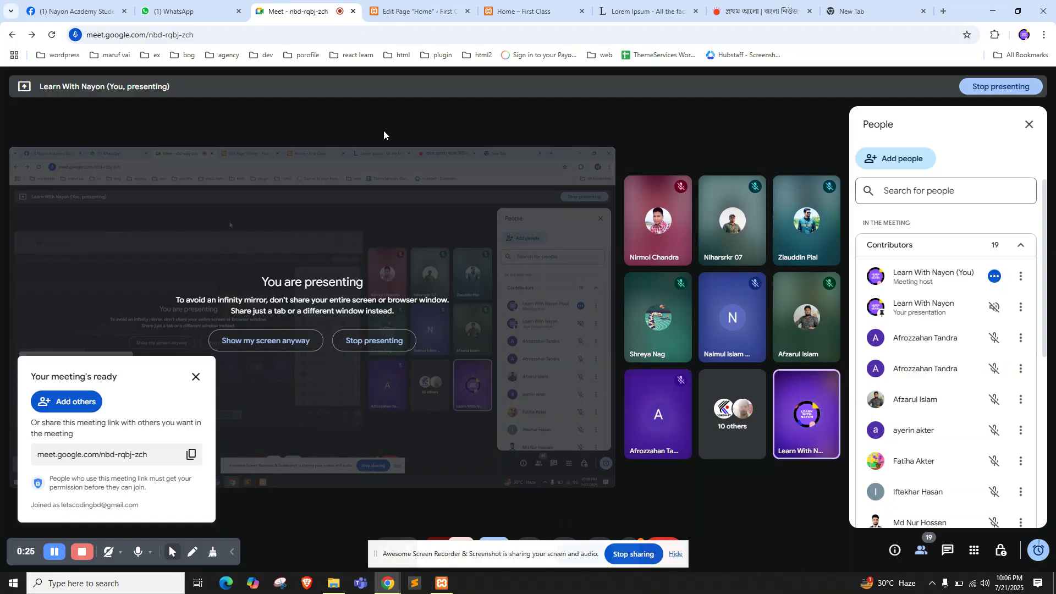
Review the published Home page of the First Class site, including its text sections, table and footer
click(400, 3)
click(501, 5)
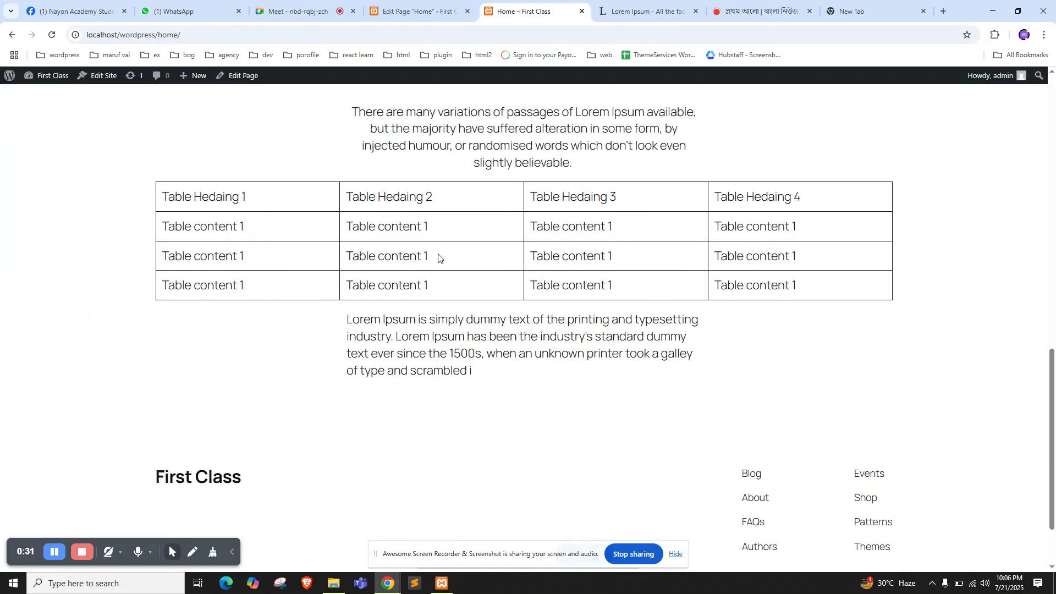
scroll(438, 258, up, 10)
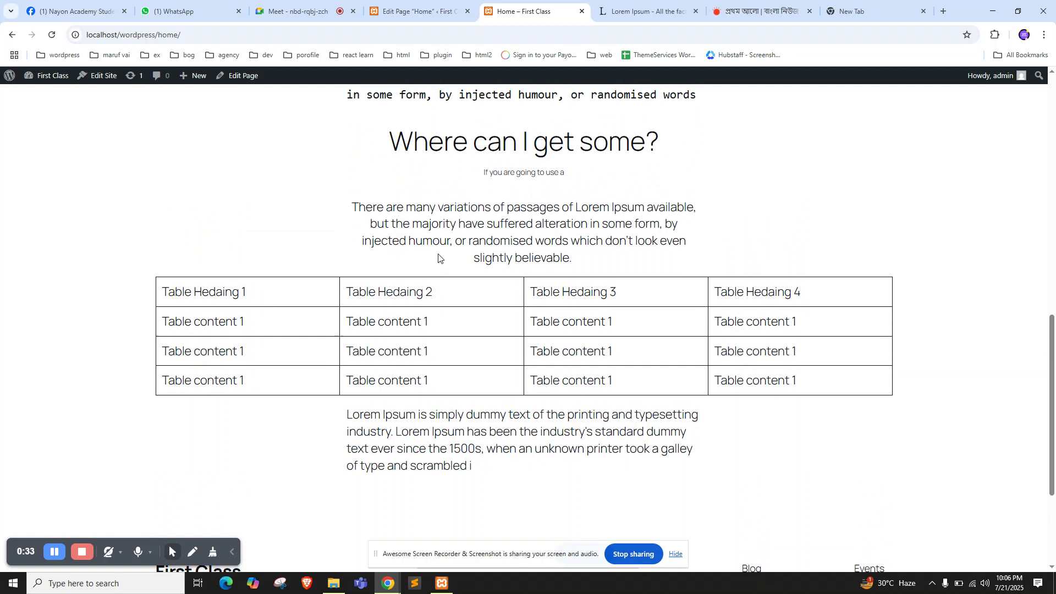
scroll(439, 258, up, 3)
scroll(439, 258, down, 15)
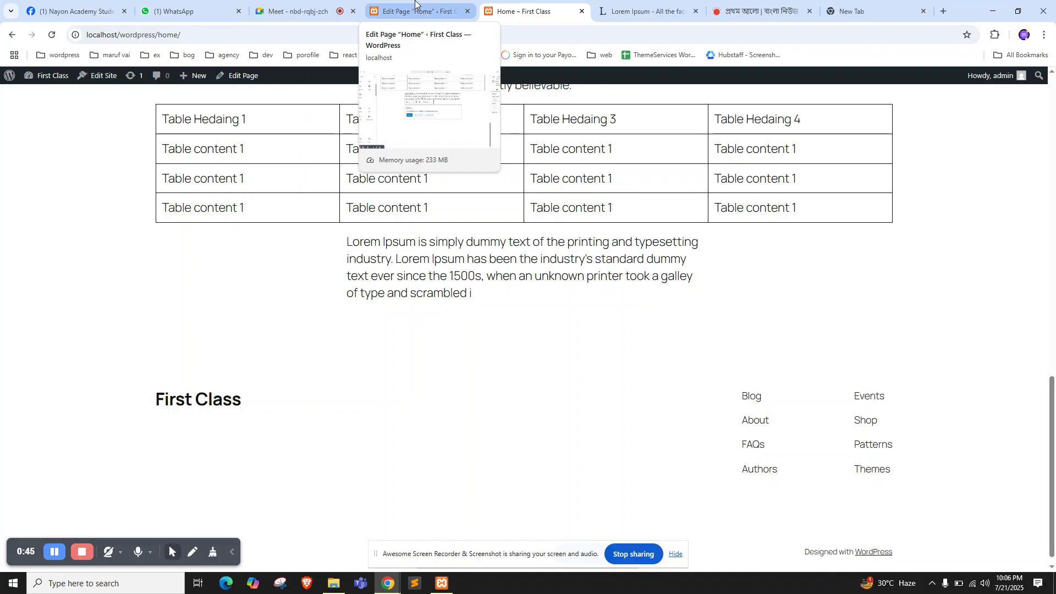
click(984, 583)
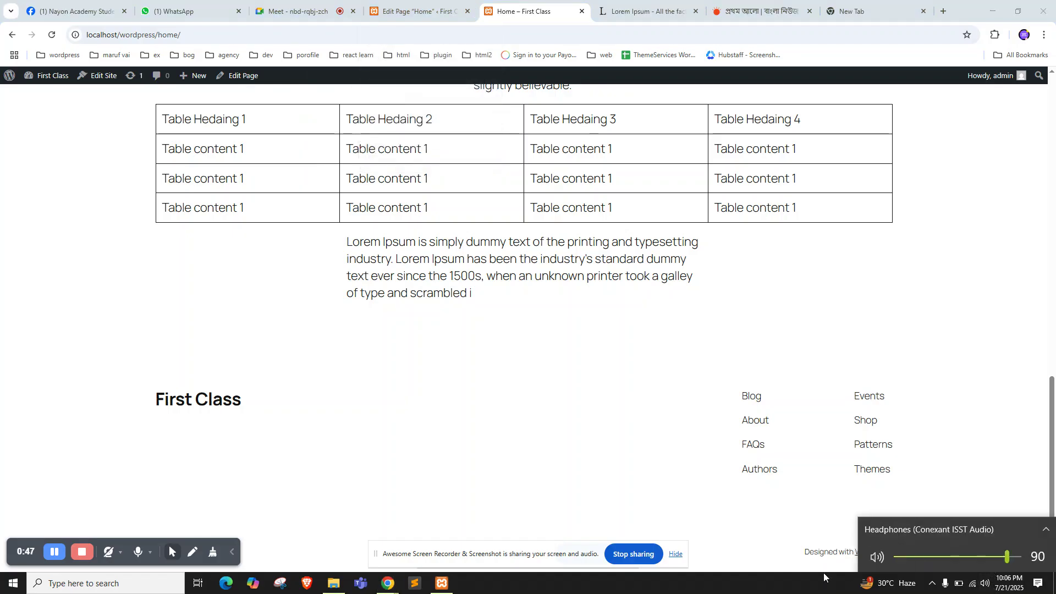
click(583, 396)
triple_click(523, 265)
click(494, 259)
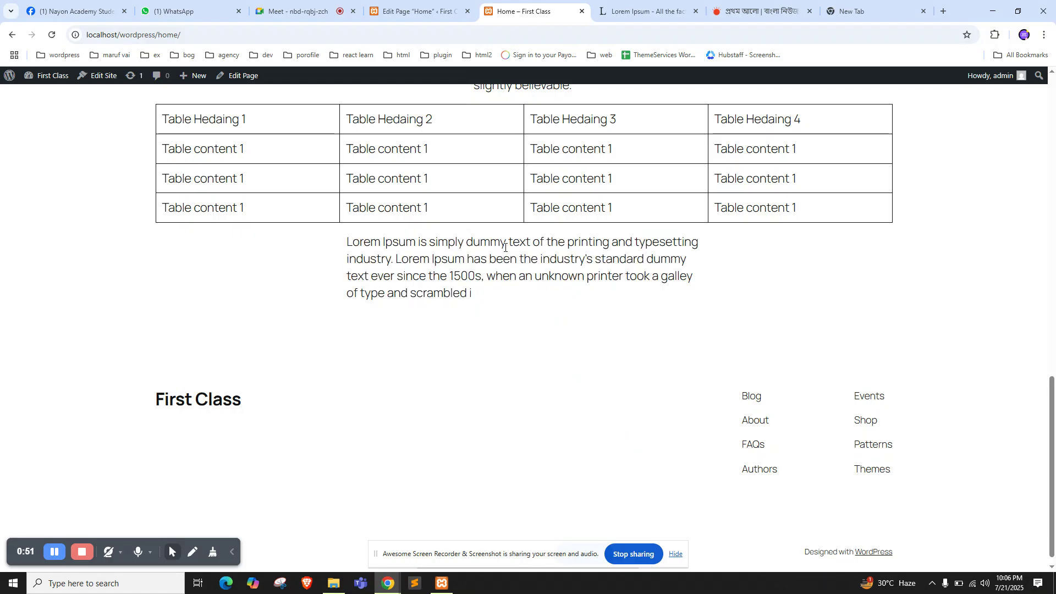
click(406, 9)
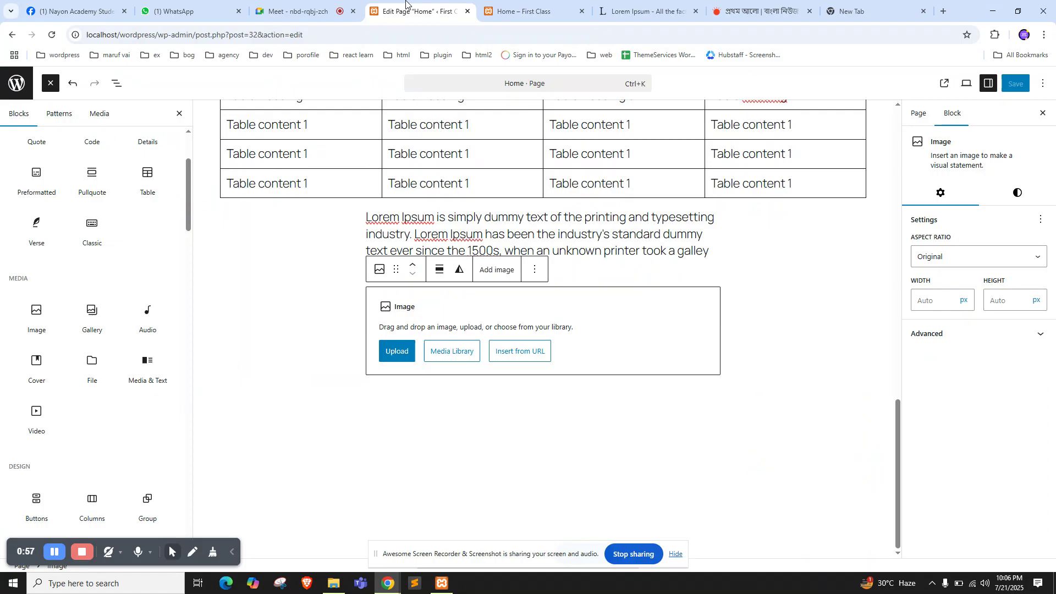
click(315, 4)
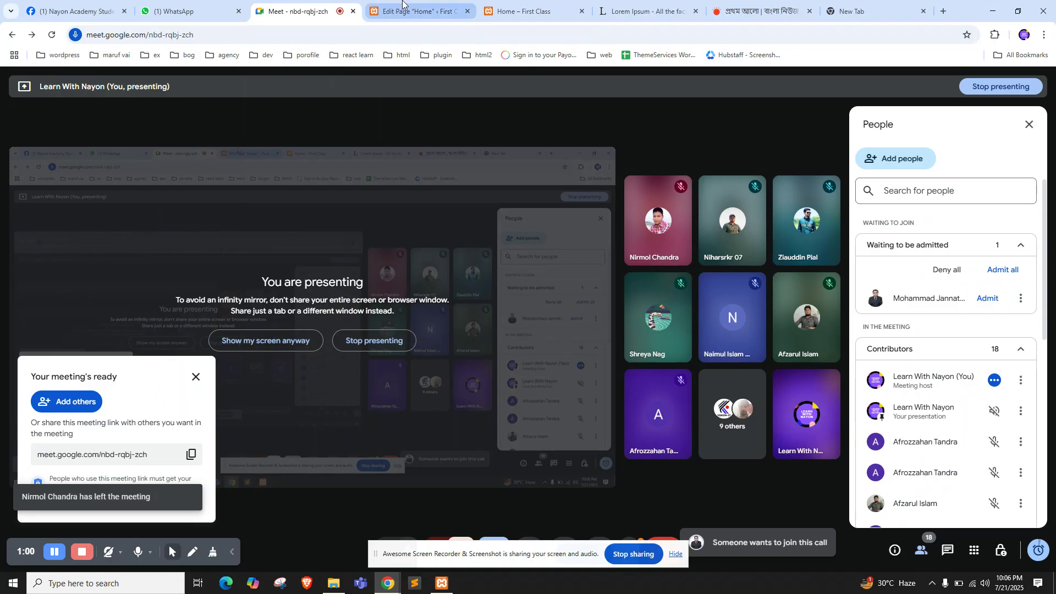
click(402, 4)
click(501, 4)
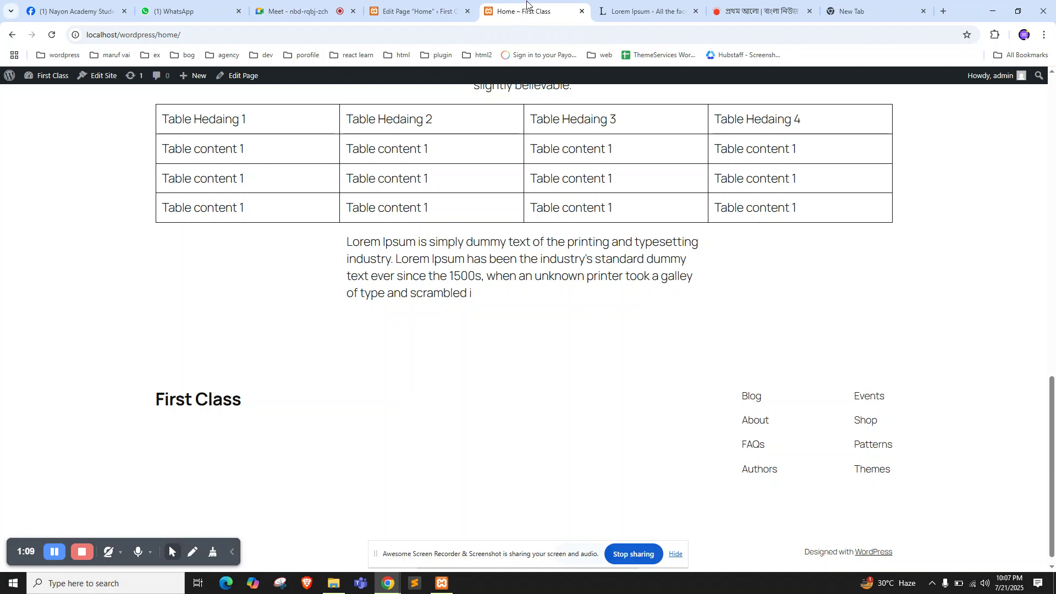
Switch to the Nayon Academy Student Community group on Facebook and remove the member's reel post from the feed
click(78, 4)
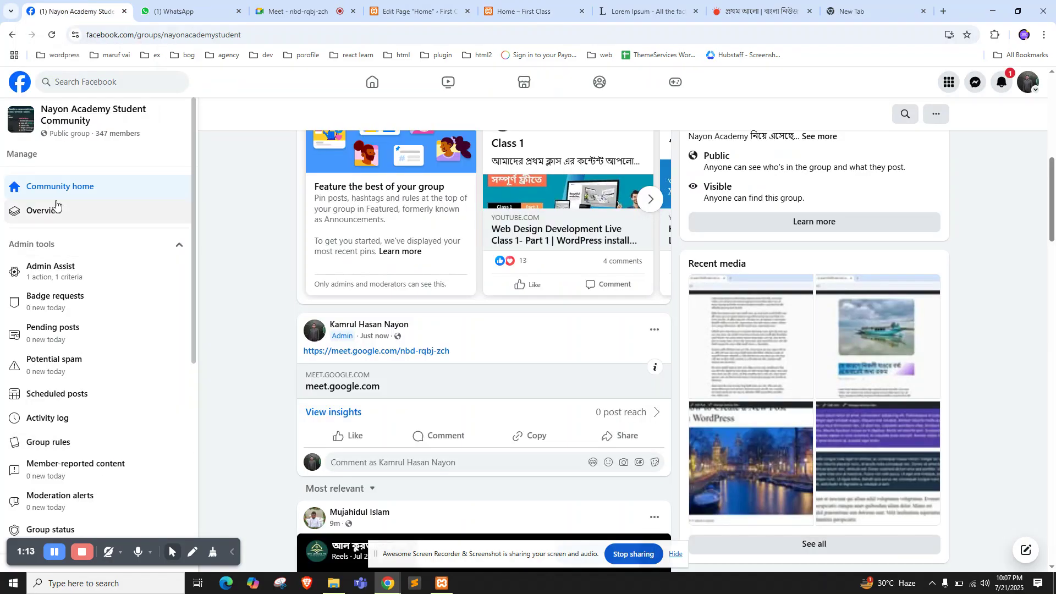
click(86, 119)
scroll(310, 267, down, 5)
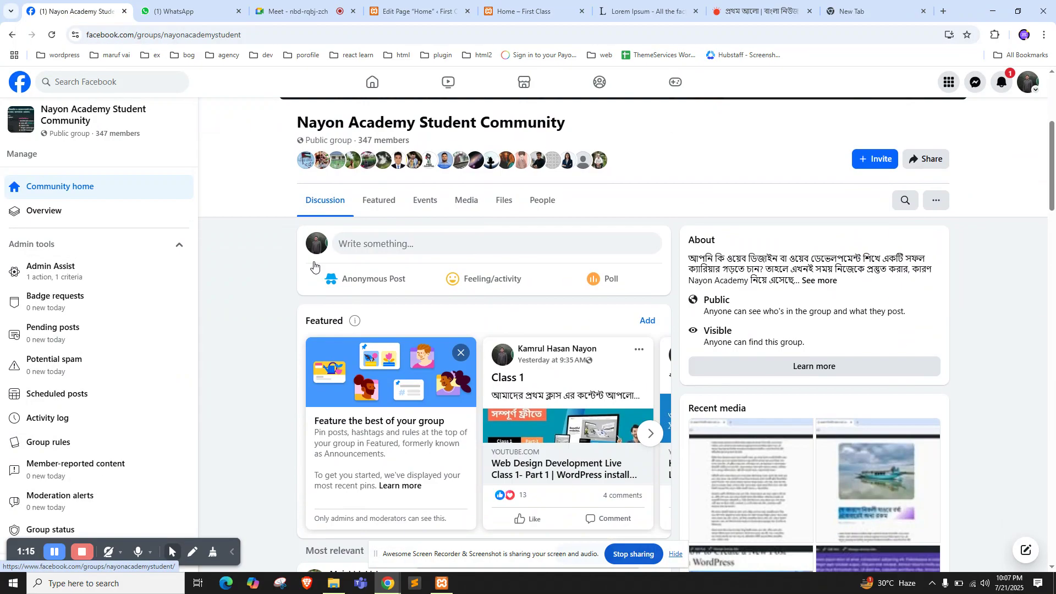
scroll(307, 270, down, 12)
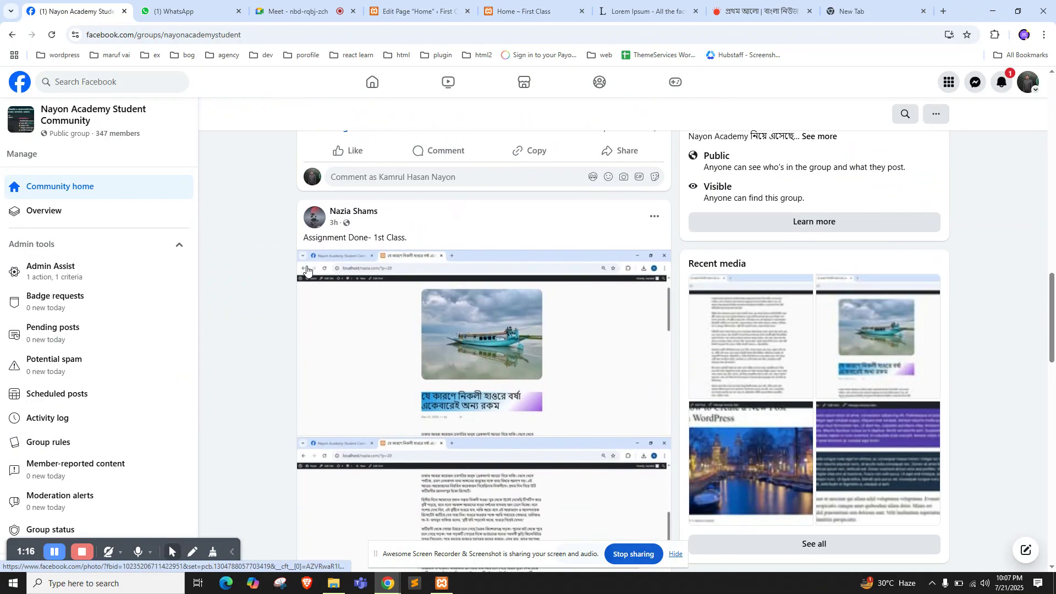
scroll(307, 269, up, 7)
scroll(309, 269, up, 1)
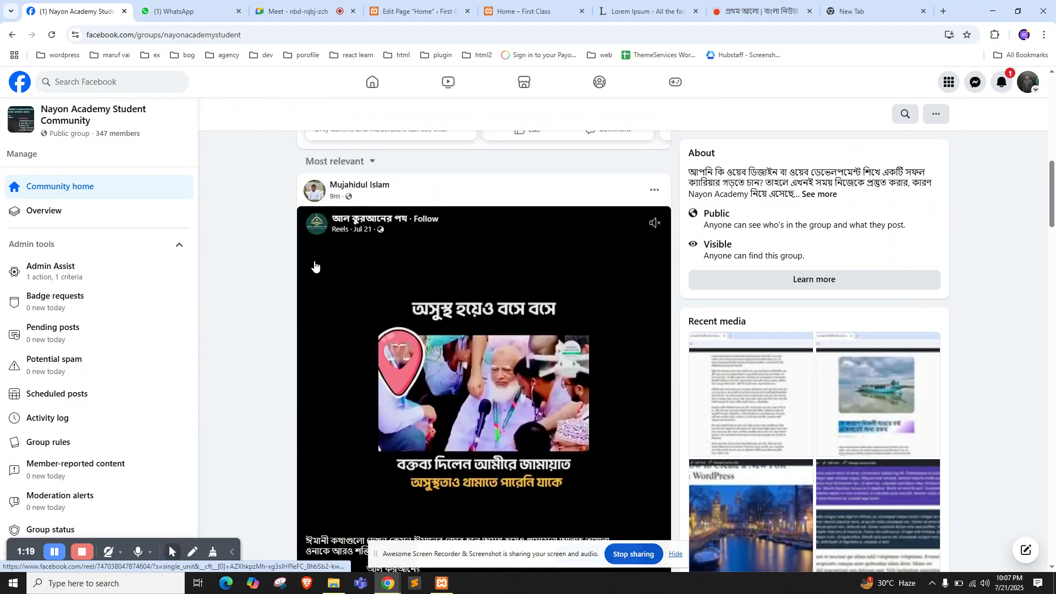
scroll(440, 247, down, 1)
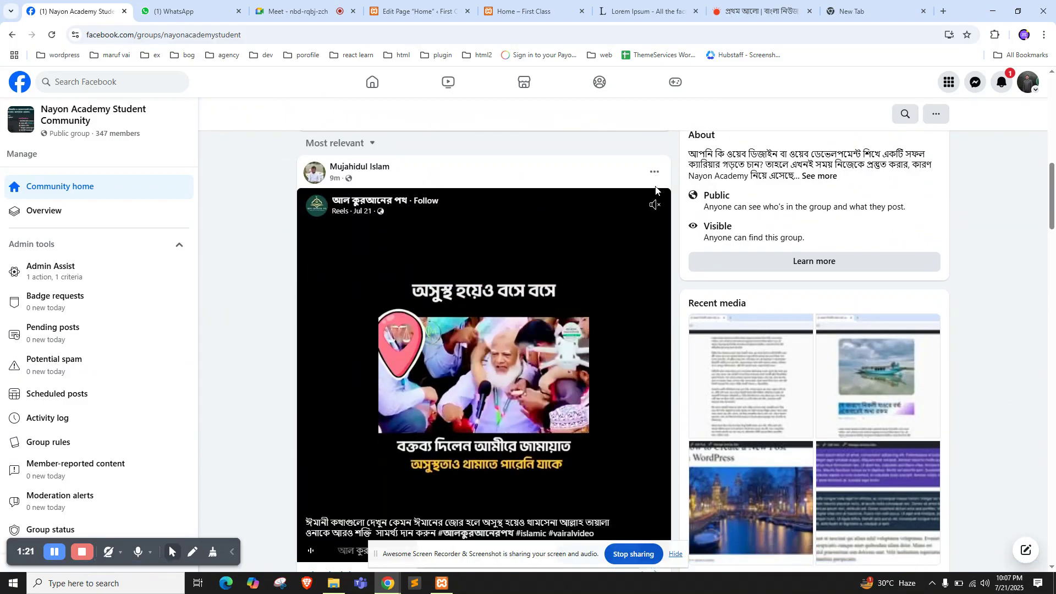
click(654, 177)
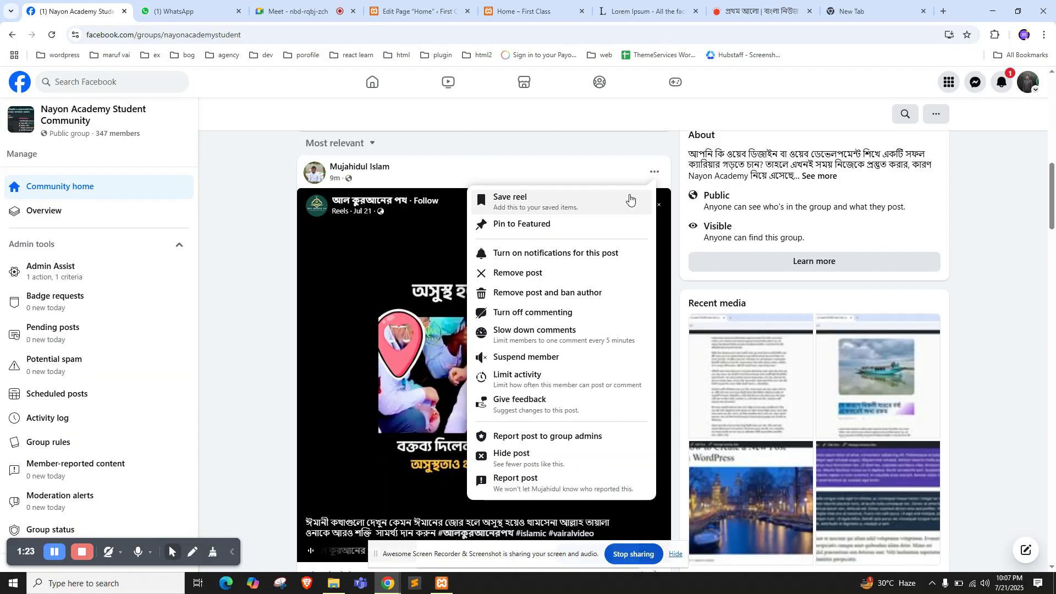
scroll(530, 418, down, 1)
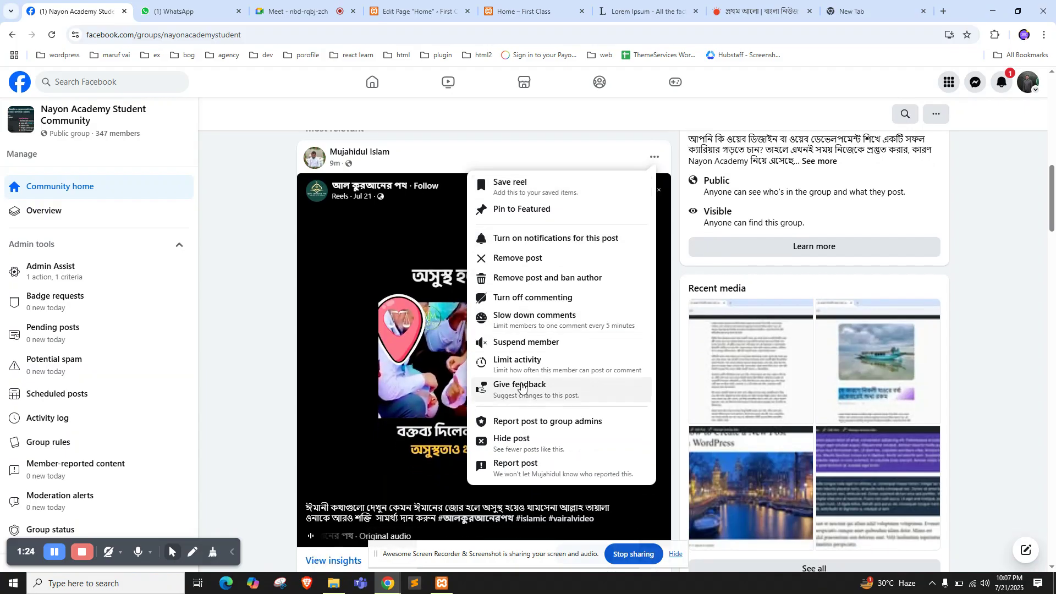
click(519, 274)
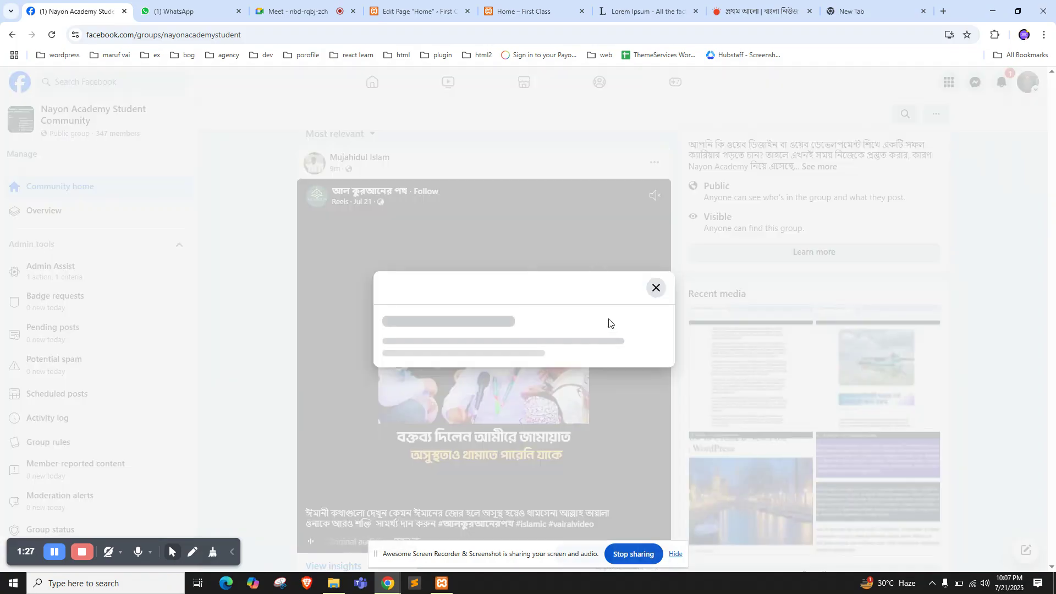
click(647, 442)
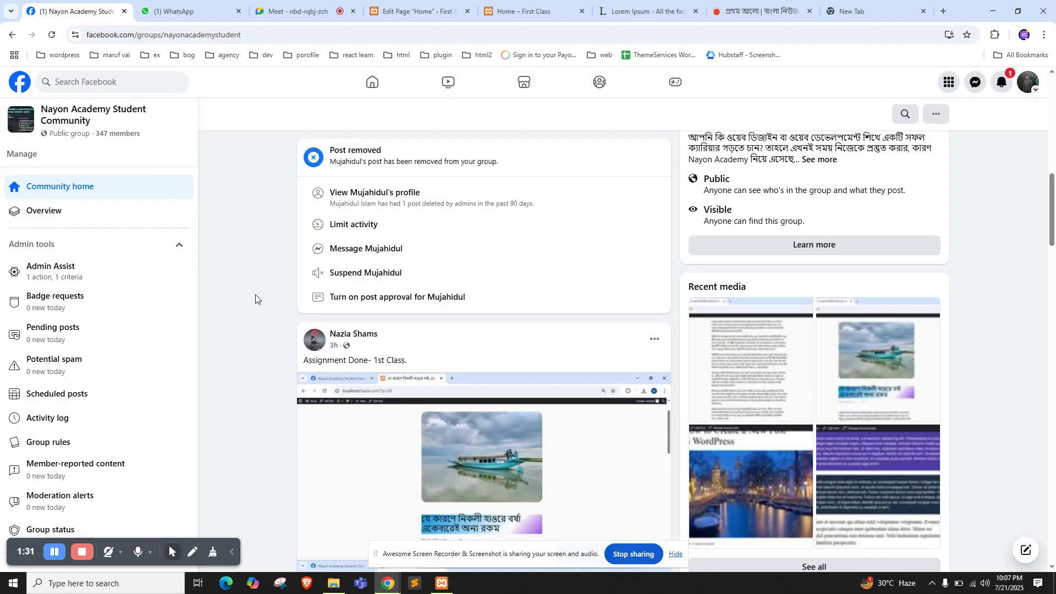
Look through the members' assignment posts and questions in the group's feed
scroll(258, 297, down, 5)
scroll(260, 297, down, 15)
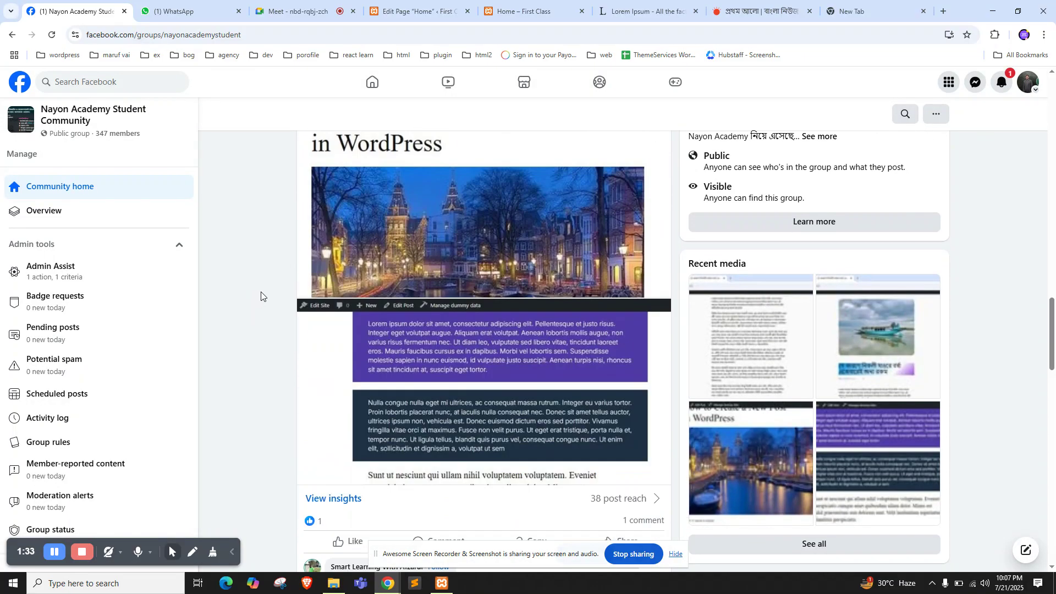
scroll(264, 296, down, 10)
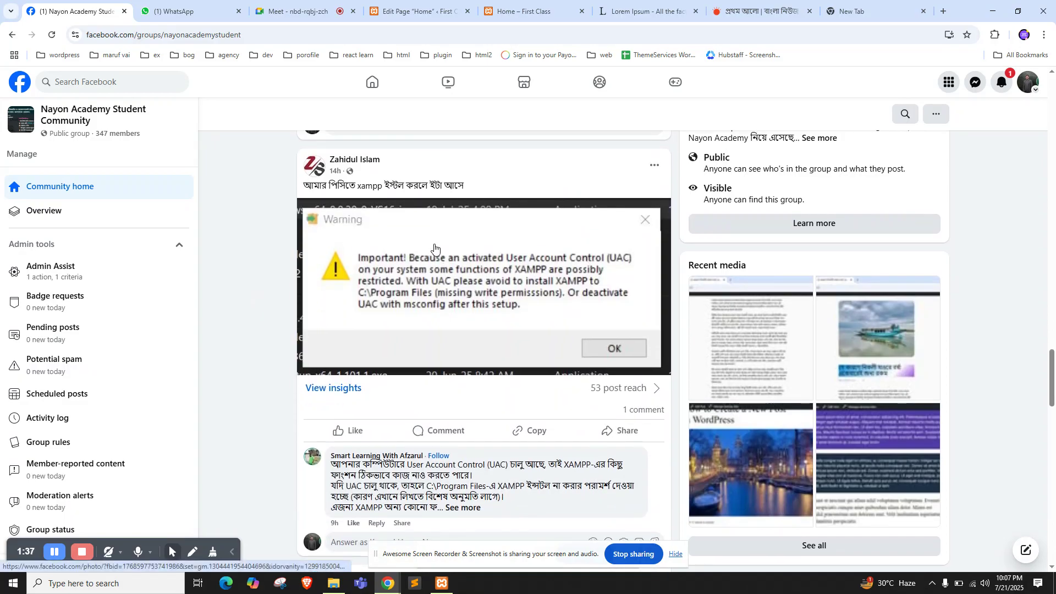
scroll(428, 256, down, 15)
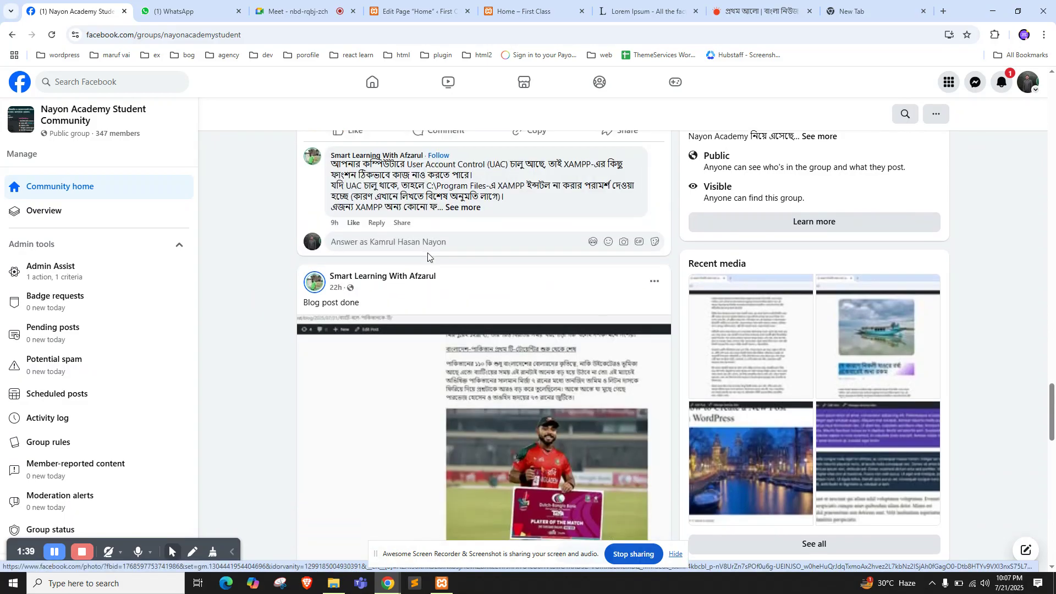
scroll(429, 257, down, 5)
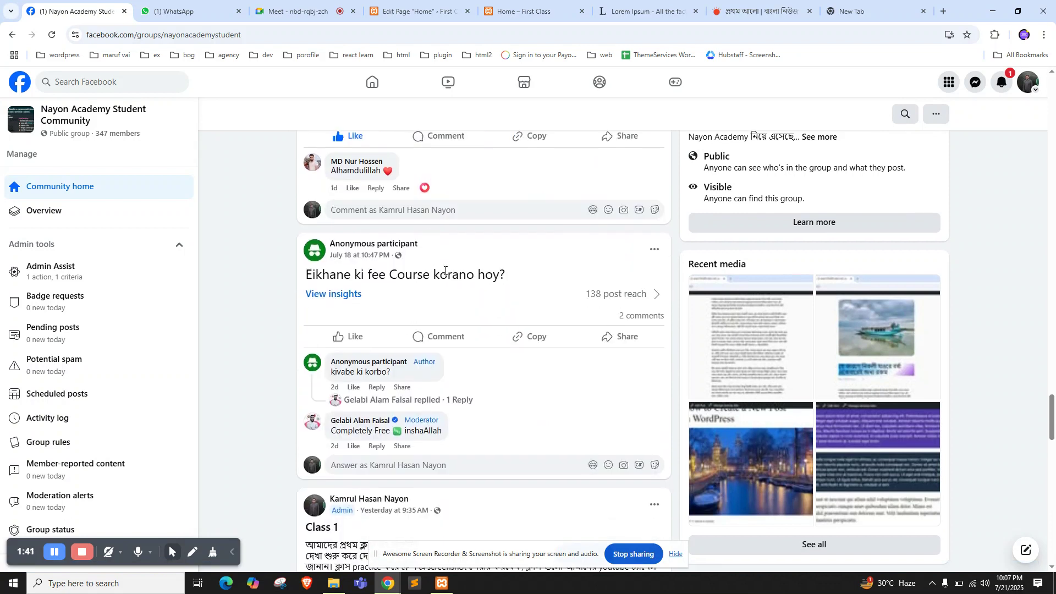
scroll(426, 283, down, 7)
scroll(426, 283, down, 5)
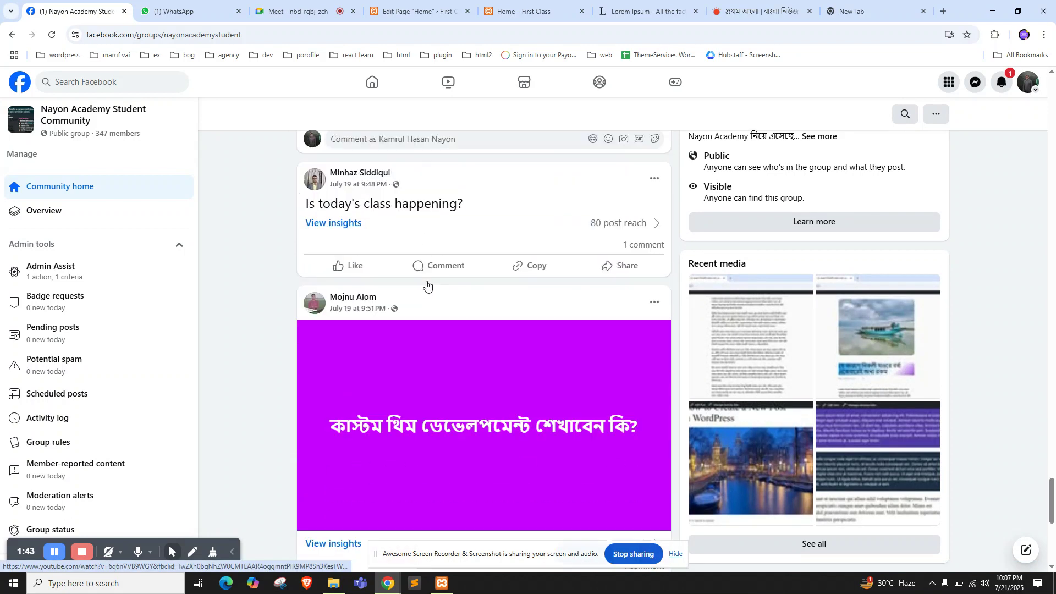
scroll(427, 285, up, 10)
scroll(428, 284, up, 5)
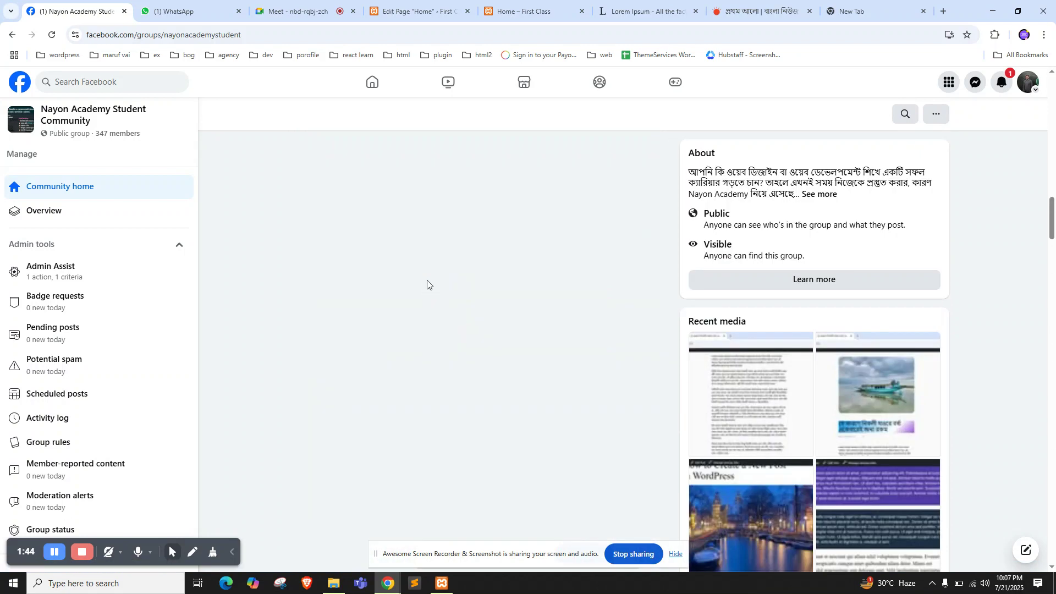
scroll(428, 285, up, 5)
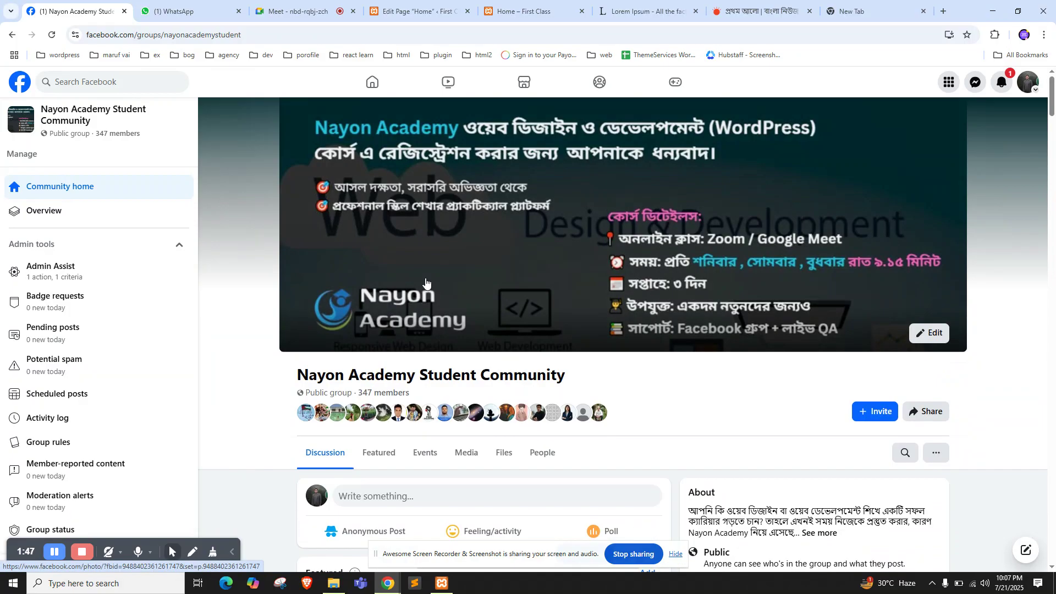
scroll(426, 282, down, 2)
scroll(426, 283, down, 4)
scroll(401, 262, down, 3)
Switch to WhatsApp and compare the Facebook group's address with the group link shared in the Nayon Academy chat
click(144, 37)
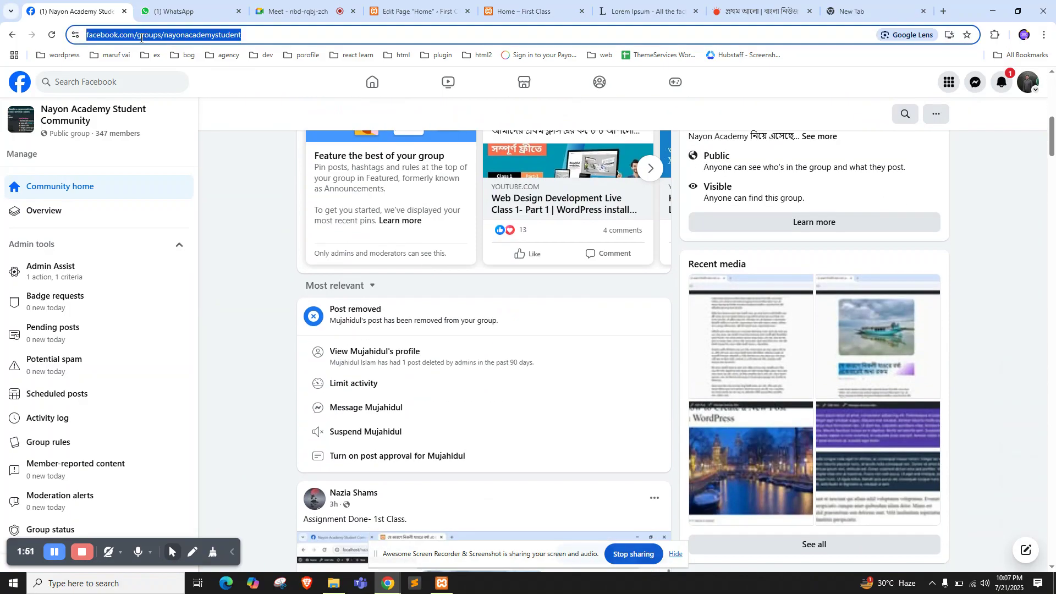
click(190, 5)
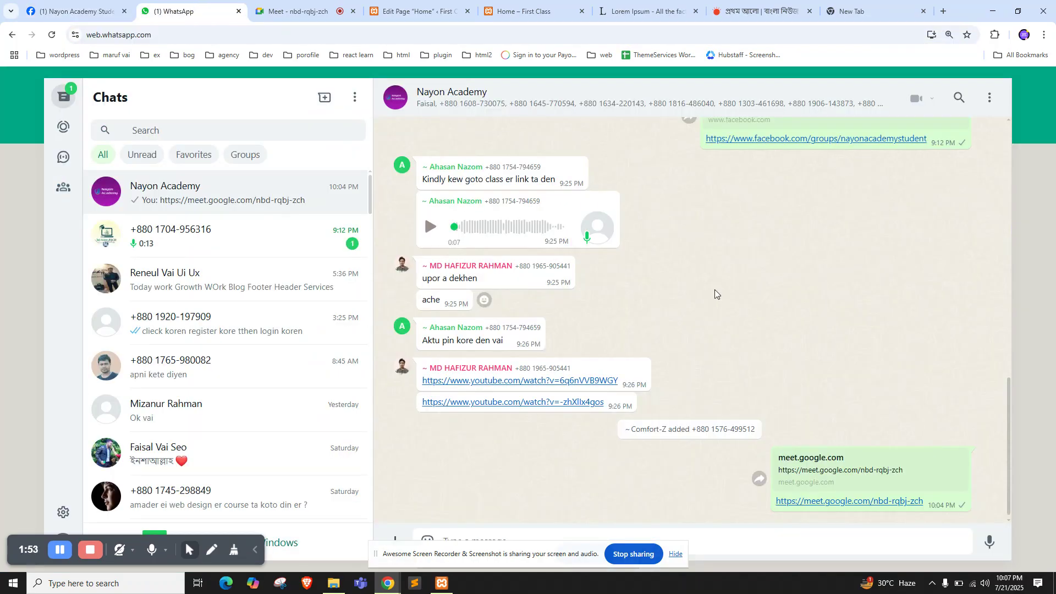
scroll(713, 289, up, 2)
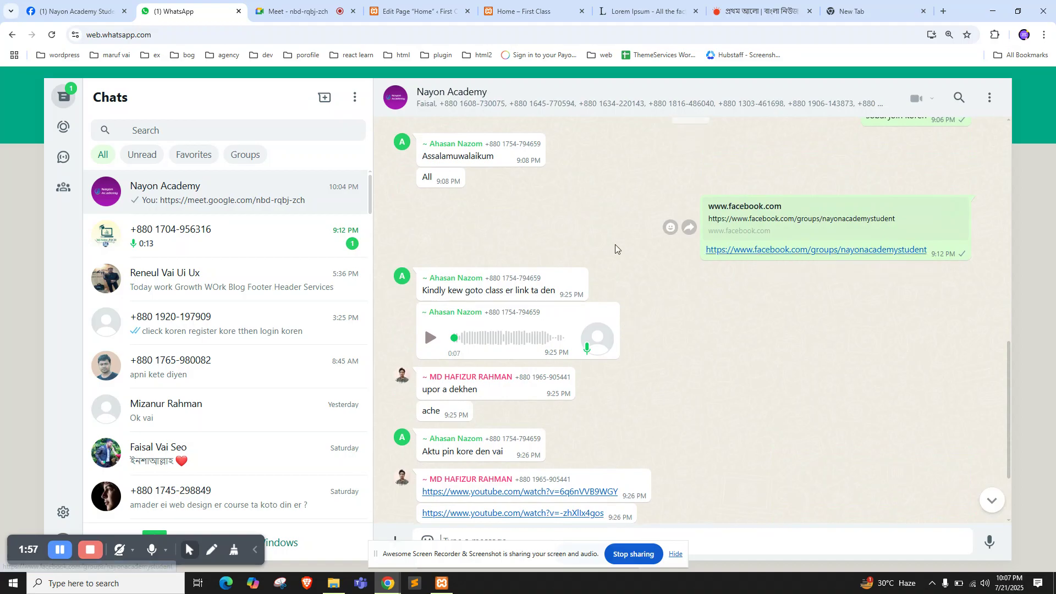
scroll(710, 240, down, 1)
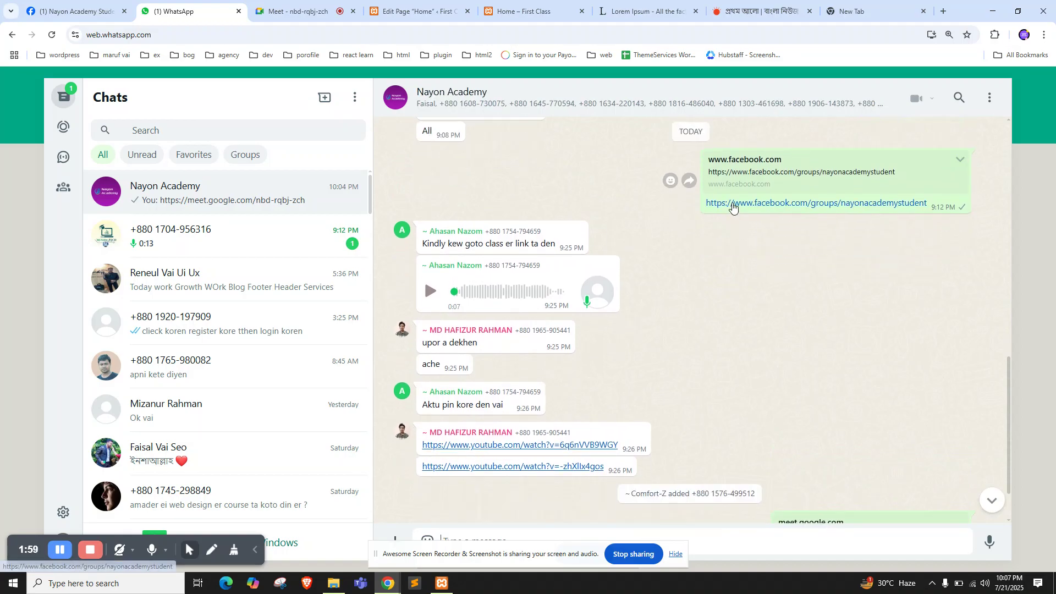
click(120, 2)
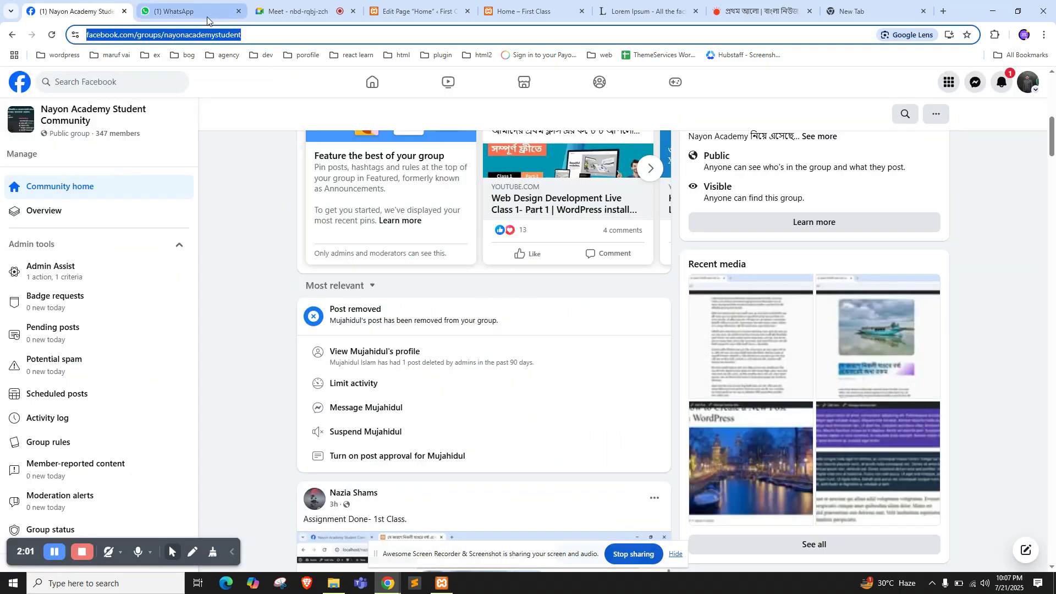
click(190, 3)
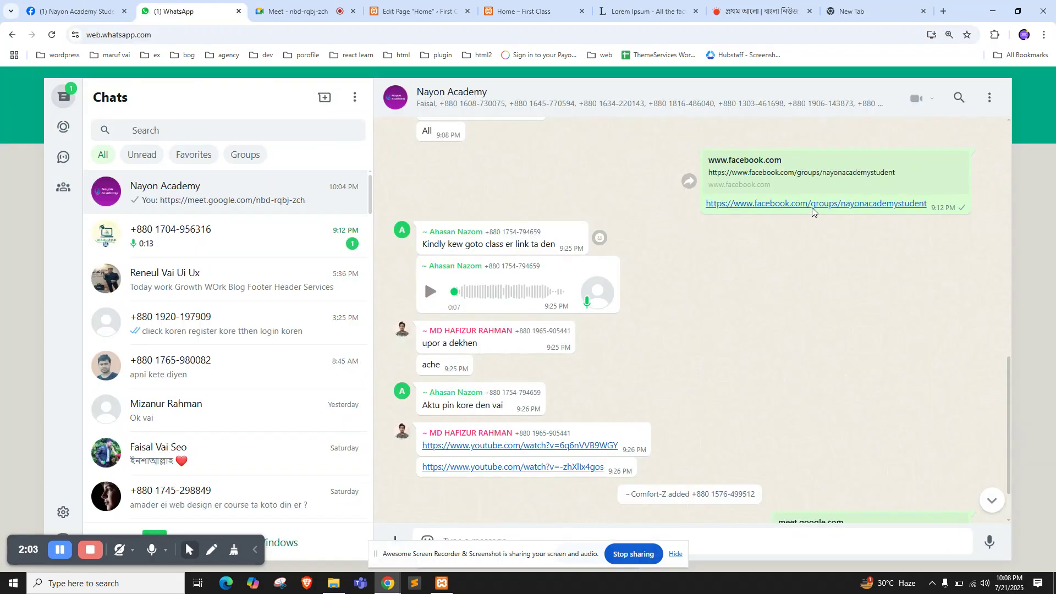
scroll(754, 227, down, 1)
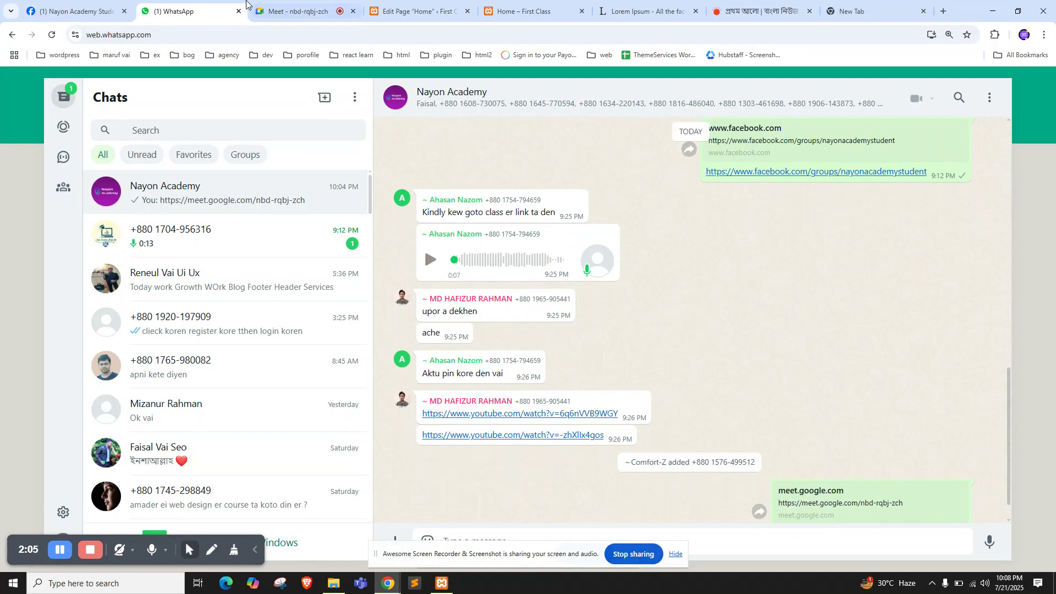
Check the Google Meet call and return to the WordPress editor of the Home page
click(283, 3)
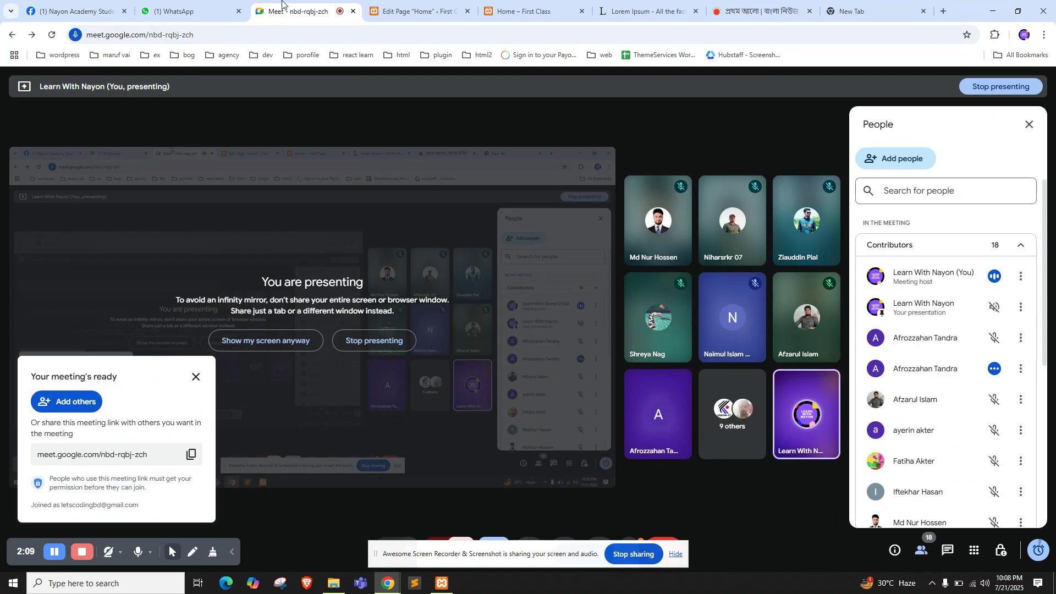
click(200, 5)
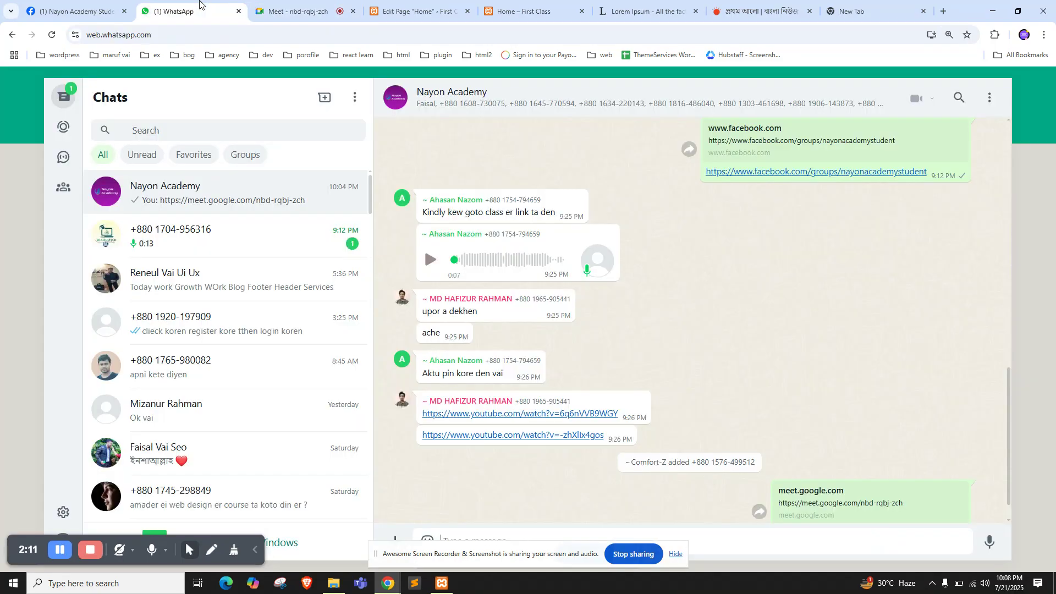
click(294, 10)
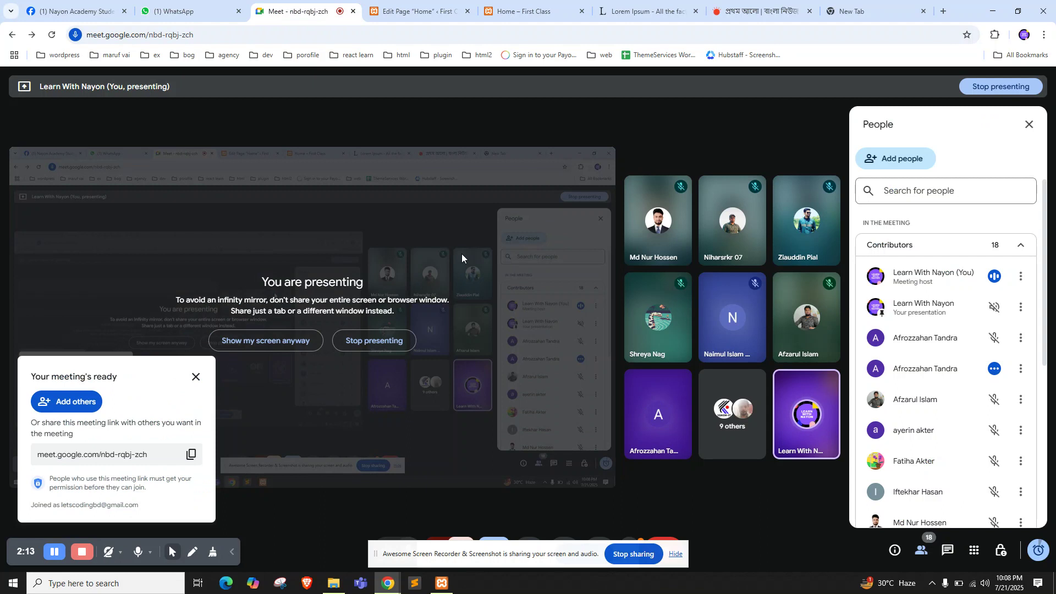
click(401, 5)
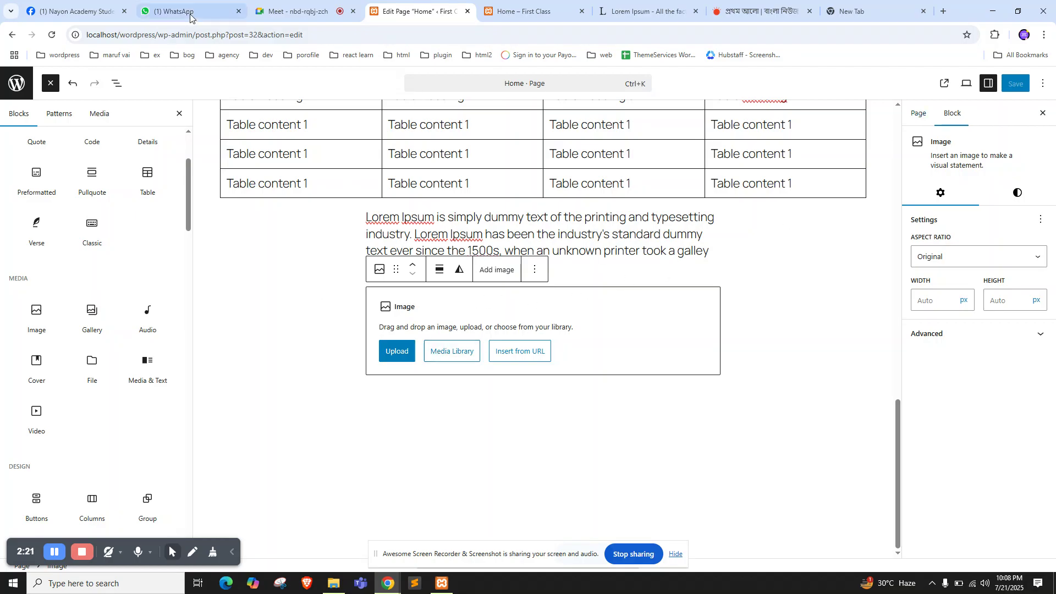
Open the First Class site's admin dashboard in a new tab placed just before the Home page editor
click(520, 11)
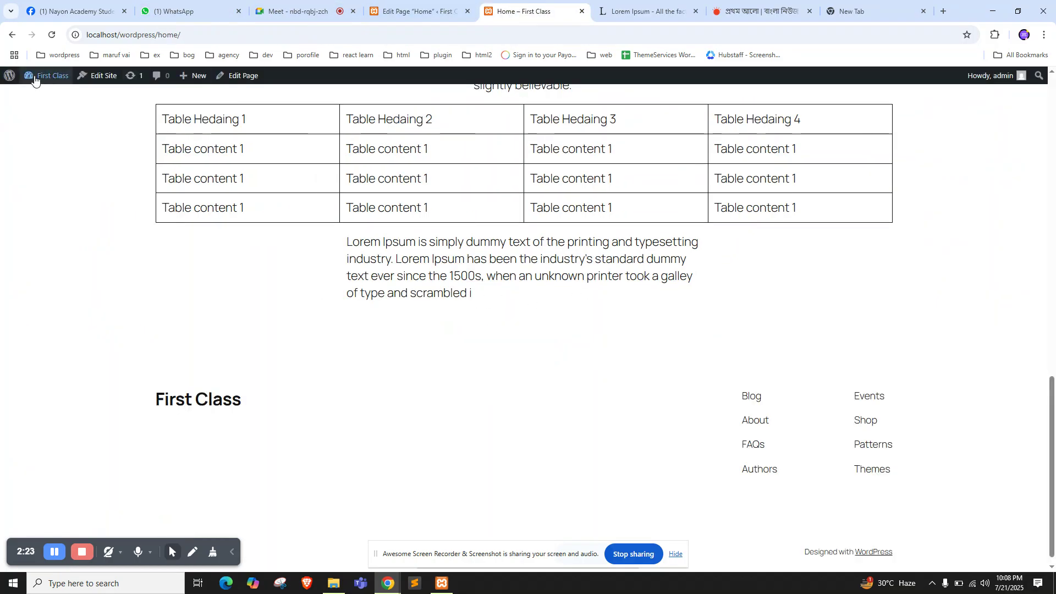
ctrl+click(30, 95)
drag(602, 8, 391, 12)
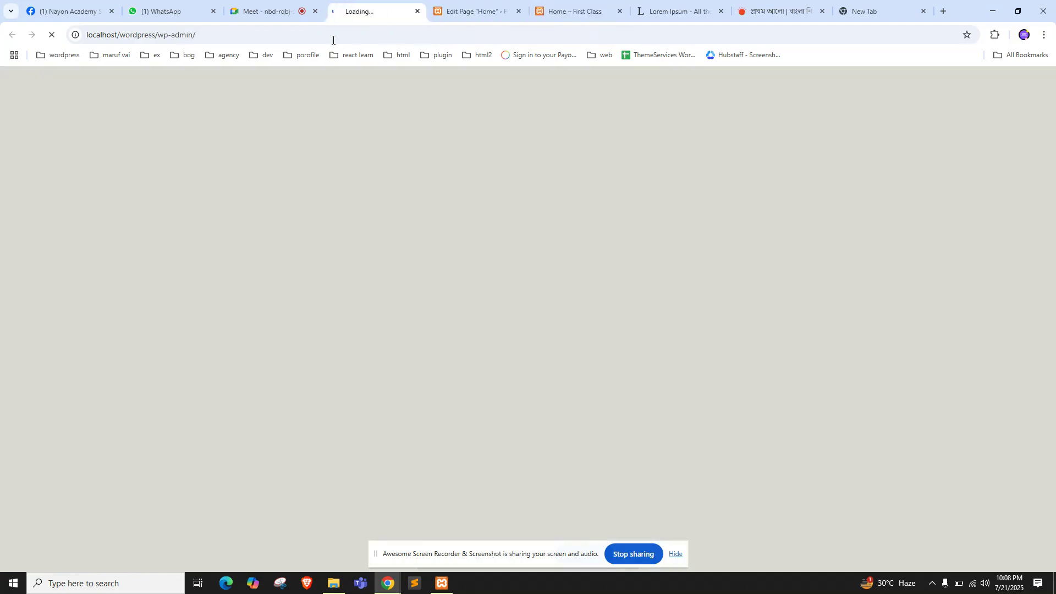
click(438, 2)
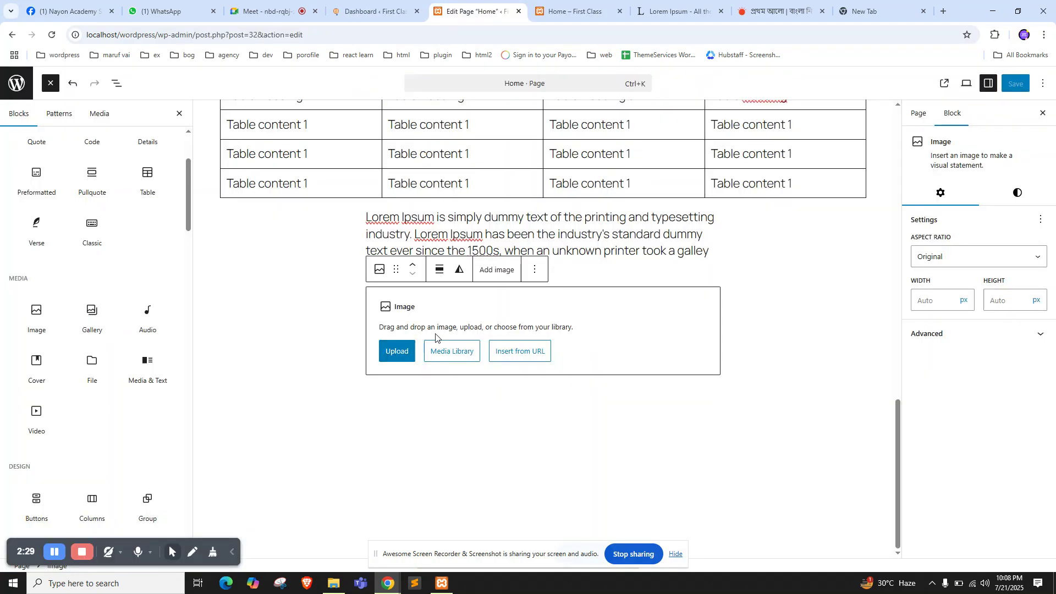
click(374, 11)
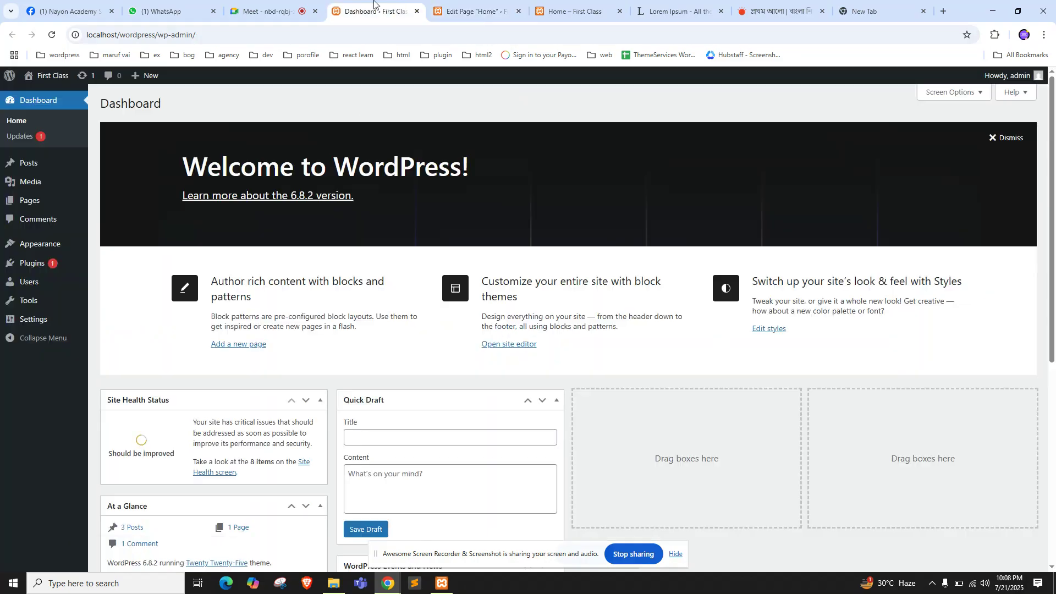
mouse_move(44, 188)
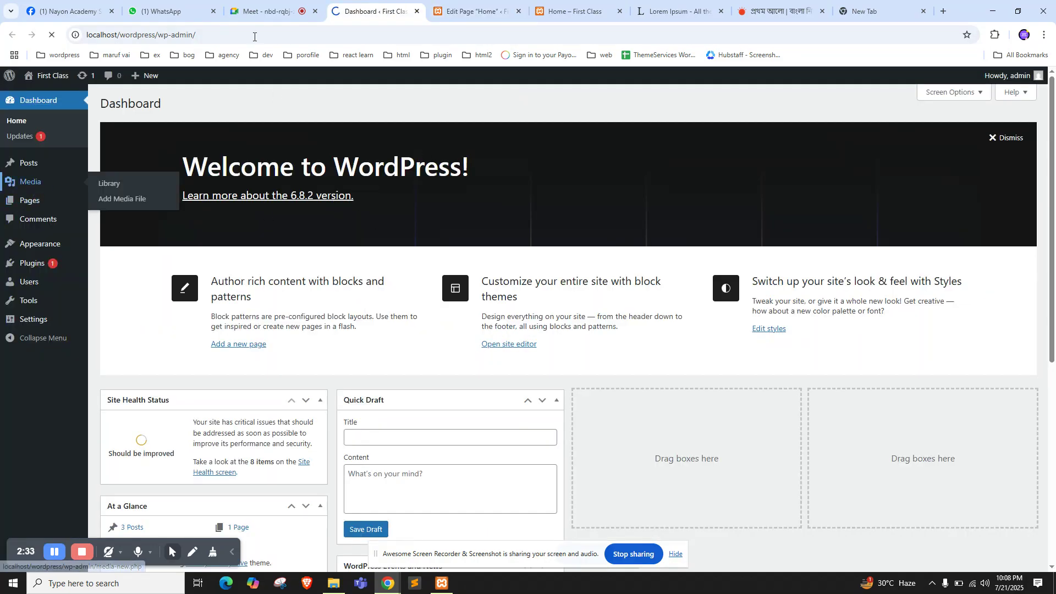
Switch to the Google Meet call and admit everyone waiting to join
click(264, 11)
click(1005, 271)
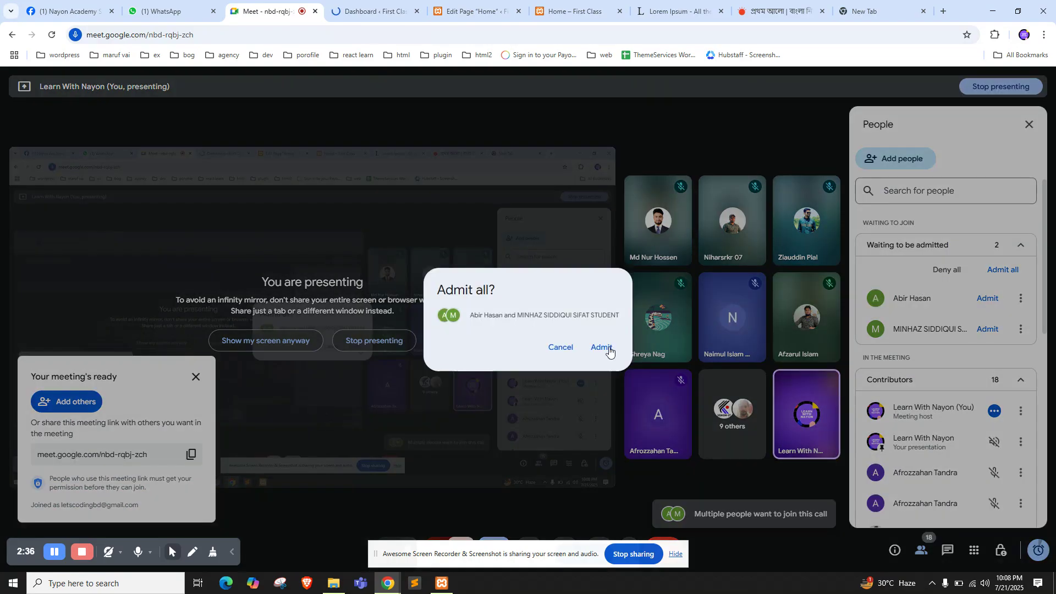
click(608, 351)
Open the site's Media Library and try to upload WordPress-Design-Considerations-768x401.webp from the Downloads folder
click(346, 3)
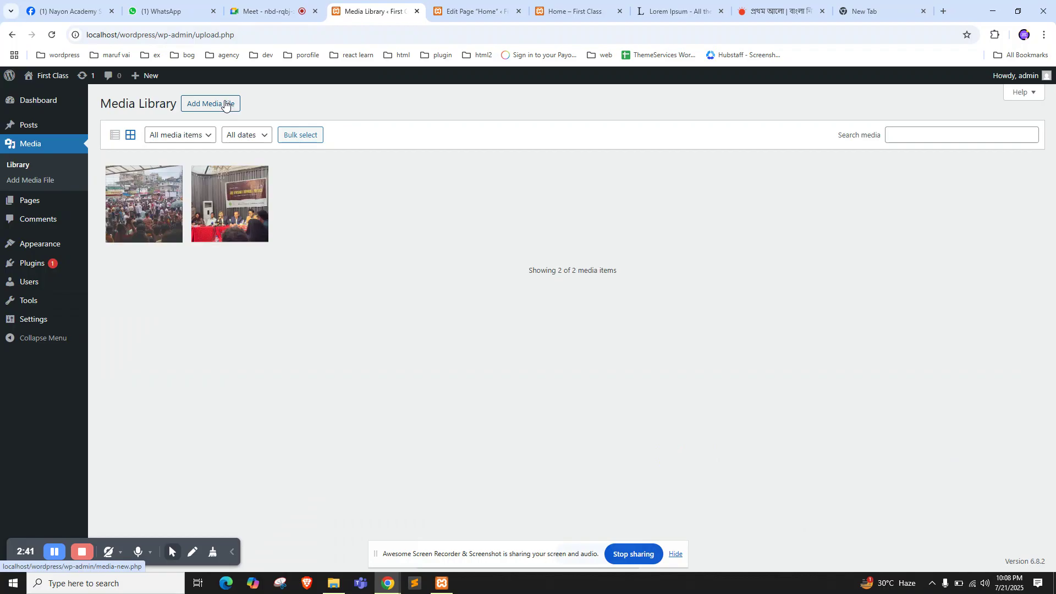
click(227, 104)
click(584, 202)
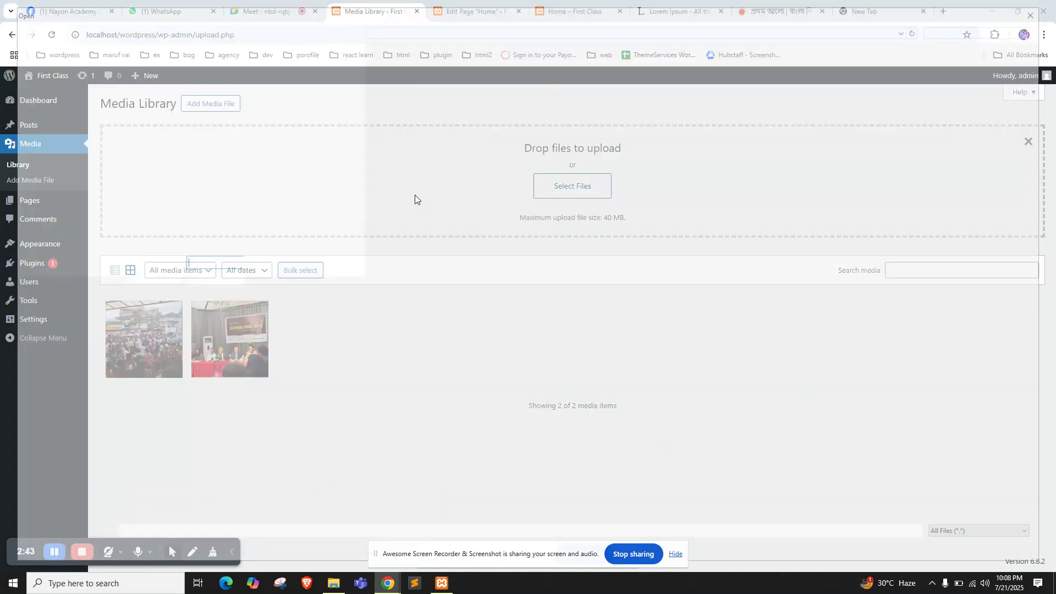
double_click(826, 315)
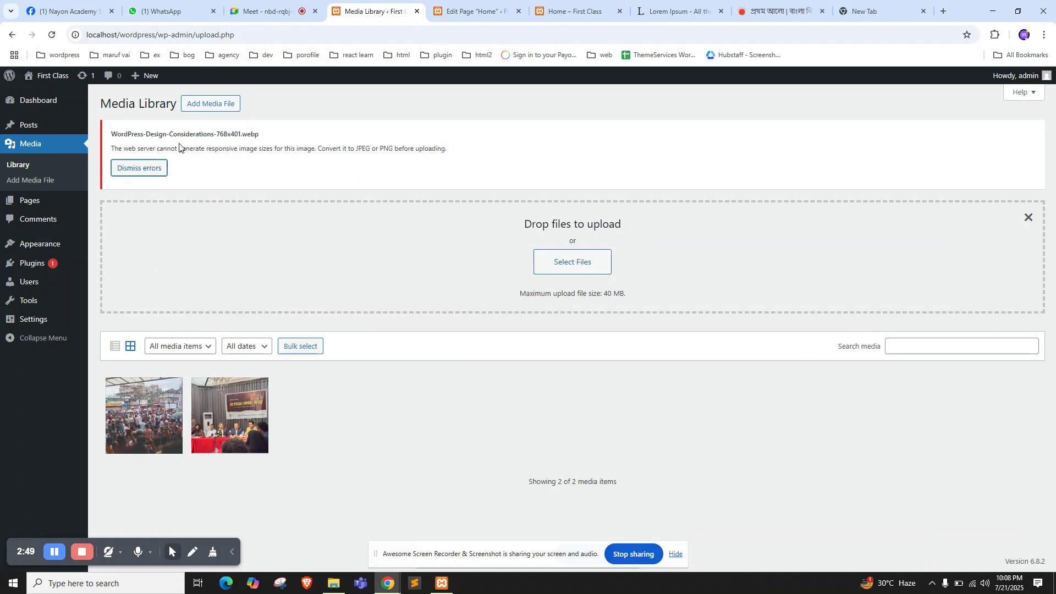
Upload Header01.jpg from the Downloads folder to the Media Library
click(591, 261)
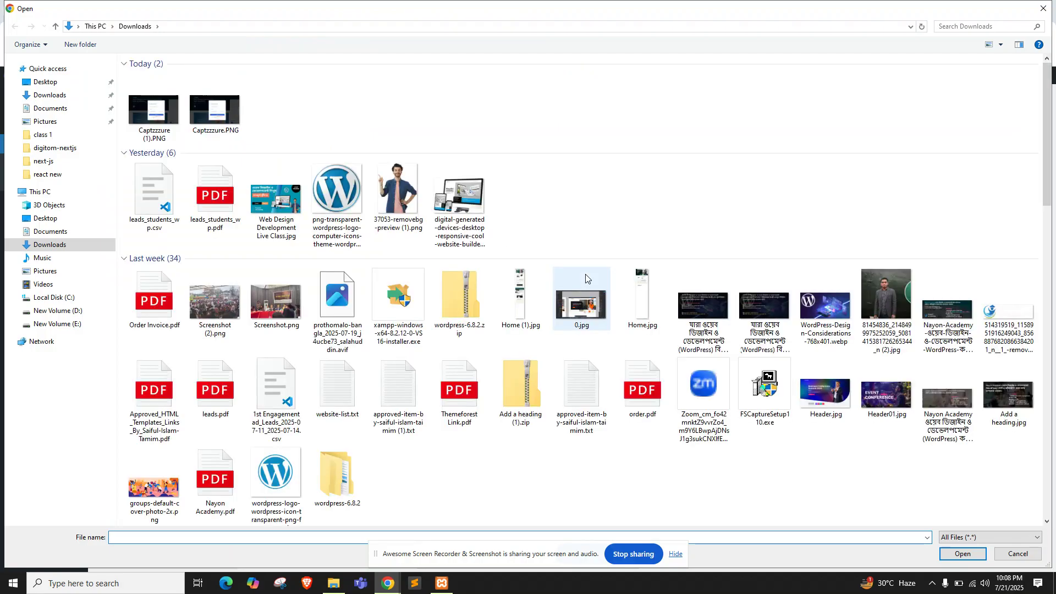
scroll(586, 281, down, 2)
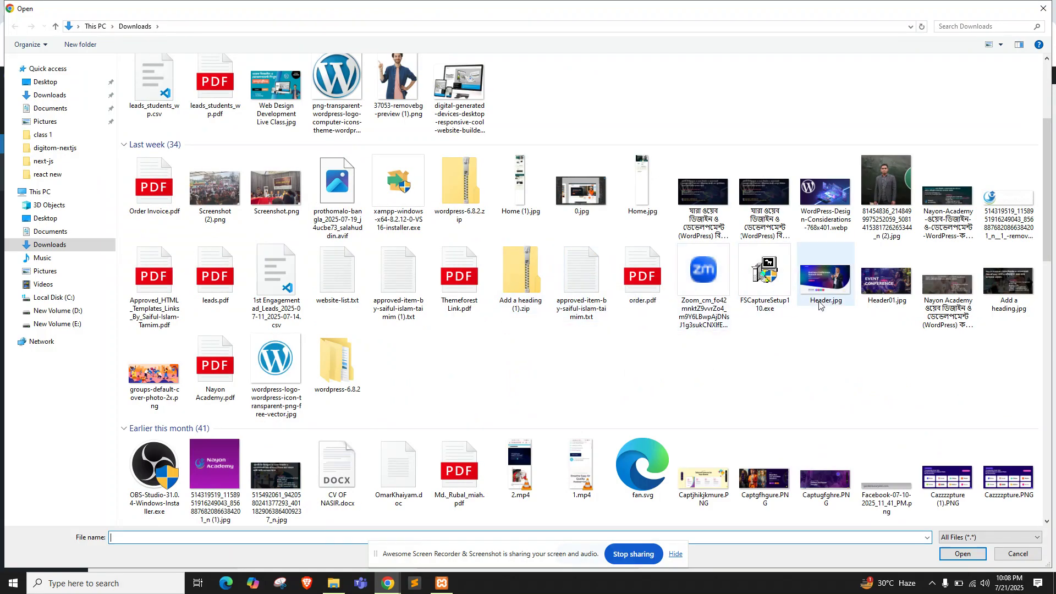
double_click(883, 283)
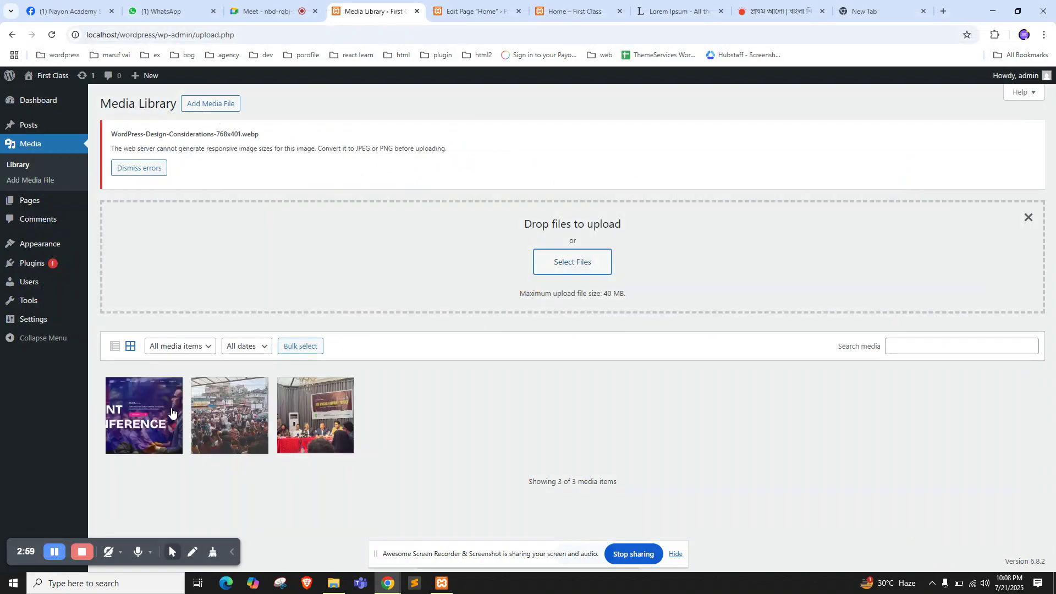
Fill the Home page's empty Image block with Header01.jpg from the media library and save the page
click(449, 10)
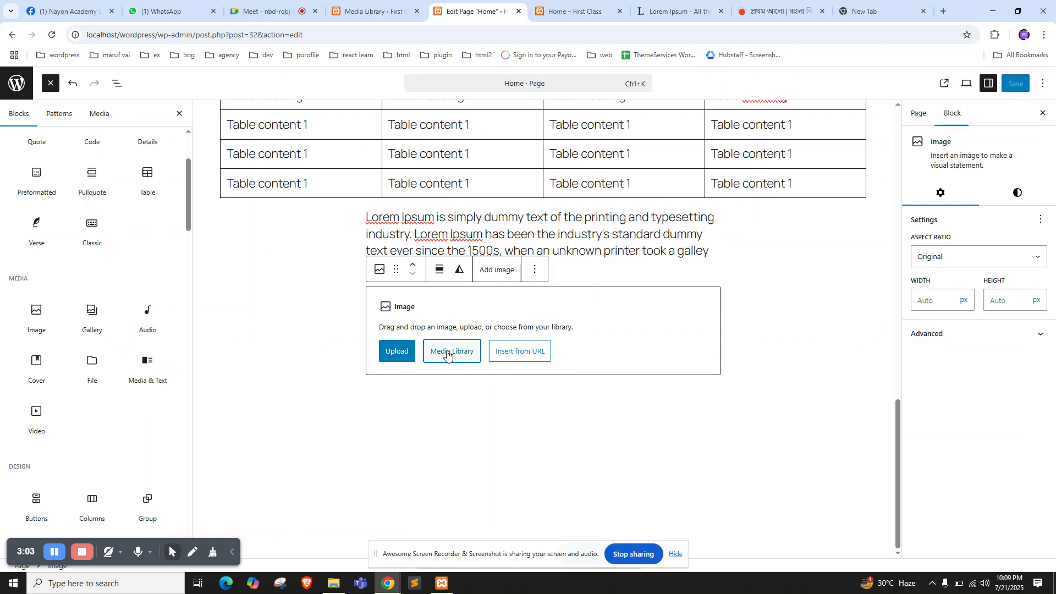
click(447, 353)
click(83, 198)
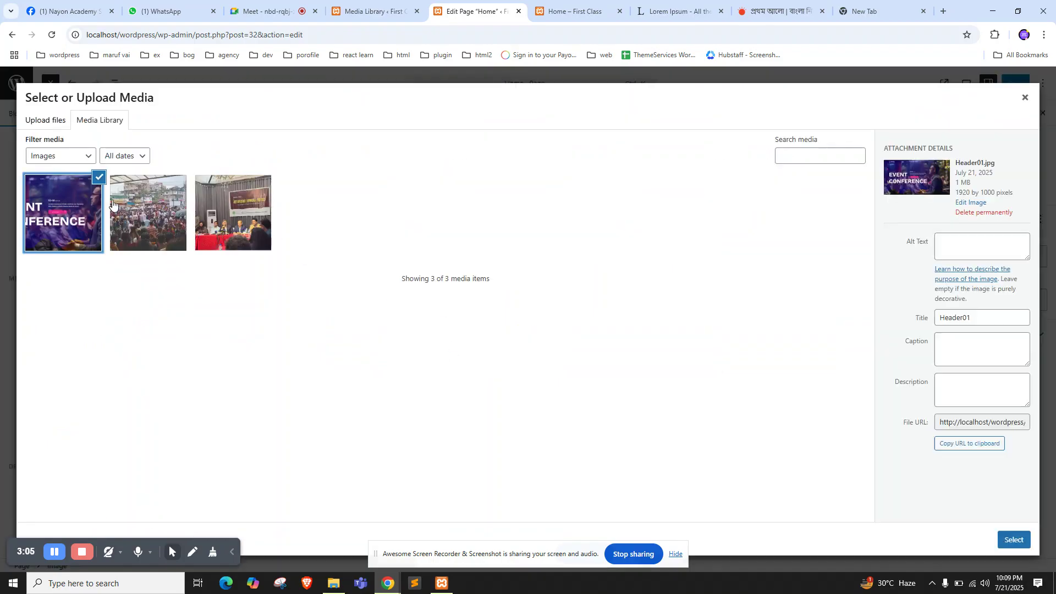
click(1014, 539)
click(1016, 82)
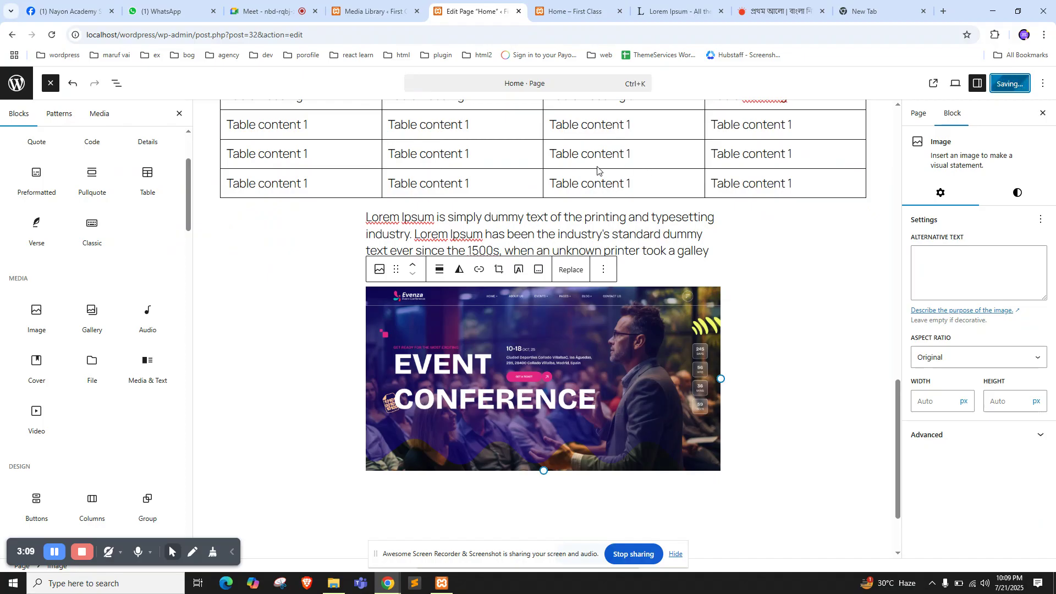
Reload the live Home page and check the image below the last paragraph
click(585, 9)
key(F5)
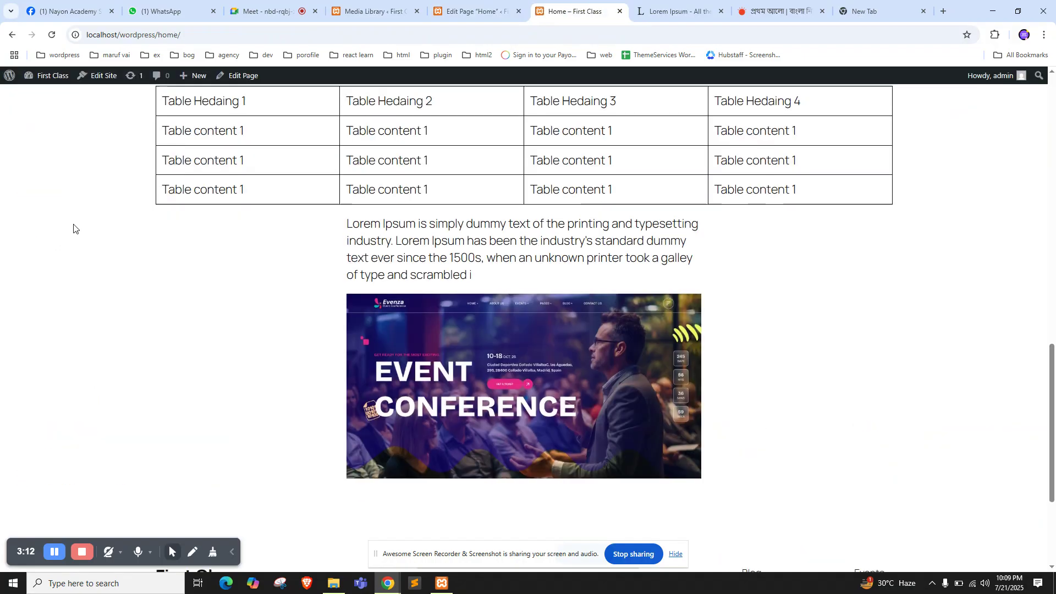
scroll(415, 297, down, 3)
Delete the Event Conference image block from the Home page in the editor
click(474, 5)
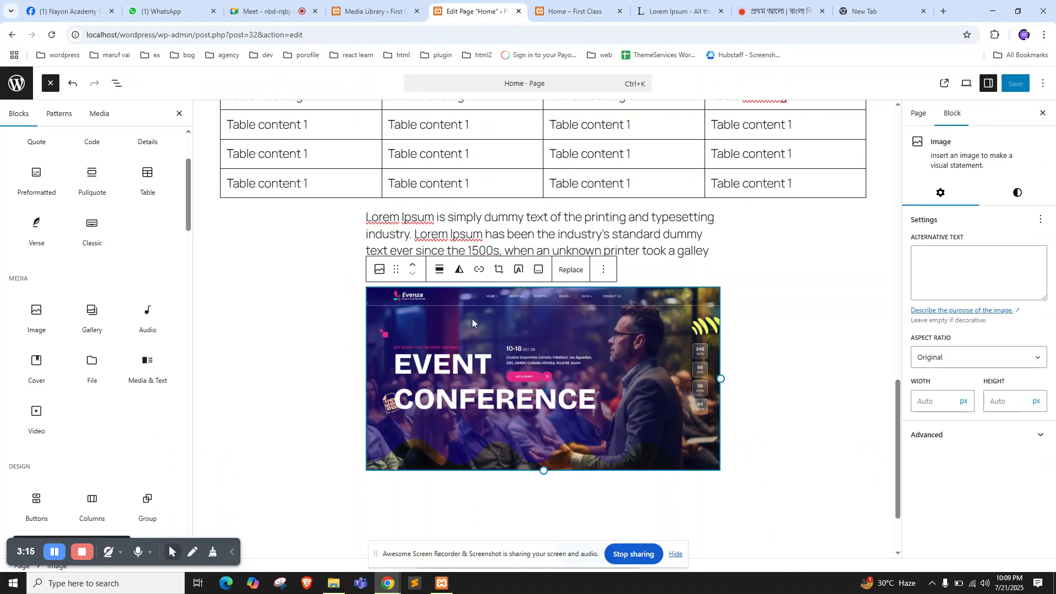
click(604, 270)
scroll(634, 472, down, 2)
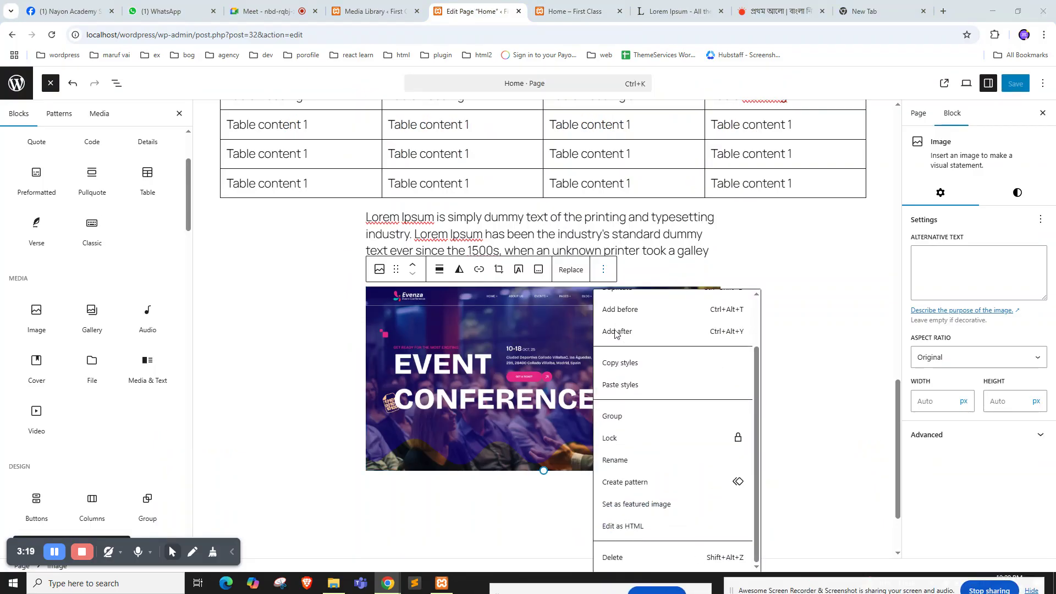
key(shift+alt+z)
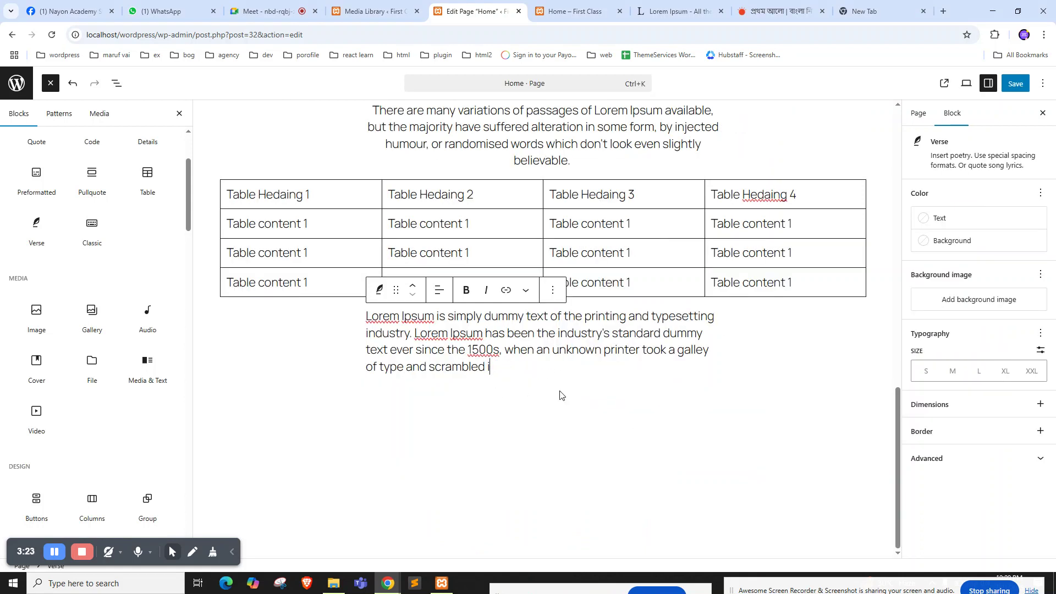
Insert a new Image block below the Lorem Ipsum verse at the end of the Home page
click(597, 447)
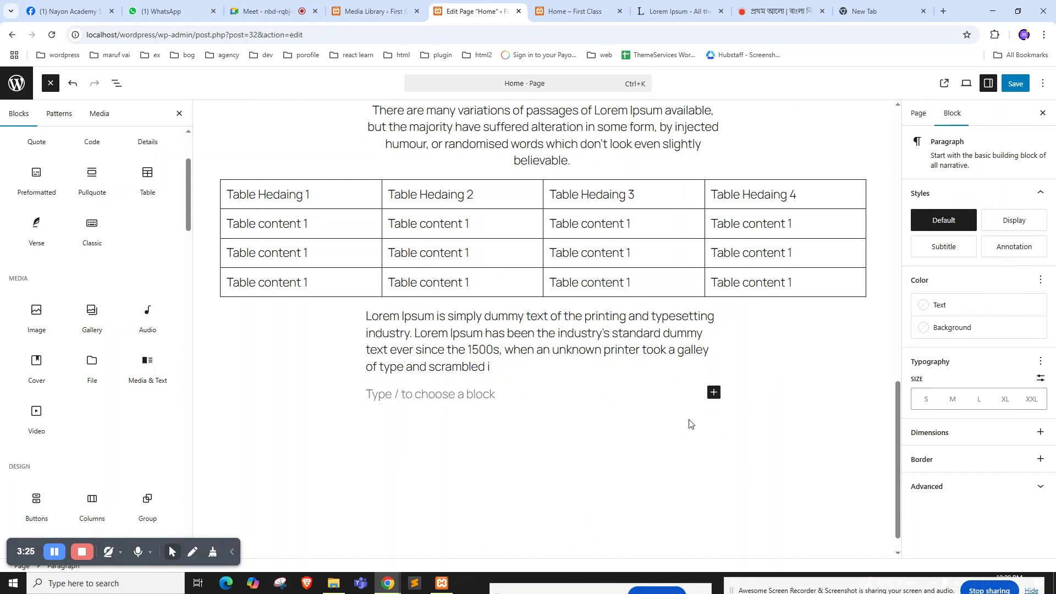
click(713, 392)
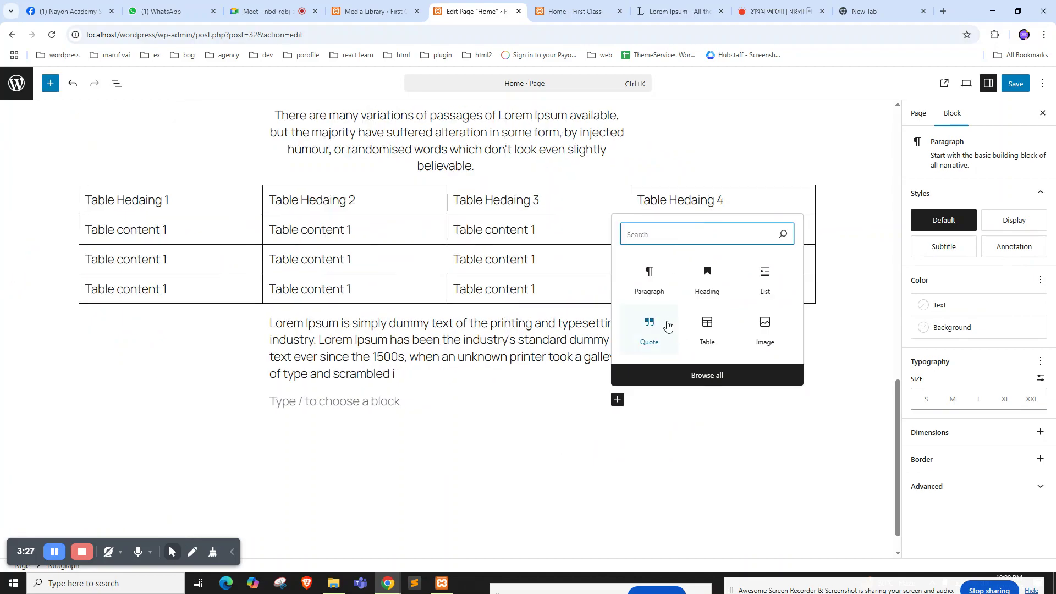
click(51, 84)
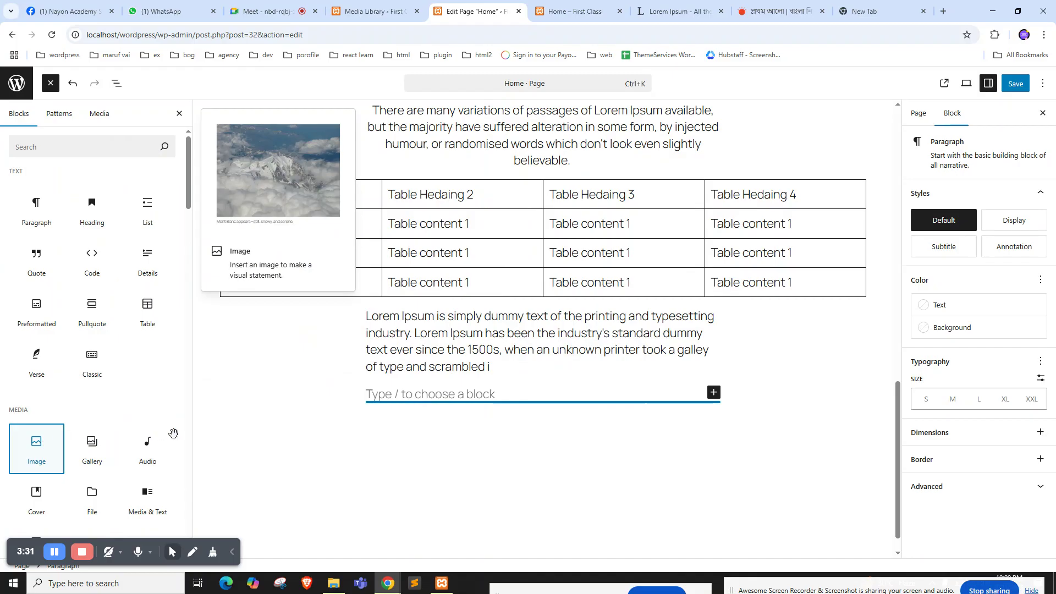
click(34, 441)
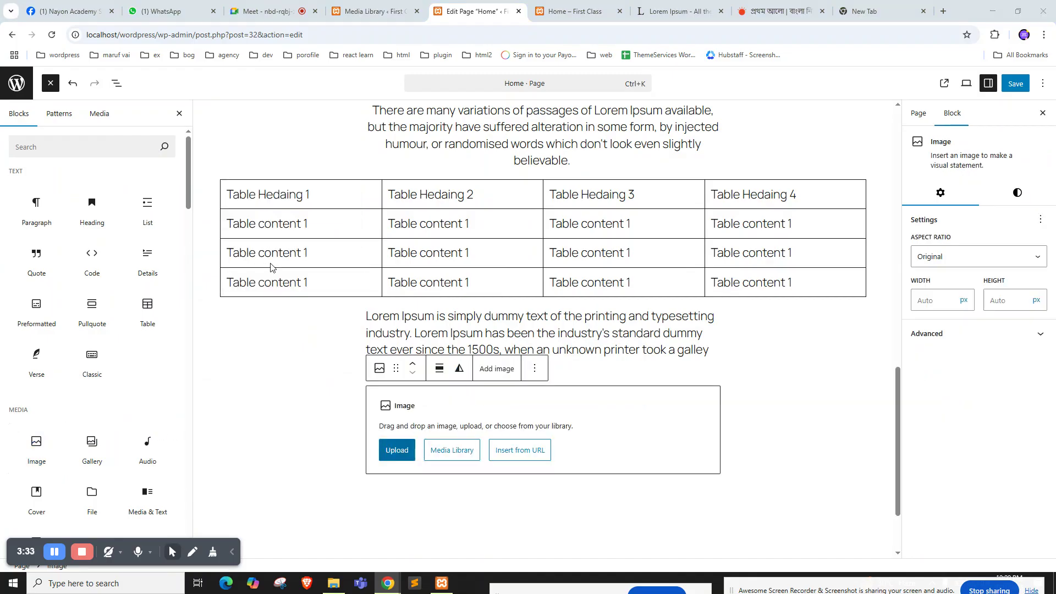
Try to upload Header01.jpg from the Downloads folder directly into the new Image block
click(396, 450)
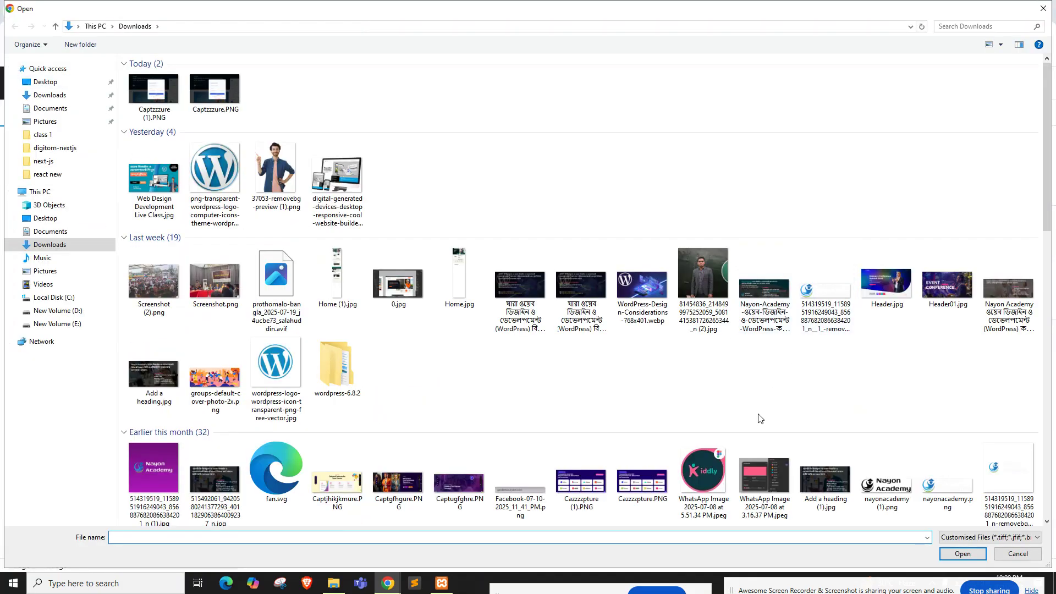
double_click(947, 285)
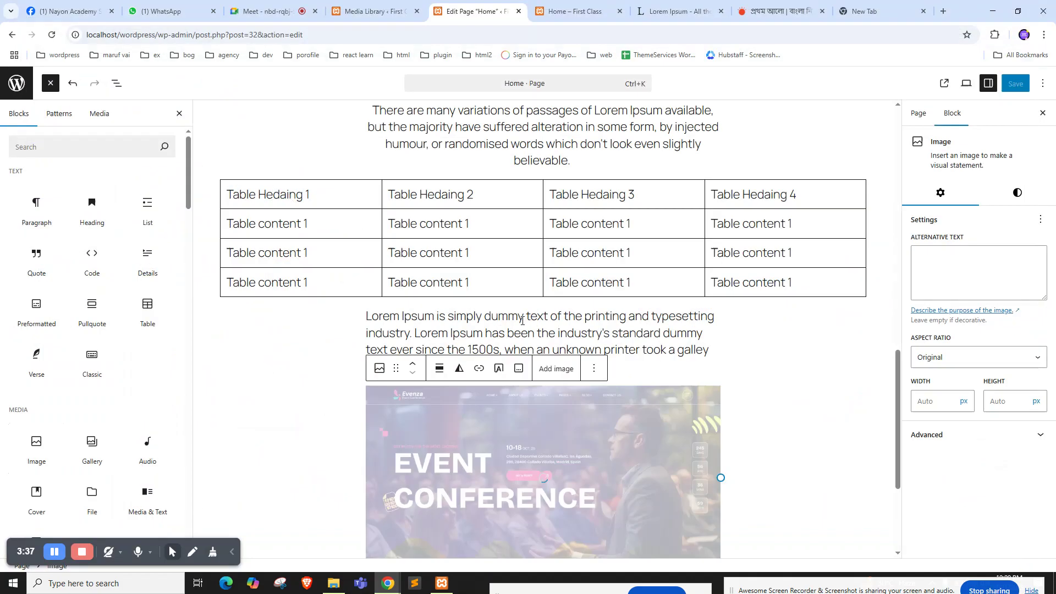
scroll(519, 312, down, 2)
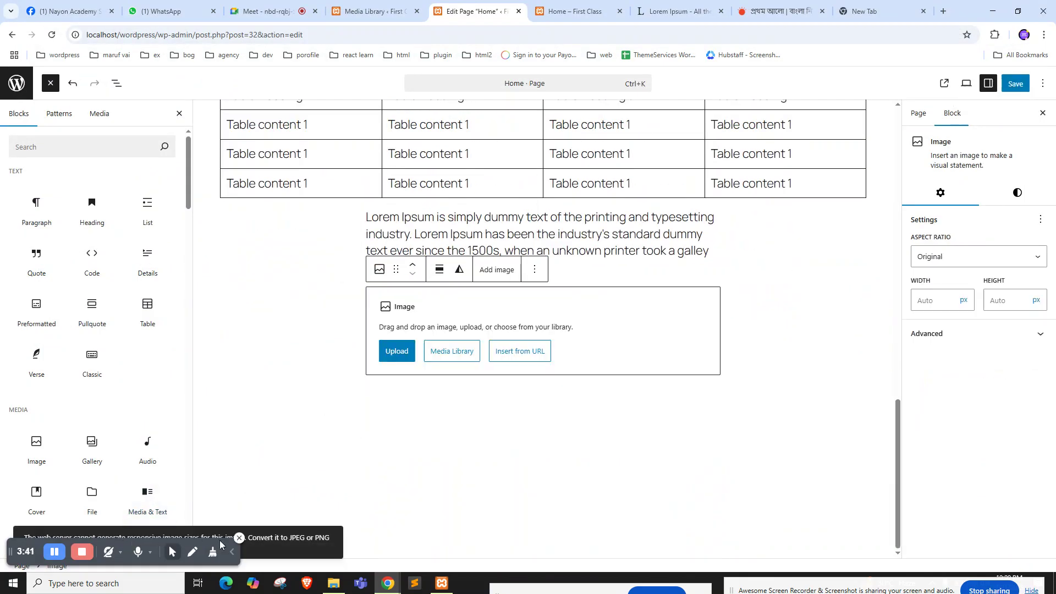
Examine the JPEG advice in the upload notice and the file details of Header01.jpg in the Media Library
drag(285, 537, 306, 537)
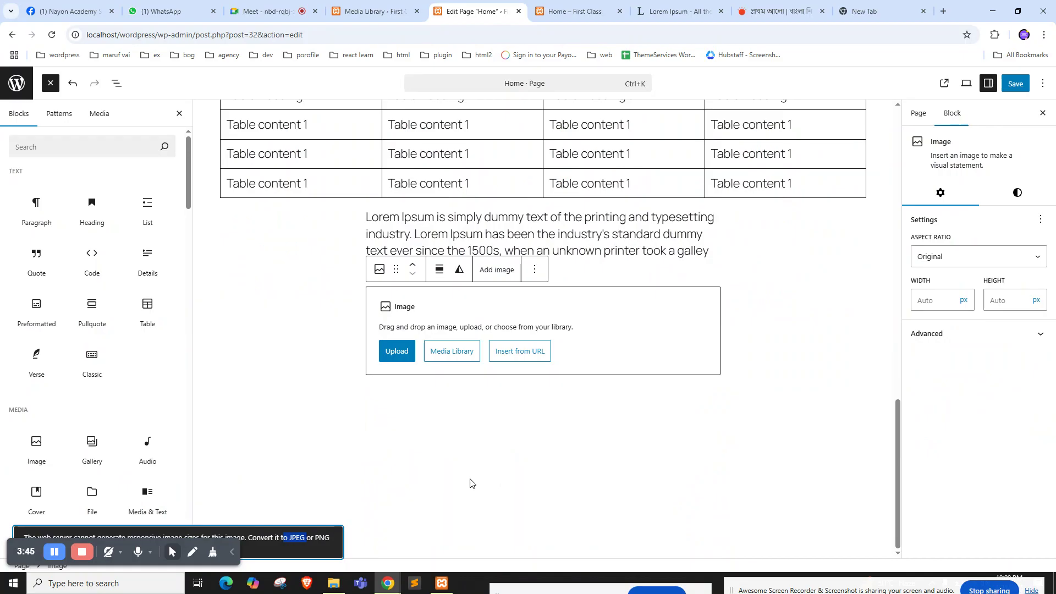
click(379, 11)
click(127, 412)
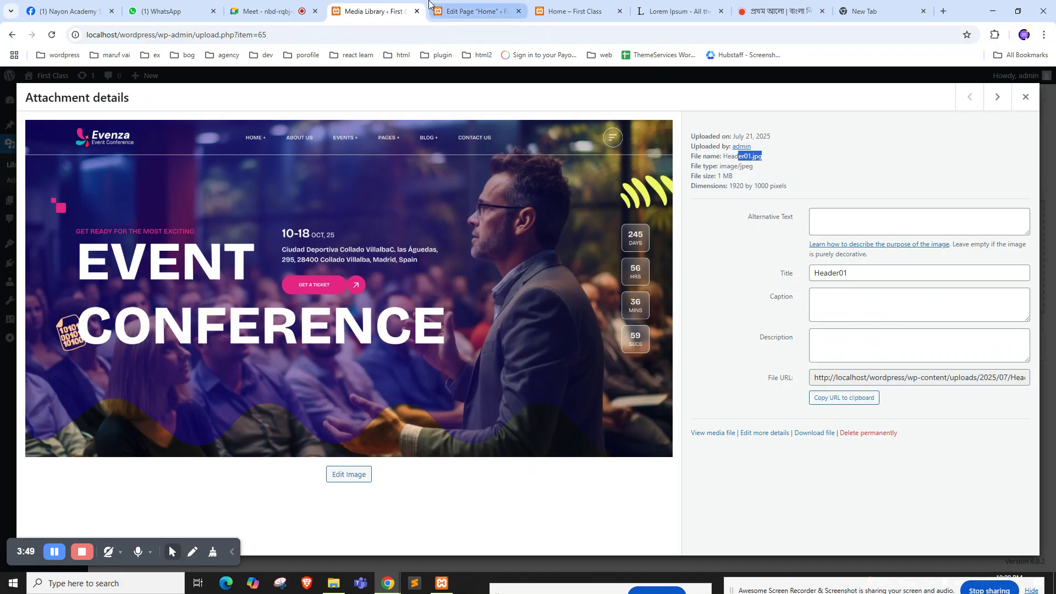
Return to the Home page editor and try to upload Header.jpg from the Downloads folder into the Image block
click(457, 11)
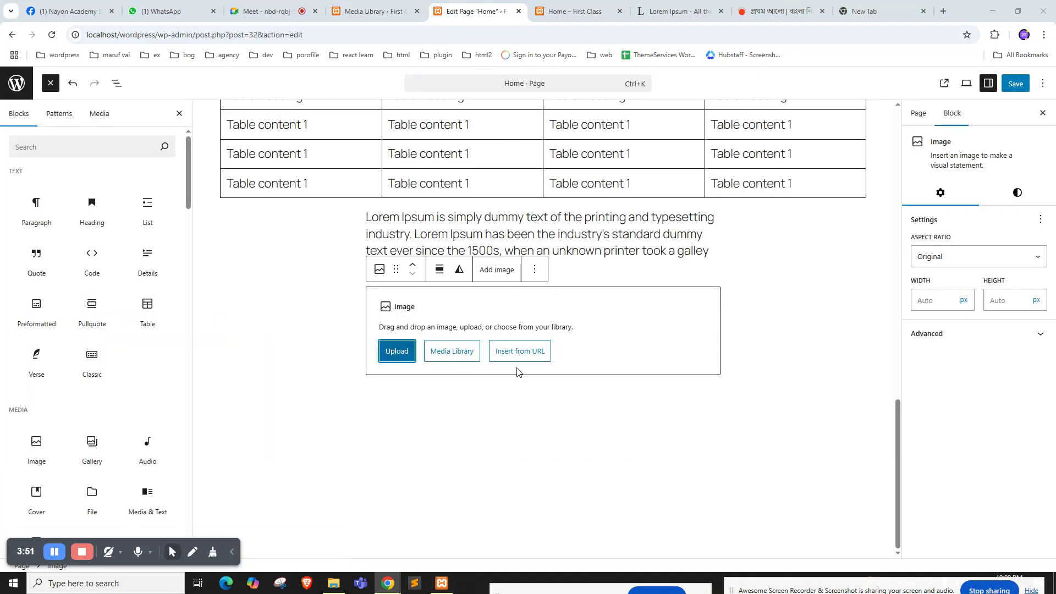
click(397, 351)
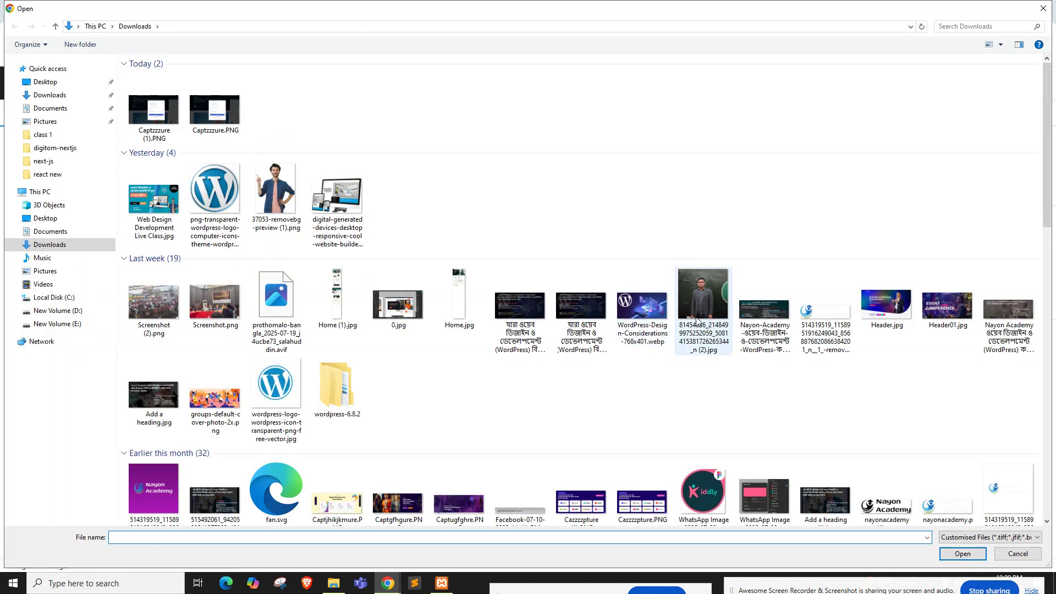
double_click(886, 305)
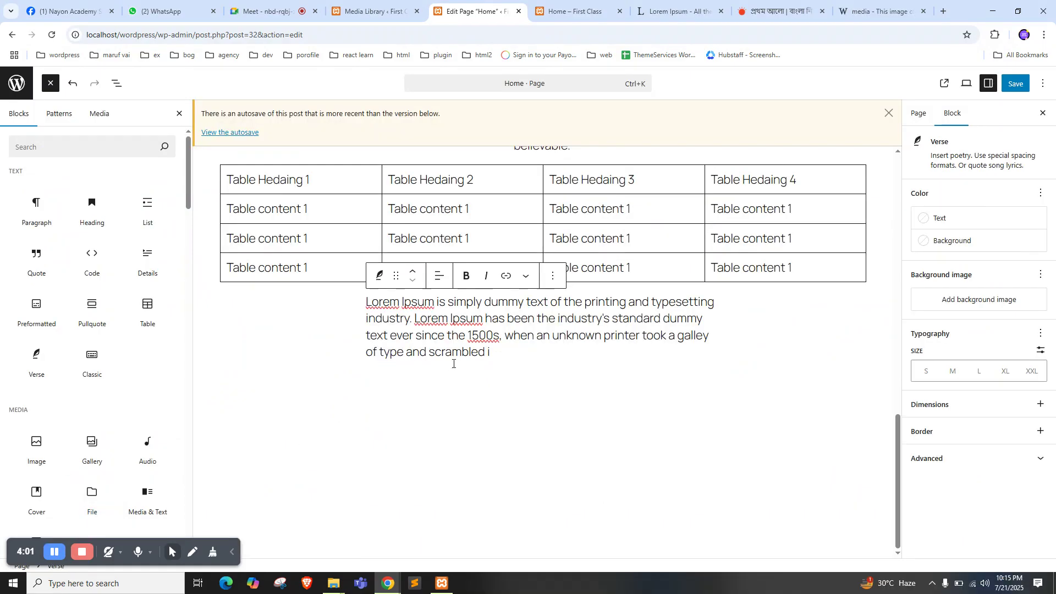
Check the Google Meet call and look over the Media Library's images alongside the Home page editor
click(269, 11)
click(333, 4)
right_click(499, 124)
click(529, 167)
click(475, 11)
click(374, 11)
click(463, 5)
click(385, 11)
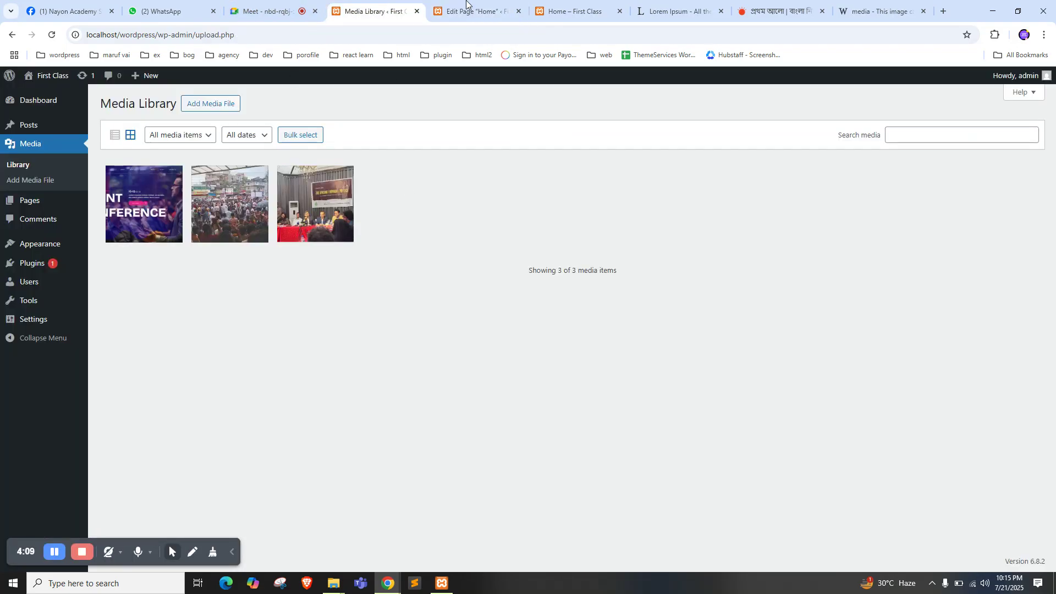
click(474, 11)
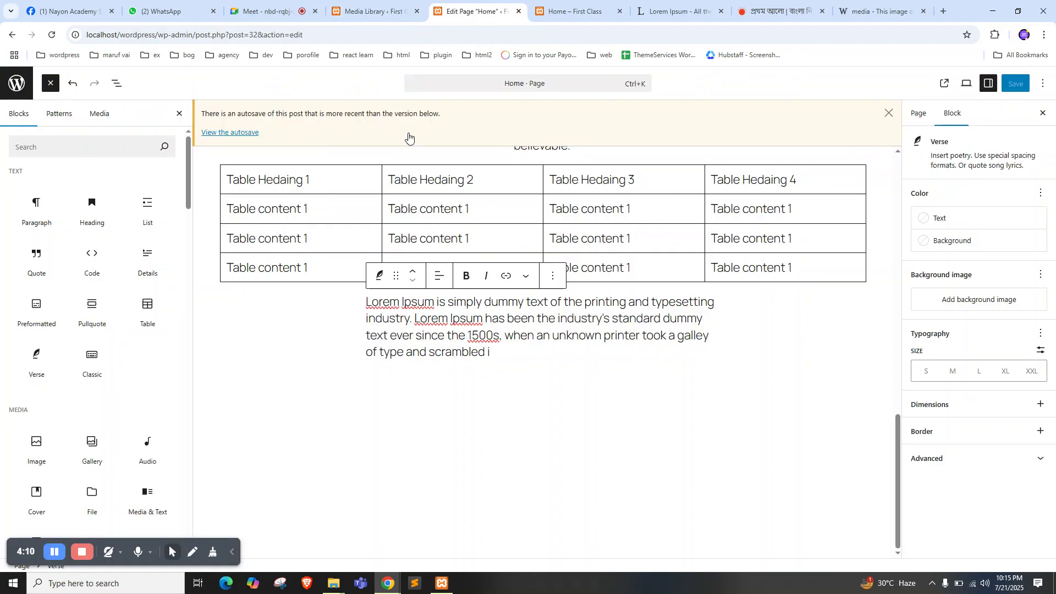
Insert an Image block below the closing verse and show the local files and the Media Library as image sources
click(37, 447)
click(397, 469)
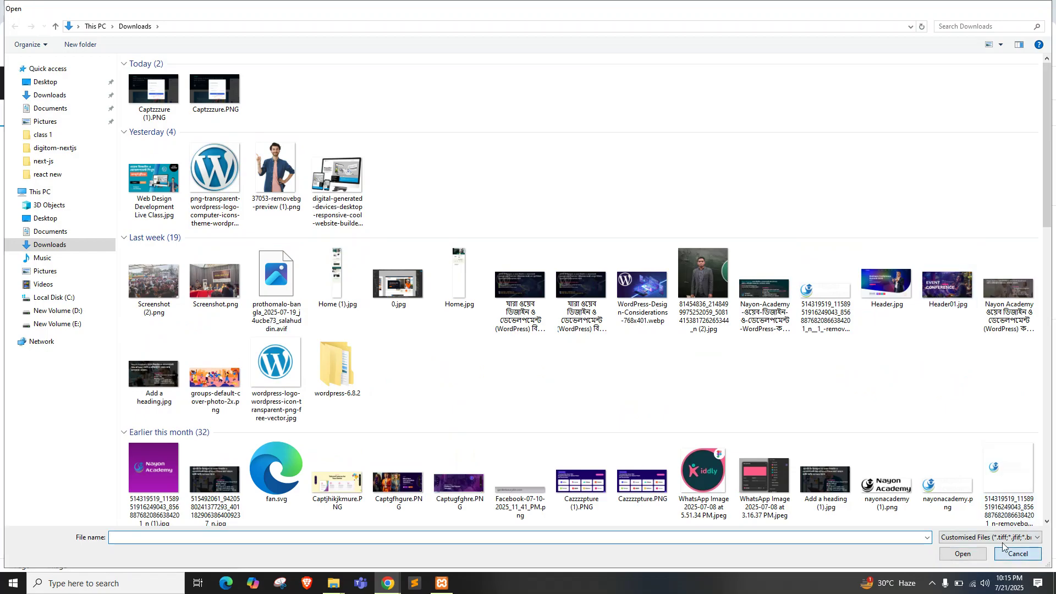
click(1018, 554)
click(364, 6)
click(476, 9)
click(355, 7)
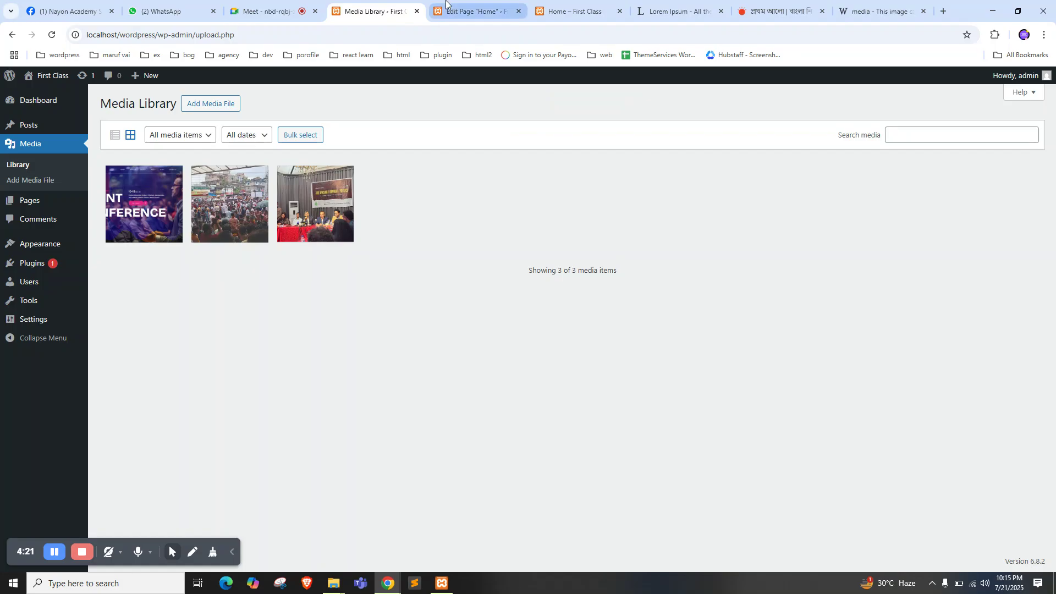
Fill the empty Image block on the Home page with Header01.jpg from the Media Library and save the page
click(476, 10)
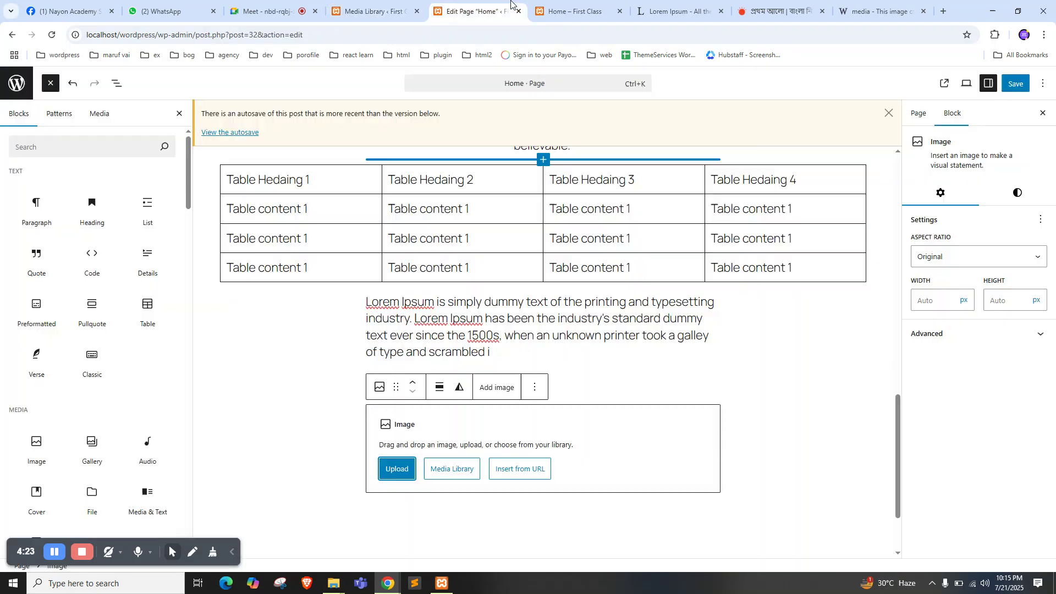
click(437, 470)
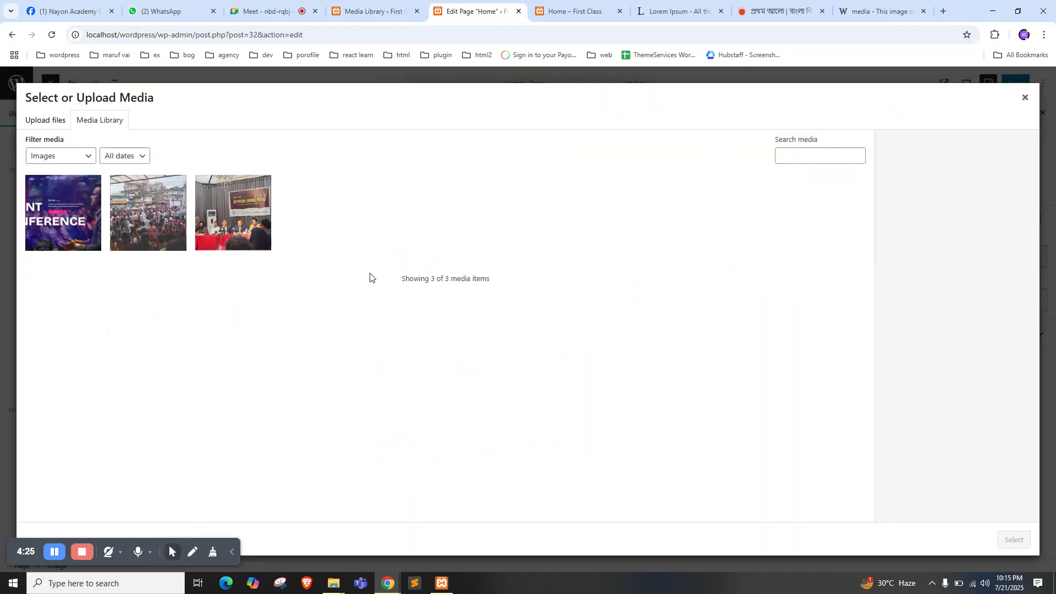
click(97, 236)
click(1014, 540)
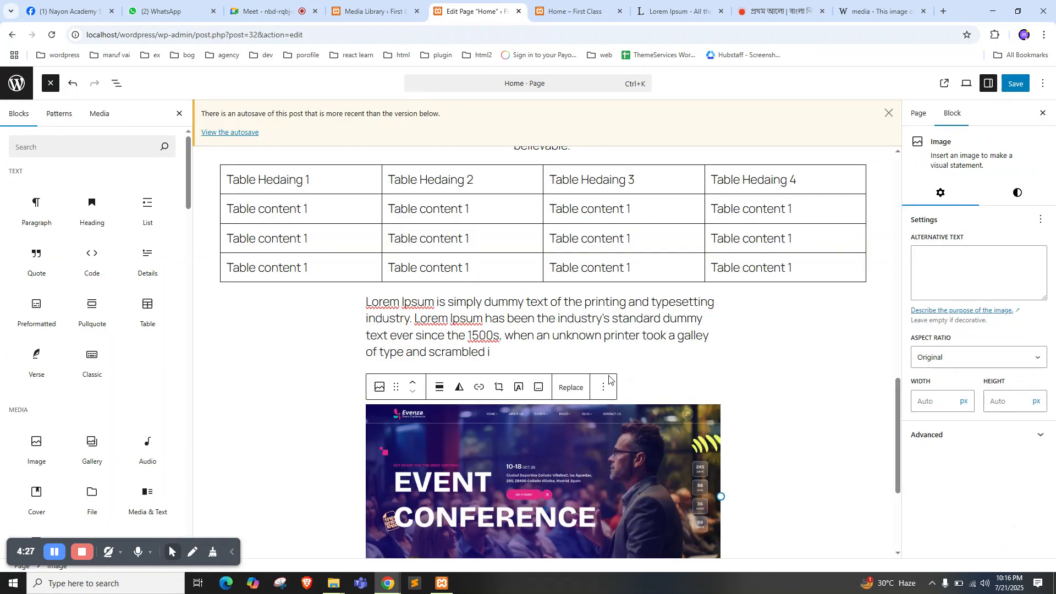
key(ctrl+s)
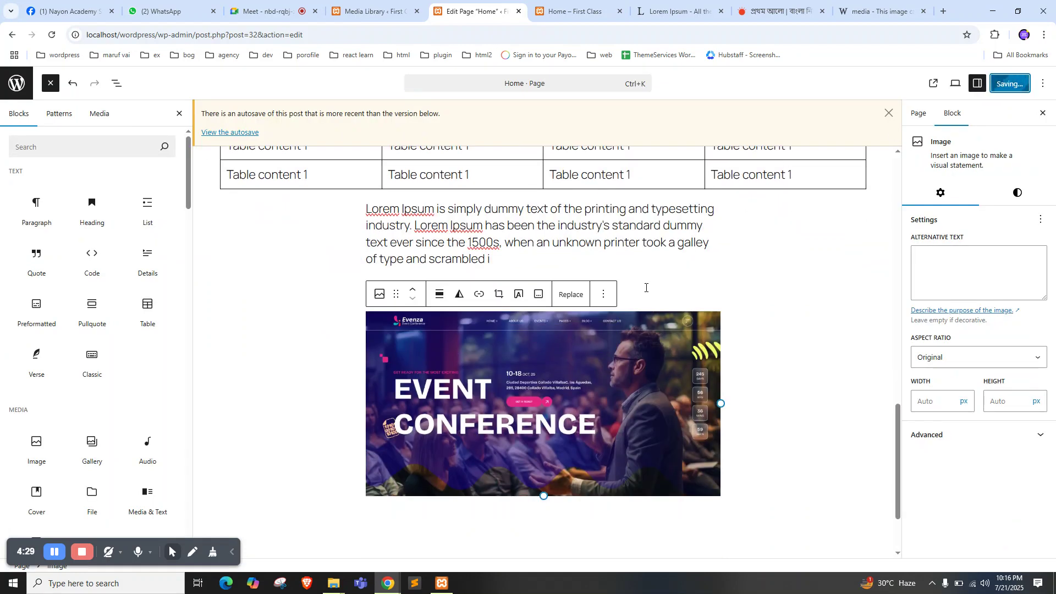
Reload the live Home page and check the Event Conference image below the closing verse
click(544, 10)
right_click(23, 194)
click(60, 232)
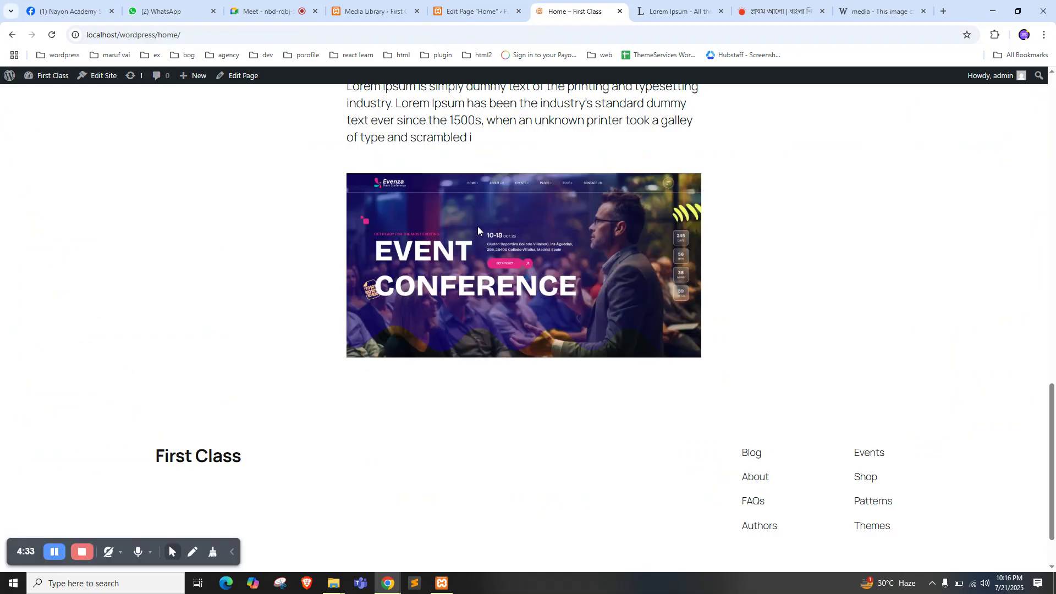
scroll(530, 228, up, 1)
Set the Event Conference image's alignment to Wide width in the Home page editor and save the page
click(485, 11)
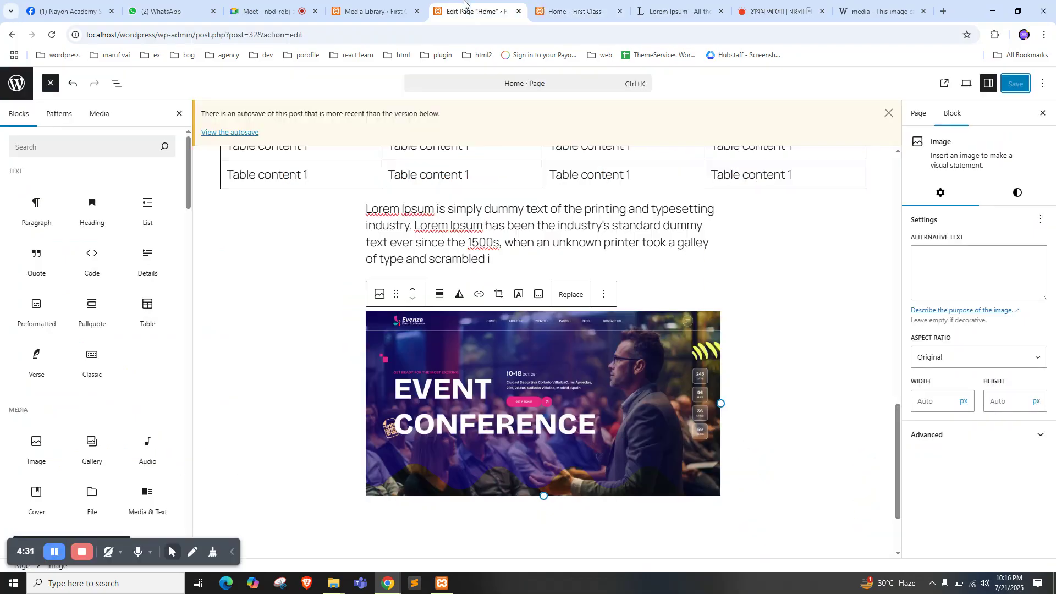
click(440, 294)
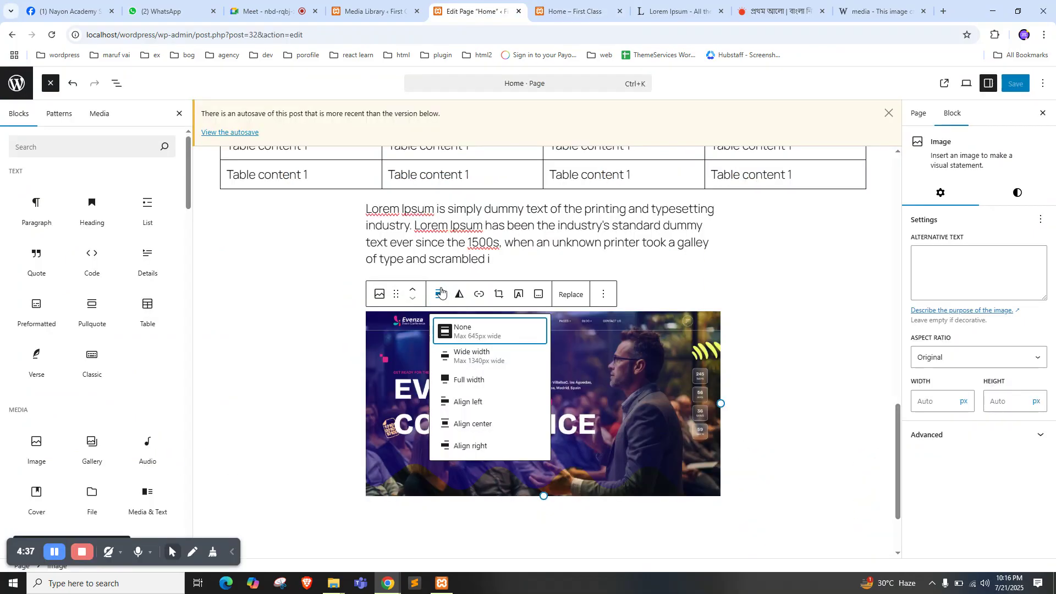
click(466, 358)
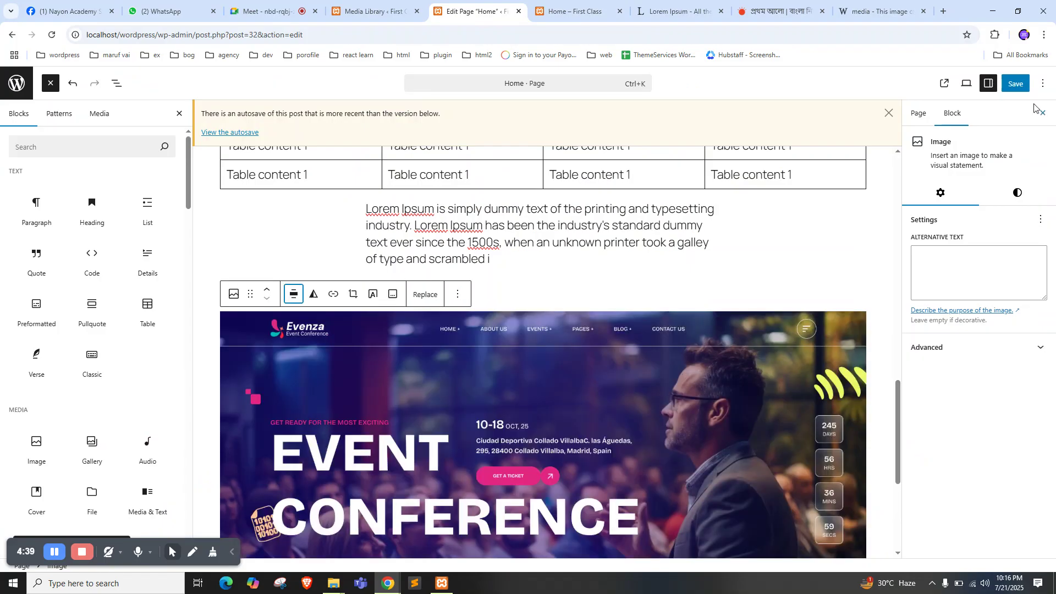
click(1016, 84)
scroll(618, 290, down, 3)
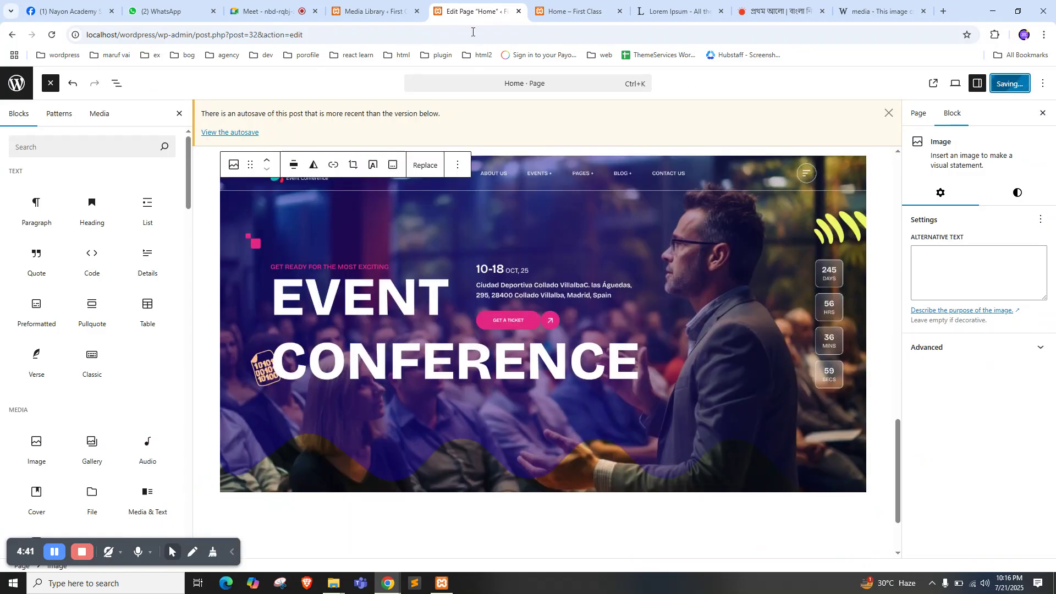
Reload the live Home page and examine how the wide-width image is displayed
click(575, 11)
right_click(17, 191)
click(34, 221)
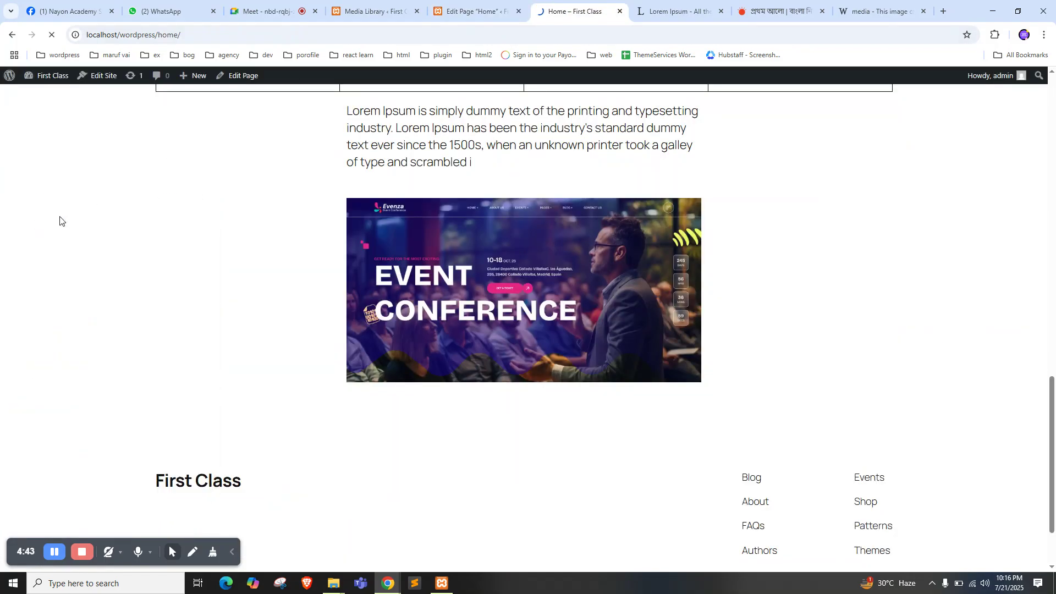
scroll(62, 218, down, 4)
scroll(576, 327, up, 4)
scroll(575, 328, down, 1)
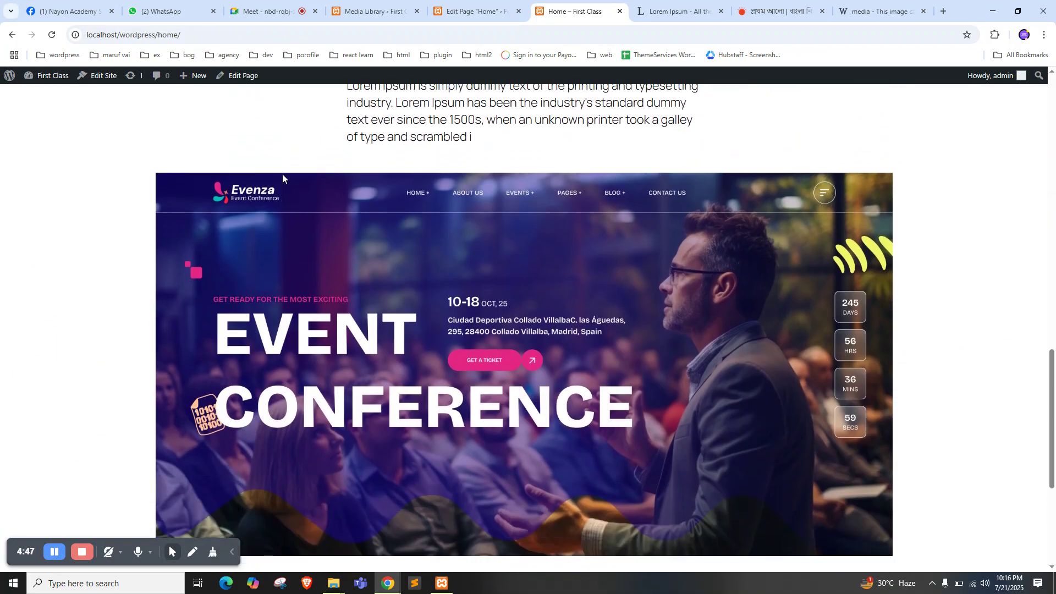
Set the Event Conference image's alignment to Full width in the Home page editor and save the page
click(474, 11)
scroll(346, 169, up, 1)
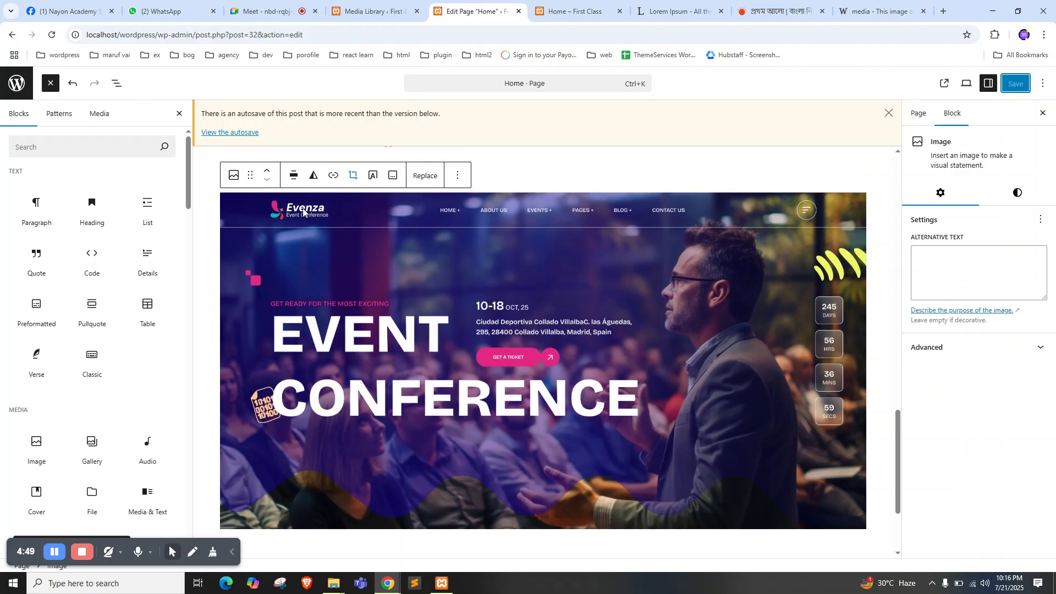
click(295, 177)
click(308, 263)
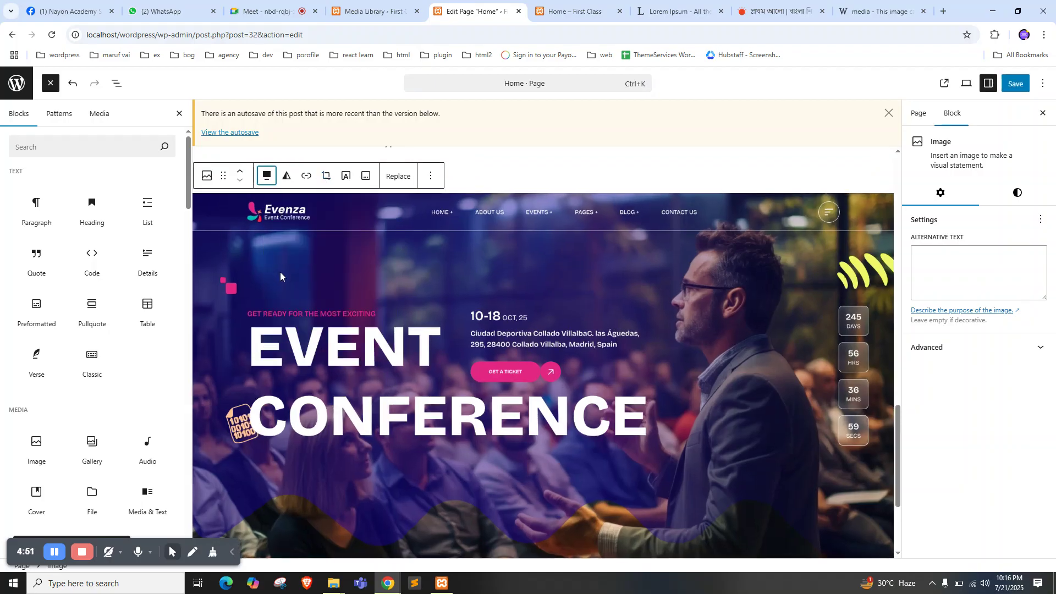
click(1015, 84)
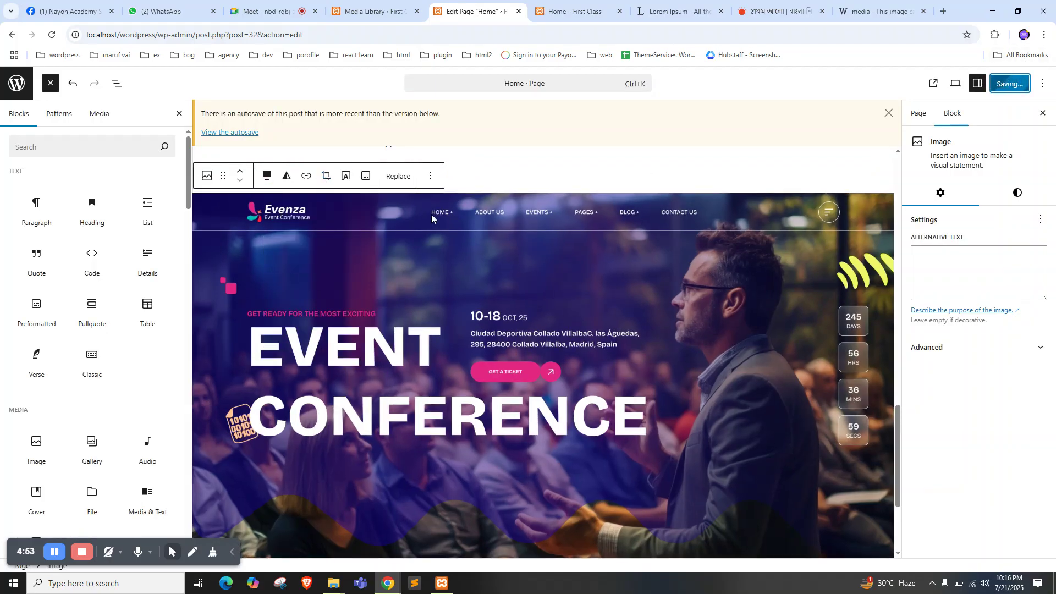
Reload the live Home page and examine the full-width image together with the rest of the page
click(575, 11)
right_click(19, 171)
click(36, 203)
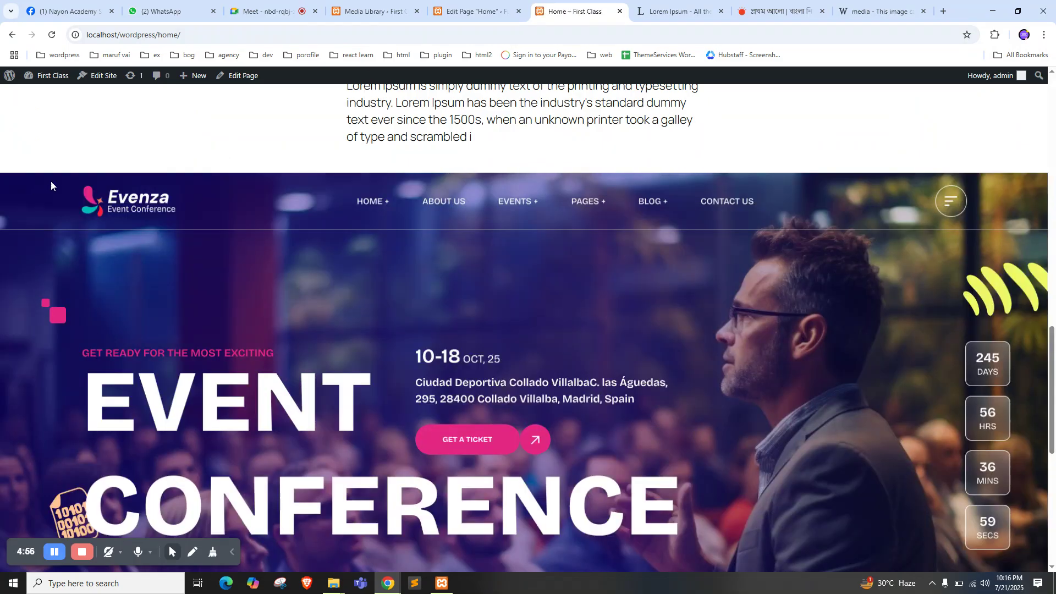
scroll(83, 209, down, 5)
scroll(130, 246, up, 9)
scroll(134, 246, down, 7)
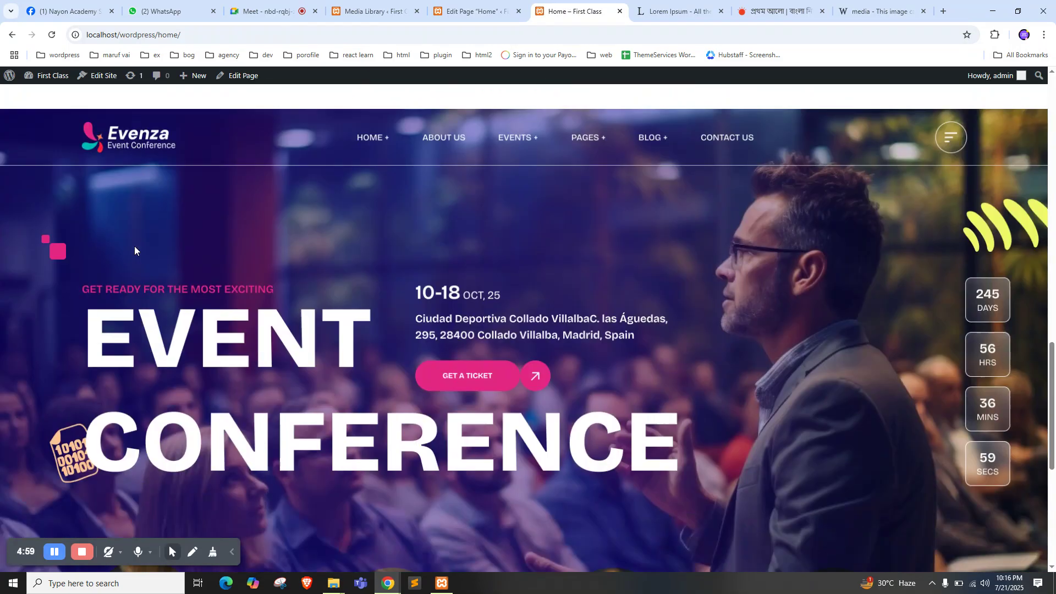
scroll(438, 285, up, 10)
scroll(754, 286, up, 10)
scroll(743, 286, down, 15)
Insert a Gallery block below the full-width image and show the Downloads folder as an upload source
click(463, 7)
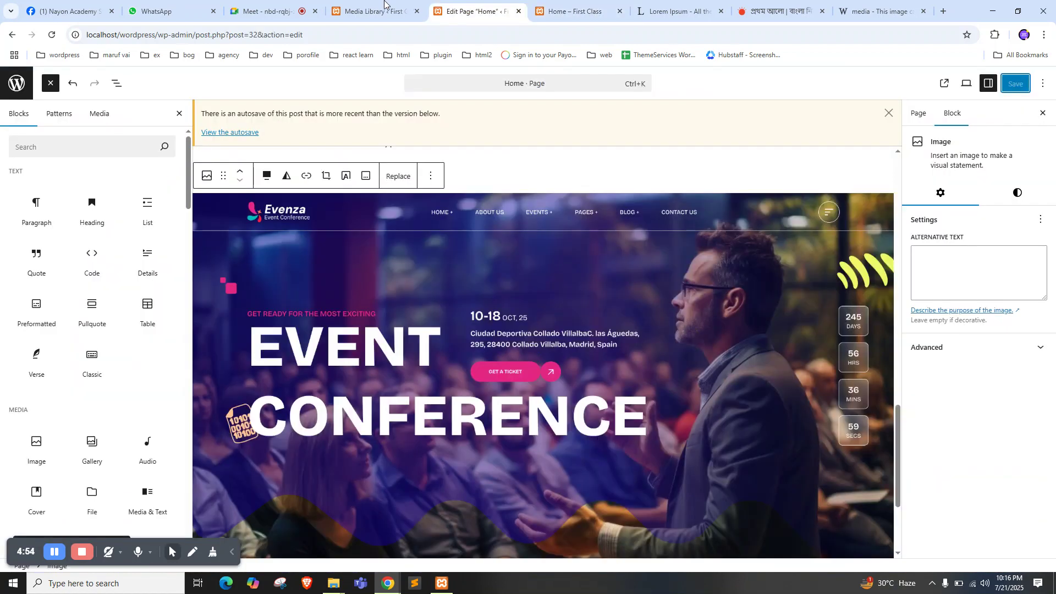
scroll(406, 293, down, 3)
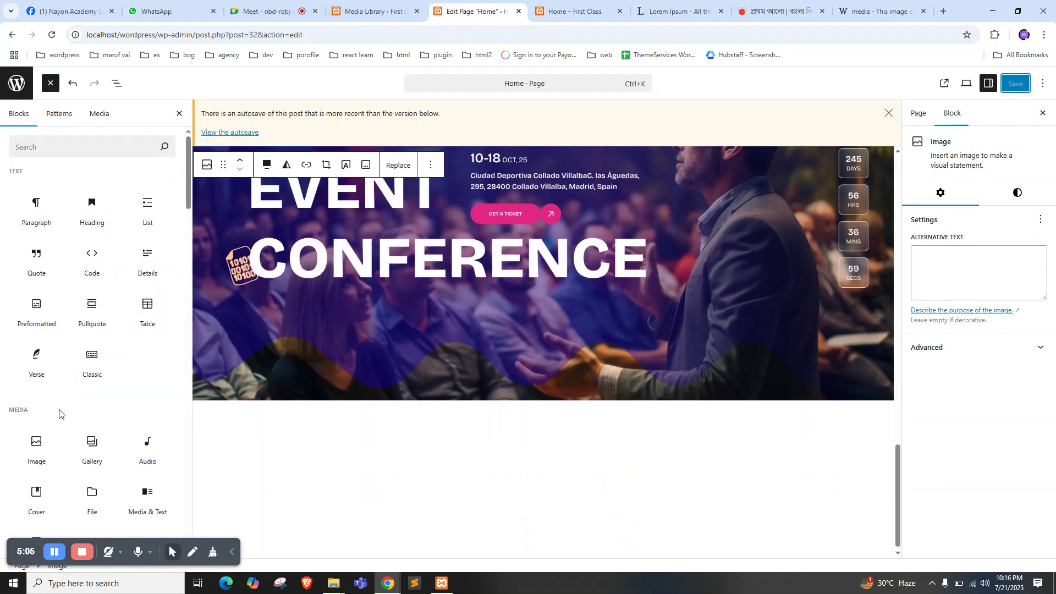
scroll(60, 414, down, 3)
click(100, 321)
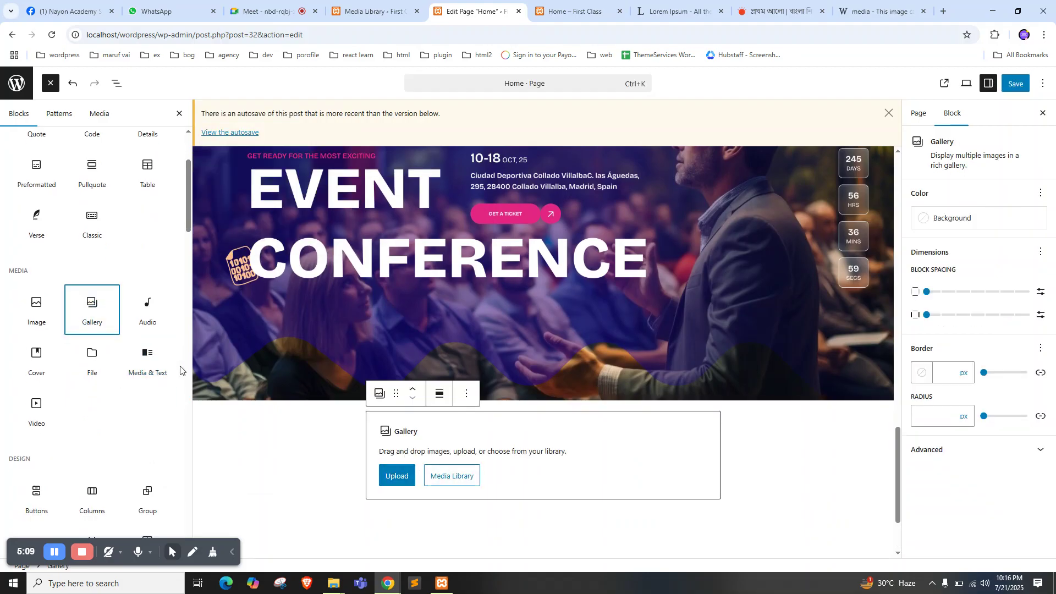
click(398, 476)
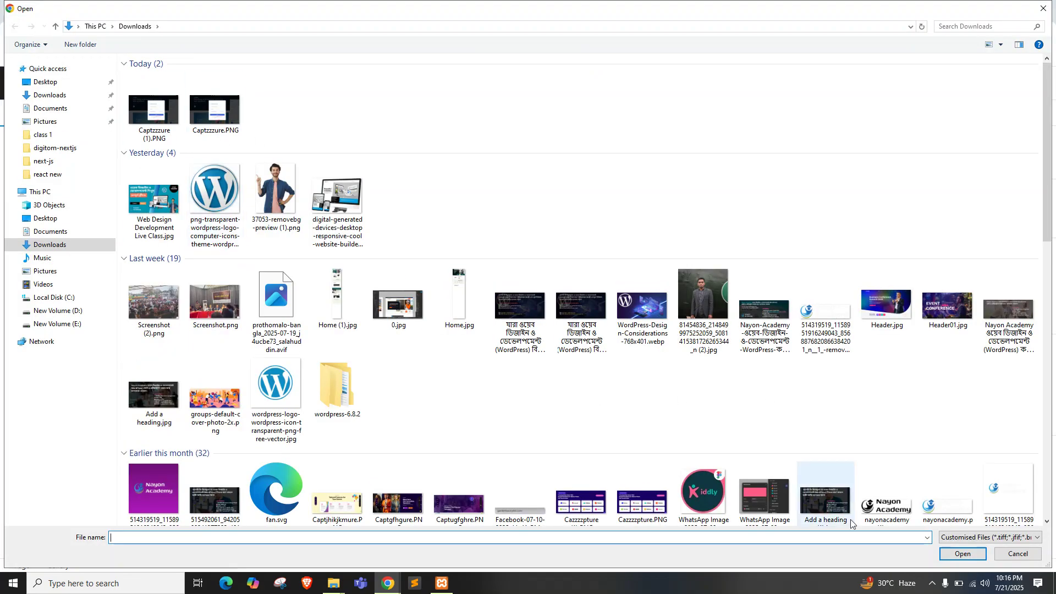
click(1019, 554)
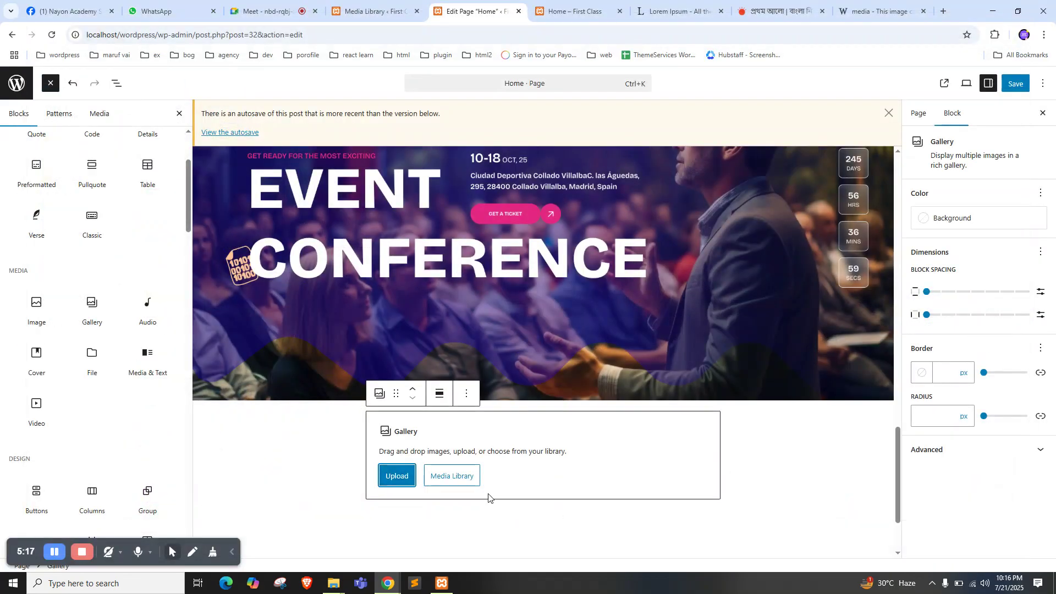
Fill the Gallery block with the Event Conference, street crowd and panel table images from the Media Library and save the page
click(449, 476)
click(188, 205)
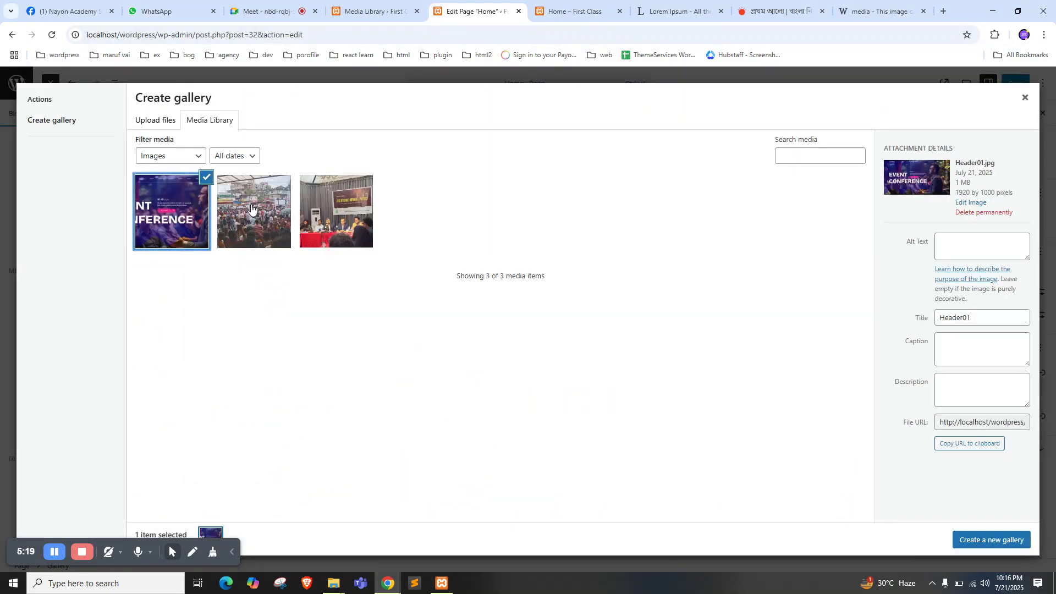
click(253, 210)
click(336, 212)
click(979, 538)
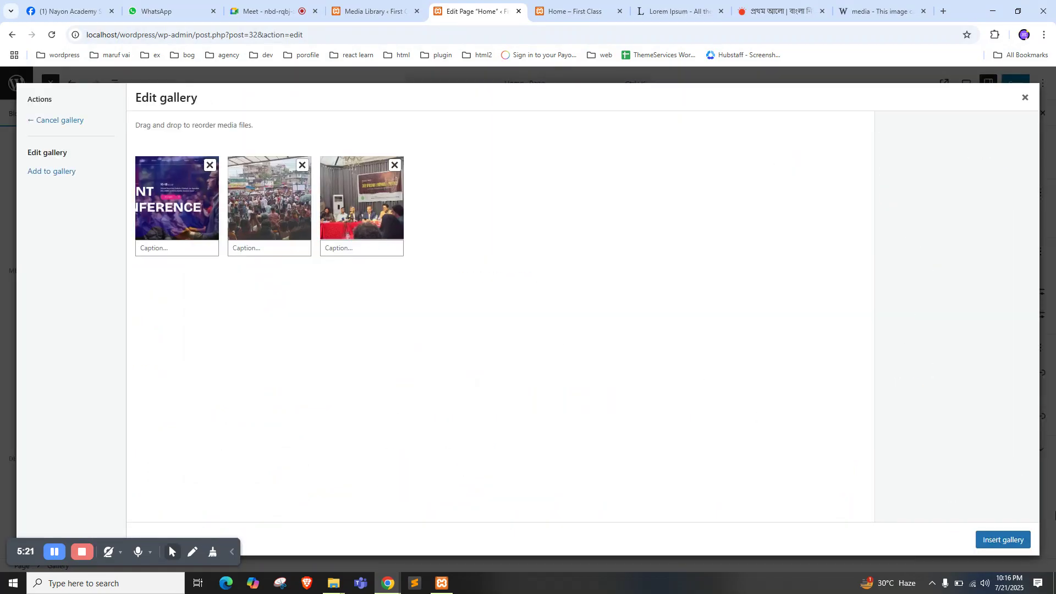
scroll(616, 357, down, 2)
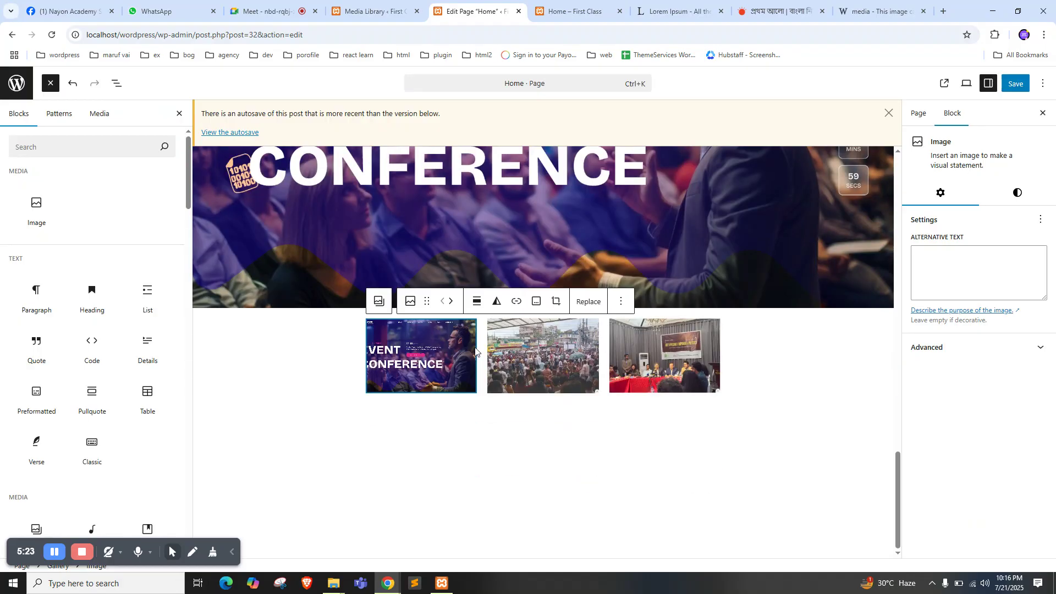
key(ctrl+s)
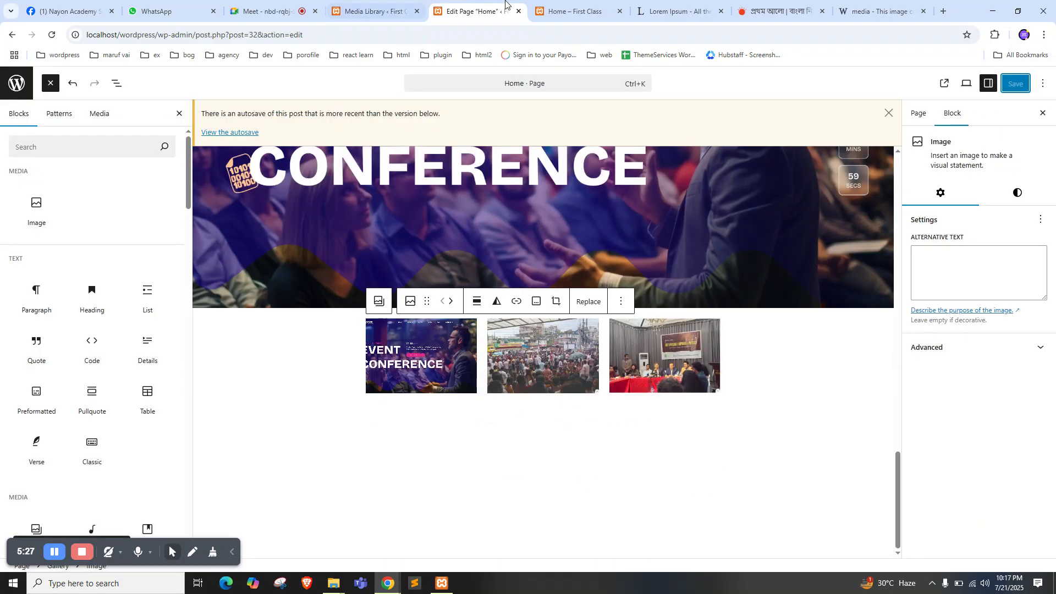
Reload the live Home page and check the three-image gallery above the footer
click(575, 11)
right_click(93, 165)
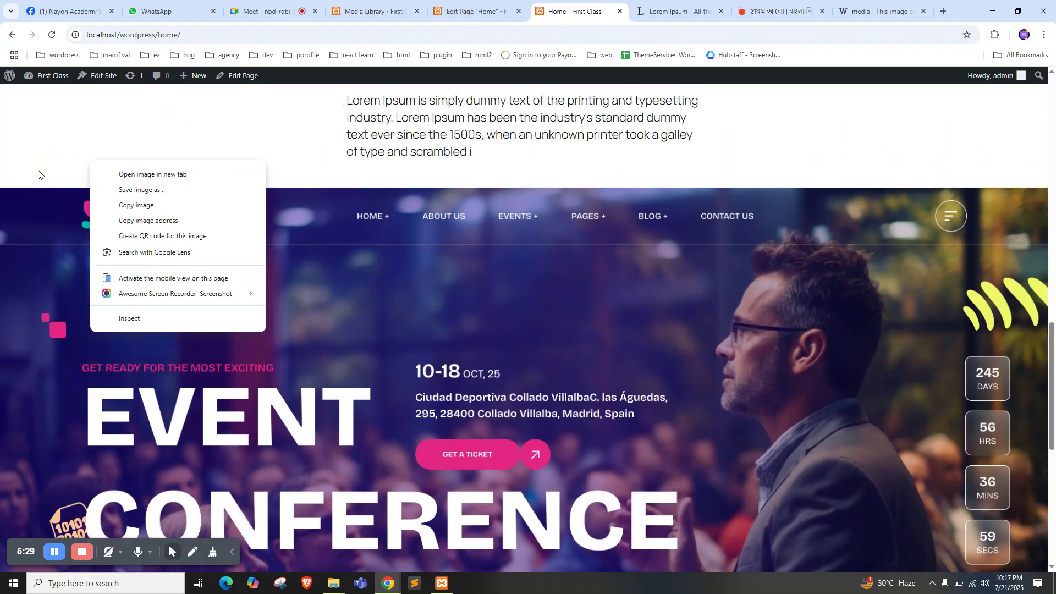
scroll(29, 189, down, 10)
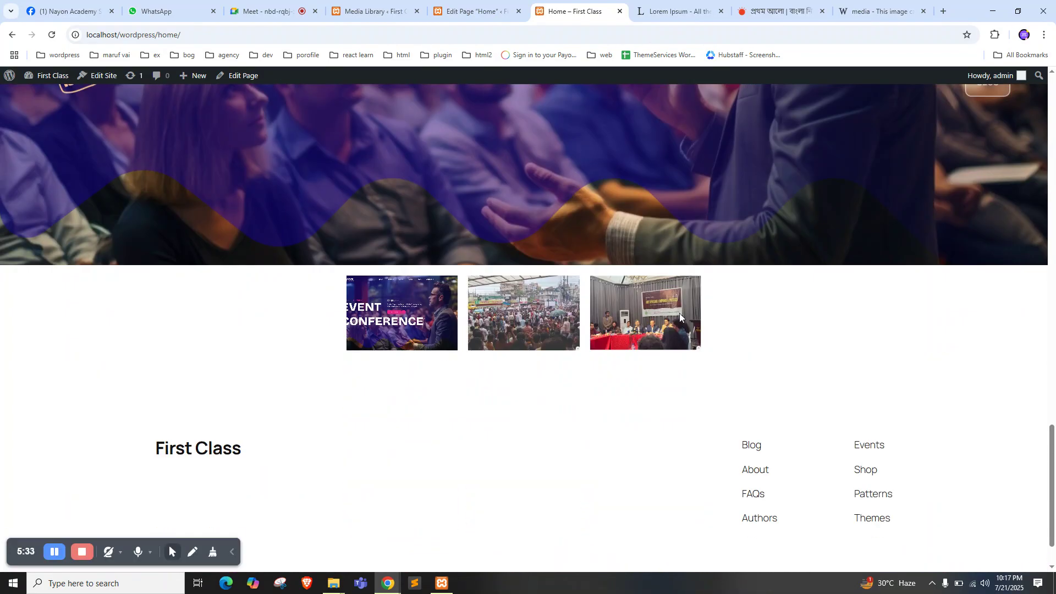
Examine the alignment options of the first two gallery images and the Gallery block's transform options in the editor
click(474, 11)
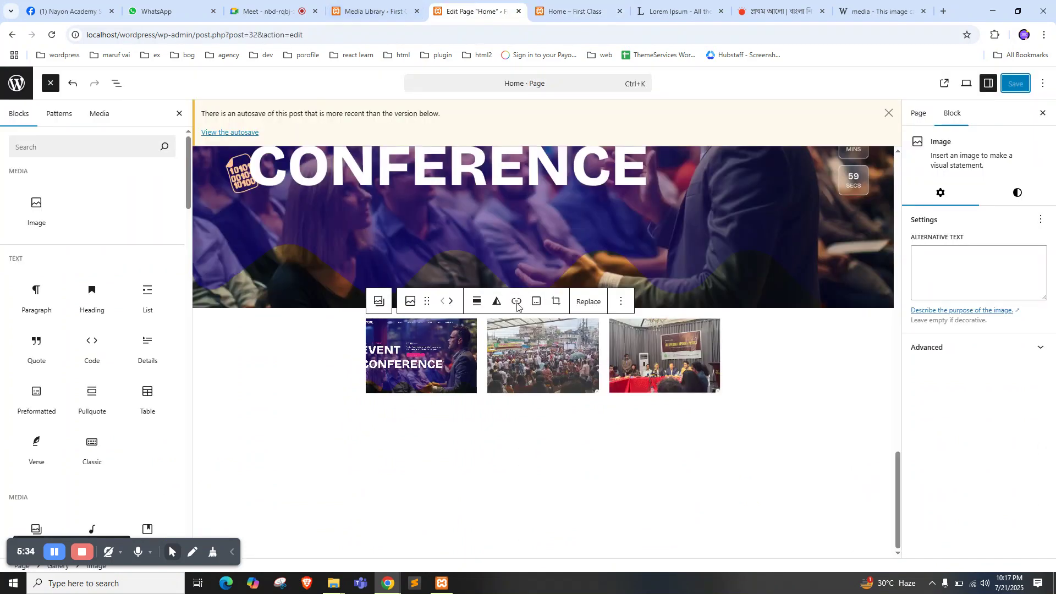
click(476, 304)
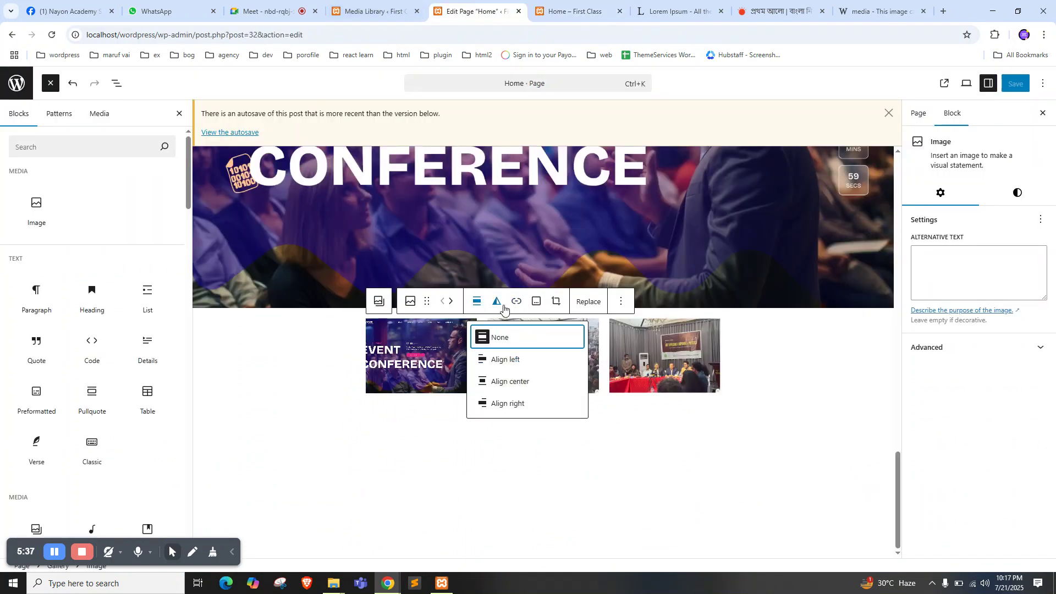
click(426, 300)
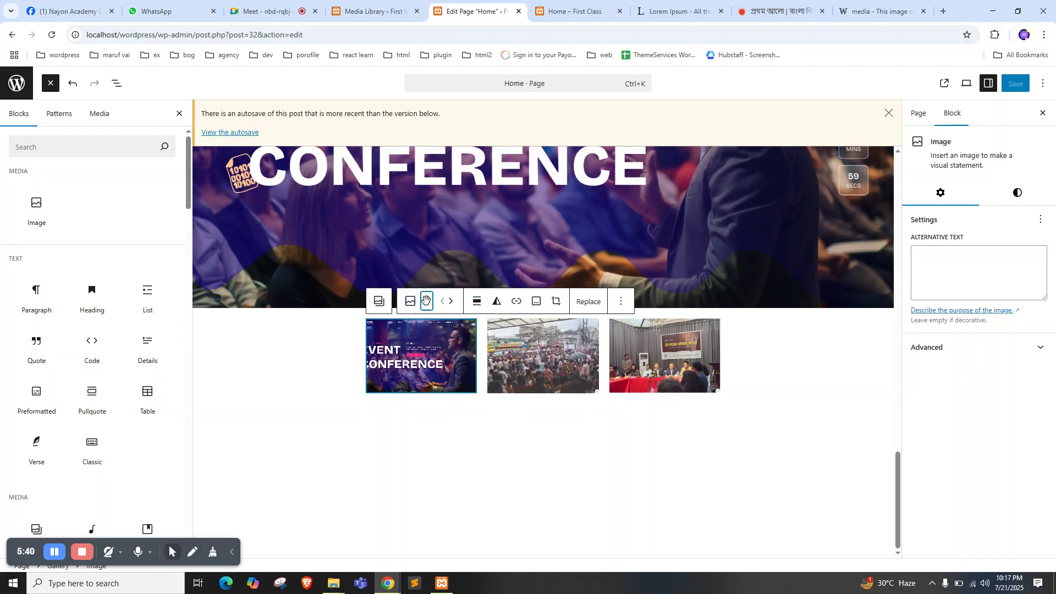
click(382, 303)
click(379, 300)
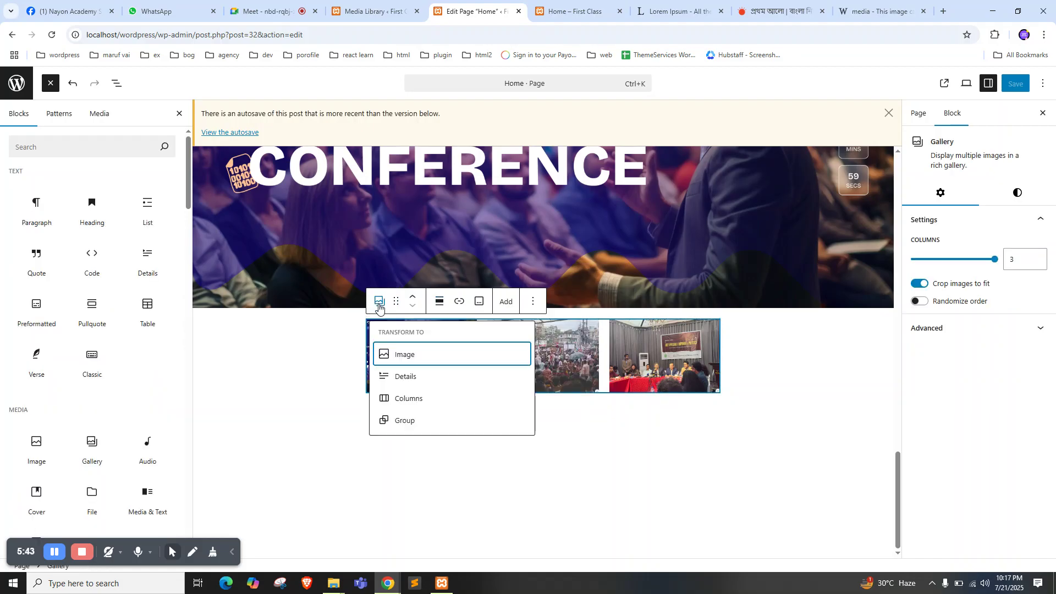
click(588, 381)
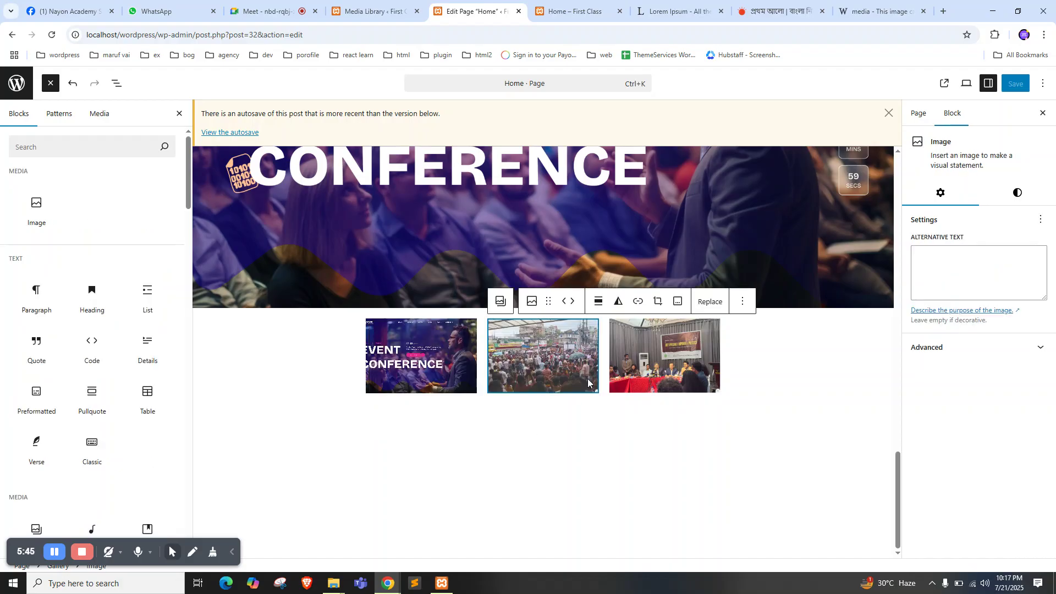
click(602, 307)
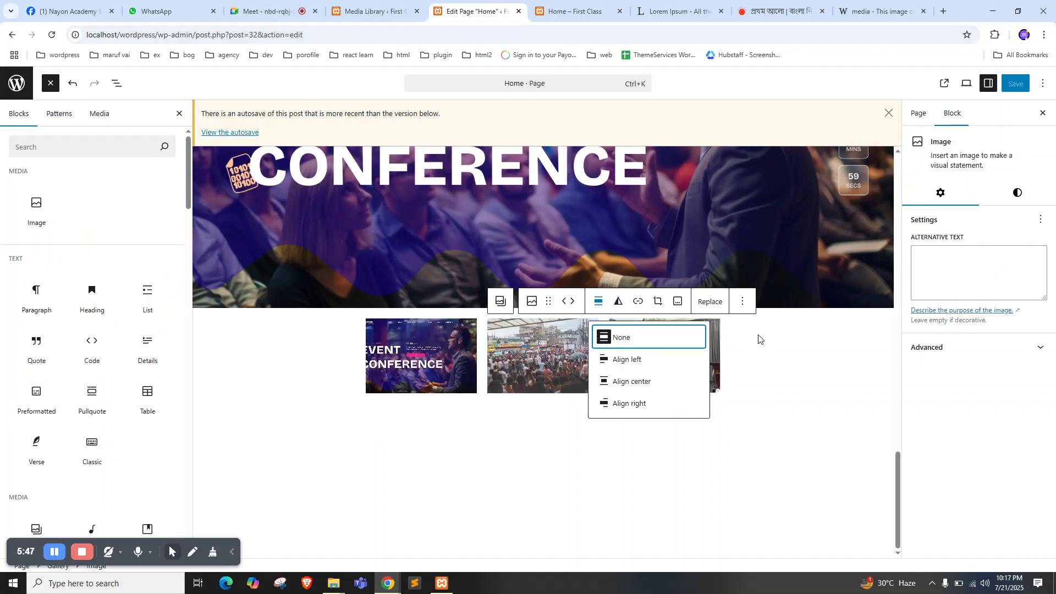
click(744, 357)
Select the whole Gallery block from the block list, set its alignment to Wide width and save the page
click(122, 83)
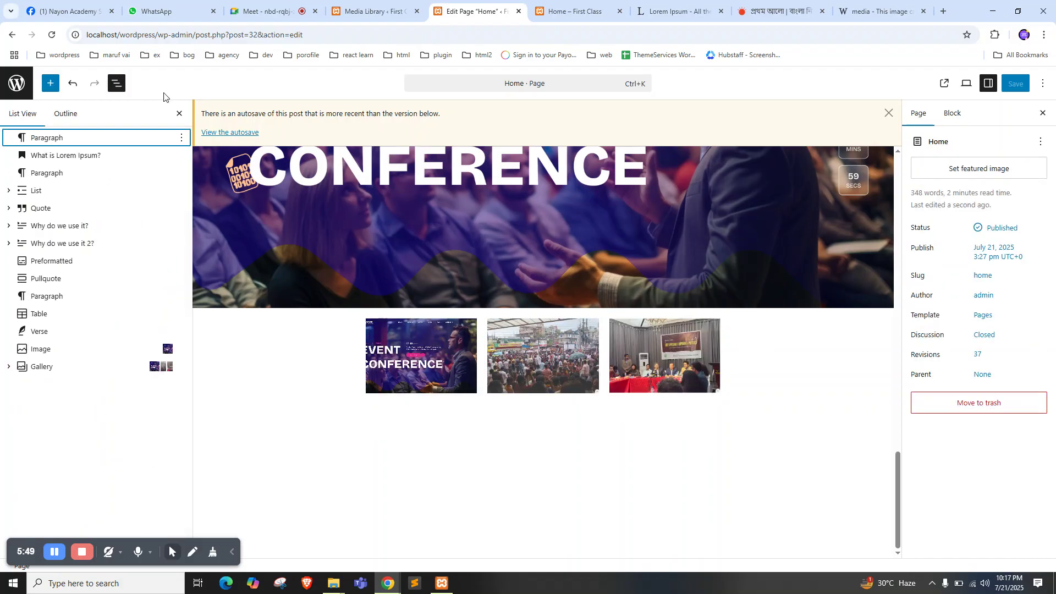
click(49, 364)
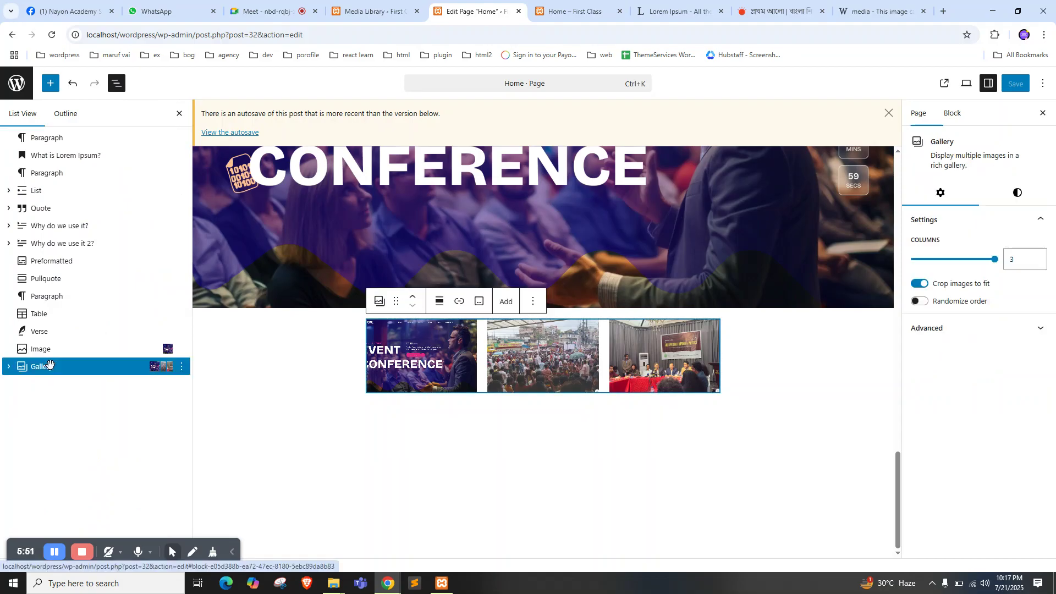
click(437, 297)
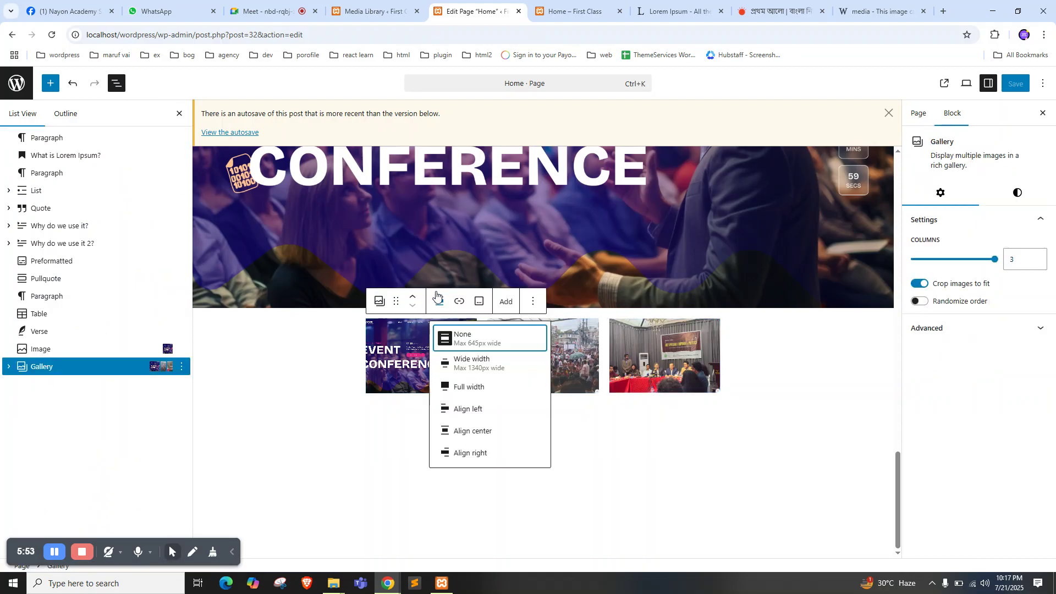
click(491, 366)
click(1017, 84)
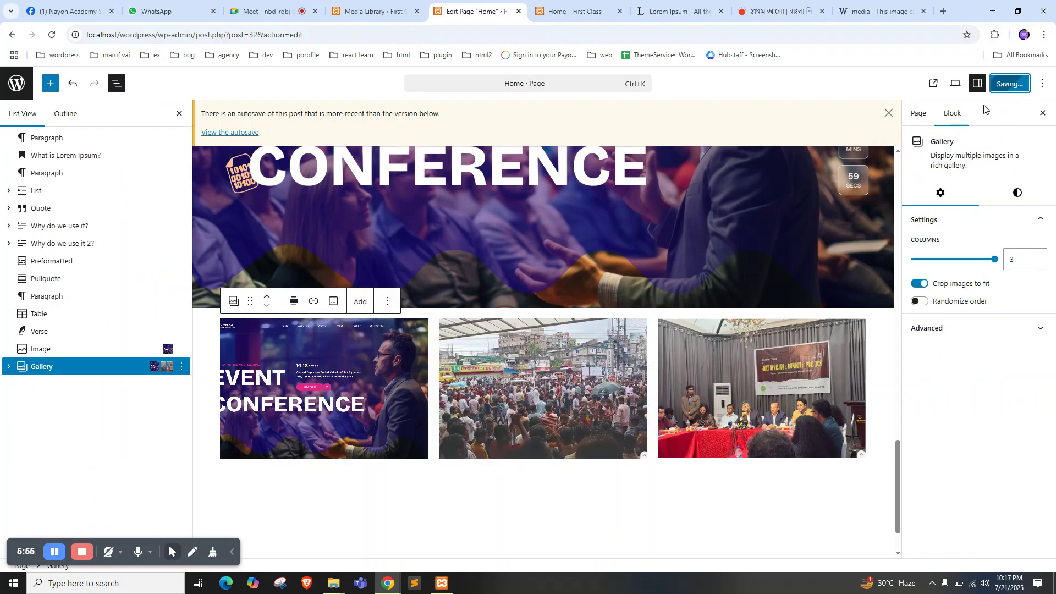
Reload the live Home page and check how the wide-width gallery looks between the conference image and the footer
click(562, 7)
right_click(72, 171)
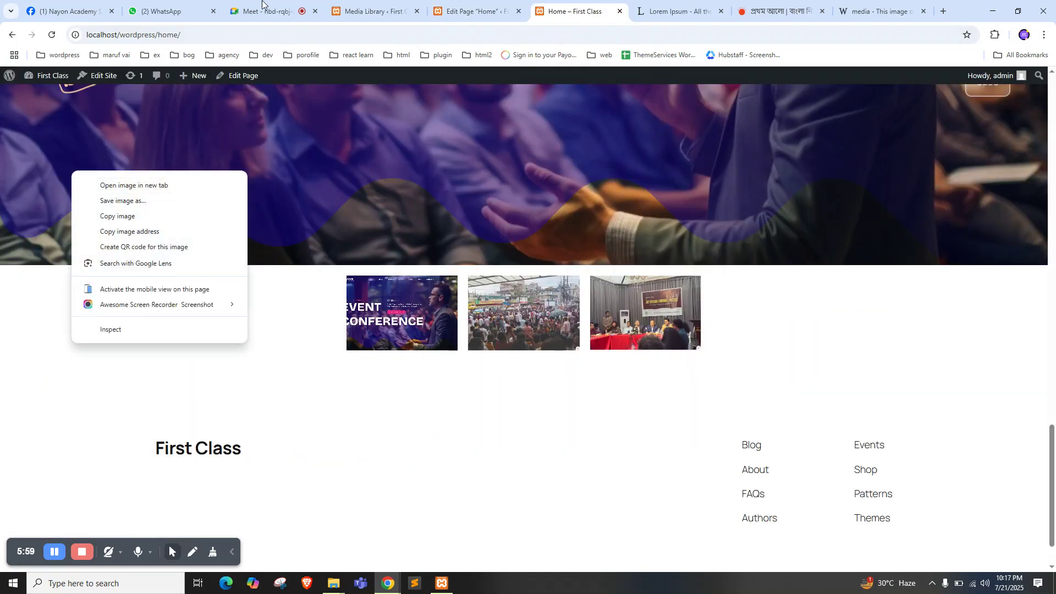
click(261, 3)
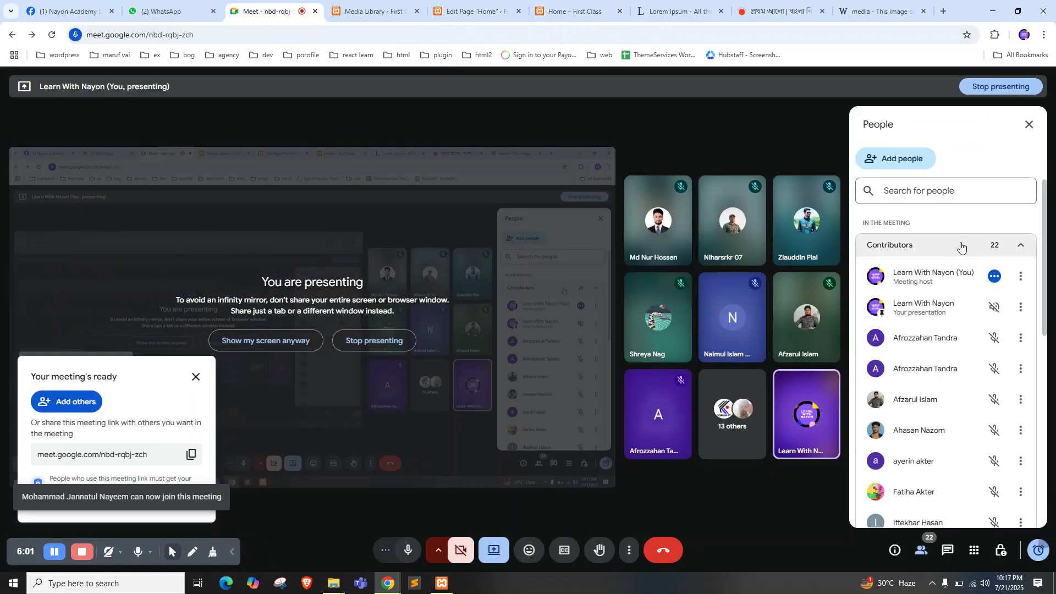
click(582, 3)
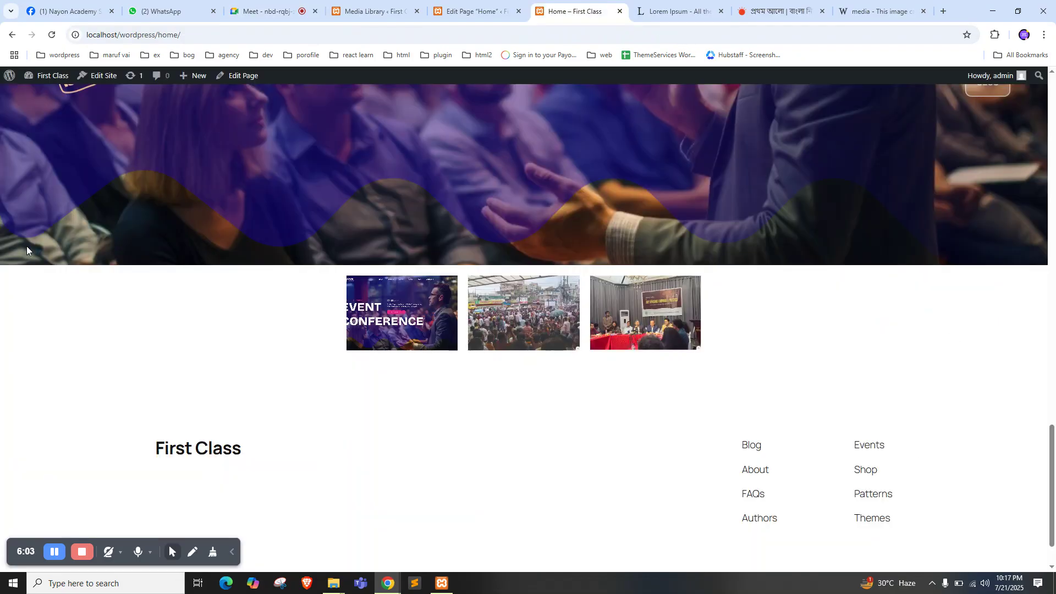
scroll(25, 253, down, 1)
right_click(52, 265)
click(58, 300)
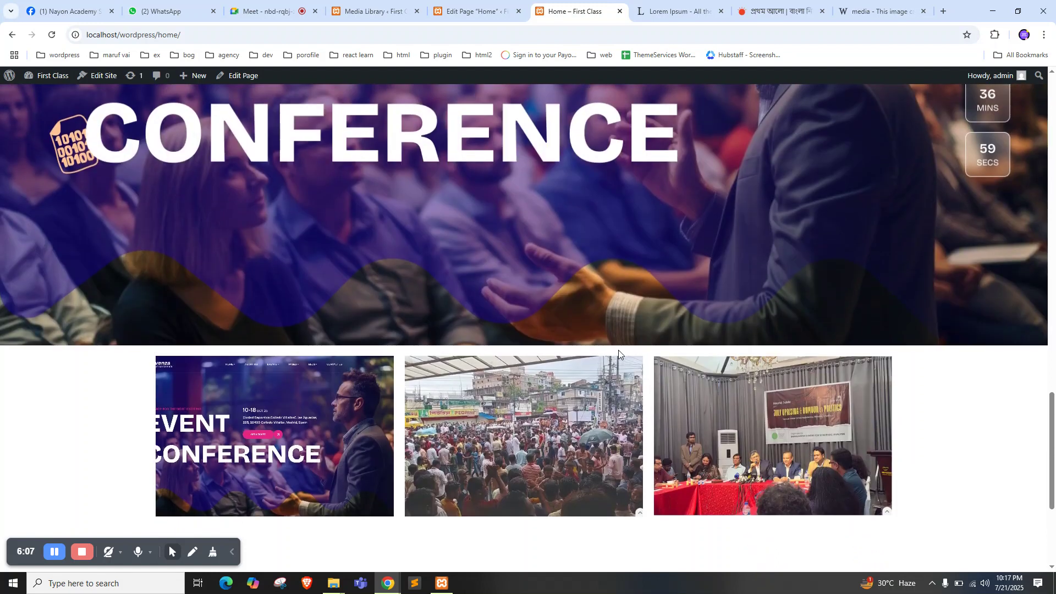
scroll(619, 350, down, 1)
scroll(578, 308, up, 1)
scroll(550, 275, down, 5)
scroll(488, 203, up, 4)
Browse the Prothom Alo news homepage as an example of how a live site arranges its images
click(776, 11)
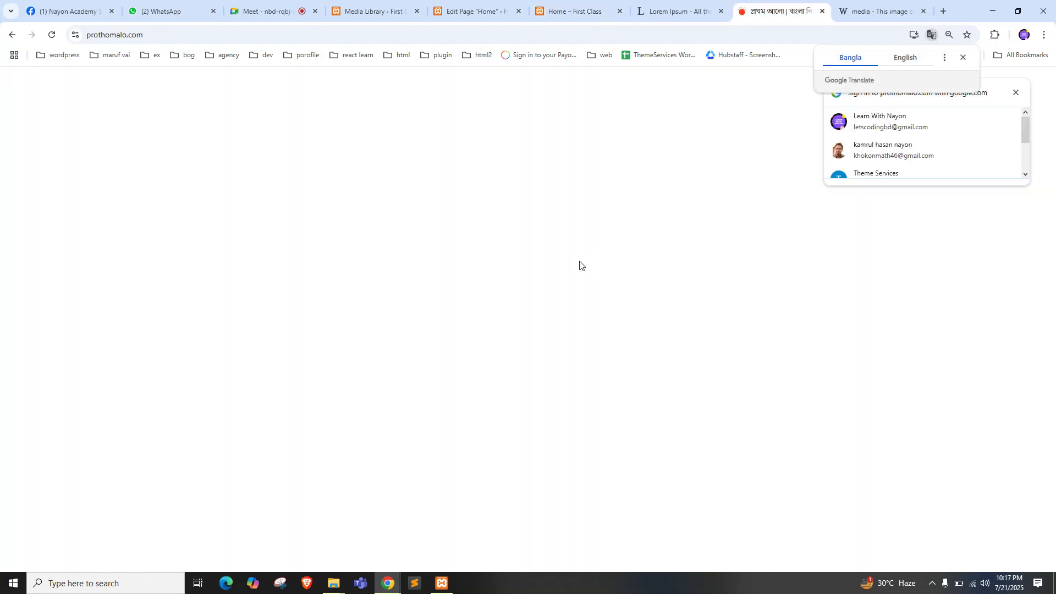
scroll(544, 301, down, 5)
scroll(539, 300, up, 6)
scroll(539, 299, down, 10)
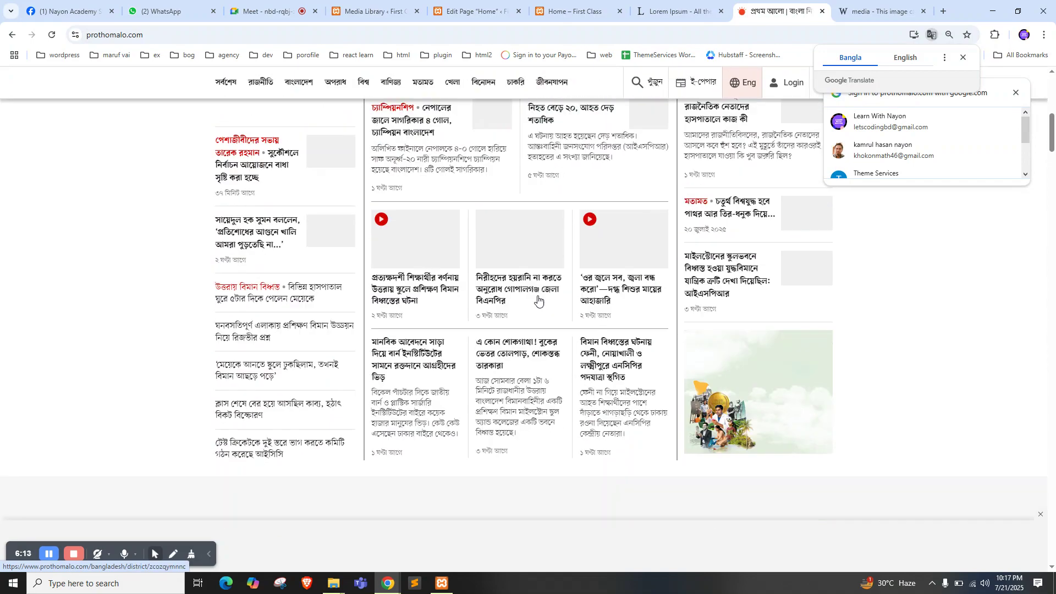
scroll(540, 299, down, 4)
scroll(540, 299, up, 6)
scroll(540, 299, down, 10)
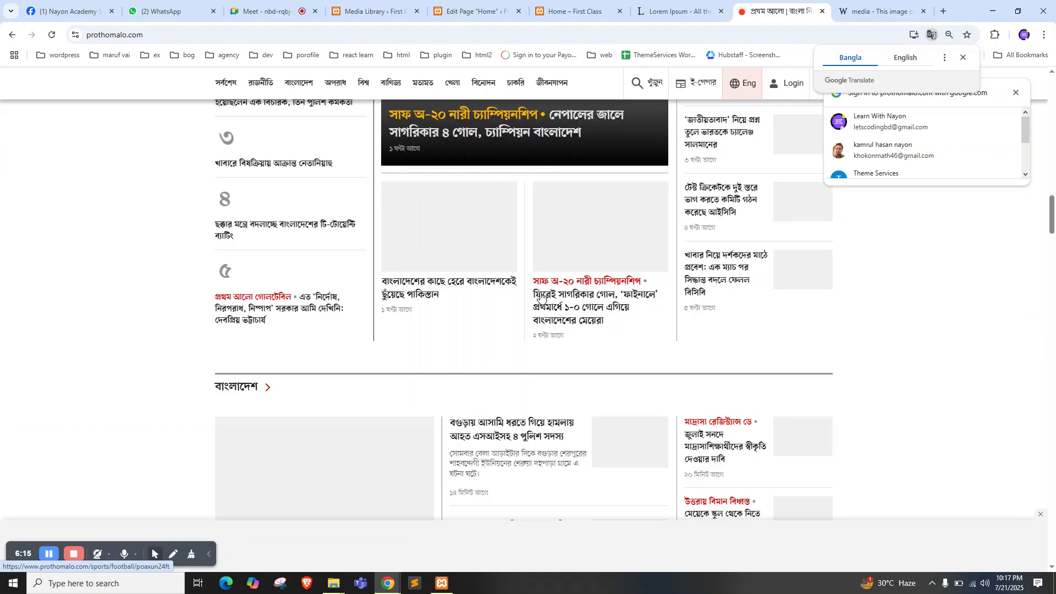
Return to the live Home page and review the gallery's position between the large conference image and the footer
click(452, 7)
click(575, 11)
scroll(437, 278, down, 3)
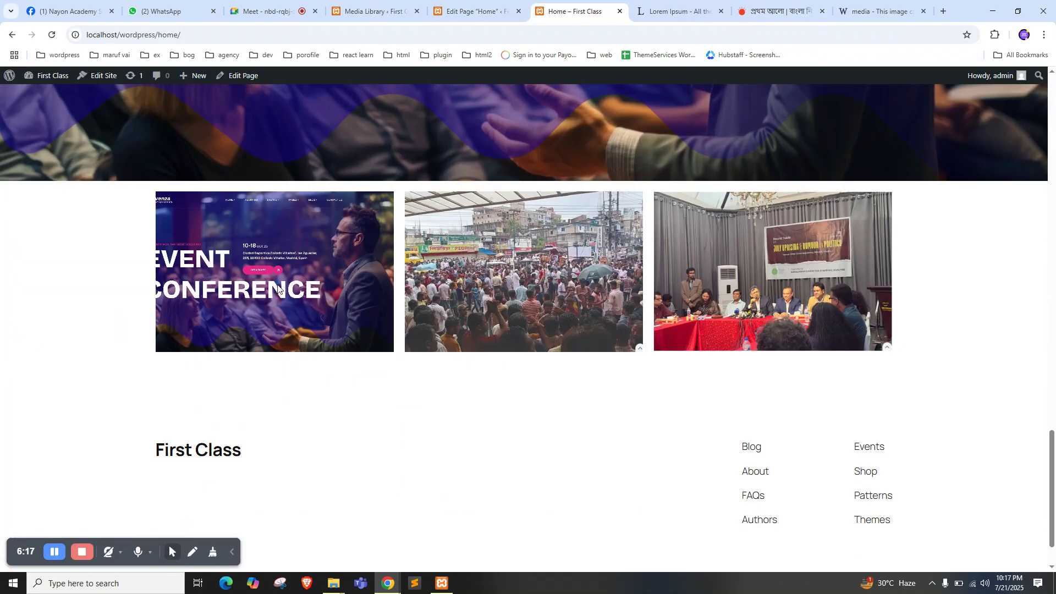
scroll(606, 283, up, 8)
scroll(611, 283, down, 10)
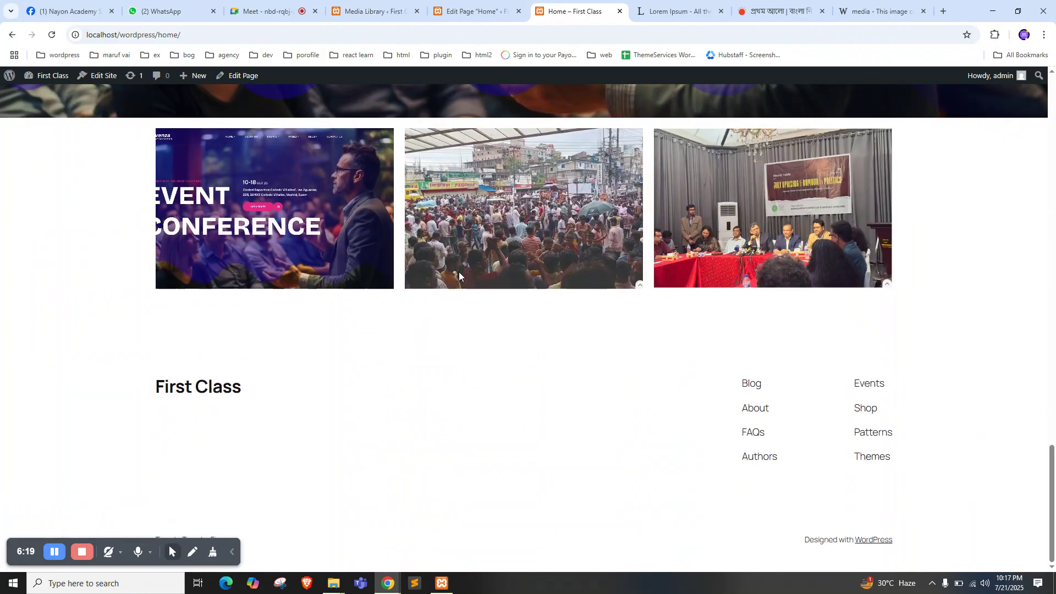
Duplicate the street crowd image inside the Gallery block in the page editor
click(451, 4)
click(394, 370)
click(550, 393)
right_click(544, 379)
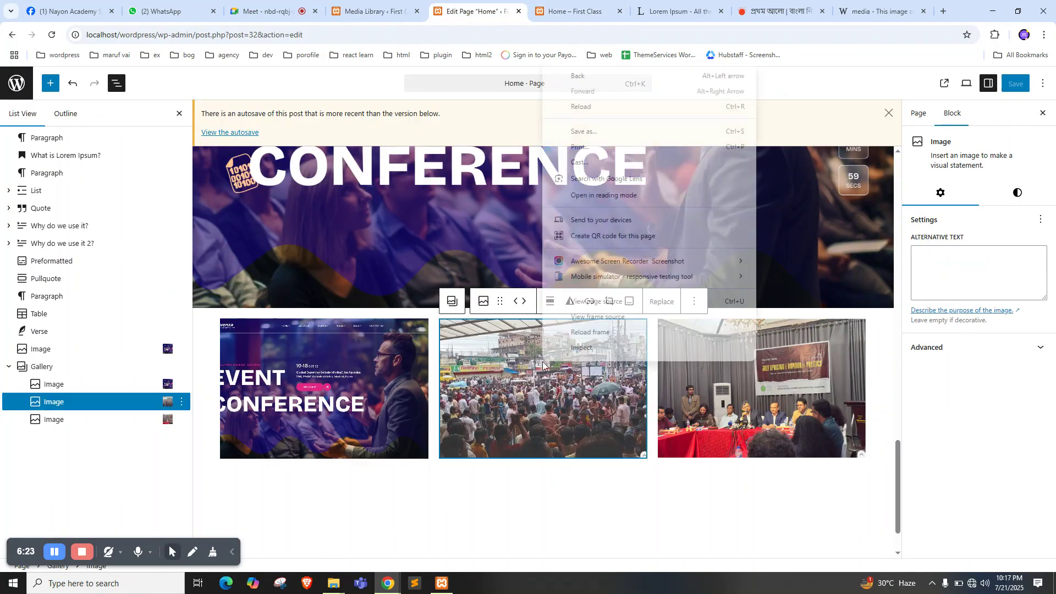
click(514, 404)
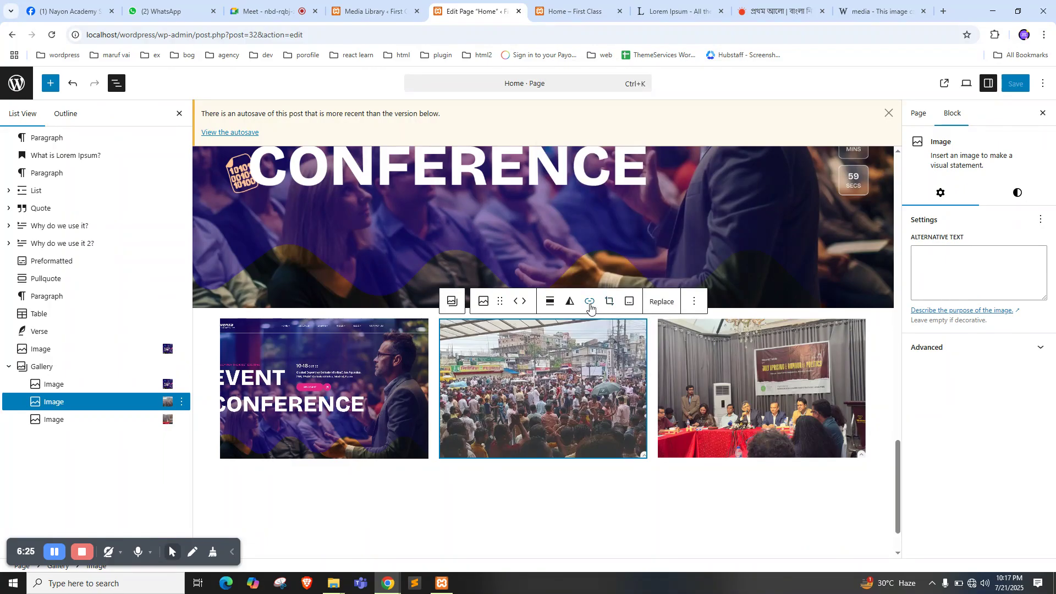
click(695, 301)
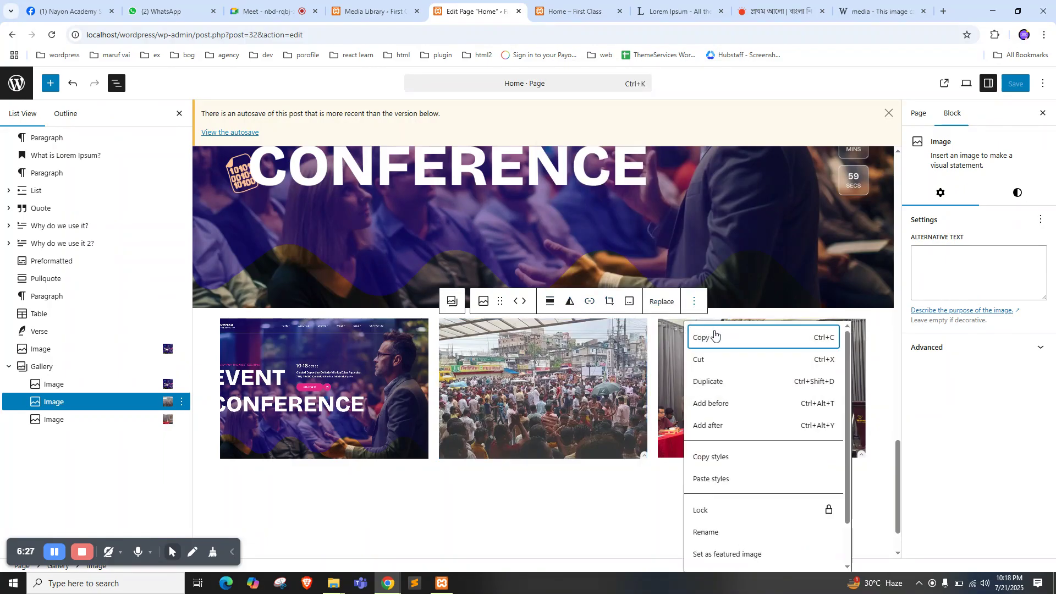
click(709, 377)
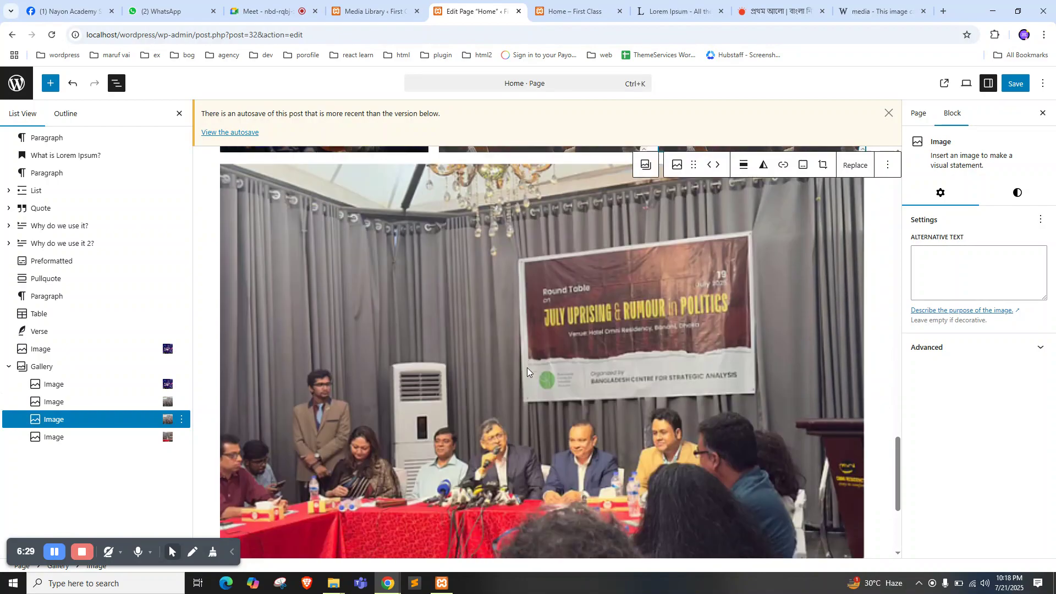
scroll(513, 356, down, 1)
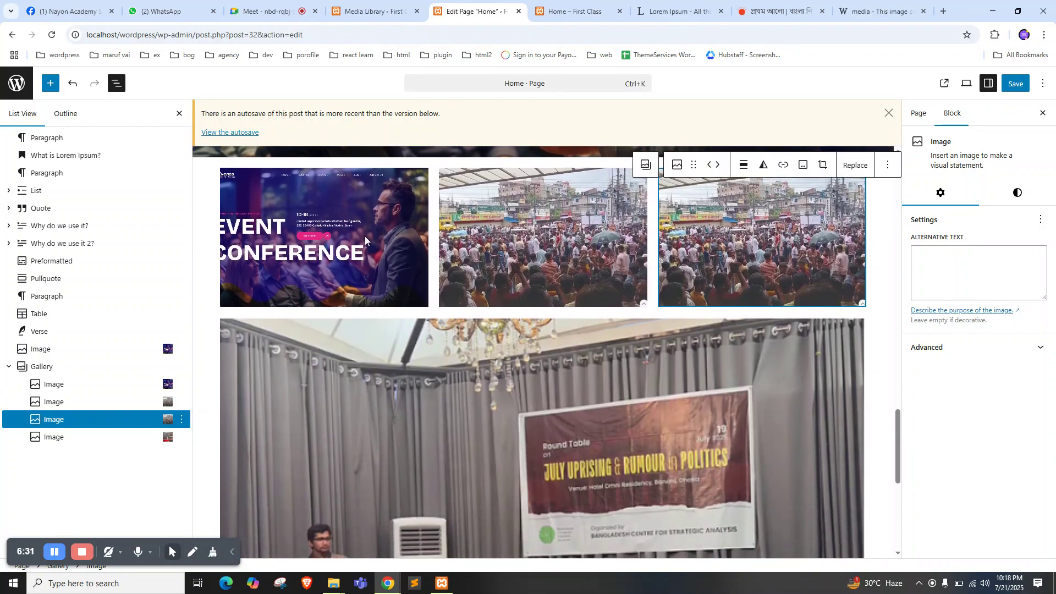
Delete the panel table image from the last row of the Gallery block
click(505, 241)
scroll(385, 308, up, 1)
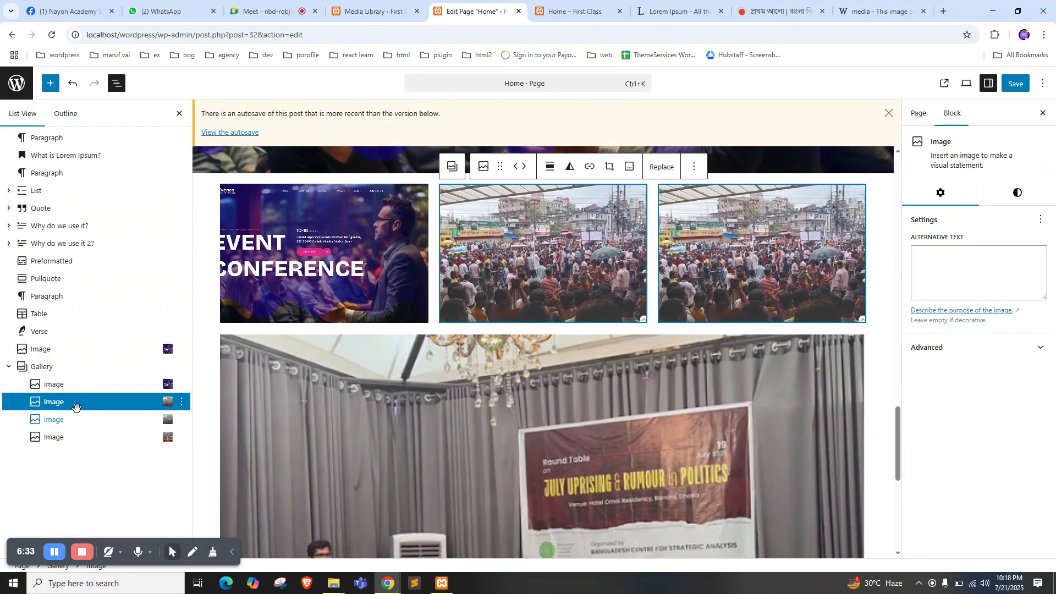
click(406, 438)
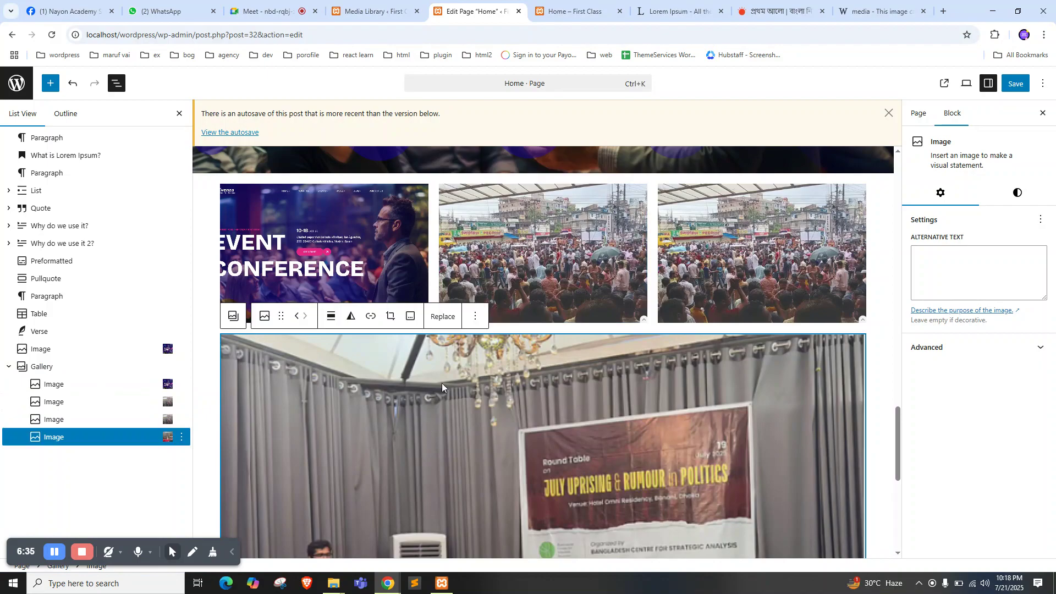
click(475, 299)
scroll(503, 363, down, 1)
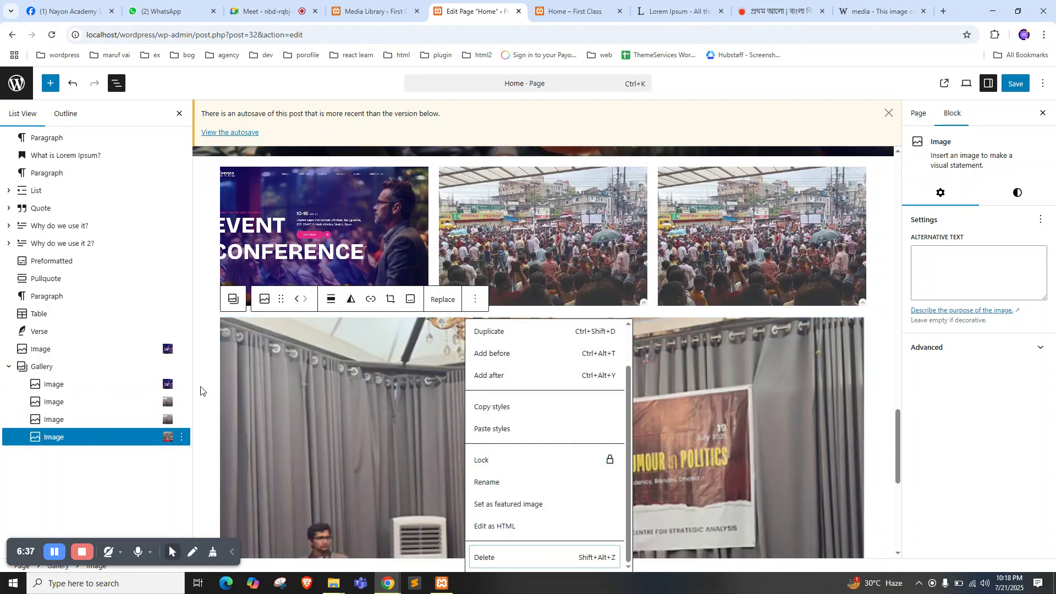
click(500, 556)
Duplicate the entire Gallery block below the original and save the page
click(51, 372)
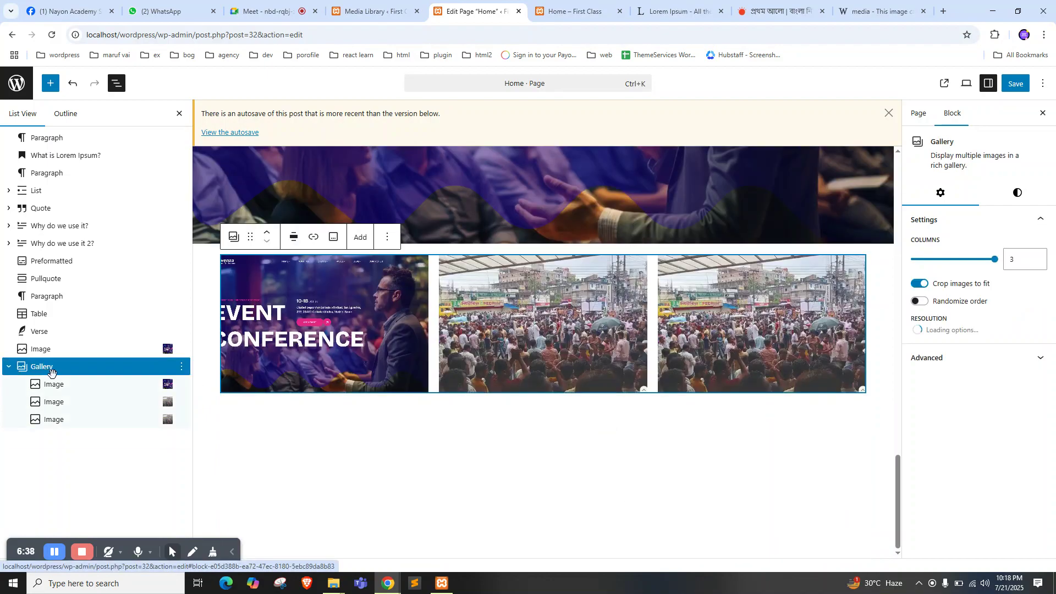
click(387, 238)
click(421, 315)
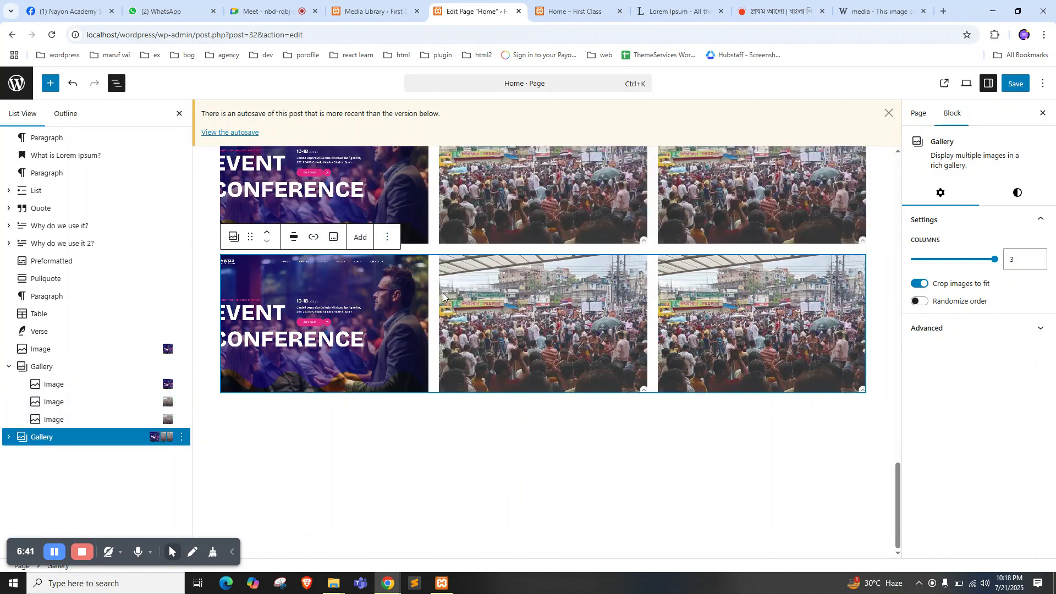
scroll(440, 322, up, 2)
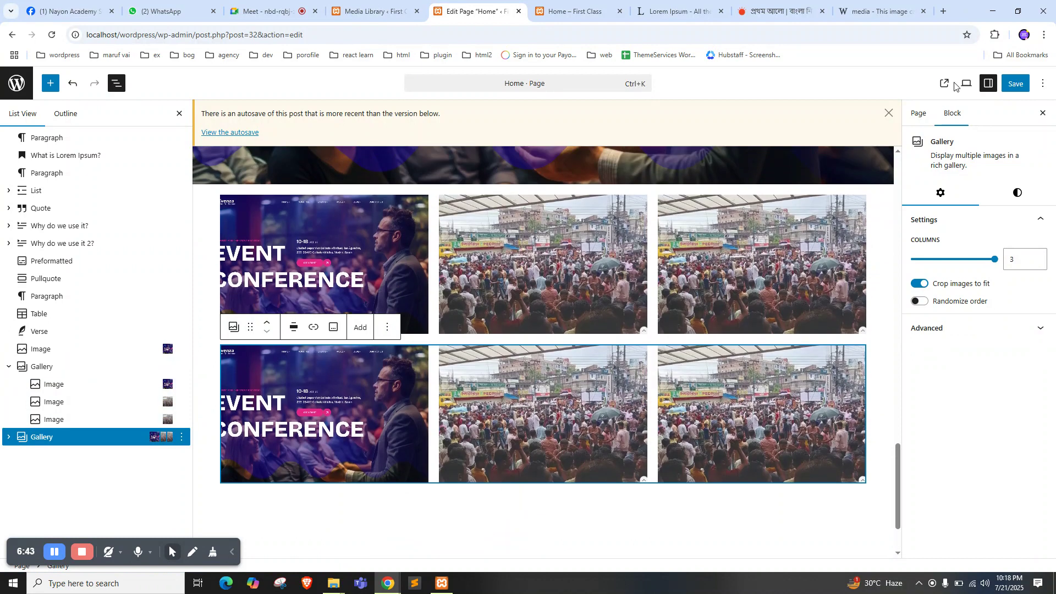
click(1006, 88)
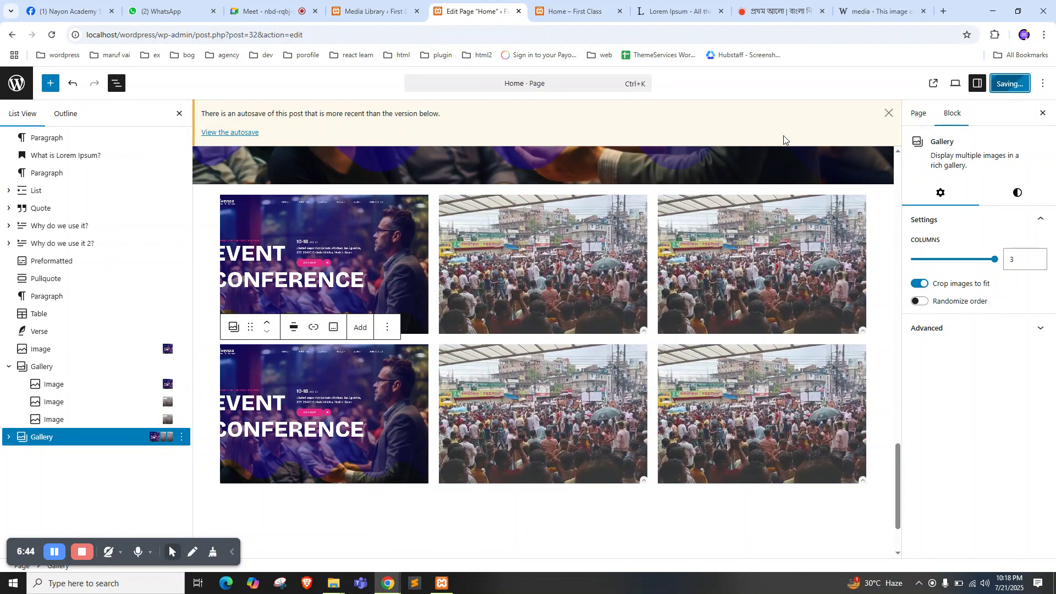
Reload the live Home page and check the two stacked galleries
click(574, 11)
right_click(2, 152)
click(40, 194)
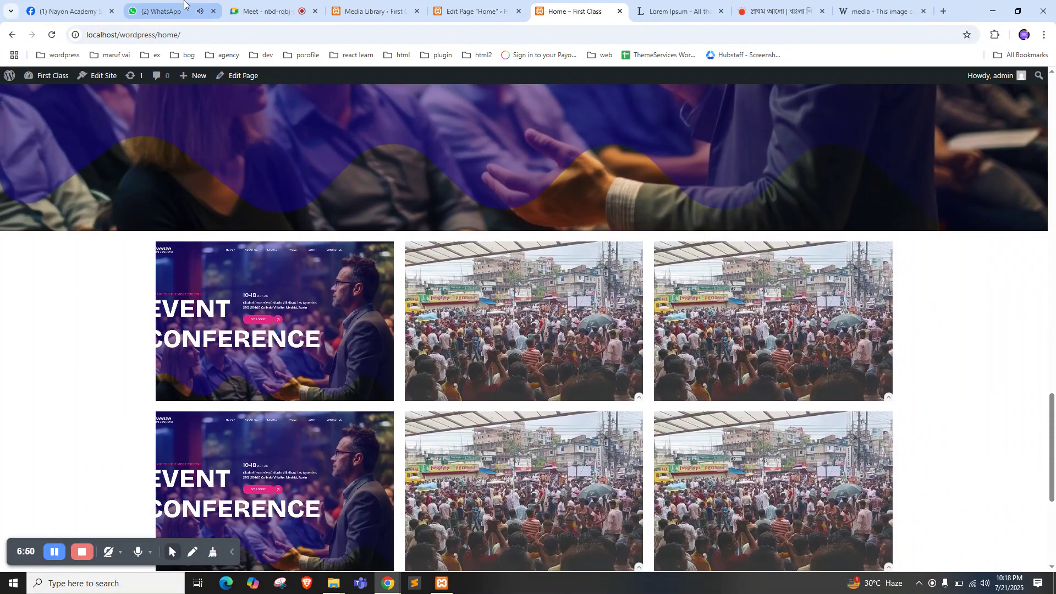
Switch to WhatsApp and Google Meet to check the class group chat and the meeting's participants
click(165, 11)
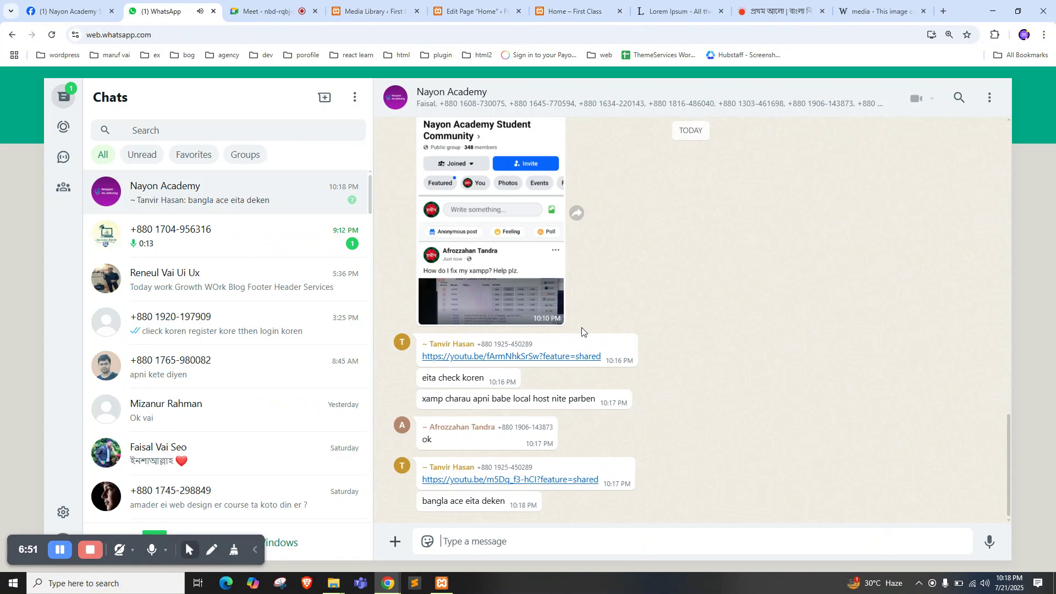
key(ctrl+Tab)
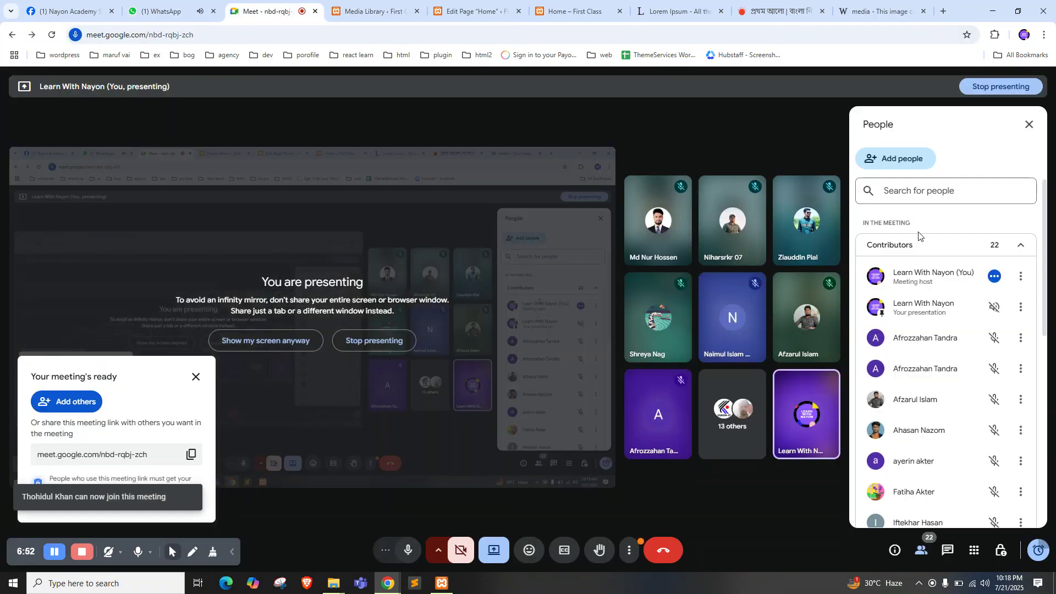
click(479, 11)
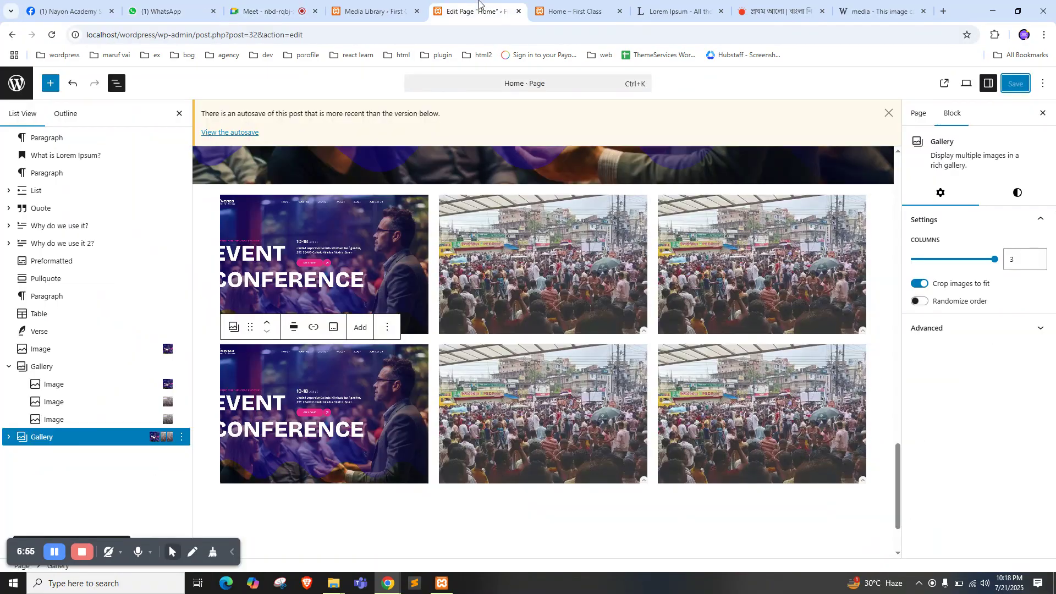
click(579, 9)
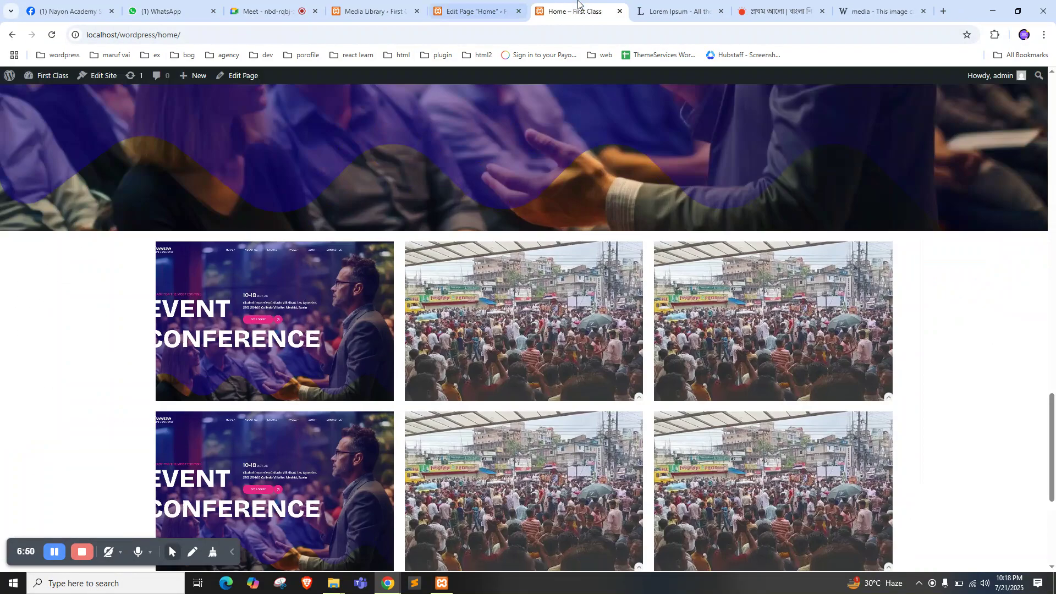
click(387, 7)
click(468, 10)
click(264, 10)
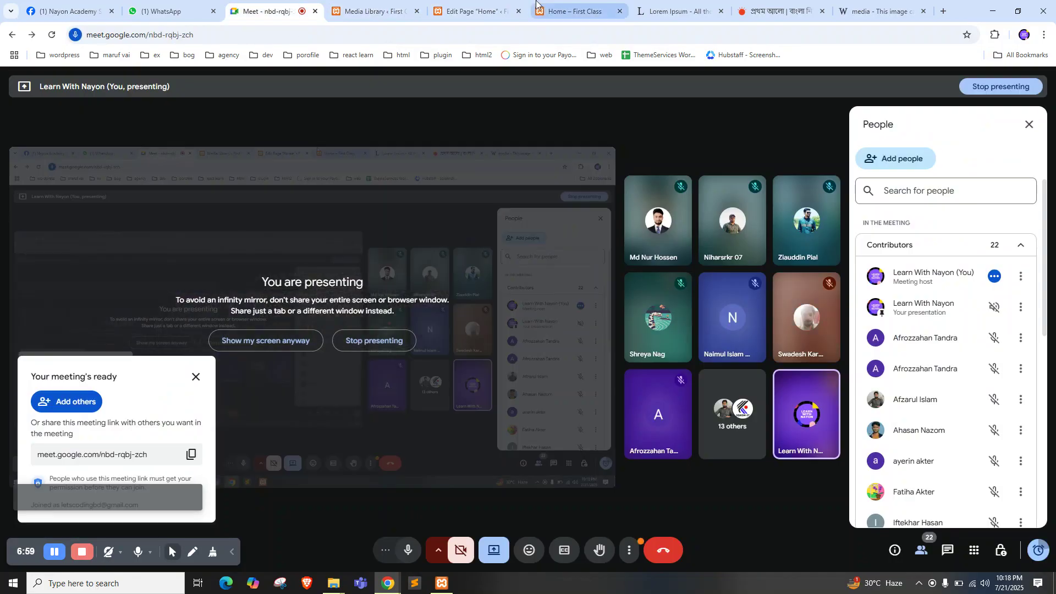
Return to the Home page editor and insert an Audio block below the second gallery
click(458, 13)
scroll(542, 314, down, 2)
click(50, 83)
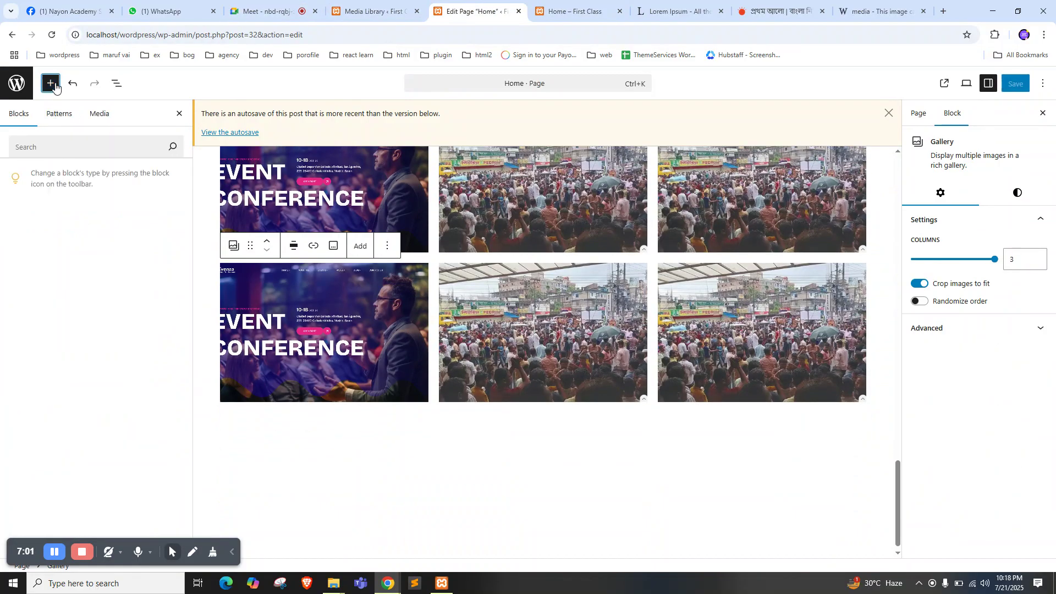
scroll(71, 168, down, 3)
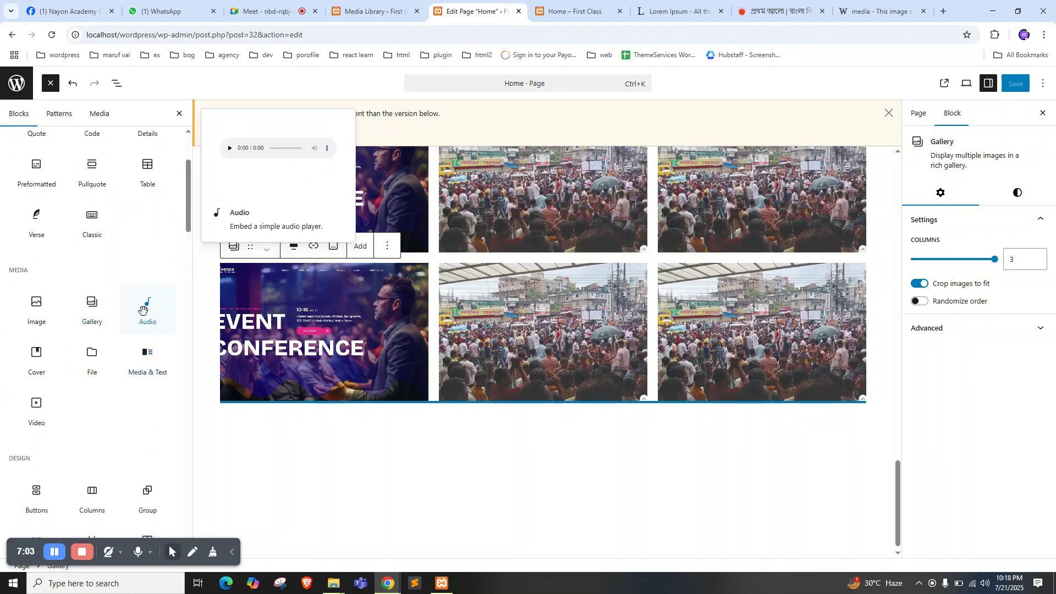
click(143, 309)
scroll(365, 467, down, 1)
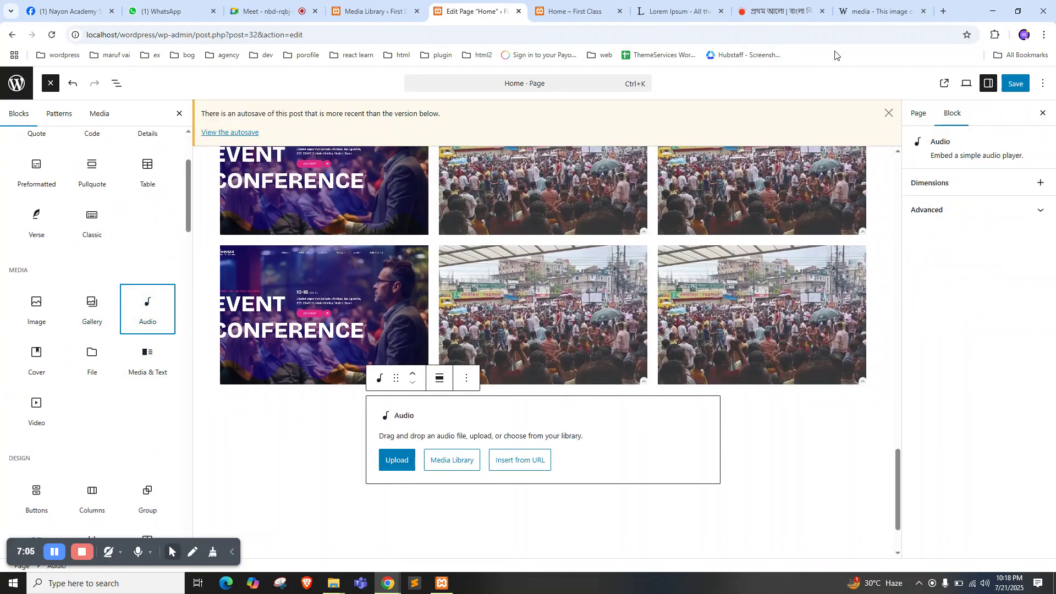
Search Google for soundcloud in a new browser tab
click(943, 8)
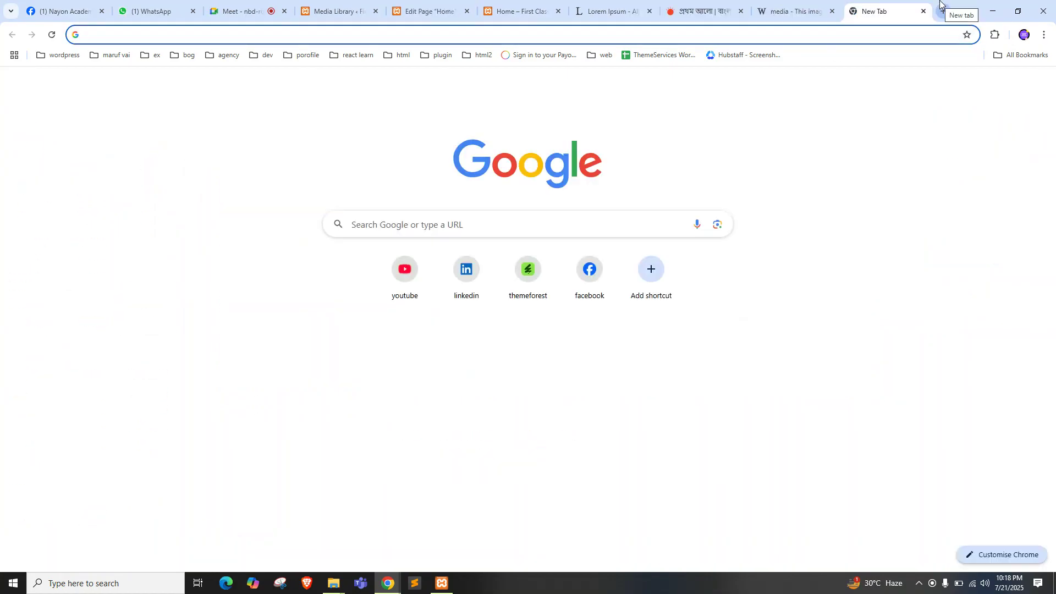
text(su)
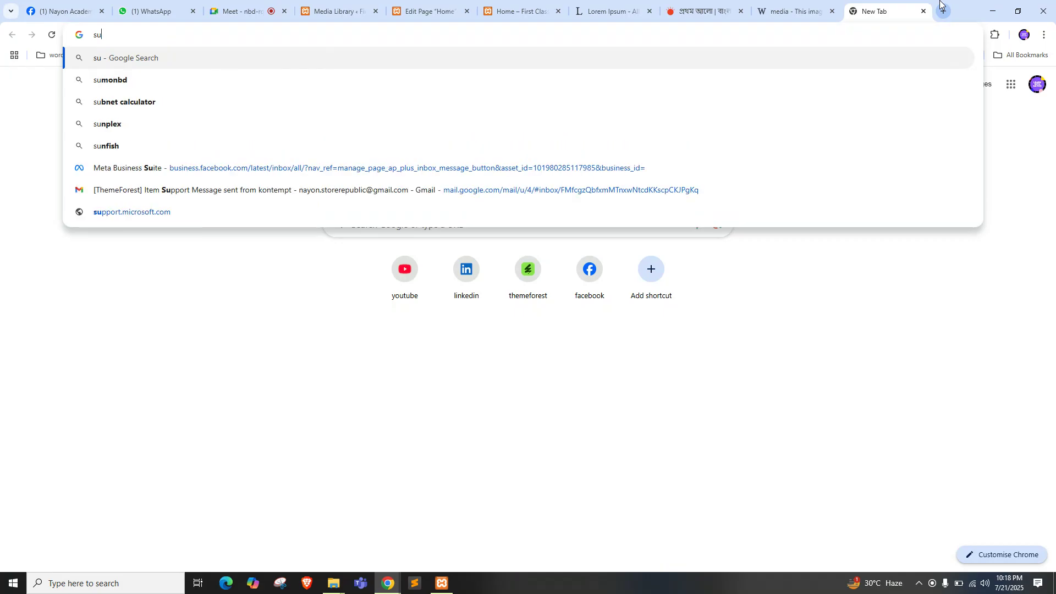
key(BackSpace)
text(ound)
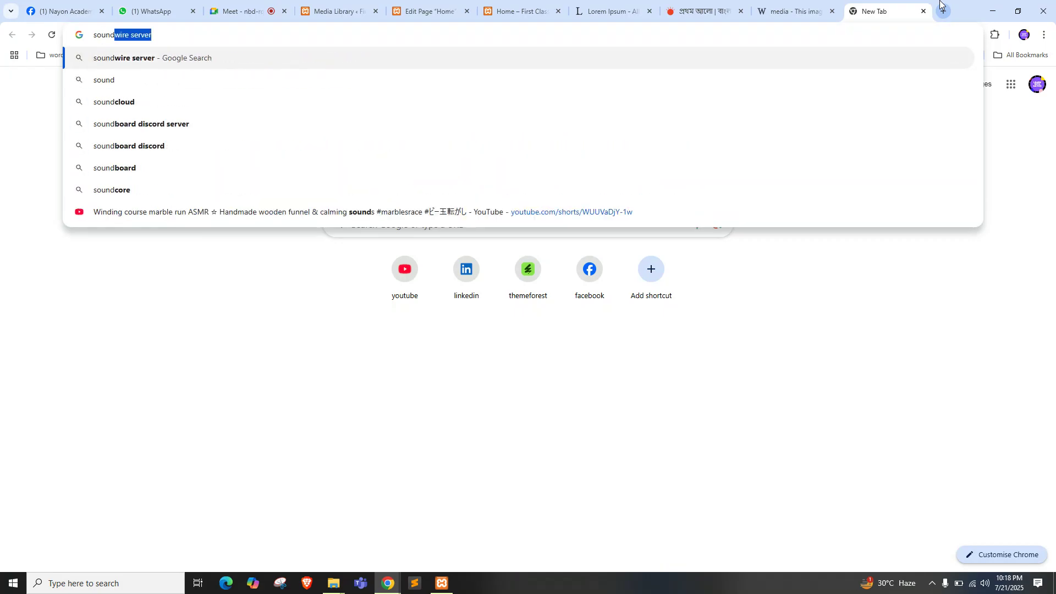
key(Down)
key(Down)
key(Return)
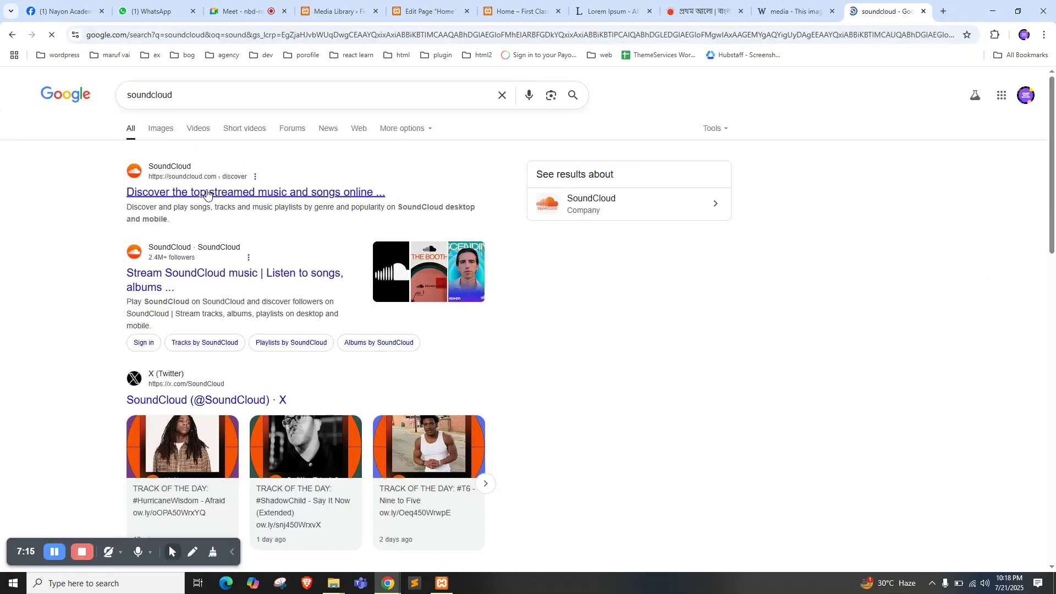
Open SoundCloud's trending Country playlist, accepting the site's cookies, and bring up the playlist's share link
click(220, 192)
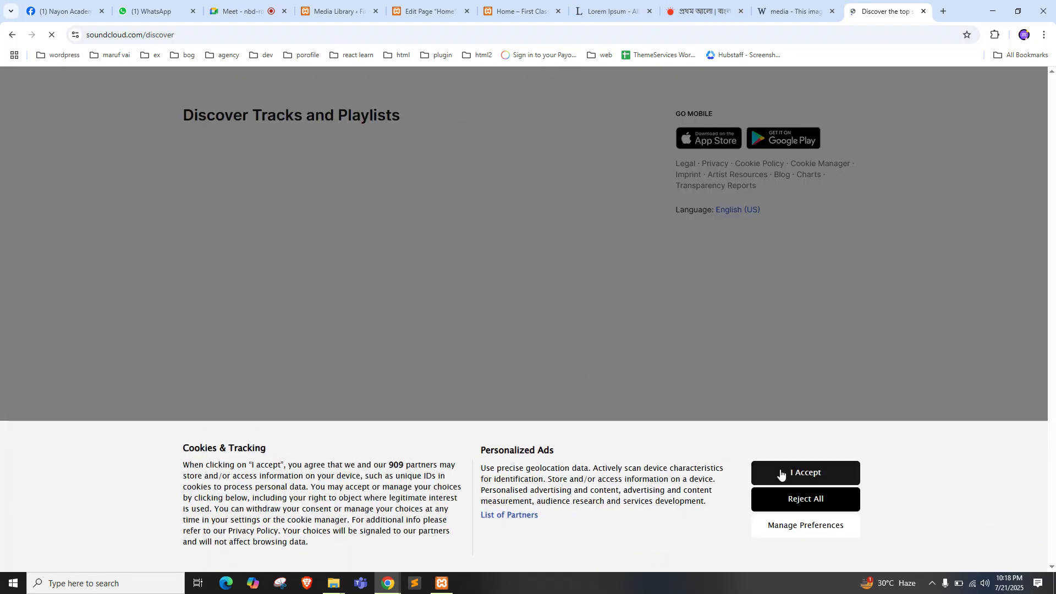
click(780, 472)
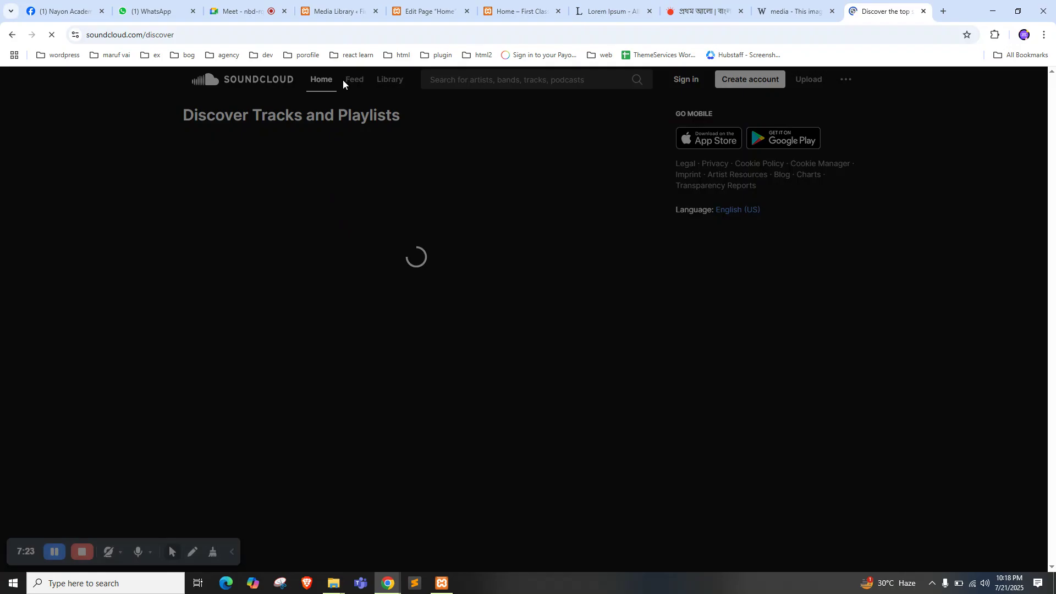
click(232, 213)
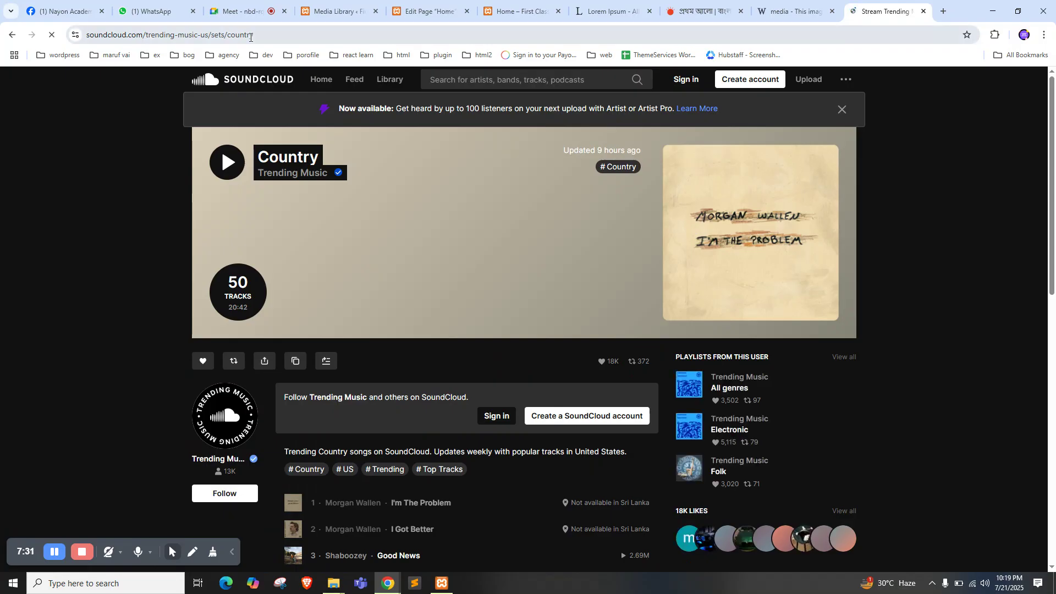
click(264, 362)
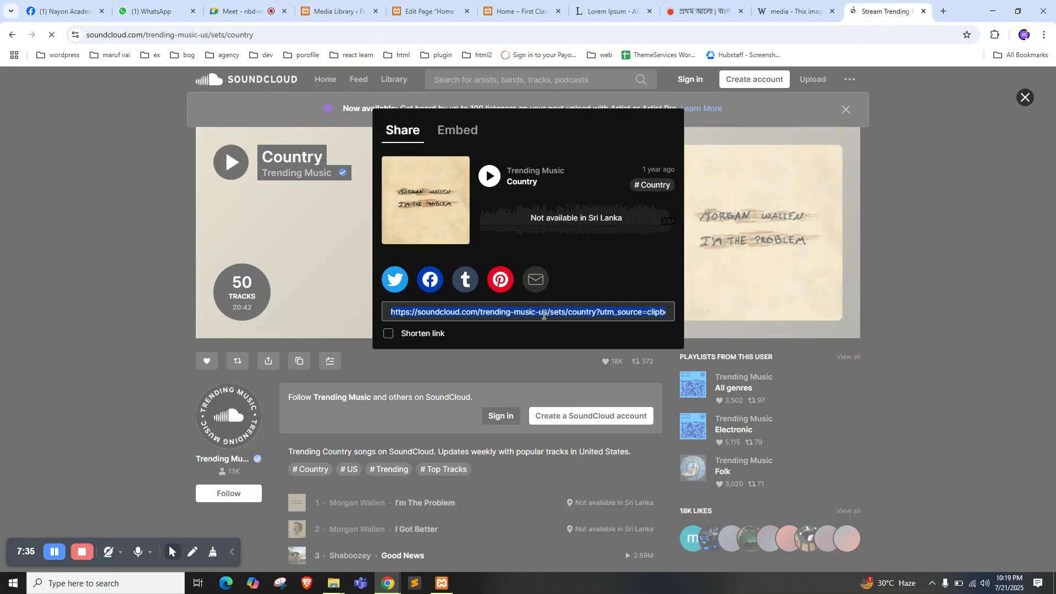
Return to the Home page editor and try the Audio block's URL entry and its file upload from Downloads
click(336, 11)
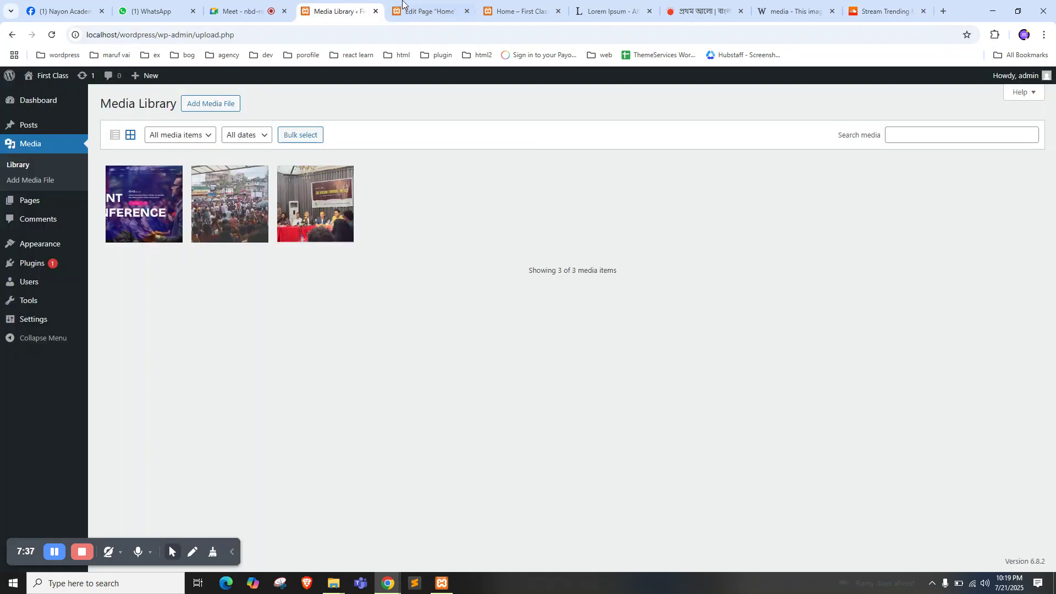
click(429, 11)
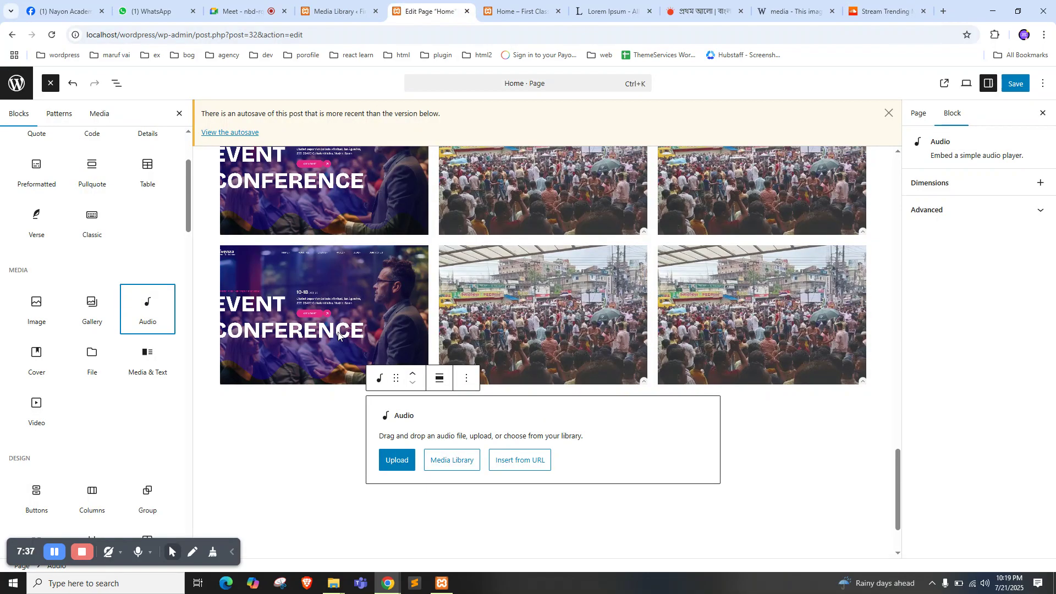
click(520, 464)
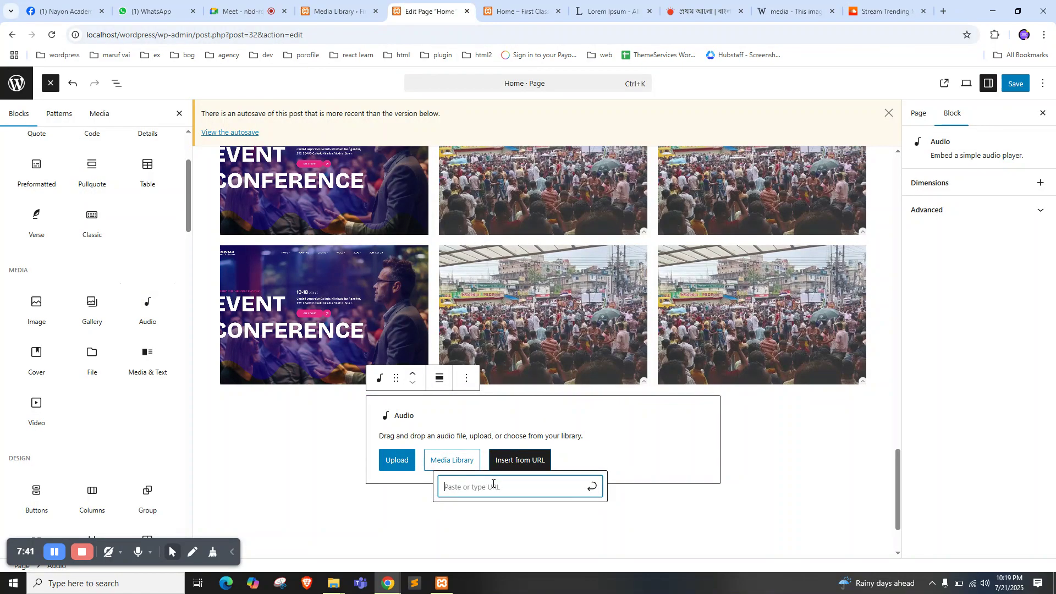
click(340, 457)
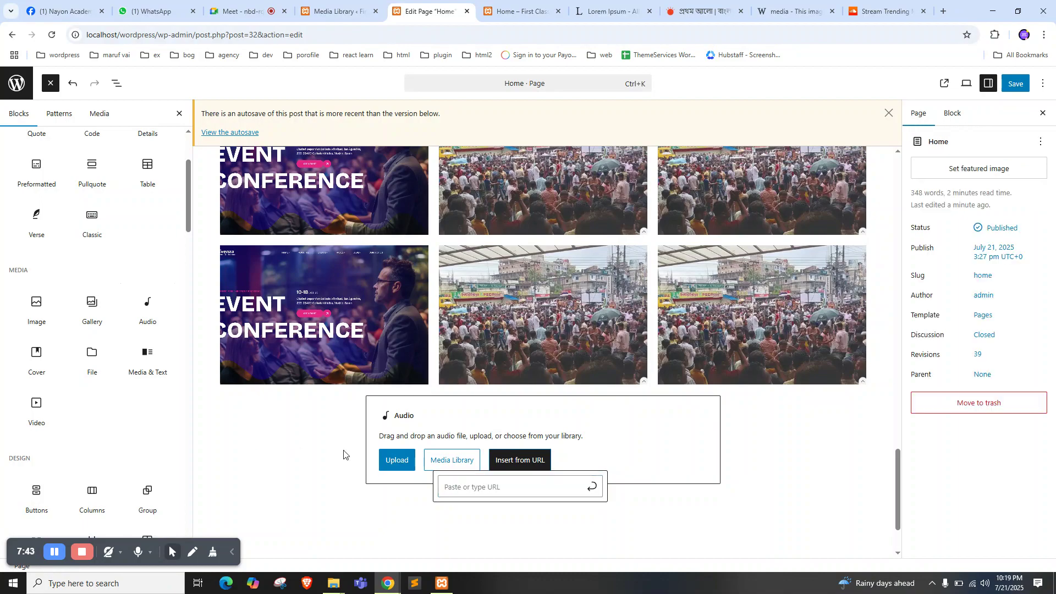
click(370, 432)
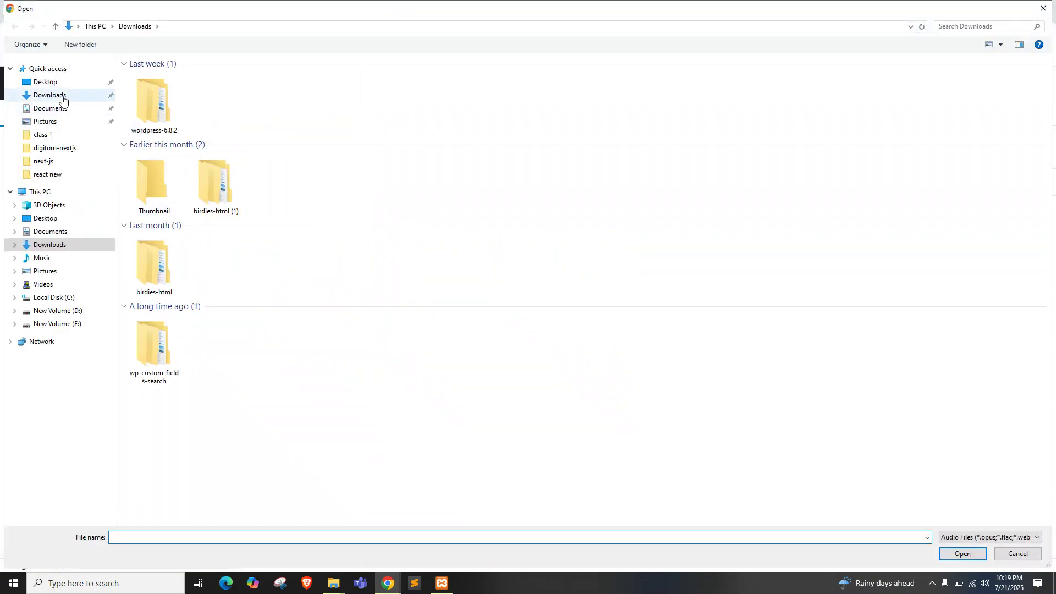
click(64, 99)
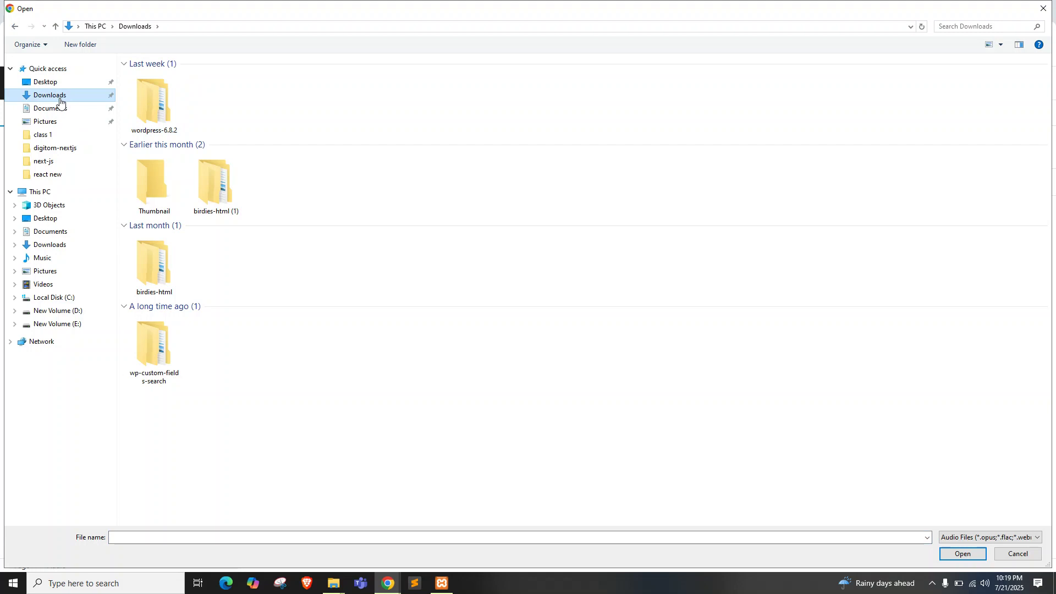
click(1018, 555)
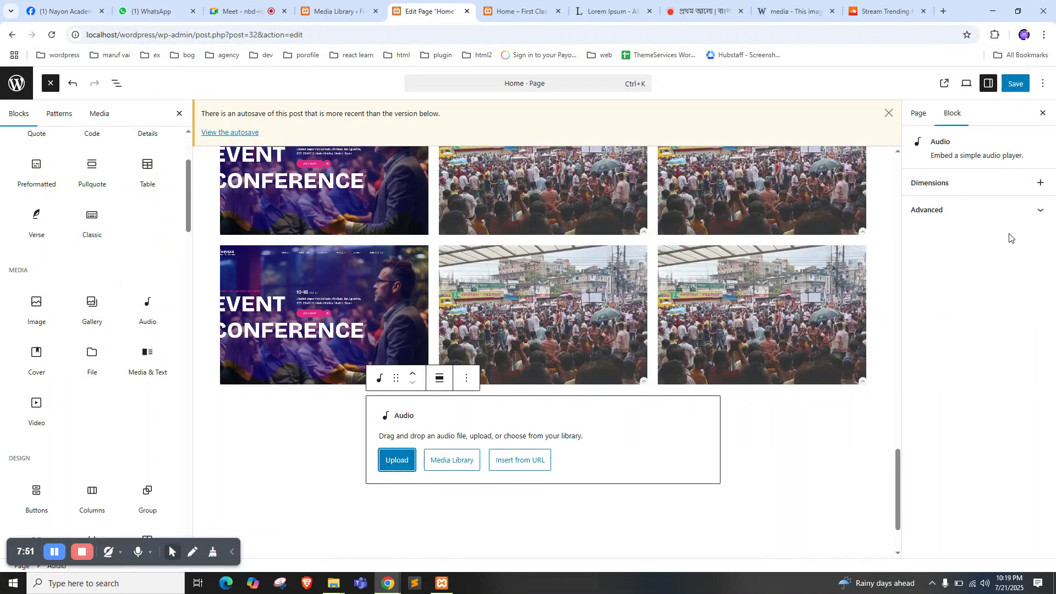
Delete the empty Audio block below the second gallery and save the page
click(467, 379)
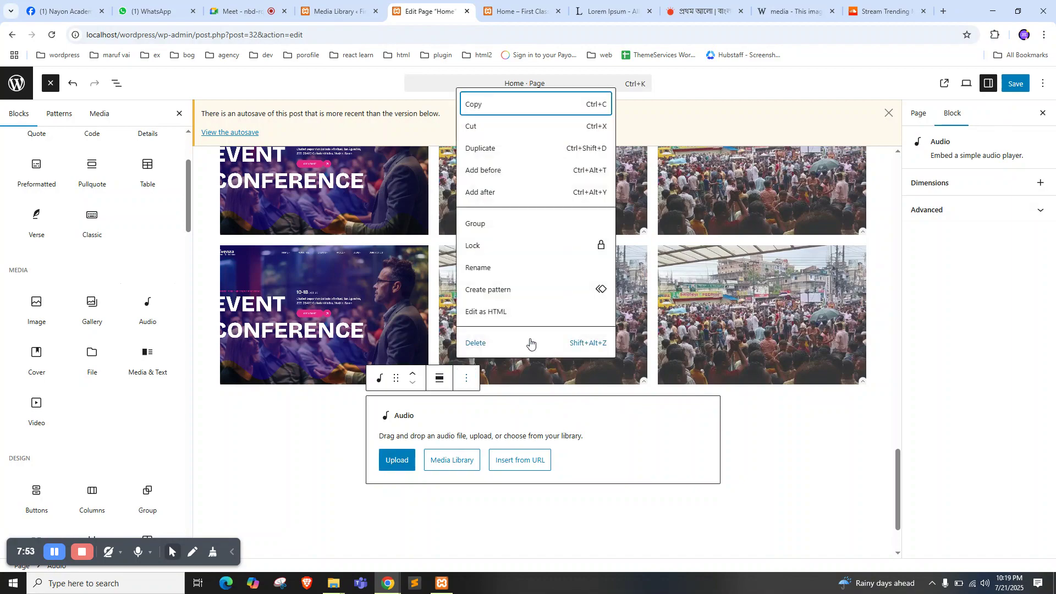
click(503, 343)
click(1015, 83)
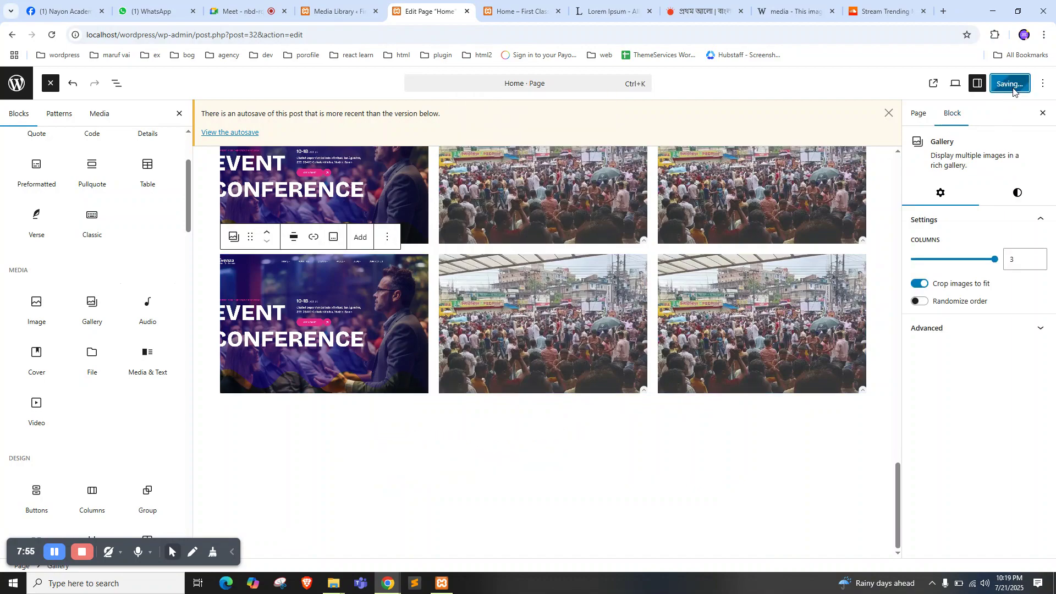
Reload the live Home page and check the area around the two galleries
click(520, 11)
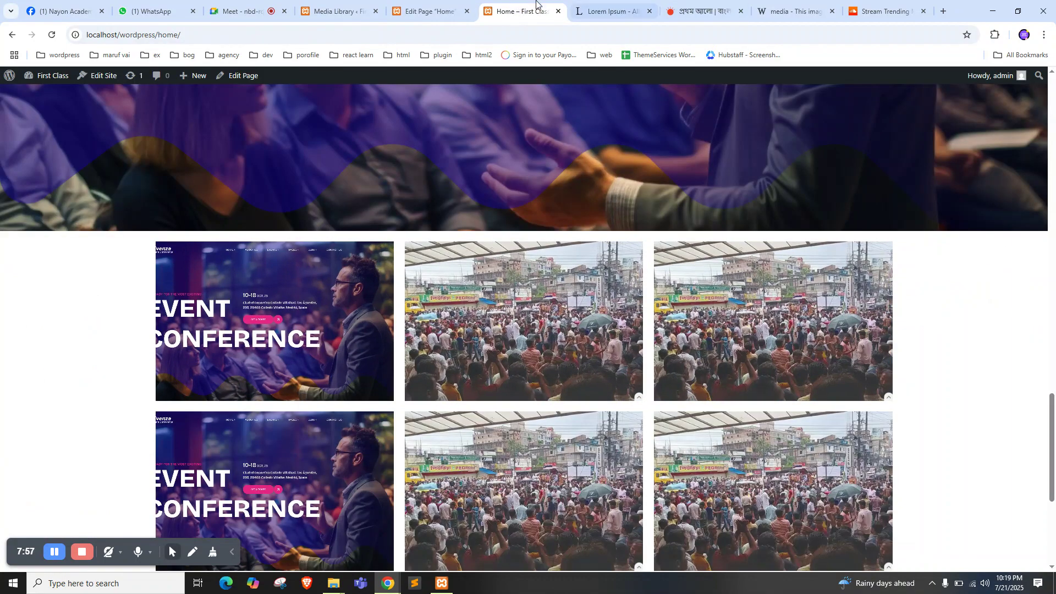
click(423, 11)
click(520, 11)
right_click(2, 209)
click(38, 236)
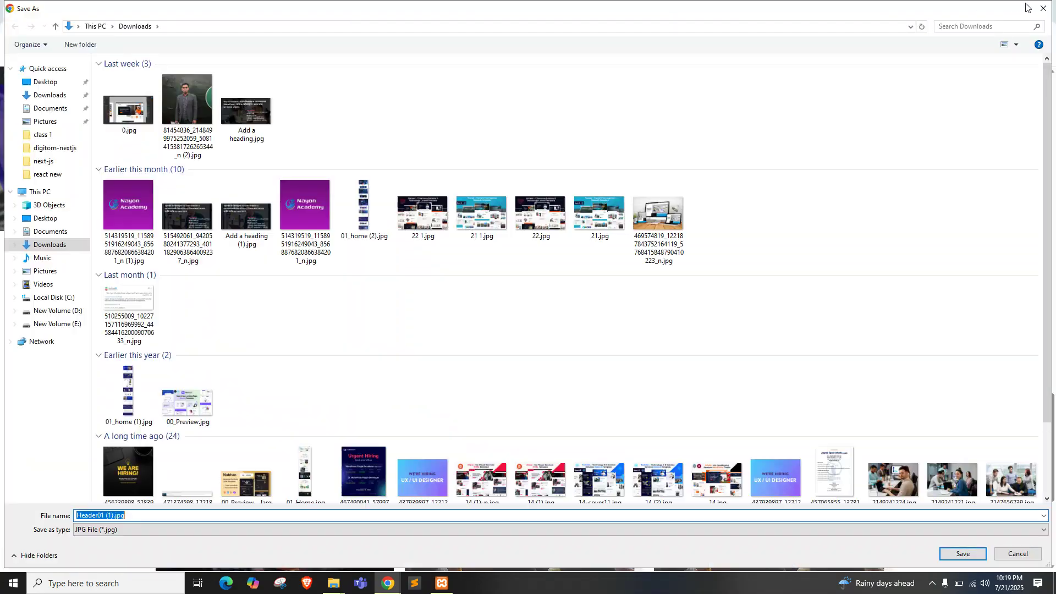
key(Escape)
right_click(23, 242)
click(59, 283)
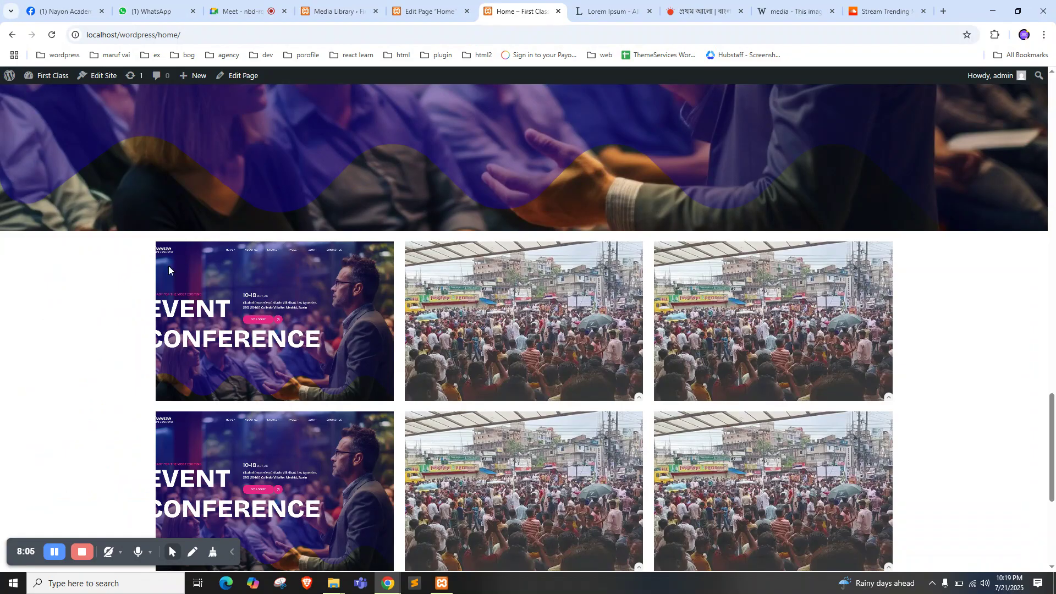
scroll(169, 266, down, 1)
Insert a Cover block below the second gallery in the Home page editor
click(407, 5)
scroll(135, 371, down, 1)
mouse_move(37, 318)
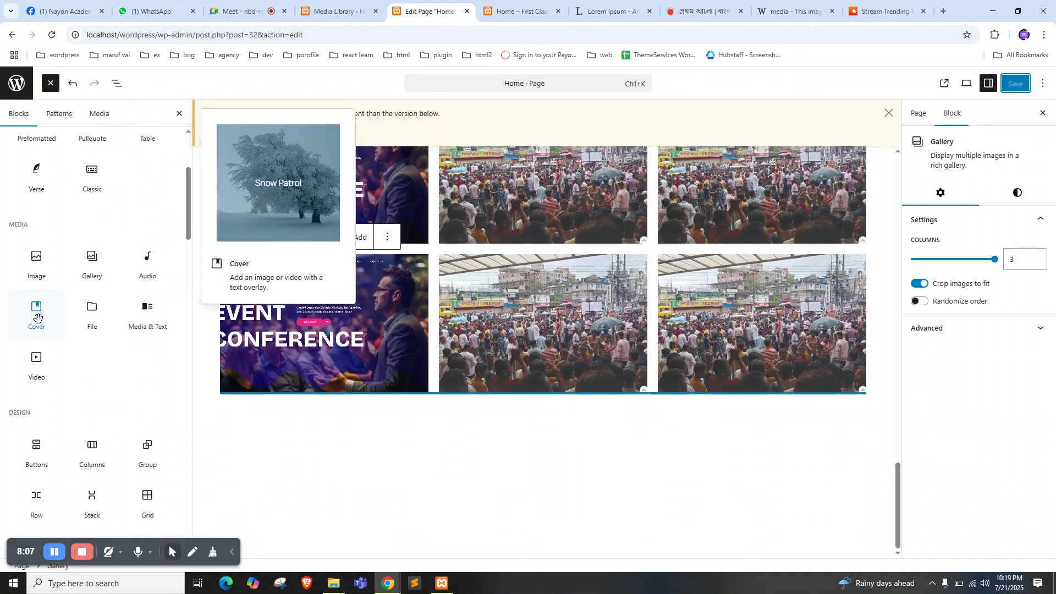
click(37, 318)
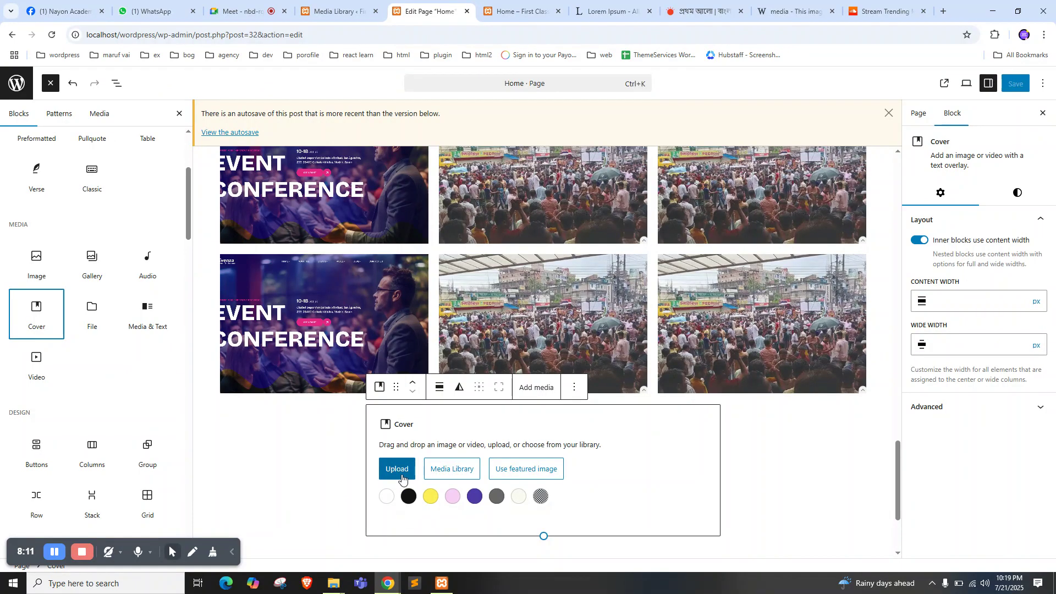
Set Header01.jpg from the Media Library as the Cover block's background image
click(404, 474)
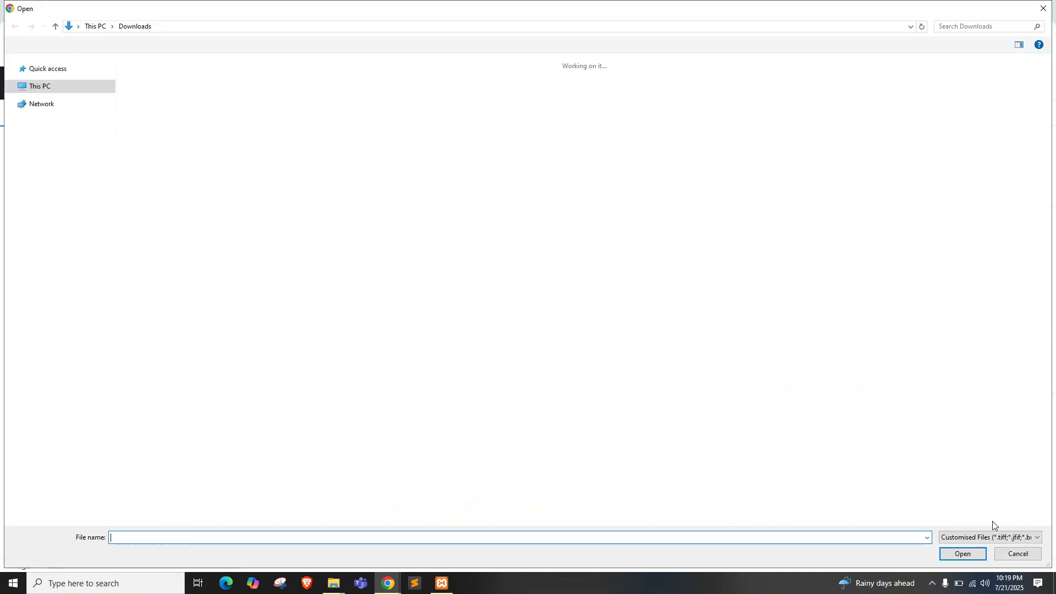
click(1033, 559)
click(454, 468)
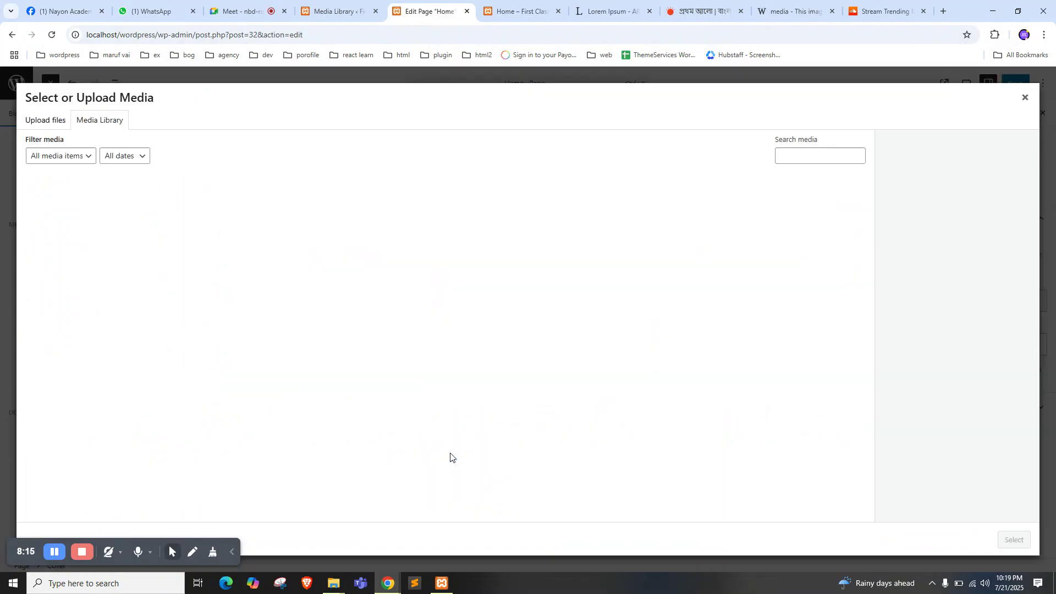
click(76, 220)
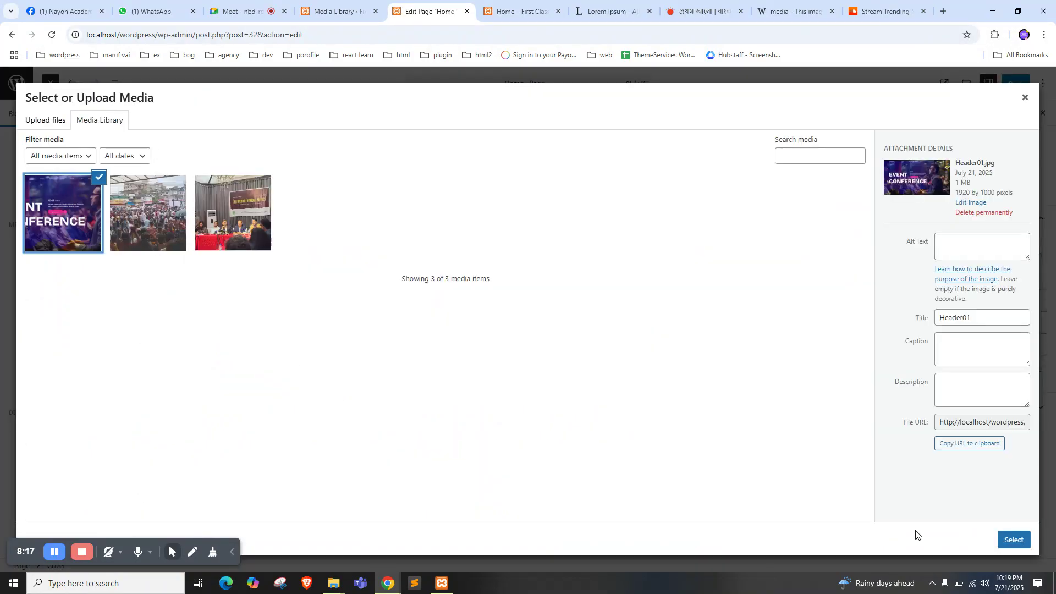
click(1014, 539)
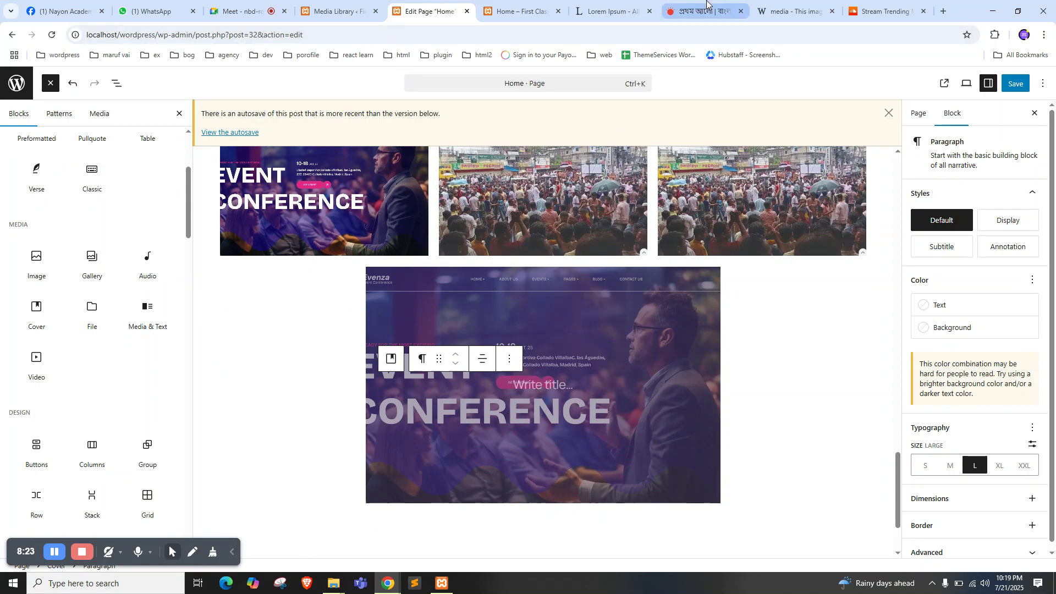
Copy the "What is Lorem Ipsum?" paragraph from lipsum.com and paste it as the Cover block's overlay text
click(705, 10)
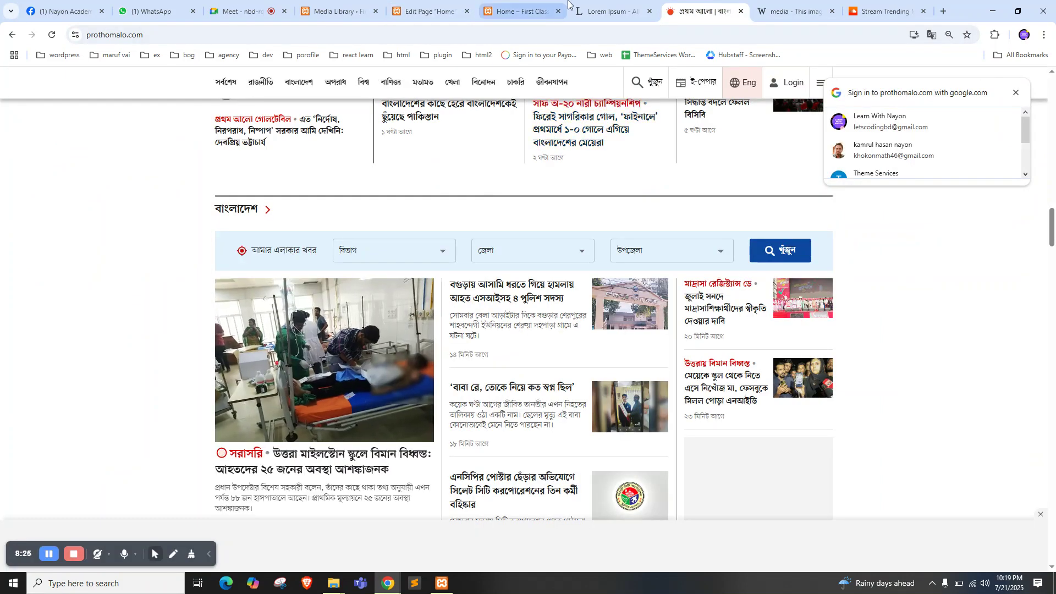
key(ctrl+shift+Tab)
drag(359, 196, 514, 269)
key(ctrl+c)
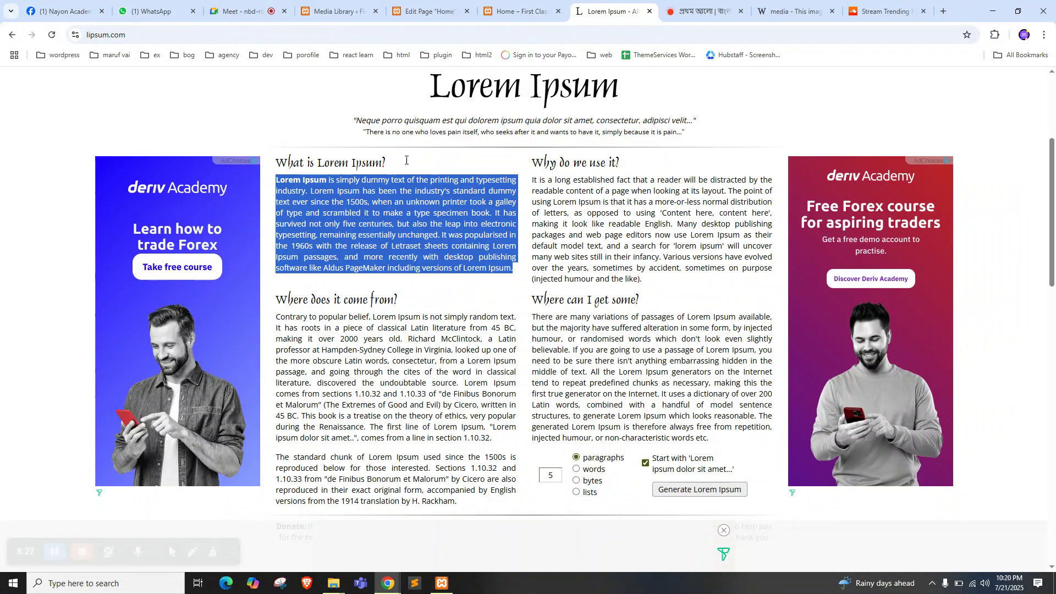
click(426, 11)
click(527, 390)
key(ctrl+v)
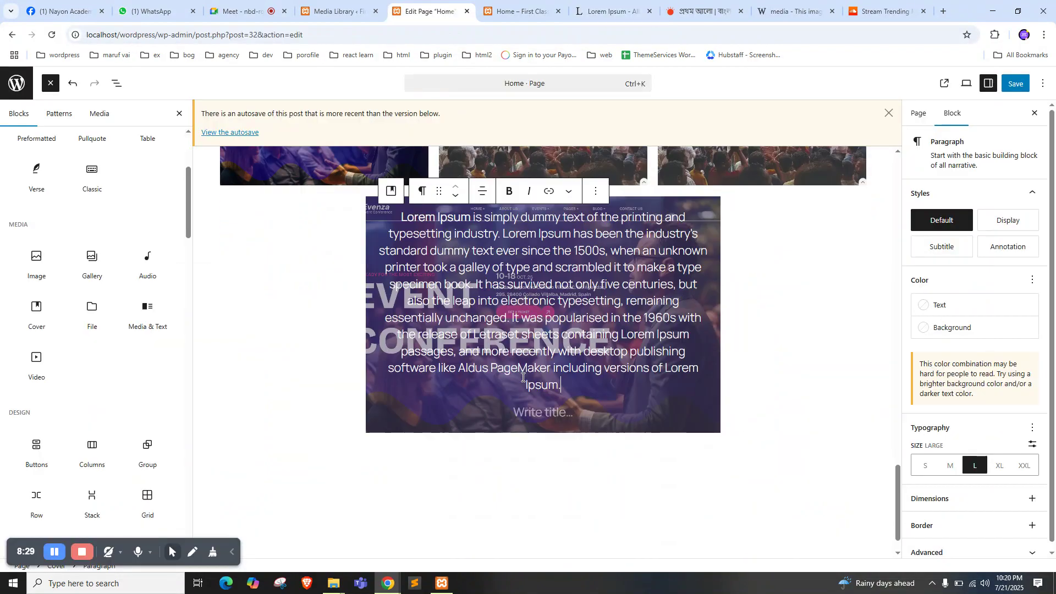
Shorten the Cover text so it ends at "scrambled it to make a type spe" and save the page
drag(565, 387, 409, 277)
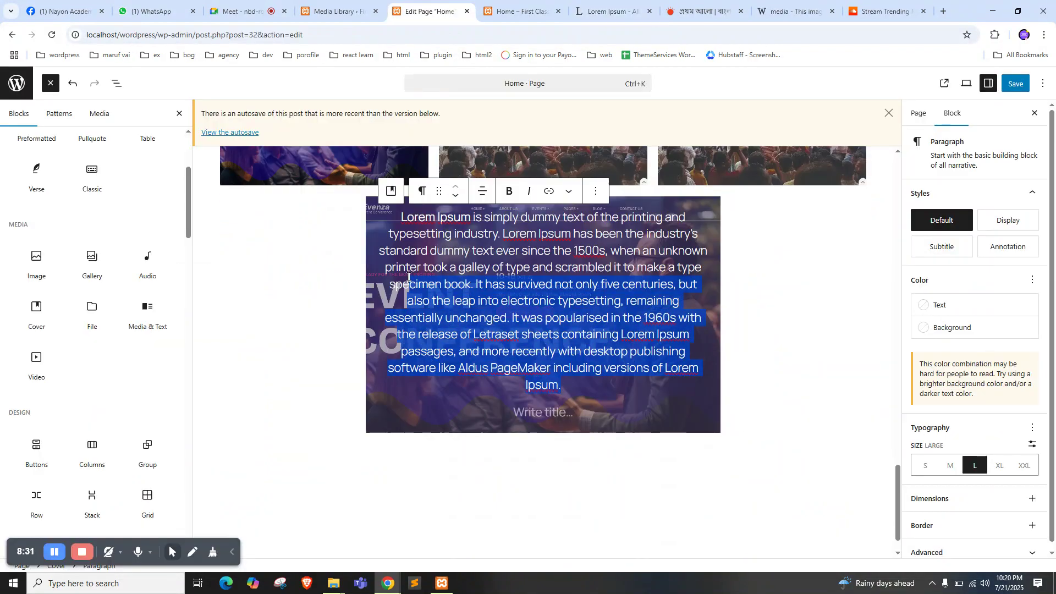
key(BackSpace)
key(ctrl+s)
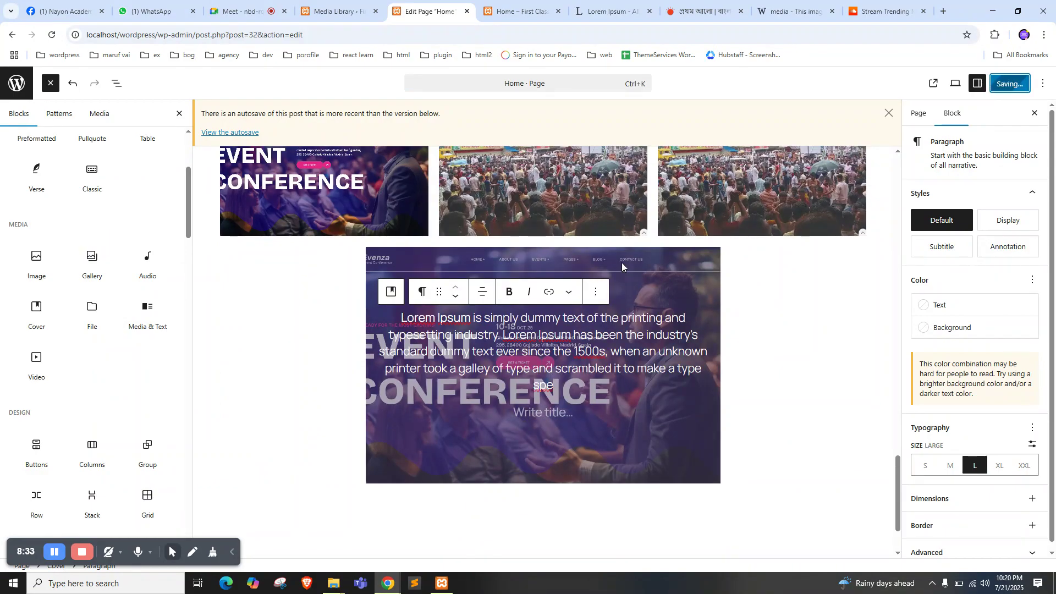
Reload the live Home page and check the Cover block with its overlay text below the galleries
key(ctrl+Tab)
right_click(17, 184)
click(40, 208)
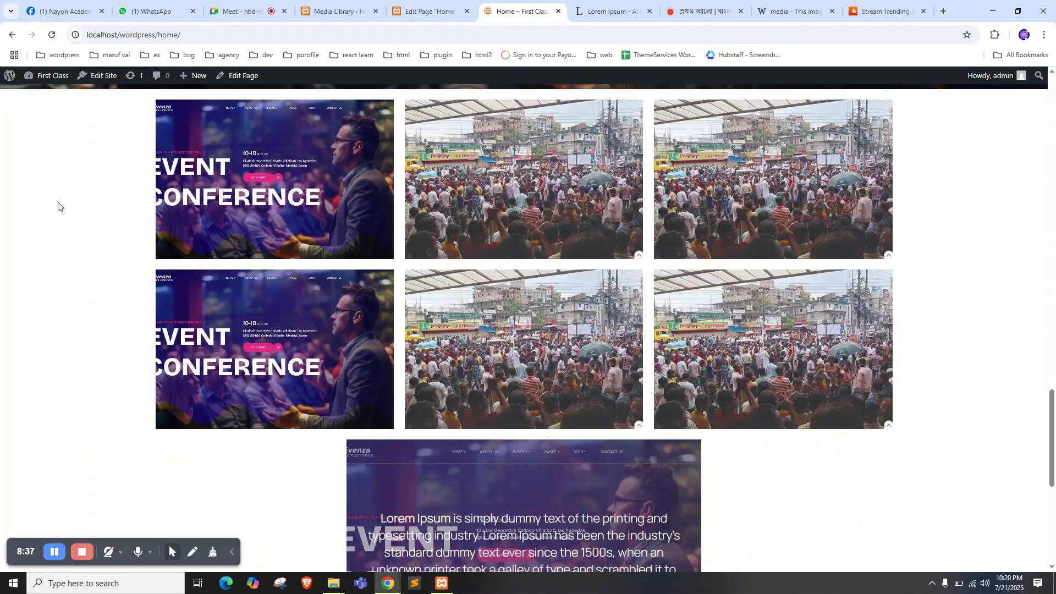
scroll(59, 206, down, 3)
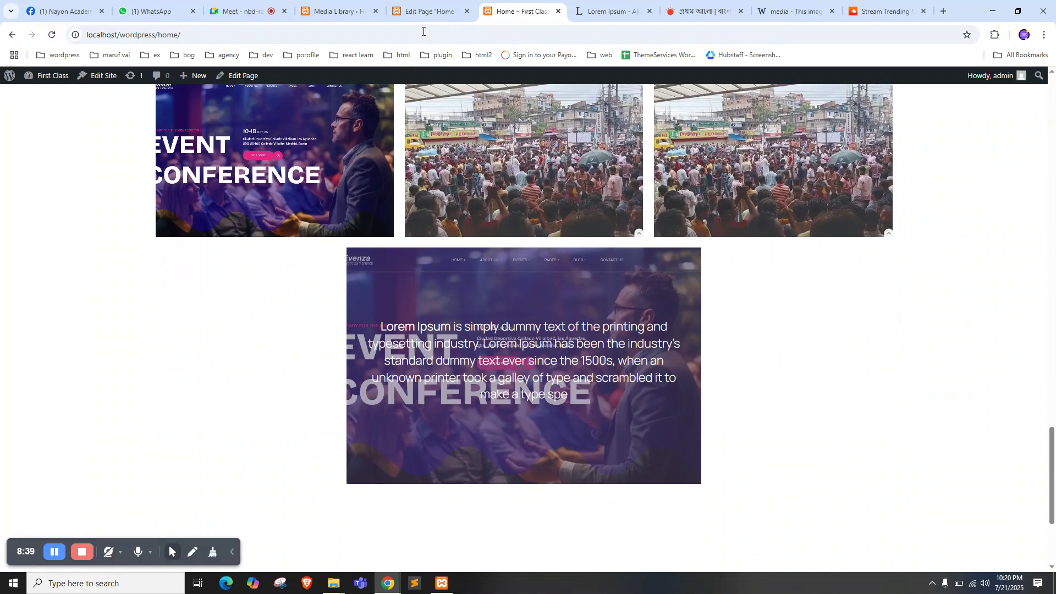
Return to the Home page editor and select the Cover block to review its layout and background settings
click(433, 10)
click(584, 262)
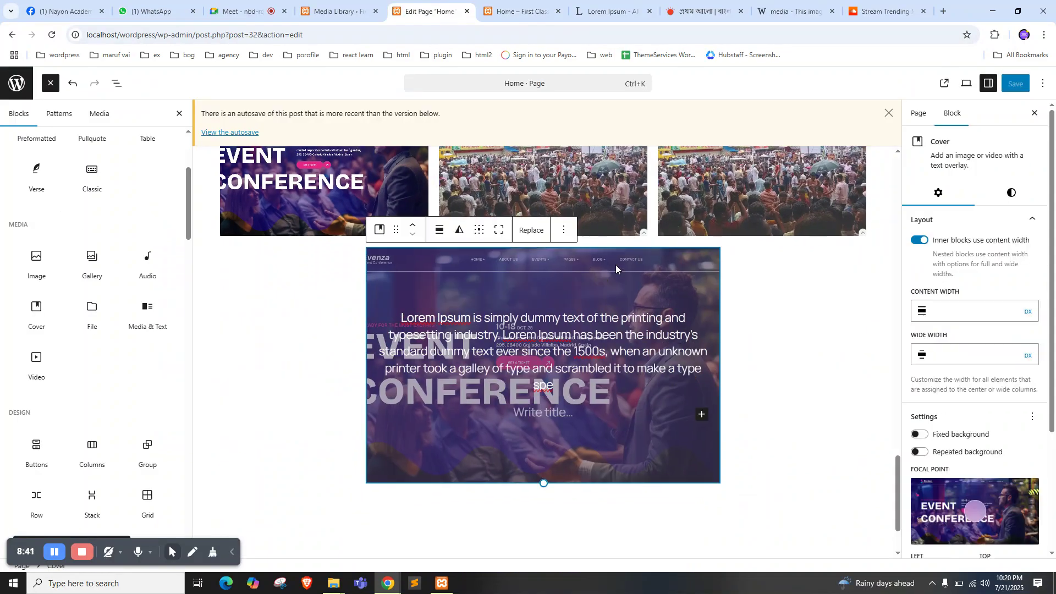
scroll(977, 343, down, 3)
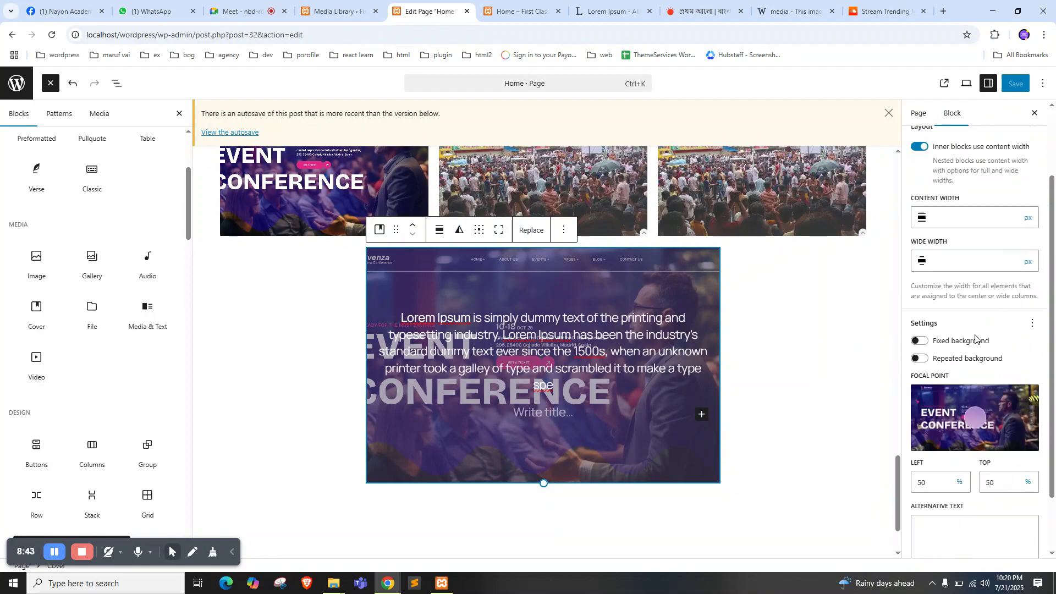
scroll(976, 337, up, 2)
scroll(1004, 338, down, 2)
scroll(1001, 333, down, 1)
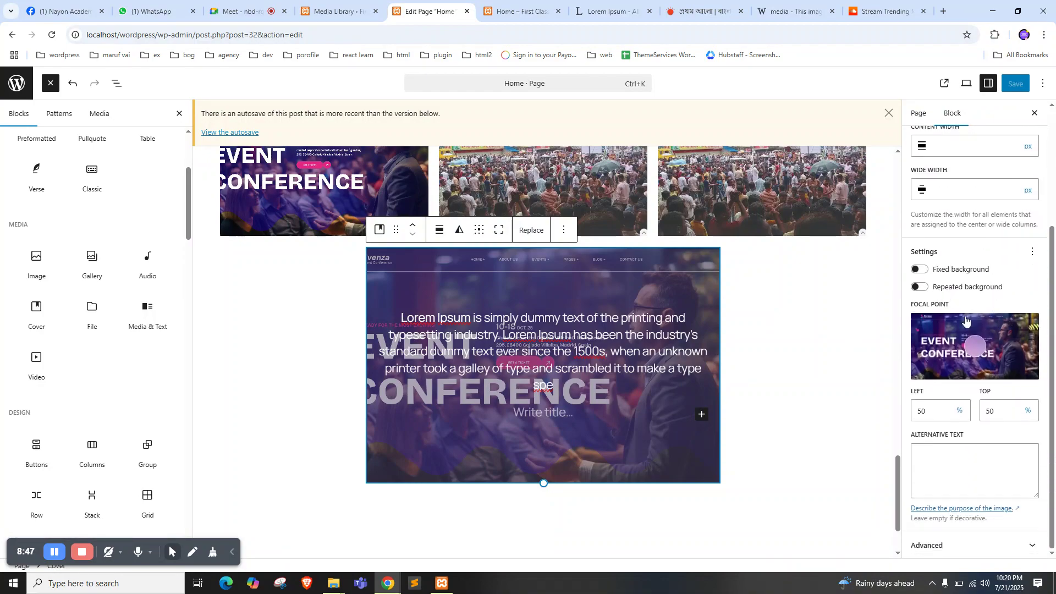
Try the Fixed background and Repeated background options on the Cover block, switching each off again
click(921, 270)
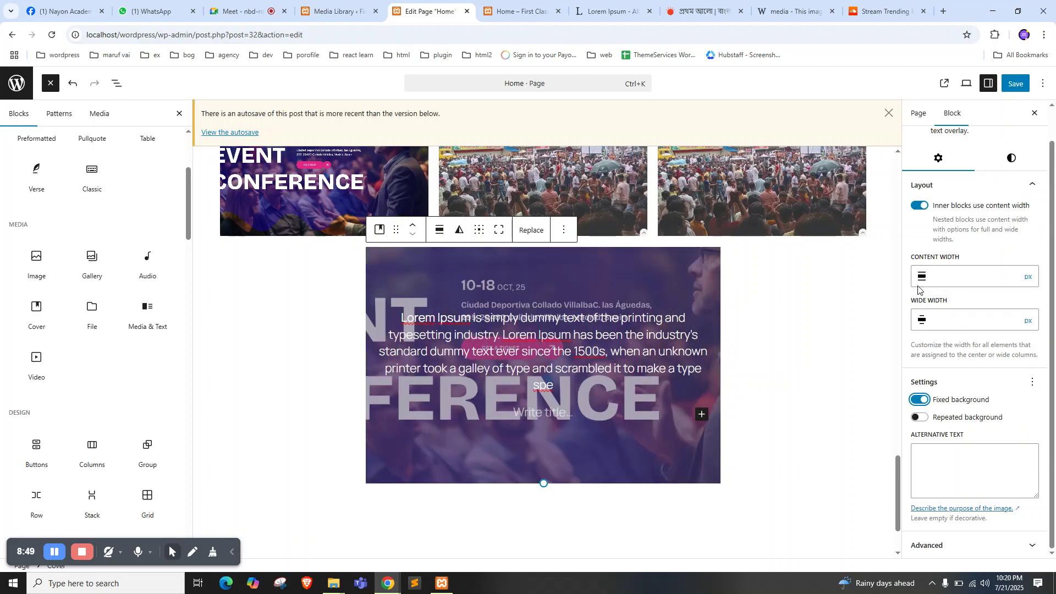
click(923, 402)
click(922, 288)
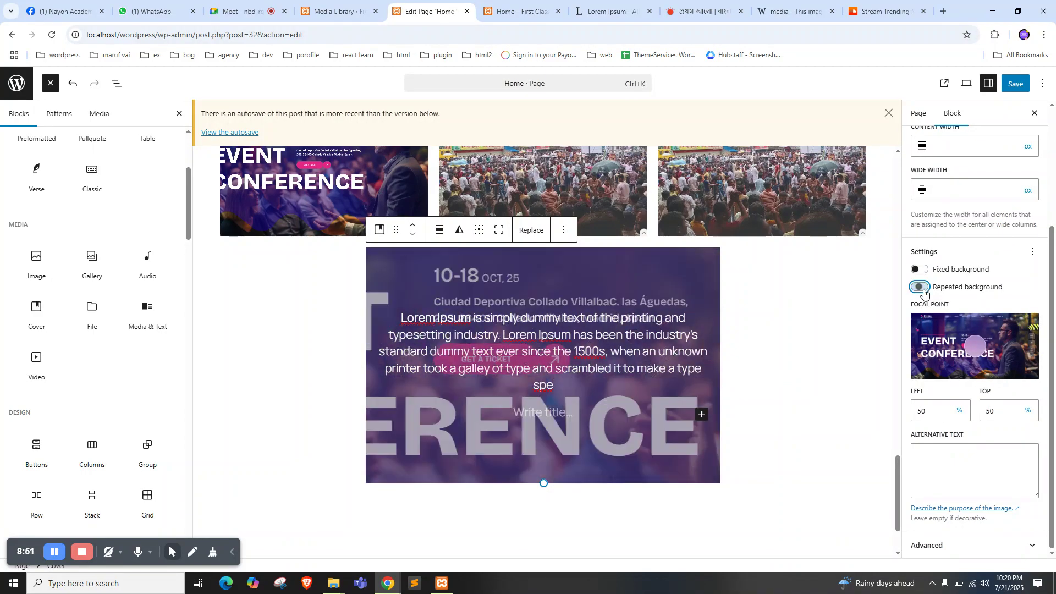
click(922, 287)
Increase the overlay opacity of the Cover block in its style settings
scroll(967, 265, up, 3)
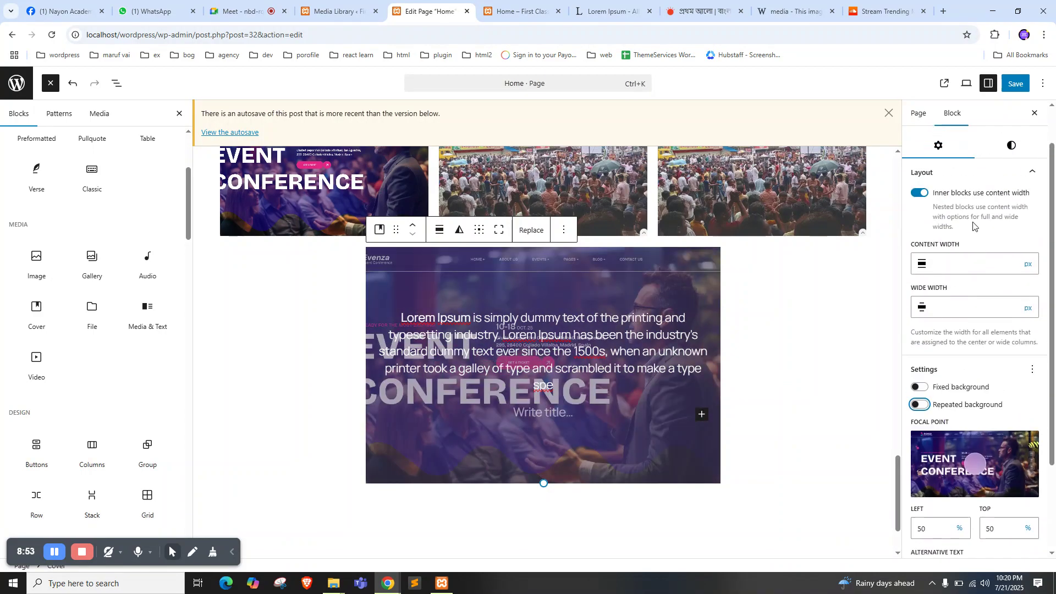
click(1010, 193)
scroll(979, 286, down, 3)
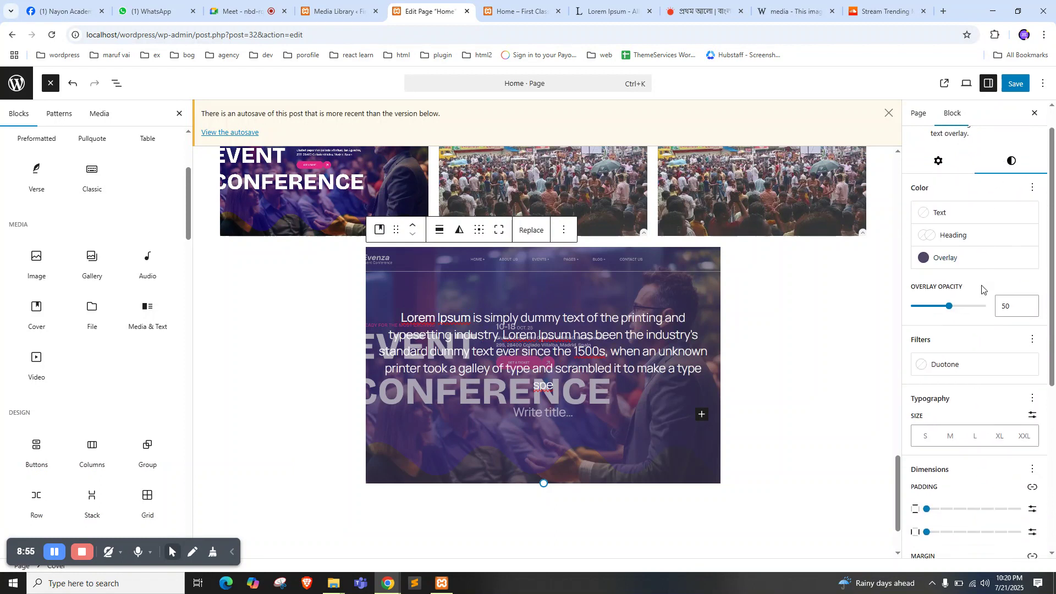
scroll(969, 279, down, 2)
scroll(960, 247, up, 4)
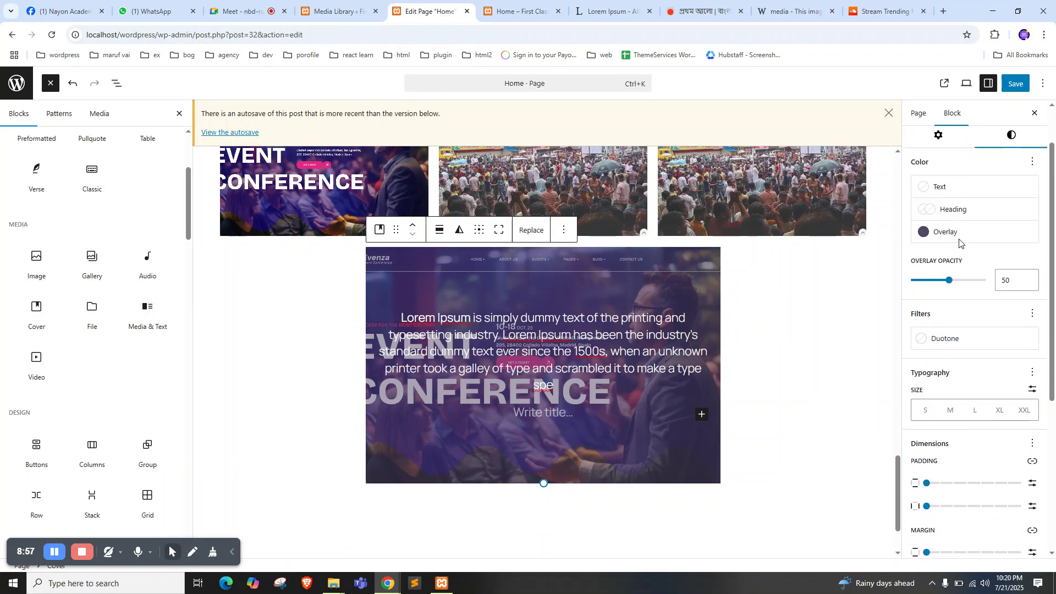
mouse_move(950, 289)
mouse_down()
mouse_move(988, 292)
mouse_move(970, 293)
mouse_up()
Set the Cover paragraph's text color to the theme's Accent 2 pink and save the page
triple_click(607, 338)
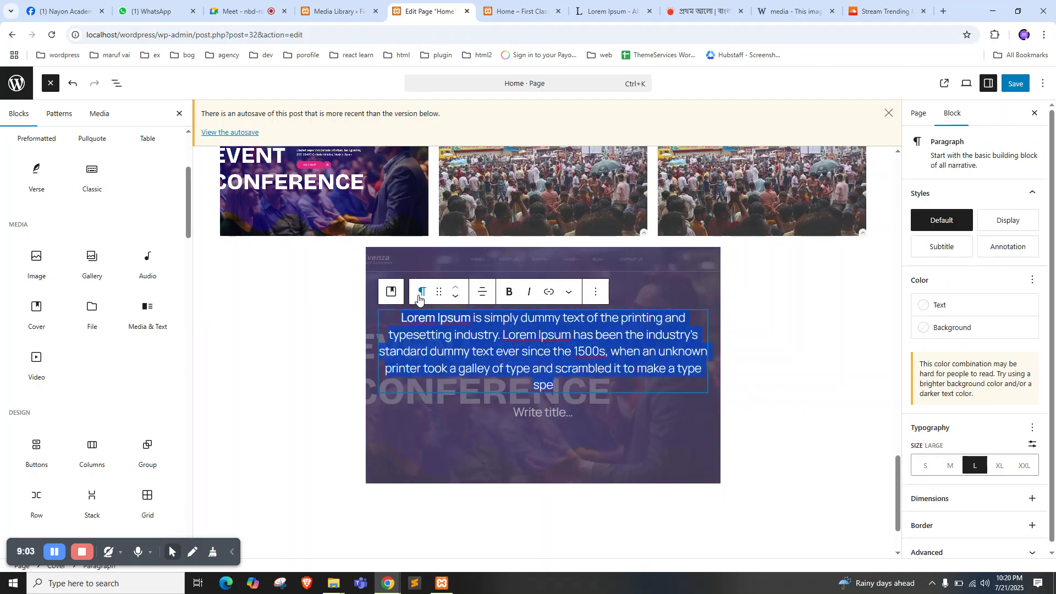
click(927, 304)
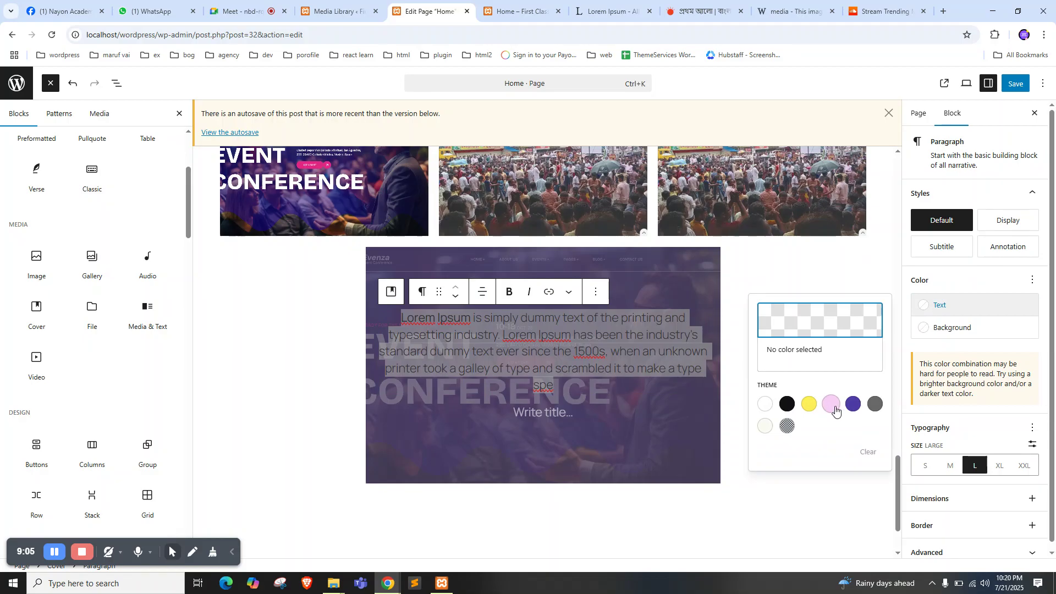
click(853, 404)
click(832, 405)
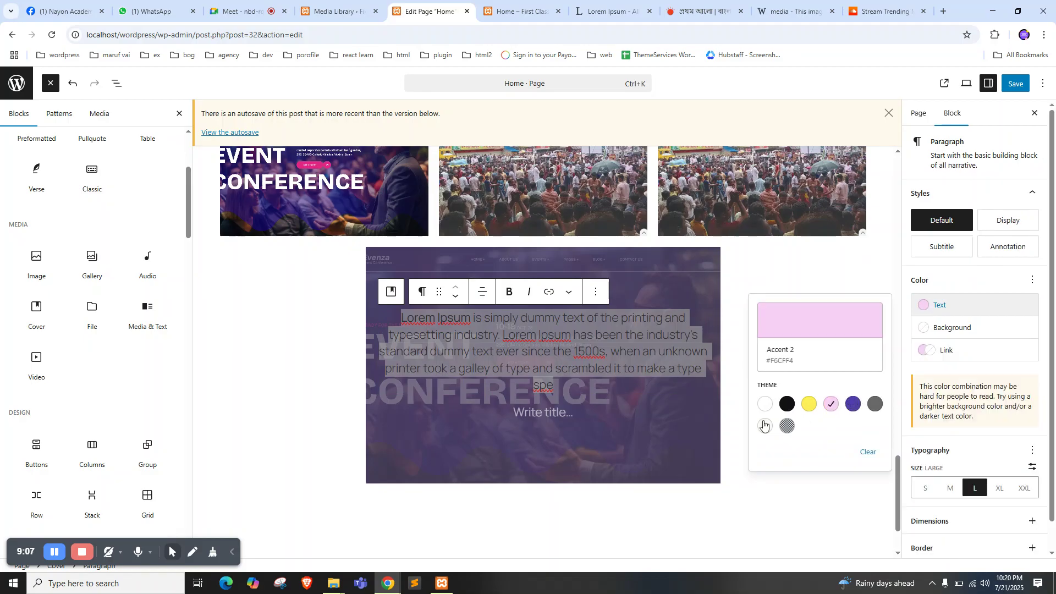
click(639, 328)
click(659, 279)
key(ctrl+s)
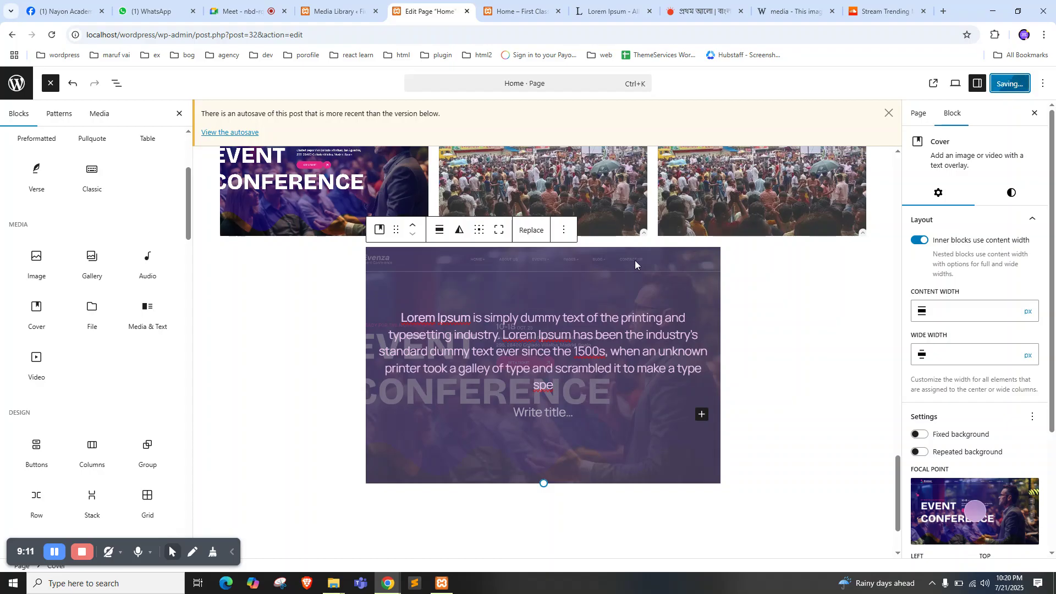
Try Wide width on the Cover block, settle on Full width alignment, and save the page
click(440, 229)
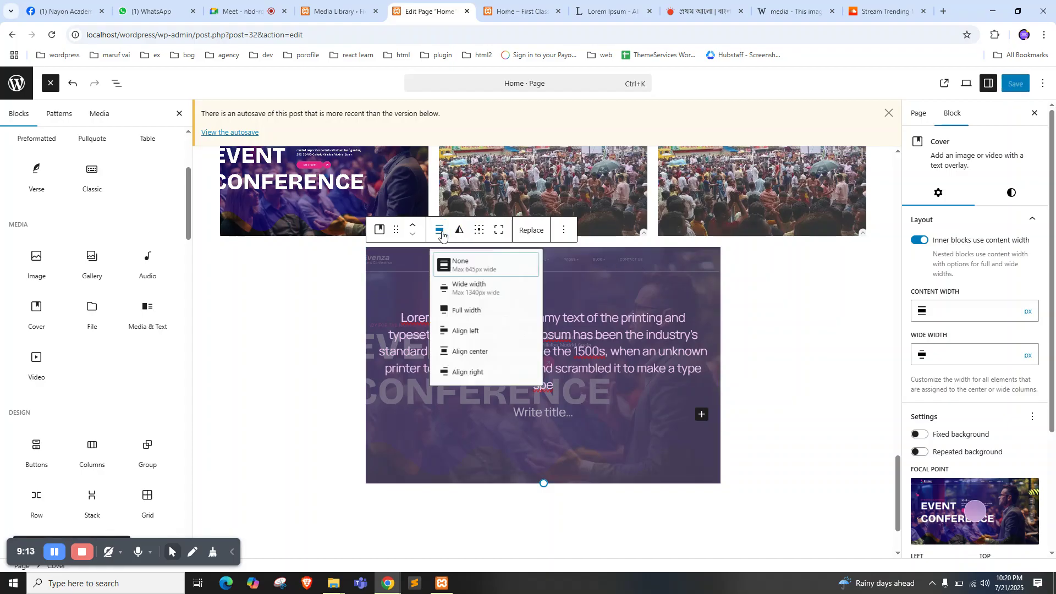
click(472, 292)
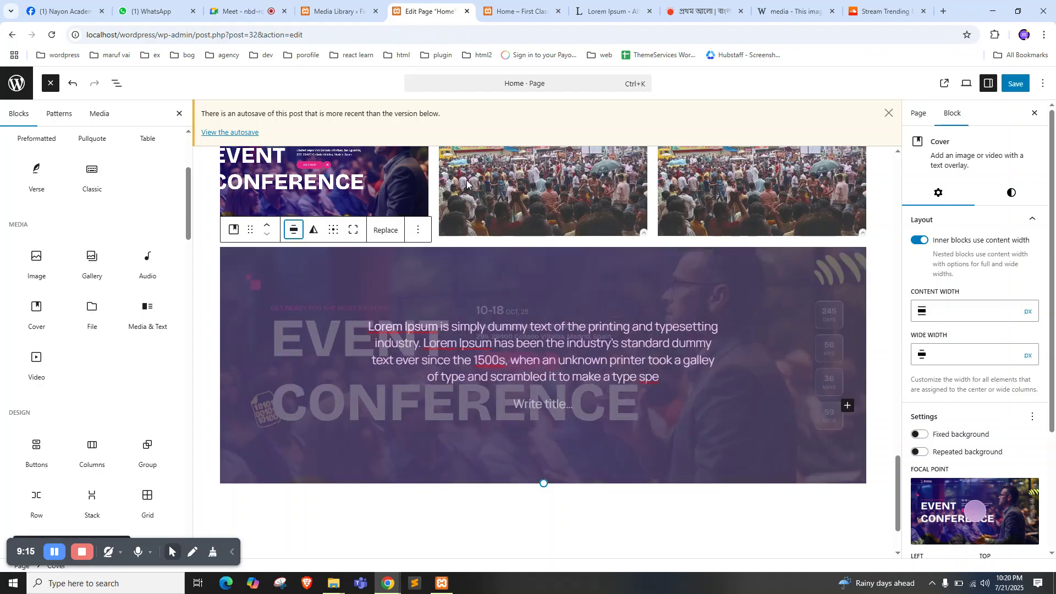
click(294, 230)
click(319, 311)
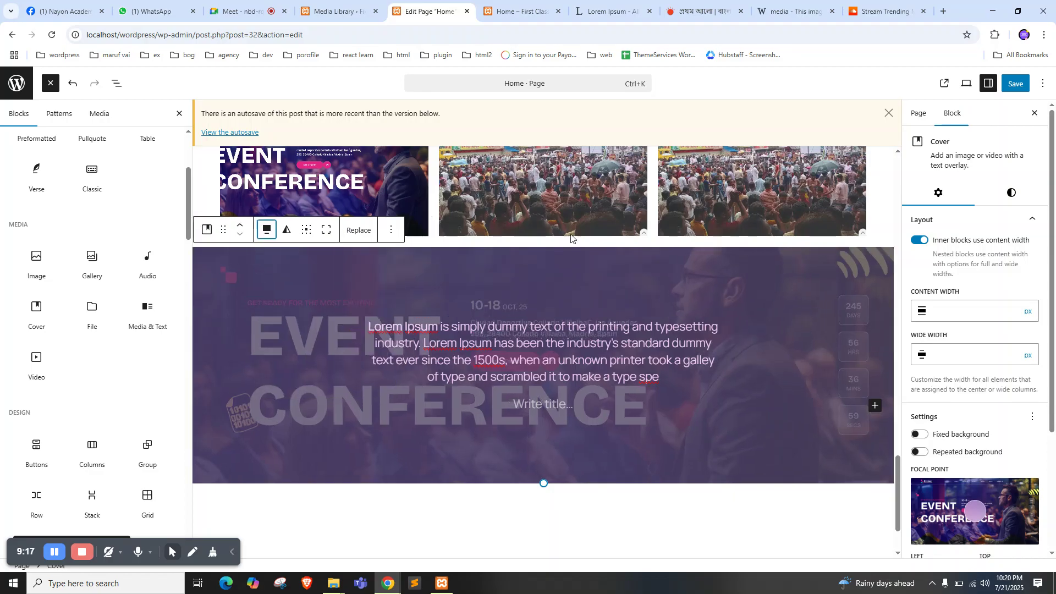
key(ctrl+s)
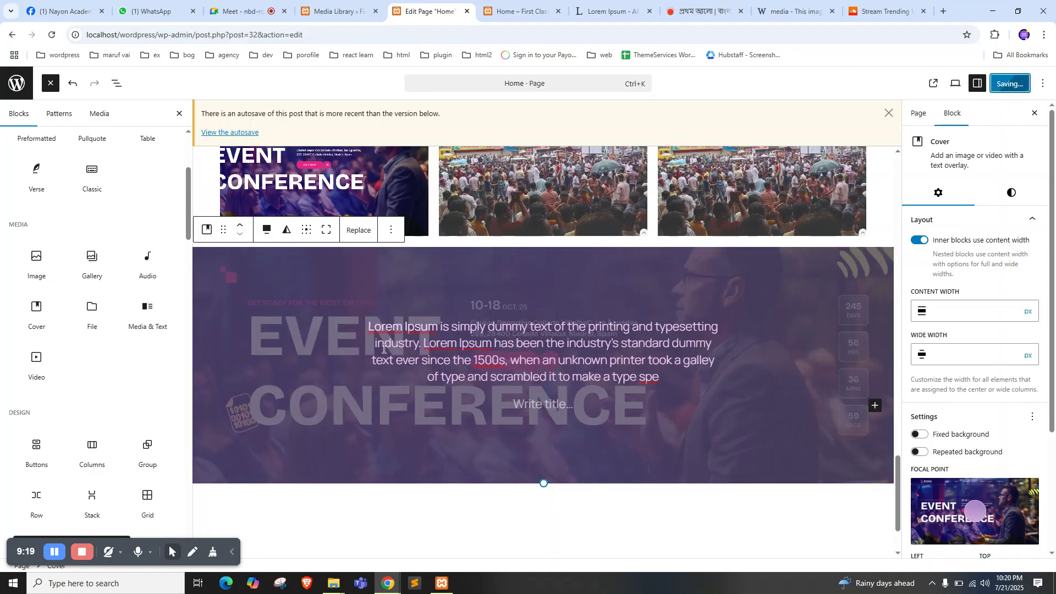
Reload the live Home page and check the Cover block's width, overlay and text below the gallery
click(497, 3)
right_click(19, 190)
click(23, 225)
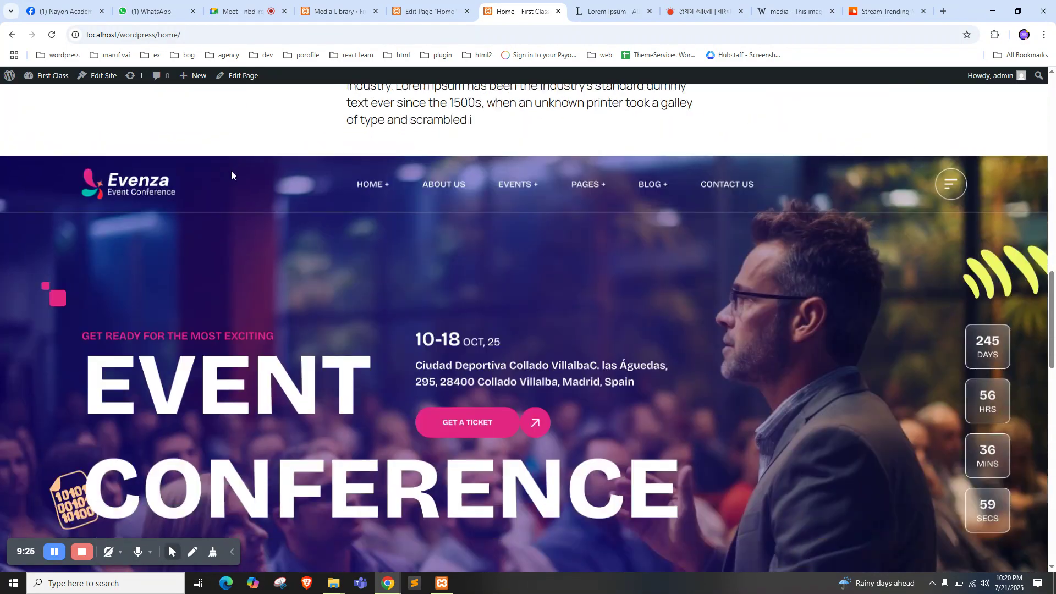
scroll(291, 213, down, 12)
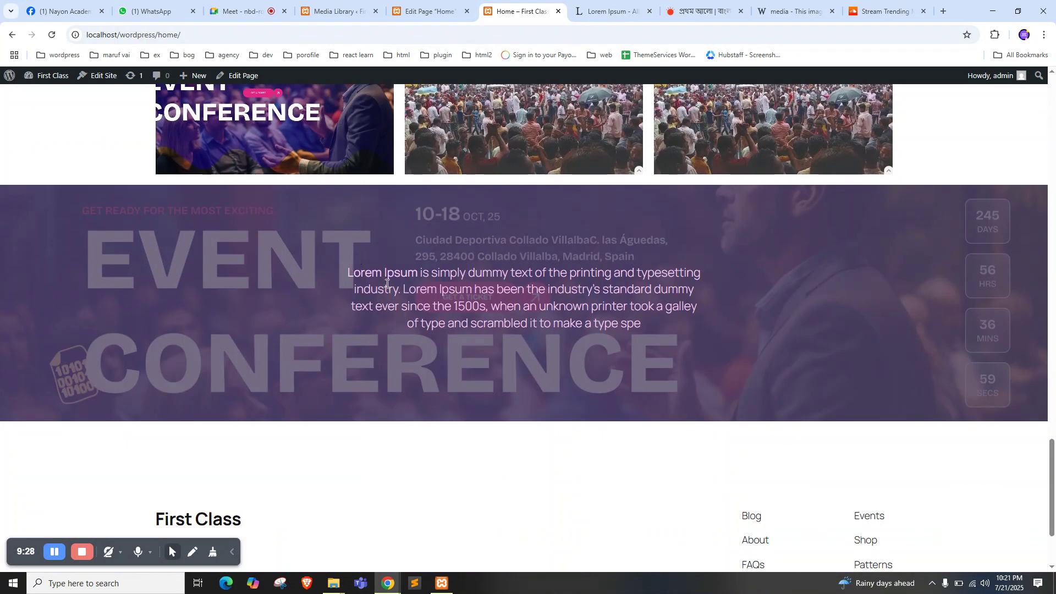
drag(389, 272, 290, 275)
click(527, 282)
click(230, 272)
drag(309, 265, 643, 325)
click(593, 309)
scroll(595, 312, down, 2)
scroll(594, 312, up, 4)
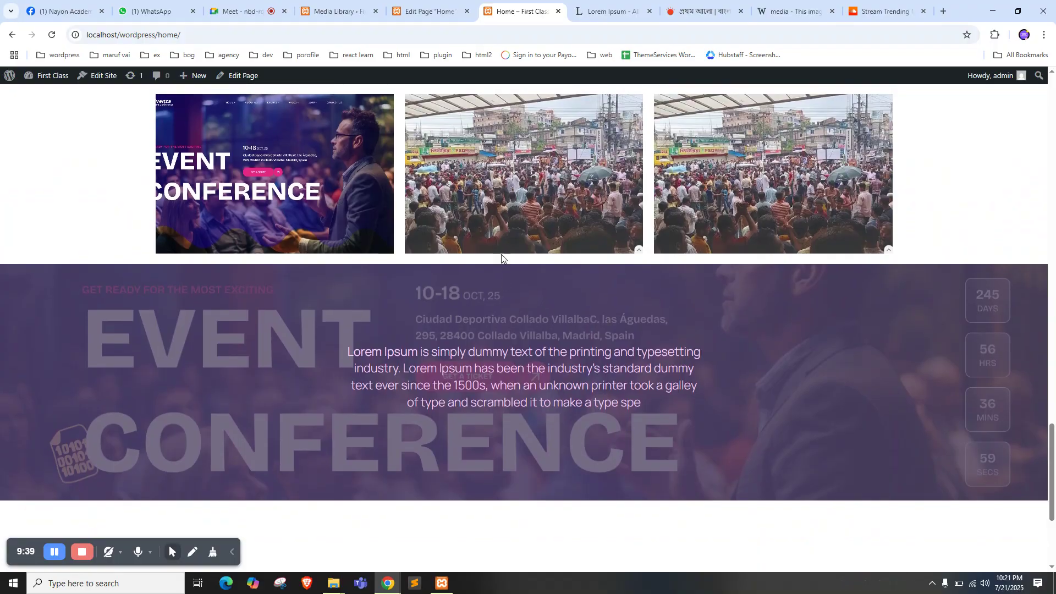
Add a Media & Text block below the Cover in the page editor, using the street crowd photo from the Media Library
click(423, 10)
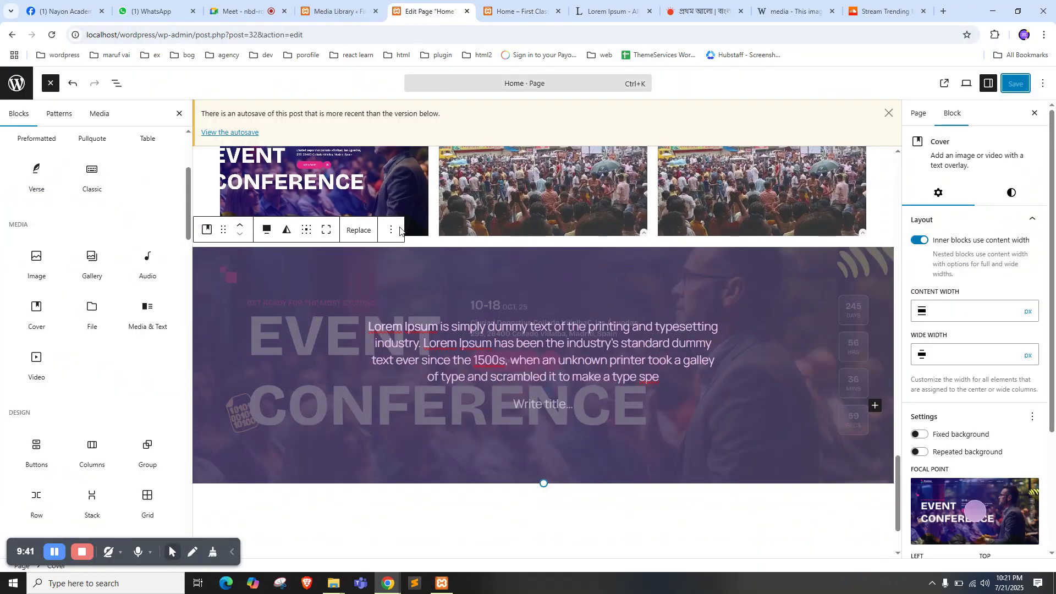
scroll(400, 231, down, 1)
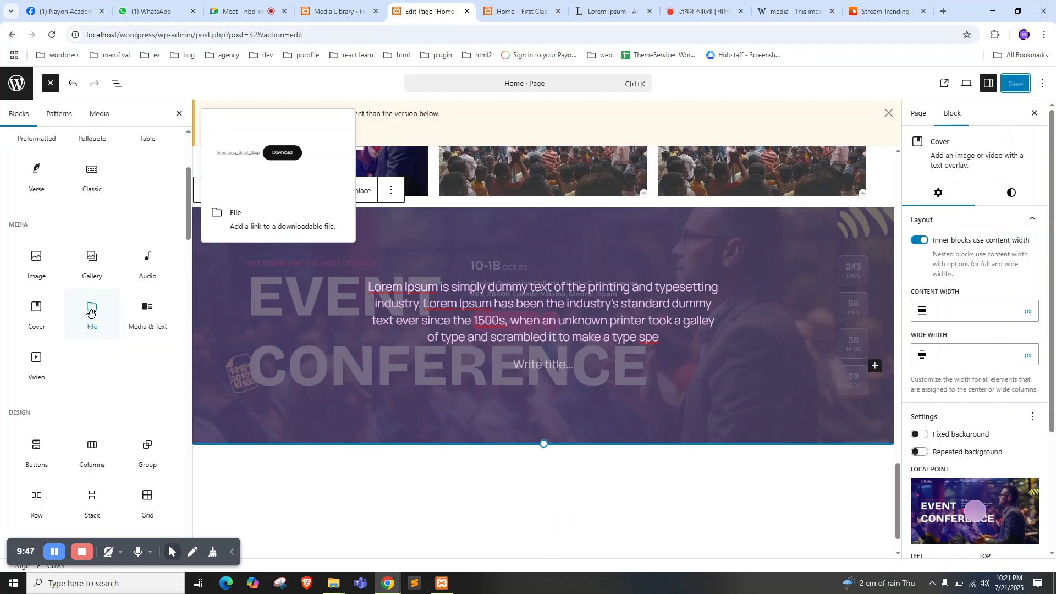
click(155, 312)
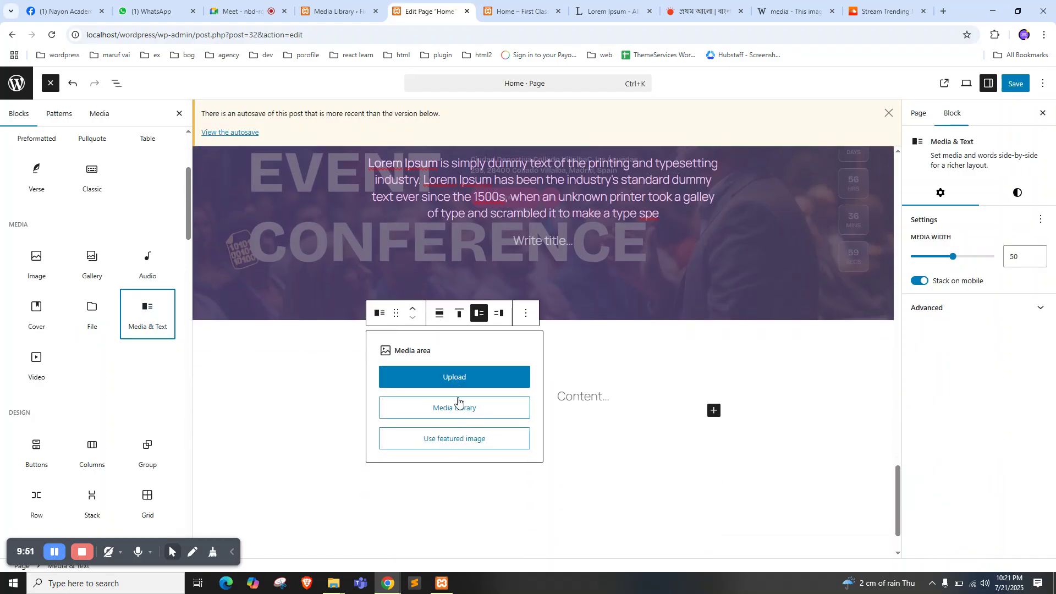
click(474, 406)
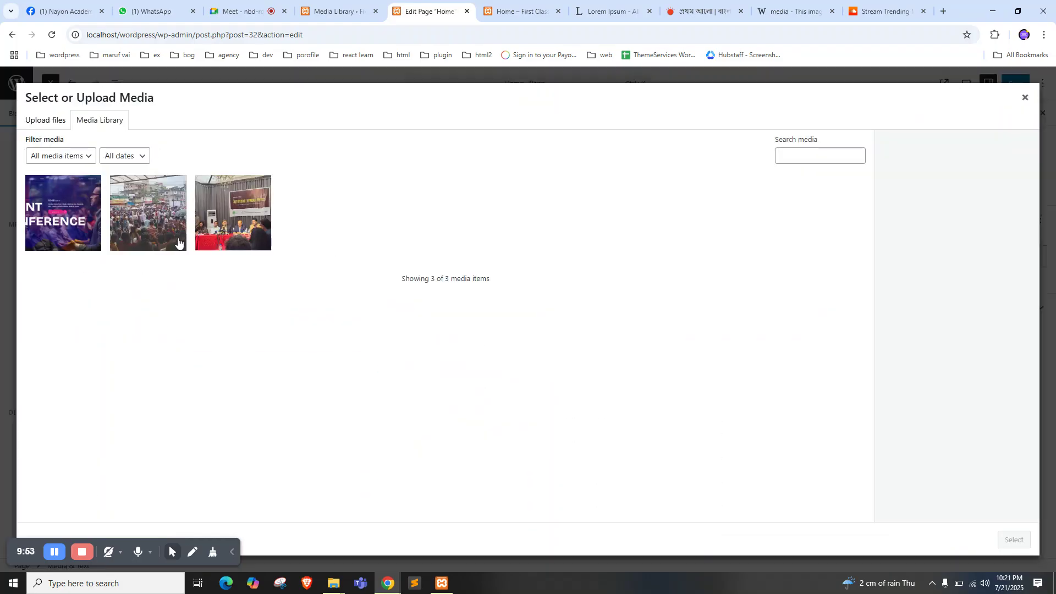
click(133, 231)
click(1013, 540)
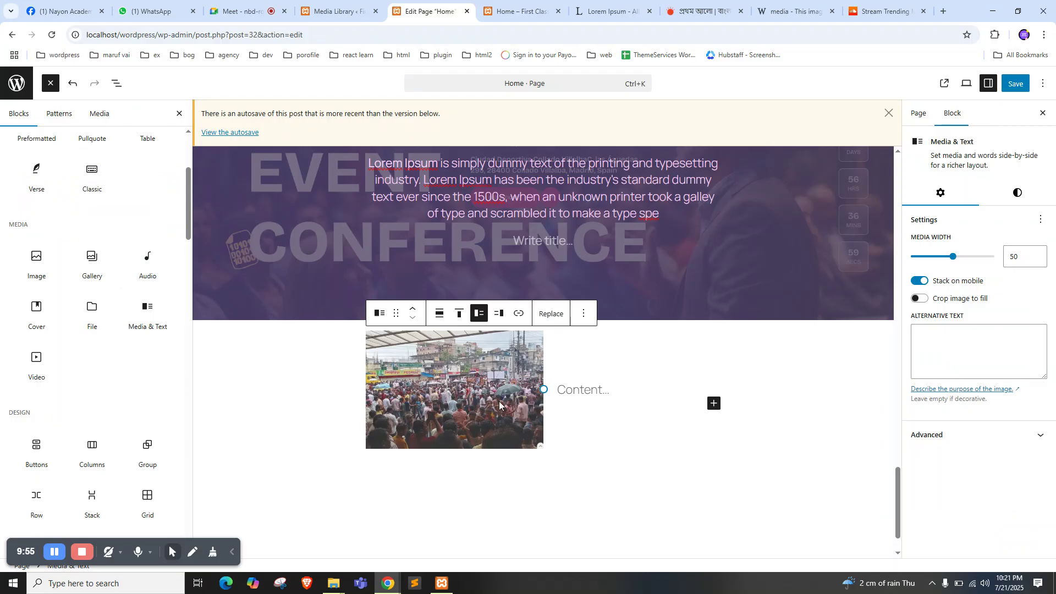
Copy the "What is Lorem Ipsum?" heading from lipsum.com and paste it as the Media & Text block's content
click(592, 356)
click(609, 11)
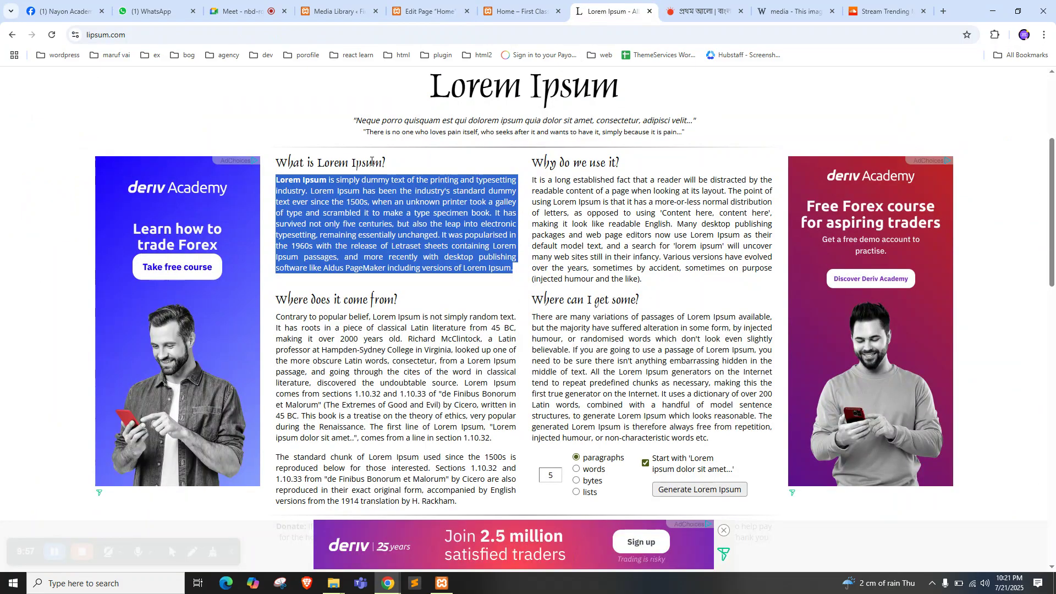
triple_click(333, 162)
key(ctrl+c)
click(428, 4)
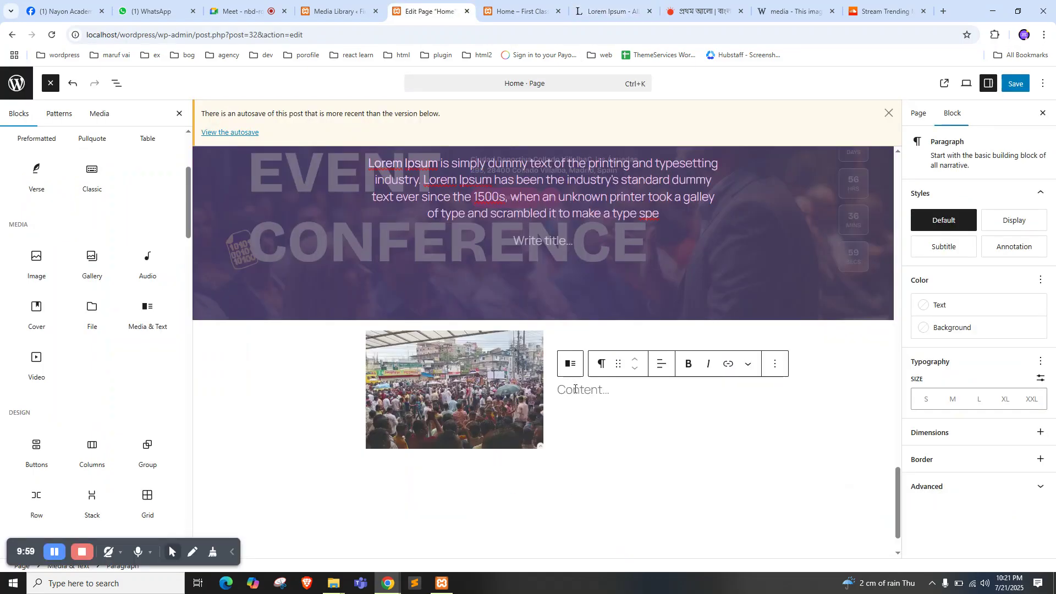
key(ctrl+v)
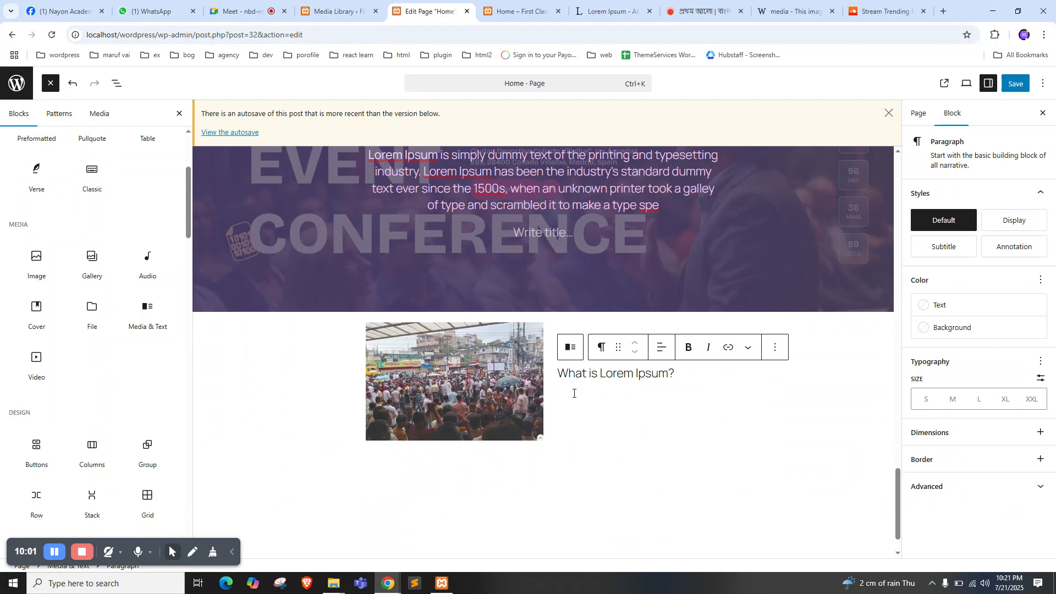
Copy the opening of the "What is Lorem Ipsum?" paragraph, up to "when a", and paste it below the heading line in the Media & Text block
click(609, 11)
drag(425, 203, 710, 438)
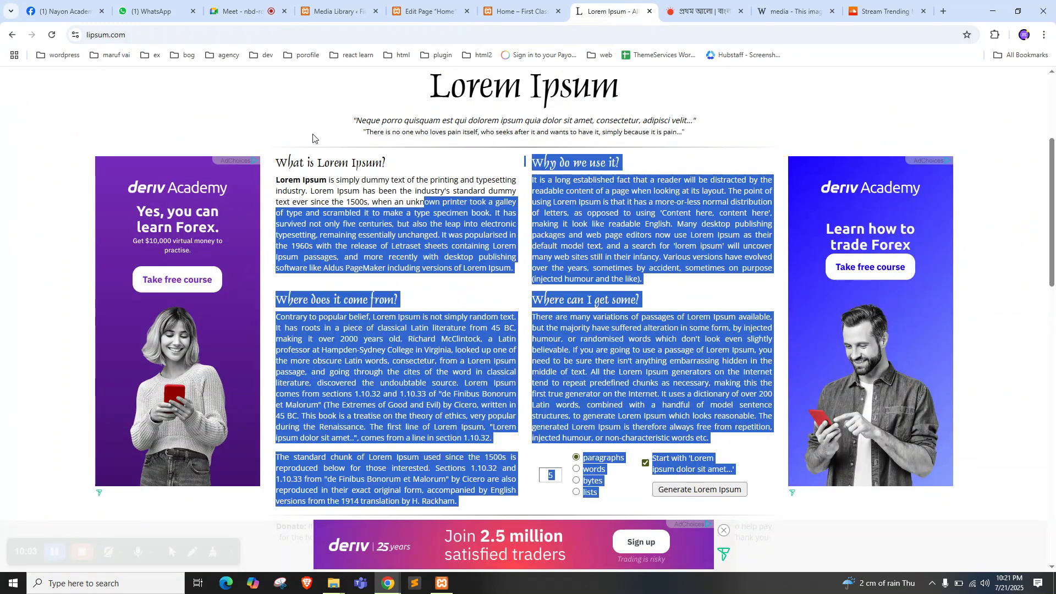
click(284, 186)
drag(277, 181, 403, 202)
key(ctrl+c)
click(429, 11)
key(ctrl+v)
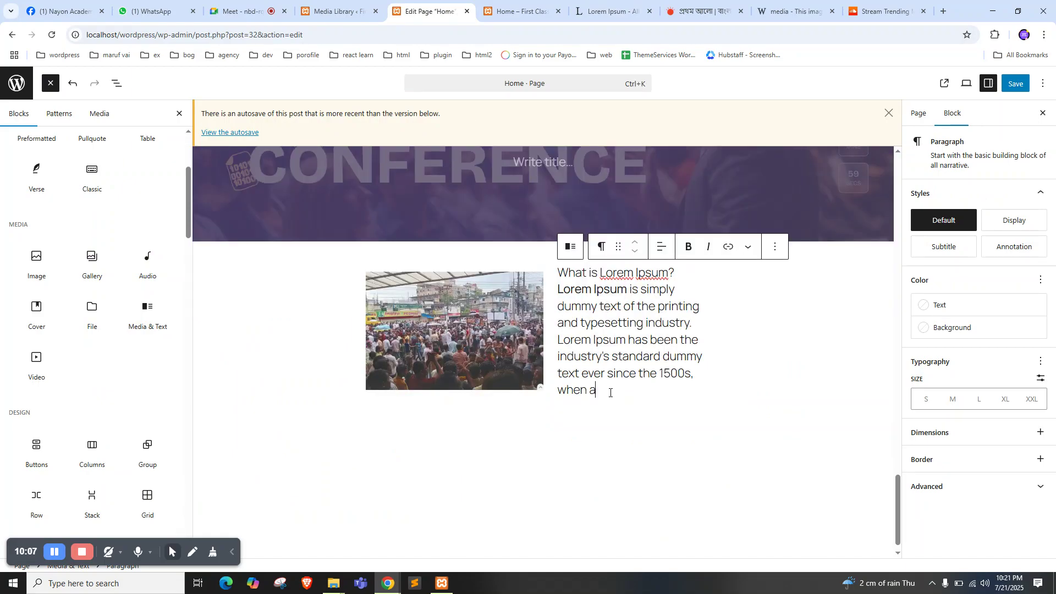
Shorten the Media & Text content to end at "dummy text of the printing and" and make its "What is Lorem Ipsum?" line bold
click(548, 312)
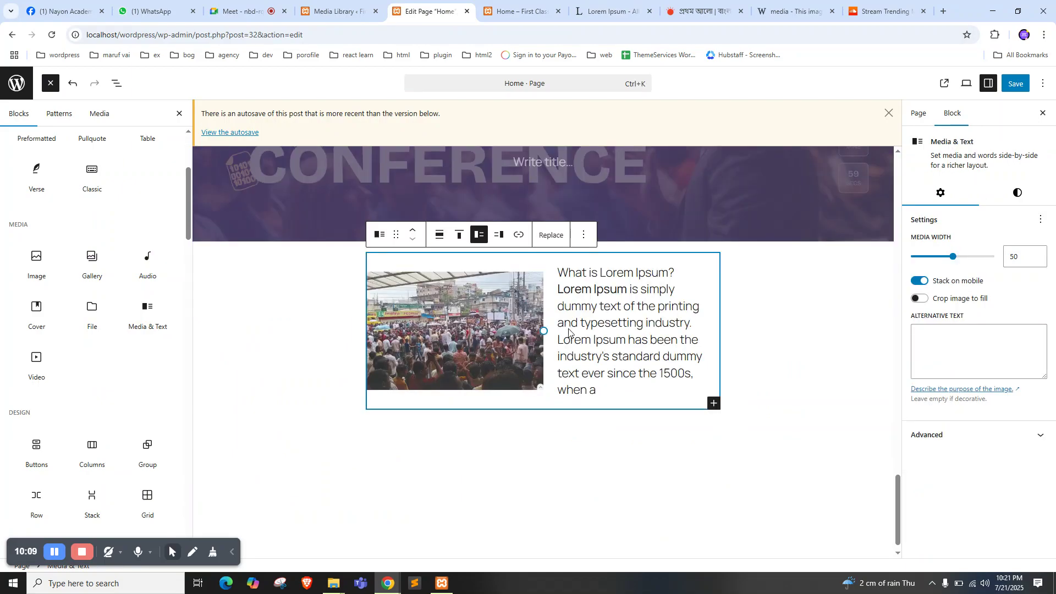
drag(586, 352, 597, 393)
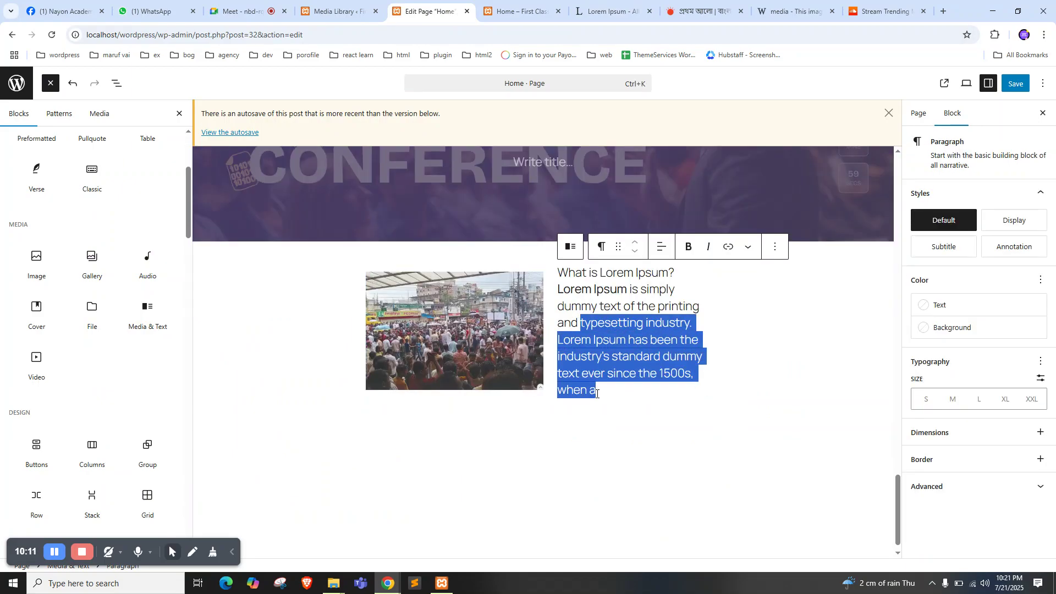
key(BackSpace)
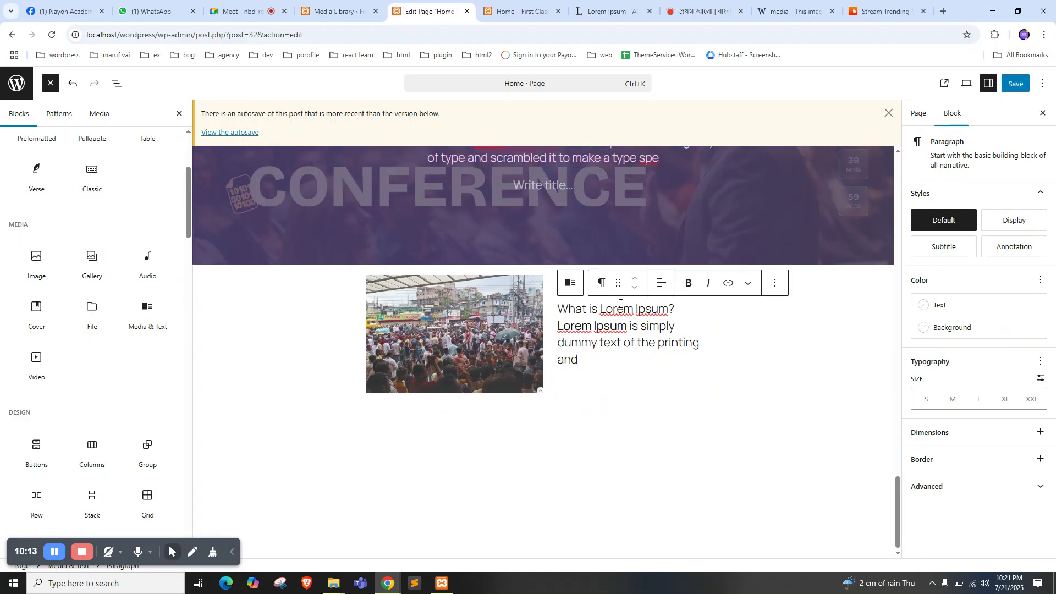
triple_click(620, 304)
click(688, 283)
click(649, 341)
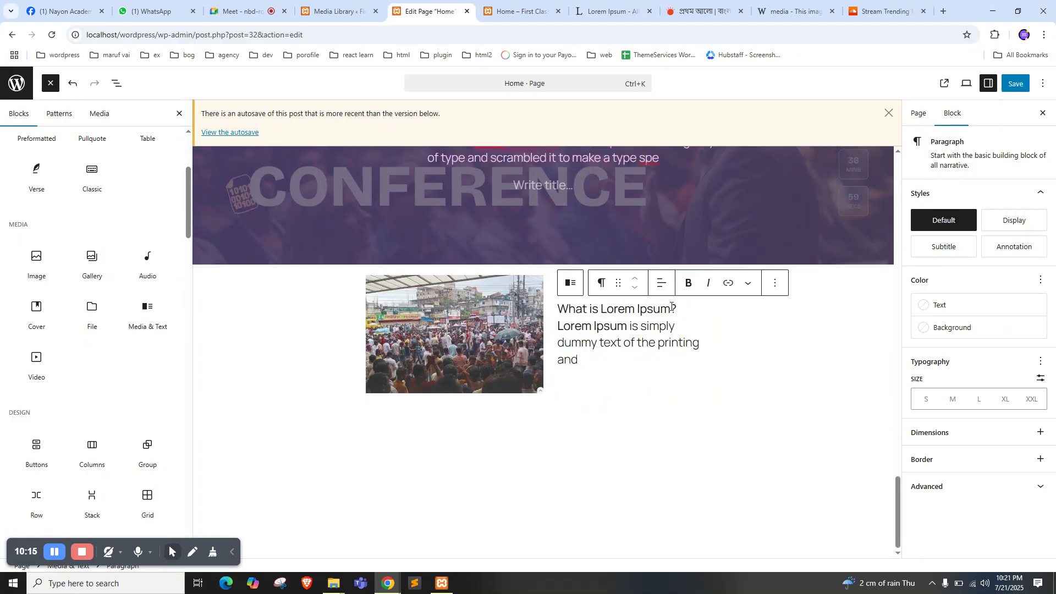
Delete the "What is Lorem Ipsum?" line, undo the deletion, and save the page
drag(675, 309, 542, 310)
key(BackSpace)
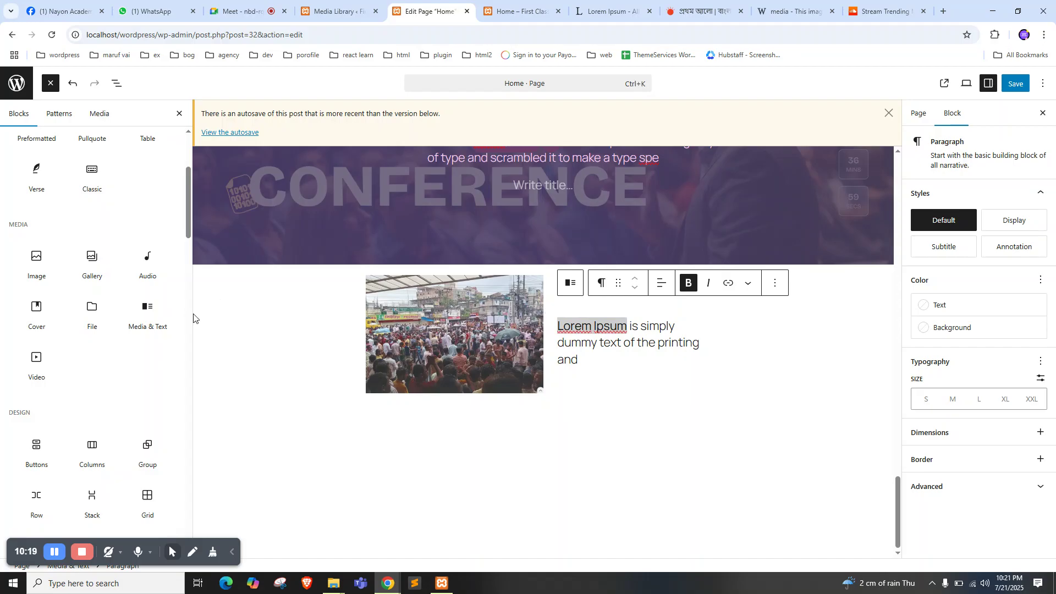
mouse_move(144, 330)
key(ctrl+z)
key(ctrl+s)
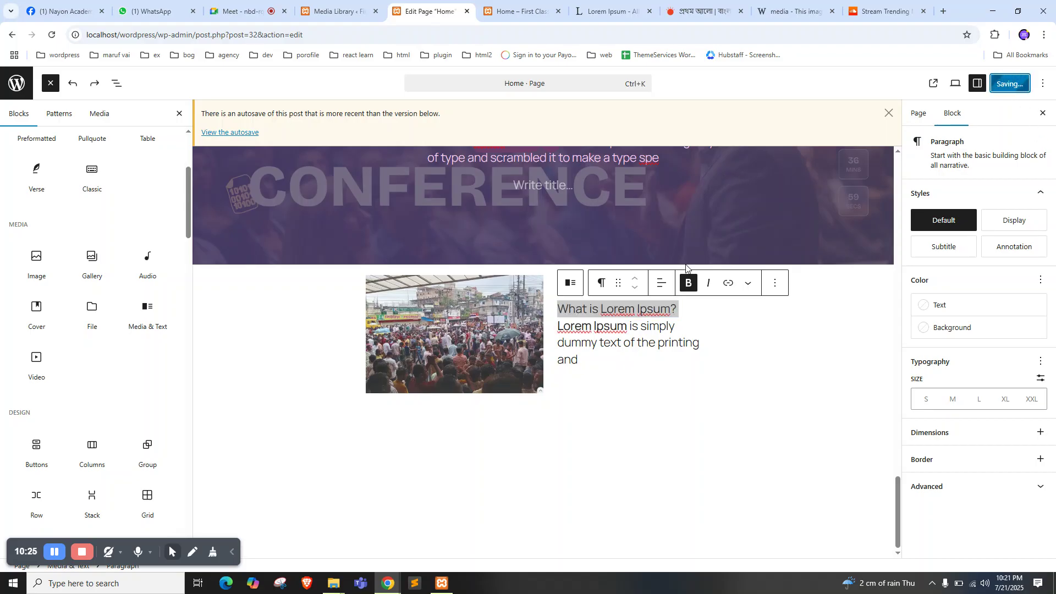
Reload the live Home page and check how the Media & Text block's image and text appear
click(517, 11)
right_click(3, 166)
click(37, 211)
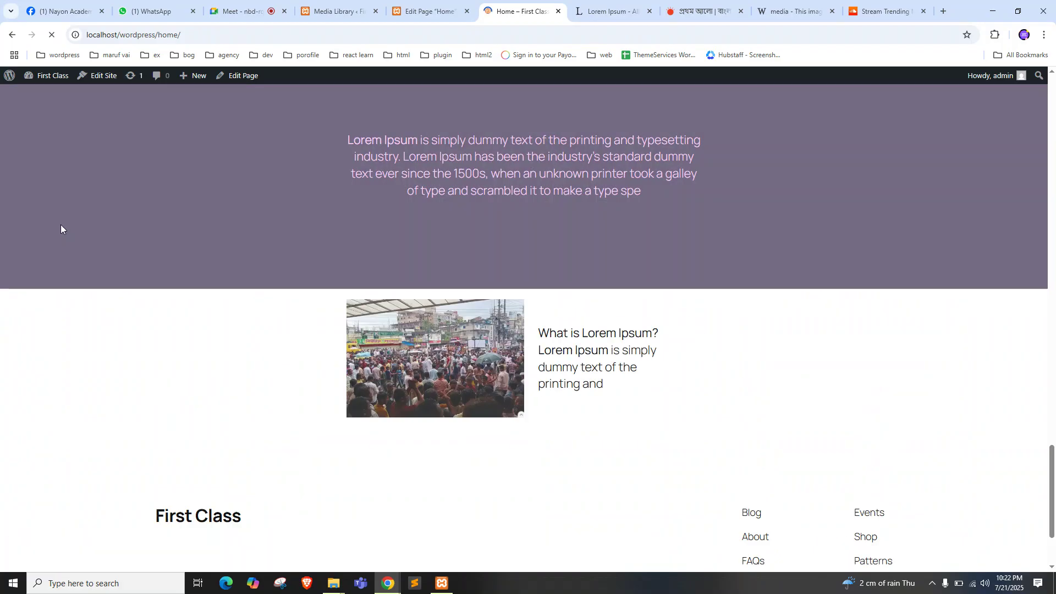
drag(550, 212, 620, 247)
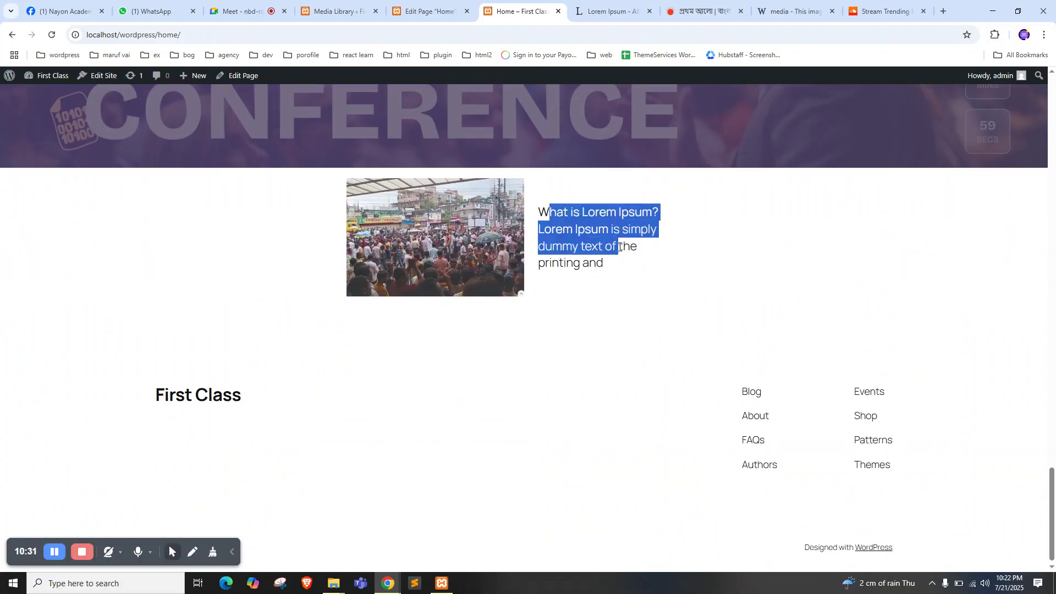
In the page editor, set the Media & Text block's alignment to wide width
click(426, 11)
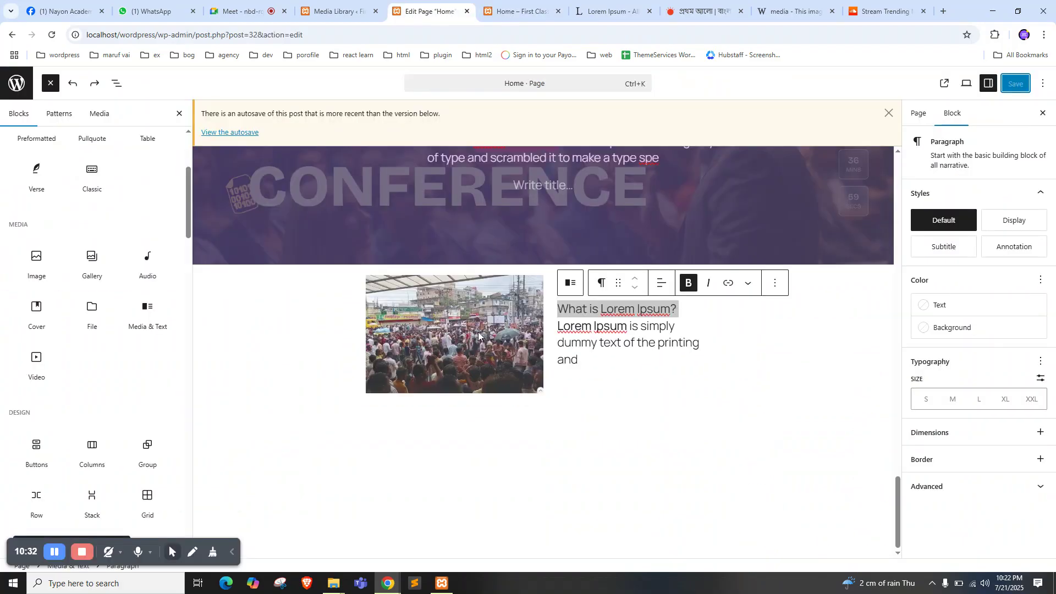
click(513, 270)
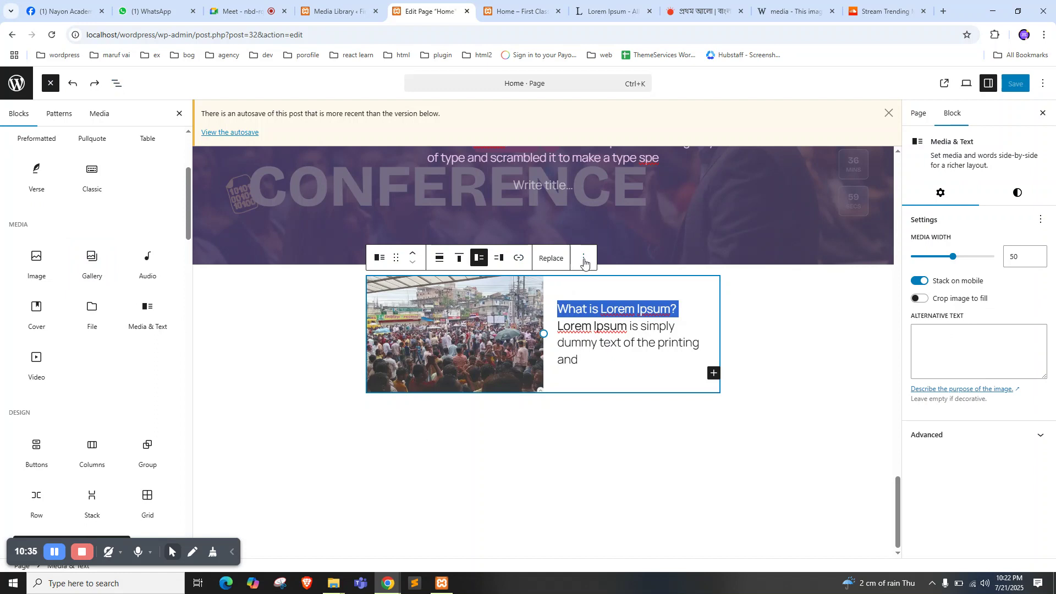
click(565, 465)
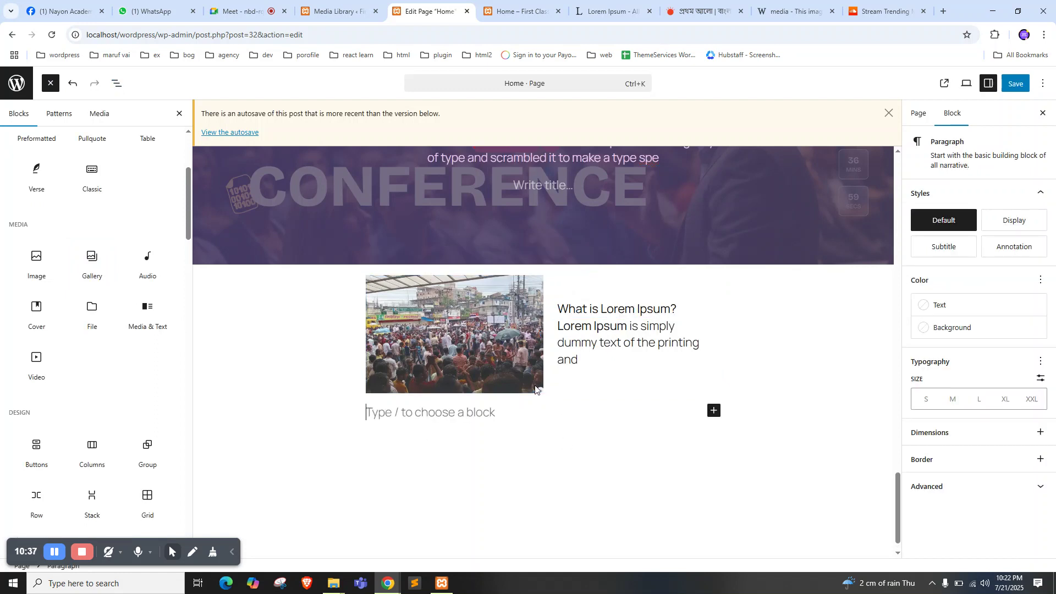
click(553, 394)
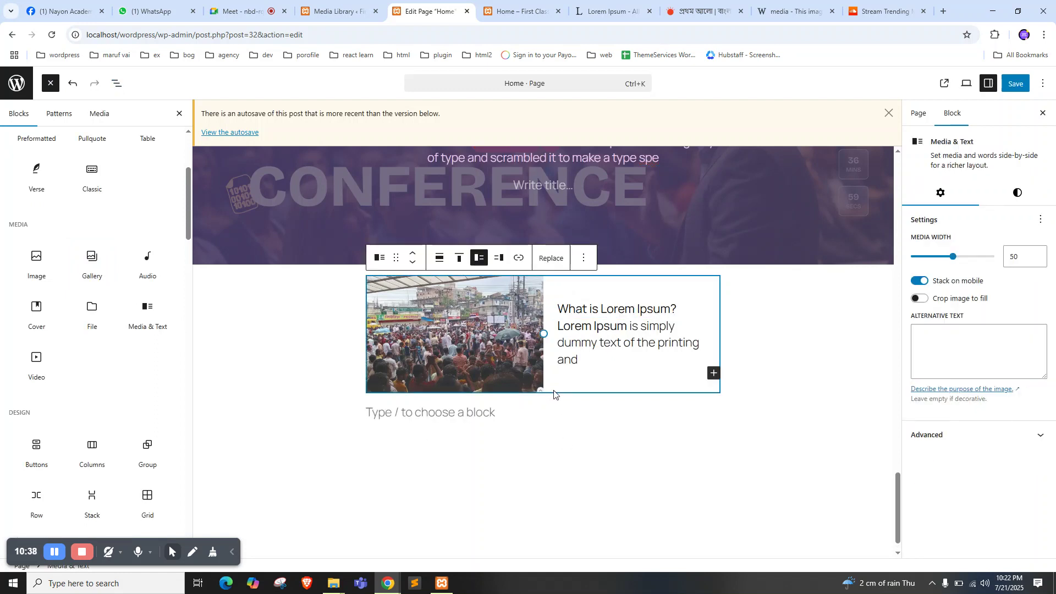
click(438, 258)
click(479, 317)
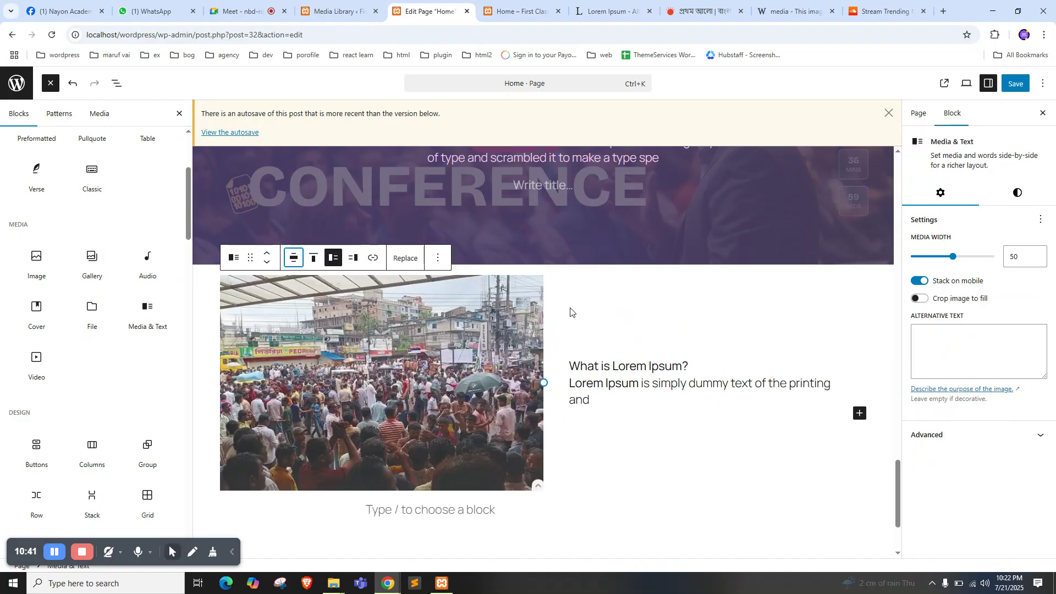
Replace the Media & Text paragraph below the heading line with the full "What is Lorem Ipsum?" paragraph from lipsum.com and save the page
key(ctrl+Tab)
key(ctrl+Tab)
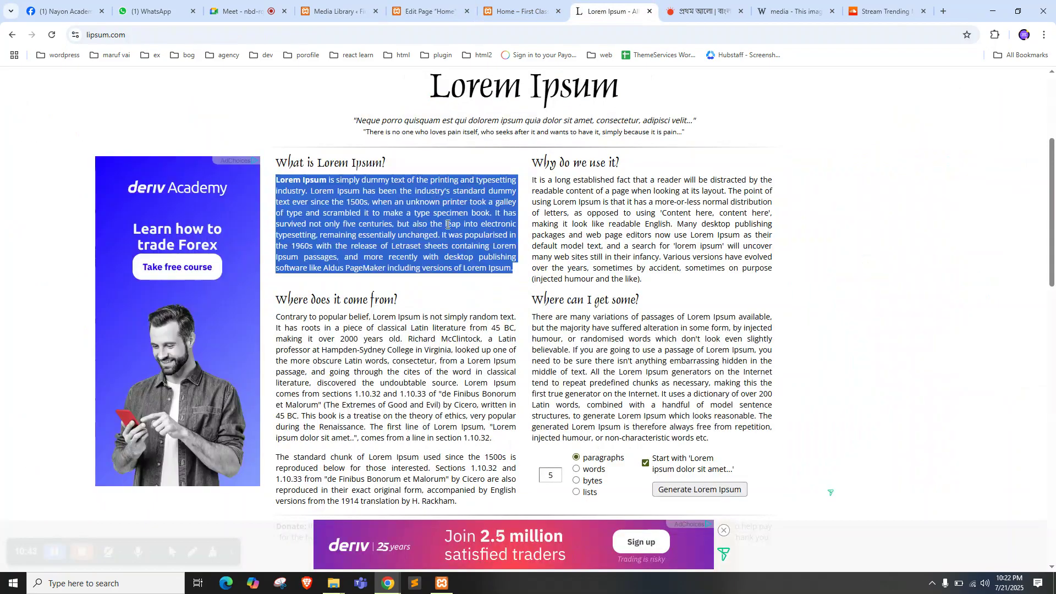
click(430, 10)
triple_click(616, 366)
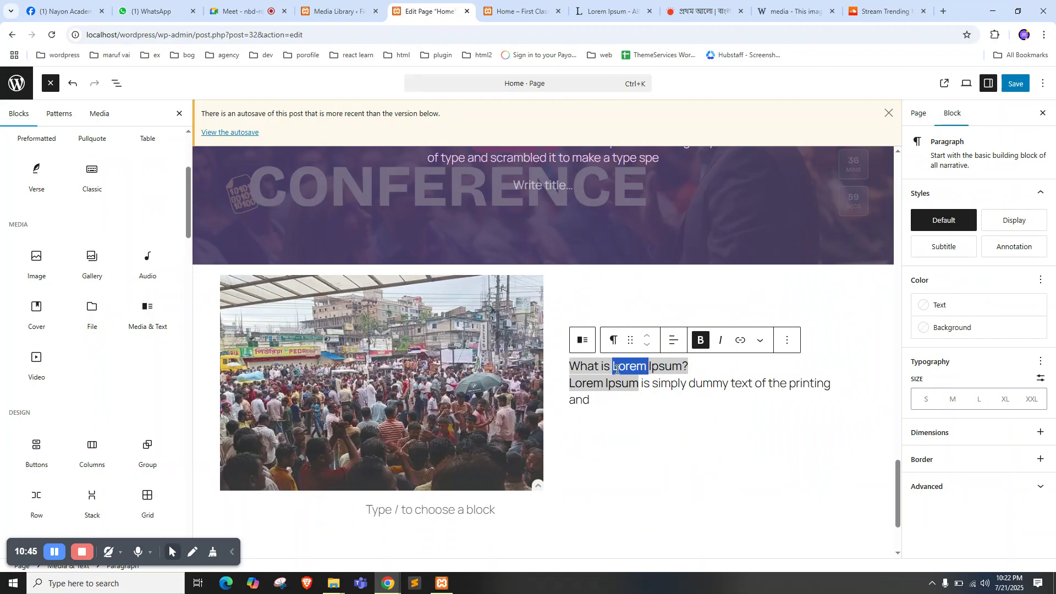
triple_click(613, 378)
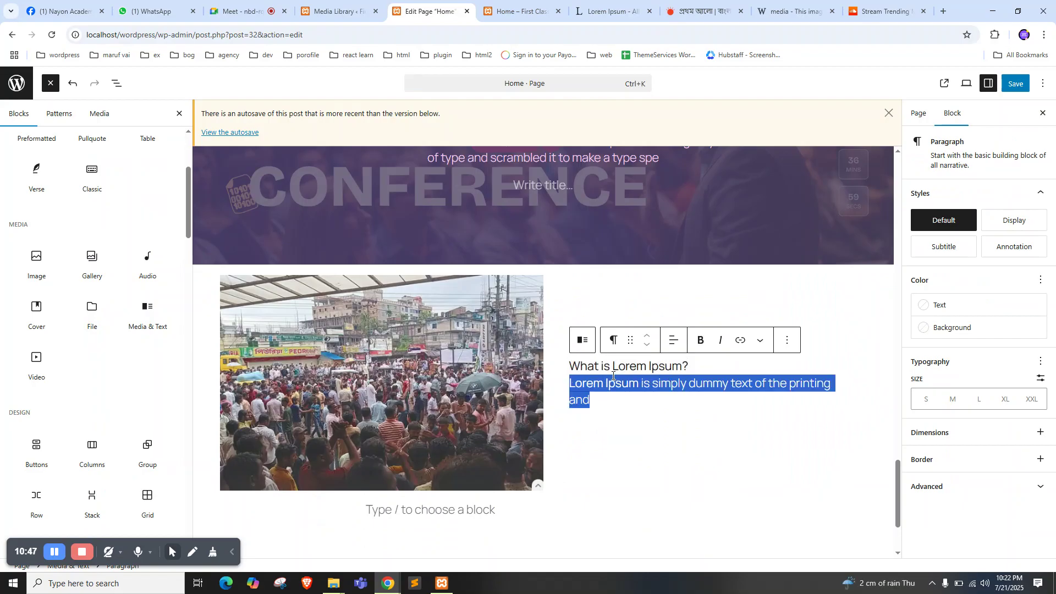
text(Lorem Ipsum is simply dummy text of the printing and typesetting industry. Lorem Ipsum has been the industry's standard dummy text ever since the 1500s, when an unknown printer took a galley of type and scrambled it to make a type specimen book. It has survived not only five centuries, but also the leap into electronic typesetting, remaining essentially unchanged. It was popularised in the 1960s with the release of Letraset sheets containing Lorem Ipsum passages, and more recently with desktop publishing software like Aldus PageMaker including versions of Lorem Ipsum.)
scroll(761, 438, down, 2)
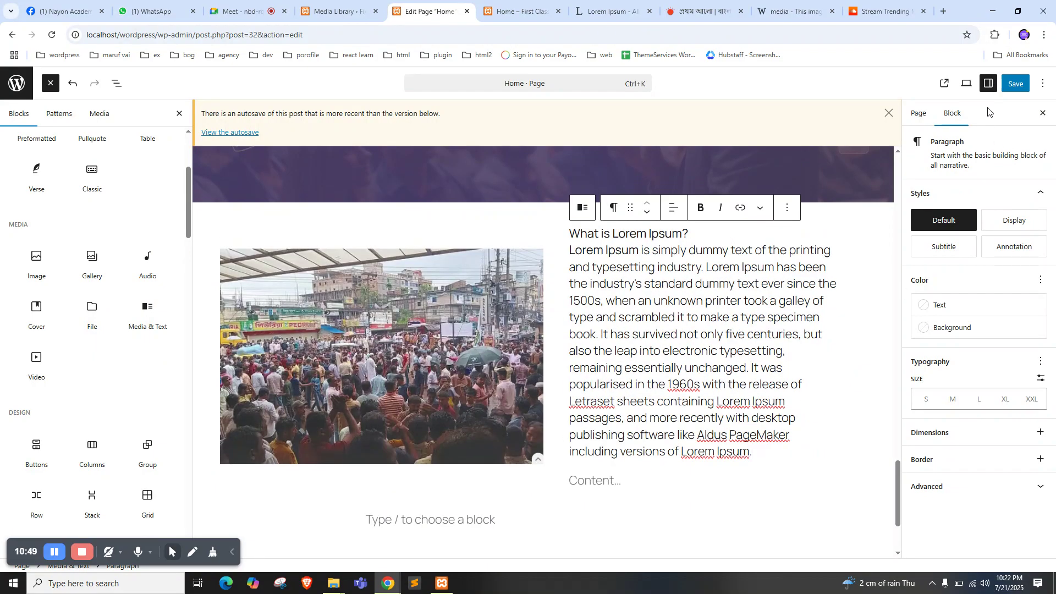
key(ctrl+s)
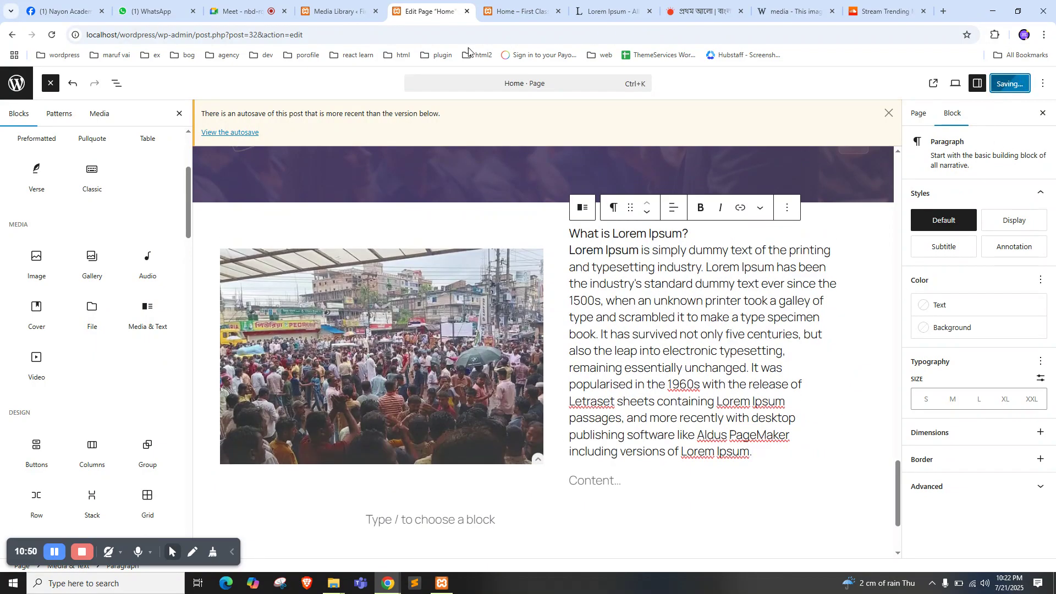
Reload the live Home page and review its sections from the lists and quotes down to the wide Media & Text block
click(520, 11)
right_click(19, 183)
click(41, 213)
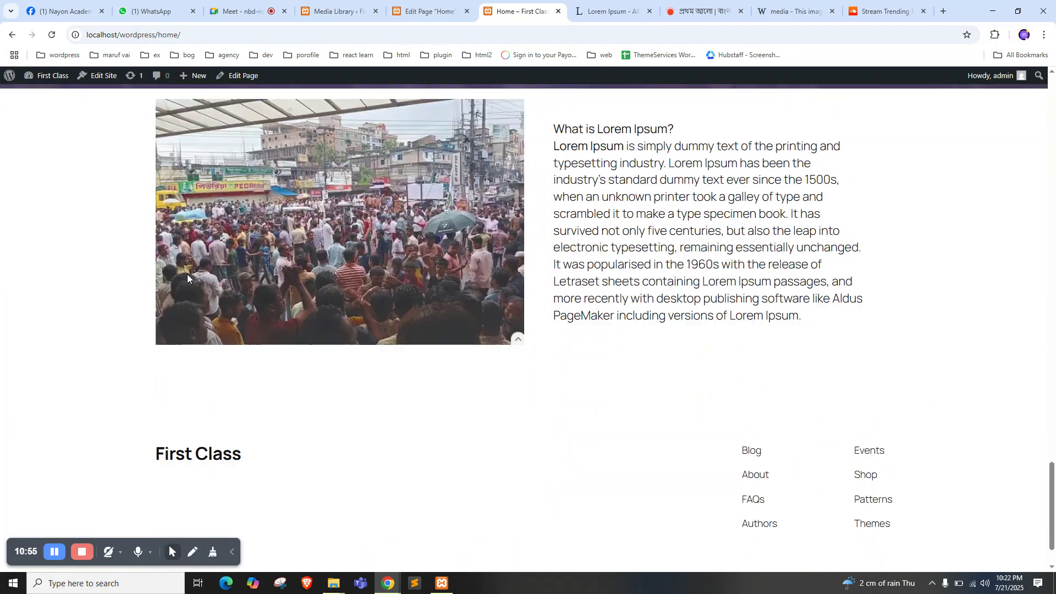
scroll(495, 330, down, 15)
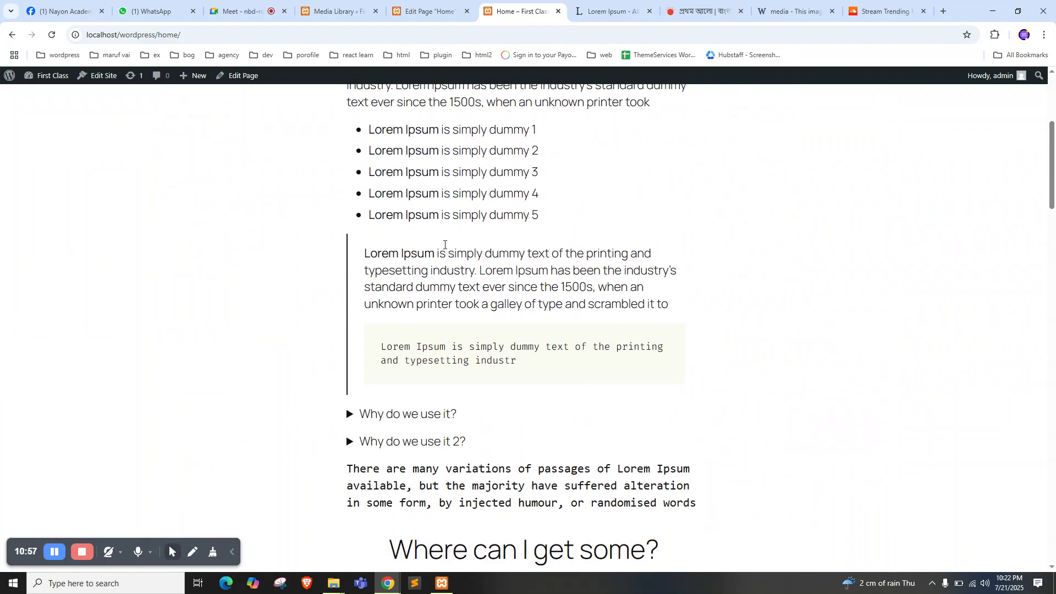
scroll(484, 345, down, 10)
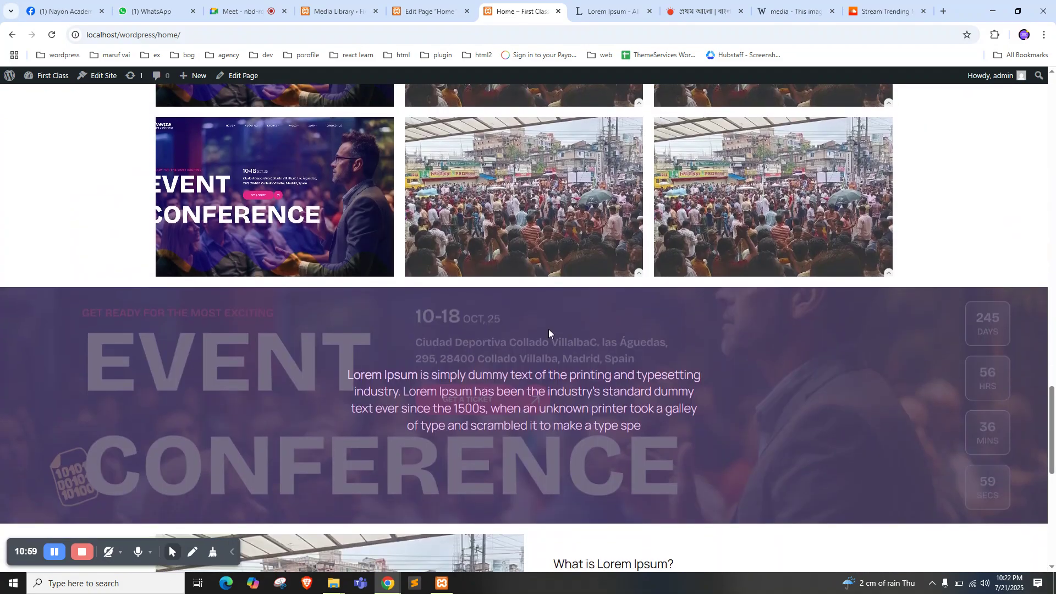
scroll(407, 330, down, 5)
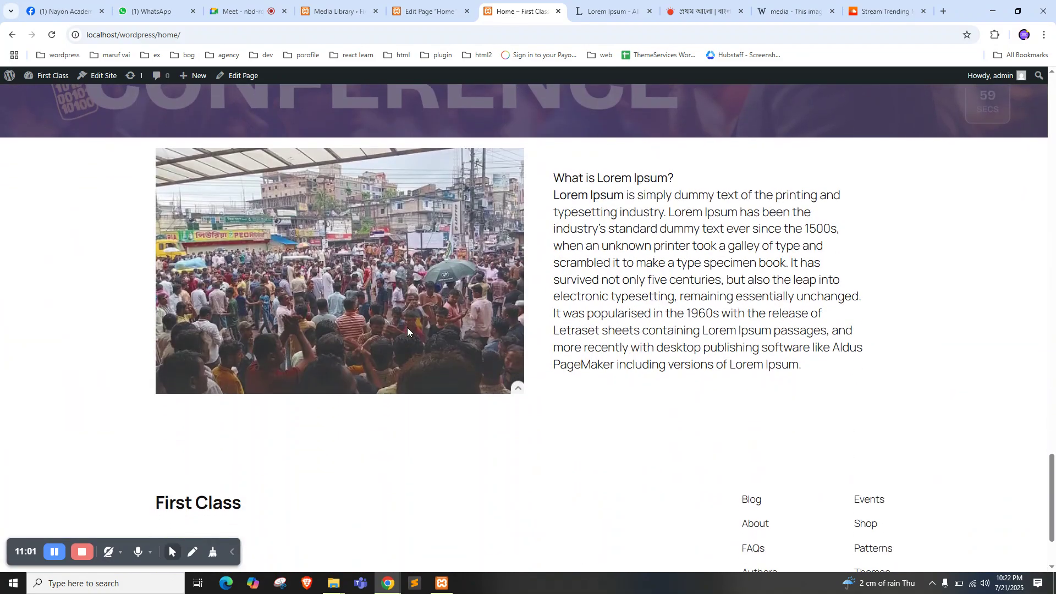
Compare the image gallery, the conference cover and the Media & Text block's paragraph on the live Home page
scroll(408, 328, up, 5)
scroll(410, 275, down, 1)
triple_click(414, 220)
scroll(530, 237, up, 15)
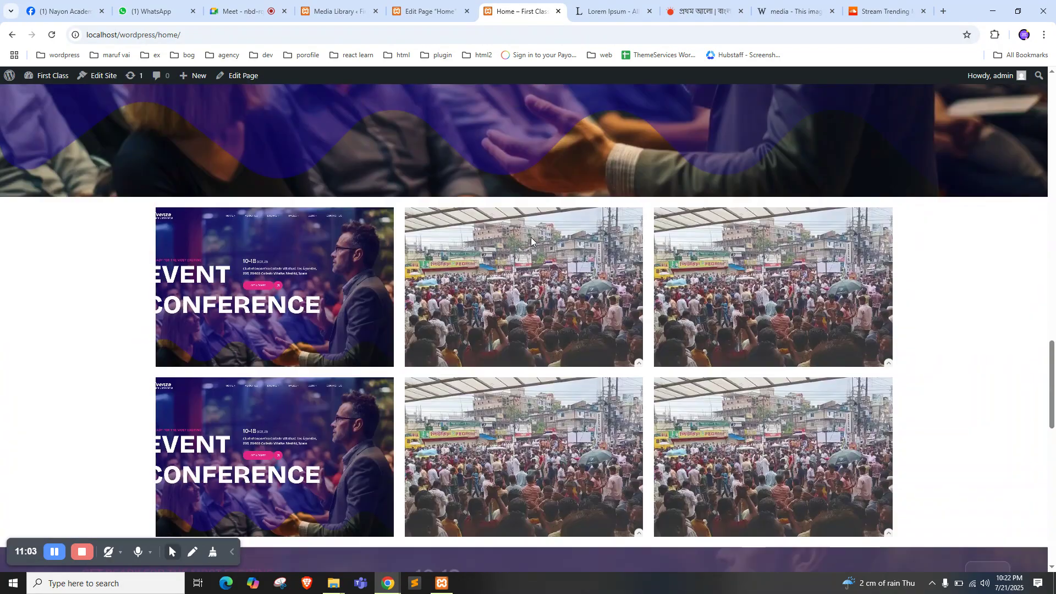
scroll(530, 236, down, 10)
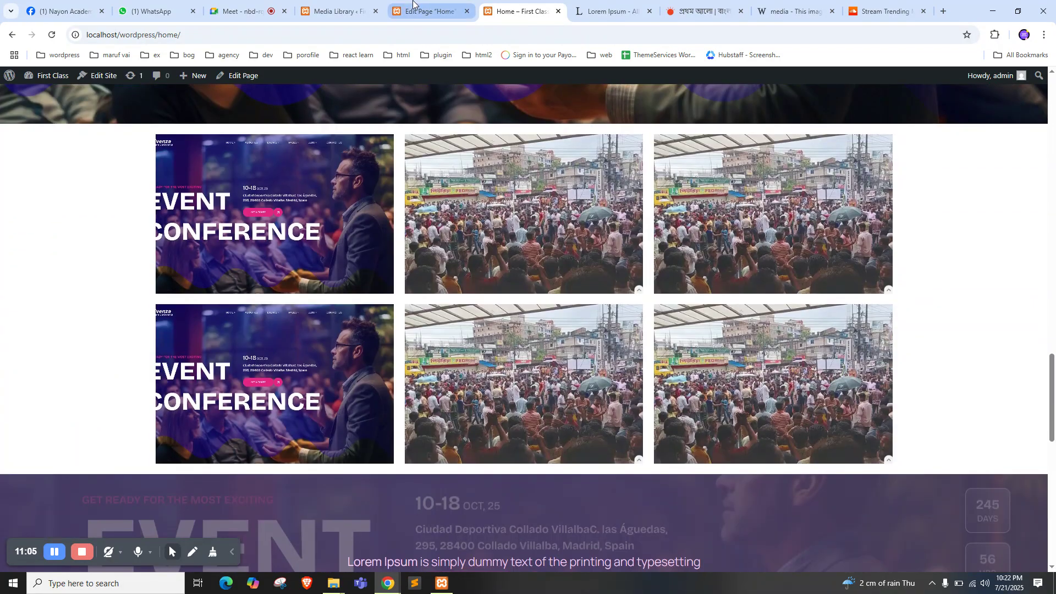
click(413, 7)
click(494, 7)
scroll(440, 359, down, 10)
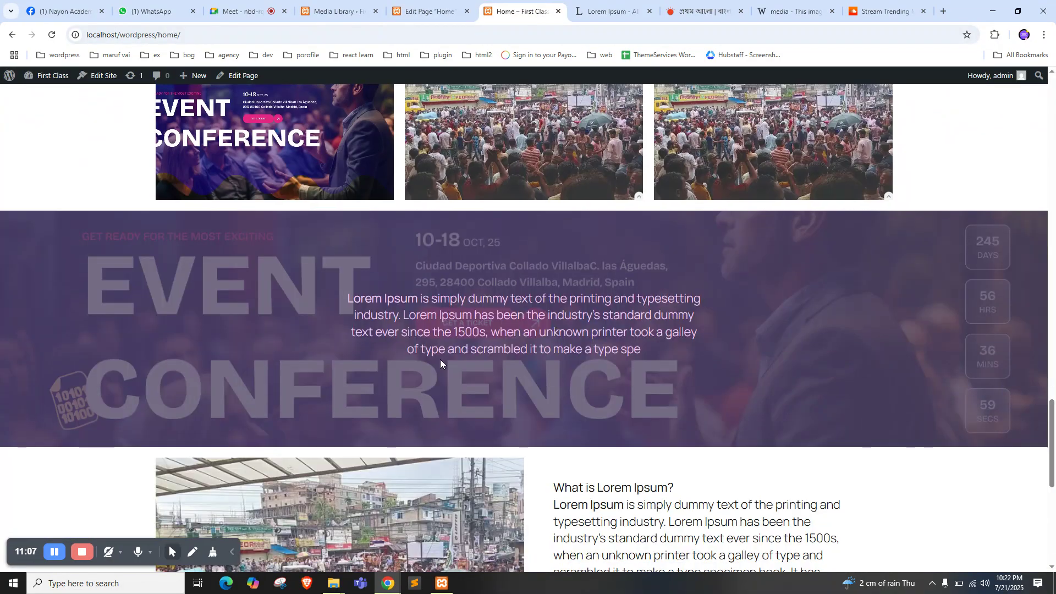
scroll(548, 331, up, 3)
drag(552, 241, 803, 429)
click(641, 337)
scroll(641, 337, up, 1)
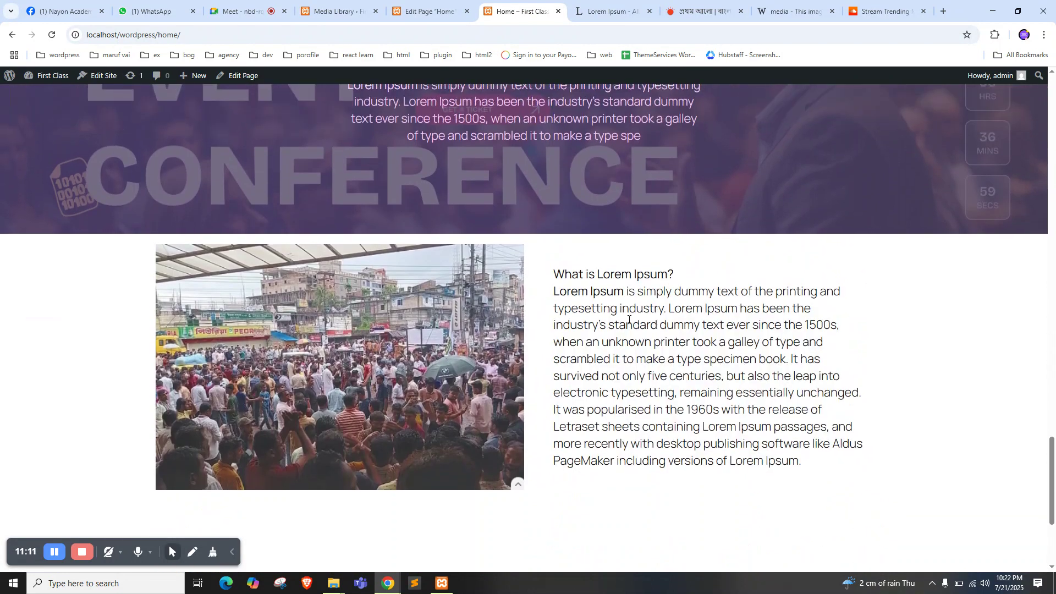
Return to the page editor and look through the Text, Media and Design categories of the block library
click(423, 10)
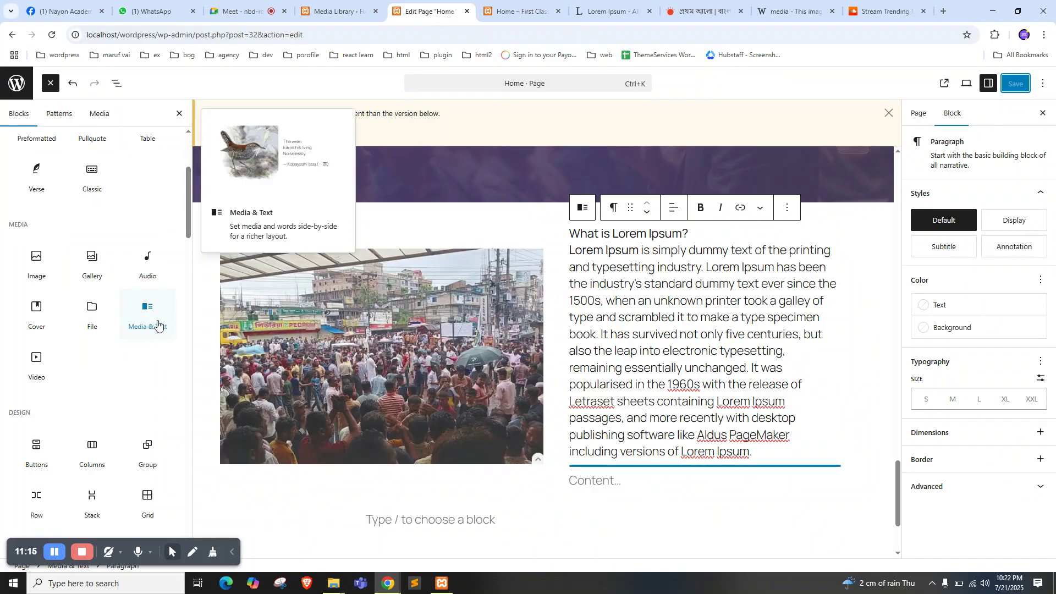
scroll(127, 286, up, 3)
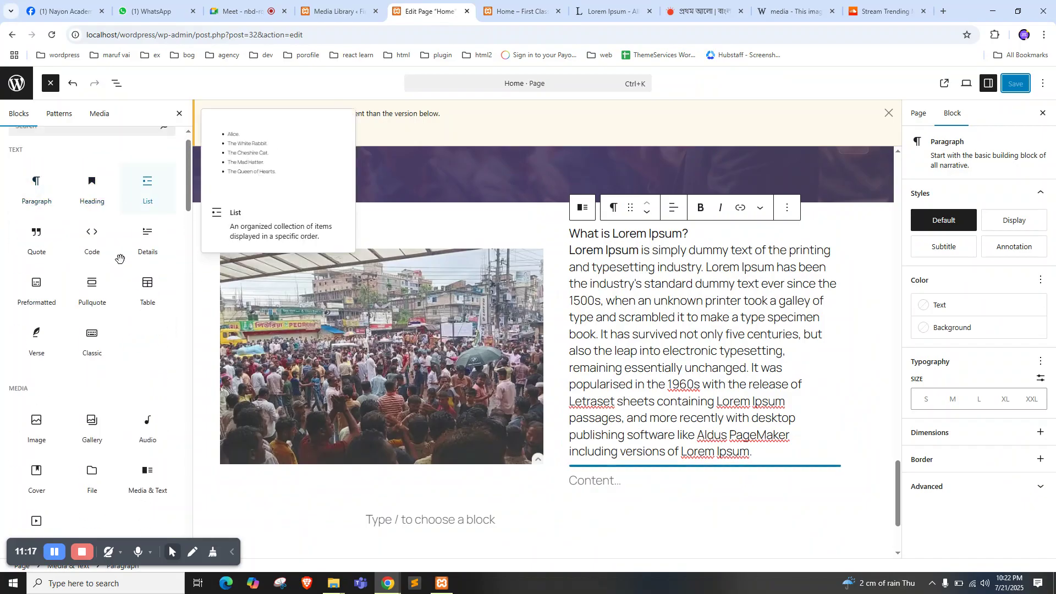
scroll(120, 258, down, 4)
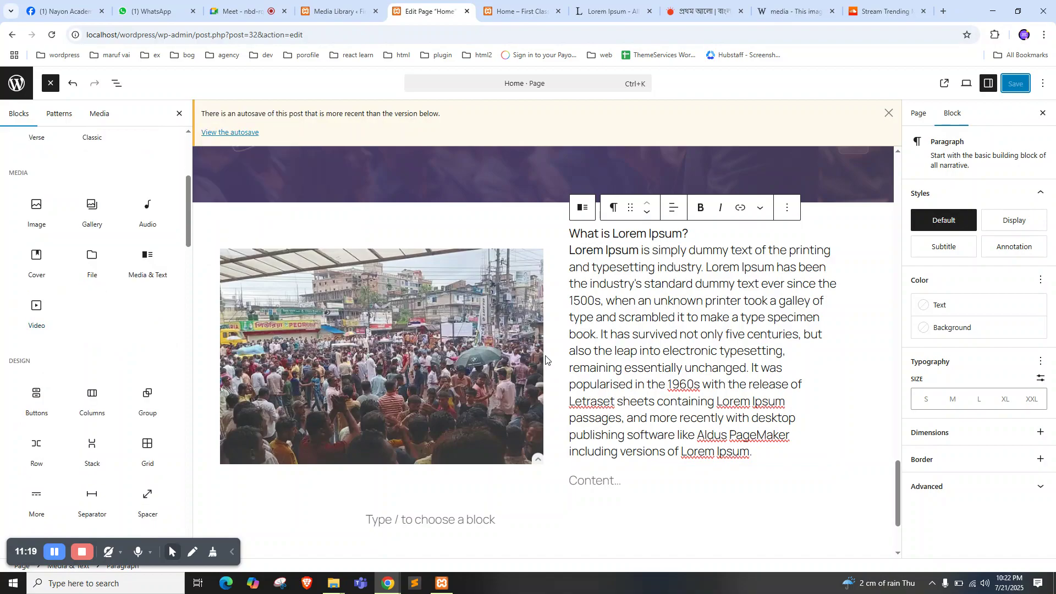
scroll(539, 352, down, 1)
scroll(538, 342, up, 1)
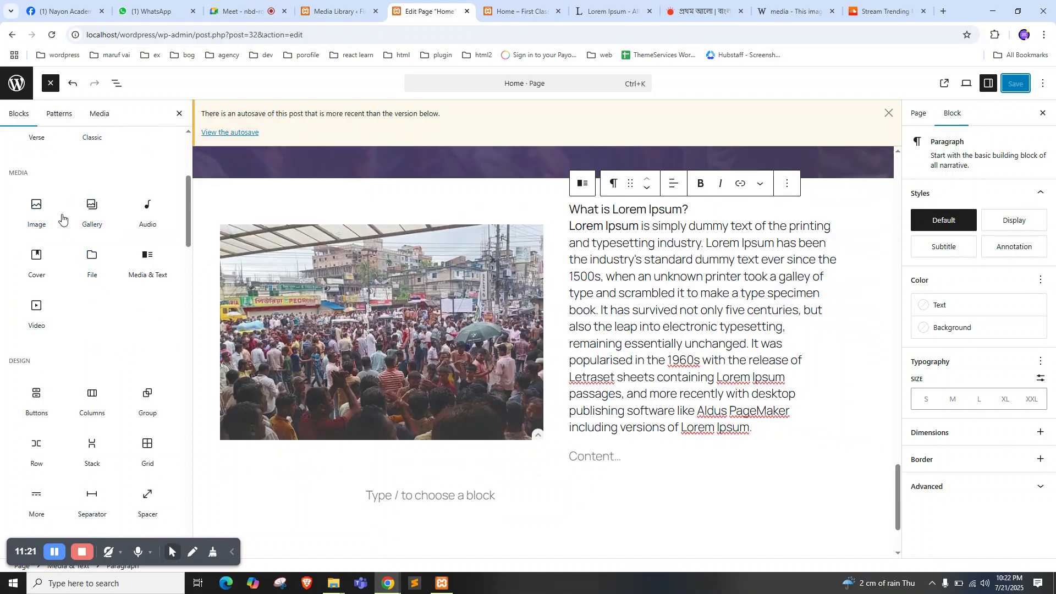
scroll(82, 280, down, 1)
scroll(437, 280, down, 2)
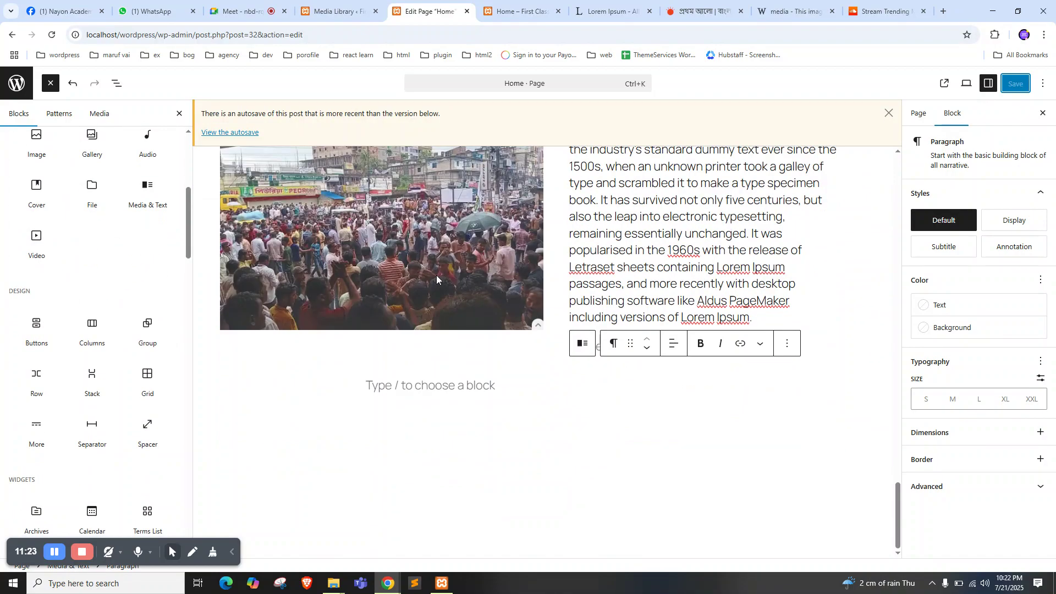
Insert a Buttons block below the Media & Text block and copy the full Lorem Ipsum paragraph from its content
click(415, 390)
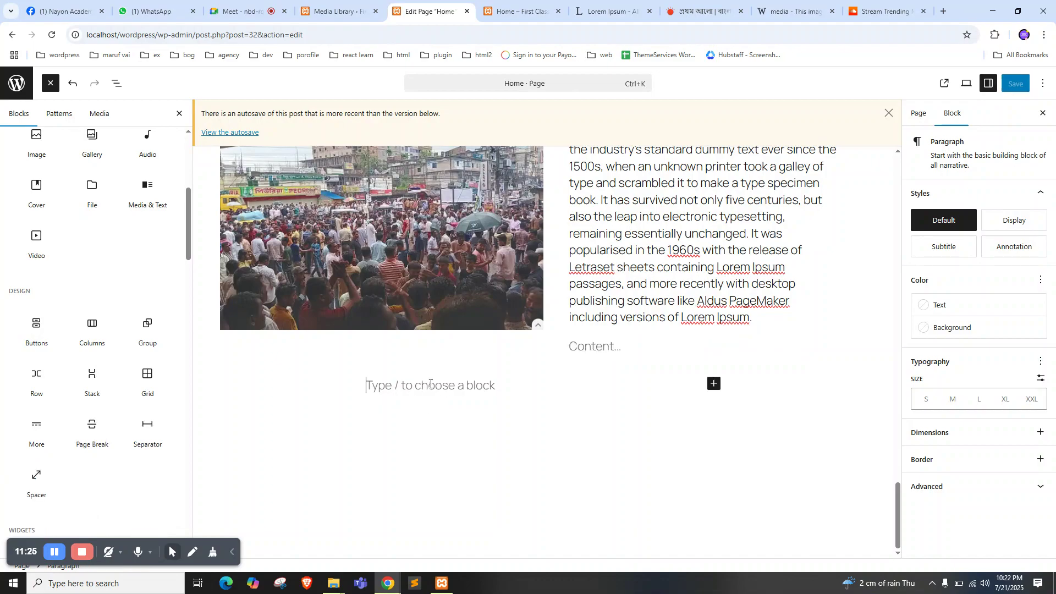
click(46, 340)
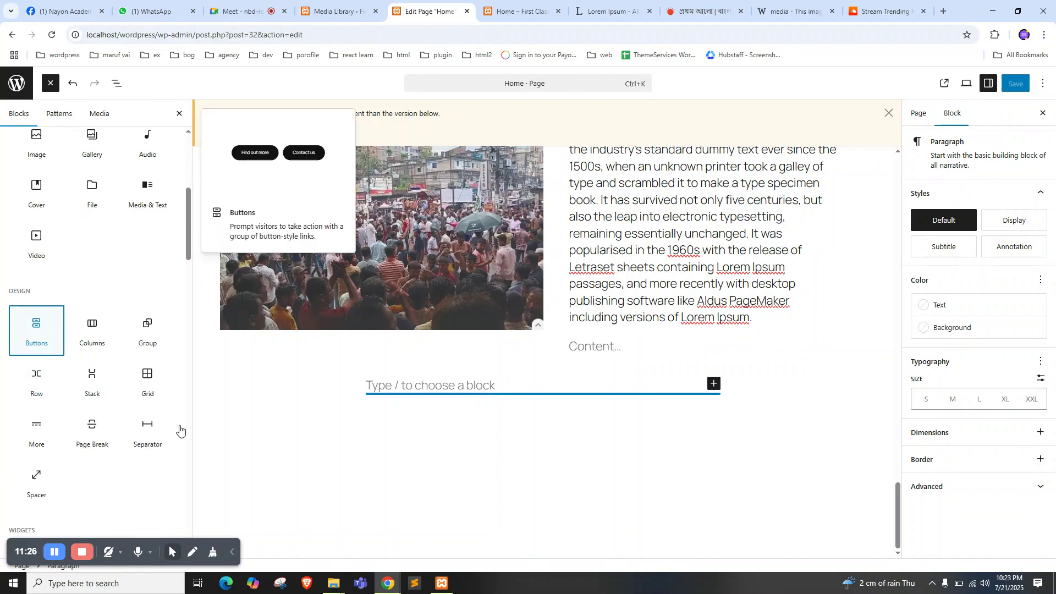
triple_click(624, 216)
key(ctrl+c)
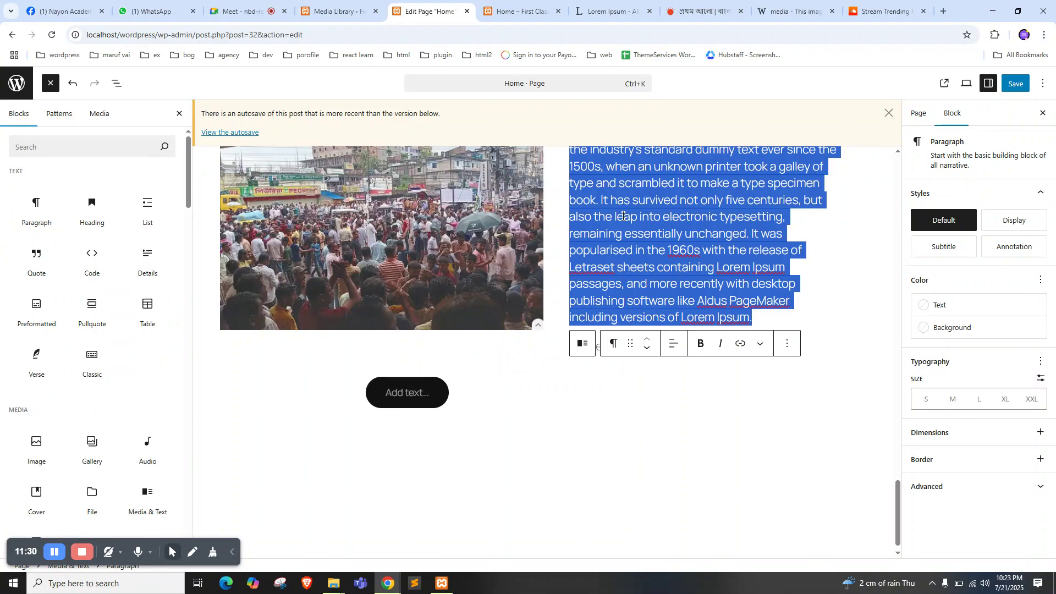
Delete the empty button and its Buttons block below the Media & Text block
click(448, 391)
click(657, 359)
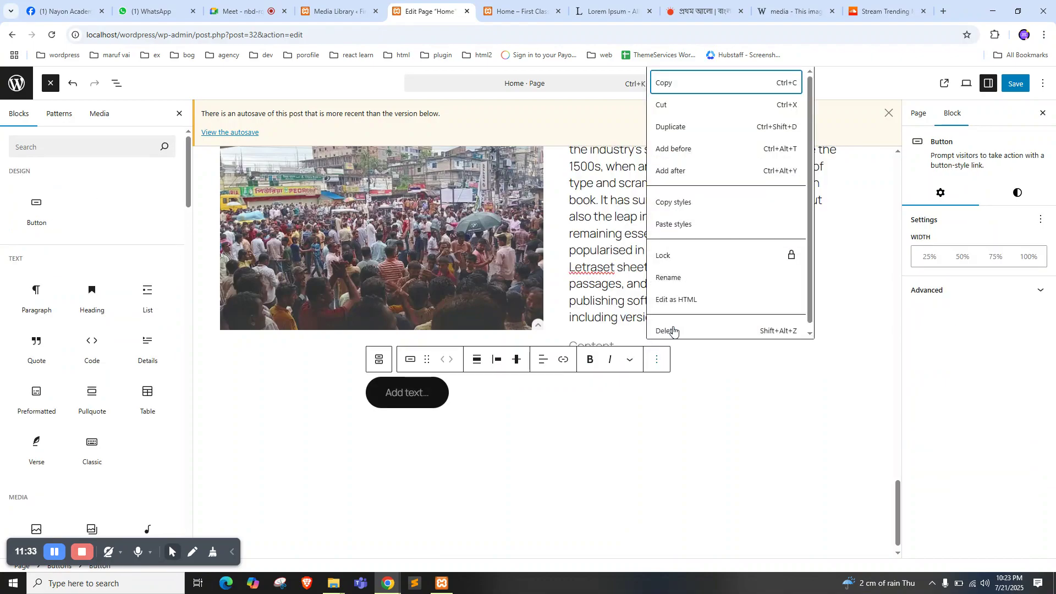
drag(667, 330, 670, 331)
click(666, 330)
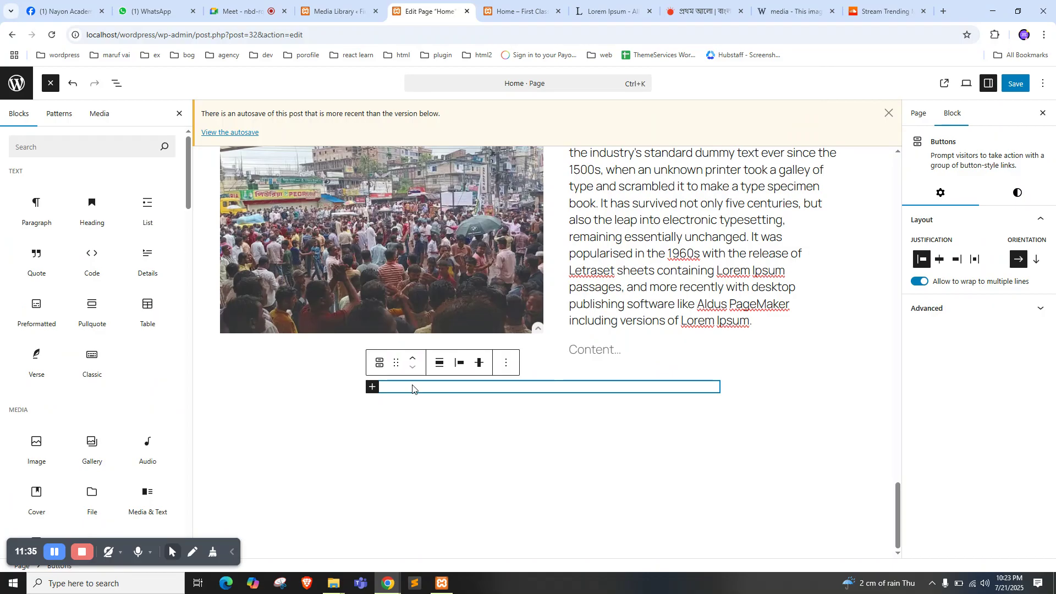
click(506, 363)
scroll(541, 326, down, 1)
click(529, 330)
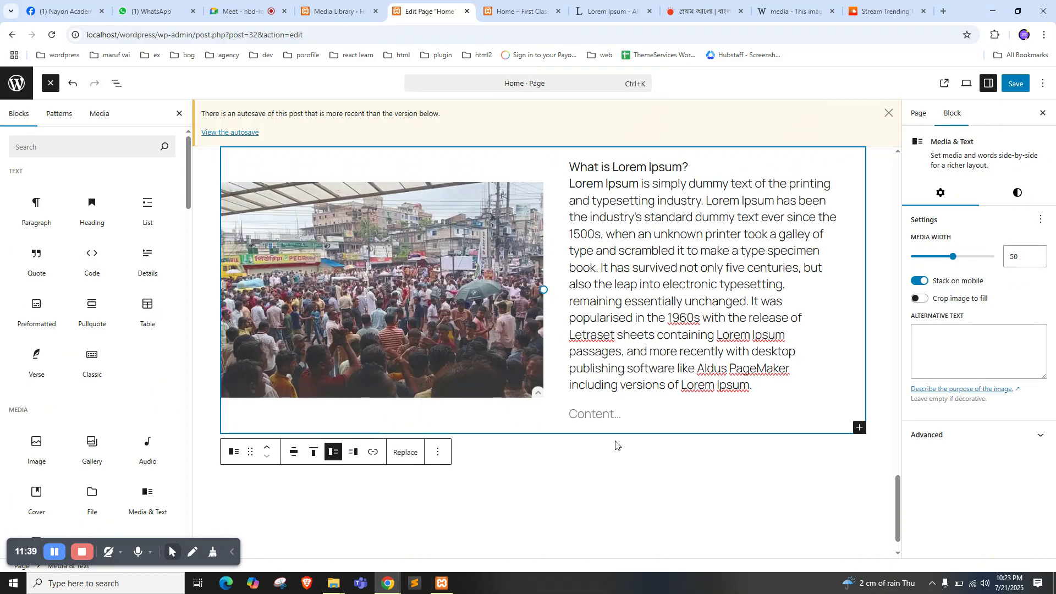
Paste the copied Lorem Ipsum paragraph as a new paragraph block below the Media & Text block
scroll(507, 451, down, 1)
click(503, 435)
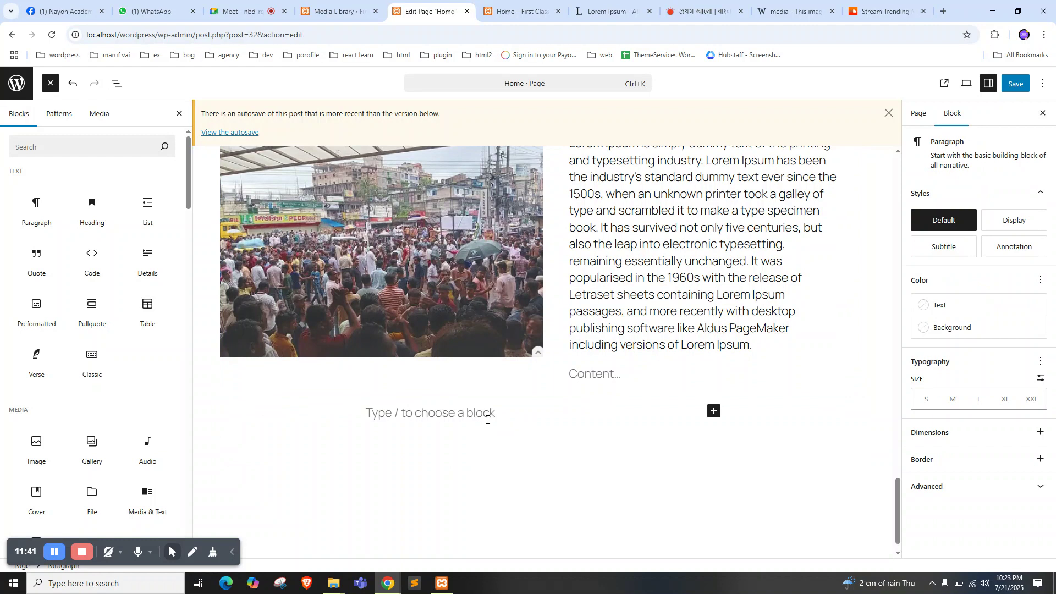
key(ctrl+v)
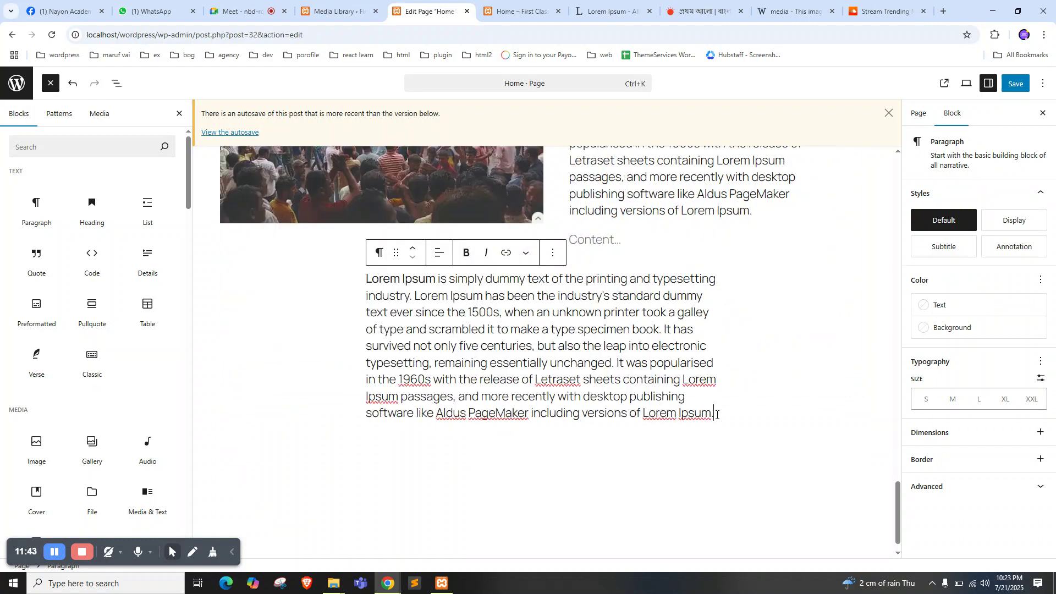
Insert a Buttons block below the pasted Lorem Ipsum paragraph and place the cursor in its button's label
key(Return)
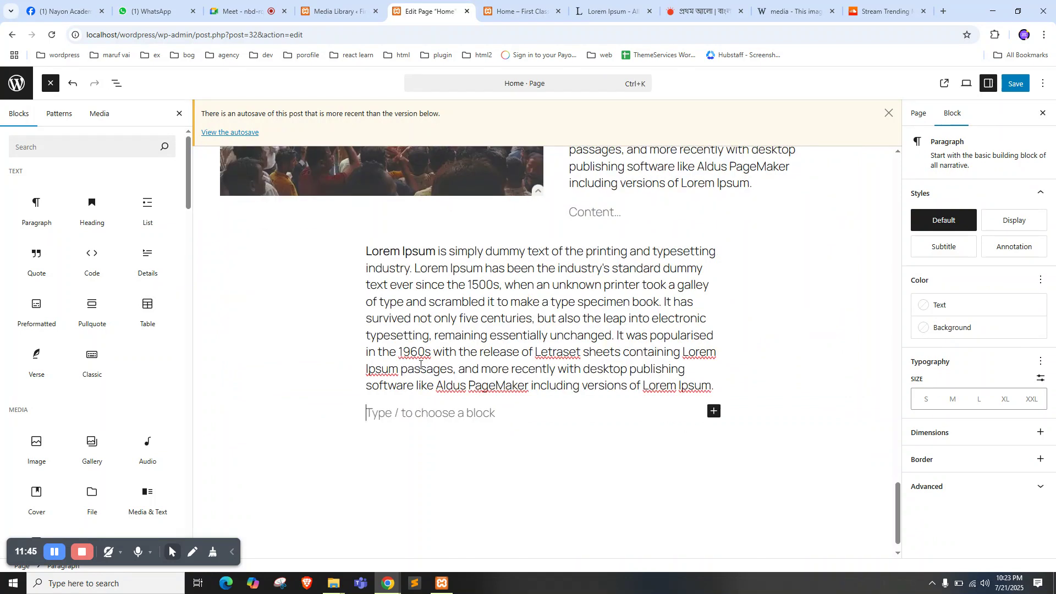
scroll(49, 418, down, 3)
drag(55, 447, 357, 437)
drag(423, 420, 418, 420)
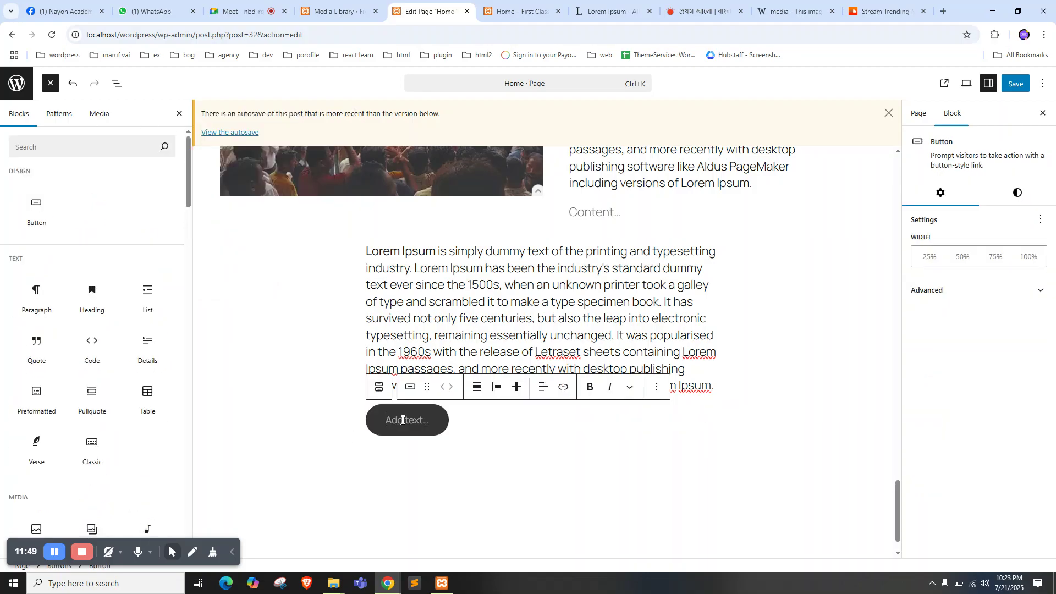
text(read more)
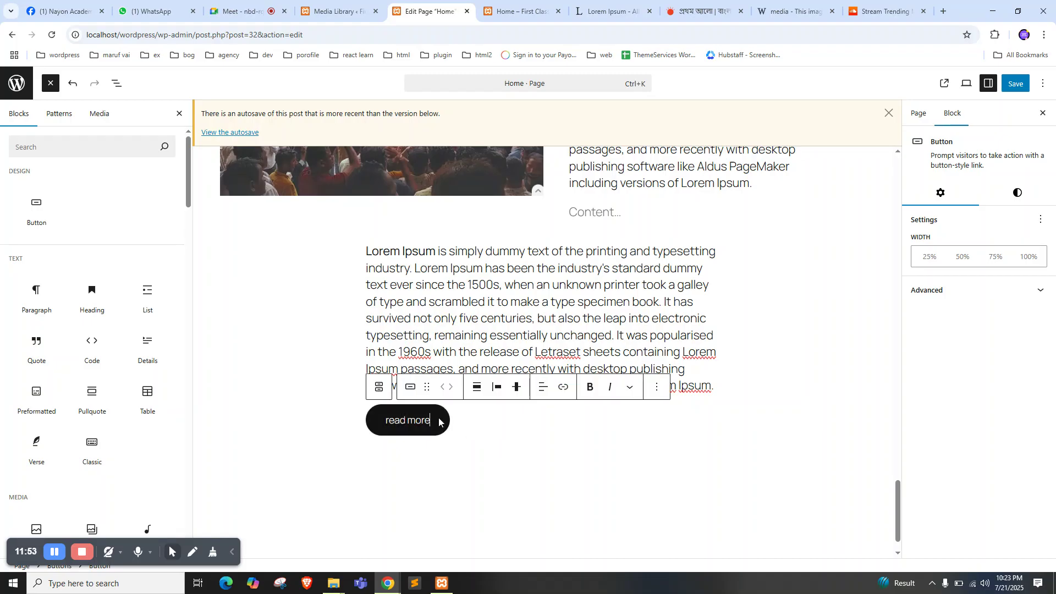
click(566, 387)
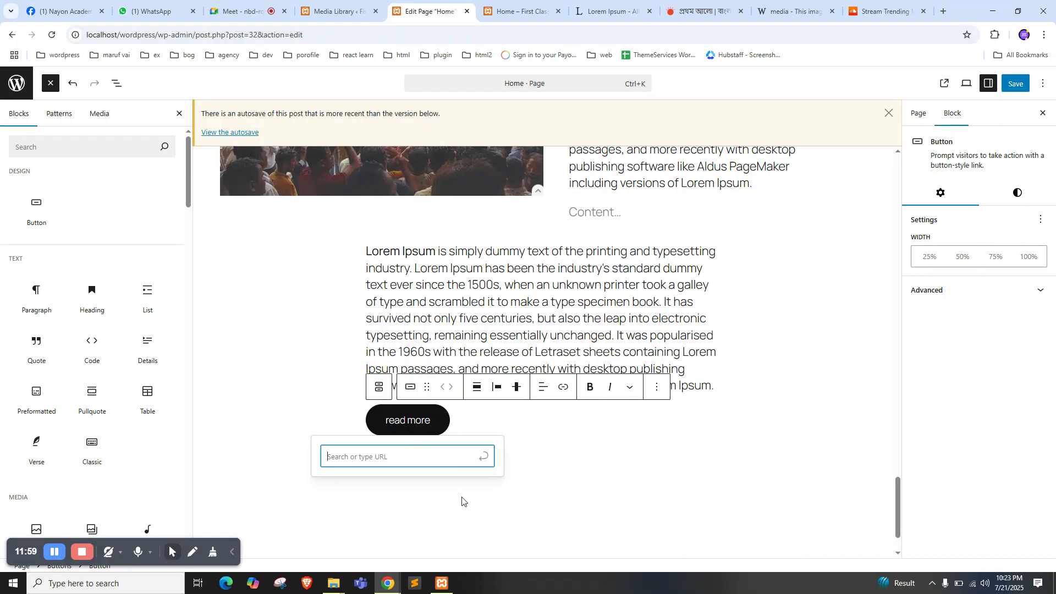
click(682, 12)
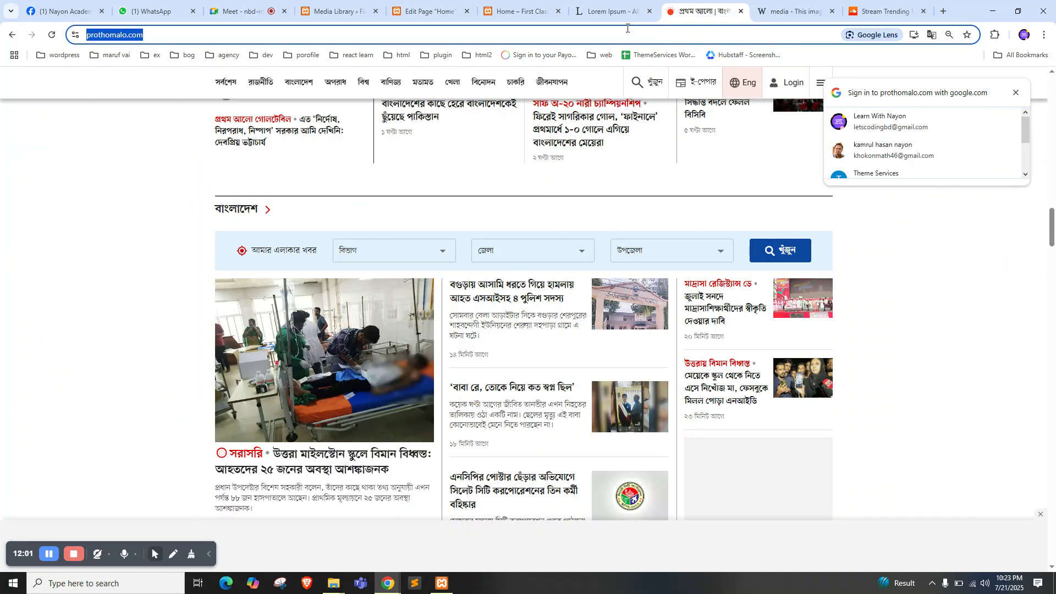
click(424, 11)
text(https://www.prothomalo.com/)
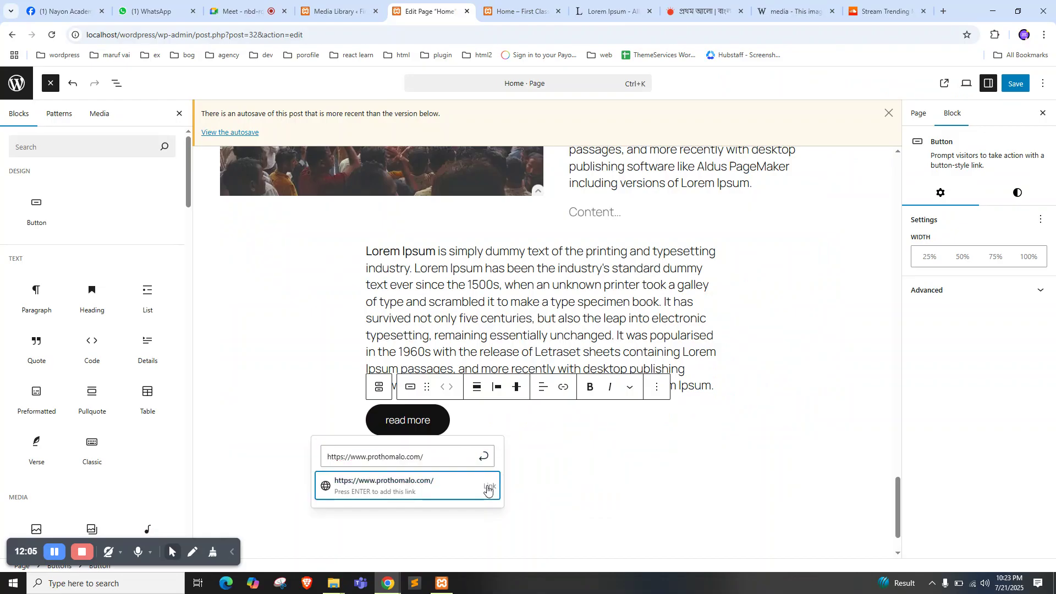
click(488, 489)
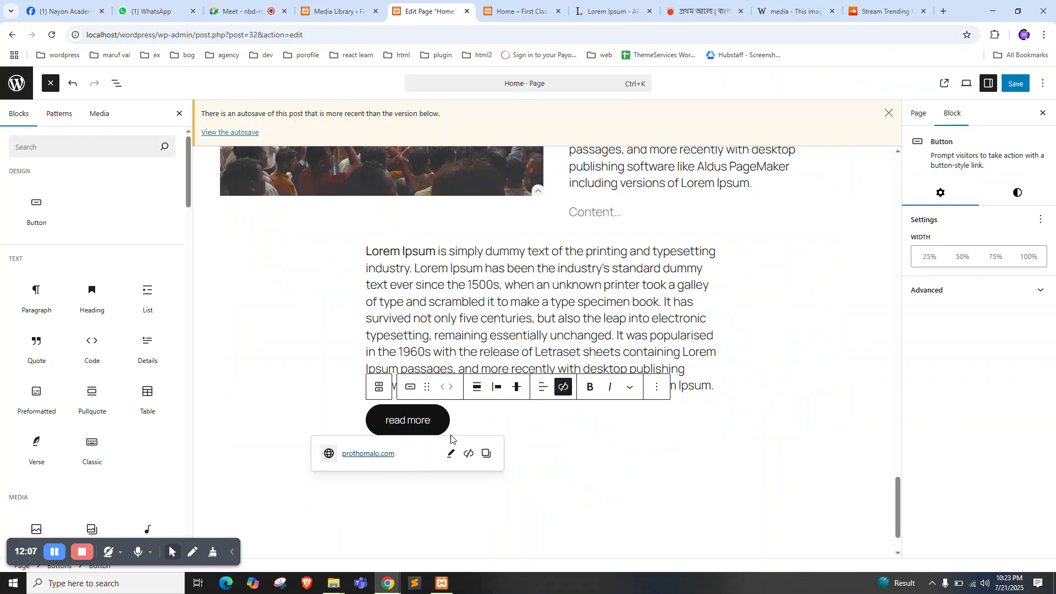
key(Escape)
key(ctrl+s)
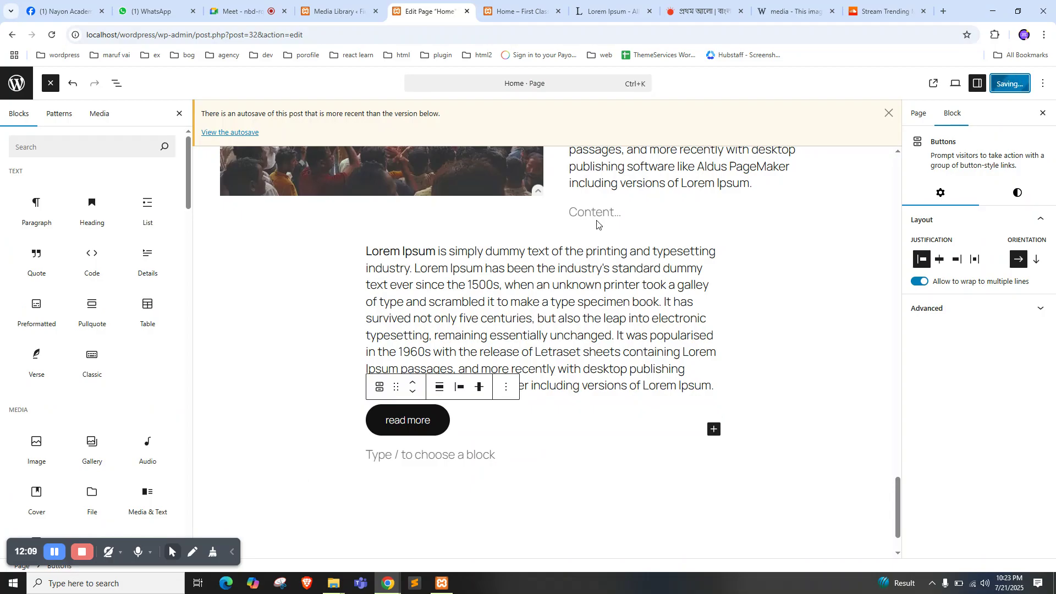
Reload the live Home page, test the read more button's link, and return to the Home page
key(ctrl+Tab)
right_click(4, 226)
click(33, 268)
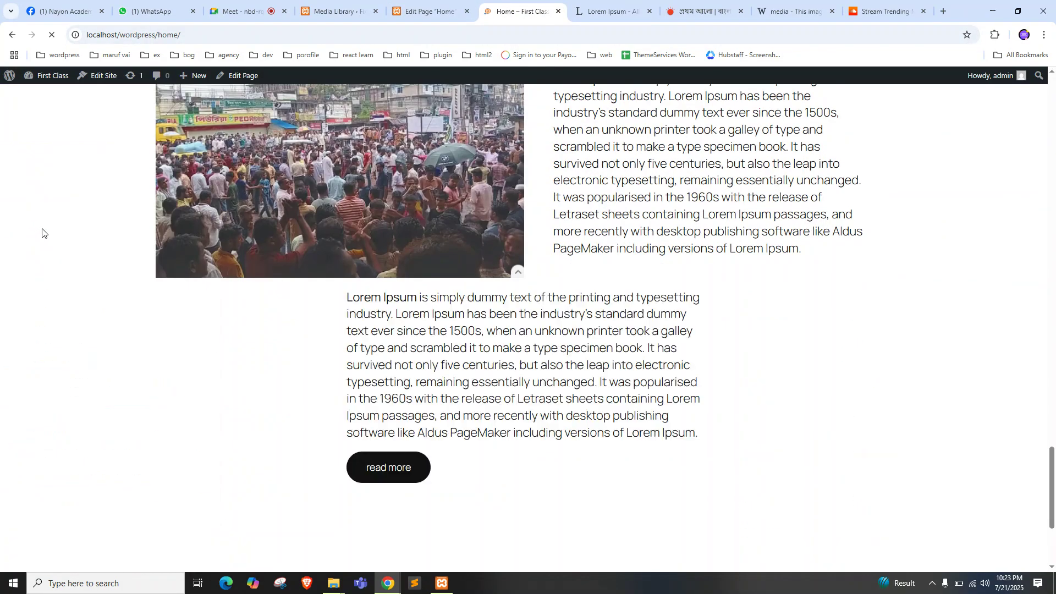
scroll(426, 361, down, 1)
scroll(394, 357, up, 1)
scroll(394, 352, down, 2)
click(394, 352)
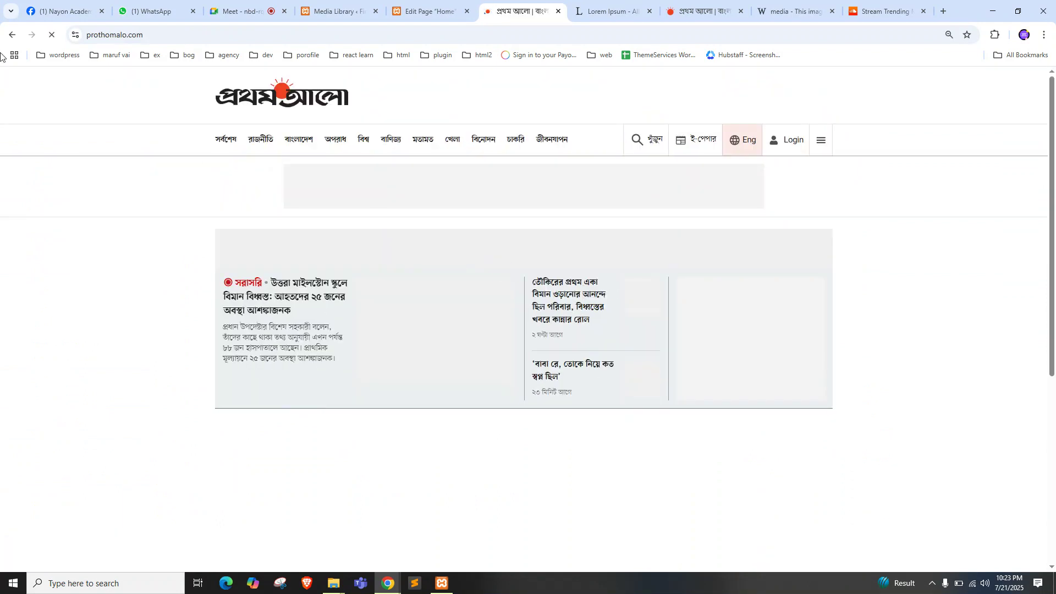
click(11, 34)
scroll(418, 374, up, 1)
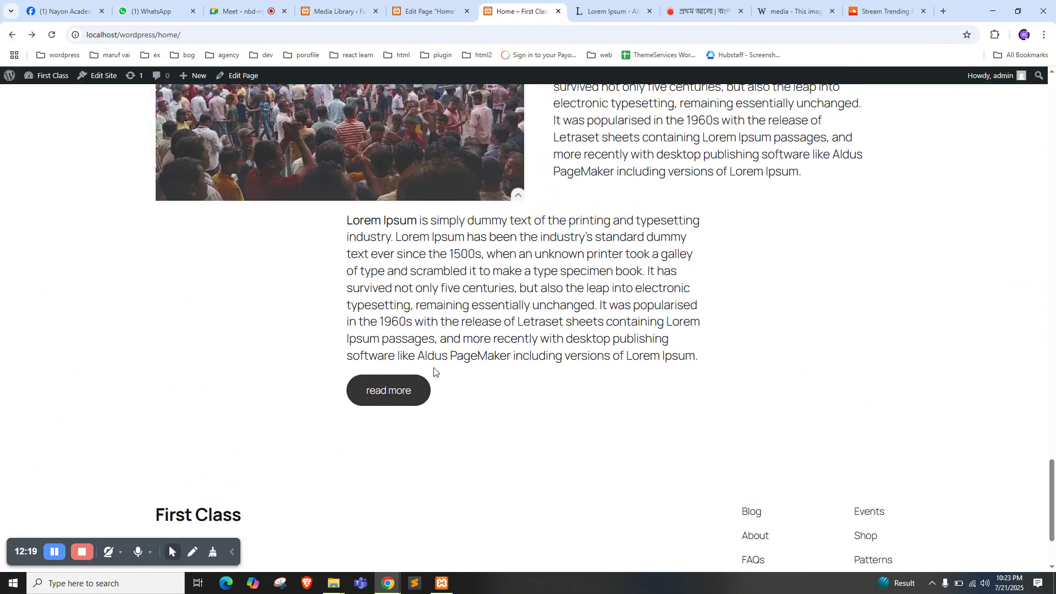
Set the read more button's background color to the theme color Accent 3 in the page editor
click(429, 10)
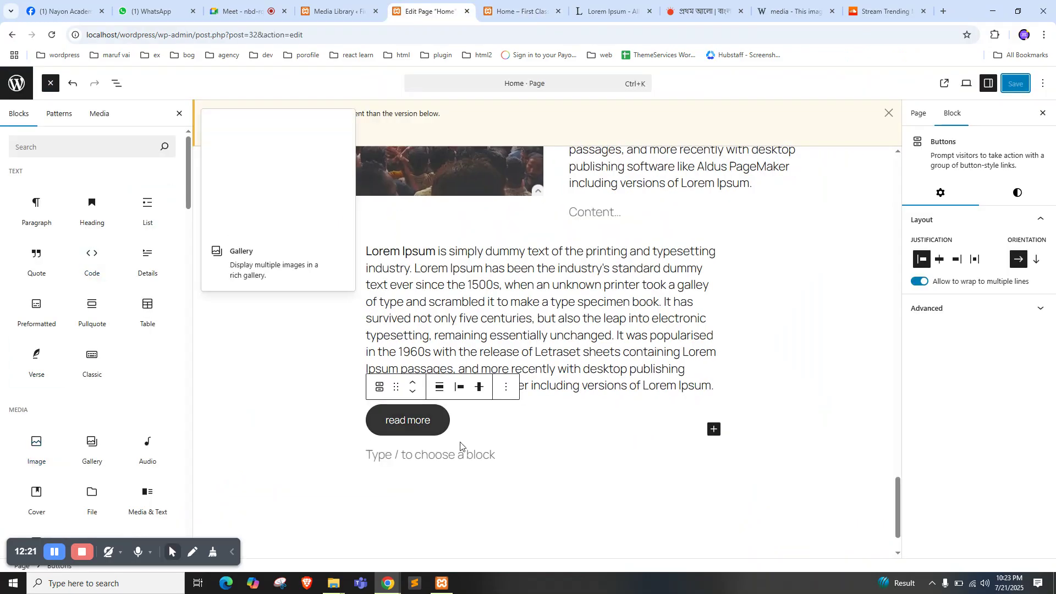
click(448, 420)
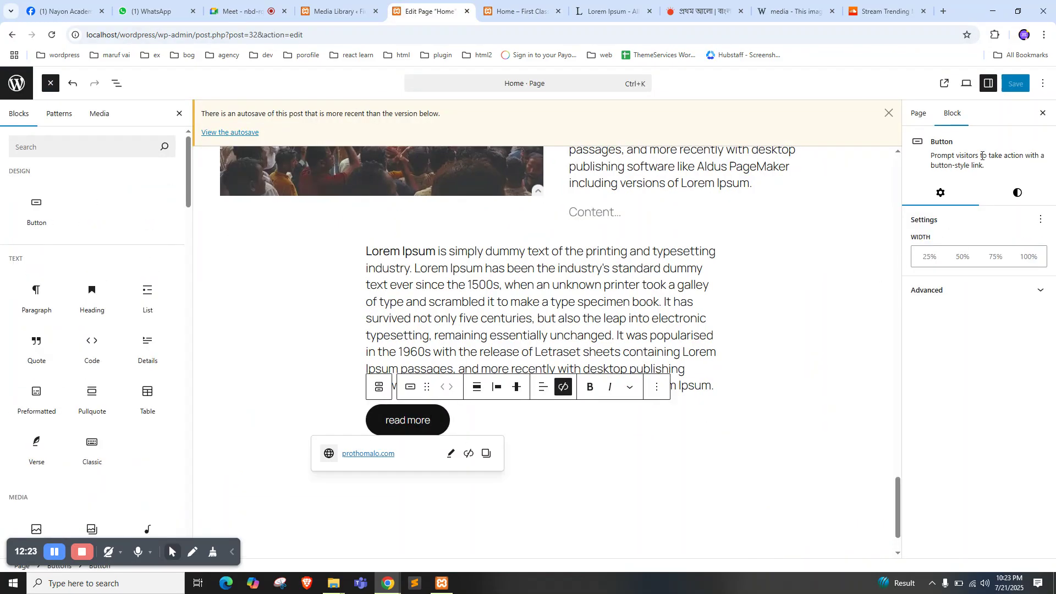
click(947, 290)
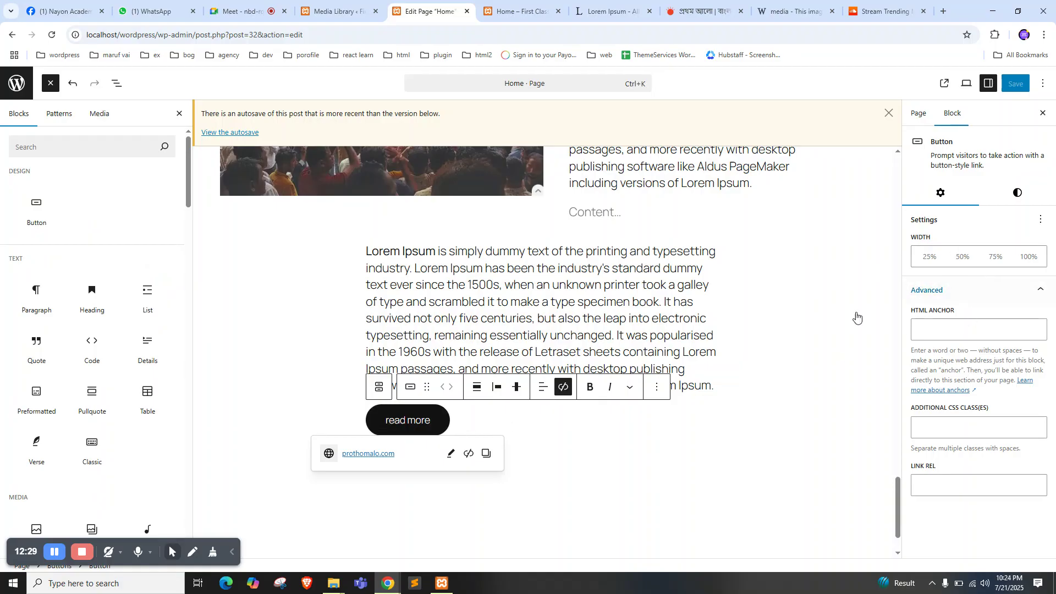
click(1012, 193)
scroll(958, 329, down, 1)
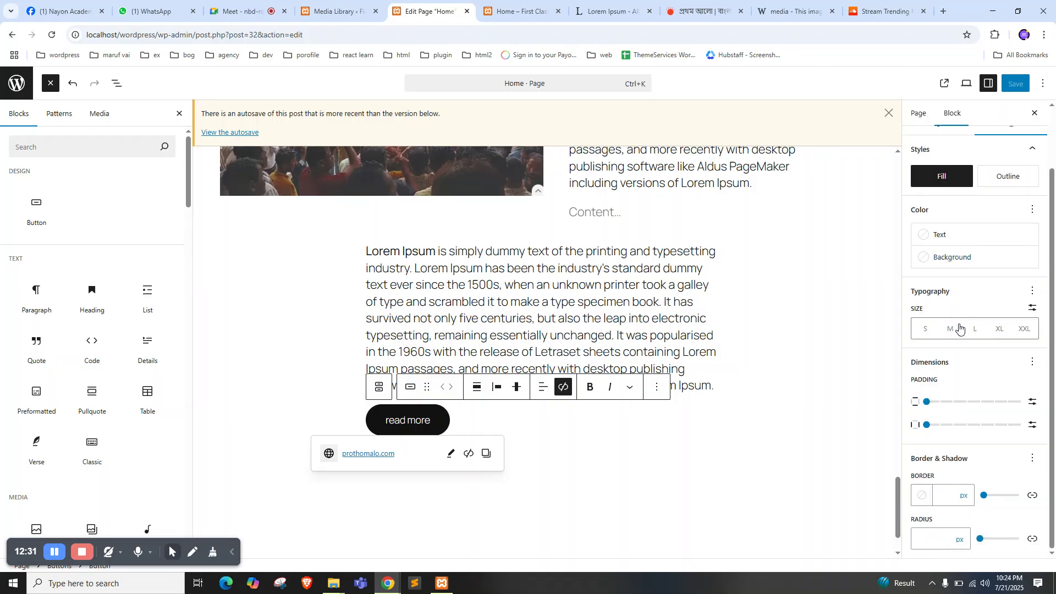
click(956, 267)
click(853, 382)
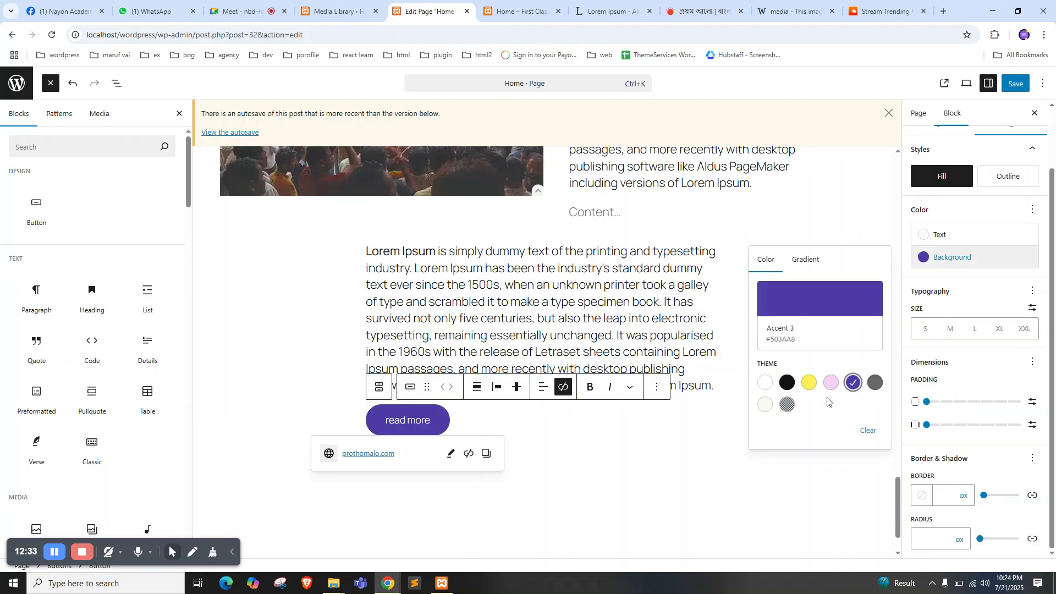
click(977, 368)
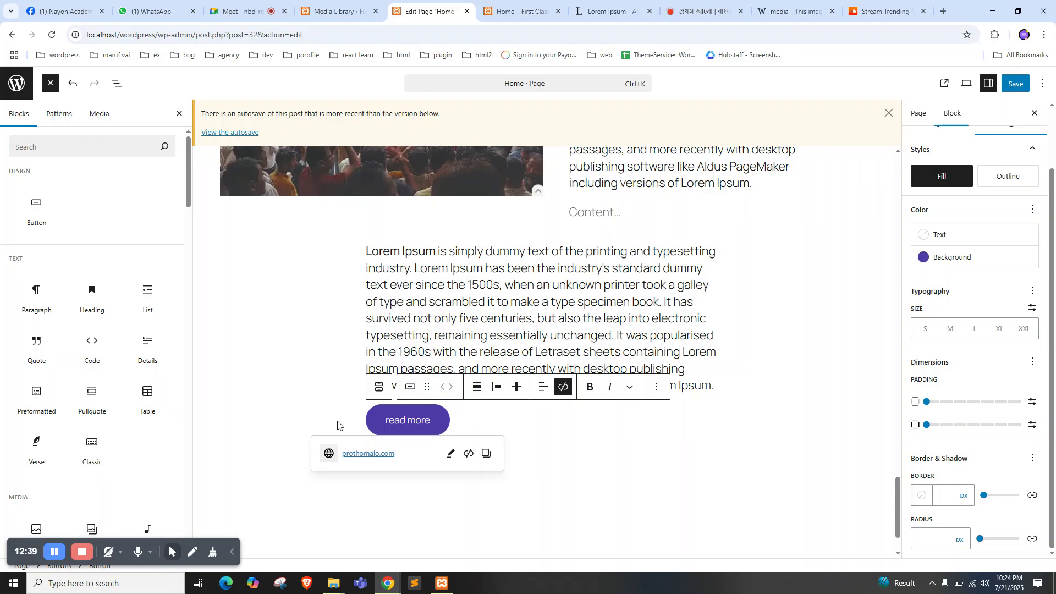
Apply the Outline style to the read more button, clear its background color, and save the page
mouse_move(999, 175)
click(1004, 180)
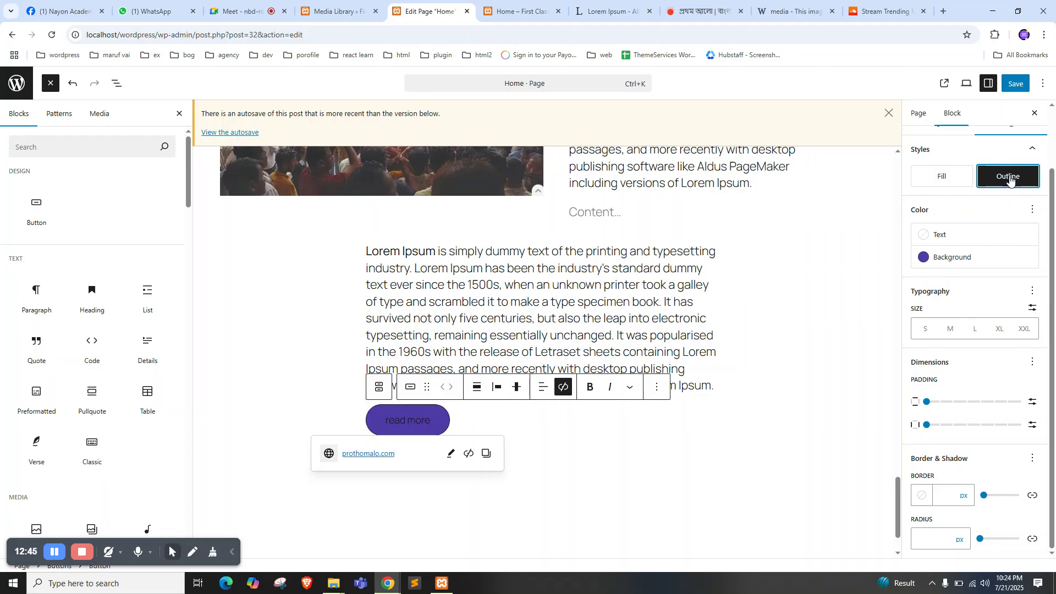
click(951, 257)
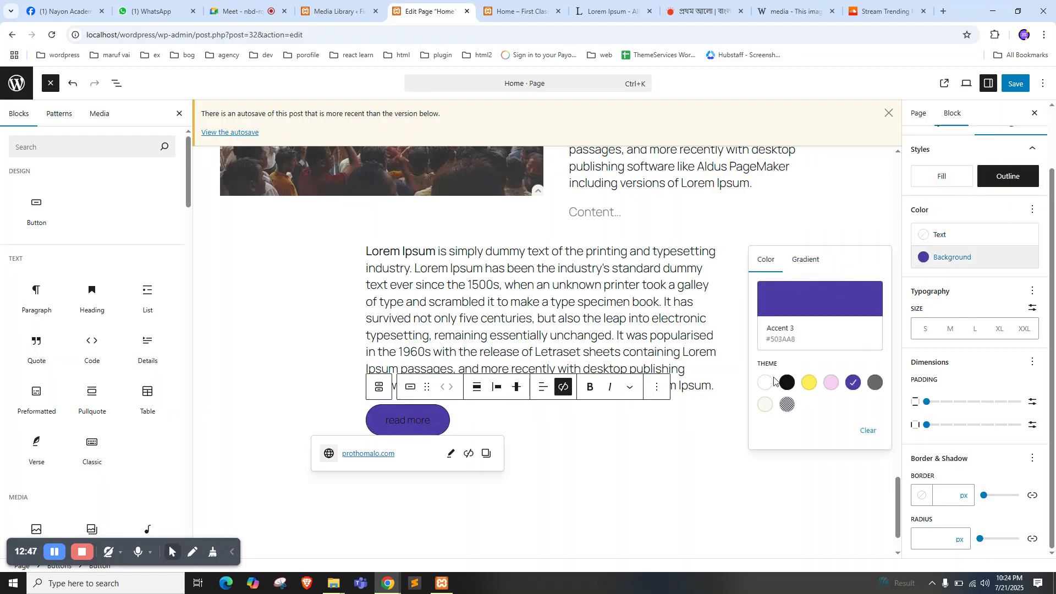
click(864, 431)
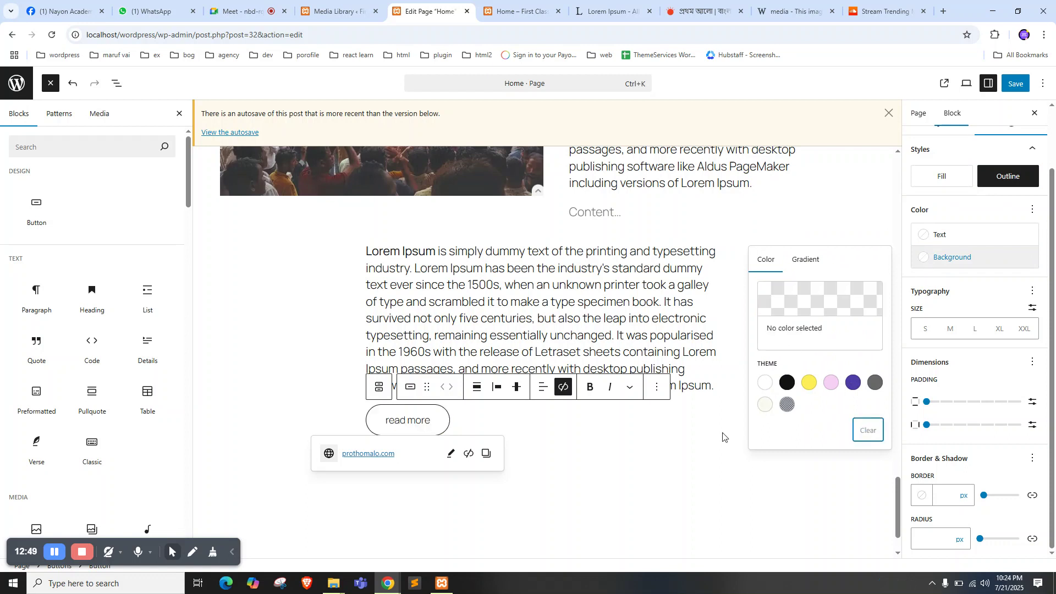
click(382, 416)
click(1016, 84)
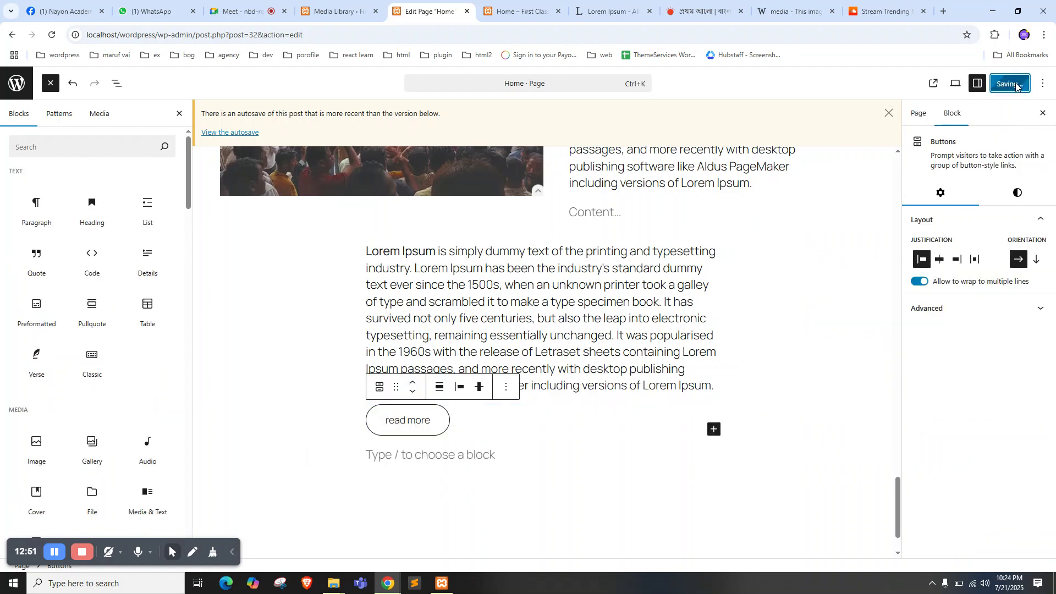
Reload the live Home page and test the link of the outlined read more button
click(482, 15)
right_click(23, 208)
click(43, 240)
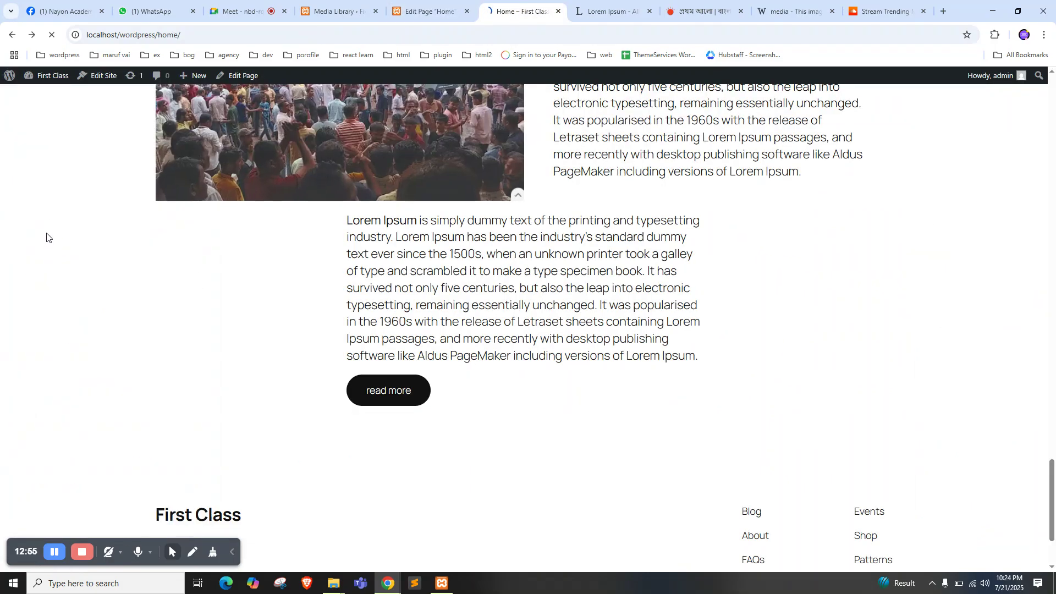
scroll(267, 251, down, 2)
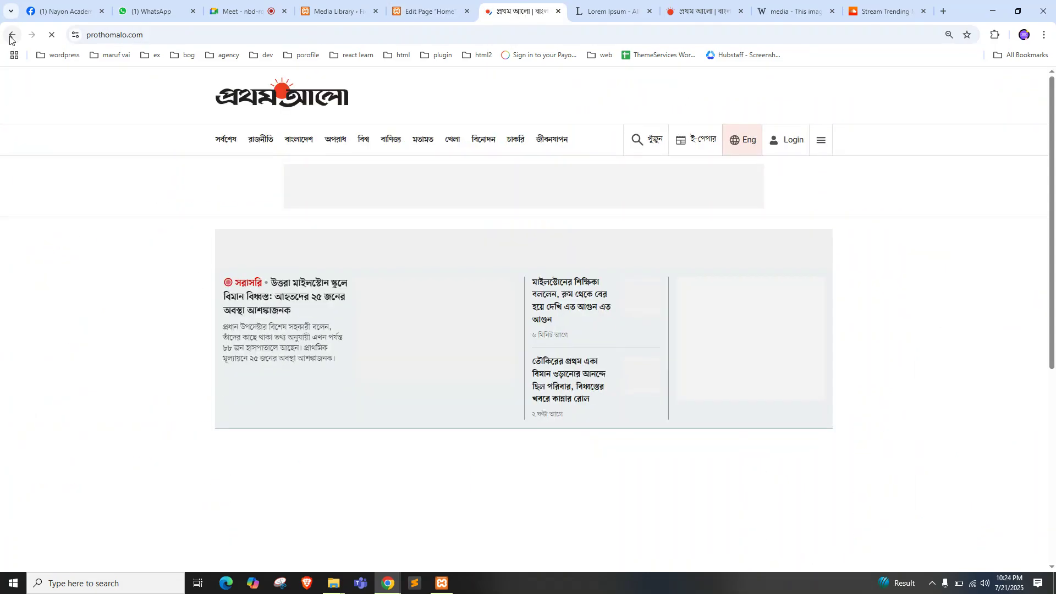
Return to the Home page editor and examine the Text, Media and Design blocks available in the block library
click(424, 11)
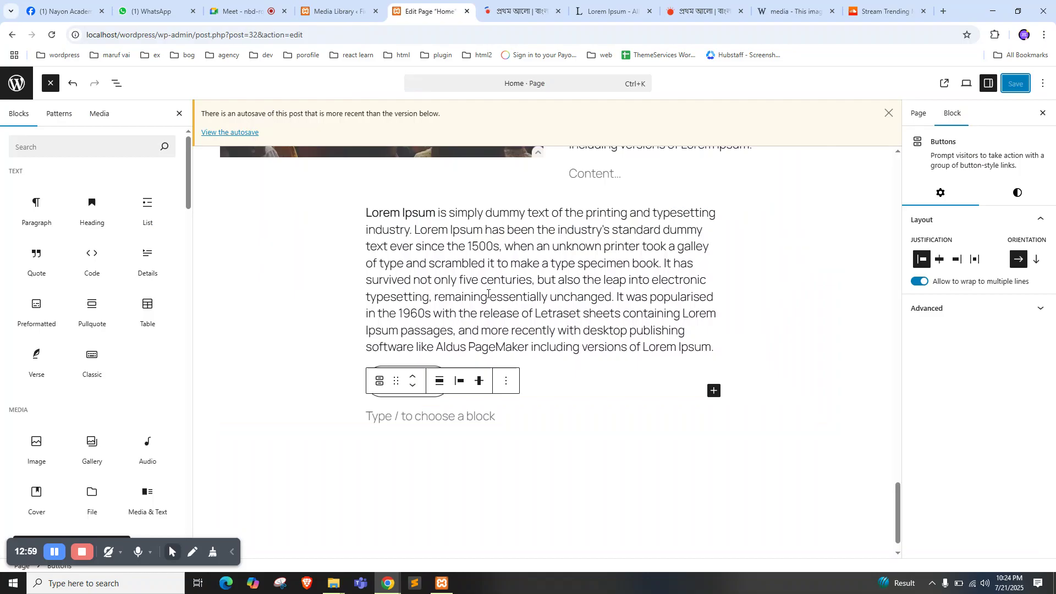
scroll(77, 419, down, 5)
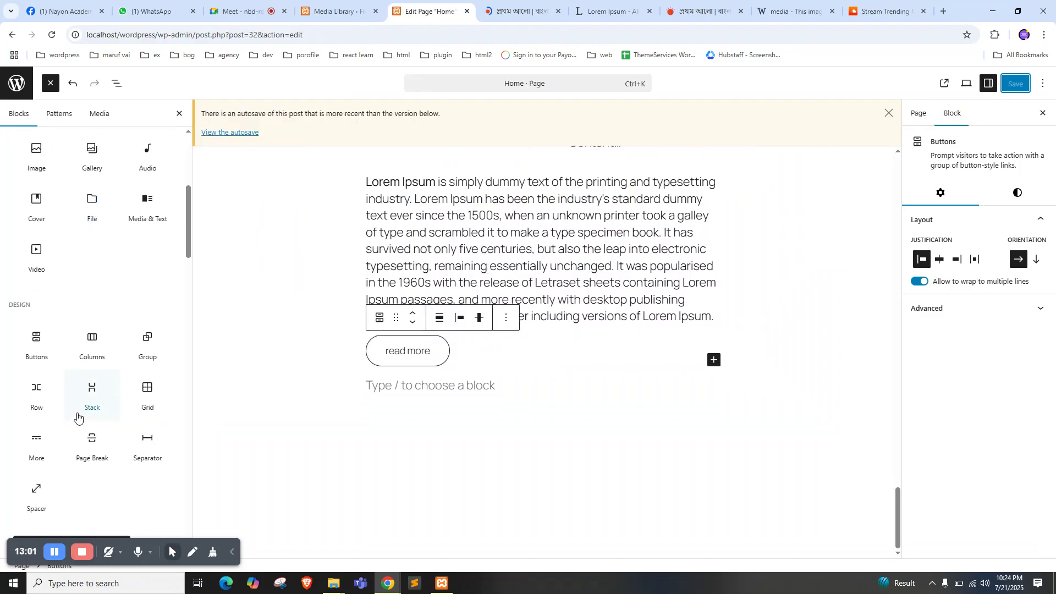
scroll(77, 419, down, 1)
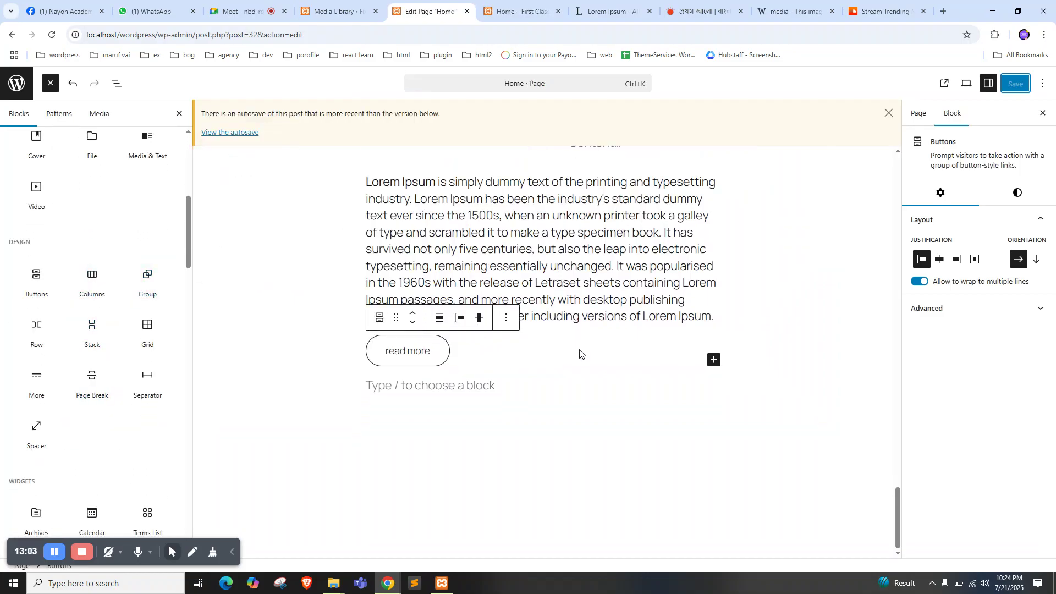
click(476, 389)
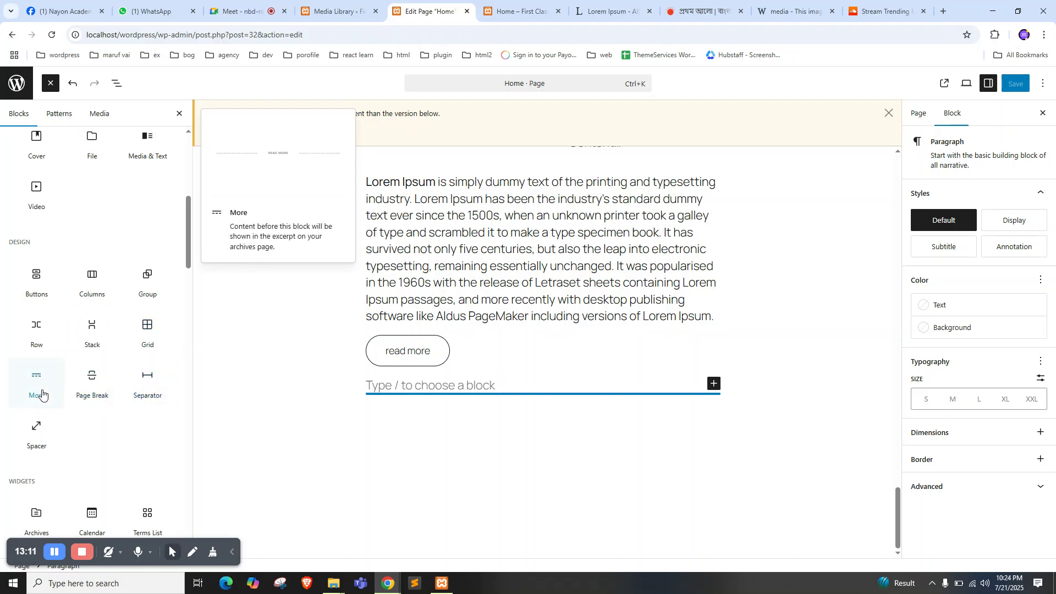
scroll(37, 389, down, 1)
scroll(39, 385, up, 4)
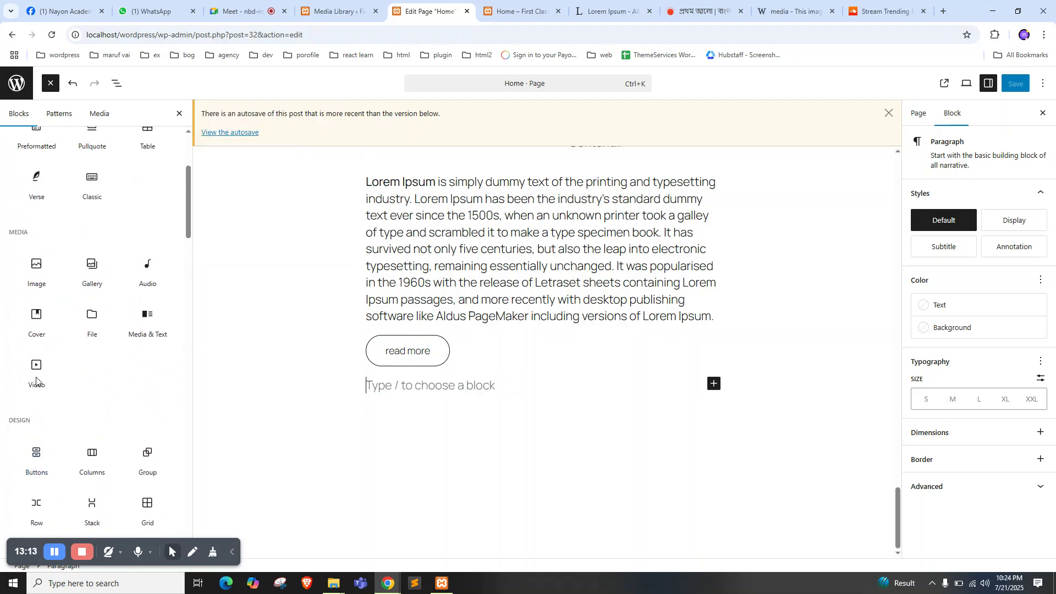
scroll(36, 379, up, 3)
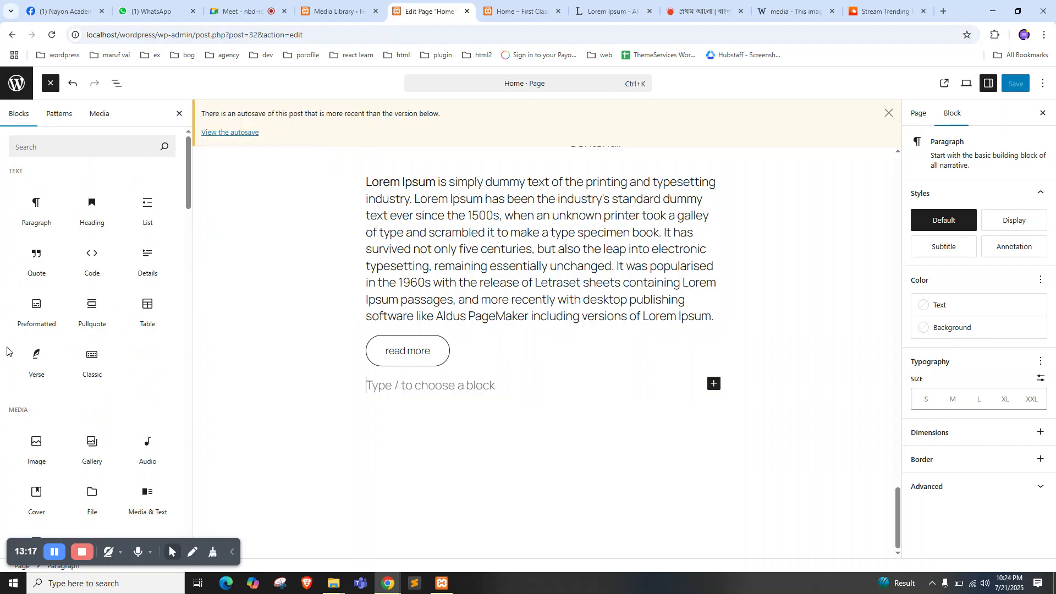
scroll(7, 351, down, 5)
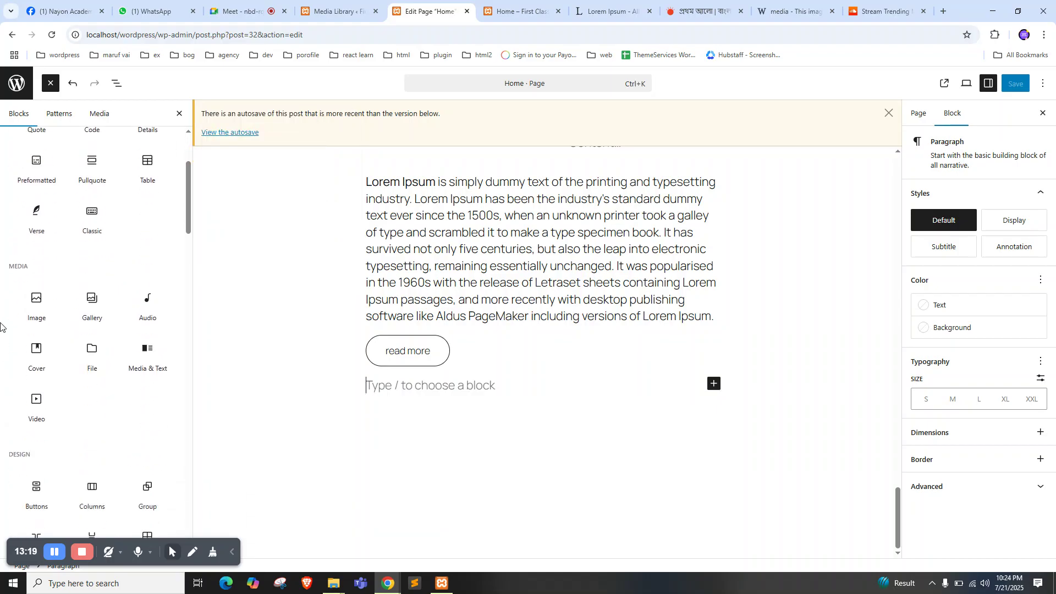
scroll(3, 327, down, 4)
scroll(16, 316, up, 5)
Switch to the Google Meet call, look through the participant list, and return to the Home page editor
click(243, 11)
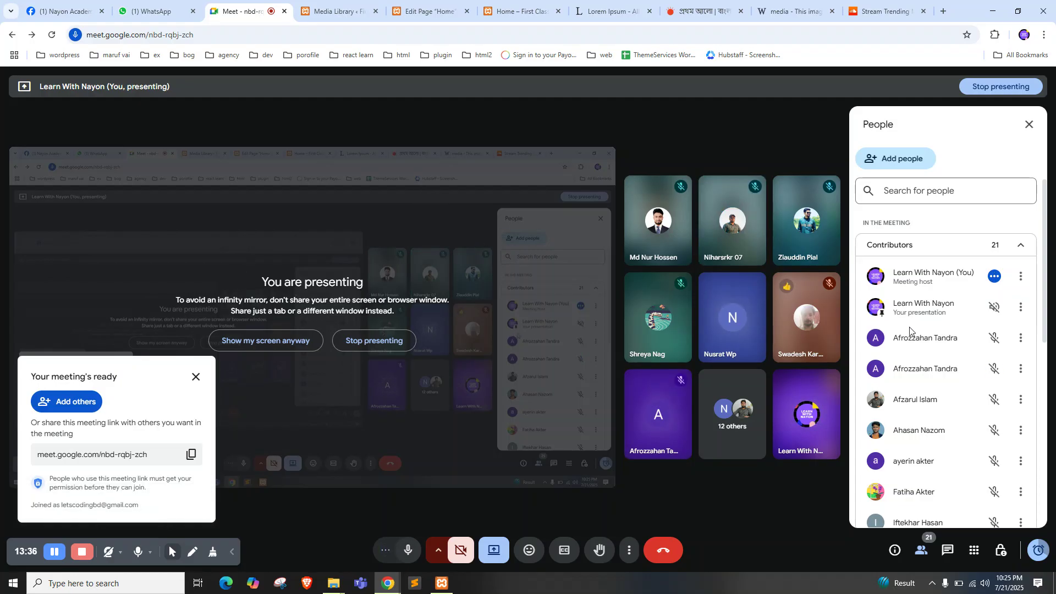
scroll(927, 337, down, 4)
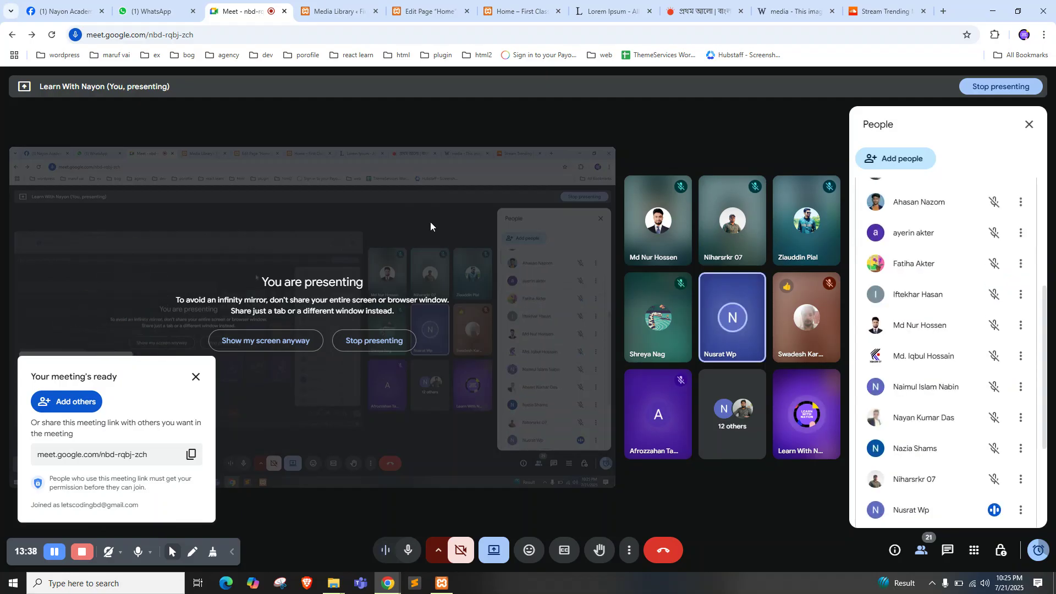
click(337, 10)
click(417, 4)
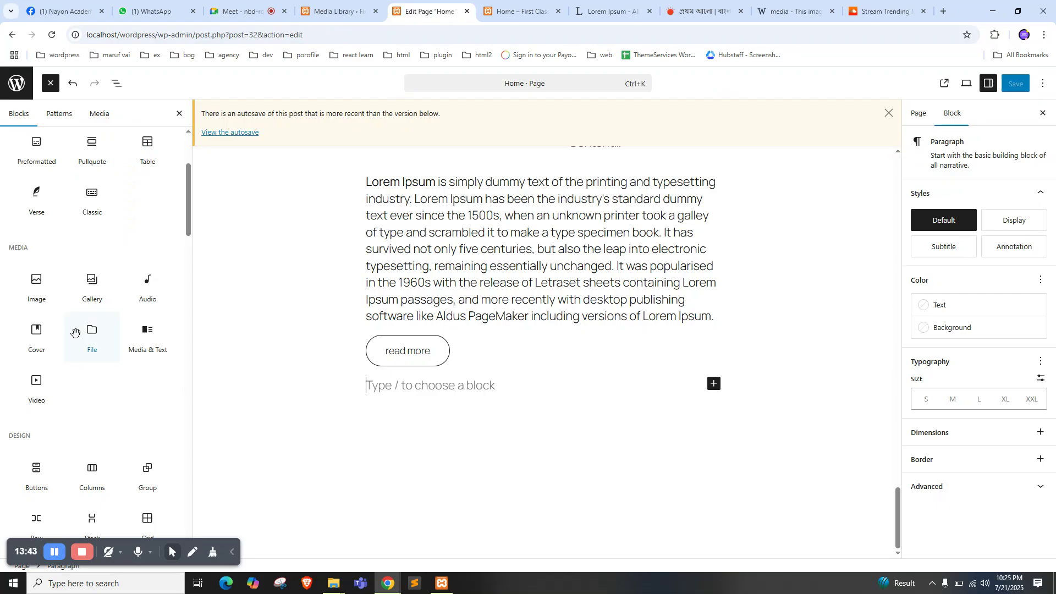
Look through the Theme and Embeds blocks in the block library
scroll(82, 319, down, 15)
scroll(99, 302, down, 3)
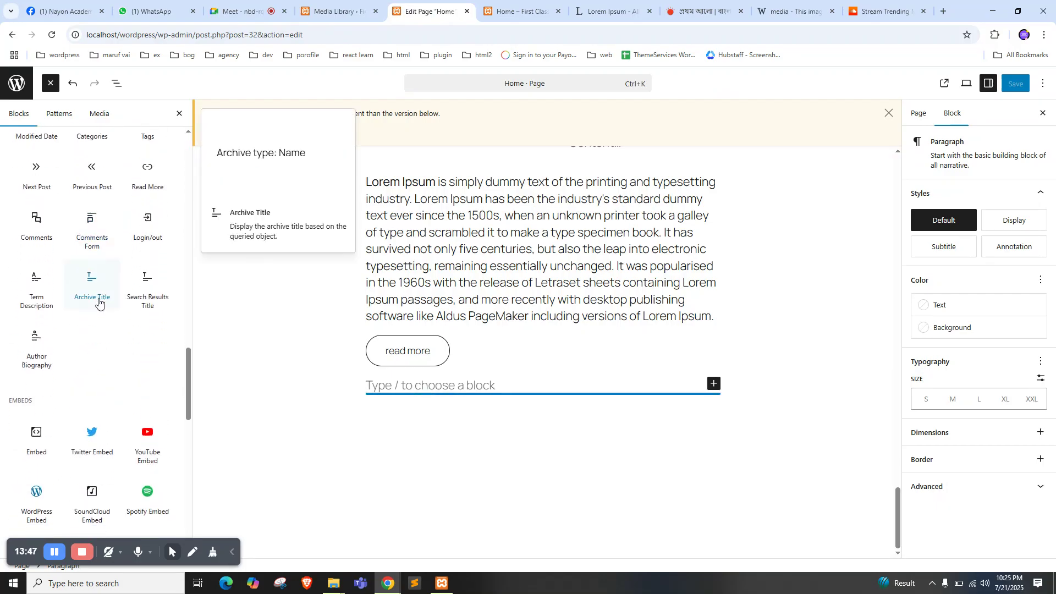
click(944, 221)
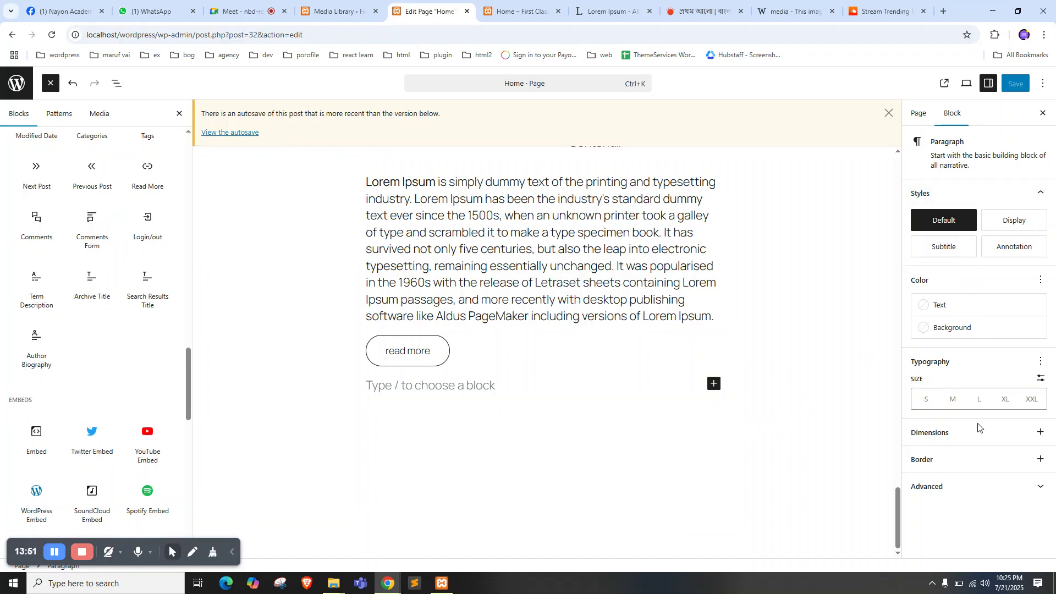
scroll(118, 358, down, 3)
scroll(118, 358, up, 4)
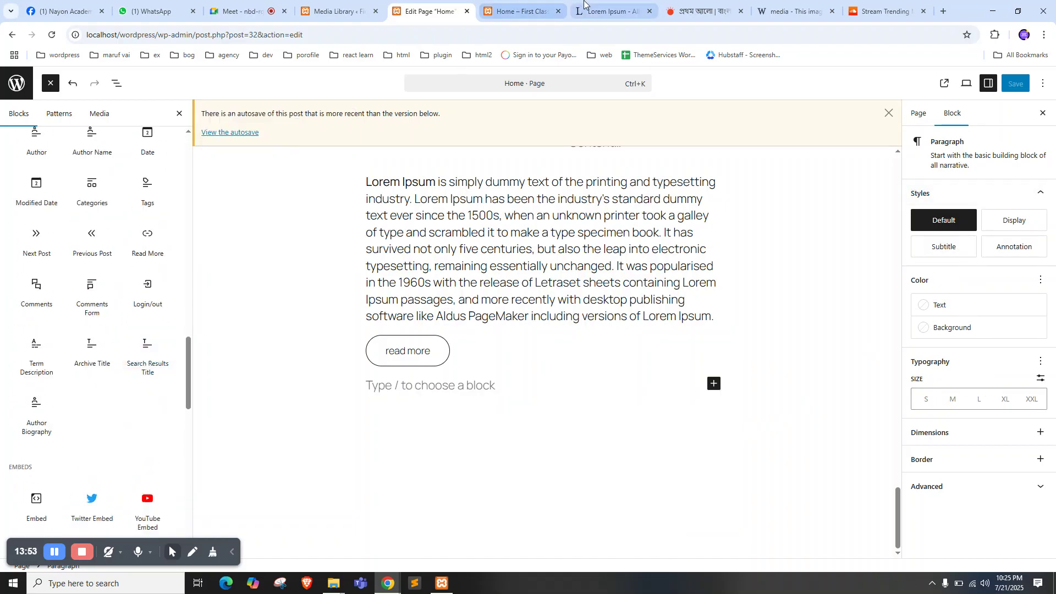
Reload the live Home page, review its content down to the read more button, and return to the Home page editor
click(523, 11)
key(F5)
scroll(457, 259, down, 8)
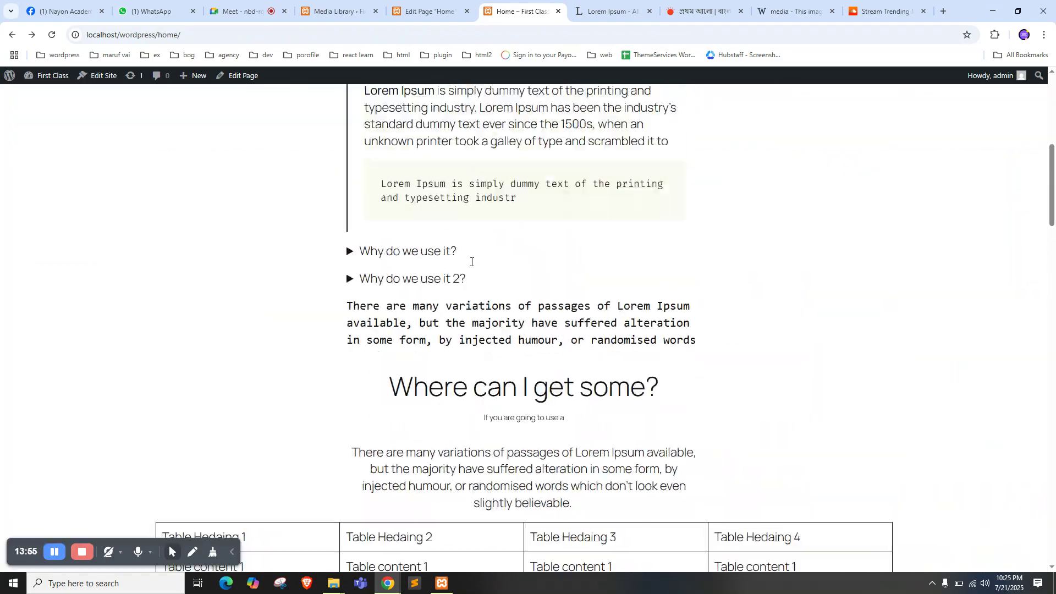
scroll(470, 263, down, 15)
scroll(411, 292, down, 18)
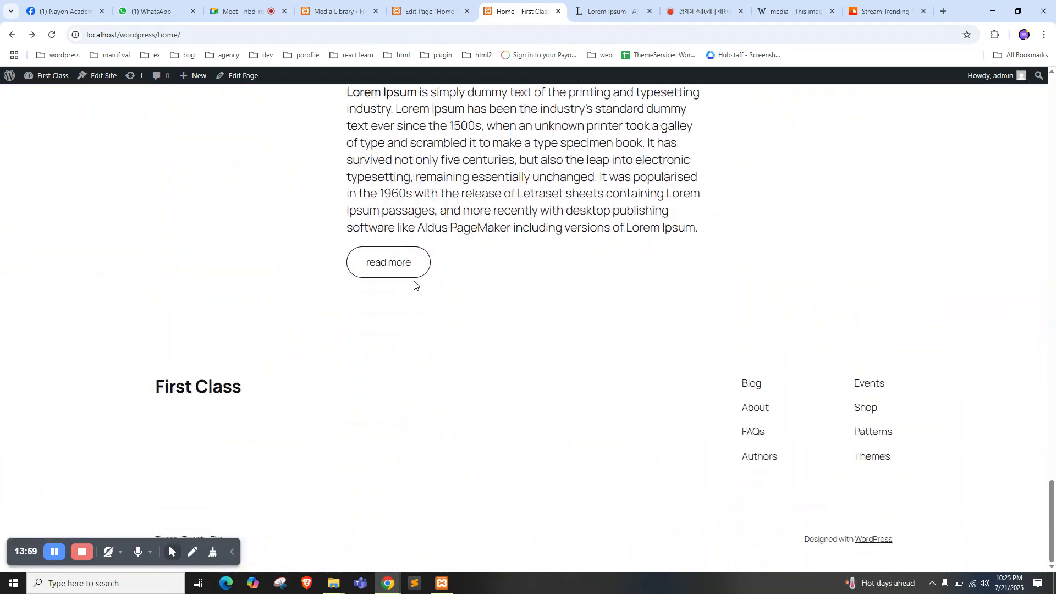
scroll(422, 277, up, 10)
click(412, 3)
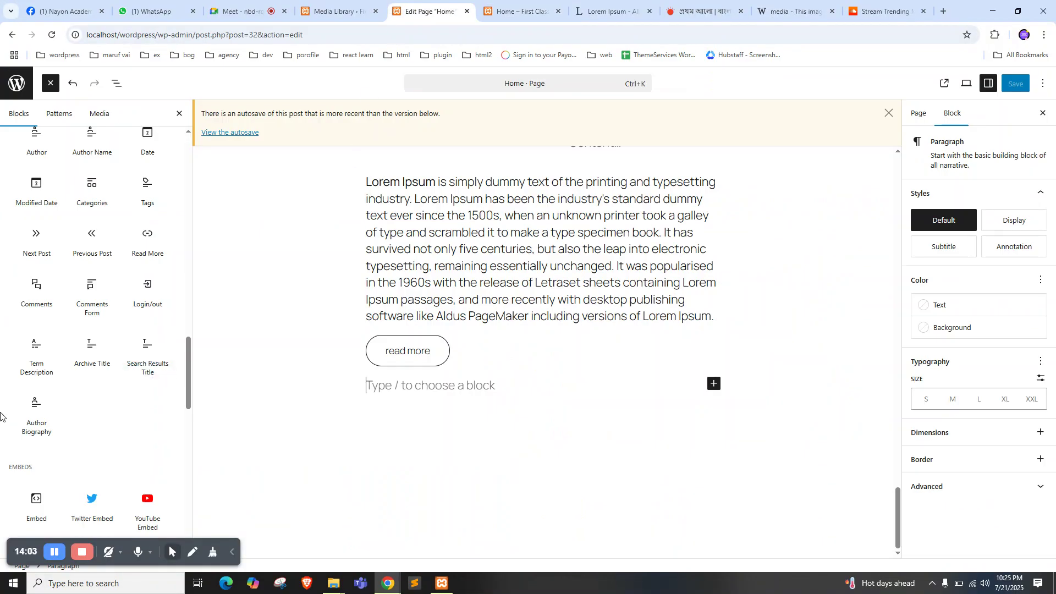
Examine the Columns, Group and Stack design blocks in the block library alongside the Media & Text section of the page
scroll(1, 414, up, 2)
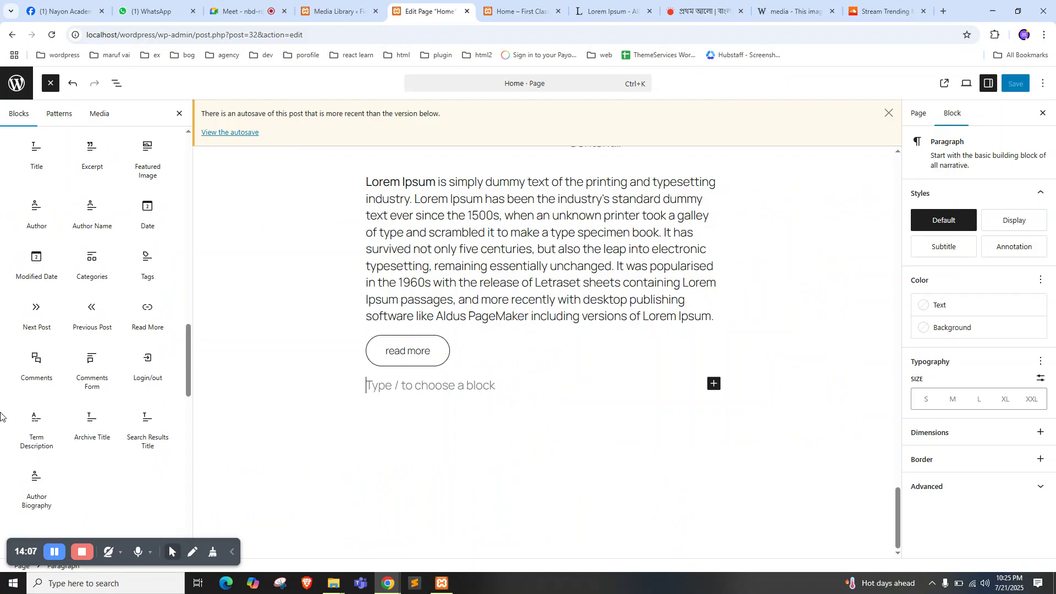
scroll(431, 409, up, 7)
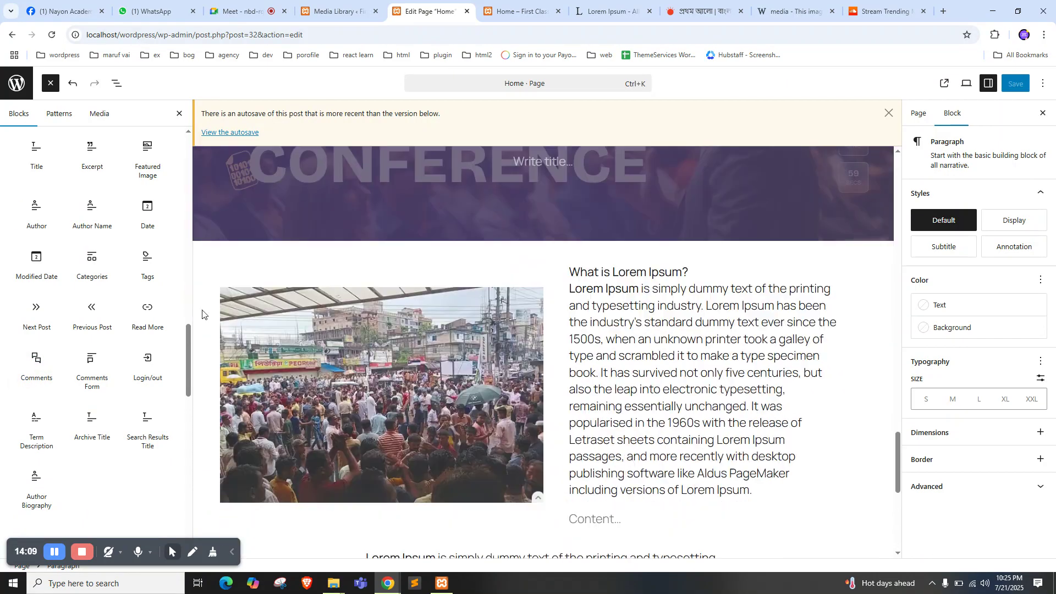
scroll(91, 314, up, 5)
scroll(88, 308, down, 1)
scroll(99, 303, up, 4)
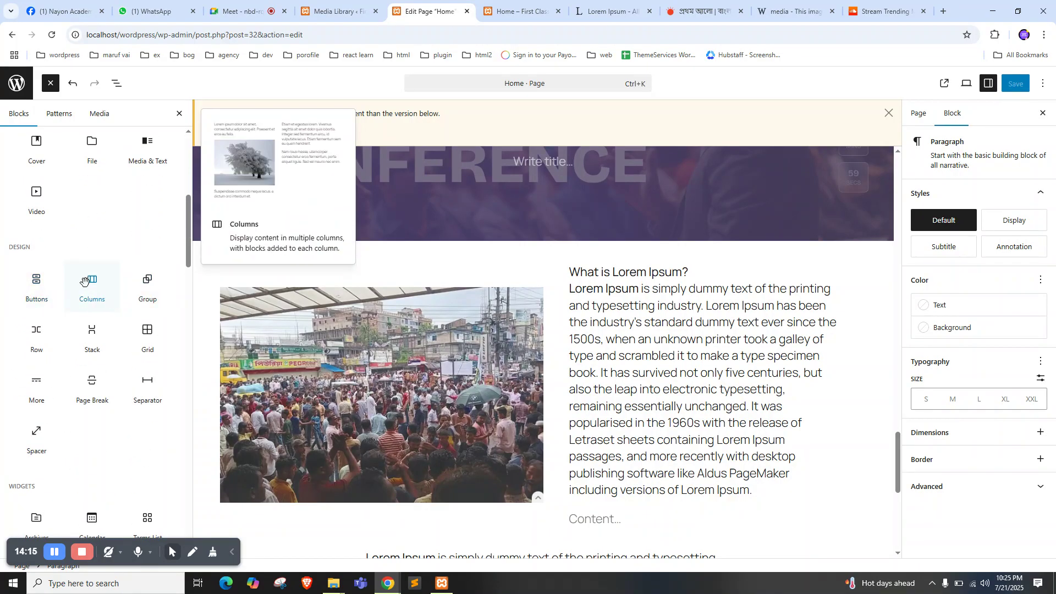
scroll(84, 282, down, 1)
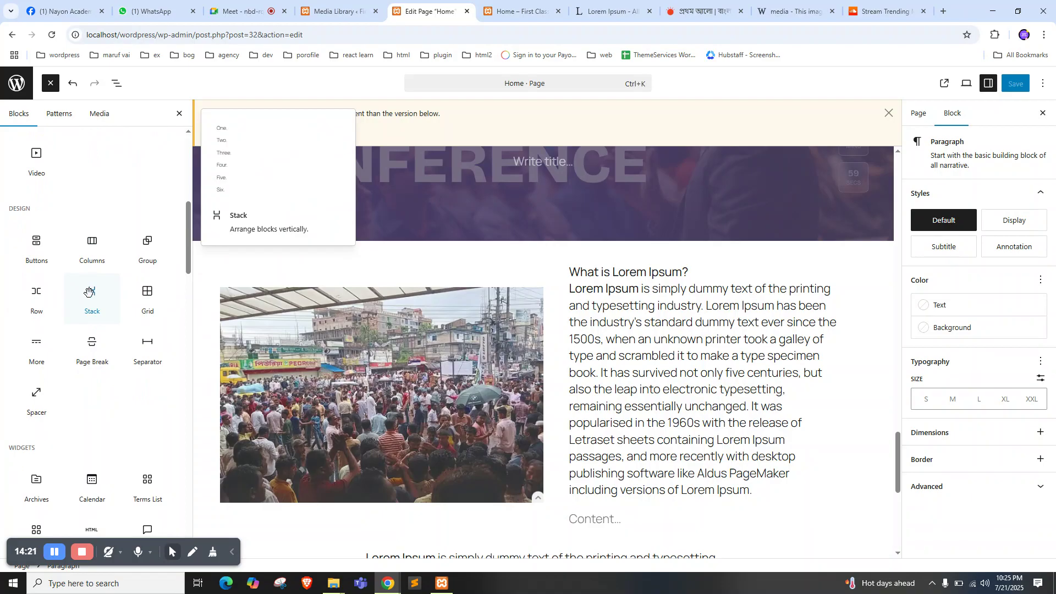
scroll(440, 352, down, 1)
click(451, 354)
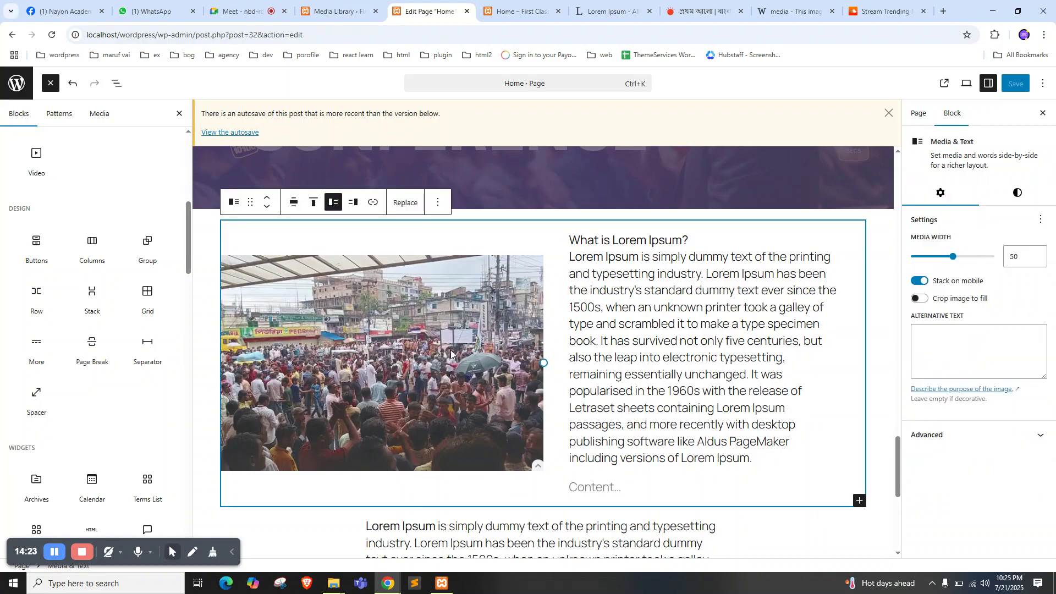
click(677, 322)
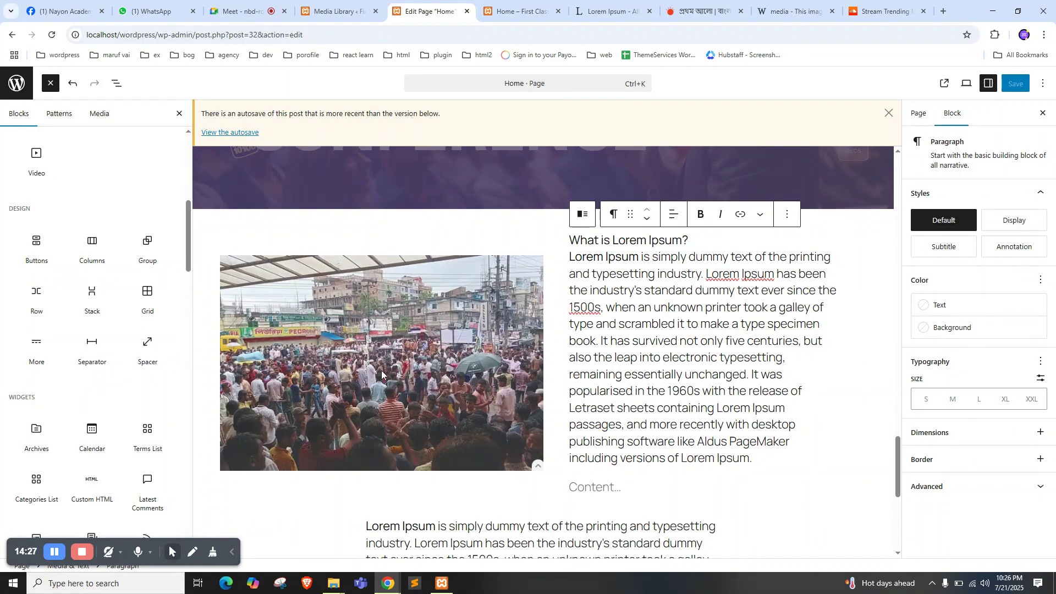
scroll(768, 291, down, 2)
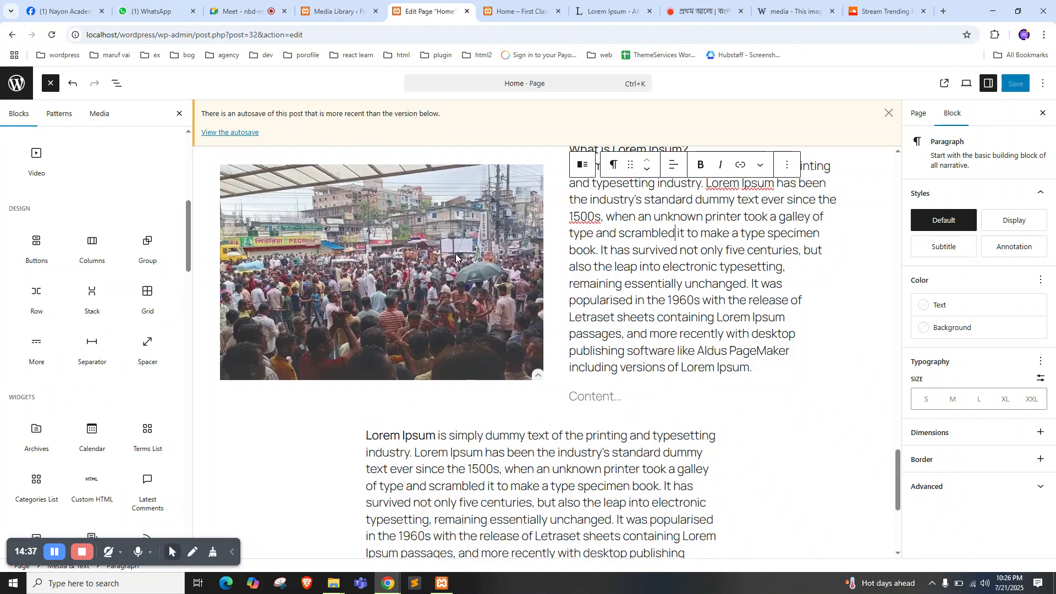
scroll(444, 260, down, 5)
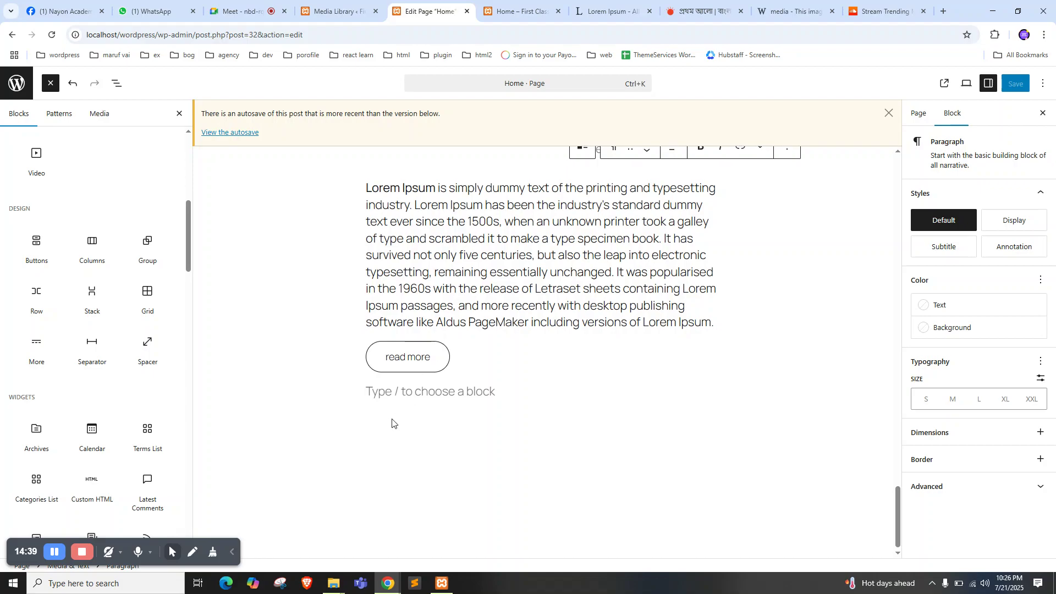
click(405, 395)
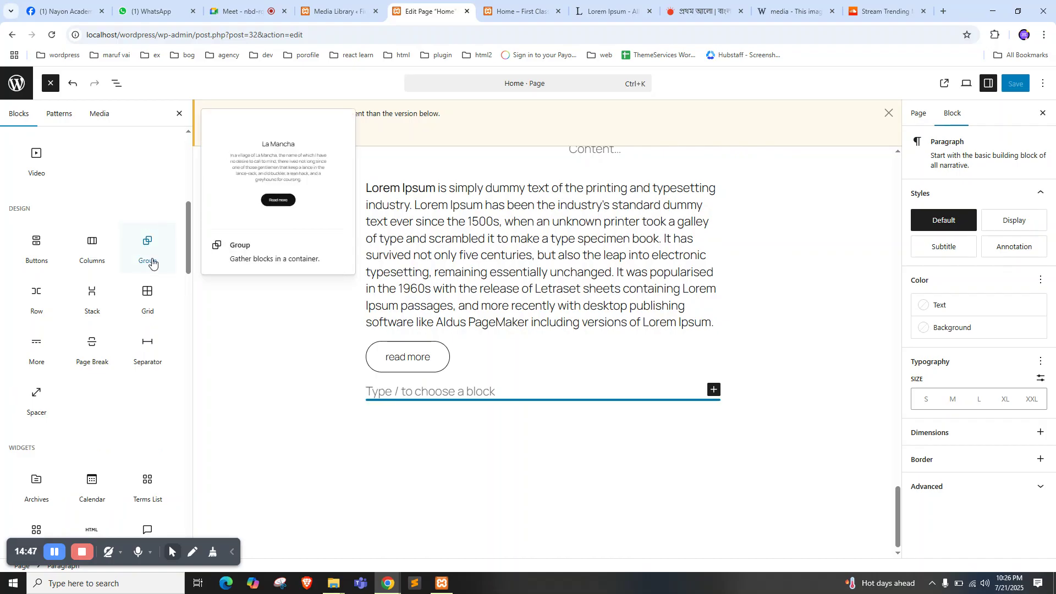
mouse_move(152, 247)
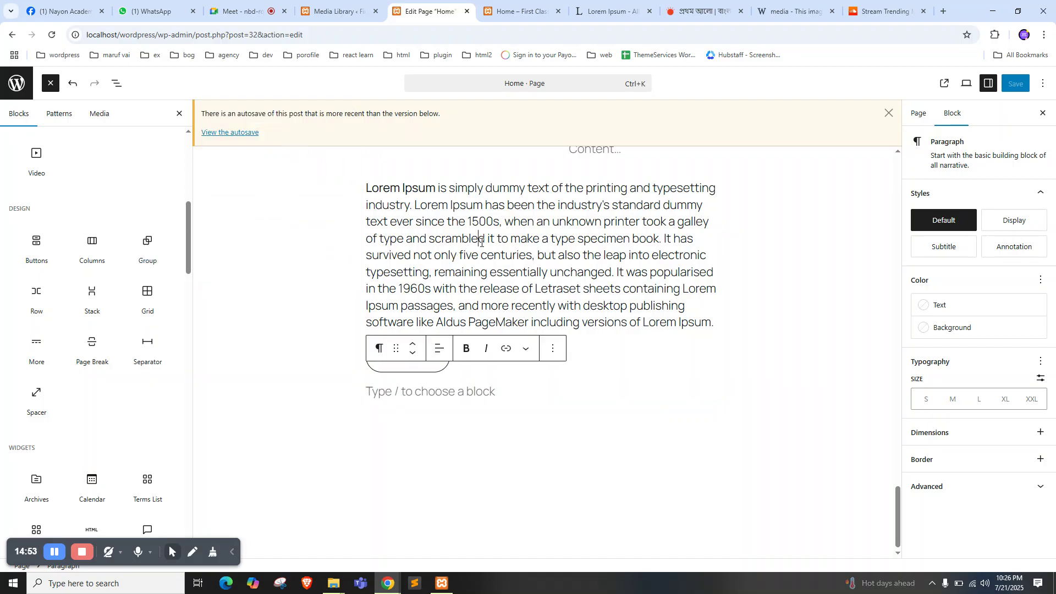
click(550, 277)
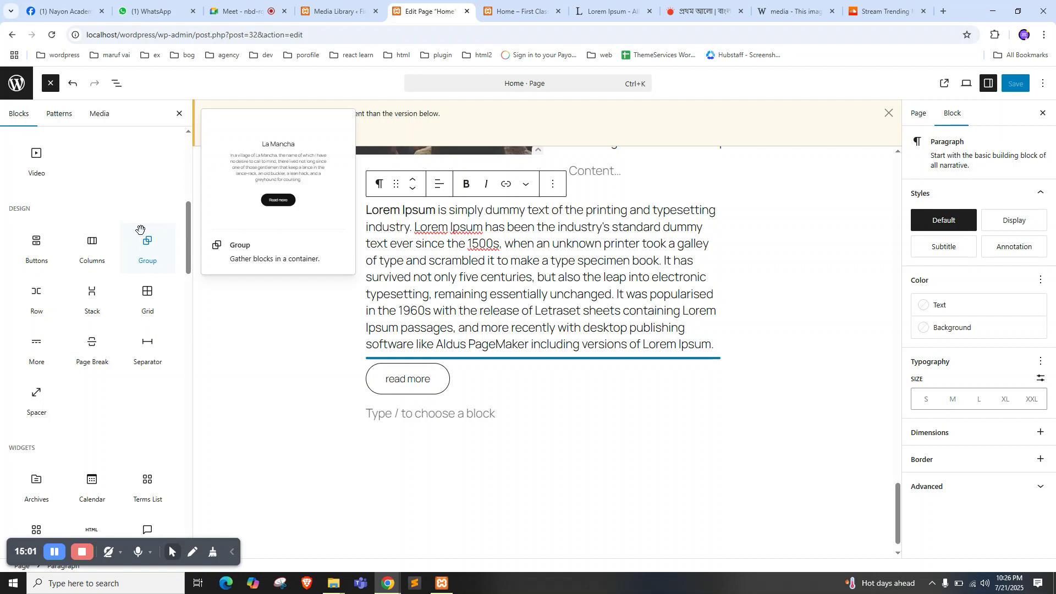
mouse_move(95, 282)
mouse_move(143, 265)
click(91, 248)
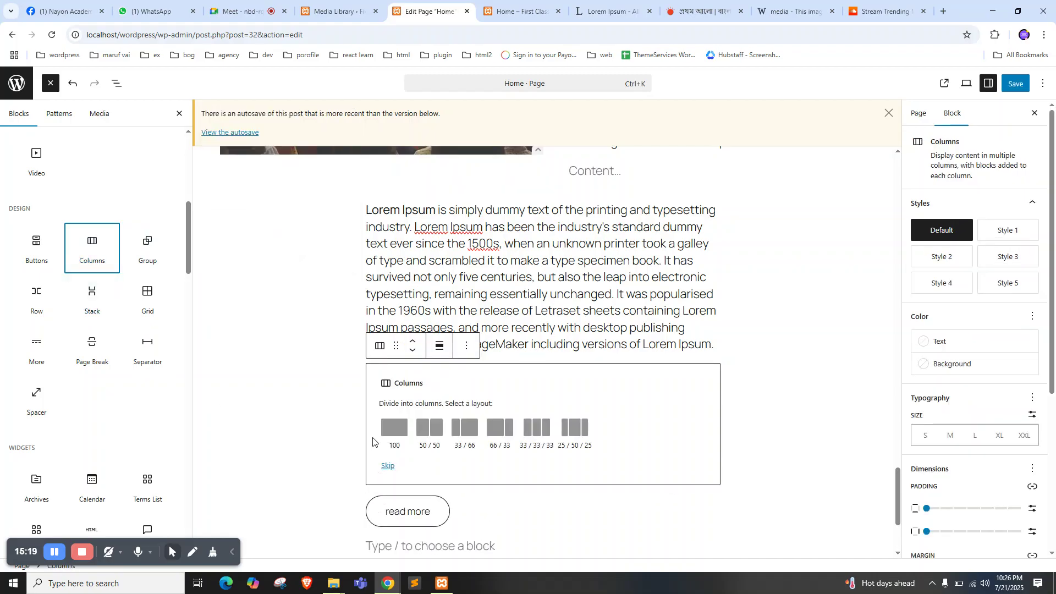
scroll(474, 404, down, 2)
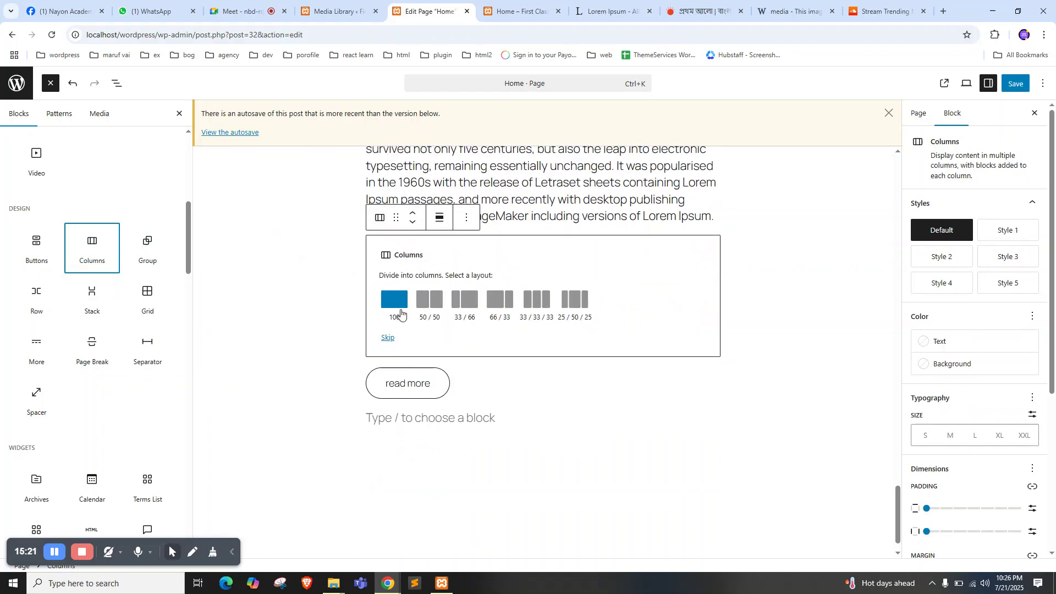
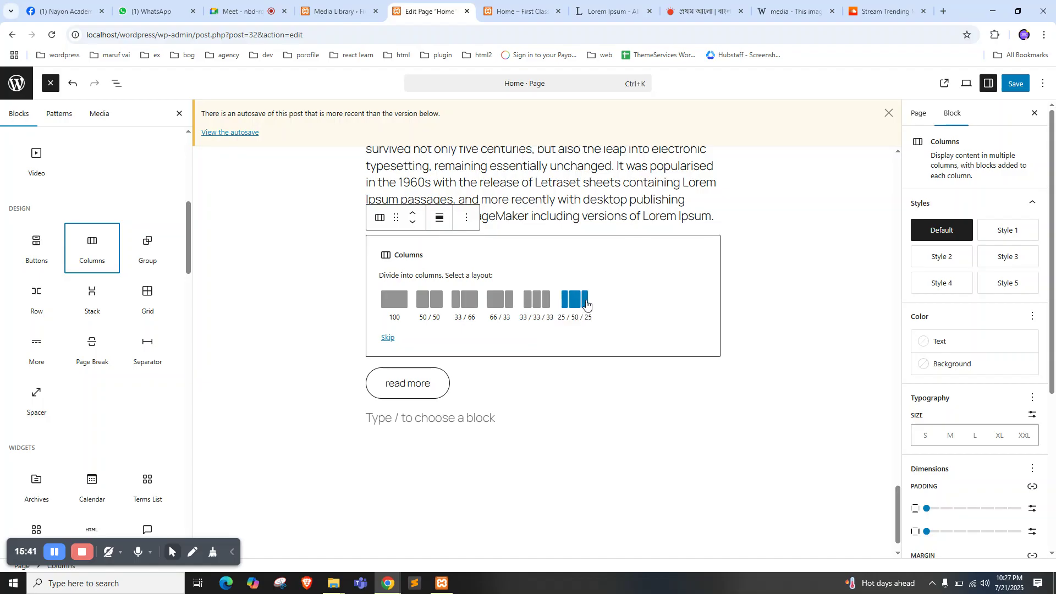
click(466, 219)
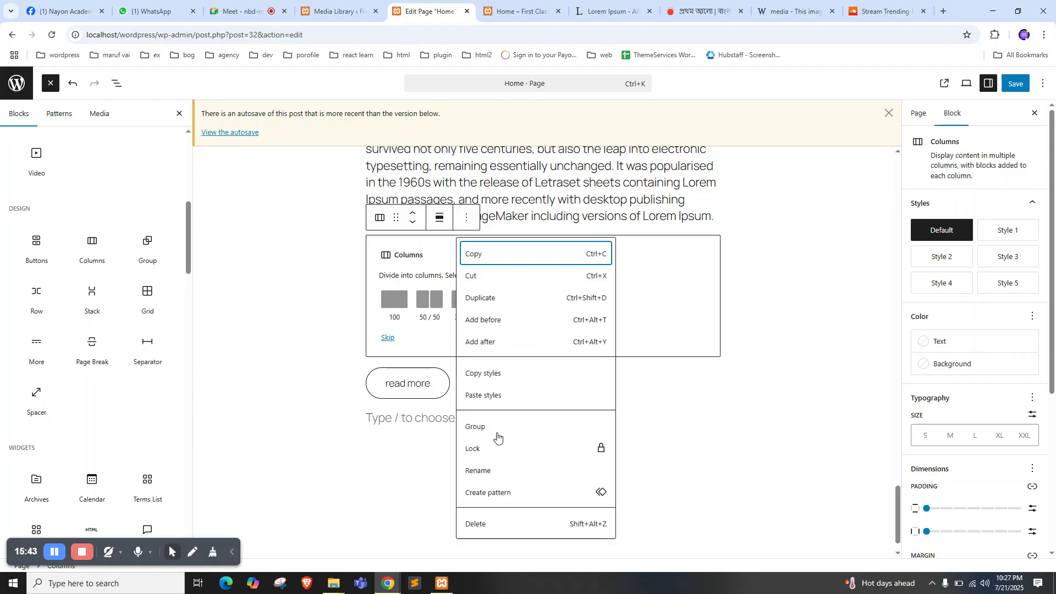
click(523, 521)
Insert a Columns block with the 50 / 50 layout below the read more button and select each of its two columns
click(449, 384)
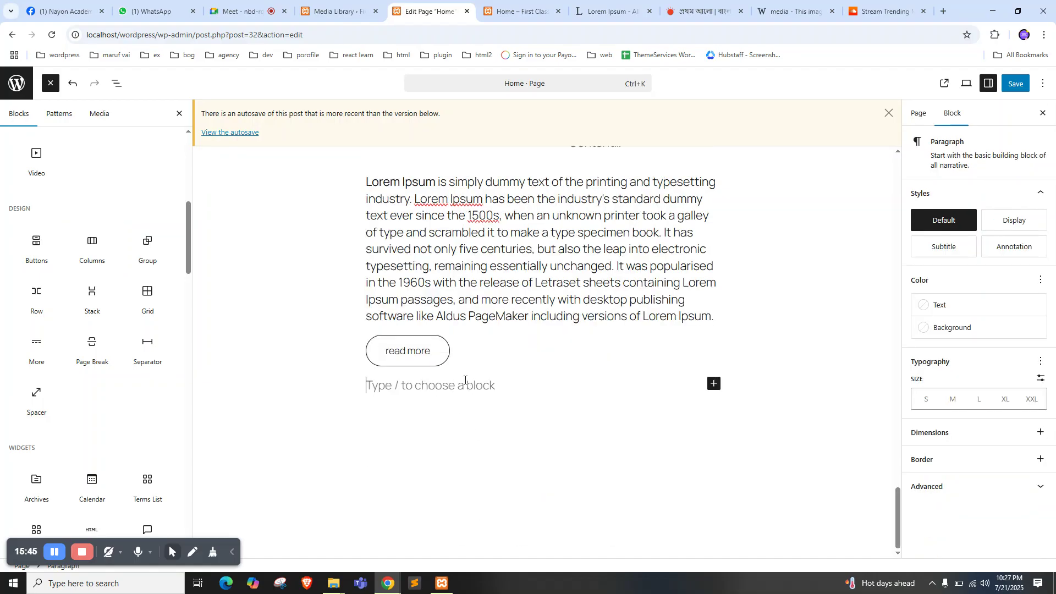
click(90, 247)
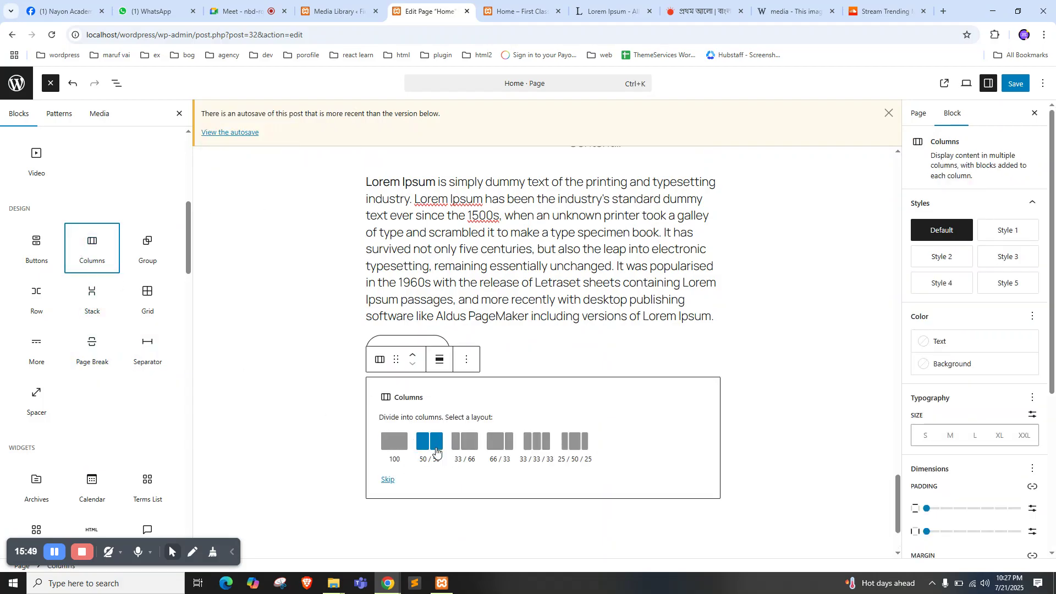
click(435, 450)
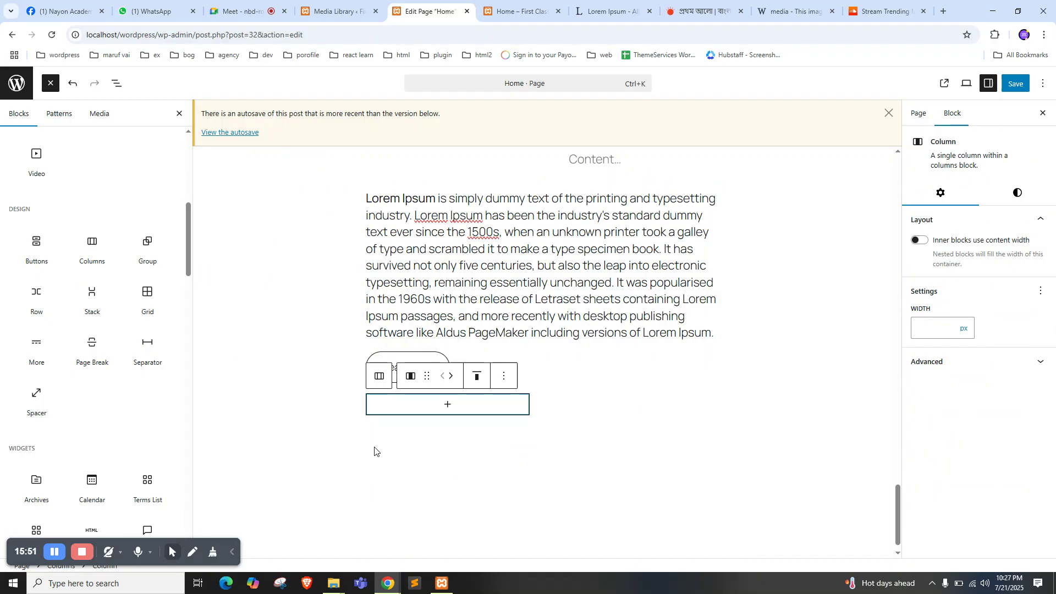
click(621, 400)
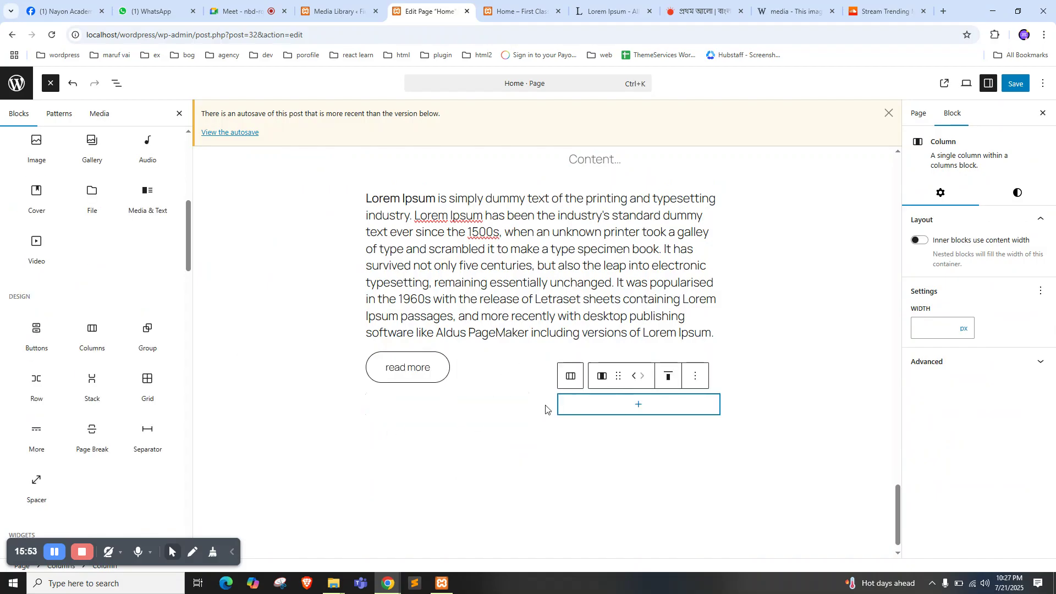
click(499, 410)
click(605, 404)
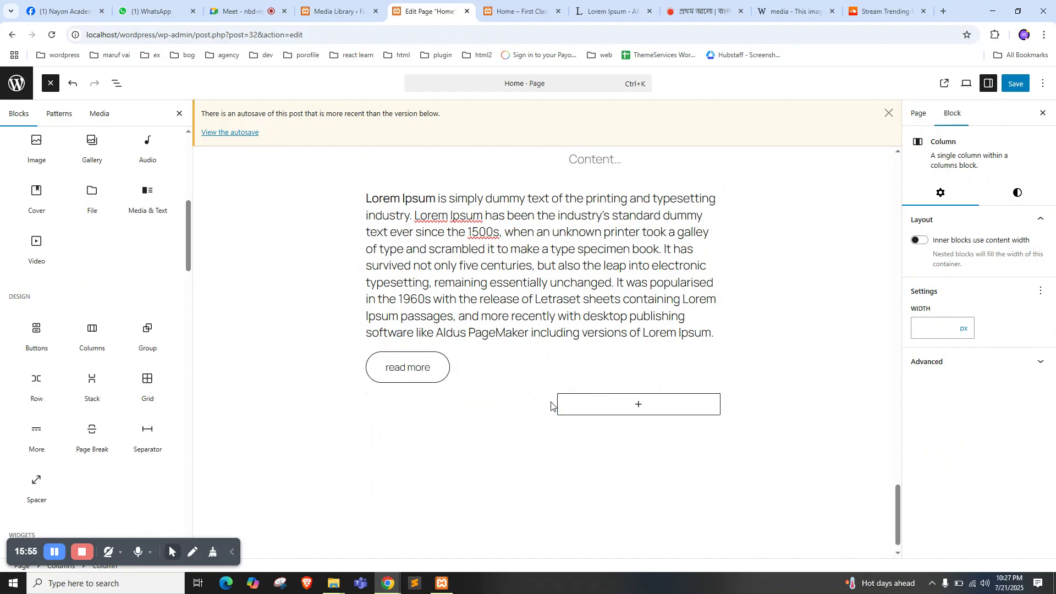
click(504, 405)
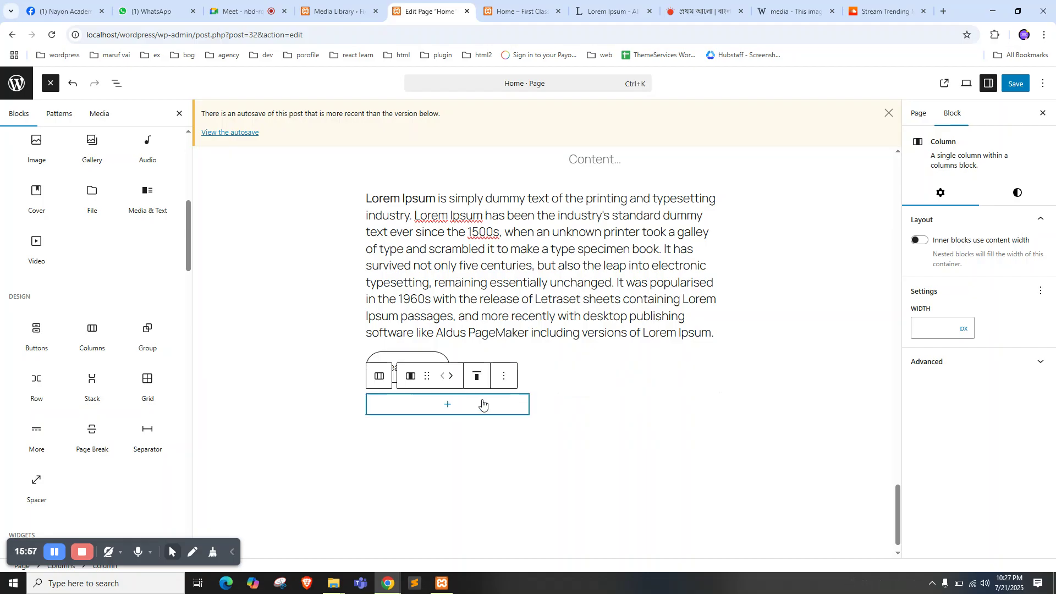
Add a Heading block and a Paragraph block to the first column from the full block library
click(446, 405)
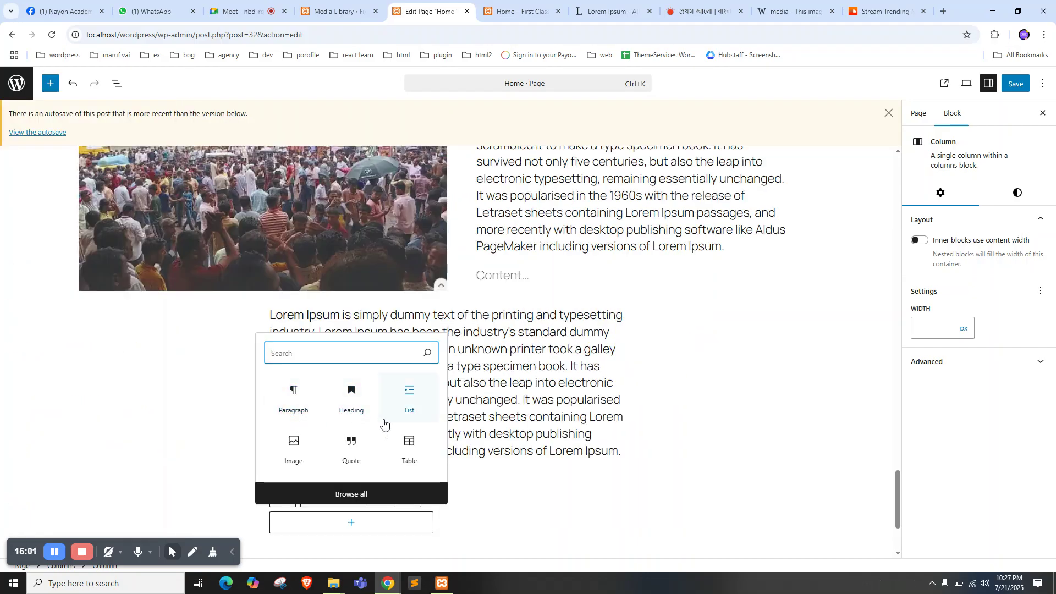
scroll(549, 350, down, 2)
scroll(549, 350, down, 1)
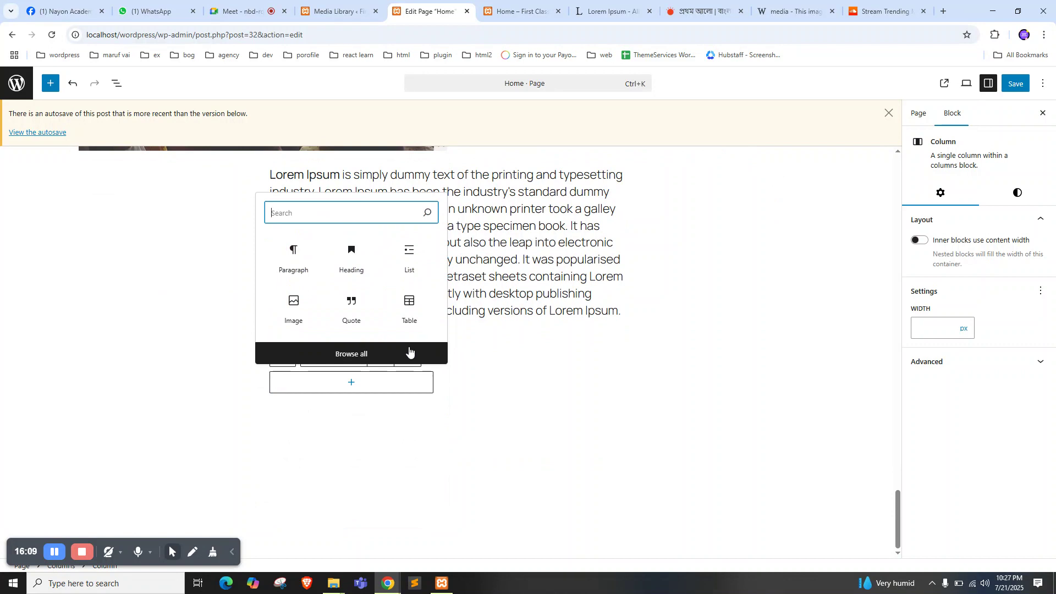
click(409, 352)
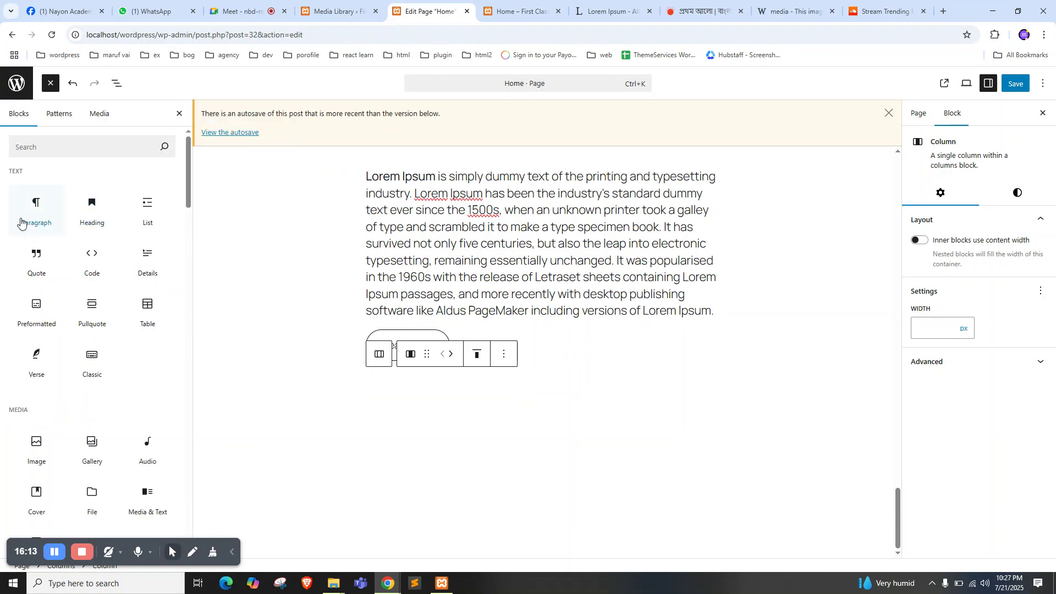
click(80, 215)
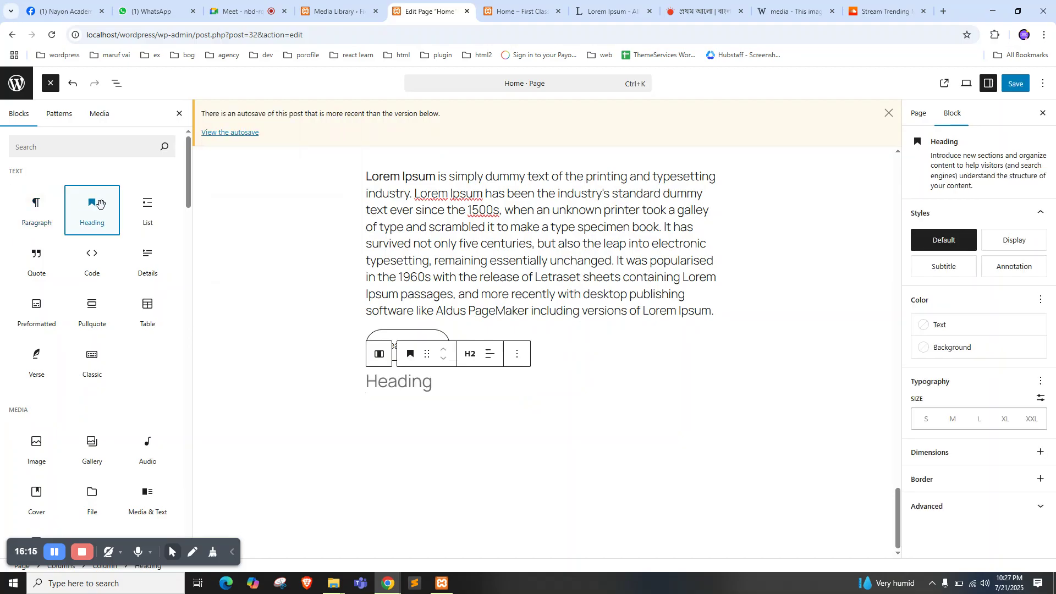
click(45, 210)
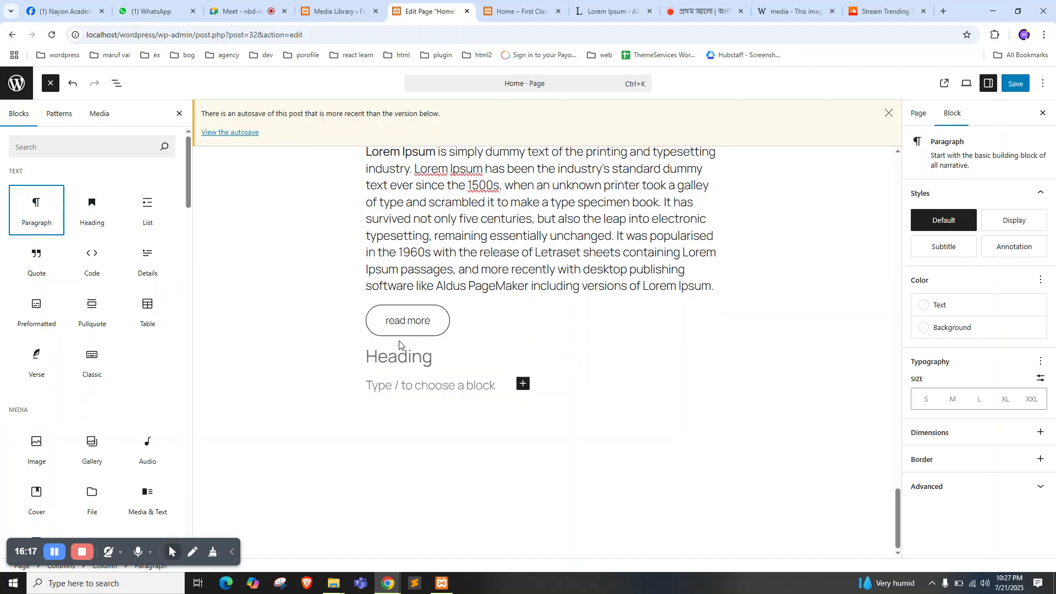
Copy the title "What is Lorem Ipsum?" from lipsum.com into the heading of the first column
click(402, 358)
click(405, 383)
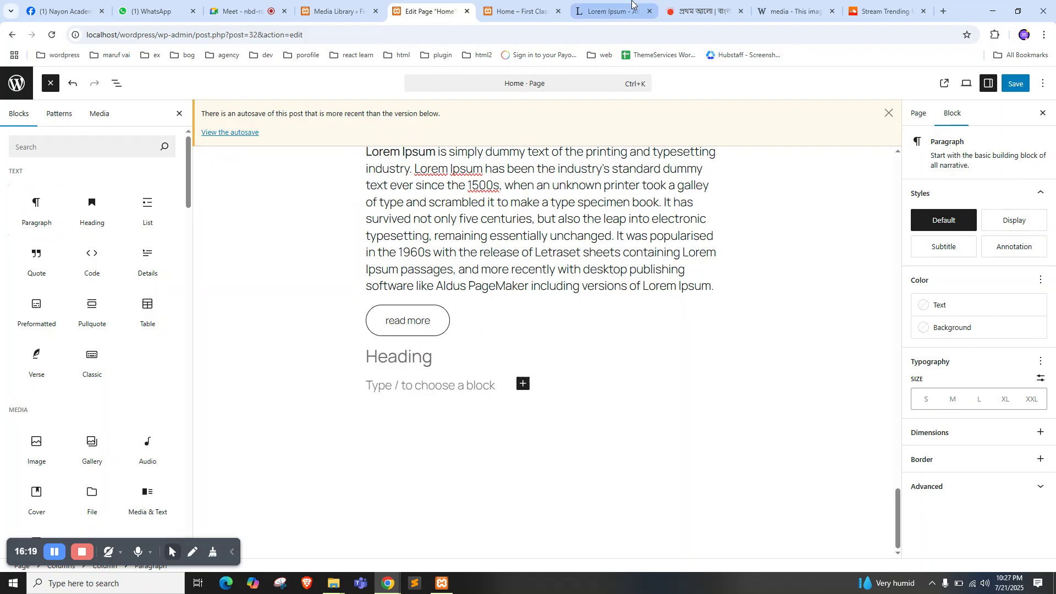
click(611, 11)
drag(437, 164, 276, 163)
key(ctrl+c)
click(426, 11)
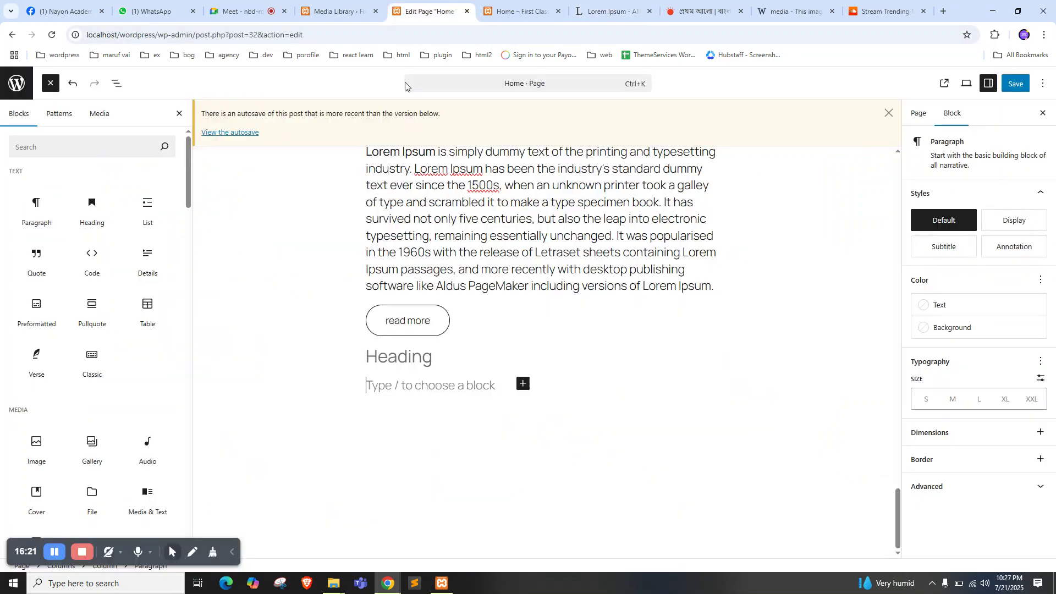
click(412, 357)
key(ctrl+v)
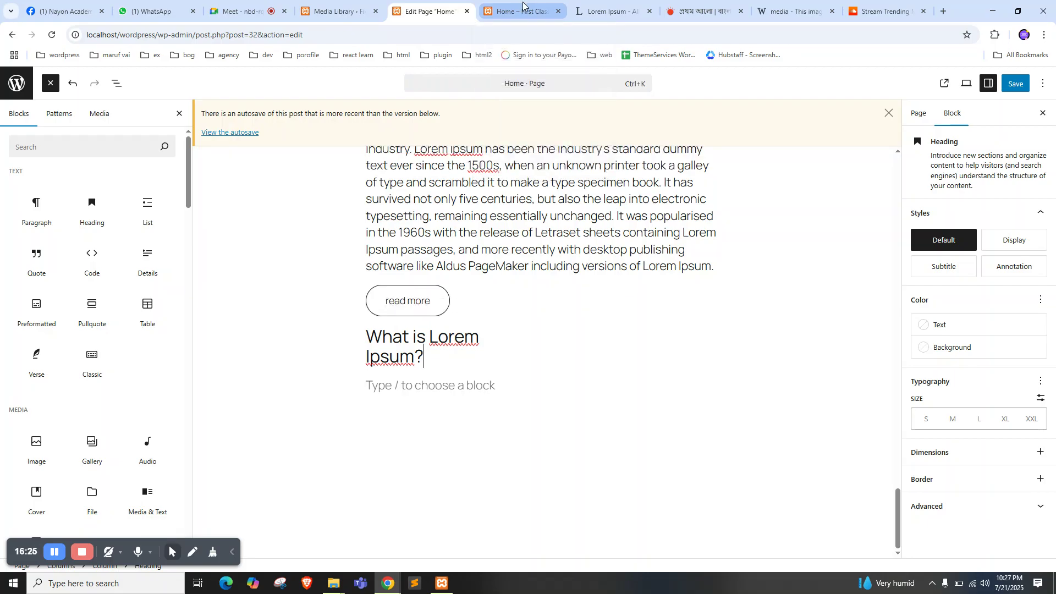
Copy the "What is Lorem Ipsum?" passage up to "five centuries" from lipsum.com into the first column's empty paragraph
click(522, 10)
key(ctrl+Tab)
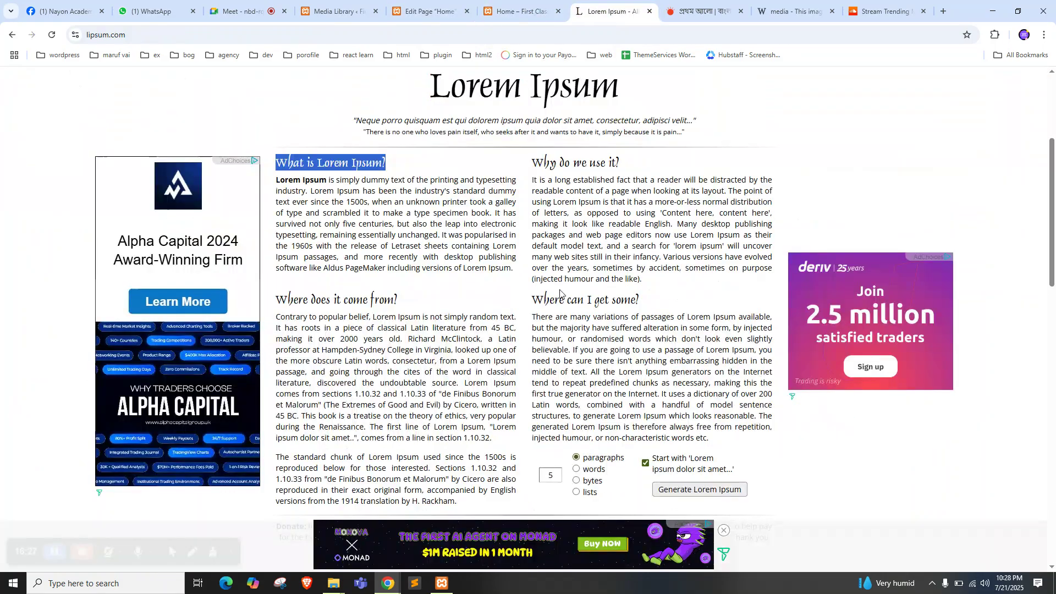
drag(310, 191, 272, 182)
click(377, 214)
drag(388, 220, 278, 179)
key(ctrl+c)
click(423, 11)
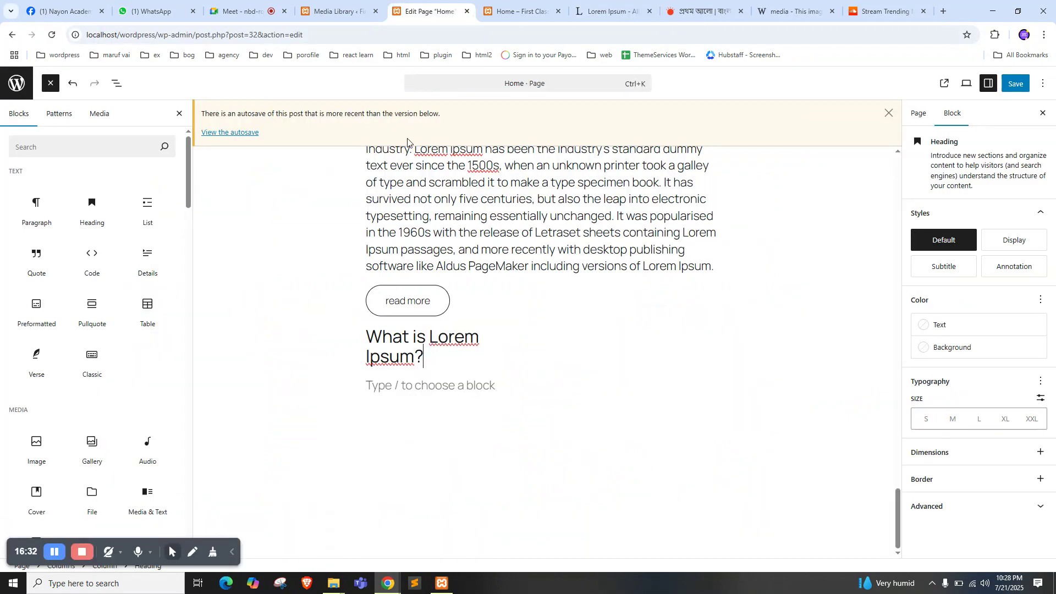
click(426, 387)
key(ctrl+v)
scroll(438, 384, up, 1)
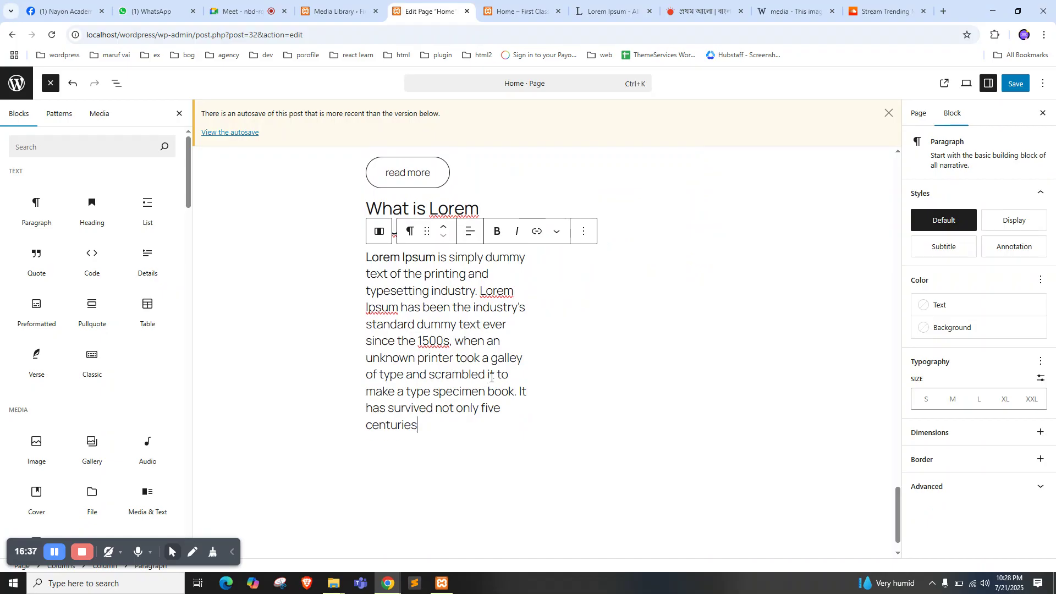
Try to add an Image block to the second column from the full block library, and delete the one placed below the columns
scroll(418, 340, up, 1)
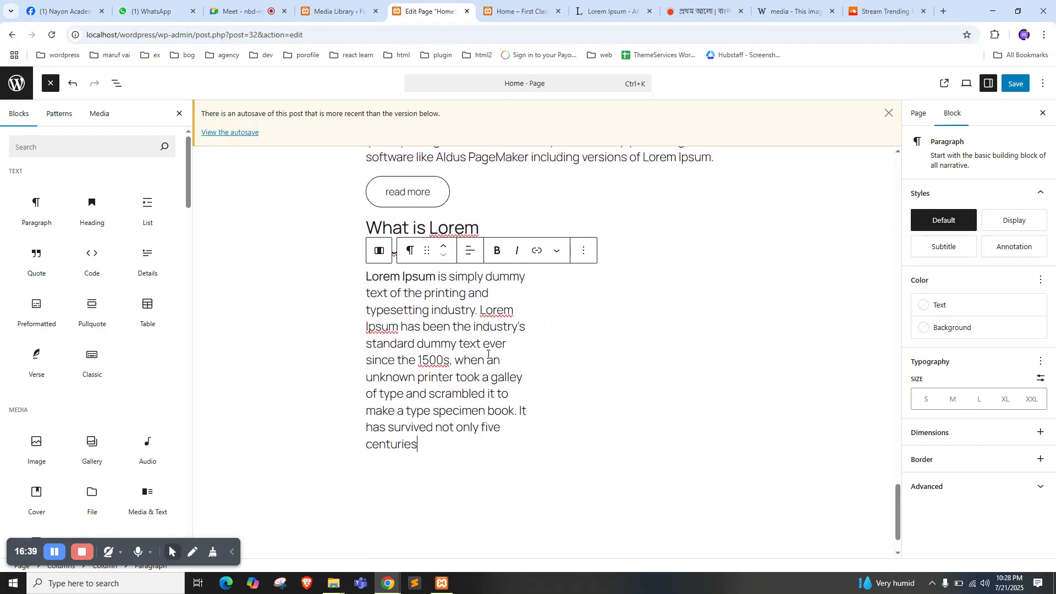
click(639, 262)
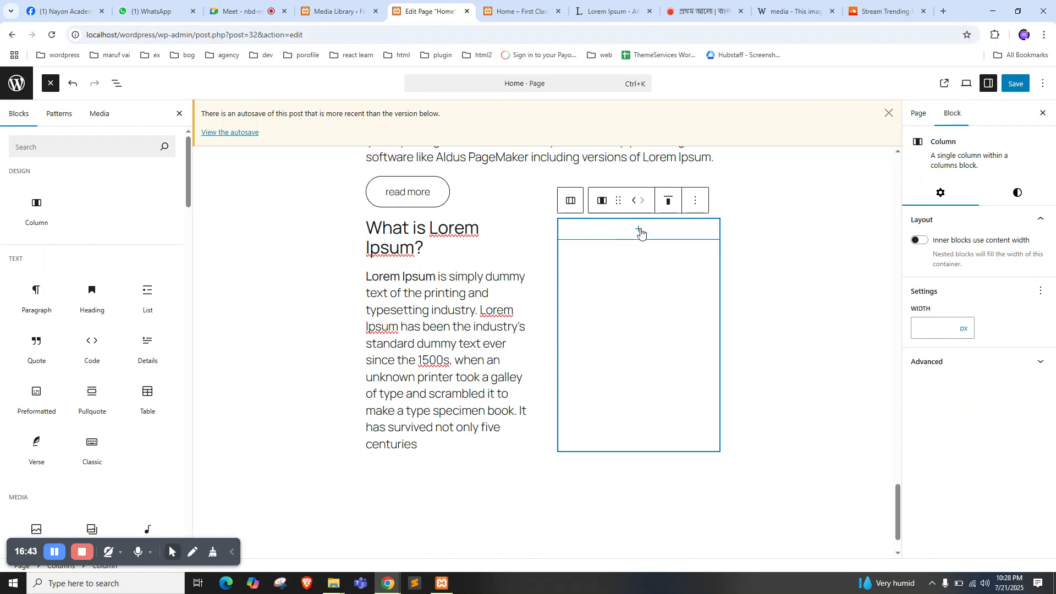
scroll(67, 392, down, 3)
scroll(67, 392, down, 1)
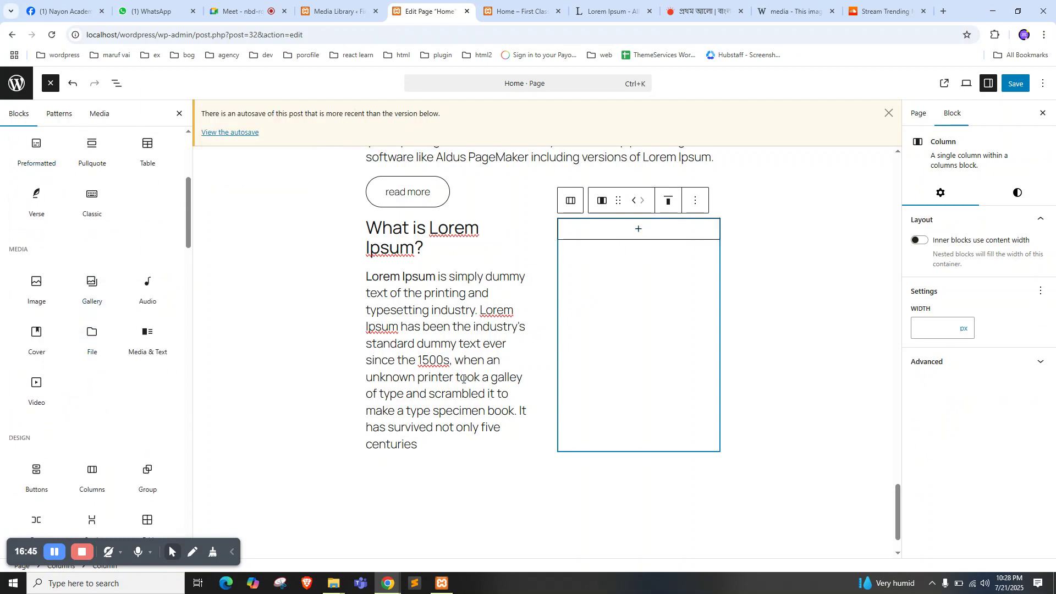
scroll(44, 481, down, 2)
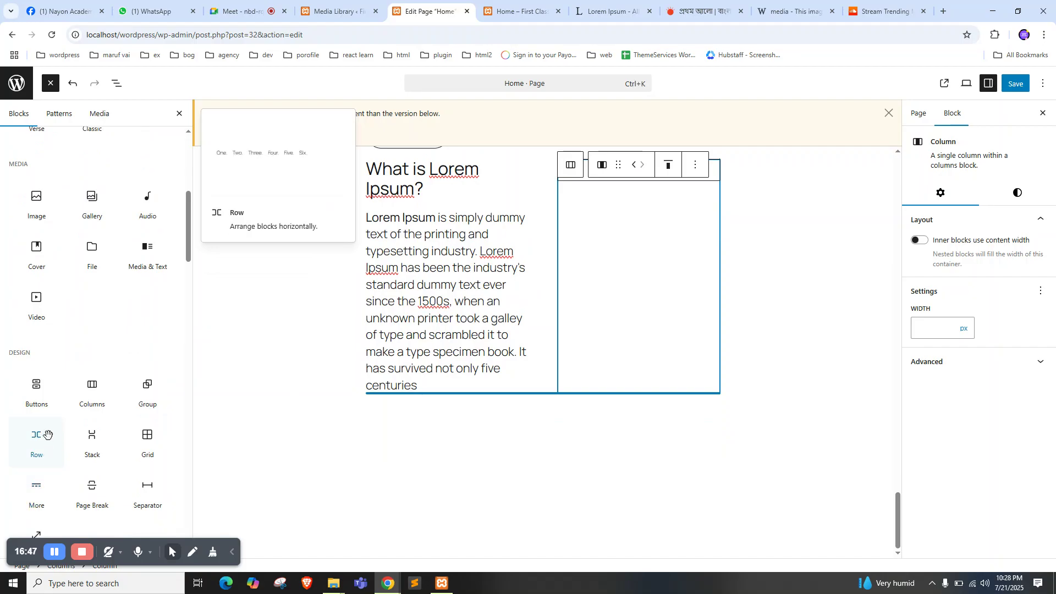
scroll(35, 247, up, 1)
key(Tab)
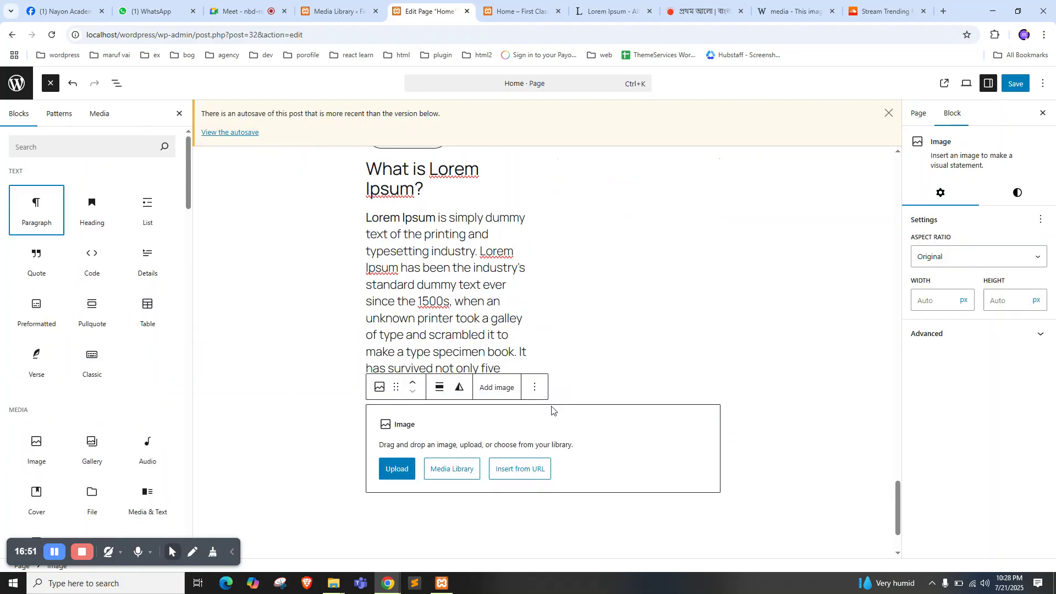
click(536, 387)
scroll(572, 327, down, 1)
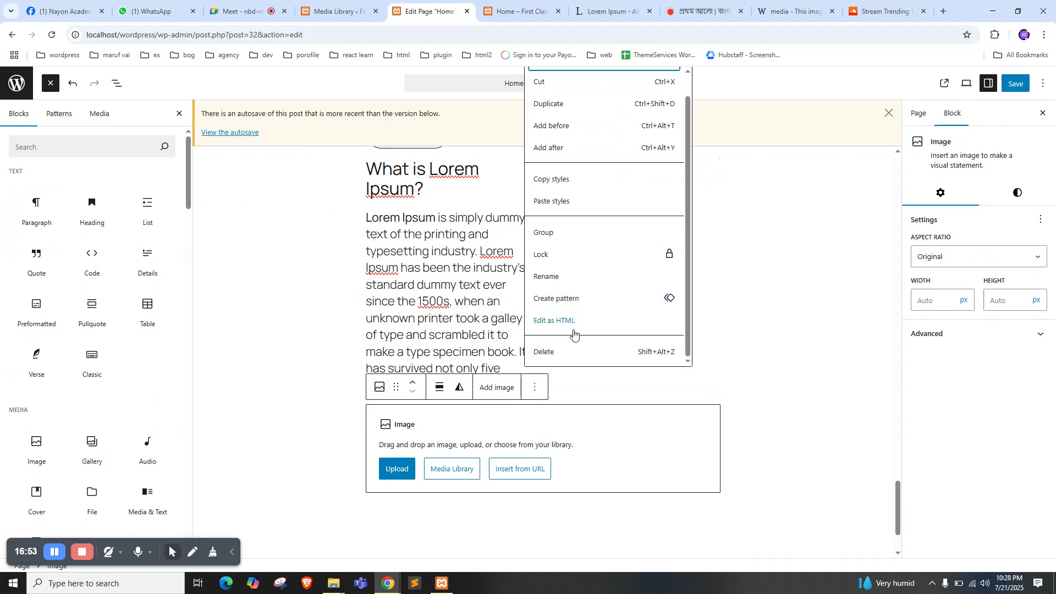
click(568, 352)
Search the blocks for "imag" from within the empty second column and insert an Image block there
click(638, 171)
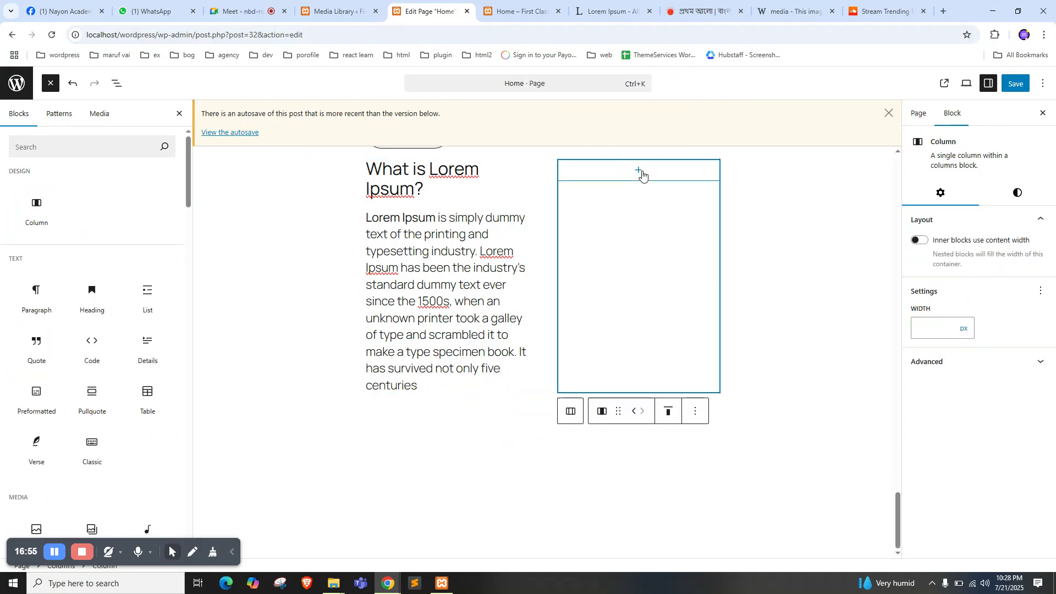
click(638, 172)
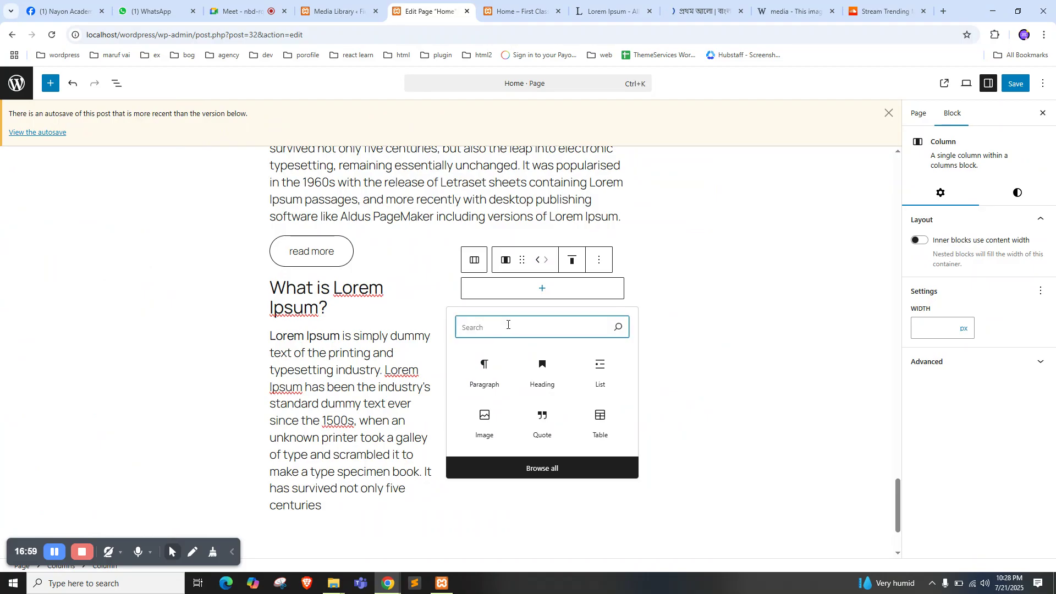
text(imag)
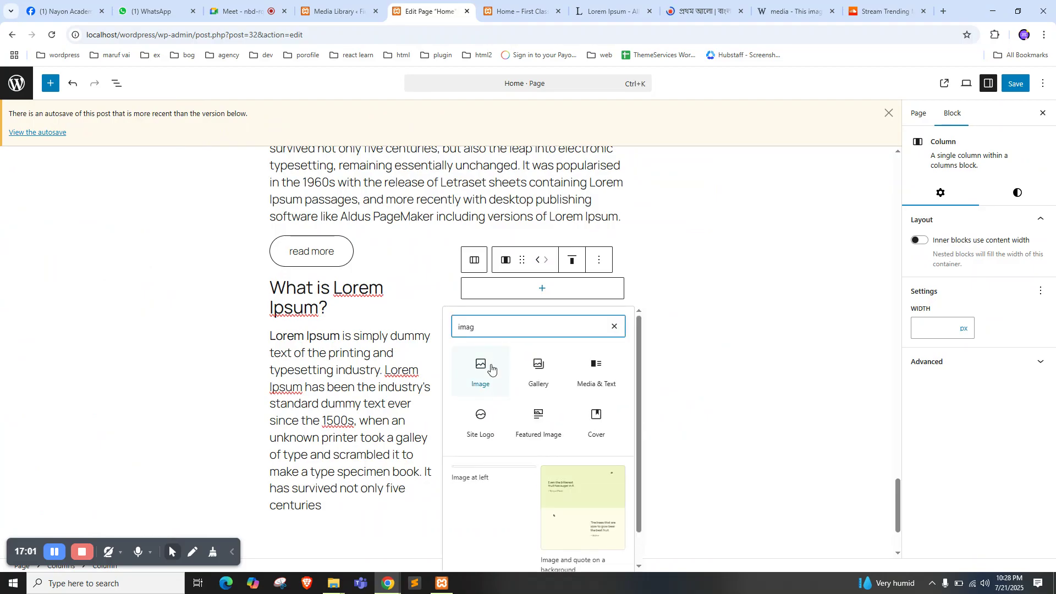
click(484, 369)
Fill the second column's Image block with the photo of speakers at the red table from the Media Library
click(536, 327)
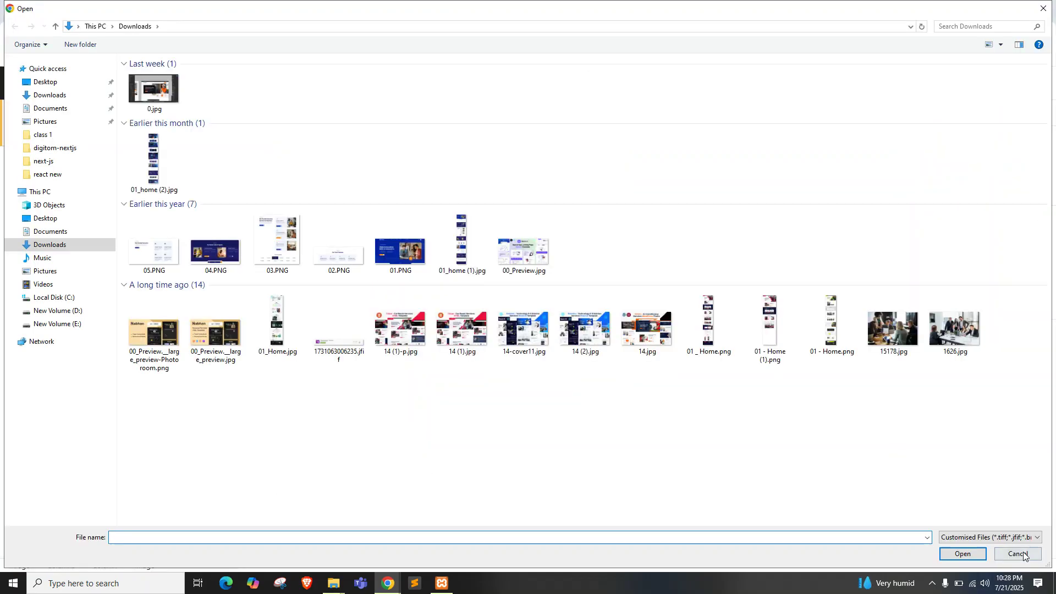
click(1018, 554)
click(538, 366)
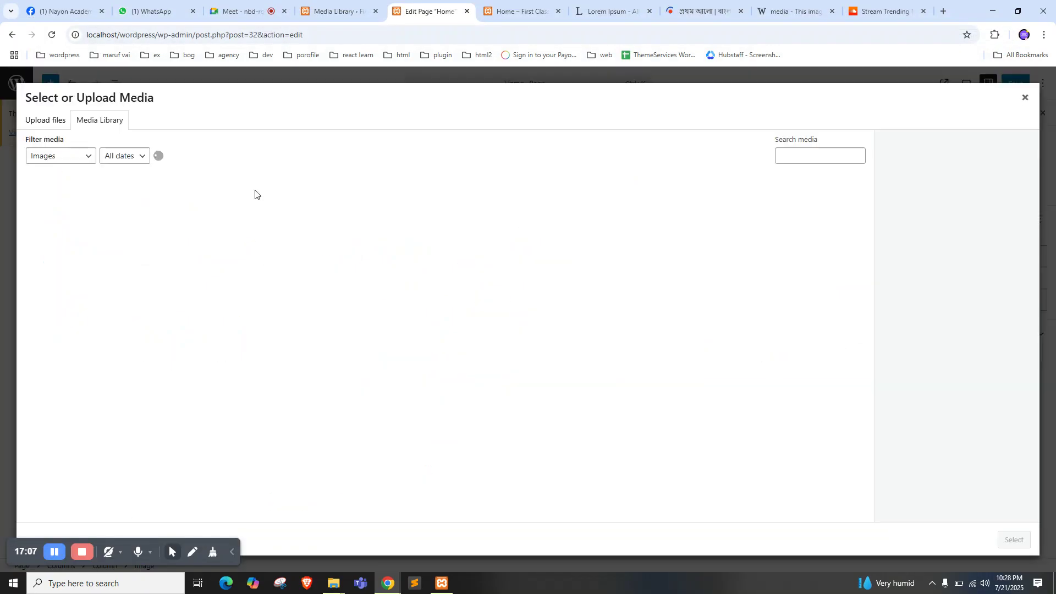
click(151, 197)
click(248, 227)
click(1015, 540)
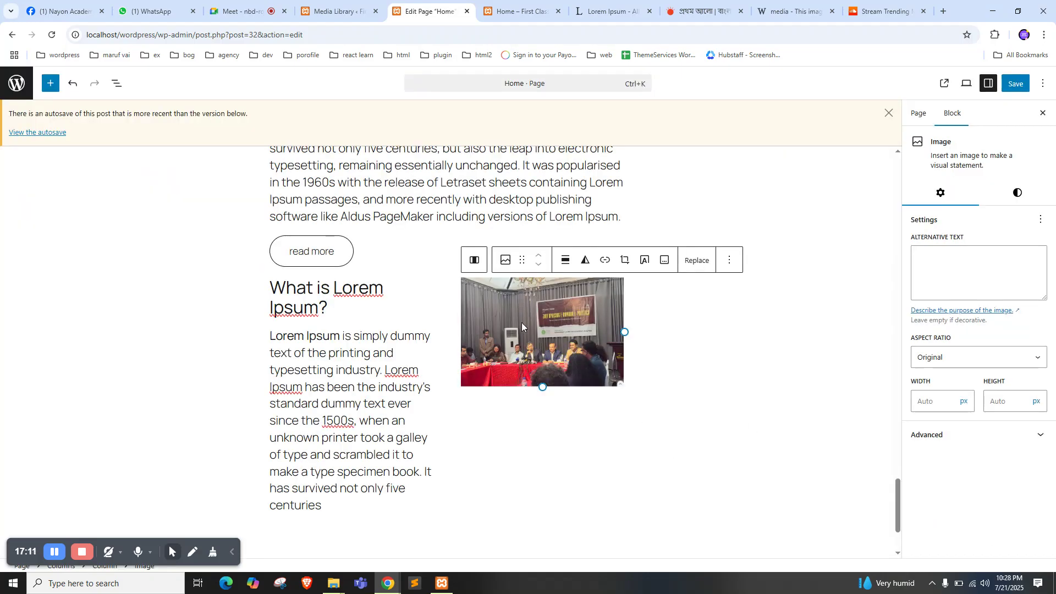
Save the Home page and reload its published view to check the new text and image columns
click(1015, 83)
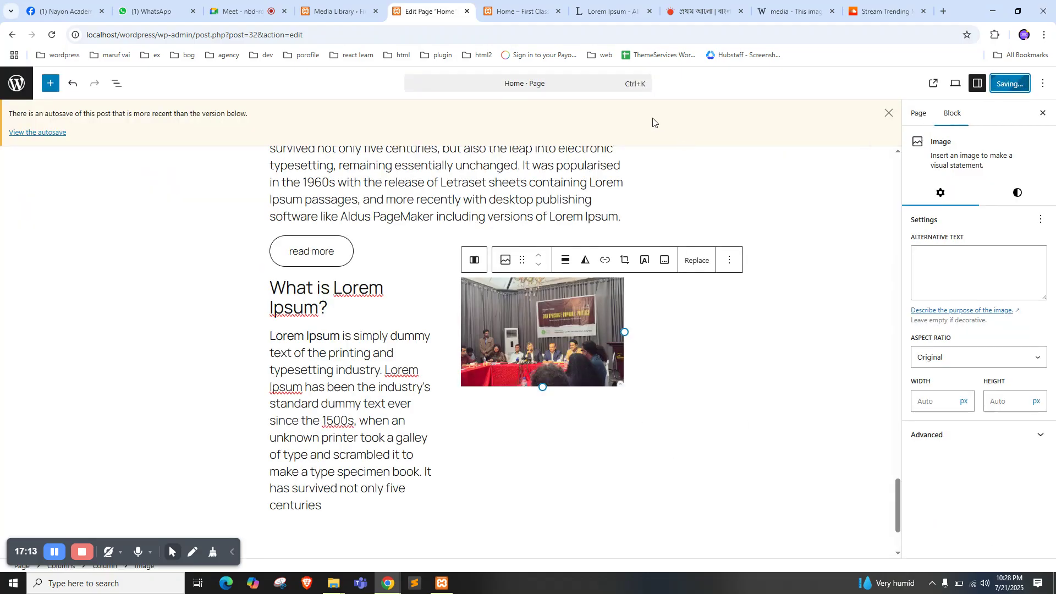
click(520, 11)
right_click(27, 206)
click(39, 248)
scroll(28, 259, down, 6)
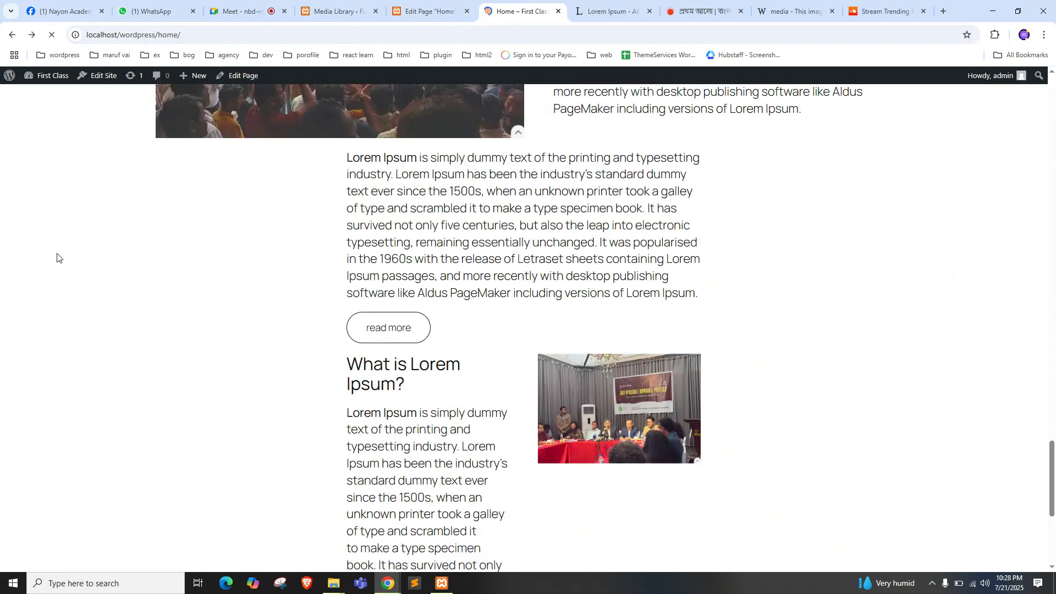
scroll(374, 357, down, 3)
Return to the page editor and set the alignment of the whole Columns block to Full width
click(418, 10)
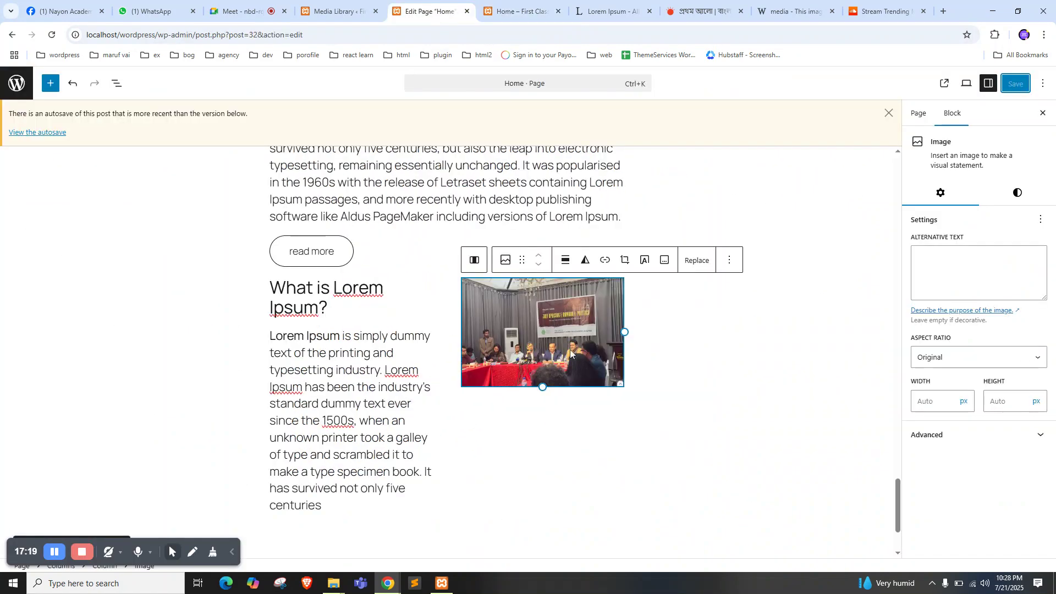
click(604, 435)
click(494, 6)
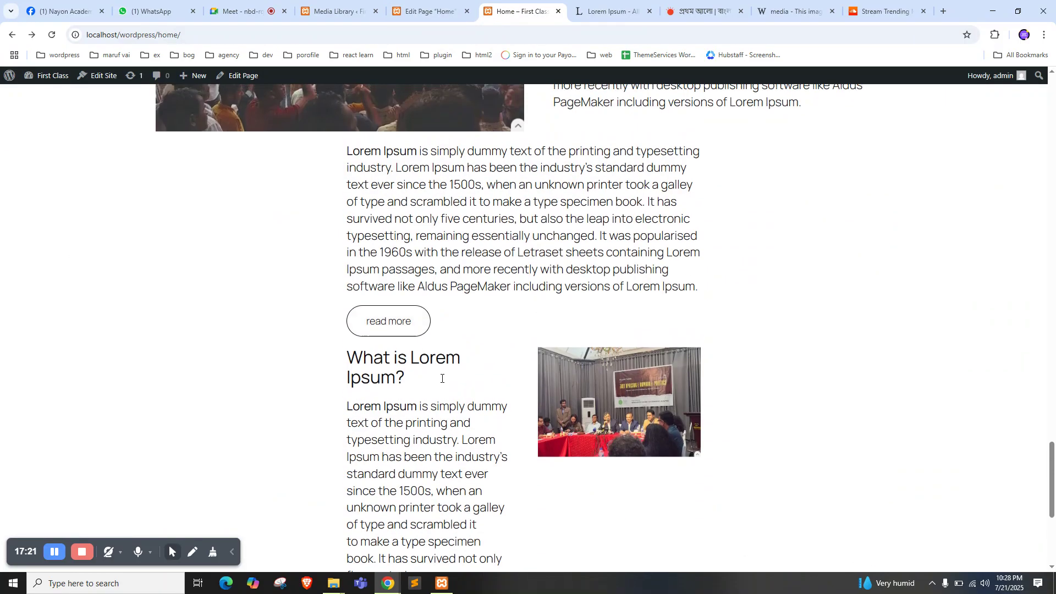
key(ctrl+shift+Tab)
click(641, 376)
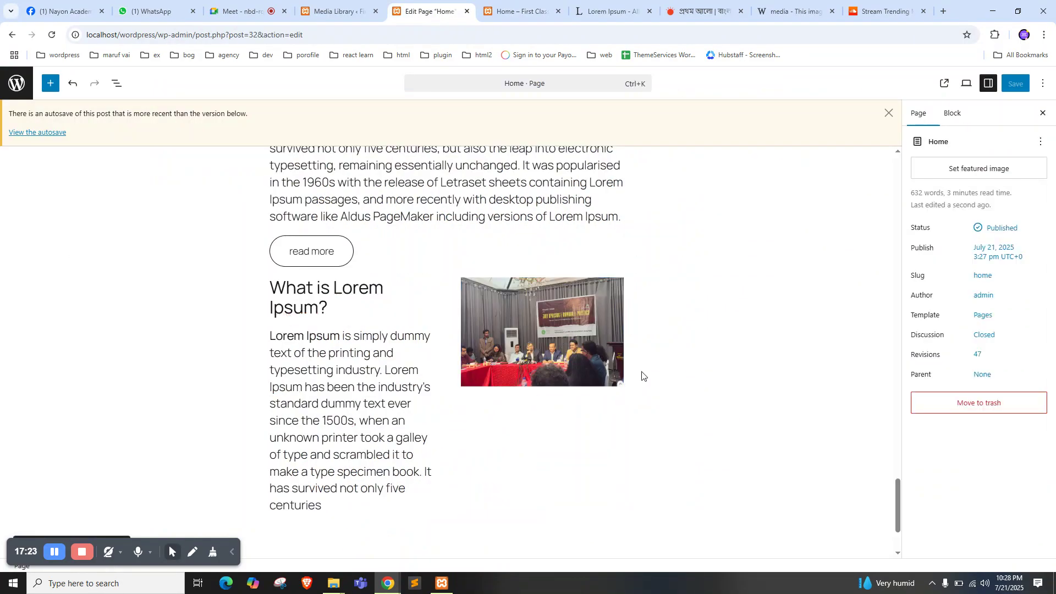
click(433, 281)
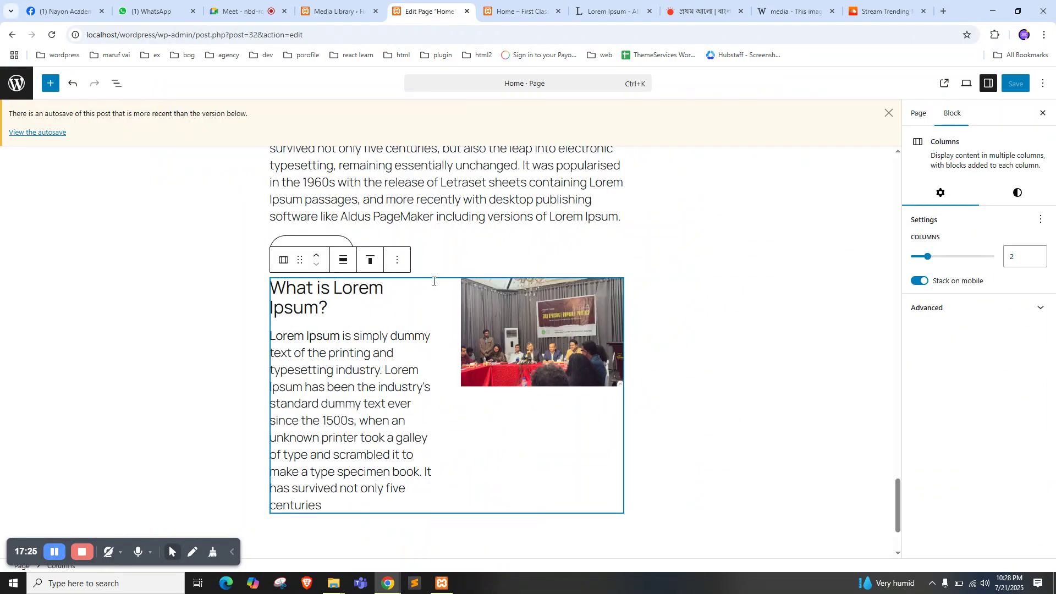
click(344, 261)
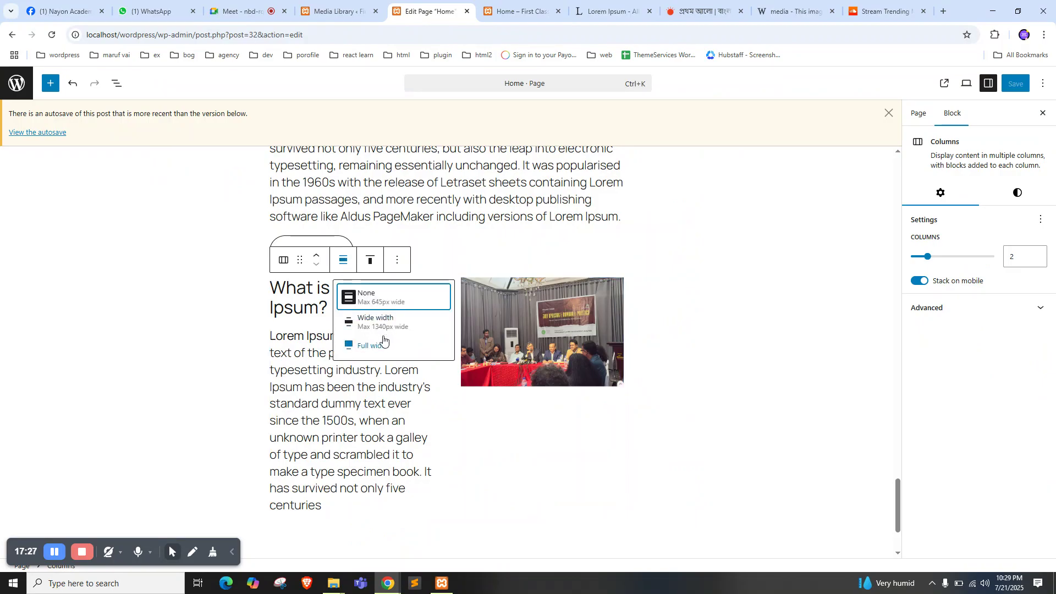
click(364, 343)
click(413, 296)
click(408, 276)
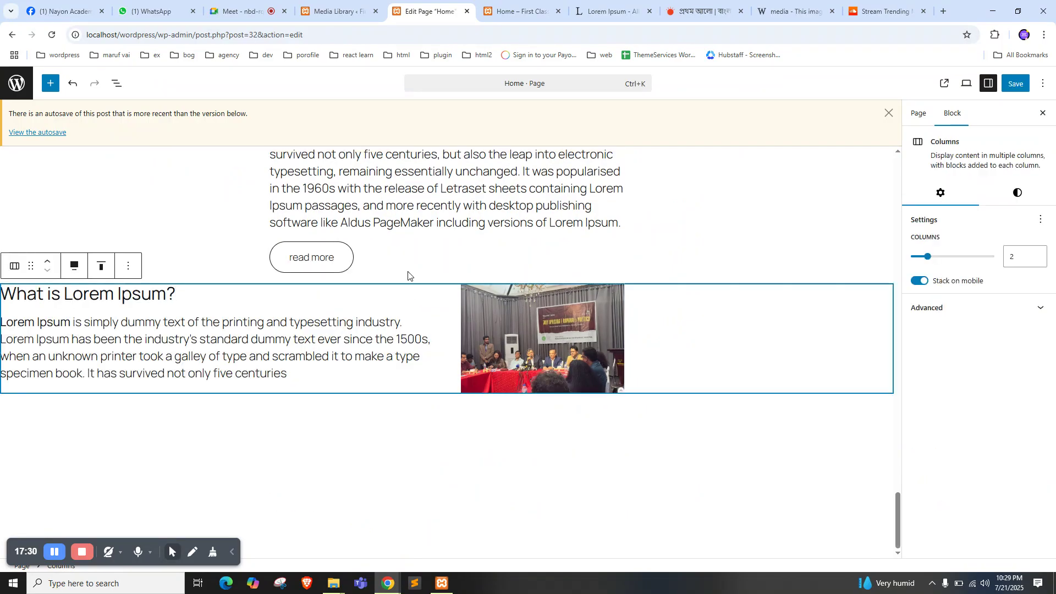
Set the Columns block's alignment to Wide width and save the page
click(65, 268)
click(89, 326)
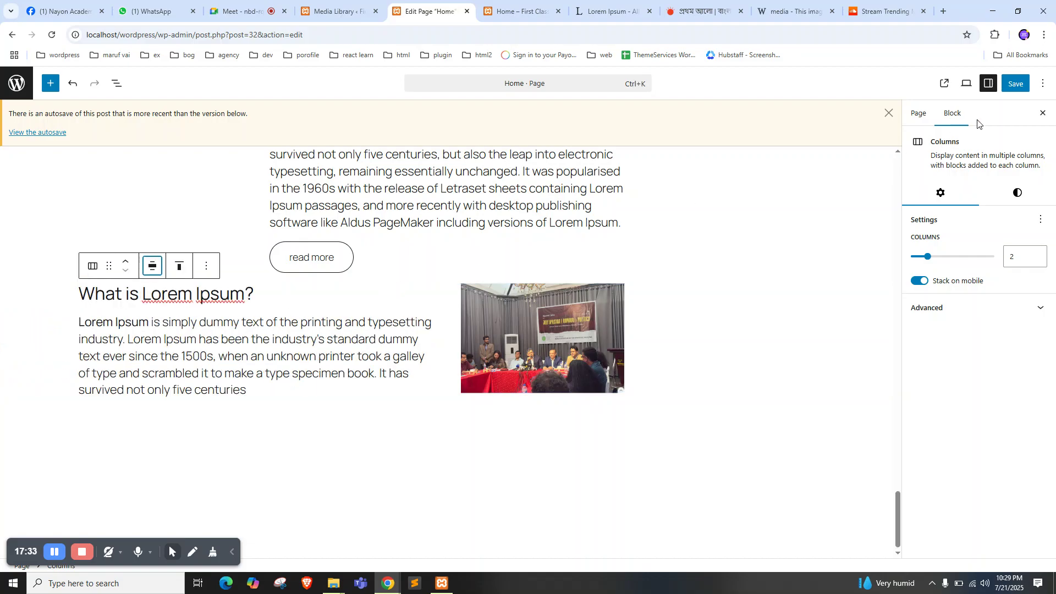
click(1015, 84)
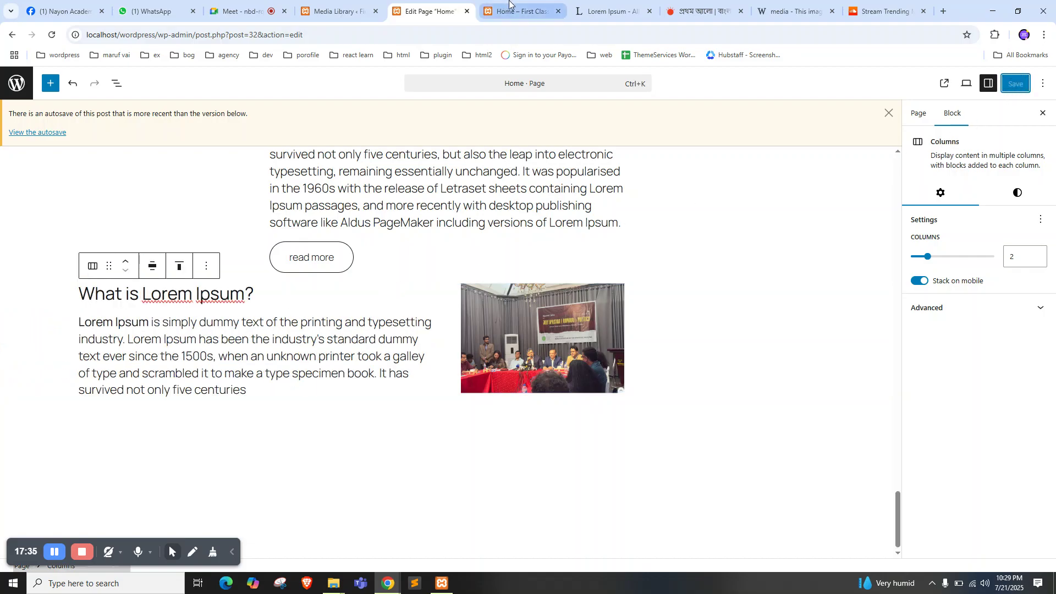
Reload the published Home page and examine the width and layout of the text and image columns below the read more button
click(510, 4)
right_click(13, 199)
click(41, 240)
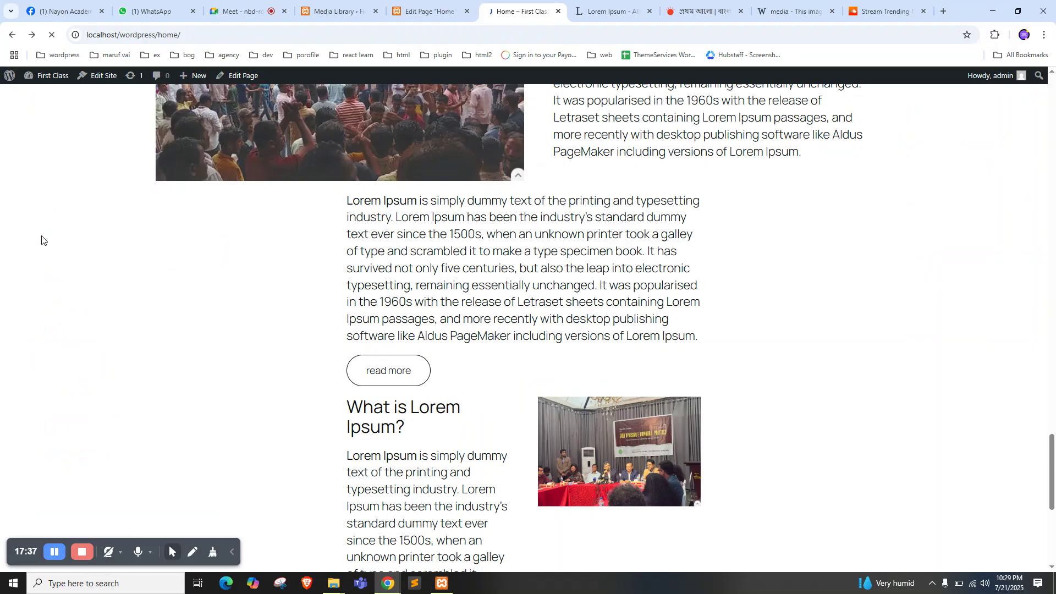
scroll(394, 401, down, 3)
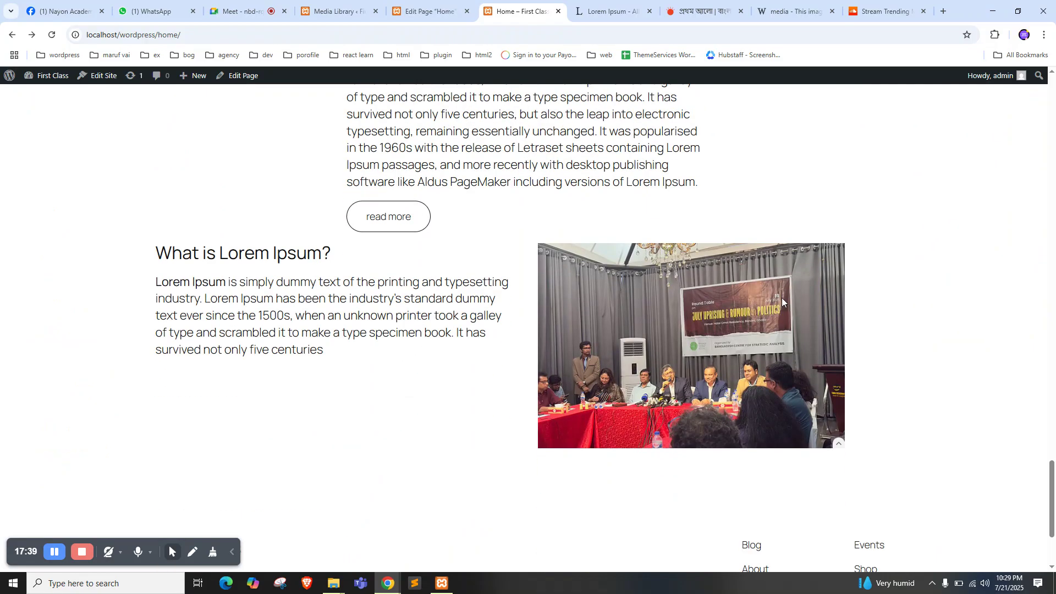
drag(138, 227, 885, 359)
click(894, 357)
scroll(901, 321, down, 2)
scroll(900, 316, up, 3)
scroll(901, 316, down, 2)
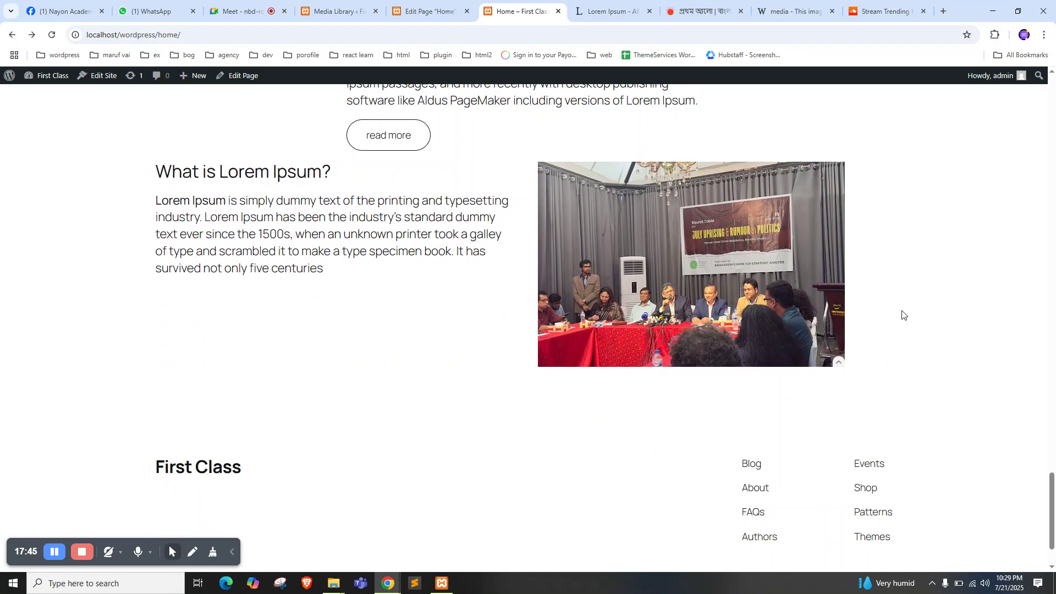
scroll(897, 315, up, 1)
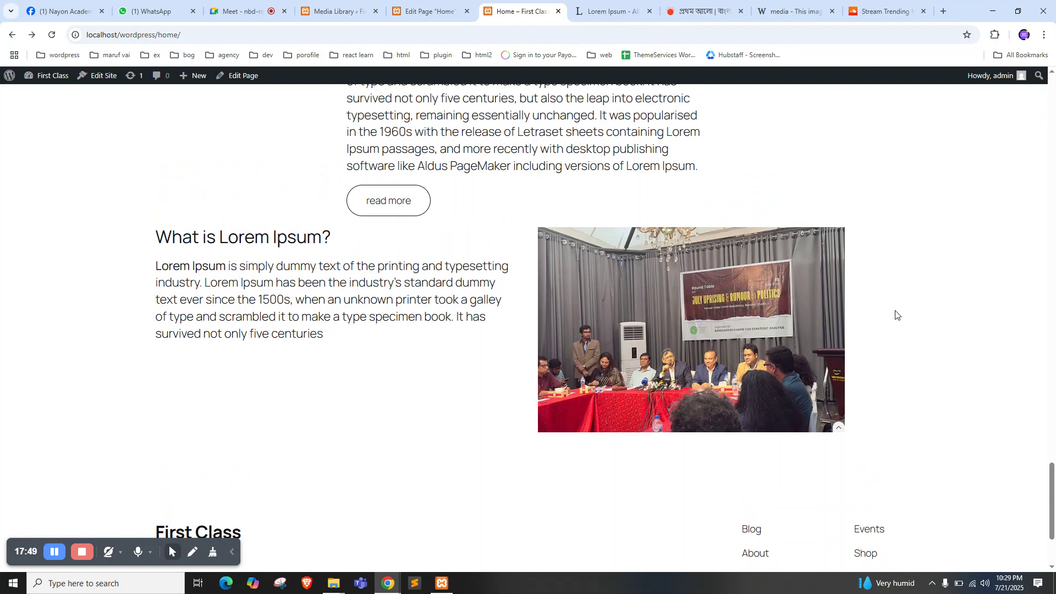
drag(261, 260, 830, 285)
click(121, 234)
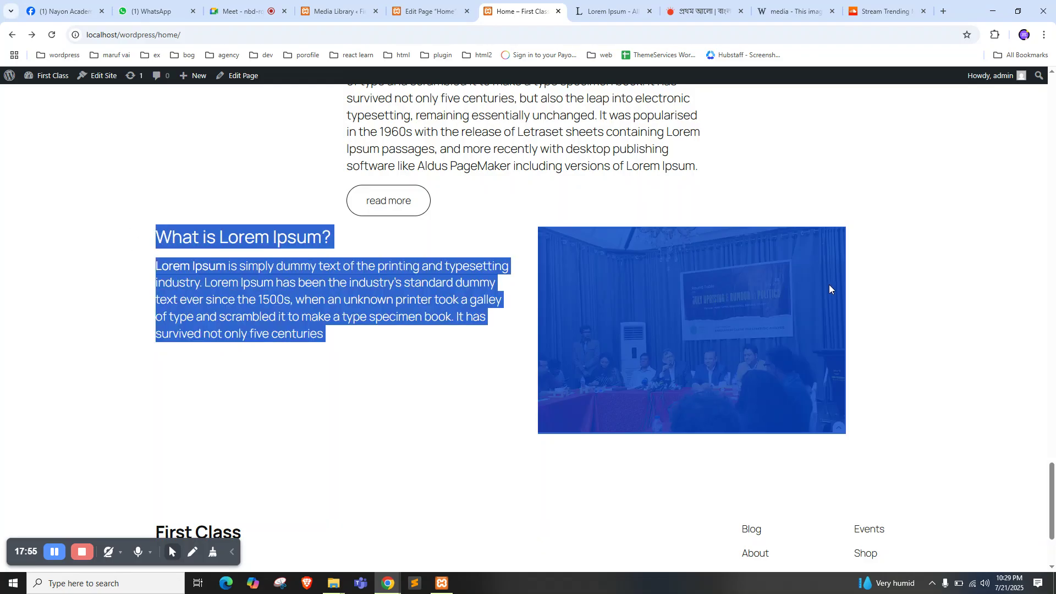
Set the two-column "What is Lorem Ipsum?" block with the photo to full width and save the page
click(424, 11)
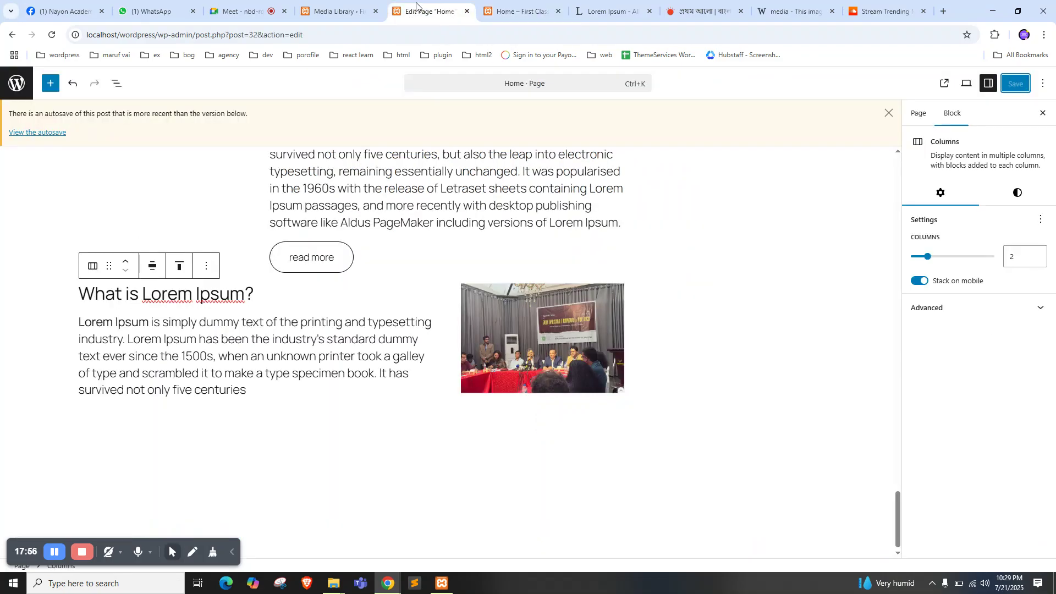
click(154, 266)
click(169, 350)
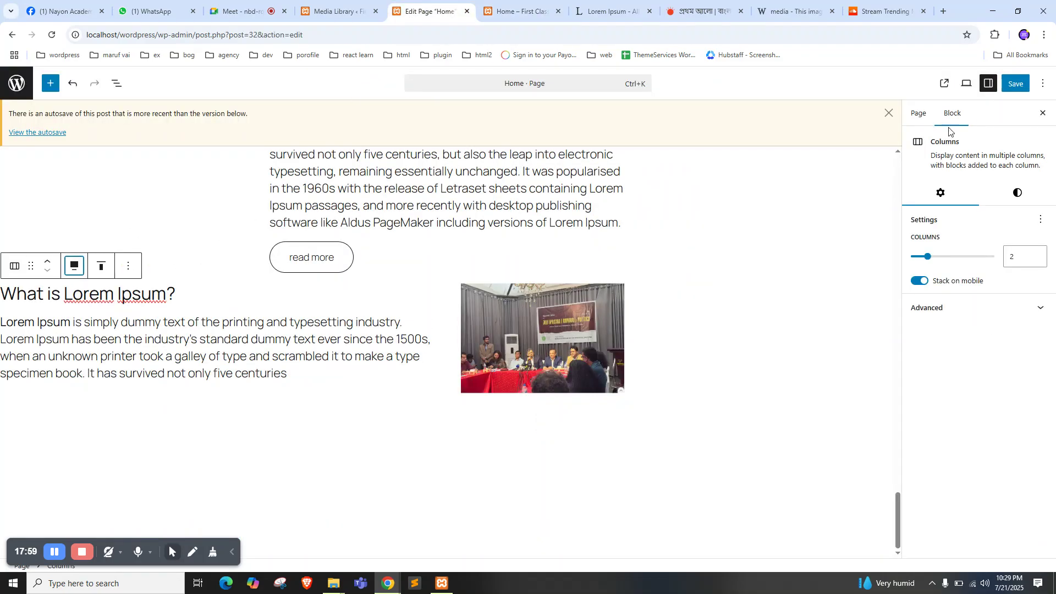
click(1007, 84)
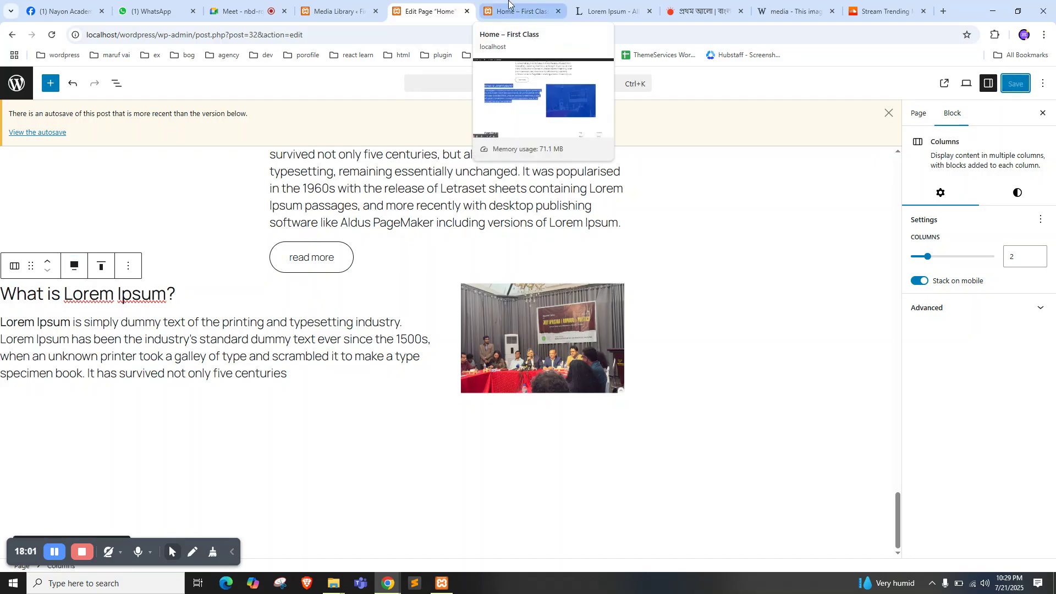
Reload the published home page and examine its sections down to the full-width "What is Lorem Ipsum?" columns
click(508, 7)
right_click(22, 216)
click(42, 250)
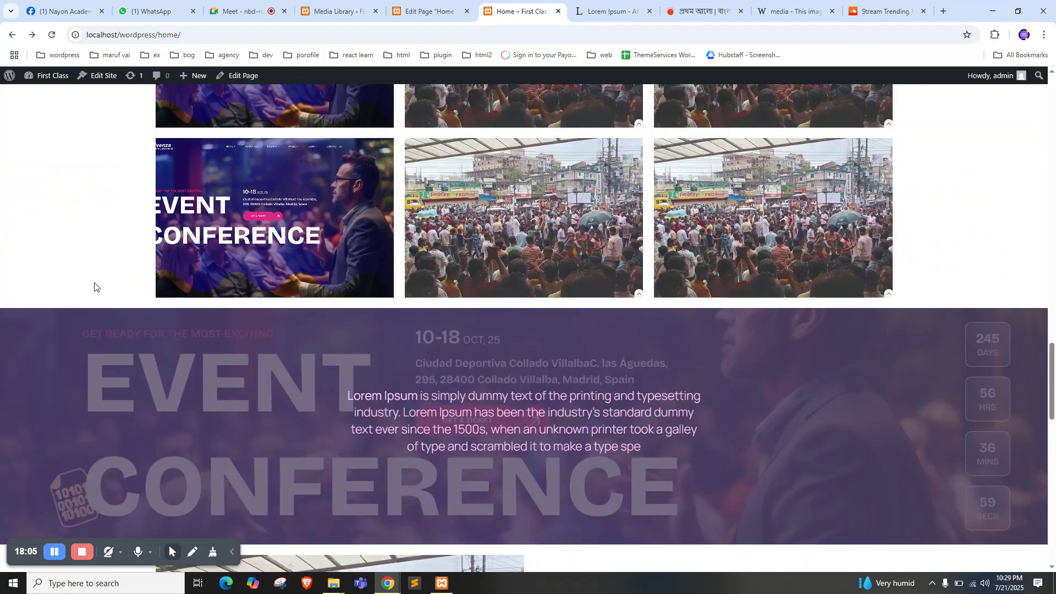
scroll(314, 457, up, 1)
scroll(243, 330, down, 2)
drag(242, 328, 658, 381)
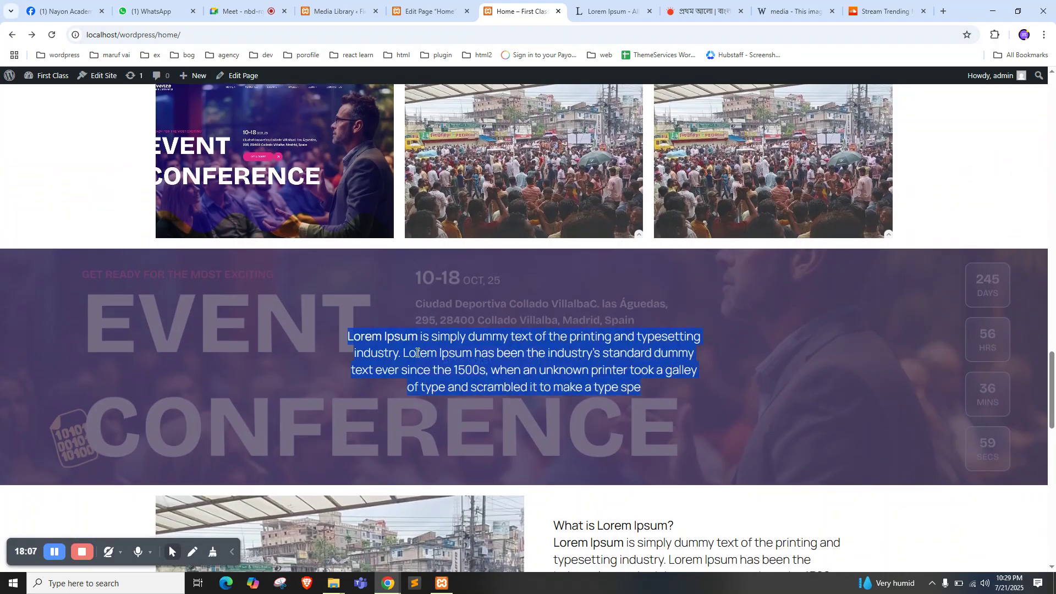
scroll(446, 352, down, 4)
scroll(361, 348, up, 2)
scroll(330, 304, down, 3)
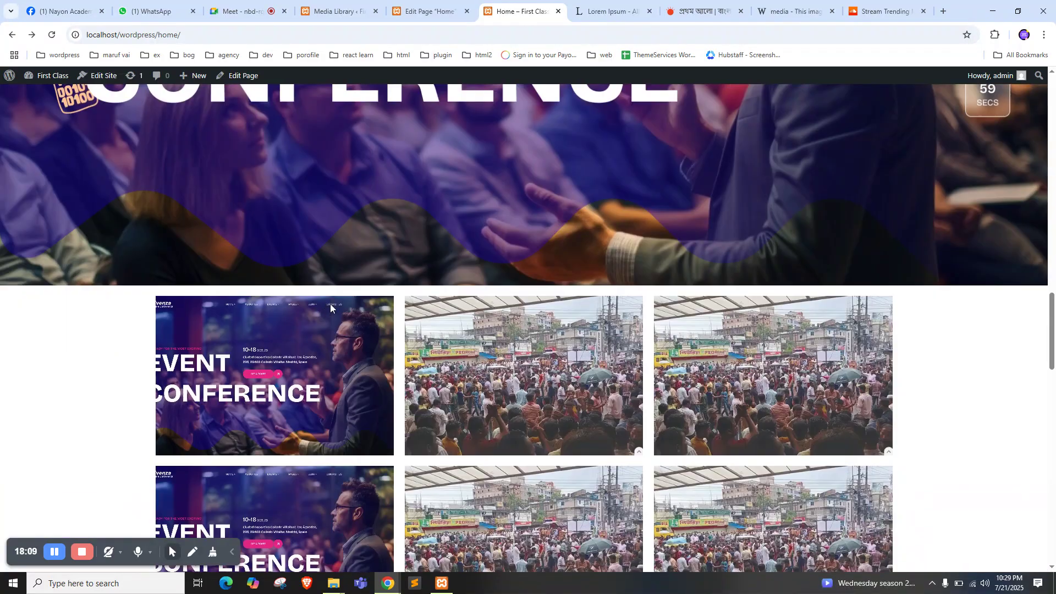
scroll(385, 301, down, 10)
click(407, 3)
key(ctrl+Tab)
key(Down)
key(Down)
key(Down)
key(Down)
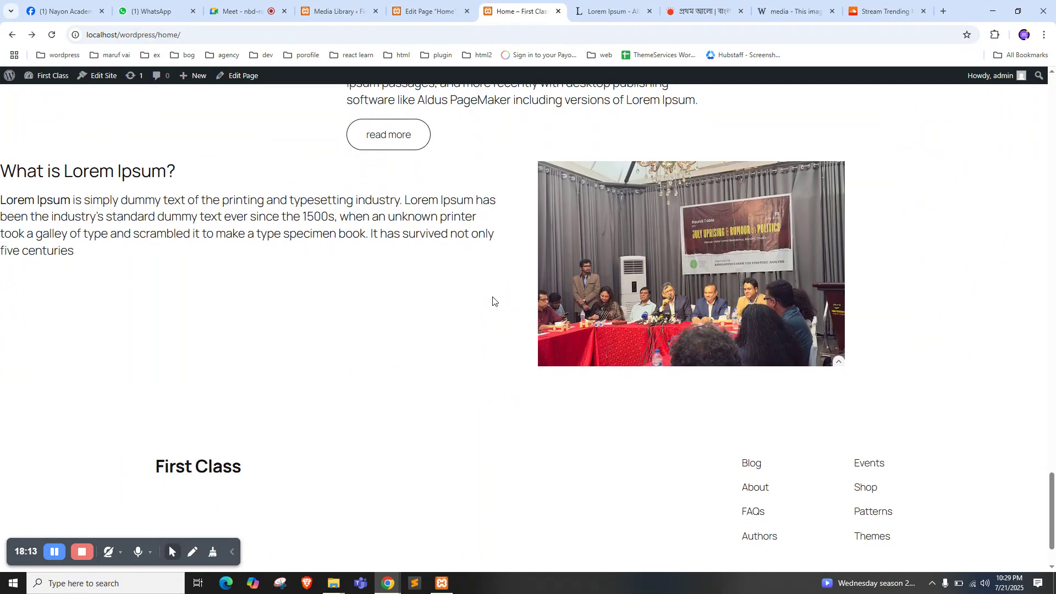
Set the two-column "What is Lorem Ipsum?" block's alignment to wide width and save the page
click(407, 3)
click(315, 282)
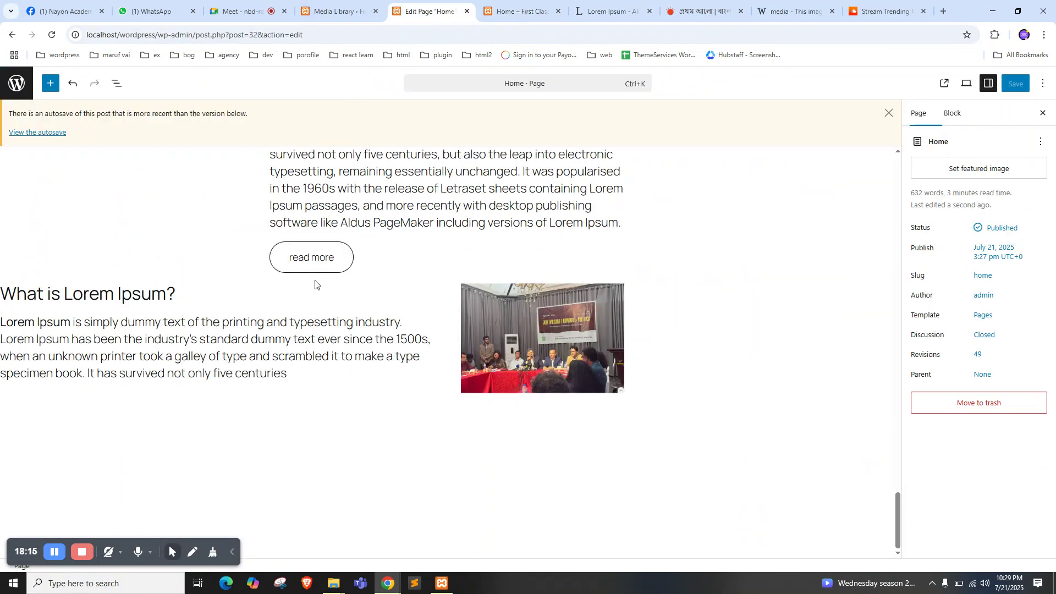
click(431, 286)
click(433, 279)
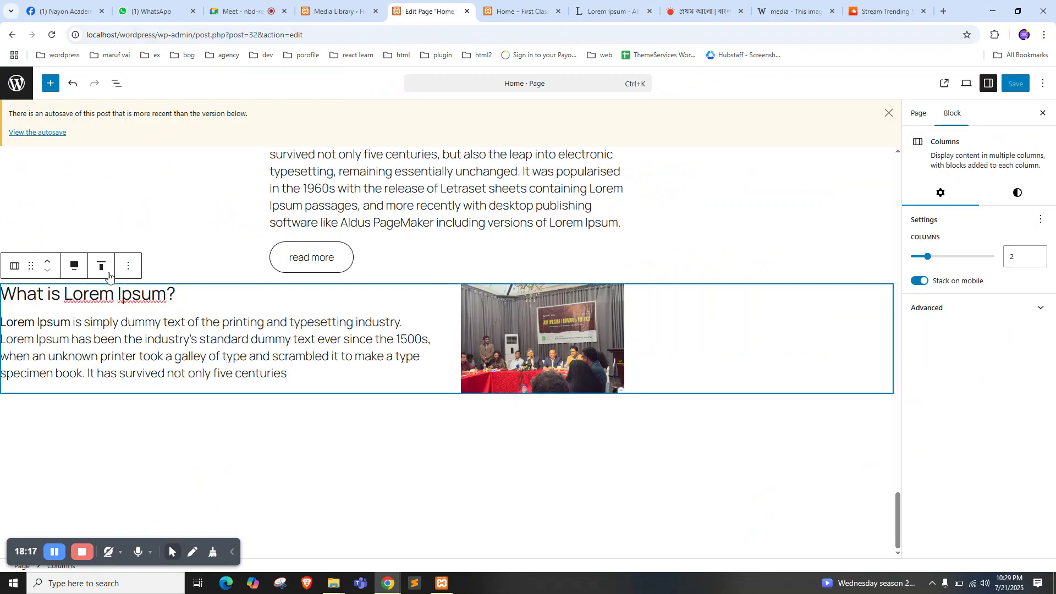
click(77, 267)
click(102, 300)
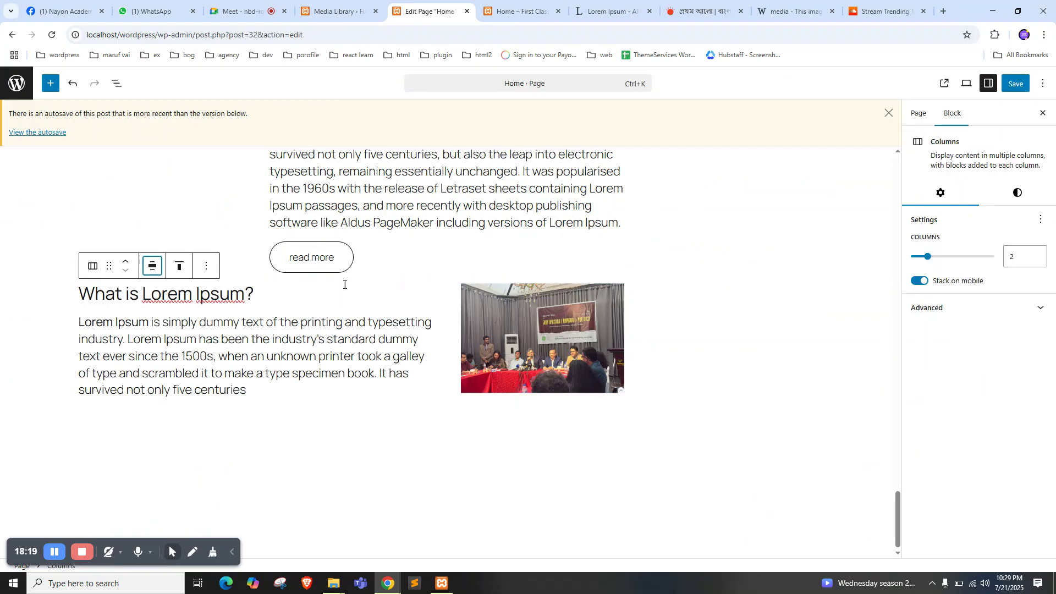
click(1023, 87)
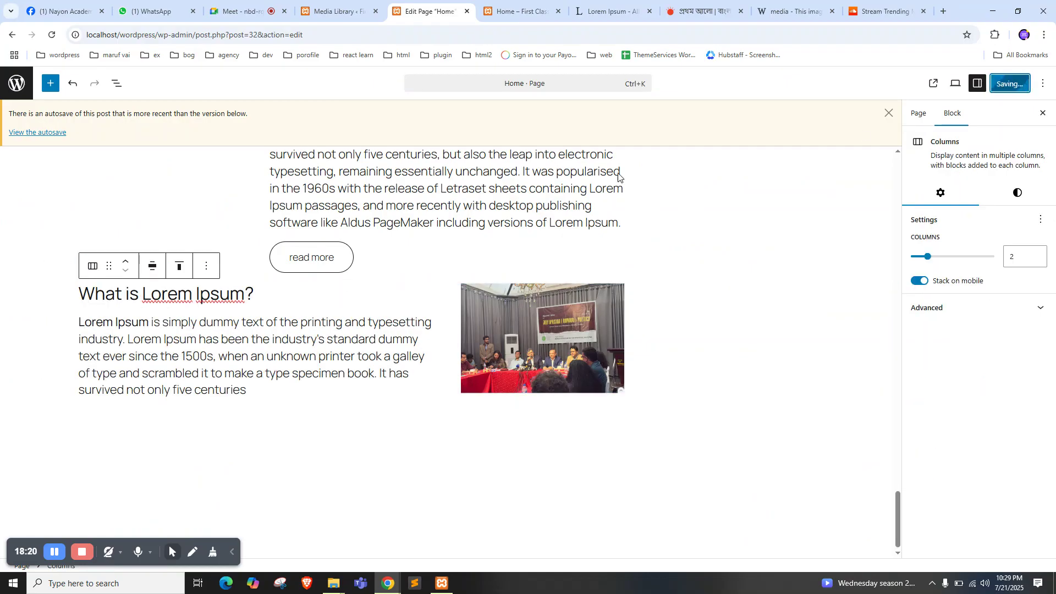
Reload the published home page to check the width of the "What is Lorem Ipsum?" columns
click(508, 4)
key(F5)
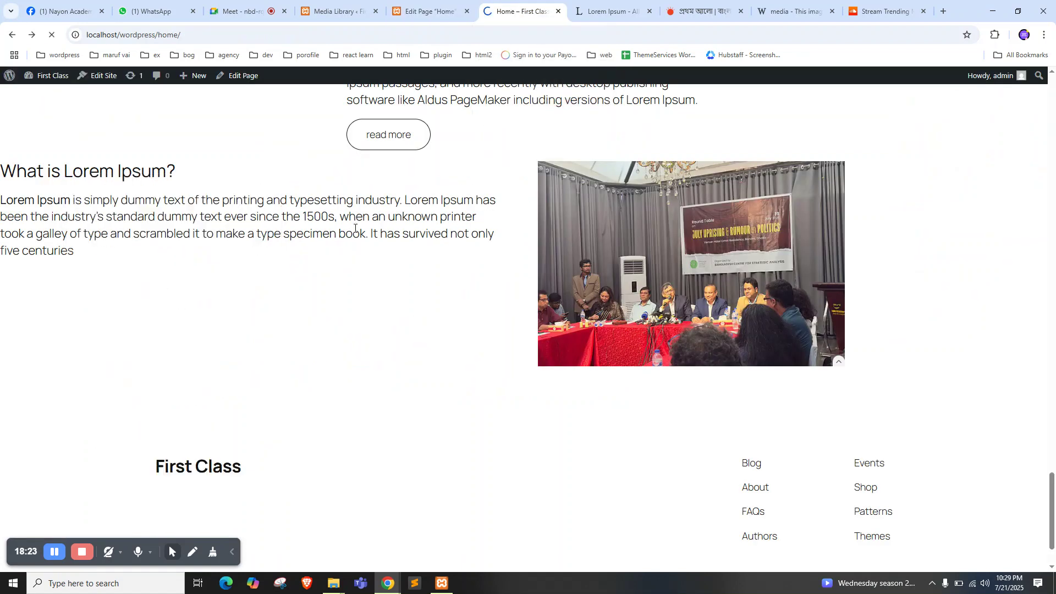
click(423, 8)
click(312, 3)
click(512, 11)
Return to the page editor and add an empty paragraph block below the two-column section
click(409, 21)
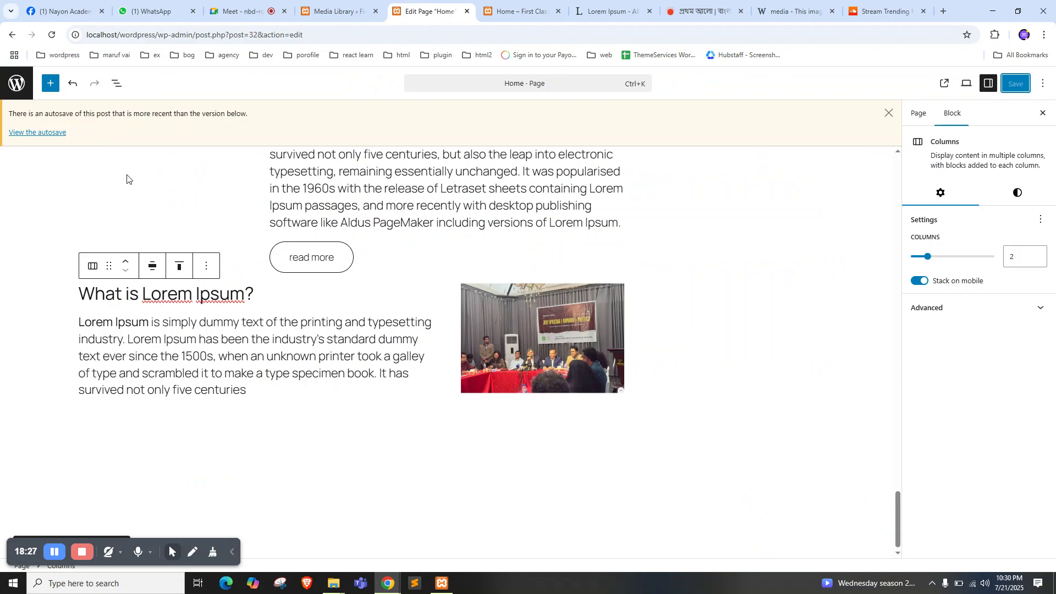
click(50, 83)
scroll(129, 384, down, 3)
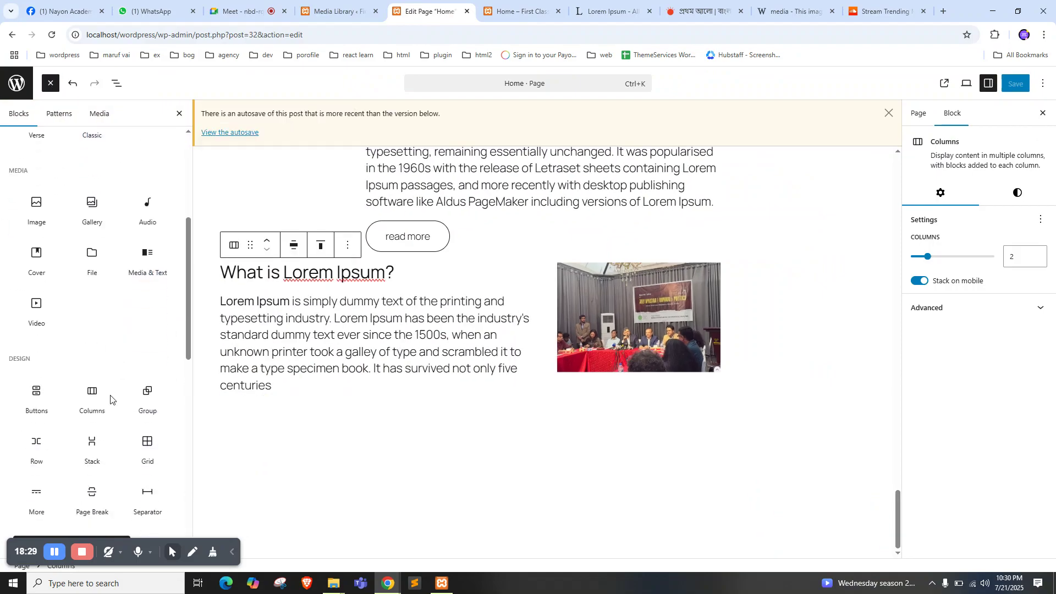
click(433, 421)
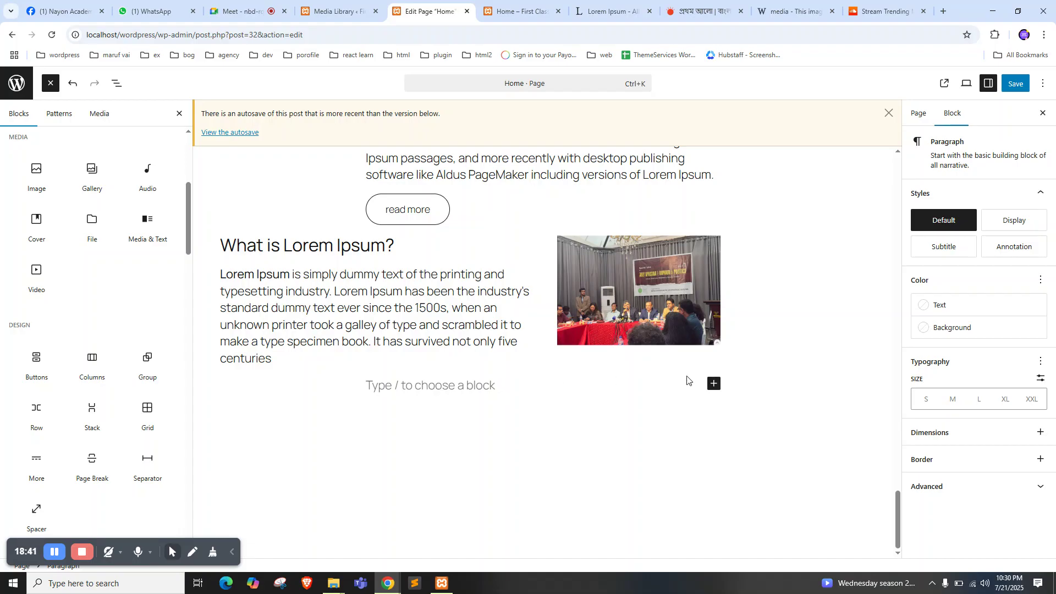
click(715, 384)
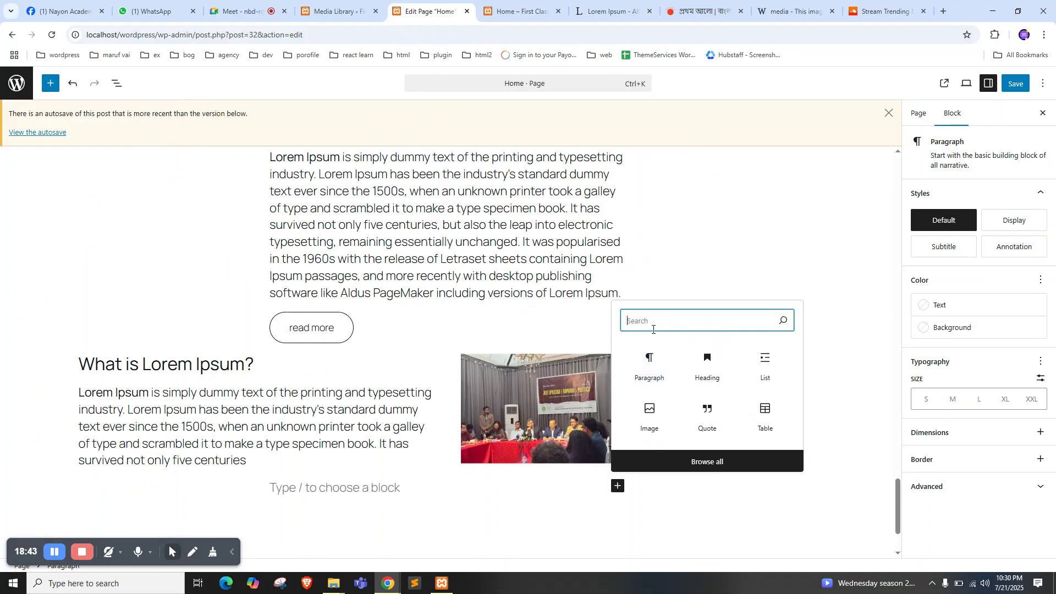
text(coul)
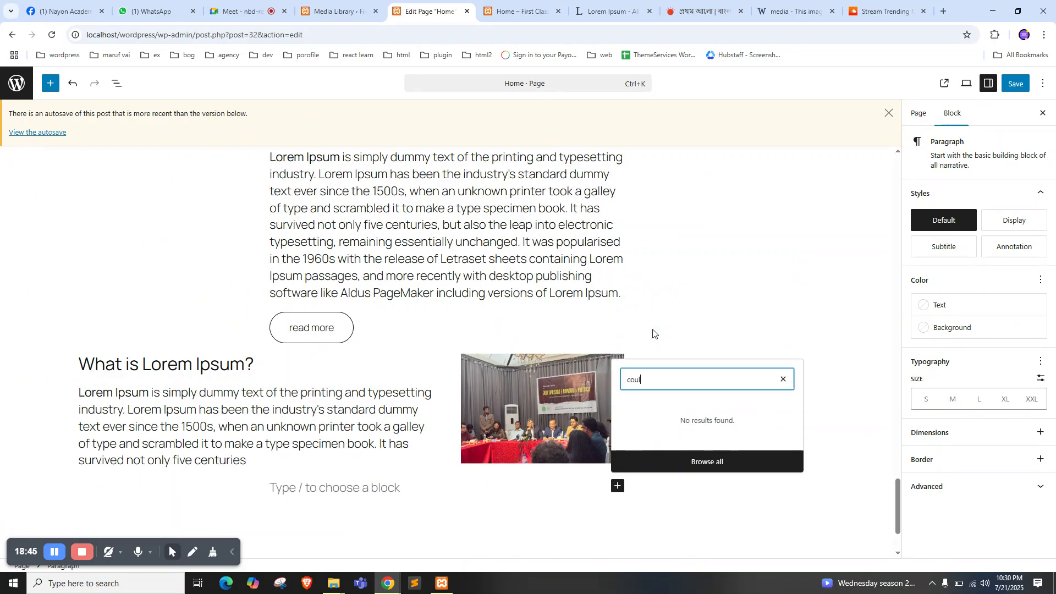
key(BackSpace)
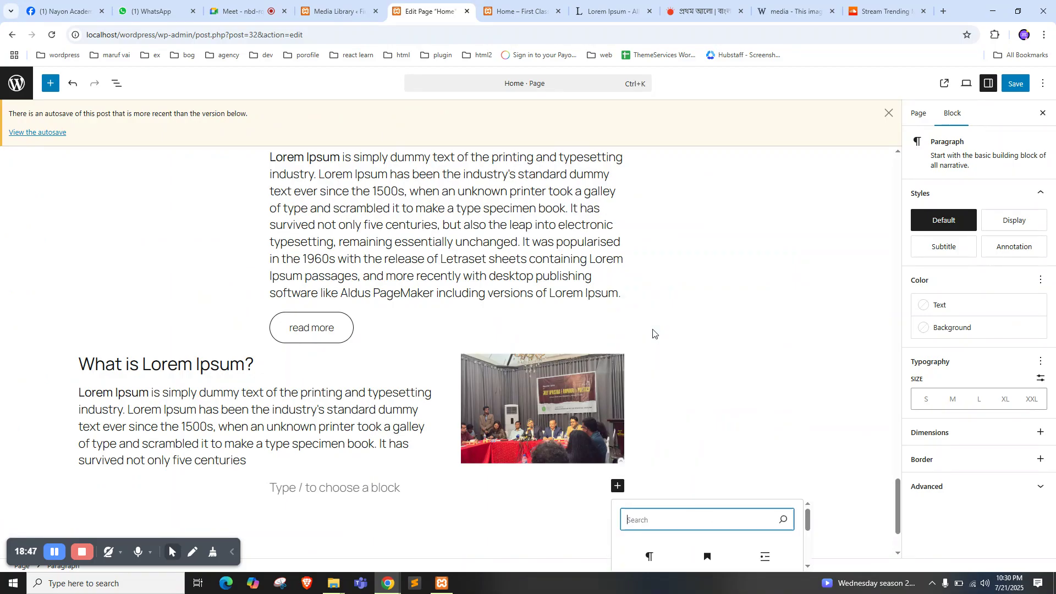
scroll(687, 442, down, 2)
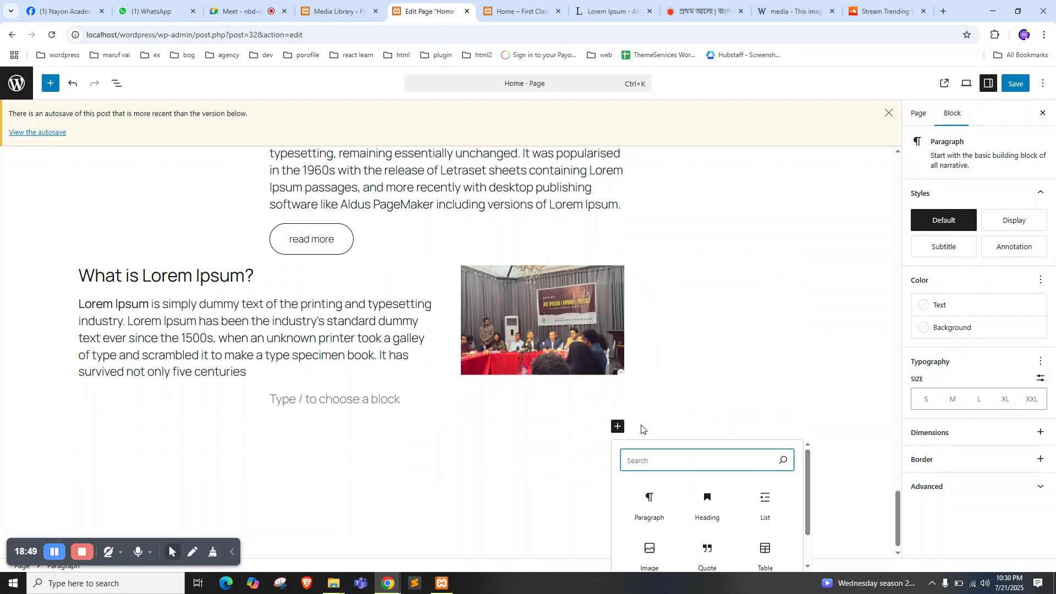
Insert a Columns block with the 33 / 33 / 33 layout below the "What is Lorem Ipsum?" section
click(41, 82)
scroll(113, 410, down, 3)
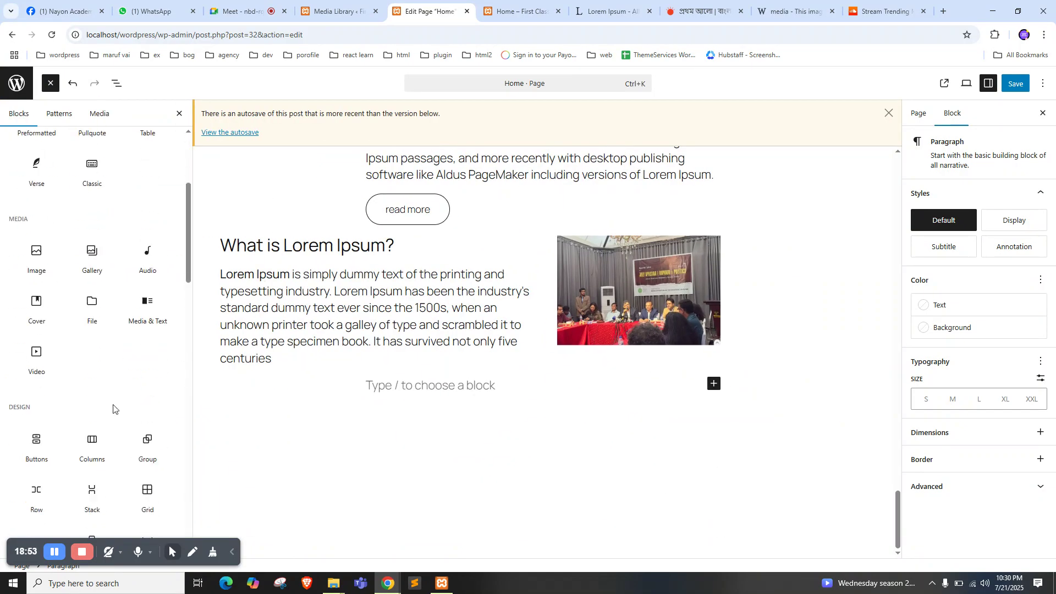
scroll(114, 410, down, 3)
click(69, 328)
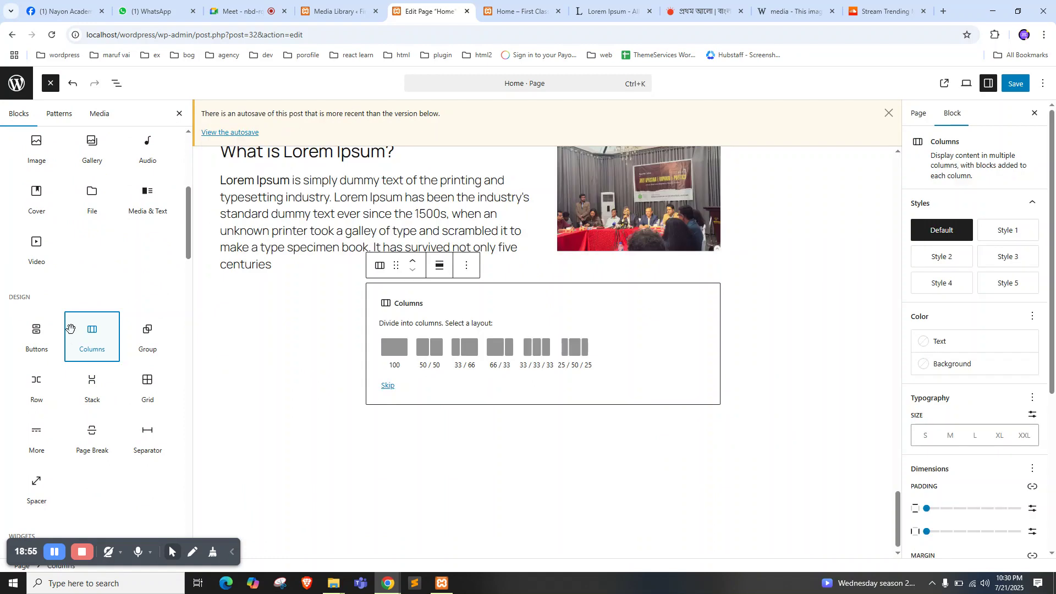
click(535, 347)
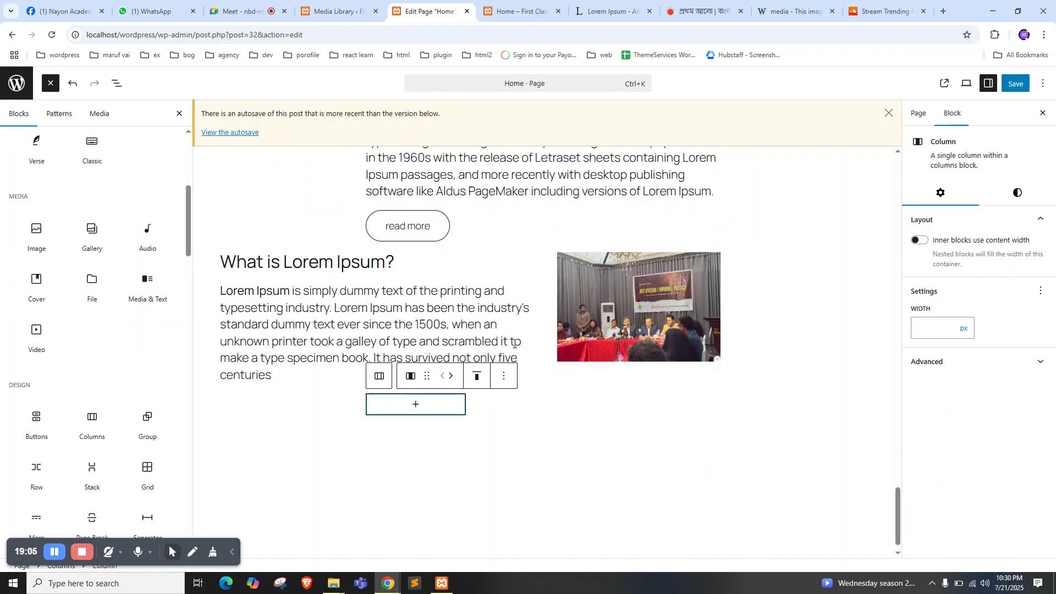
Add a Heading block to the first column of the new three-column block
click(503, 405)
click(624, 406)
click(546, 405)
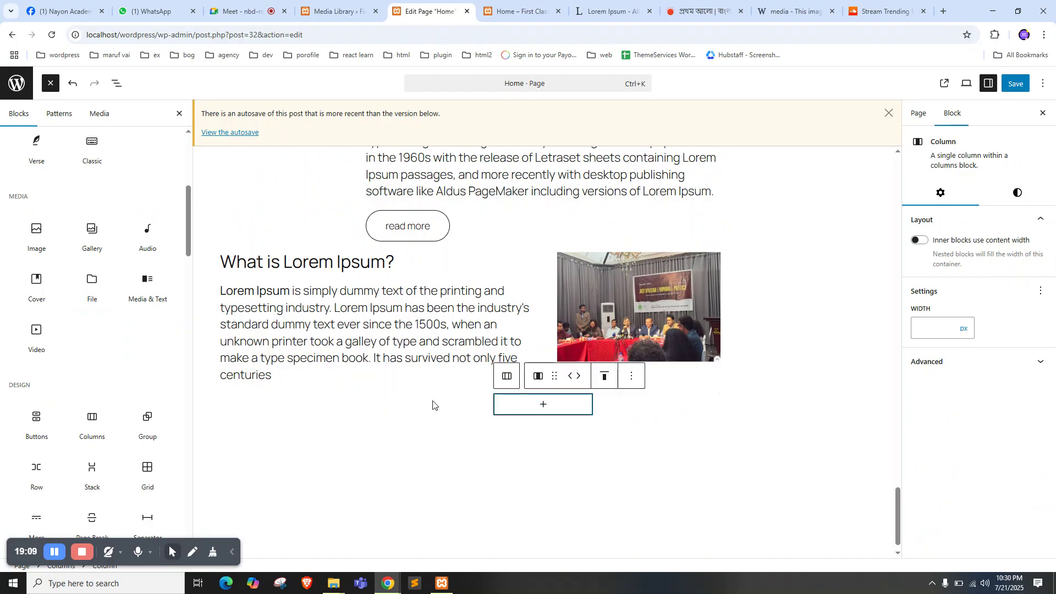
click(432, 406)
click(419, 406)
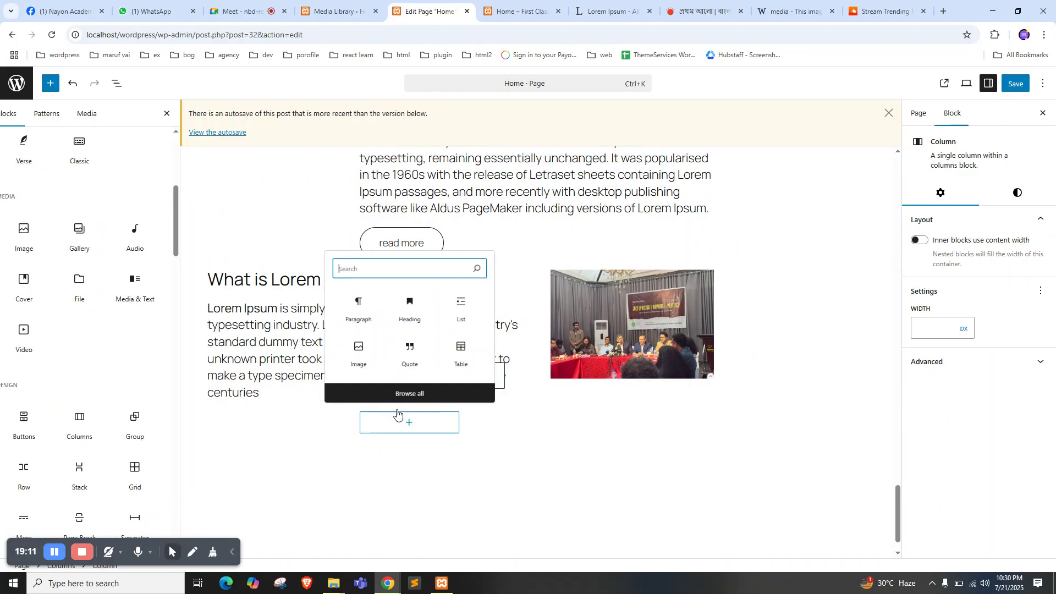
click(317, 391)
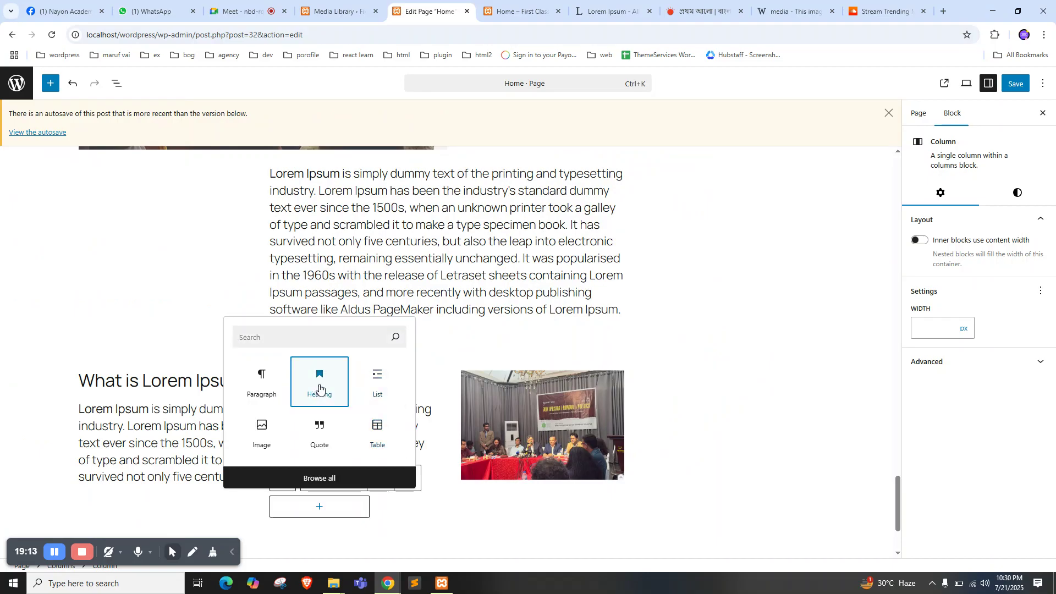
Copy the title "What is Lorem Ipsum?" from lipsum.com and paste it into the first column's heading
key(ctrl+Tab)
key(ctrl+Tab)
key(ctrl+Tab)
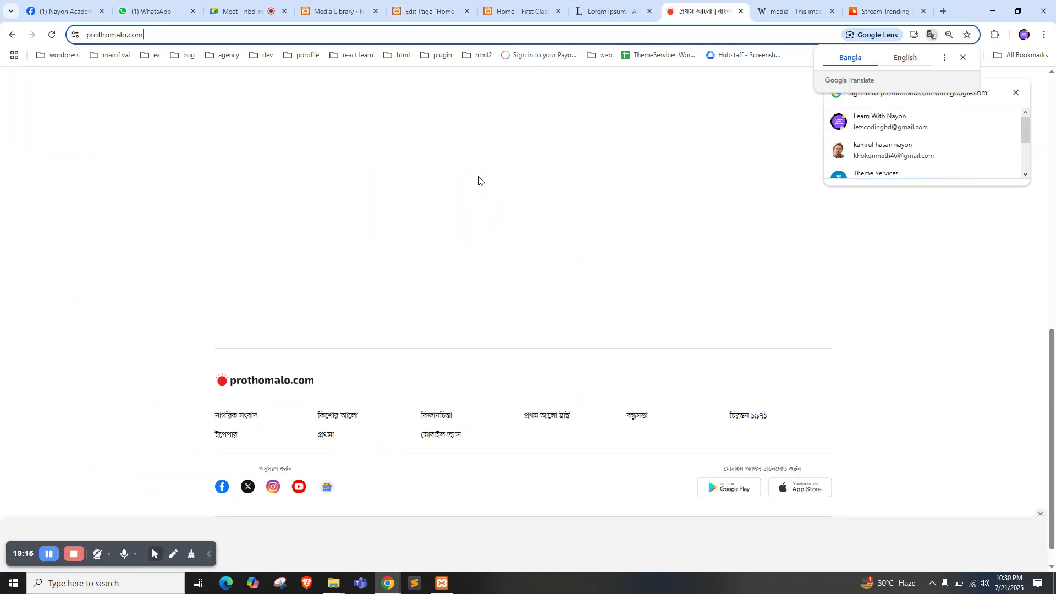
key(ctrl+shift+Tab)
drag(382, 177, 277, 162)
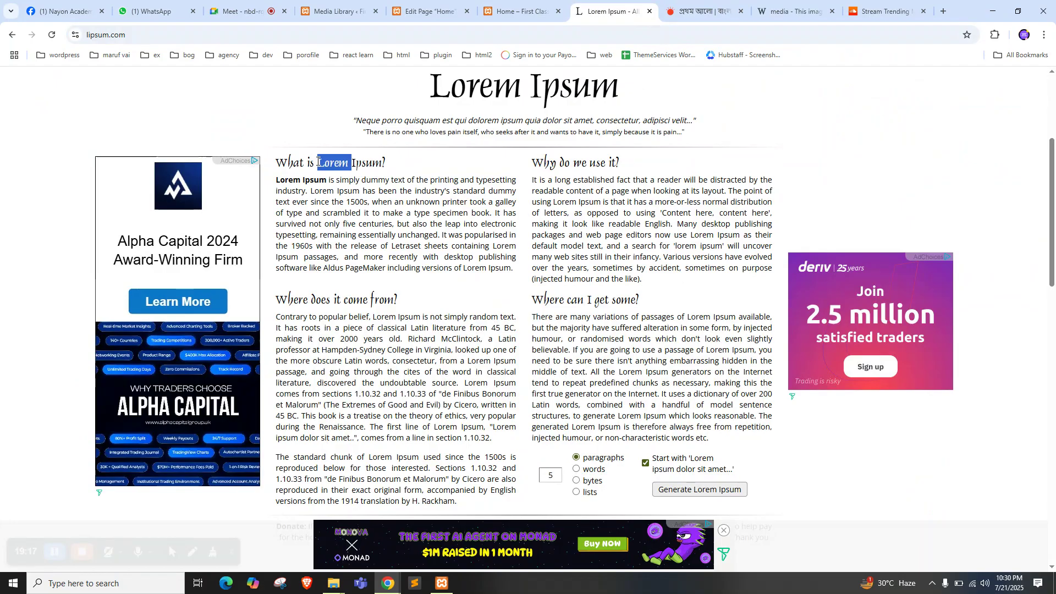
key(ctrl+c)
key(ctrl+shift+Tab)
key(ctrl+shift+Tab)
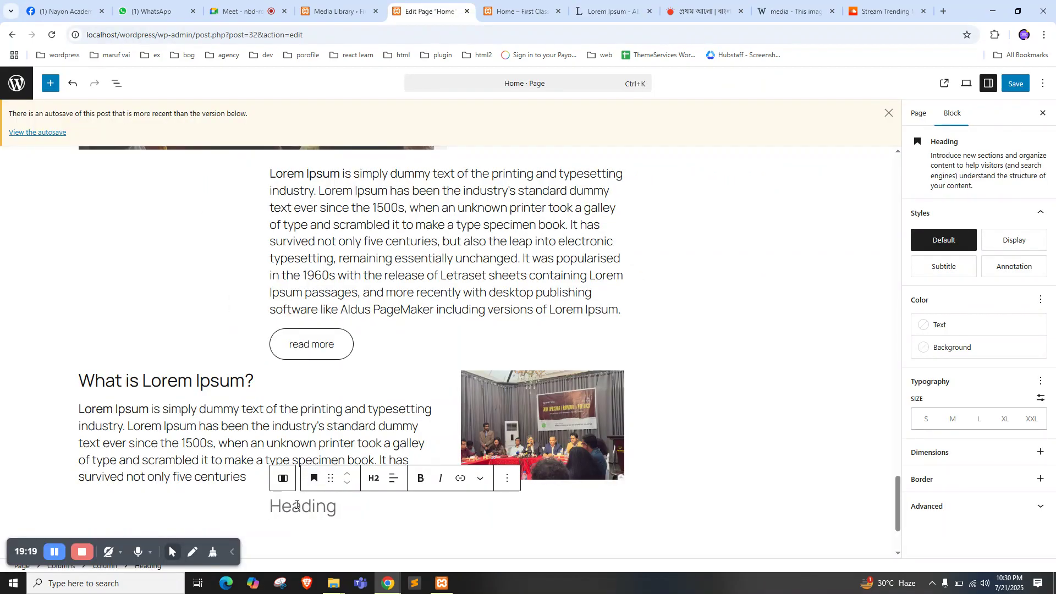
key(ctrl+v)
Copy the sentence "Lorem Ipsum is simply dummy text of the printing and typesetting industry." from lipsum.com and return to the page editor
key(ctrl+Tab)
key(ctrl+Tab)
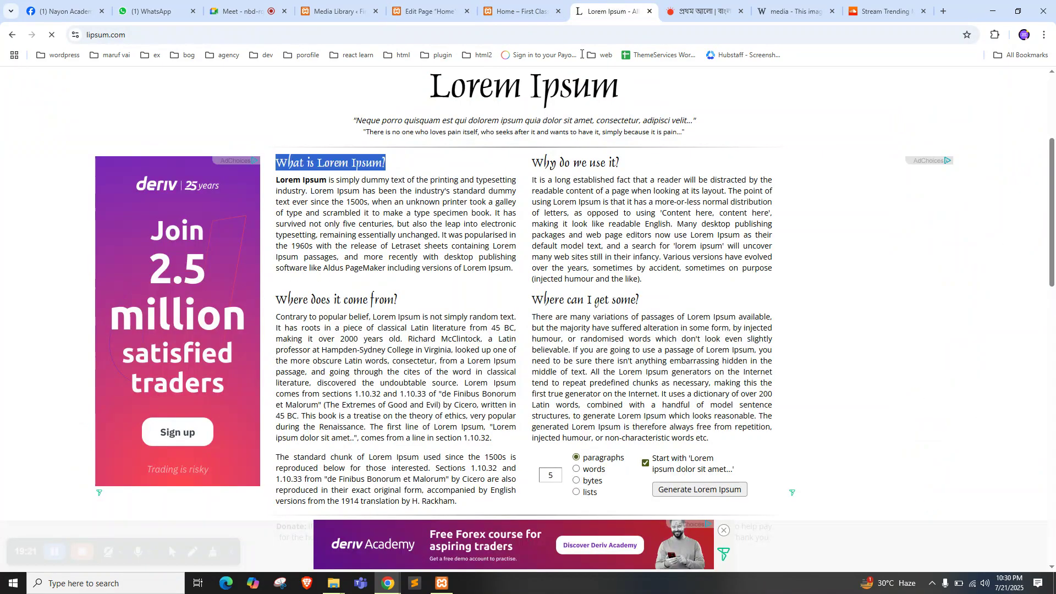
click(416, 187)
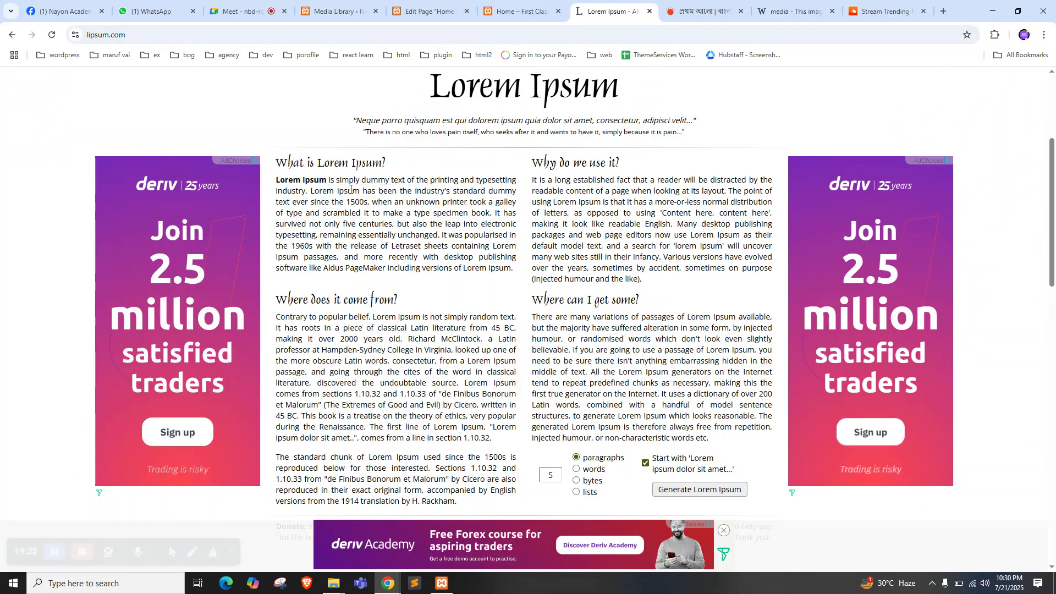
drag(275, 180, 311, 190)
key(ctrl+shift+Tab)
key(ctrl+shift+Tab)
Add a Paragraph block to the second column and paste the copied Lorem Ipsum sentence into it
click(405, 462)
click(445, 449)
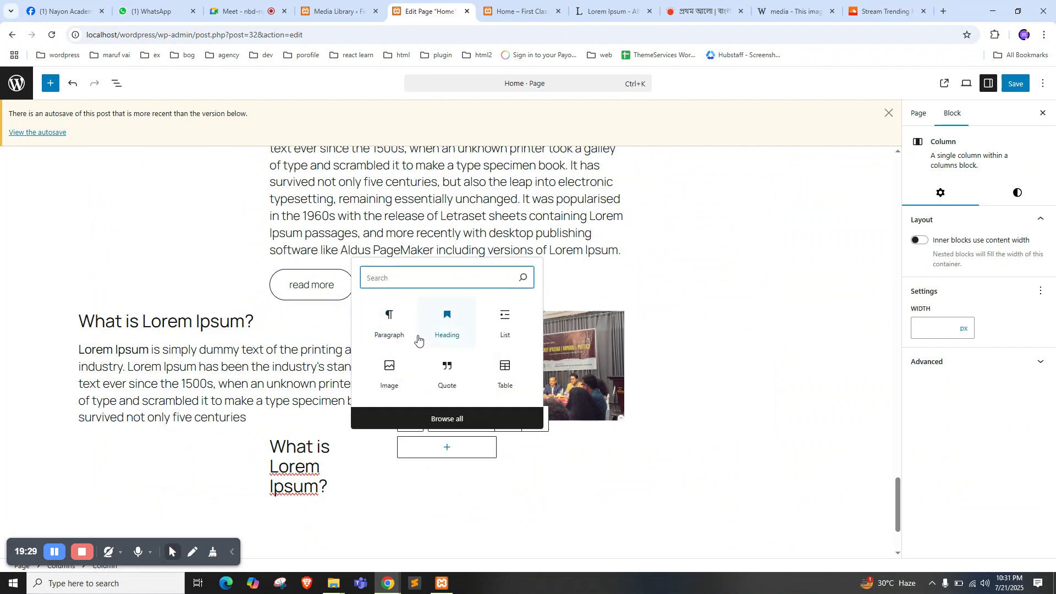
click(392, 324)
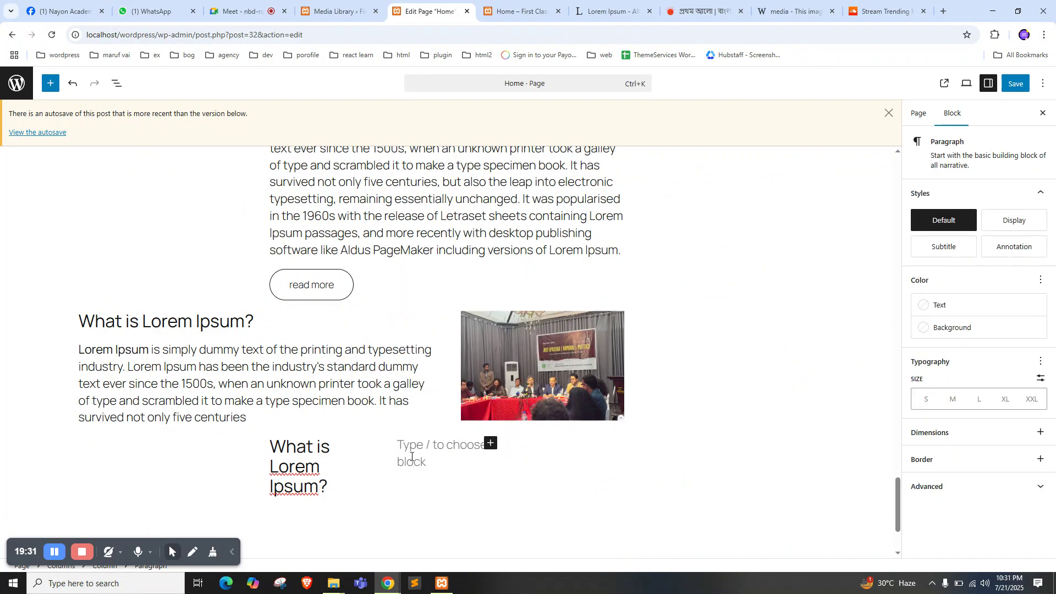
key(ctrl+v)
drag(441, 378, 446, 378)
click(327, 376)
click(400, 380)
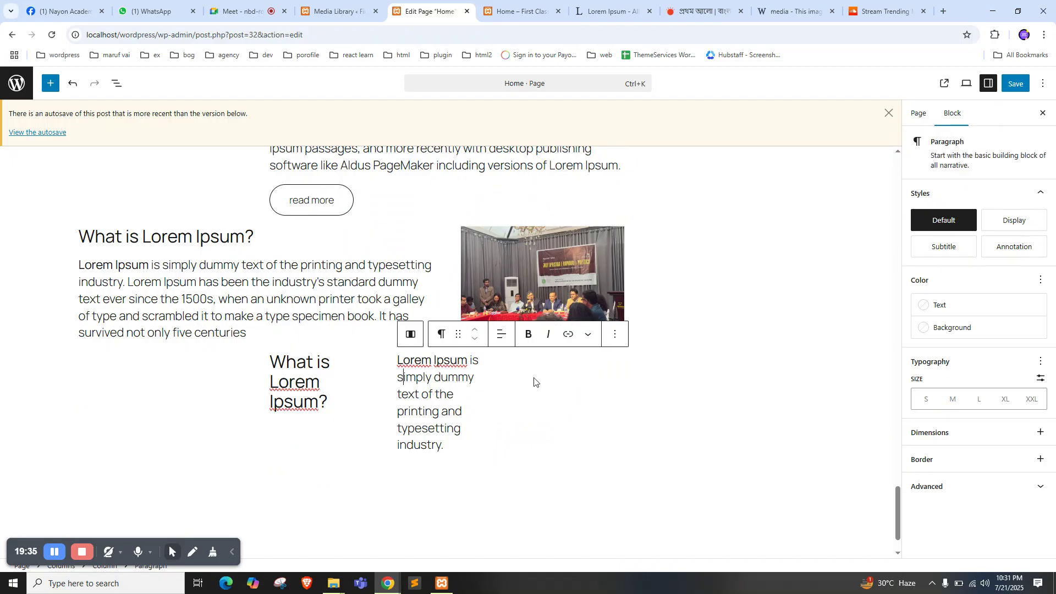
Add an Image block to the third column and insert the street crowd photo from the Media Library
click(586, 371)
click(576, 367)
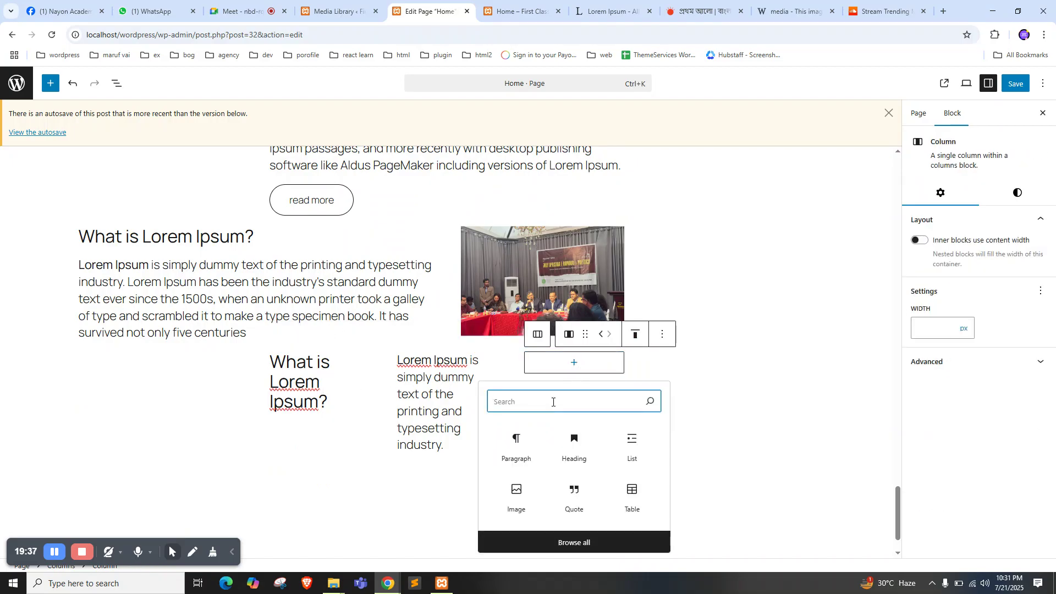
text(i)
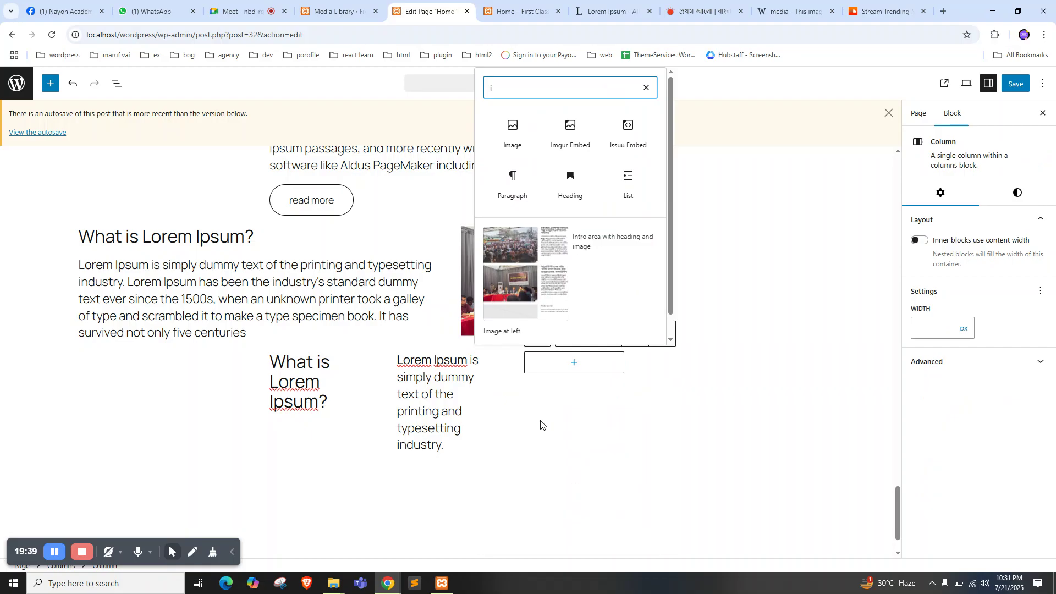
click(506, 139)
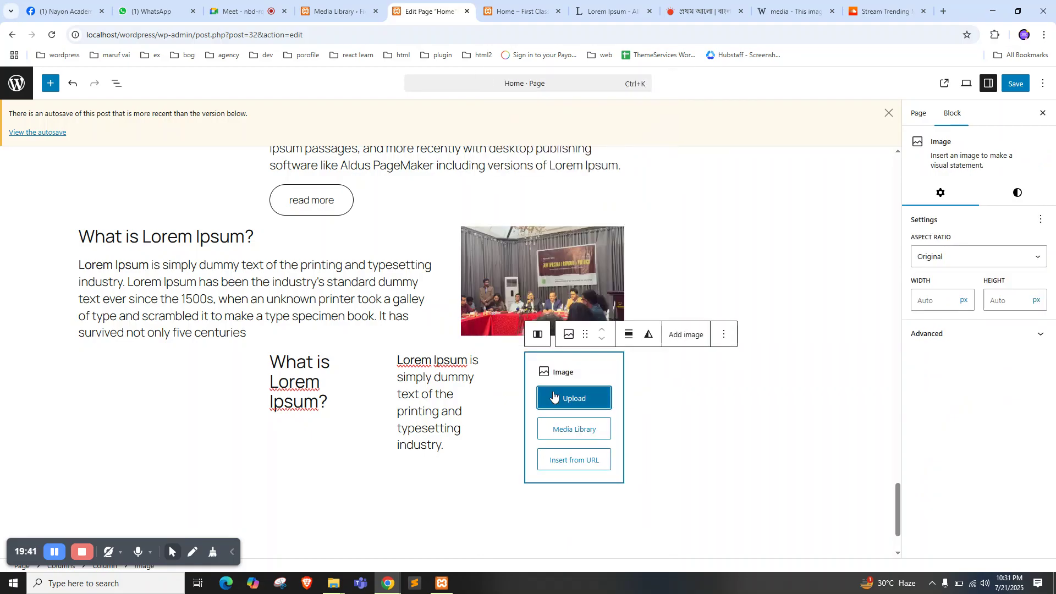
click(573, 430)
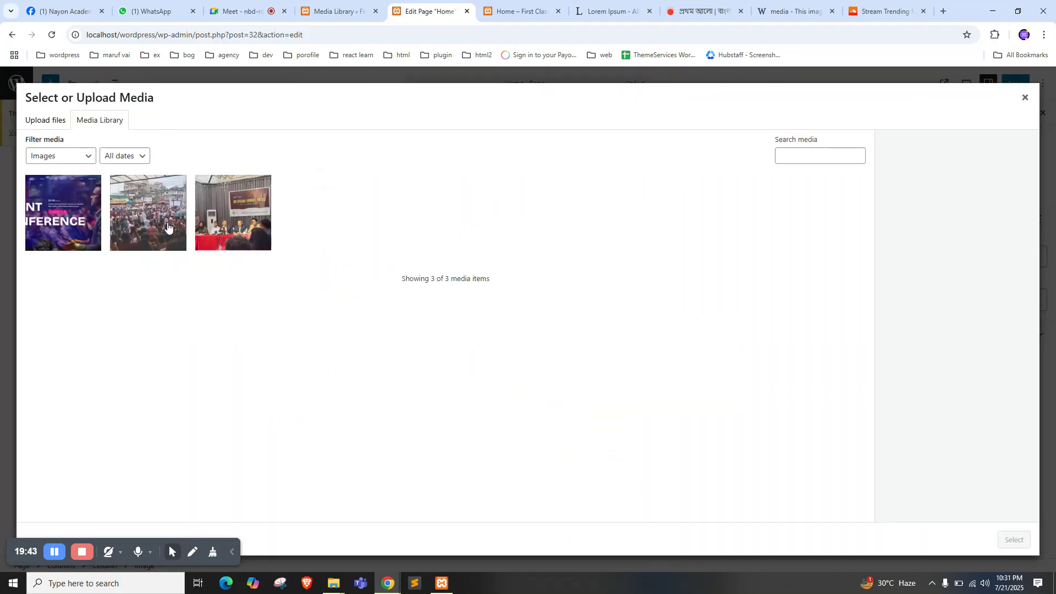
click(165, 226)
click(1014, 539)
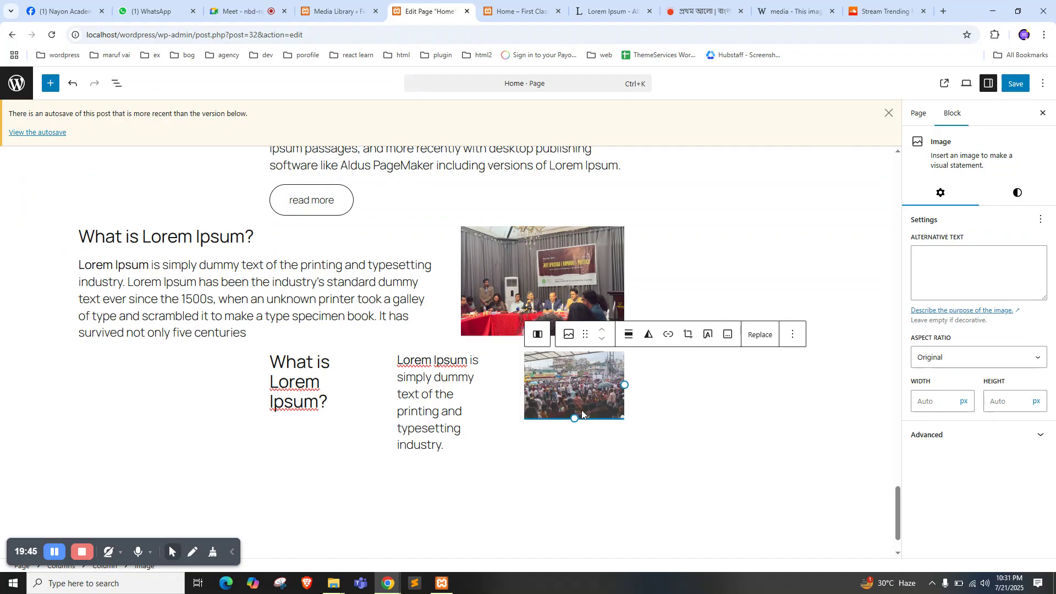
Save the page, reload the live Home page and examine the layout of the two-column and three-column sections
click(1015, 83)
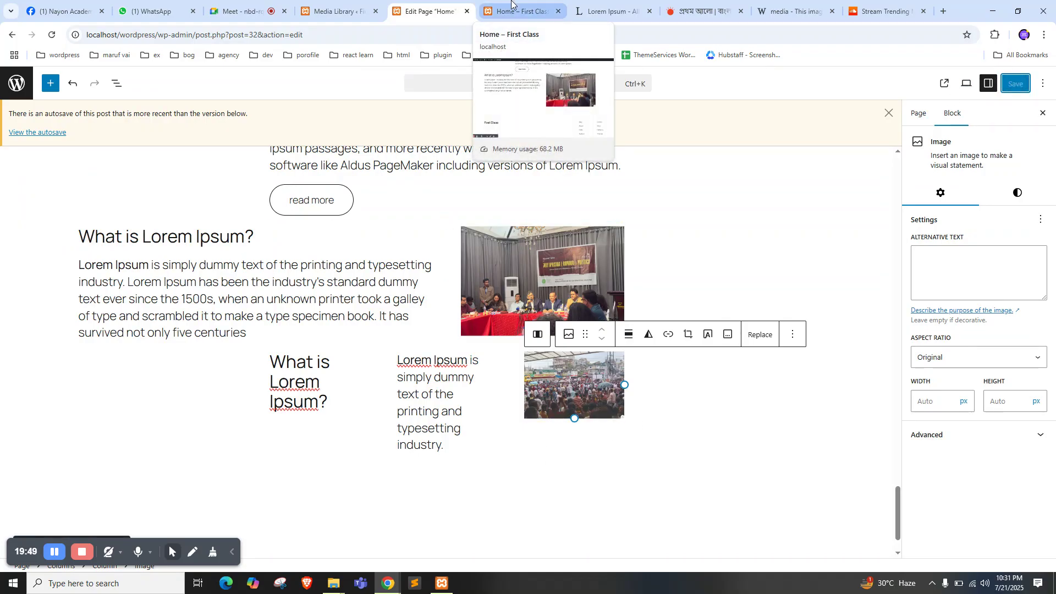
click(511, 4)
right_click(7, 186)
click(53, 224)
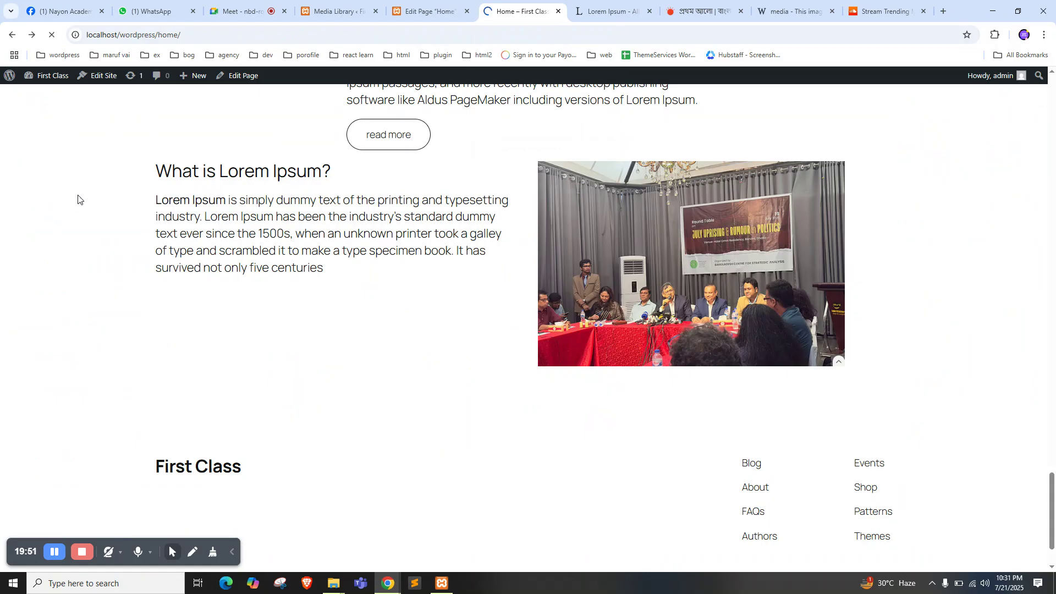
scroll(485, 284, down, 3)
drag(308, 252, 837, 311)
click(432, 246)
scroll(431, 245, up, 3)
drag(157, 160, 695, 271)
click(638, 210)
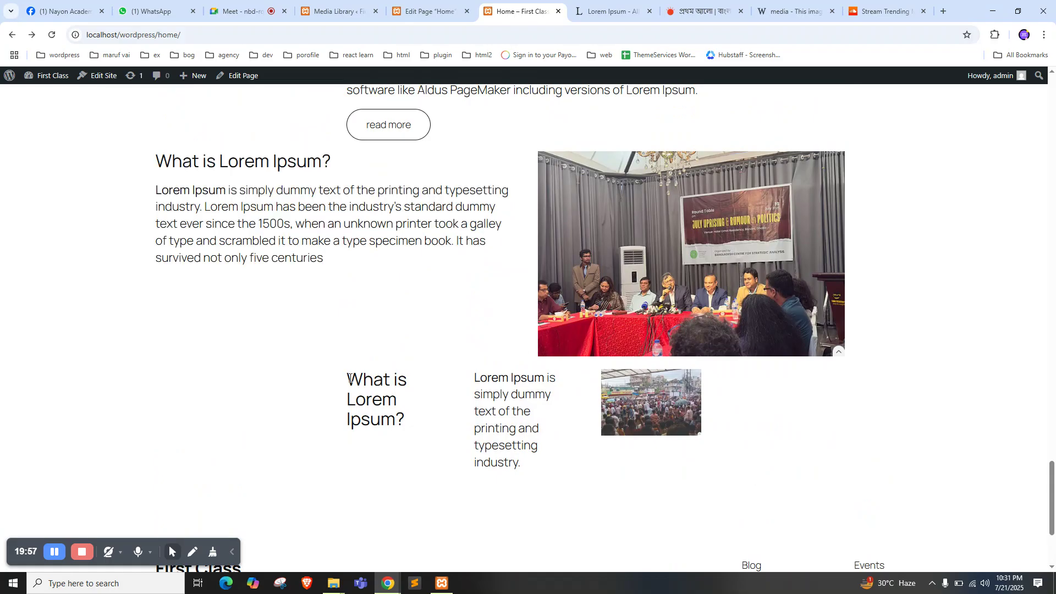
Select the whole three-column block, align it to wide width and save the page
click(426, 11)
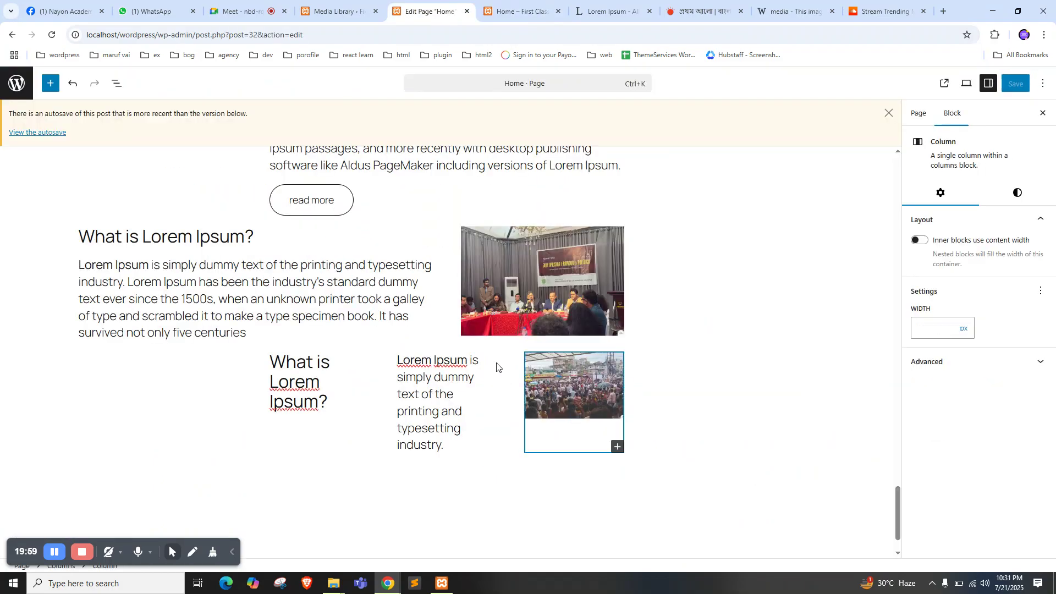
click(496, 367)
drag(467, 360, 397, 361)
click(382, 370)
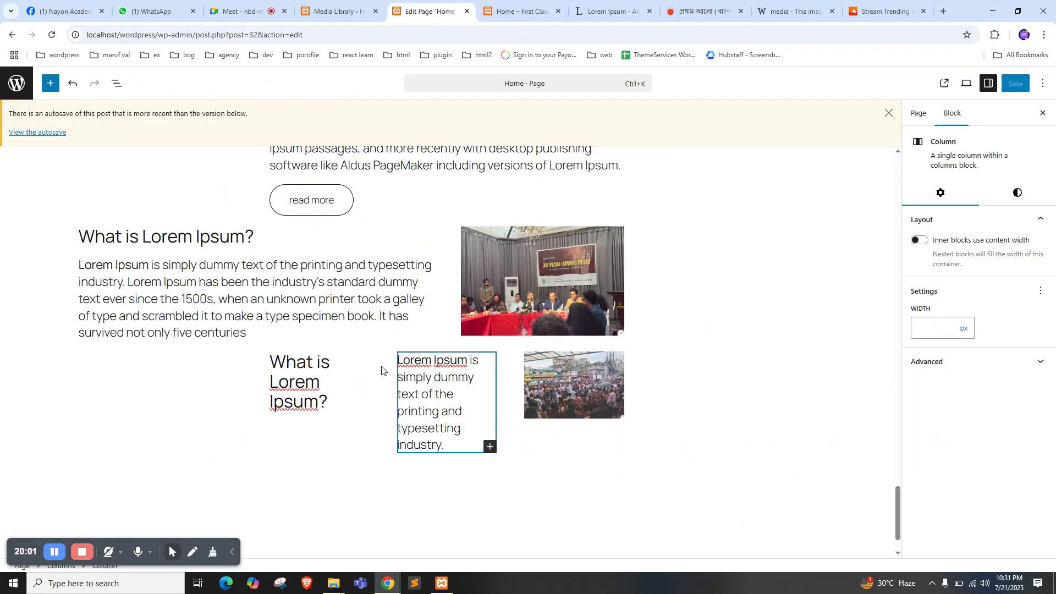
click(631, 350)
click(610, 348)
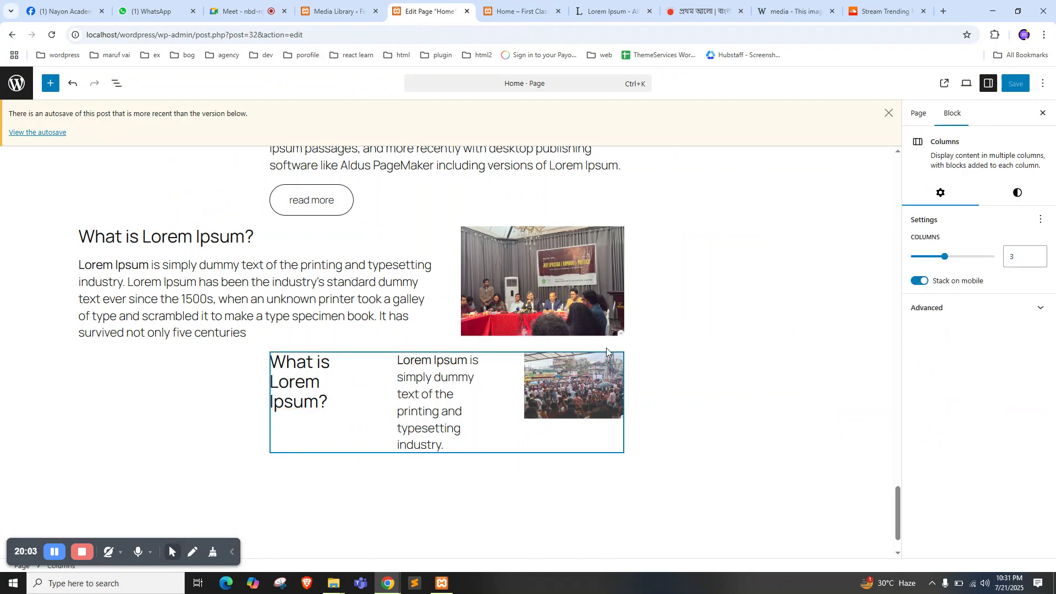
click(342, 334)
click(379, 394)
click(1006, 88)
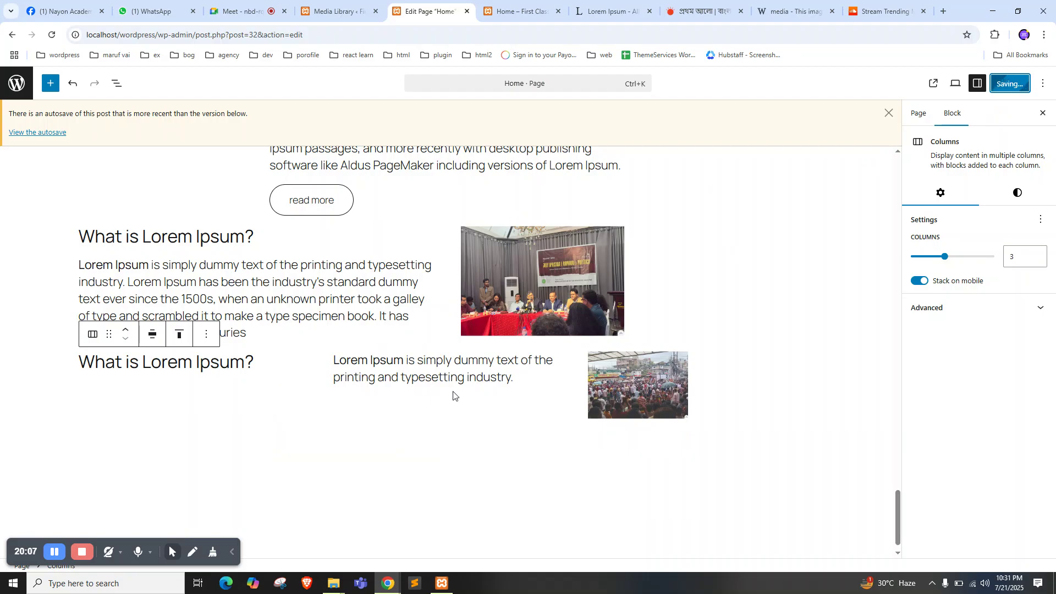
Reload the live Home page and compare the widened three-column section with its layout in the editor
scroll(445, 357, up, 10)
scroll(434, 293, up, 5)
scroll(435, 293, down, 10)
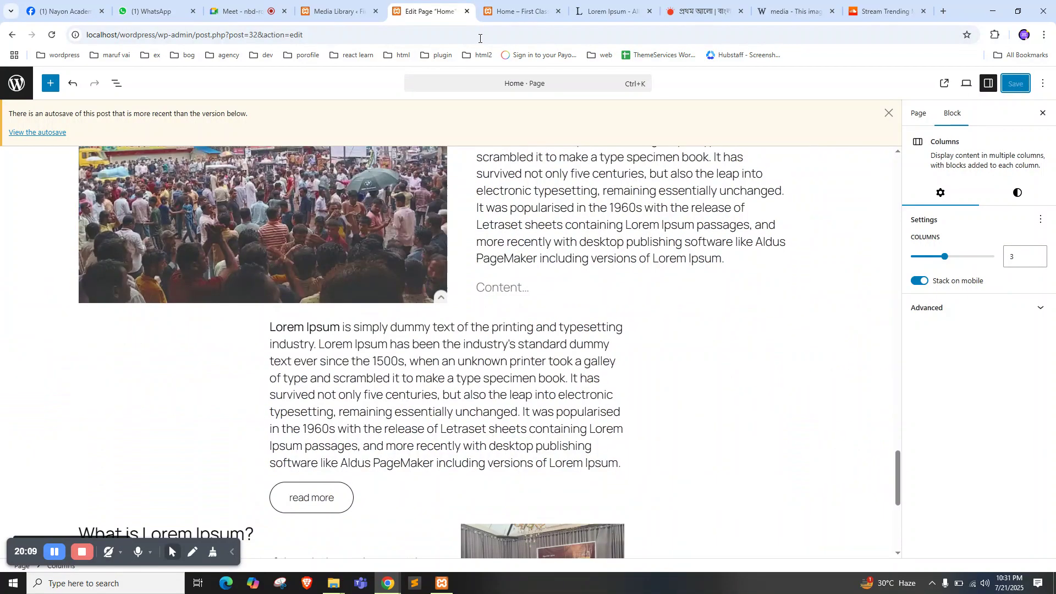
click(517, 11)
right_click(2, 196)
scroll(99, 258, down, 3)
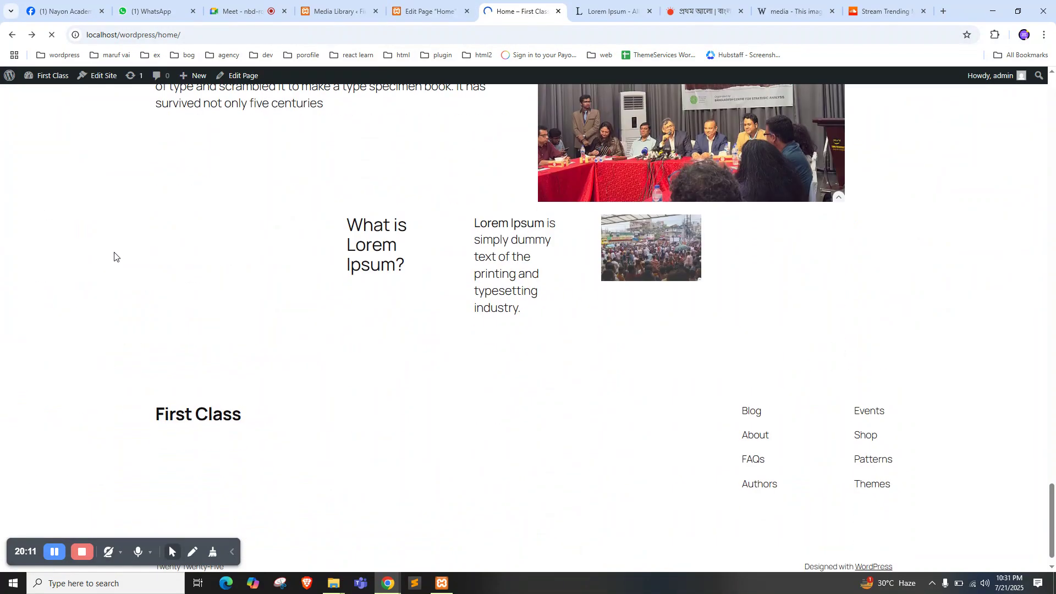
click(429, 11)
scroll(308, 248, up, 1)
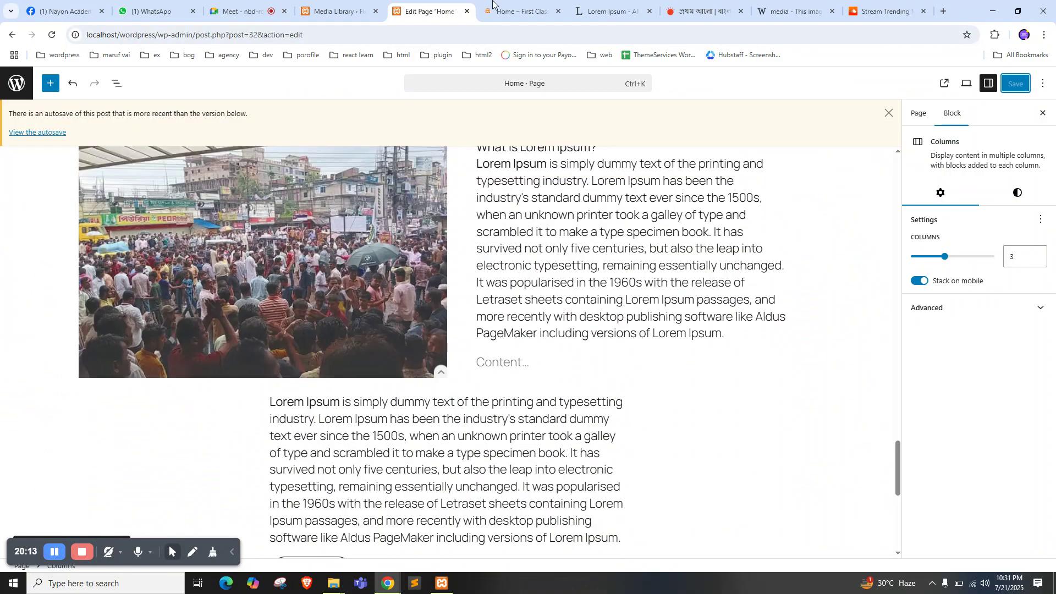
click(517, 11)
scroll(515, 332, up, 20)
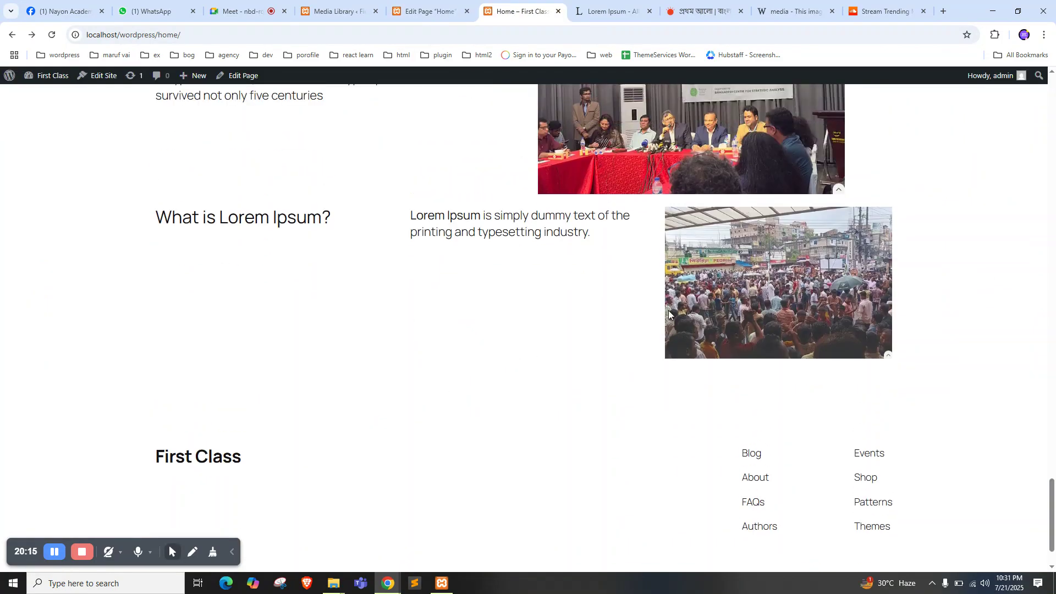
scroll(552, 297, down, 10)
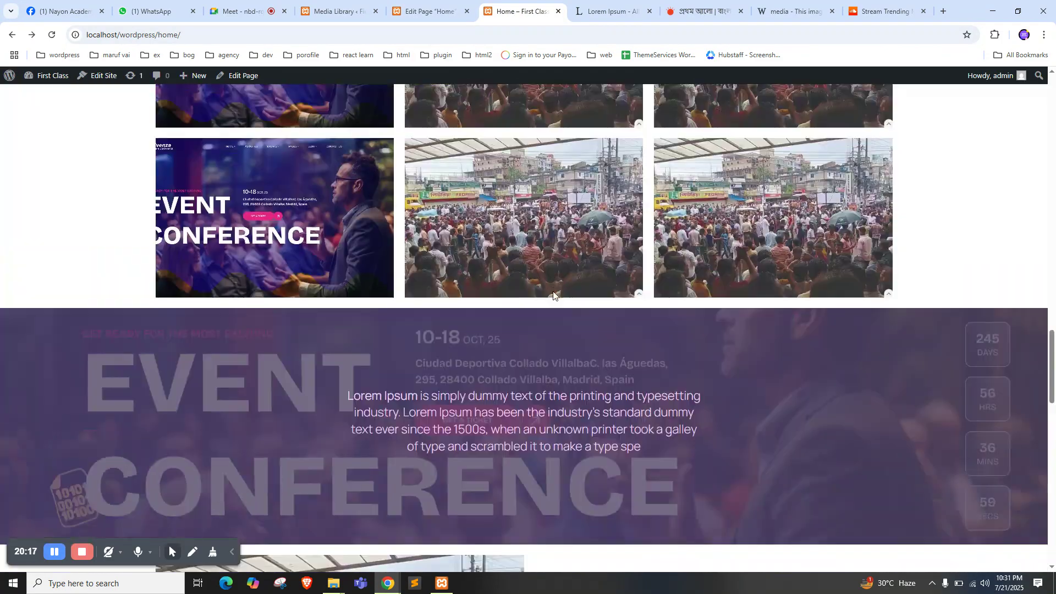
click(428, 11)
scroll(530, 302, down, 8)
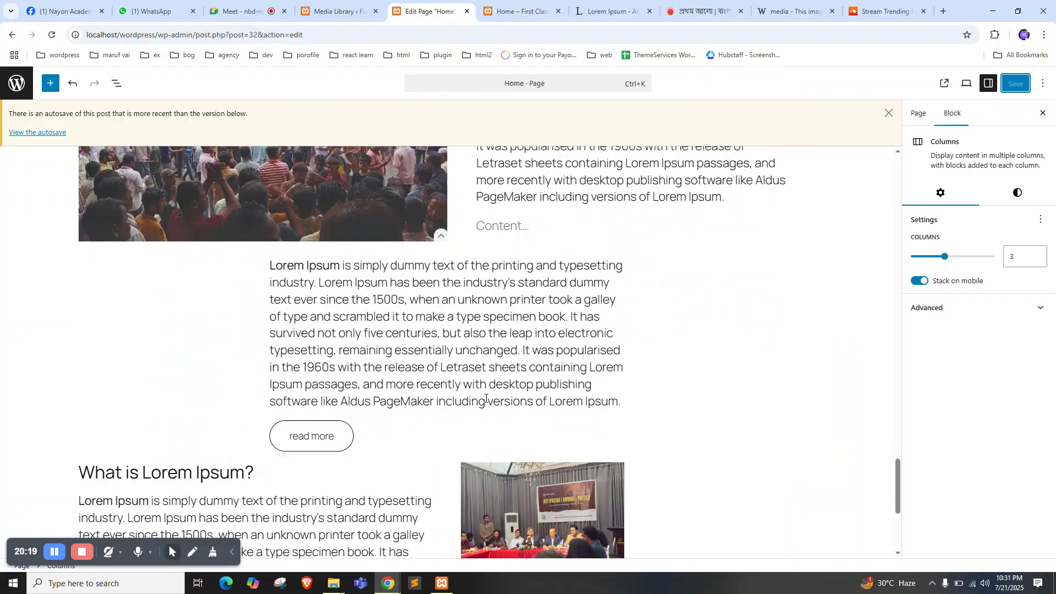
click(517, 11)
scroll(567, 365, down, 4)
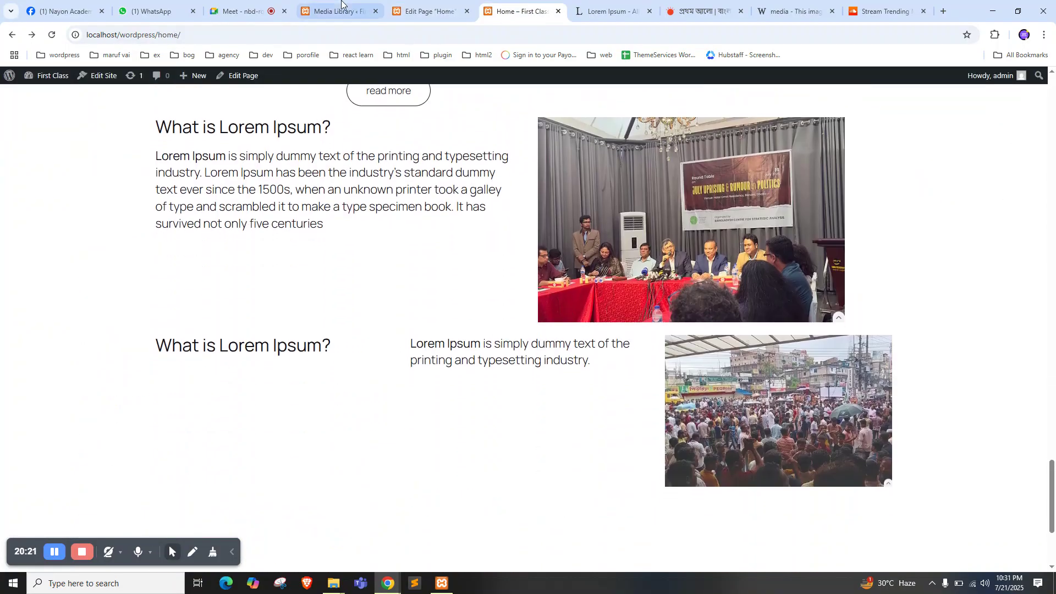
click(339, 11)
click(398, 8)
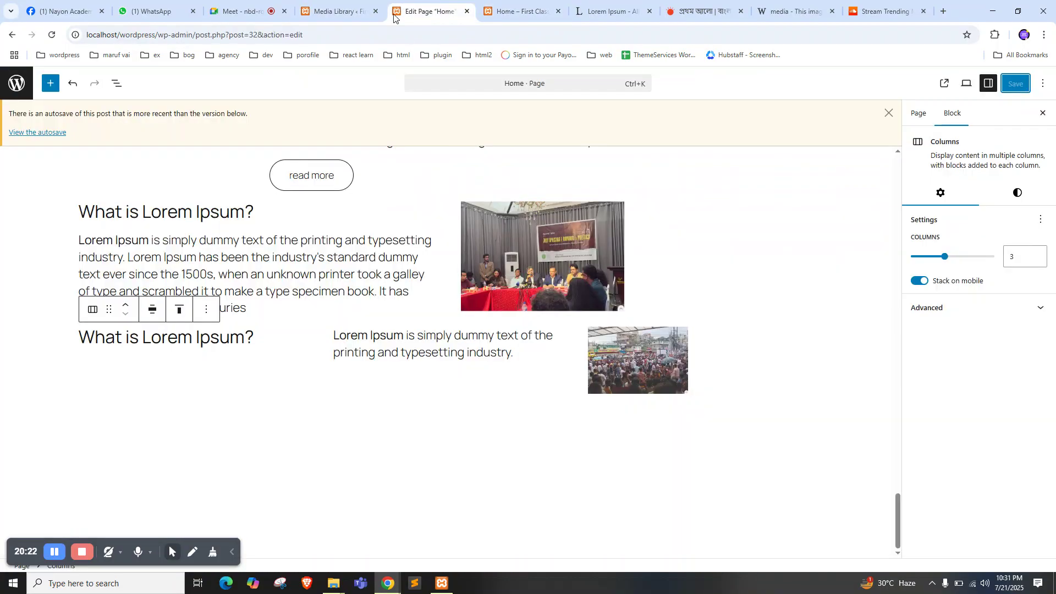
Start a new block below the three-column section and insert a Columns block from the full block library
click(388, 436)
click(48, 88)
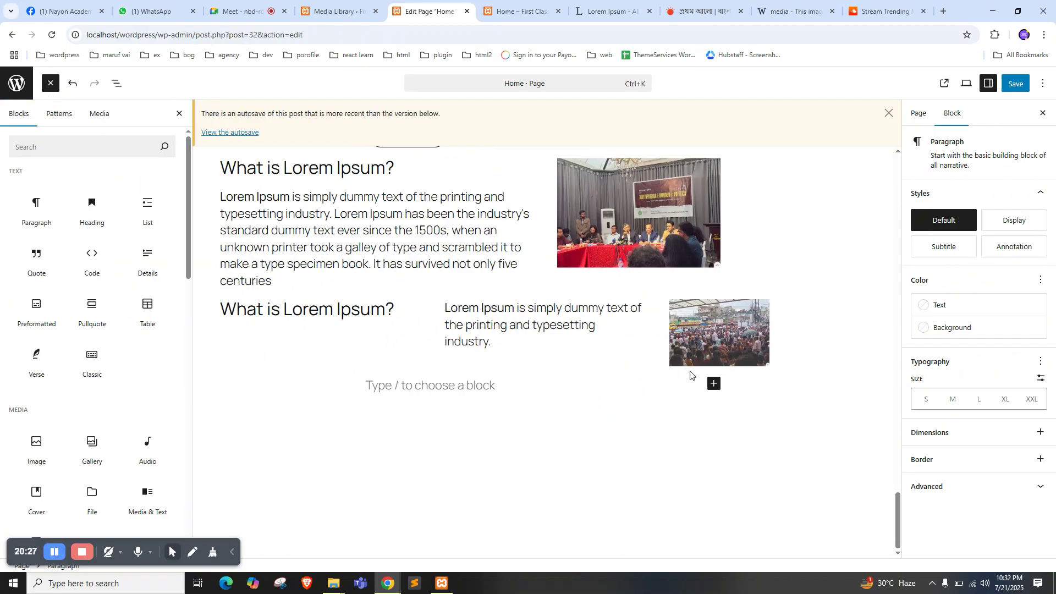
click(714, 384)
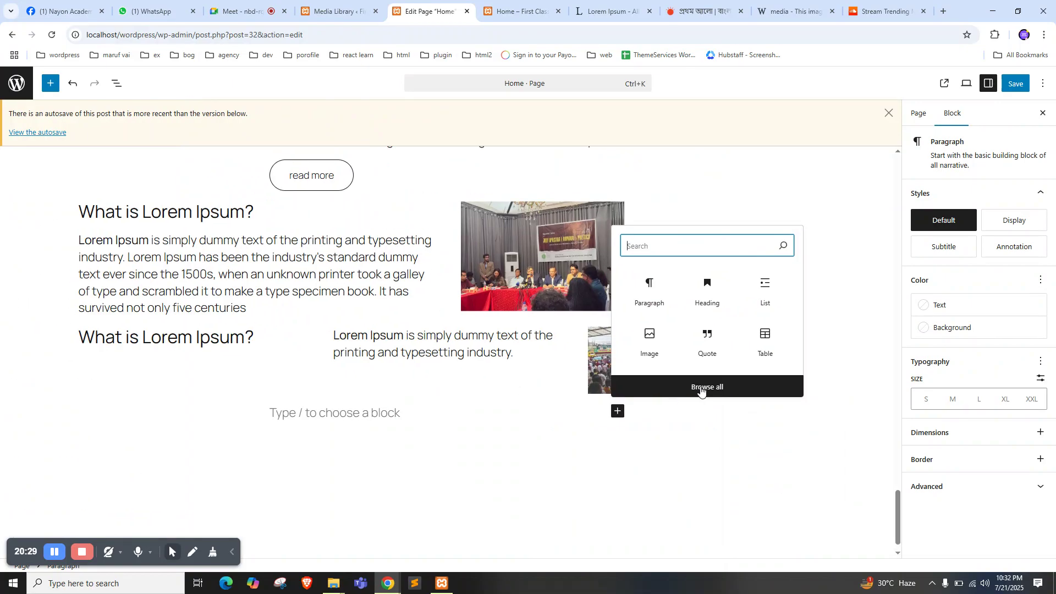
scroll(661, 278, down, 1)
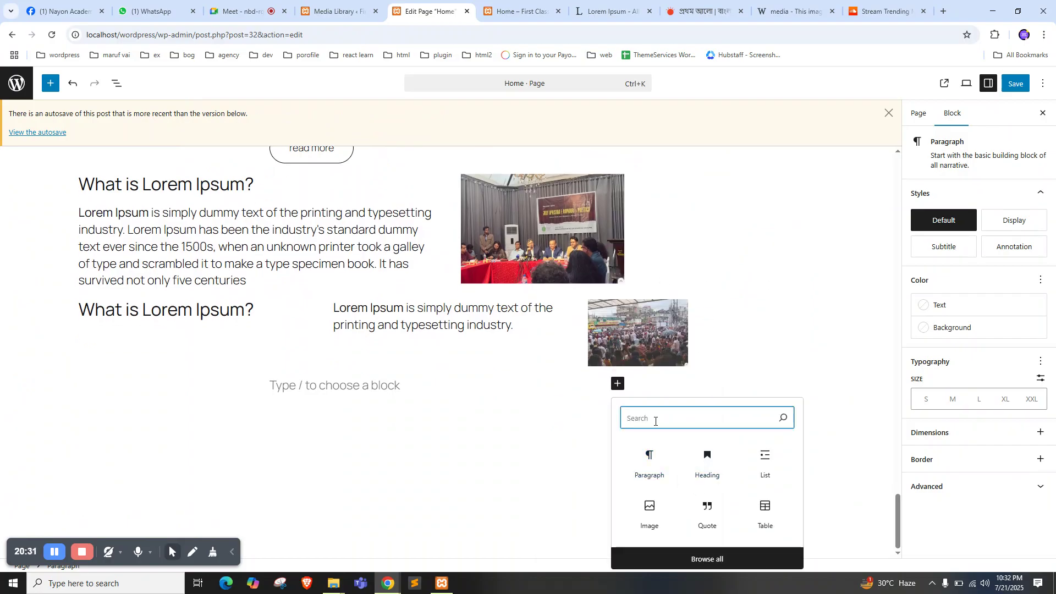
click(708, 559)
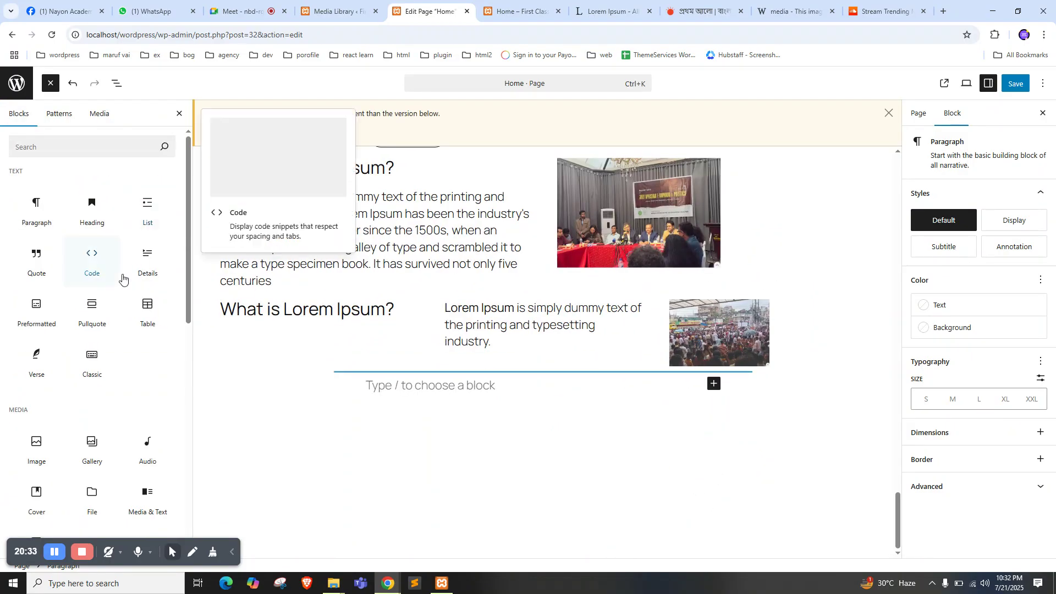
click(50, 83)
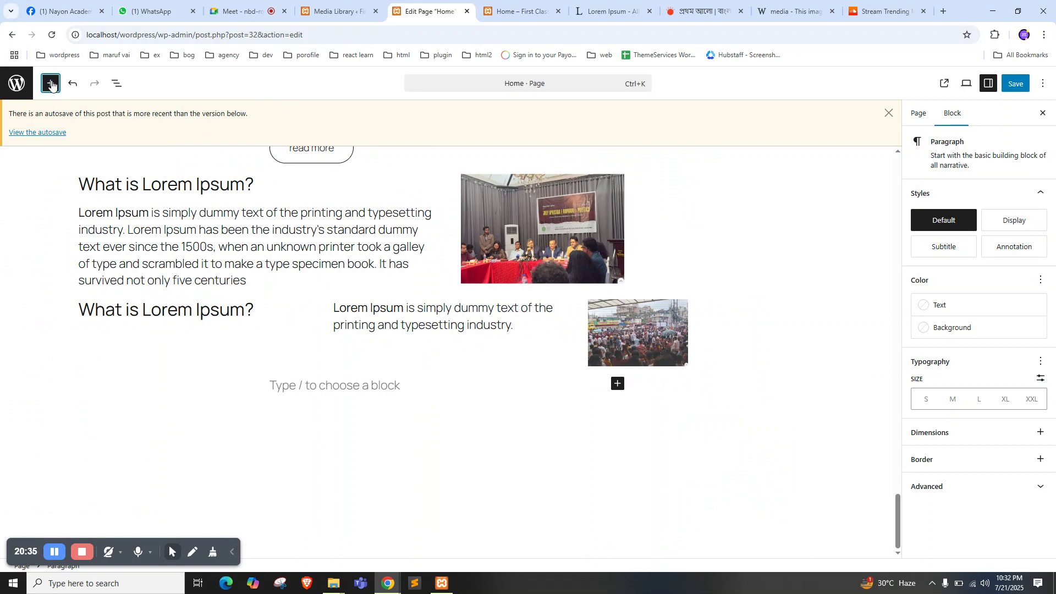
click(51, 83)
scroll(90, 405, down, 3)
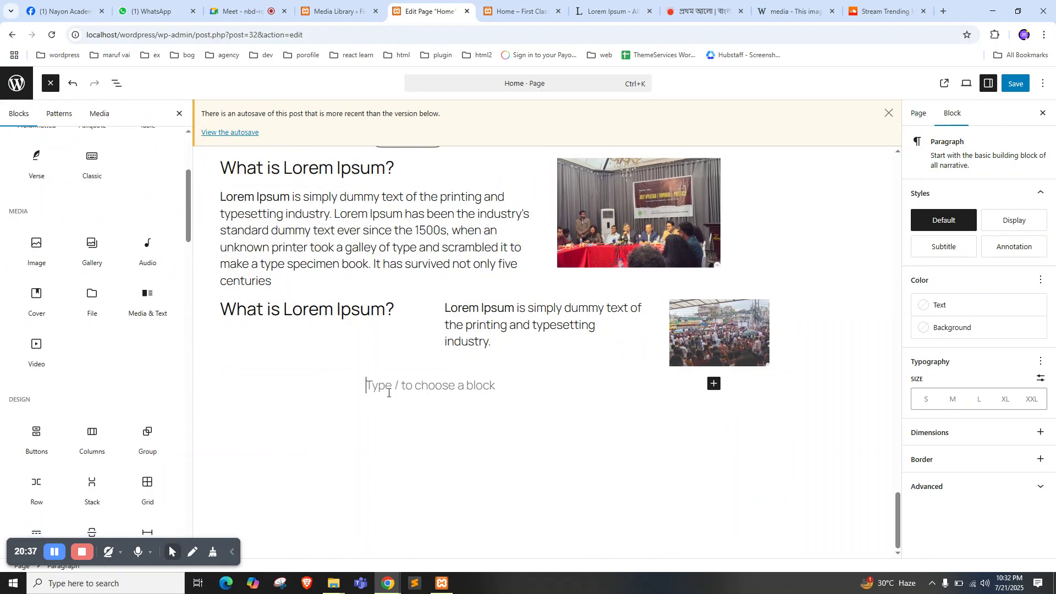
scroll(41, 445, down, 3)
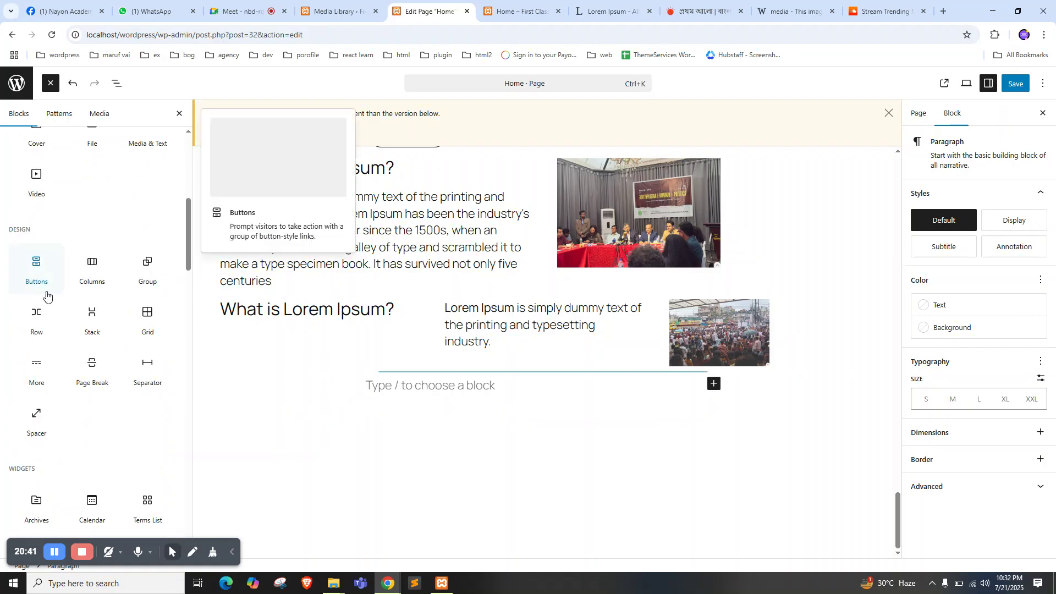
scroll(110, 364, down, 1)
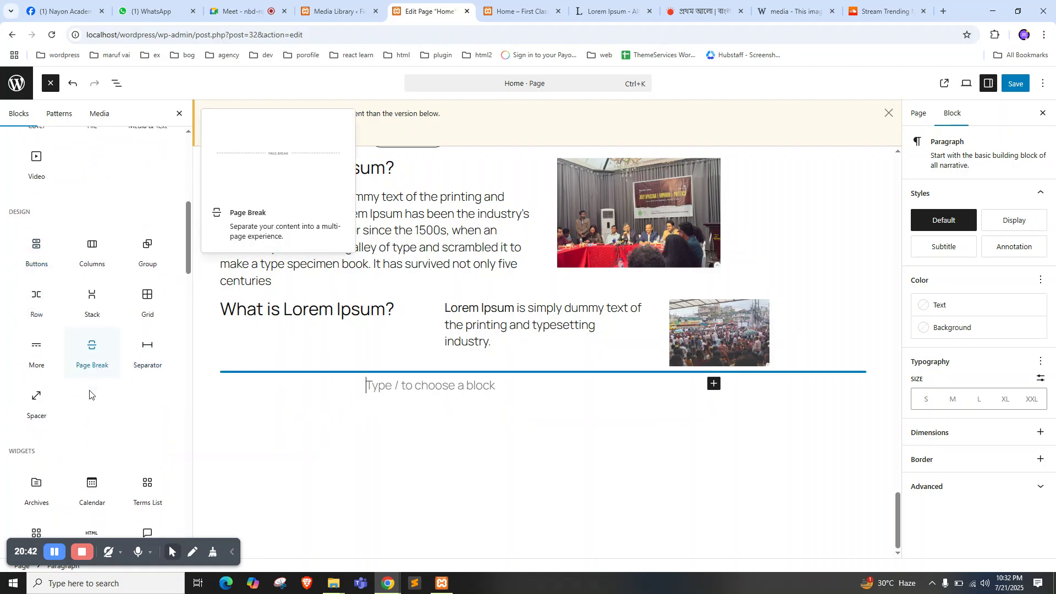
click(92, 237)
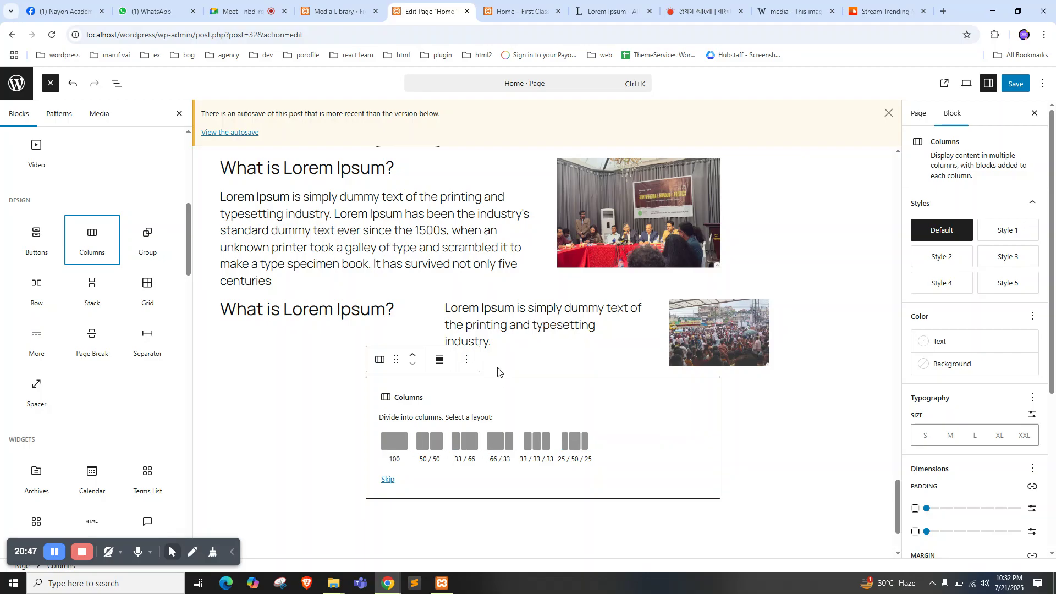
Delete the empty Columns block below the three-column section
click(469, 360)
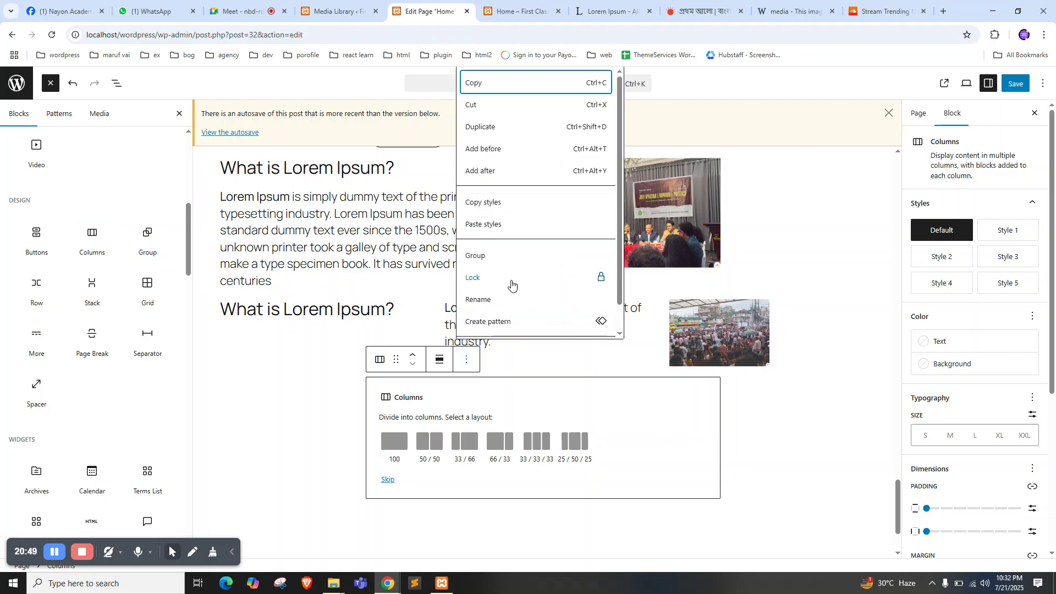
scroll(497, 308, down, 2)
key(Return)
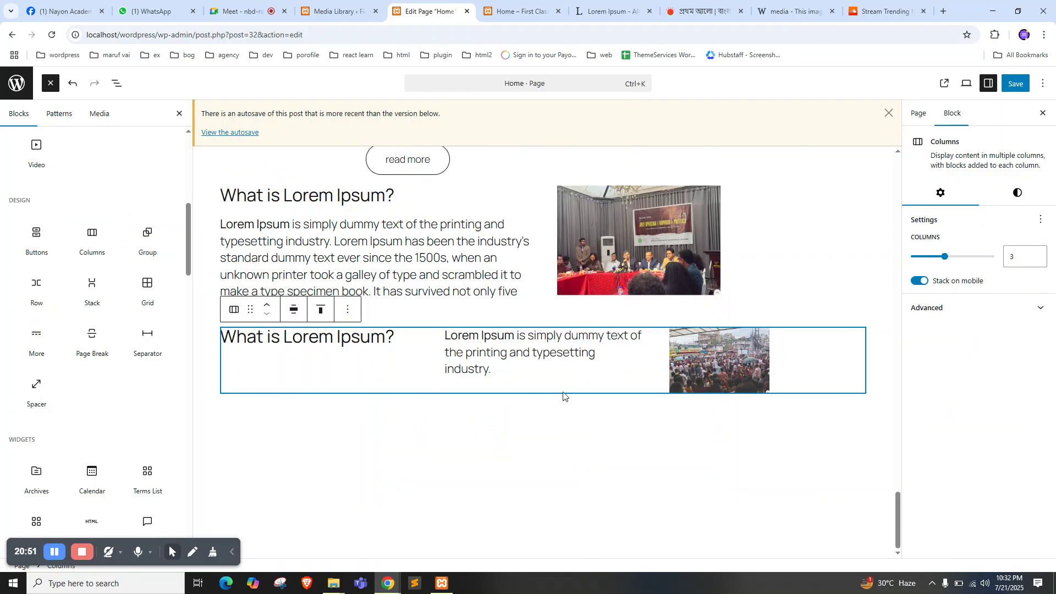
Add an empty paragraph below the three-column section and look back over the page's upper sections
scroll(528, 352, up, 1)
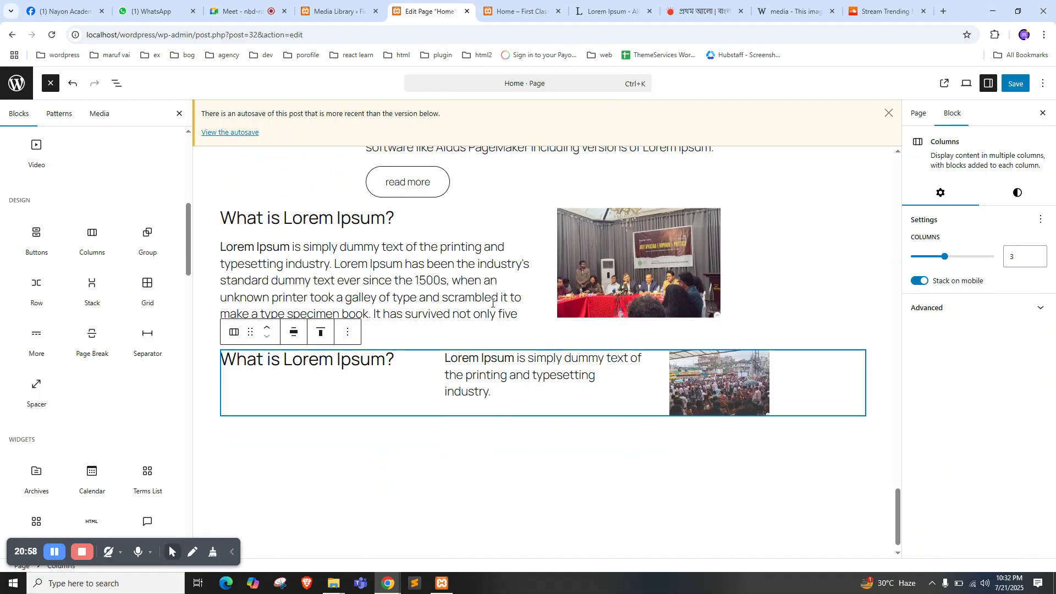
scroll(493, 304, up, 5)
scroll(492, 303, down, 5)
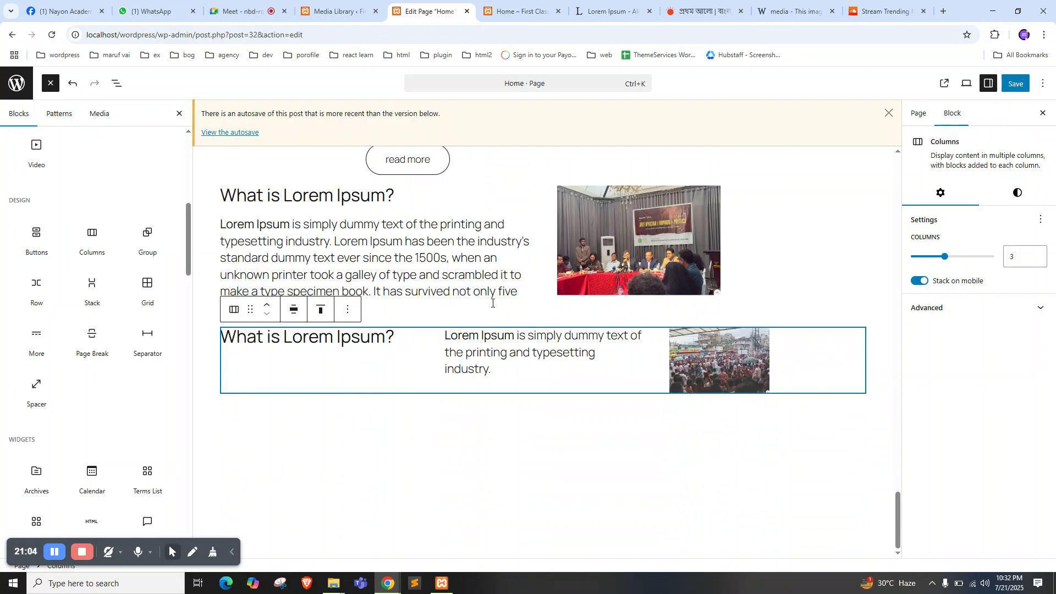
click(496, 435)
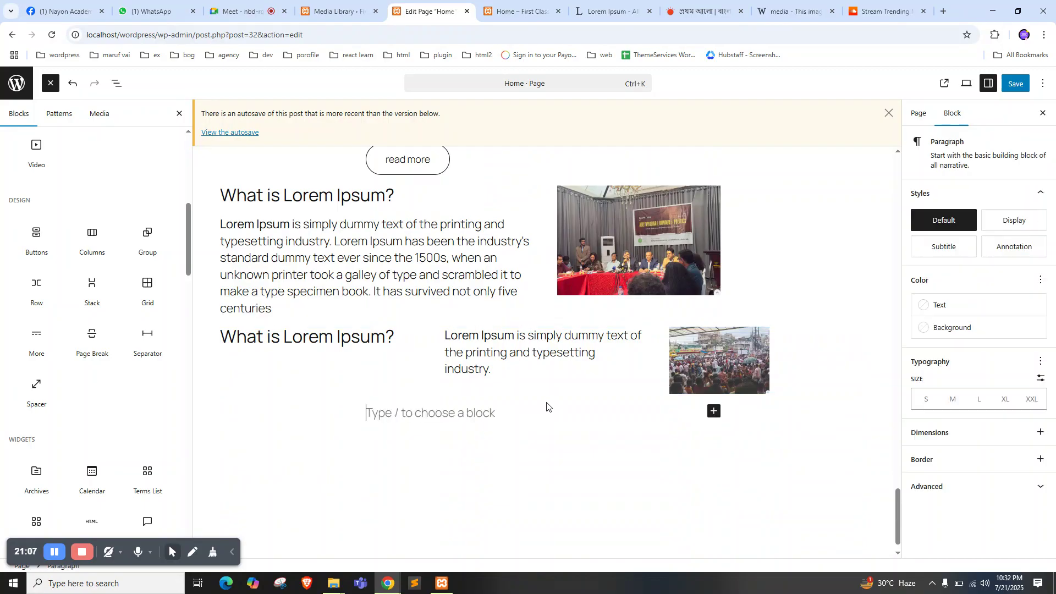
scroll(547, 406, up, 15)
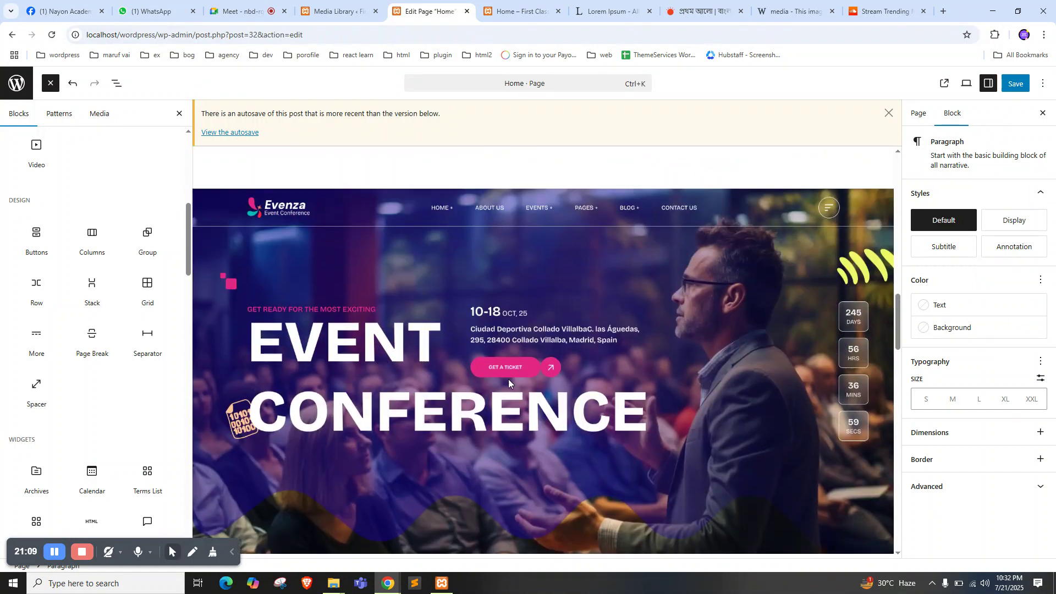
Switch to Facebook, go to its home feed and open the WordPress Developer Bangladesh group
scroll(508, 378, up, 15)
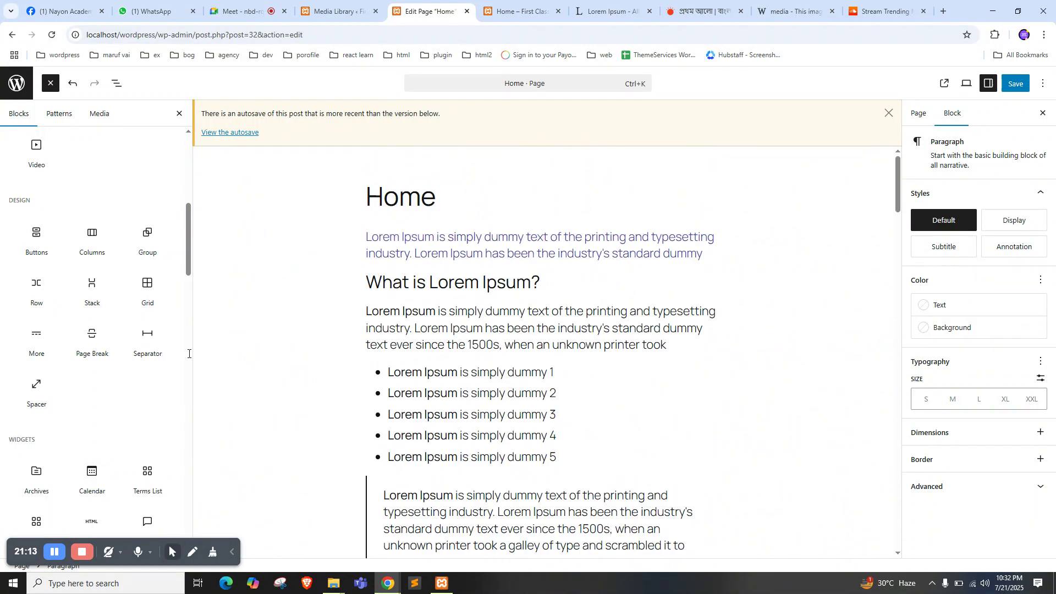
click(74, 3)
scroll(230, 226, up, 10)
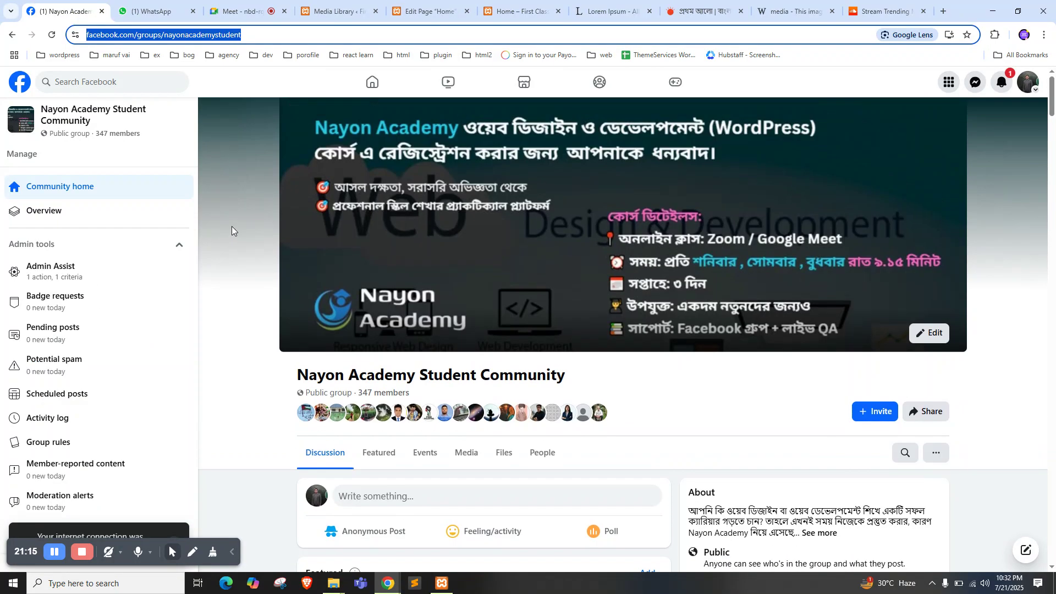
scroll(232, 226, down, 6)
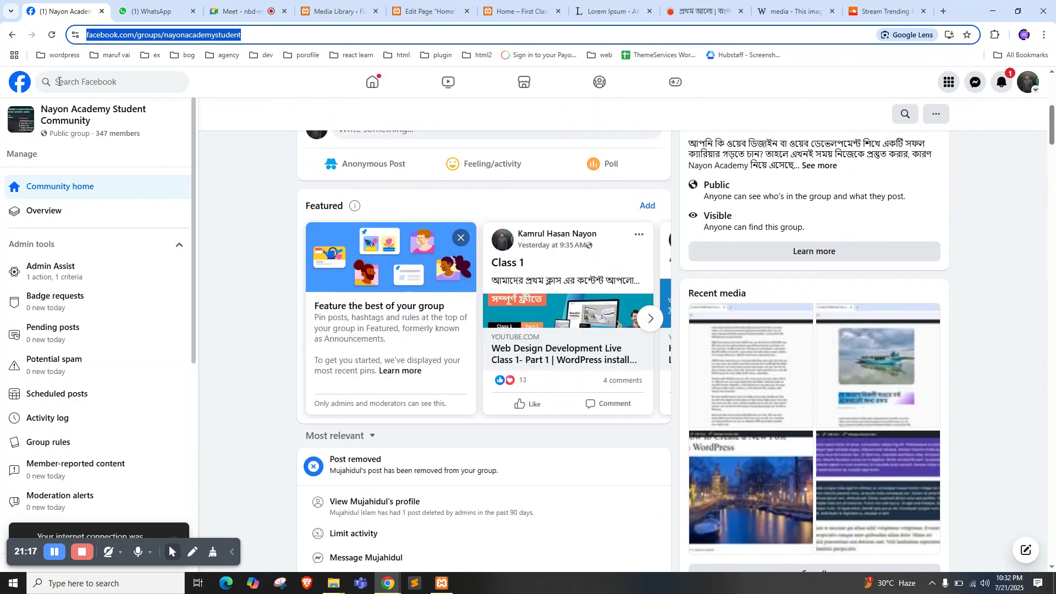
click(20, 82)
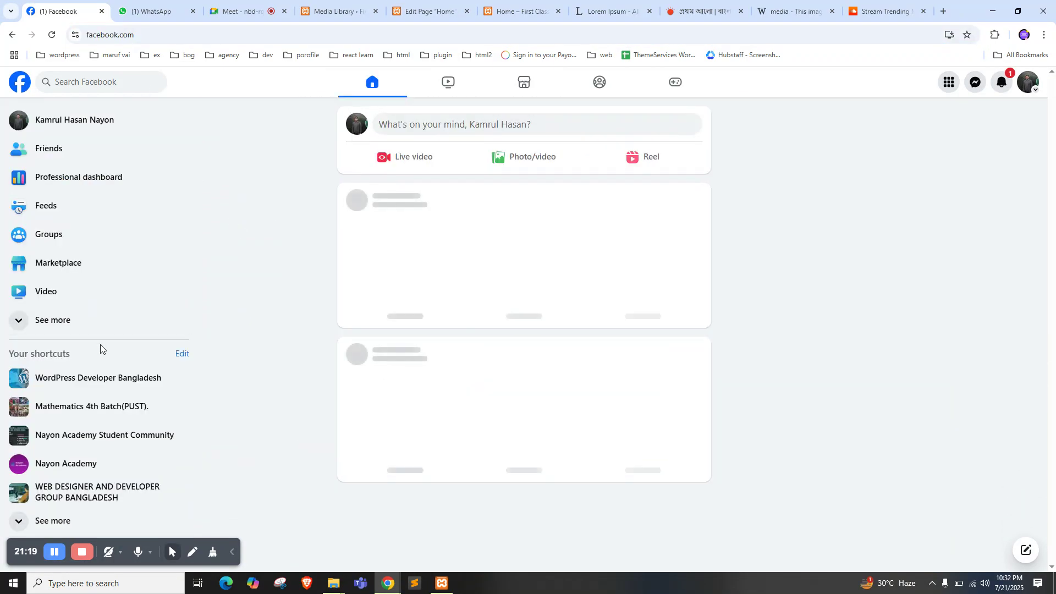
click(88, 378)
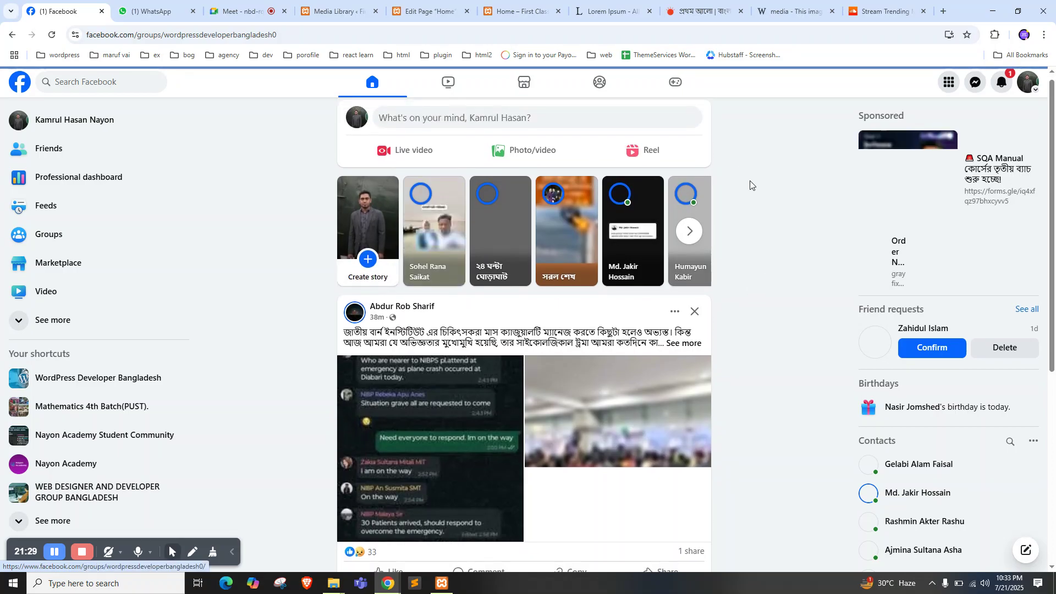
click(237, 34)
key(Return)
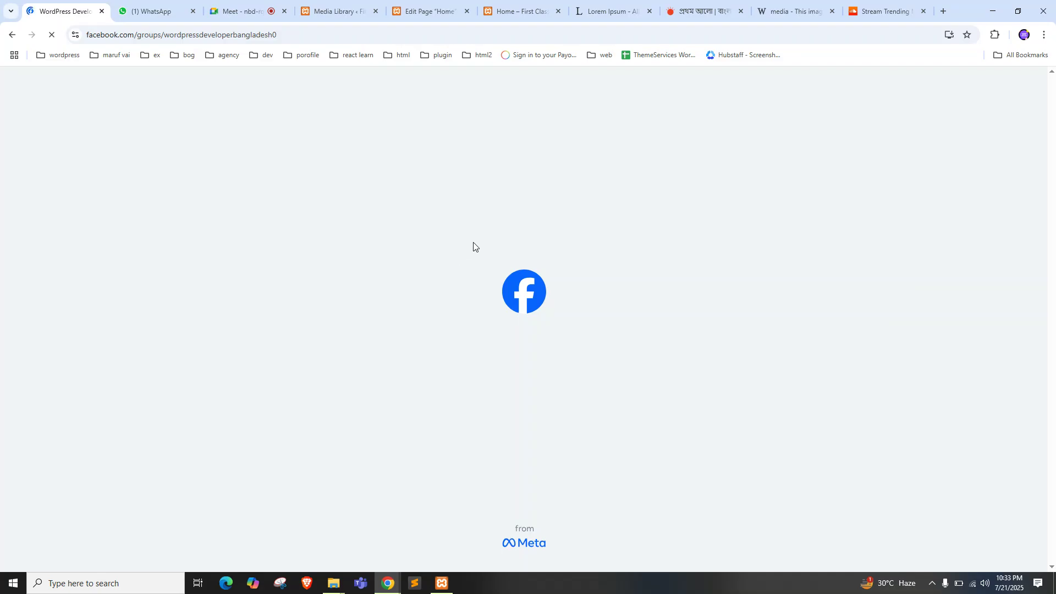
Return to the Home page editor and look through the Theme, Widgets and Design blocks in the block library
click(403, 6)
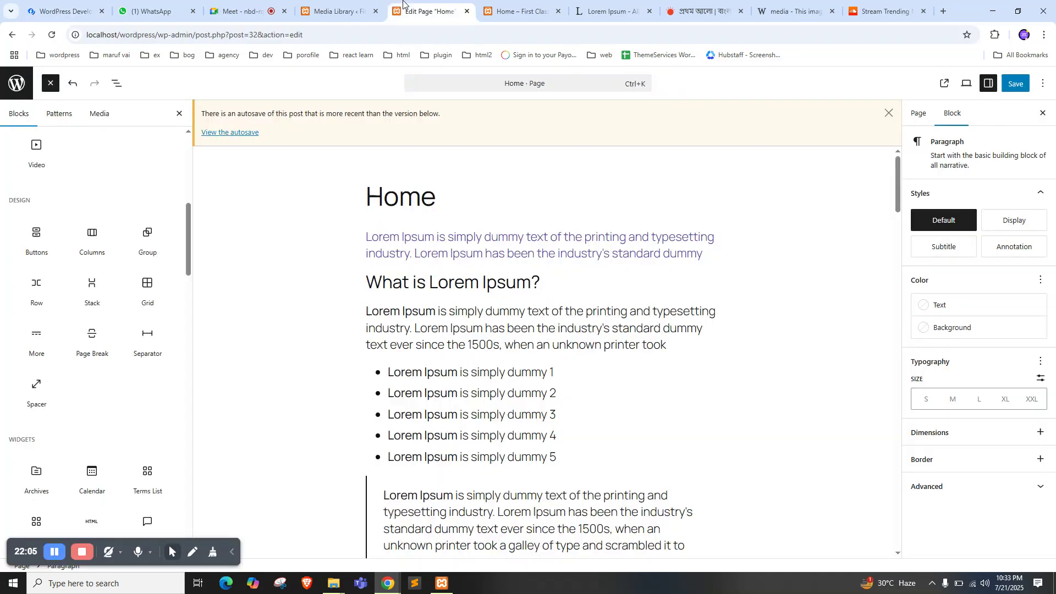
scroll(442, 242, down, 10)
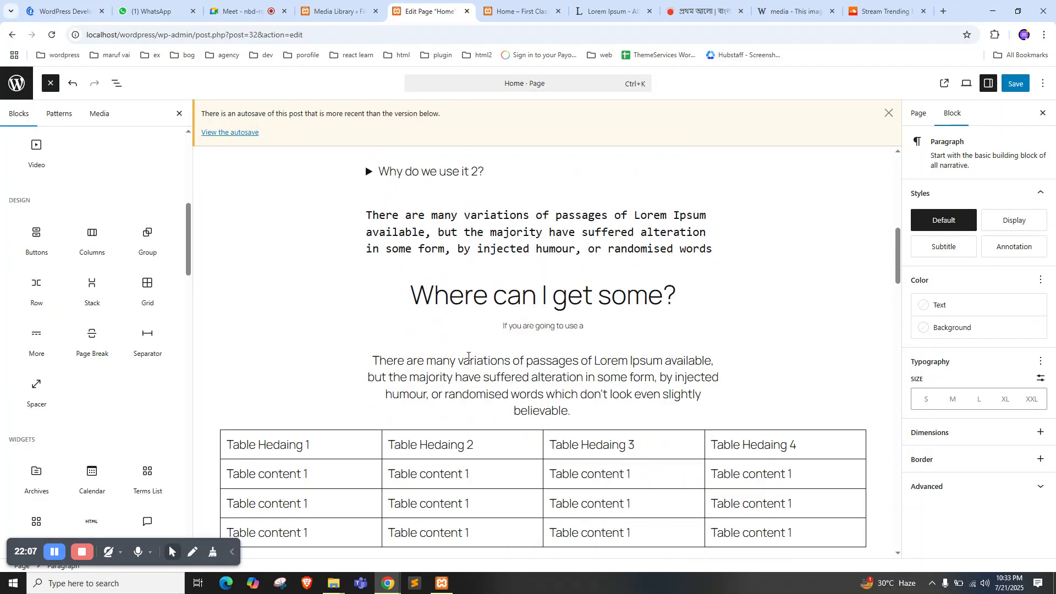
scroll(469, 363, down, 10)
scroll(66, 429, down, 8)
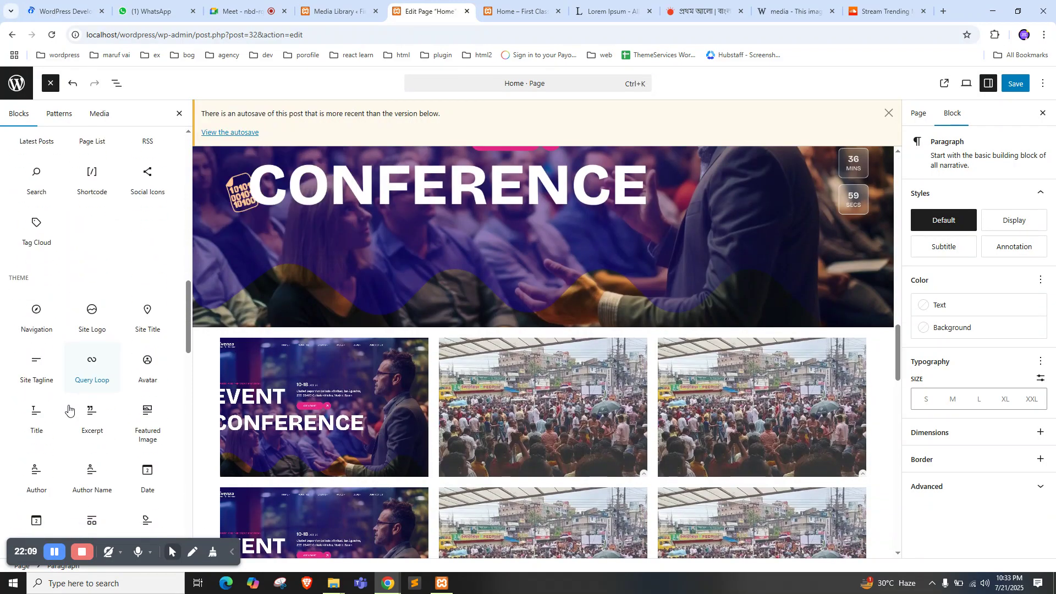
mouse_move(57, 300)
scroll(32, 323, down, 1)
scroll(32, 323, up, 4)
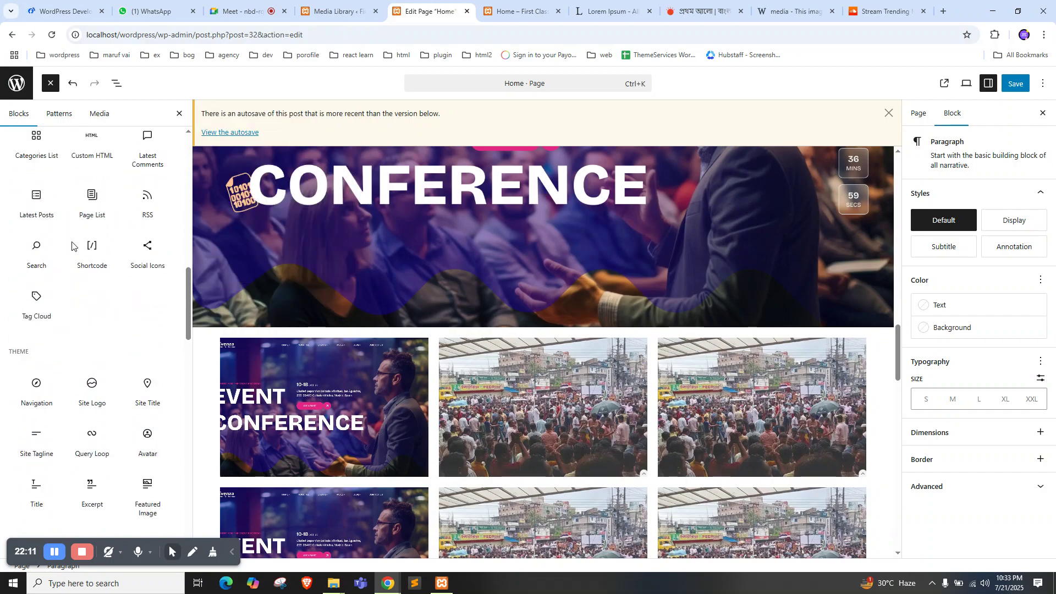
scroll(76, 272, up, 1)
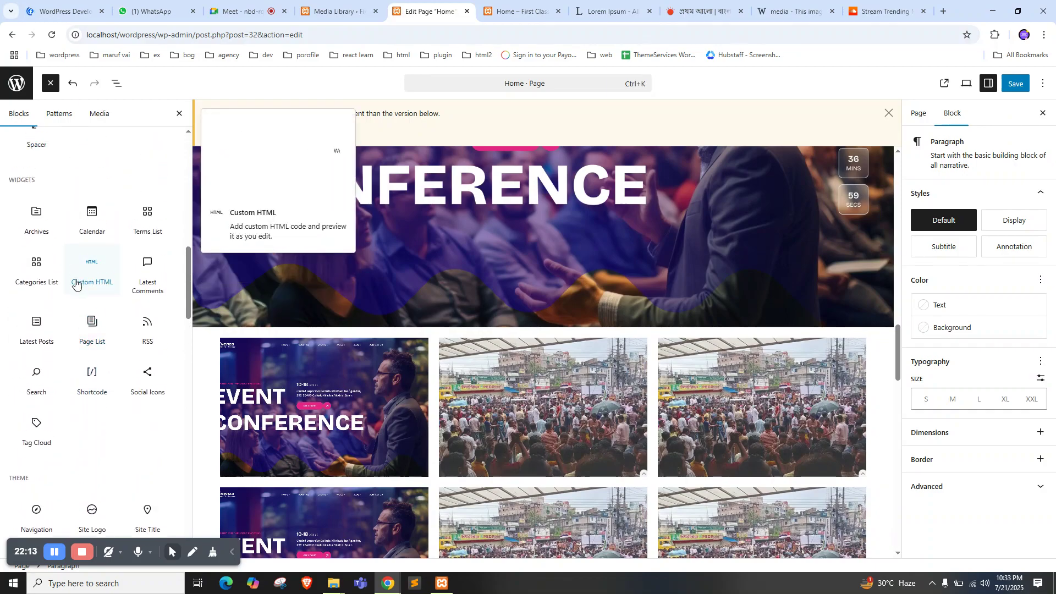
scroll(76, 283, up, 5)
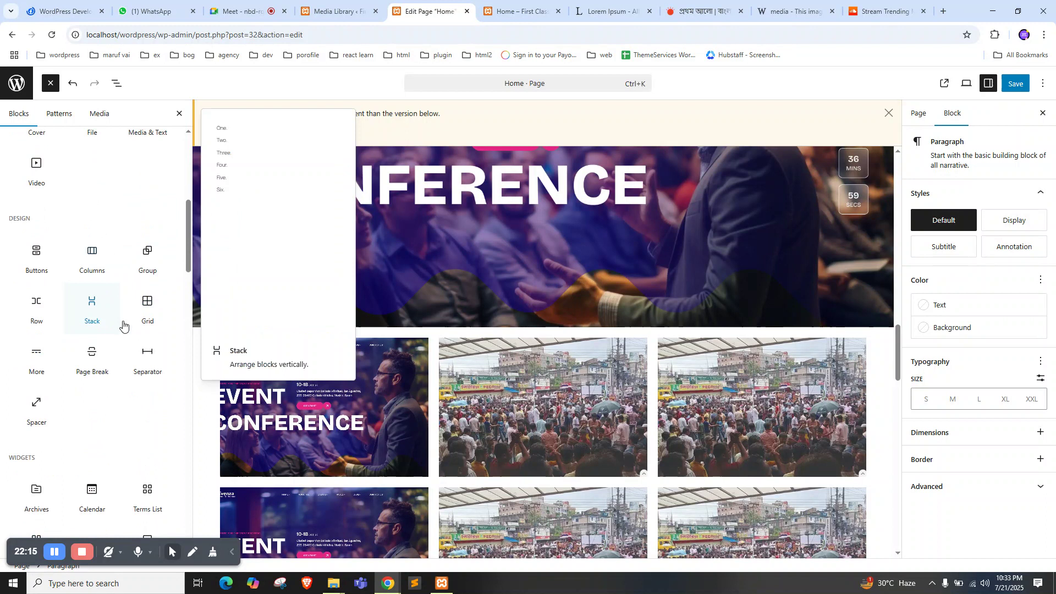
click(134, 325)
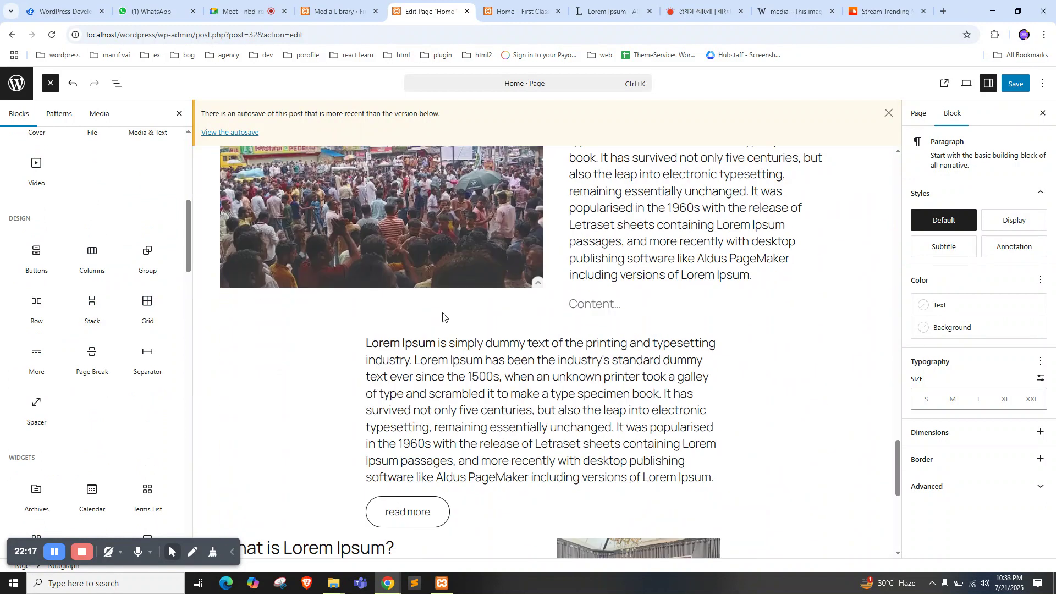
Insert a Row block at the empty paragraph below the three-column section
scroll(473, 284, down, 4)
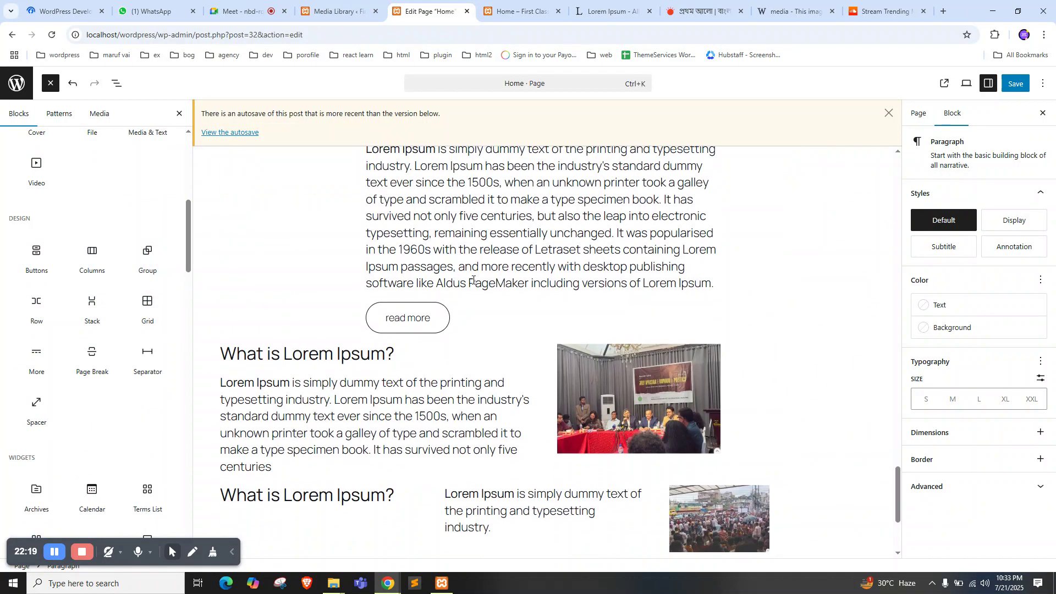
click(473, 284)
right_click(473, 284)
scroll(407, 385, down, 3)
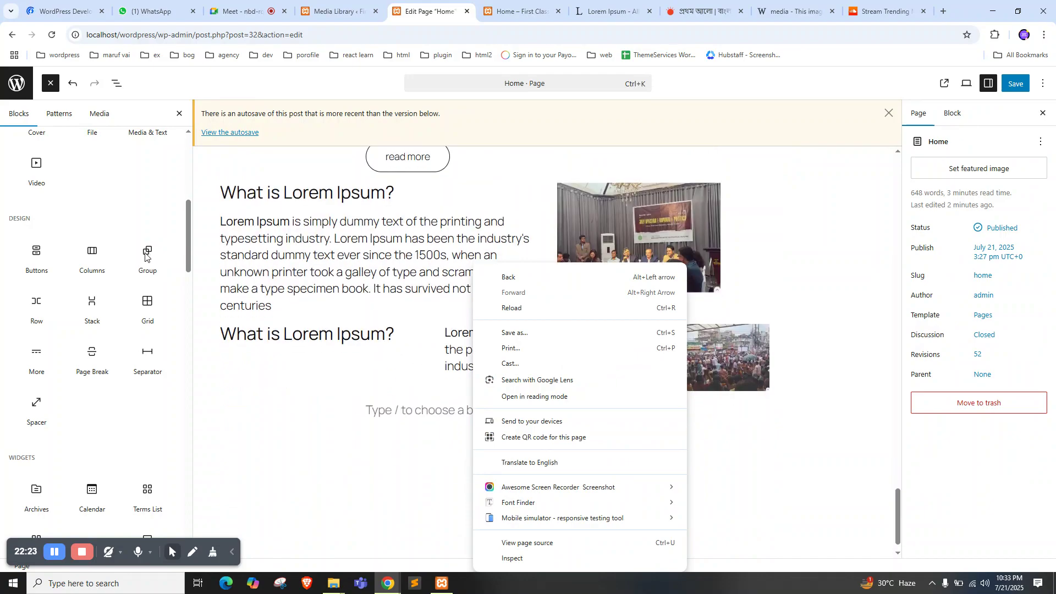
click(398, 419)
click(399, 420)
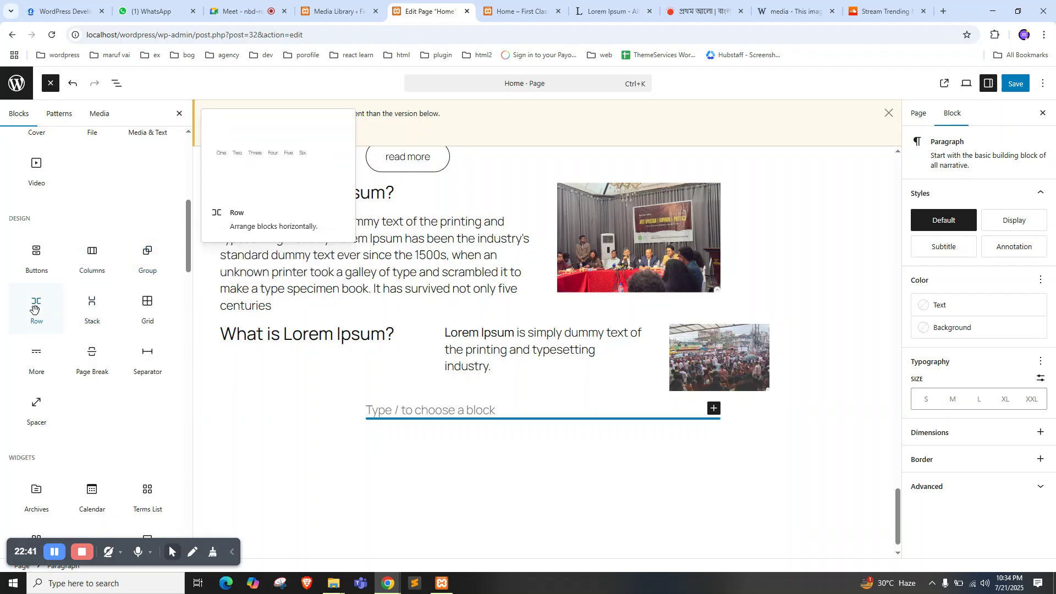
click(34, 309)
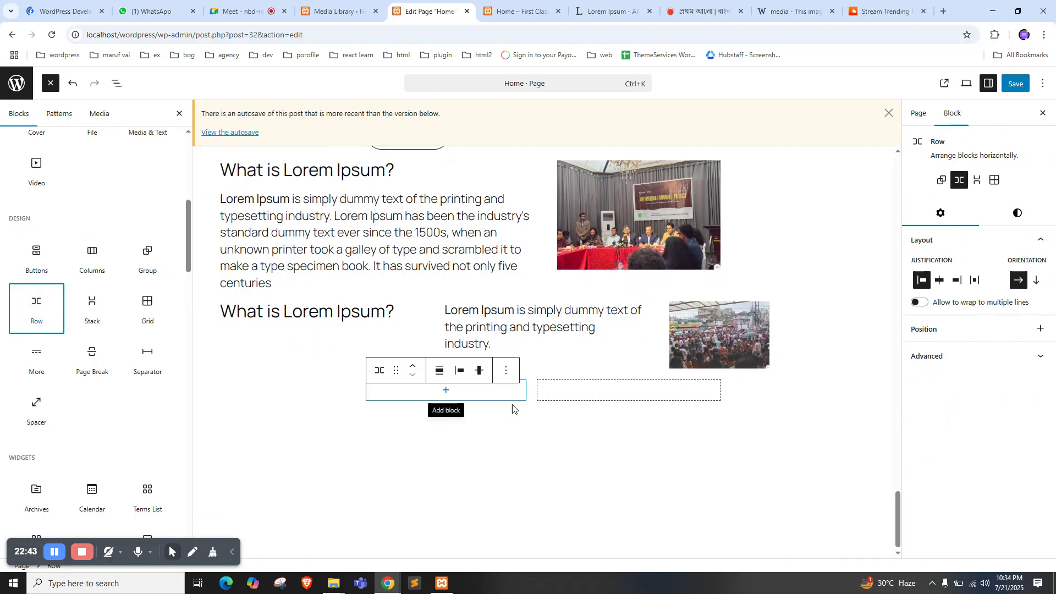
Examine the Row block's choices for inner blocks, justification and vertical alignment
click(474, 389)
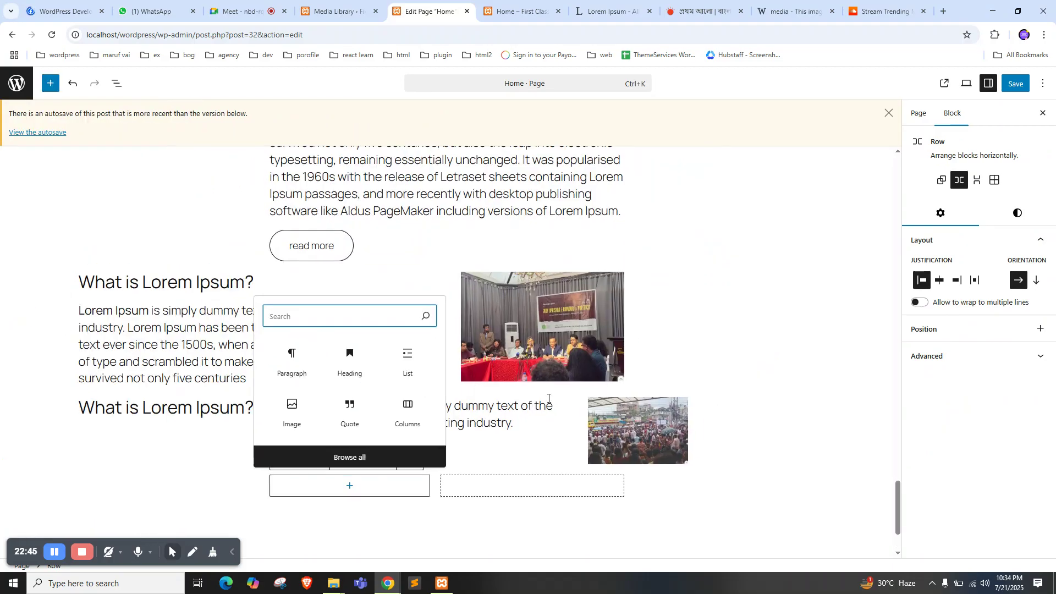
click(469, 497)
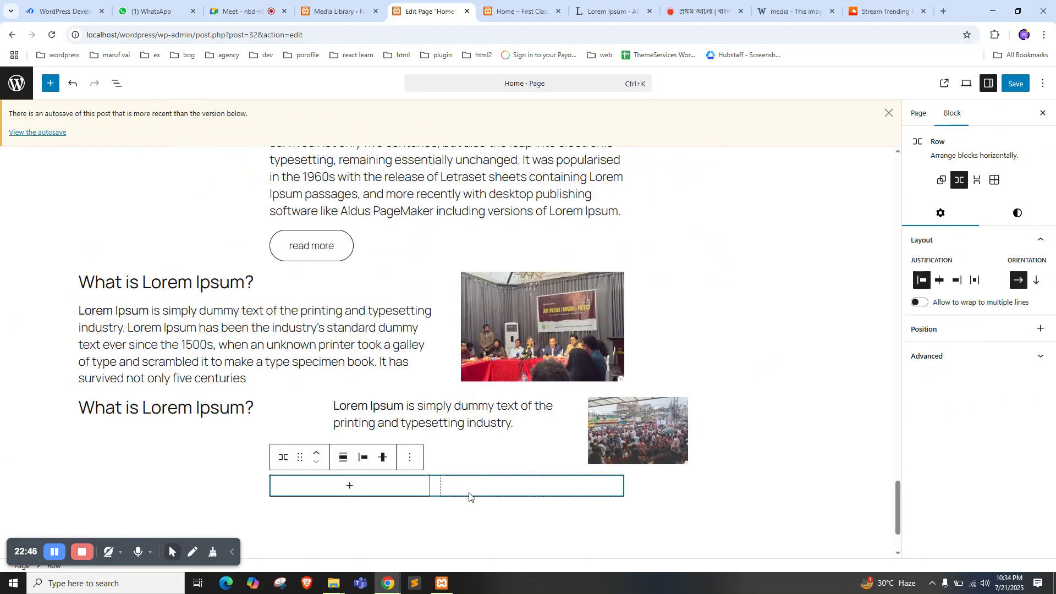
click(364, 460)
click(387, 460)
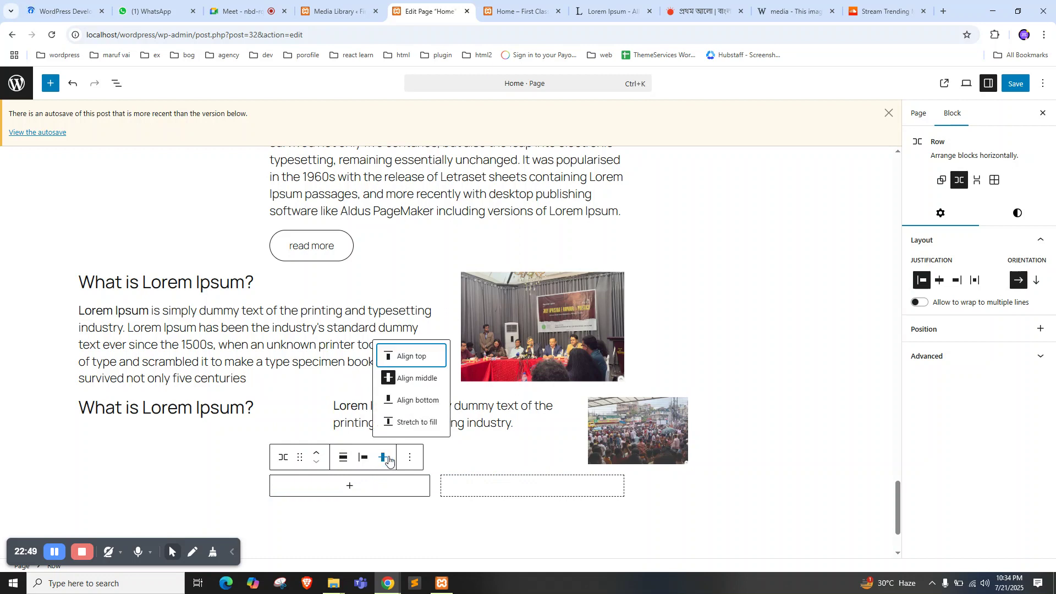
click(409, 459)
click(283, 458)
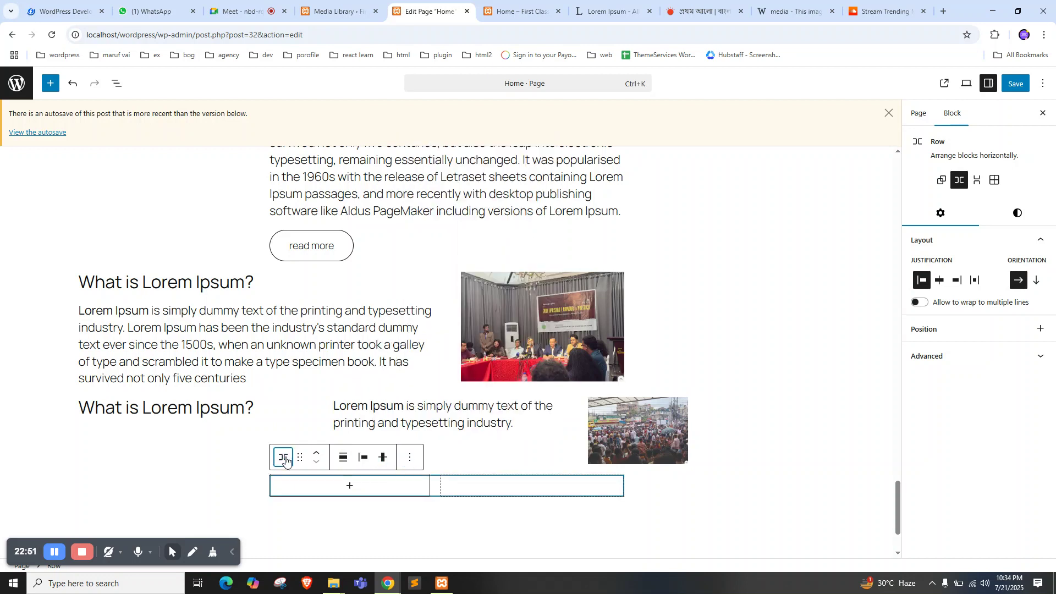
Apply Style 2 to the Row block and delete the Row from below the three-column section
click(282, 457)
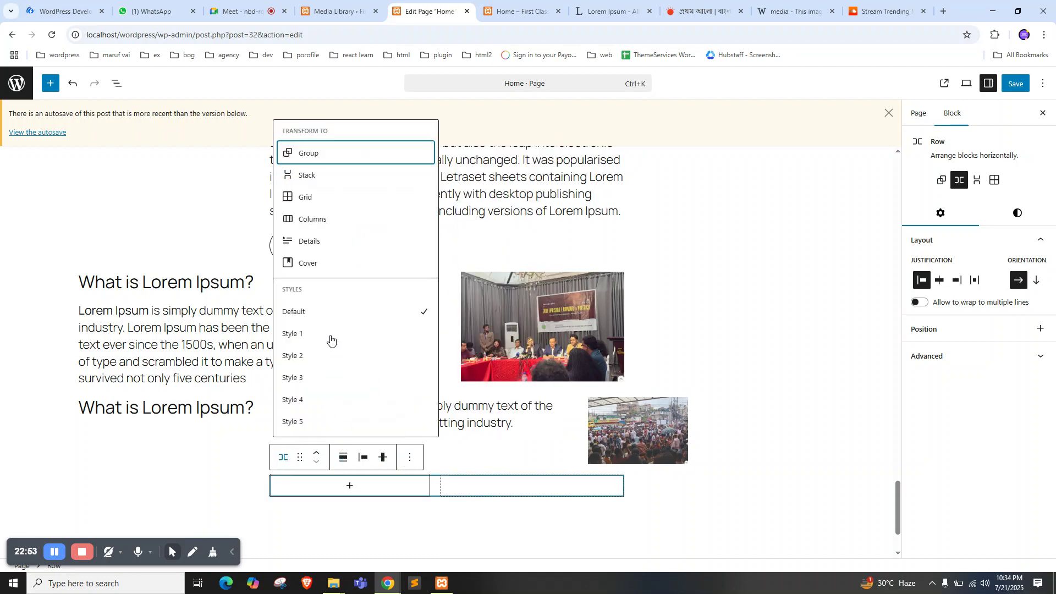
click(306, 358)
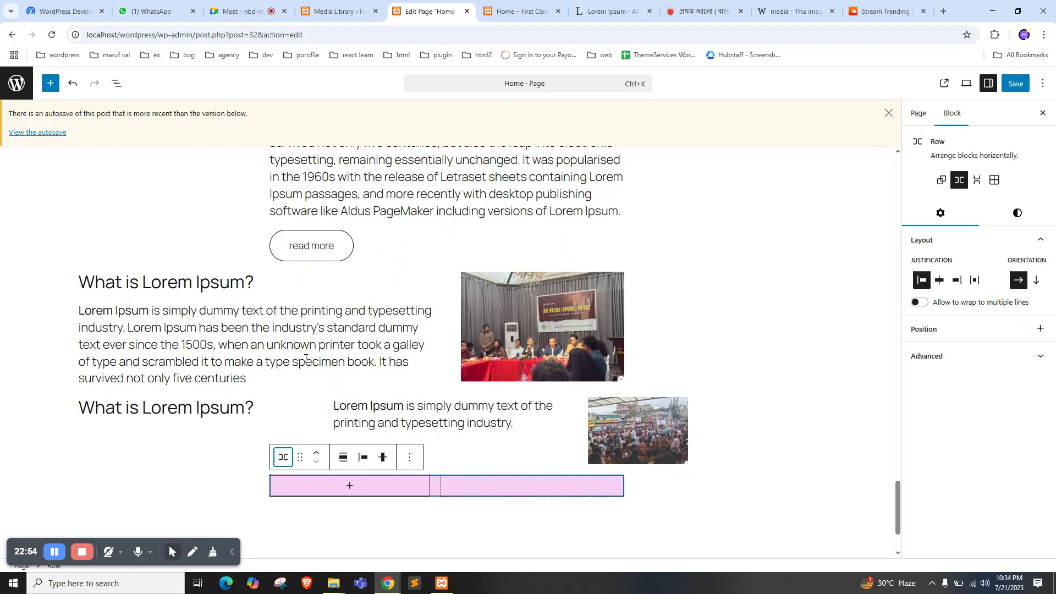
click(282, 457)
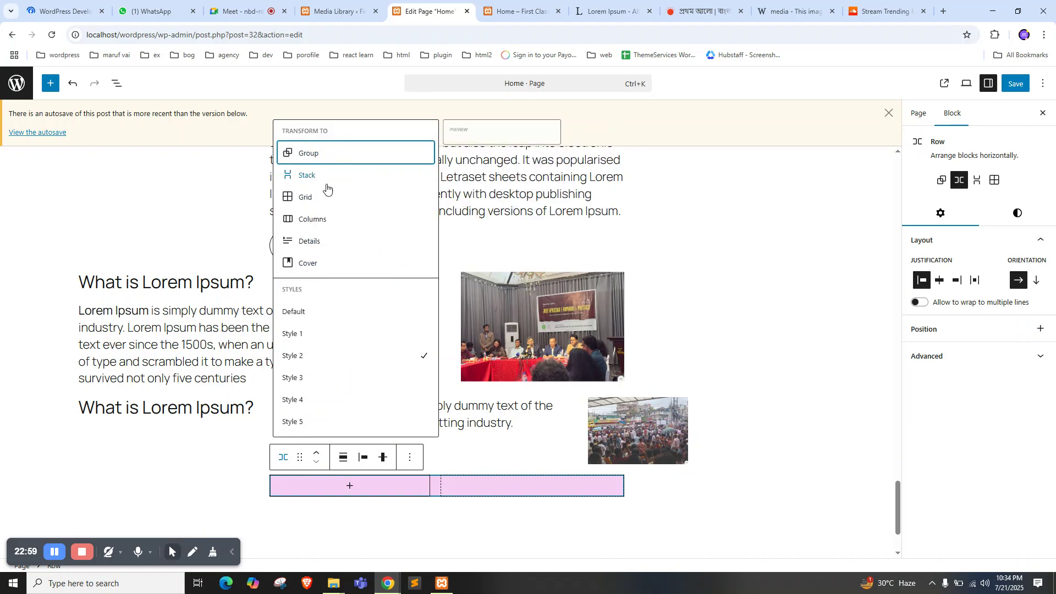
click(414, 461)
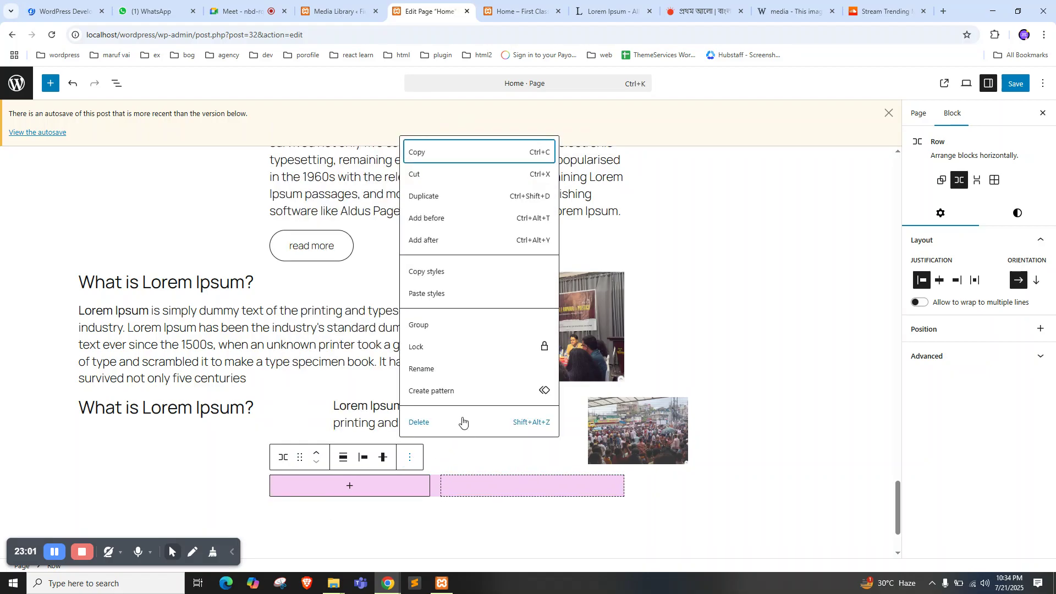
click(462, 422)
Insert a Gallery block below the three-column section from the block library
click(50, 83)
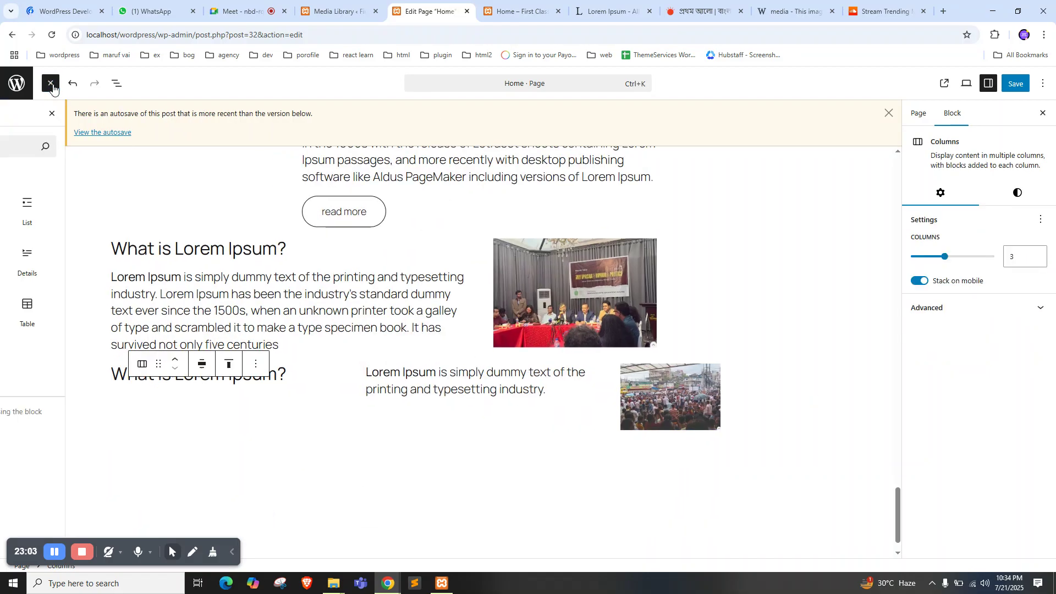
click(87, 391)
scroll(70, 407, down, 4)
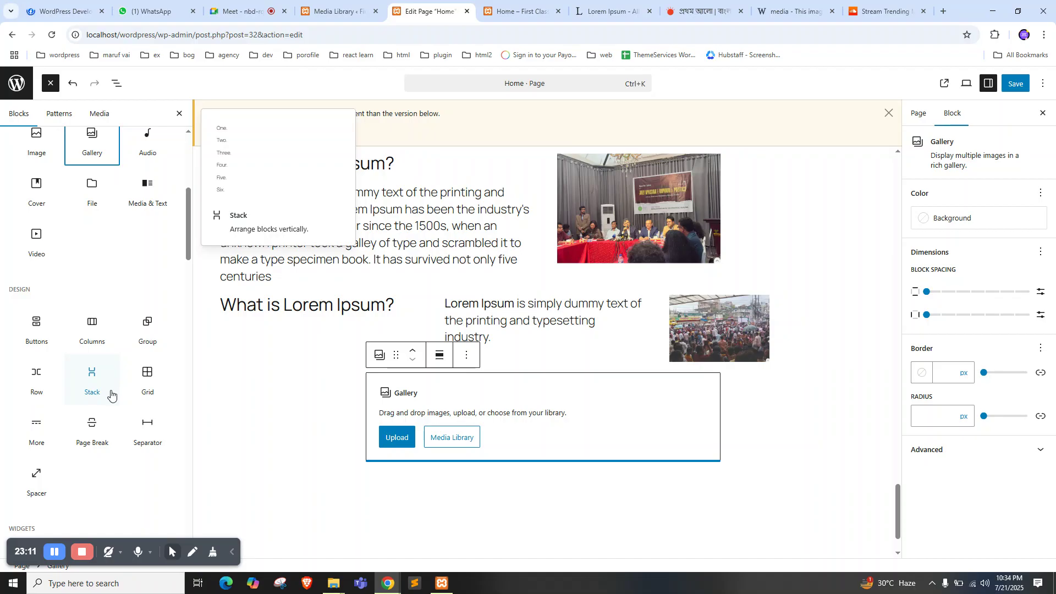
scroll(434, 400, down, 1)
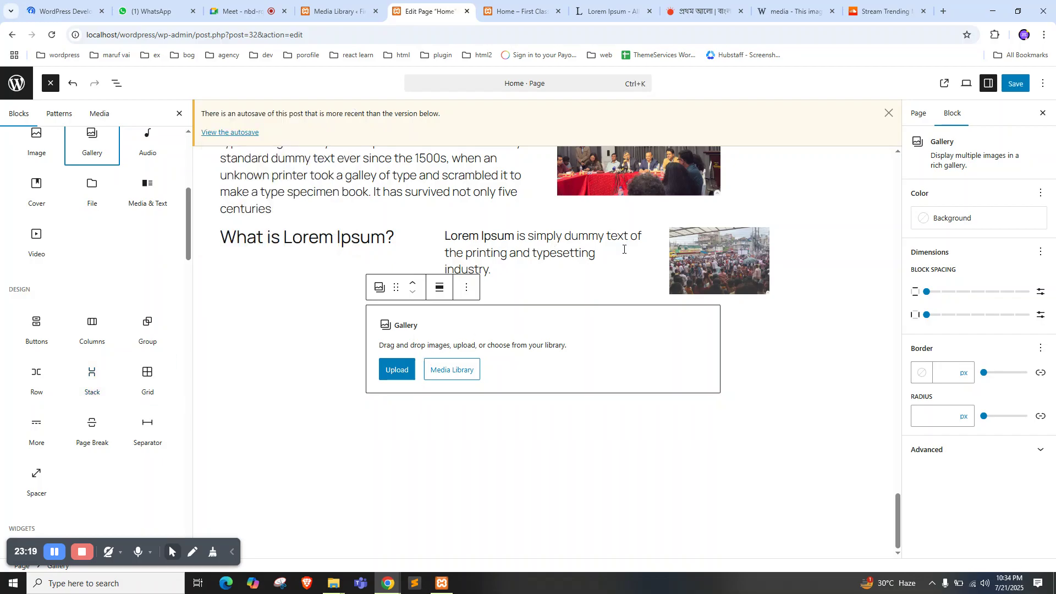
Insert a Stack block between the three-column section and the Gallery, and add an empty paragraph inside it
click(590, 250)
click(685, 253)
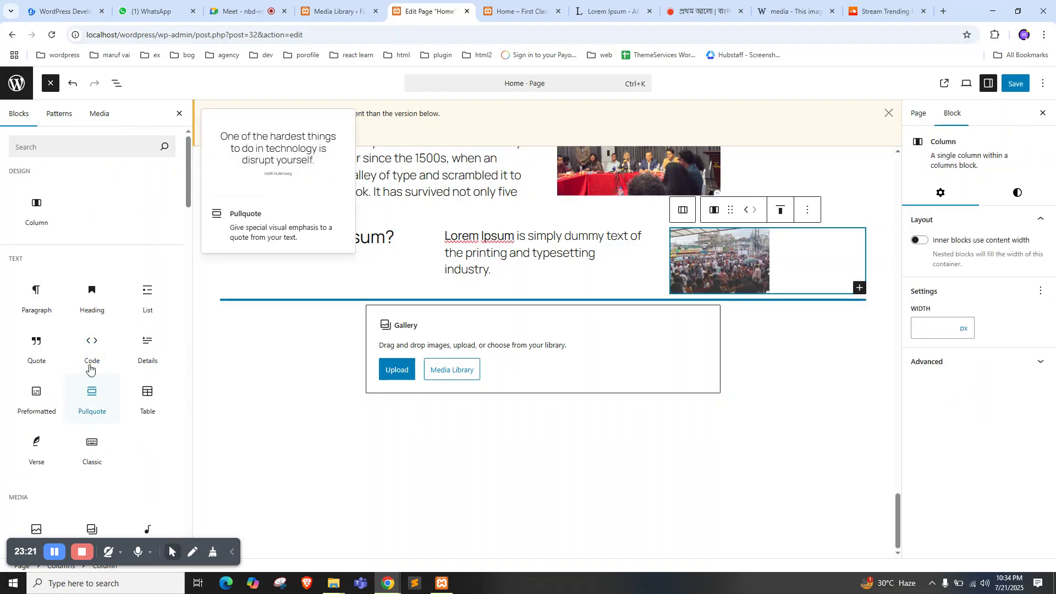
scroll(77, 385, down, 4)
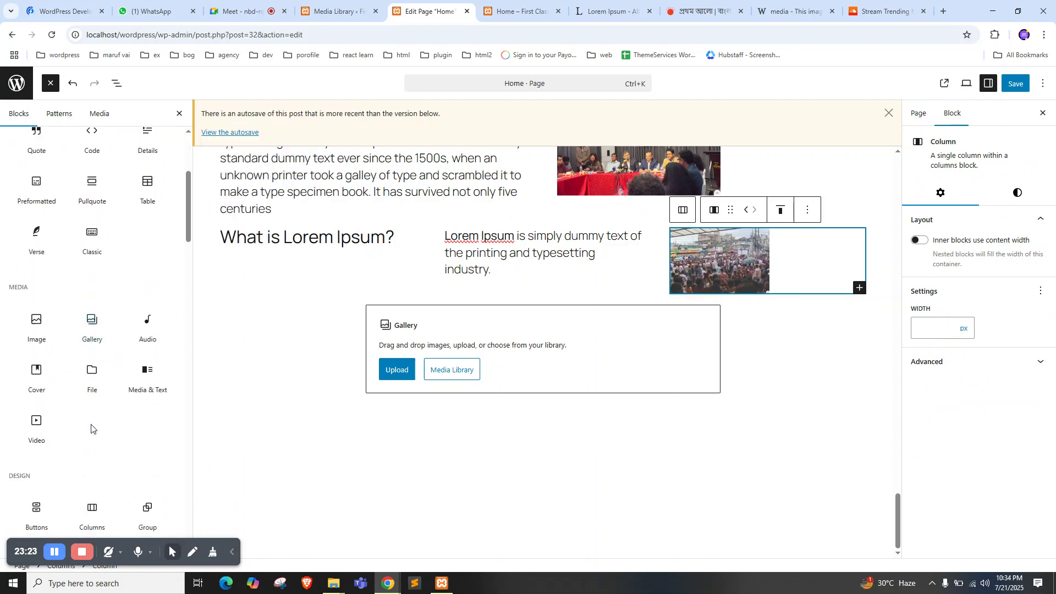
scroll(93, 324, up, 3)
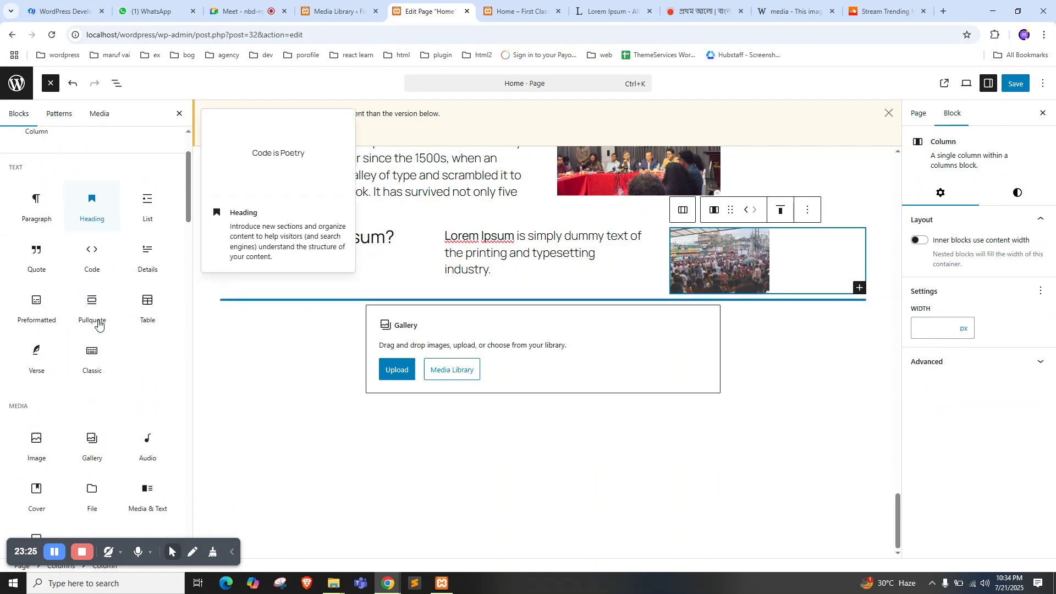
scroll(99, 330, down, 5)
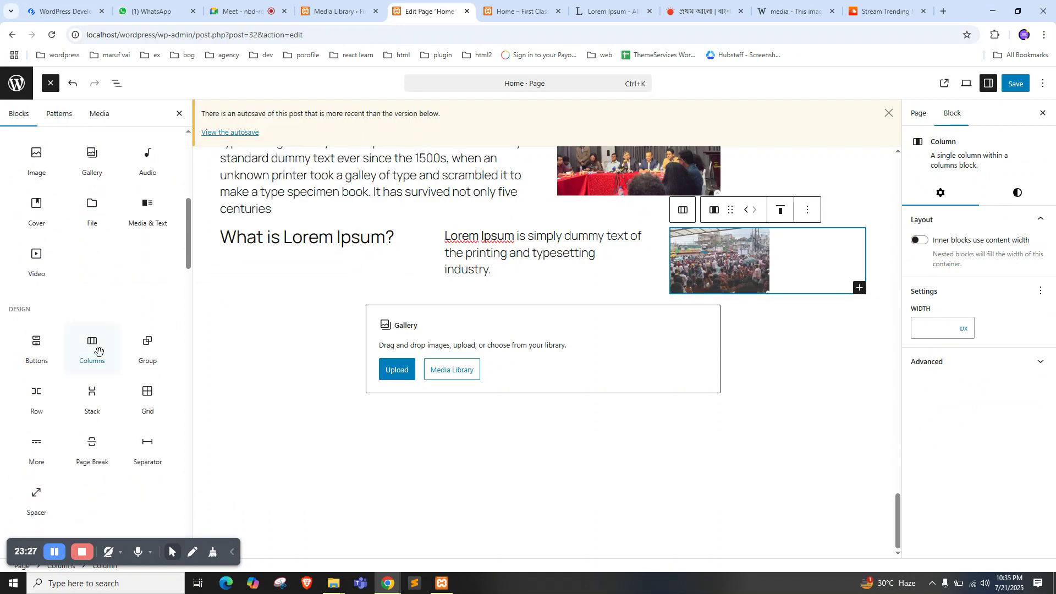
drag(88, 404, 461, 401)
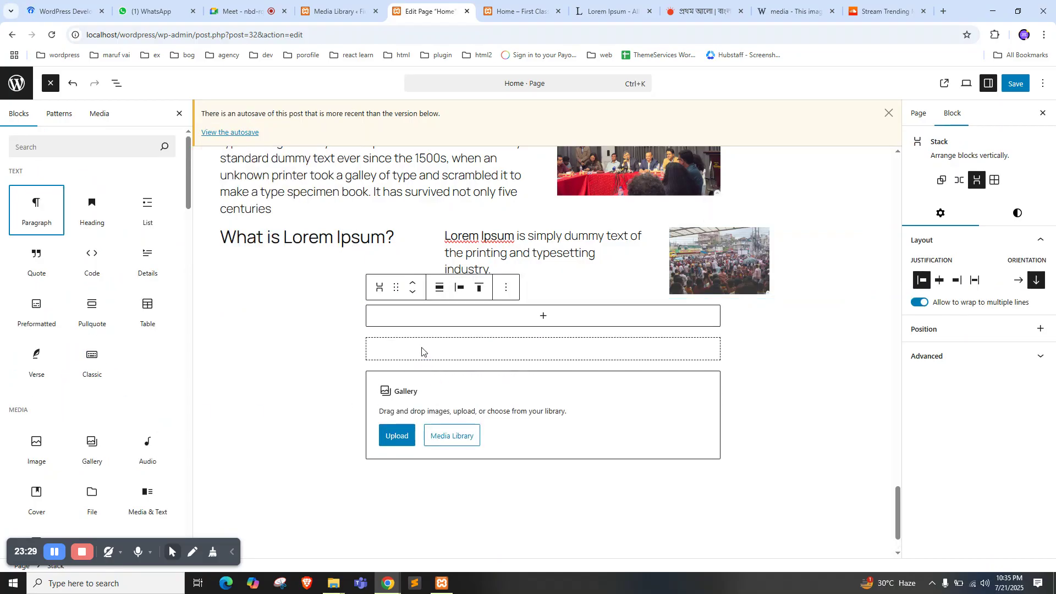
click(538, 323)
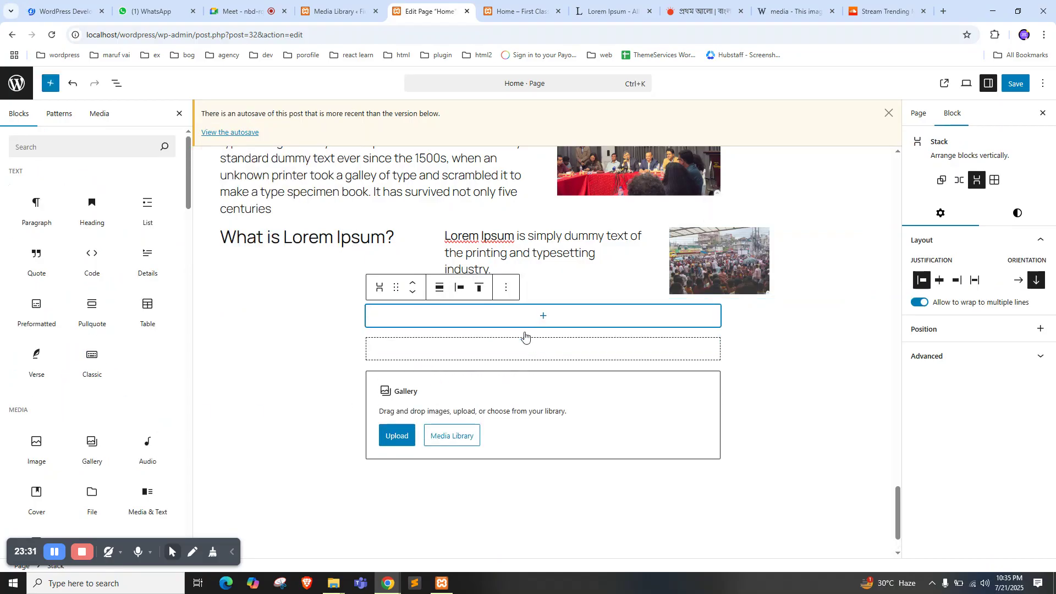
click(388, 292)
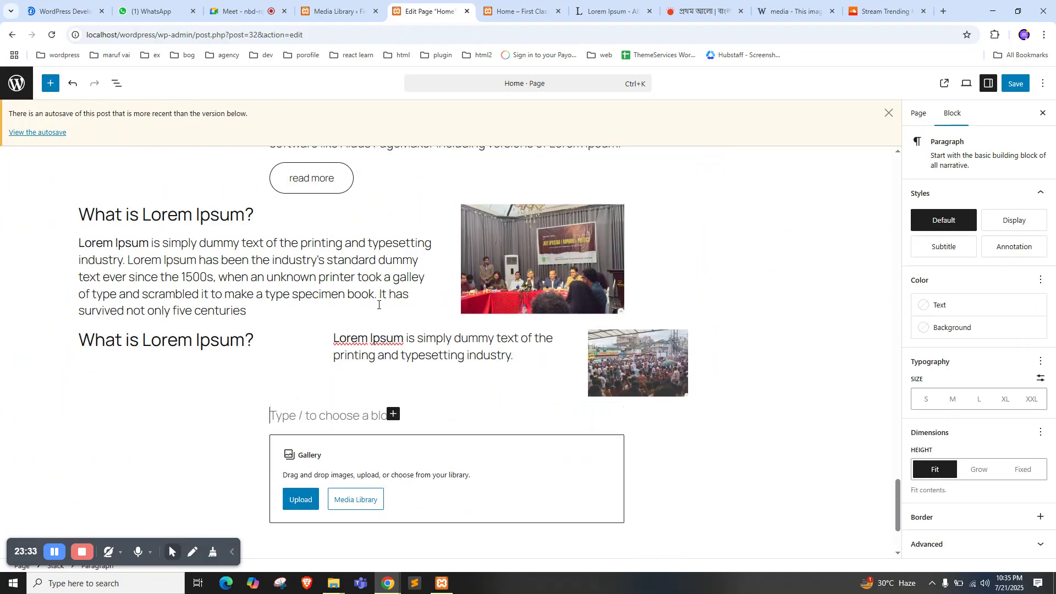
Fill the Stack's empty paragraph with "Lorem Ipsum is simply dummy text of the printing and typesetting industry." pasted twice
click(596, 2)
click(405, 3)
key(ctrl+v)
key(ctrl+v)
scroll(370, 412, down, 2)
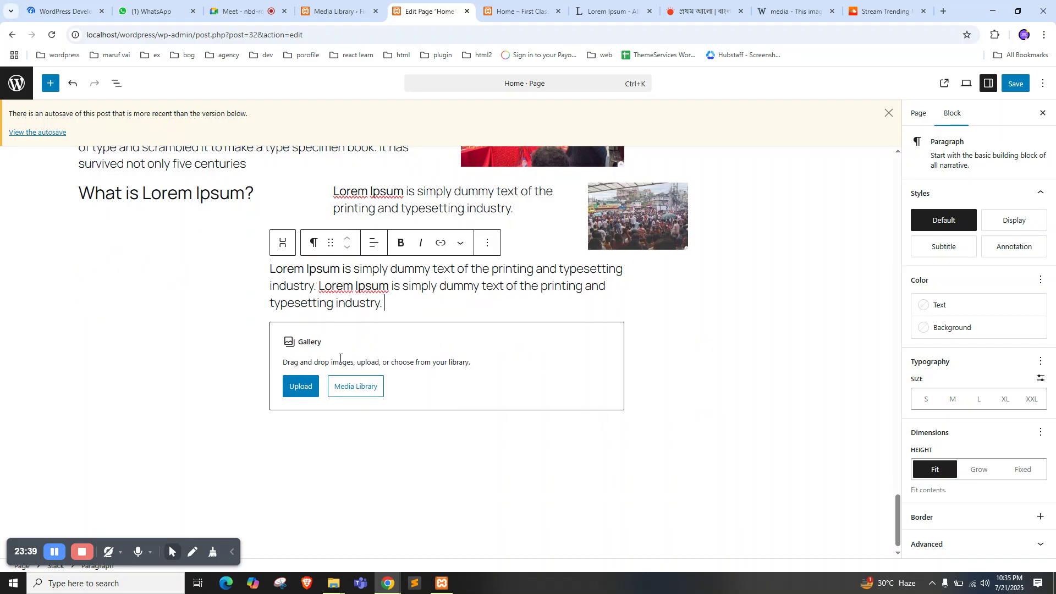
Fill the Gallery below the Stack with the event conference, street crowd and panel discussion images from the Media Library
click(300, 386)
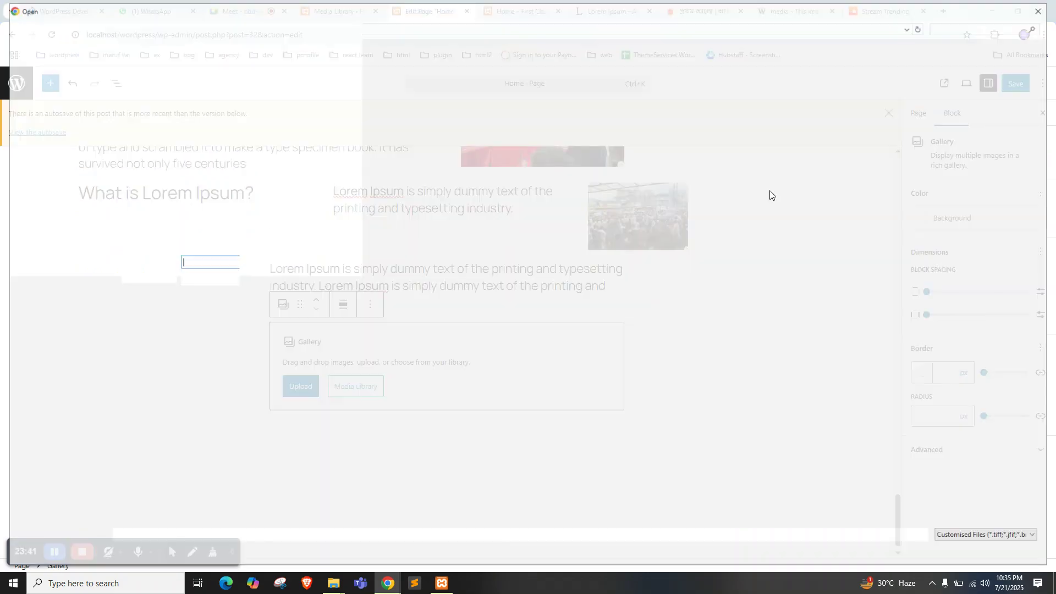
click(1002, 552)
click(354, 392)
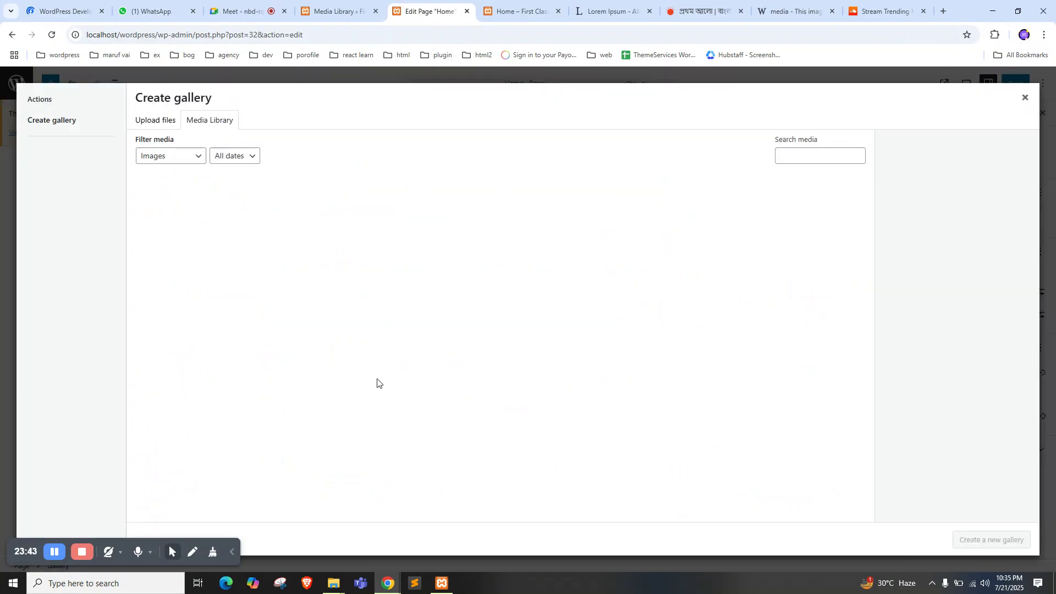
click(175, 209)
click(243, 211)
click(335, 212)
click(990, 540)
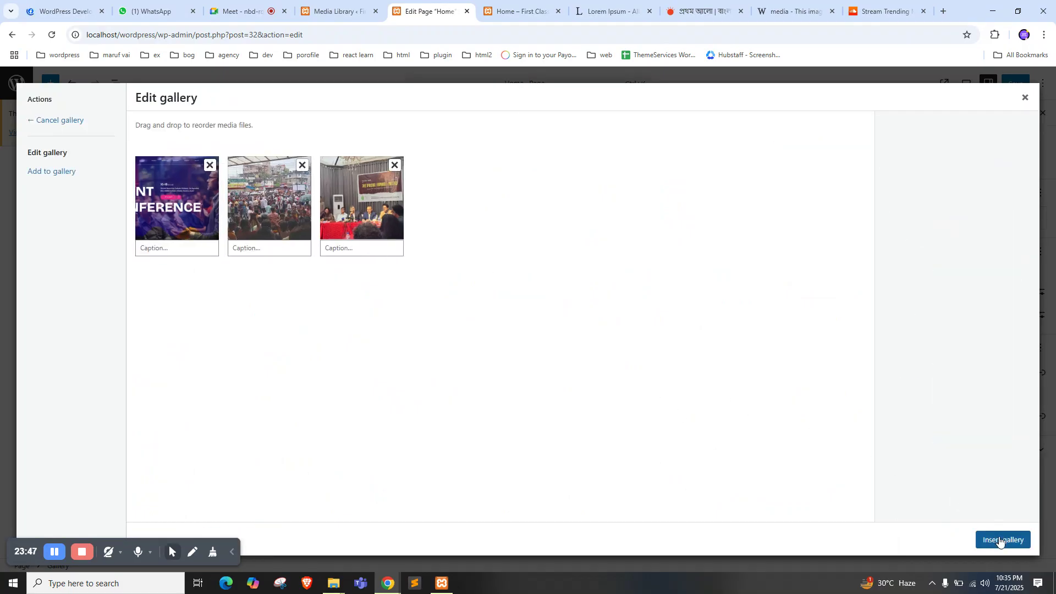
click(1001, 541)
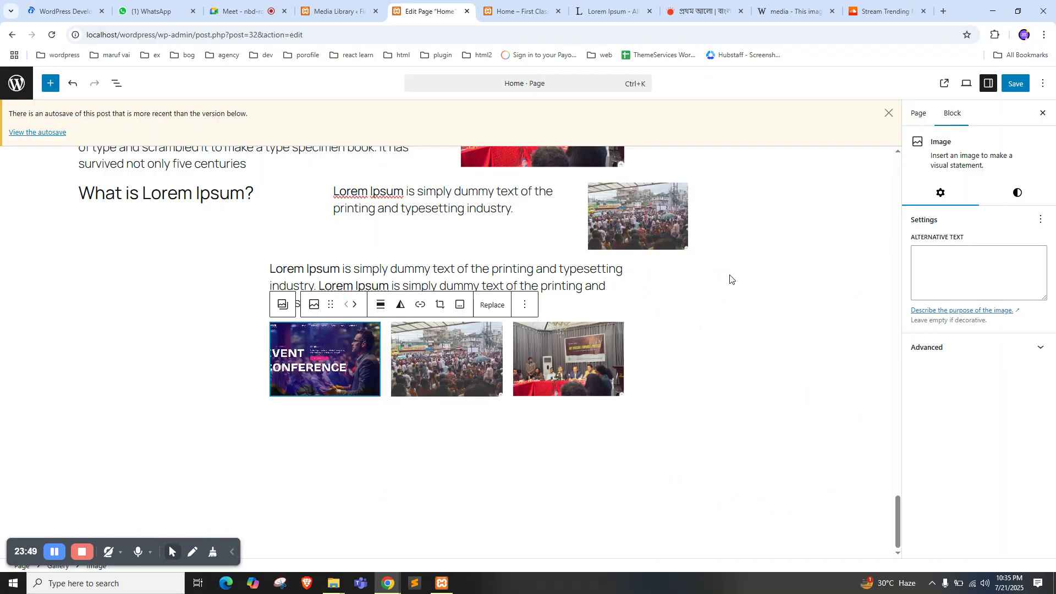
Save the page and reload the published Home page to check the Stack text and Gallery
click(1015, 83)
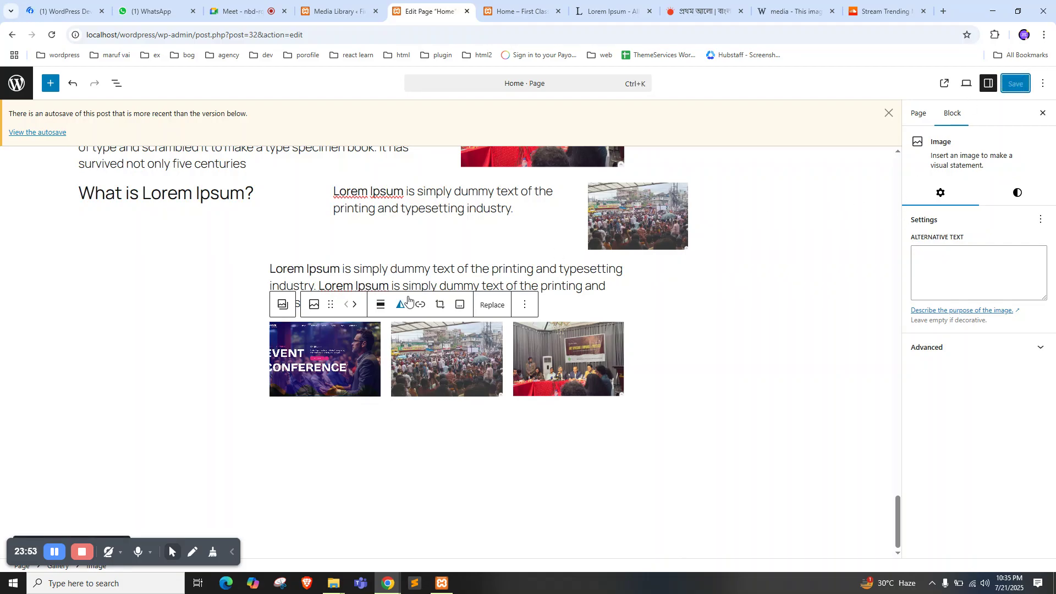
click(522, 9)
right_click(3, 221)
click(42, 264)
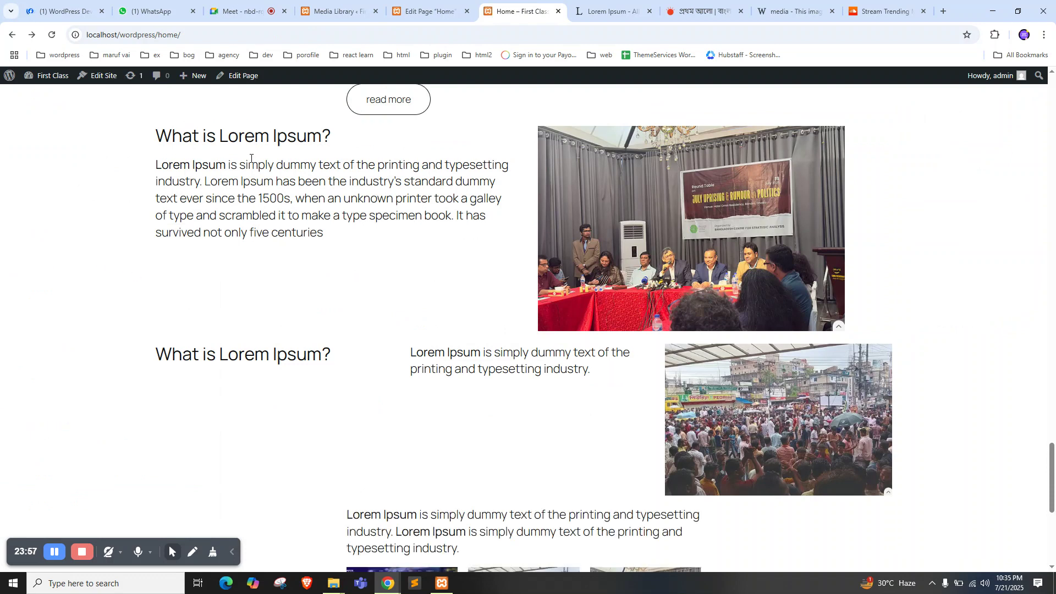
scroll(468, 306, down, 5)
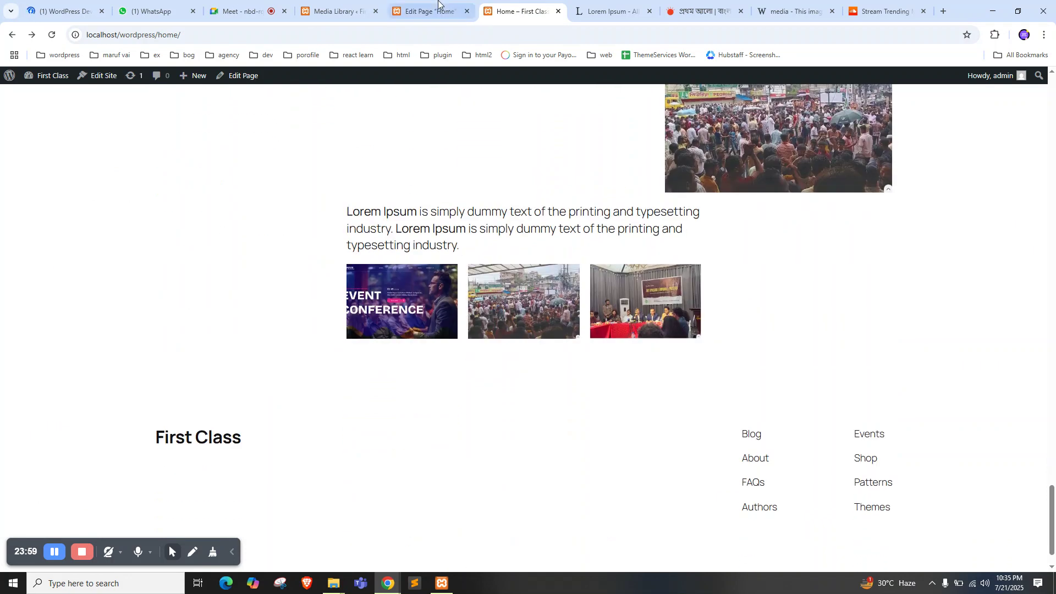
Return to the page editor, select the Stack block above the last Gallery, and set its alignment to Wide width
click(429, 11)
click(455, 339)
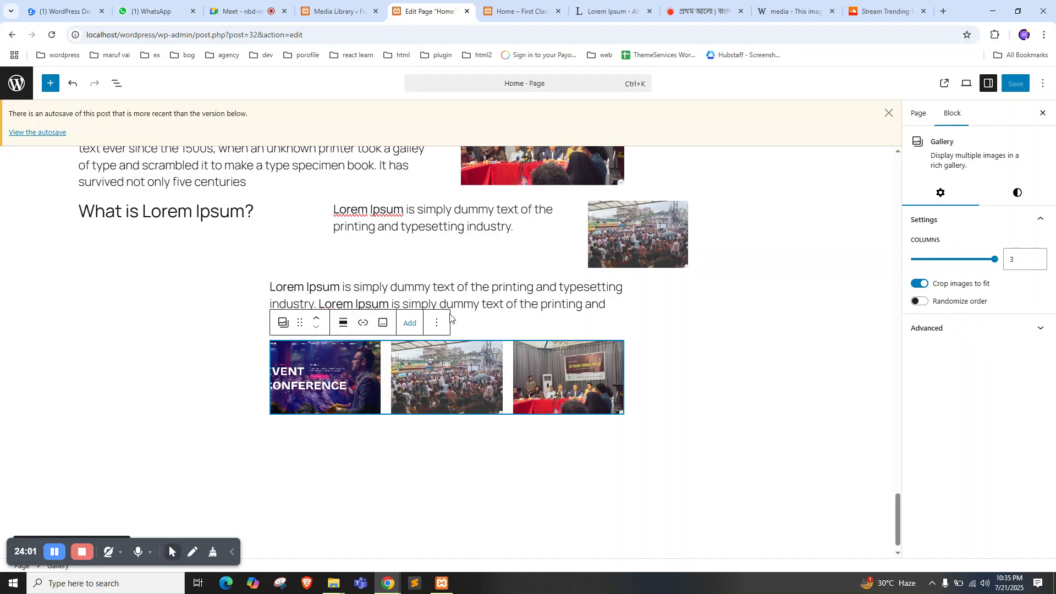
click(478, 268)
click(620, 294)
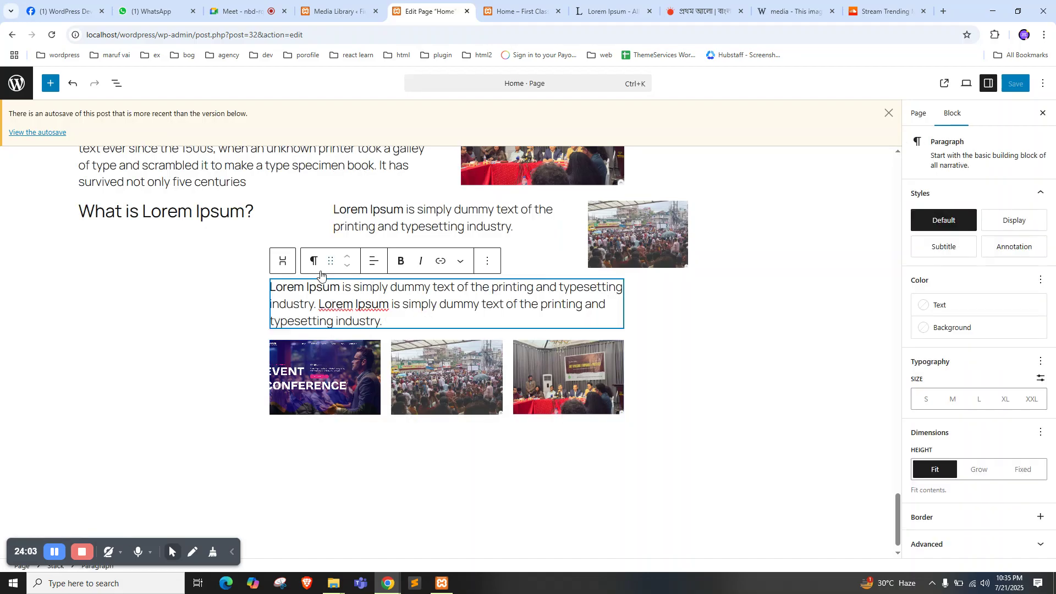
click(629, 357)
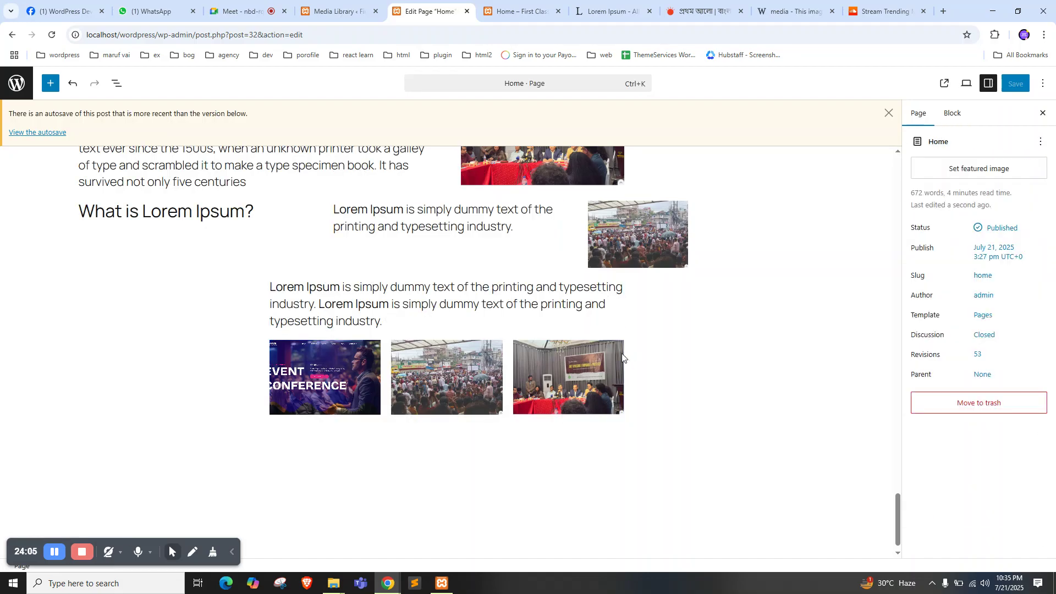
click(621, 355)
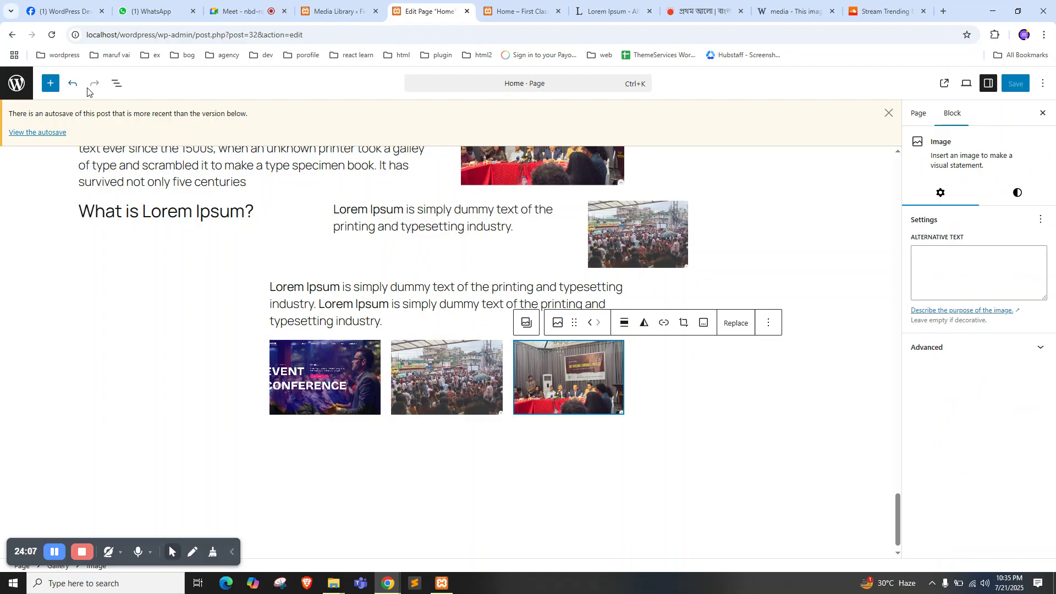
click(111, 84)
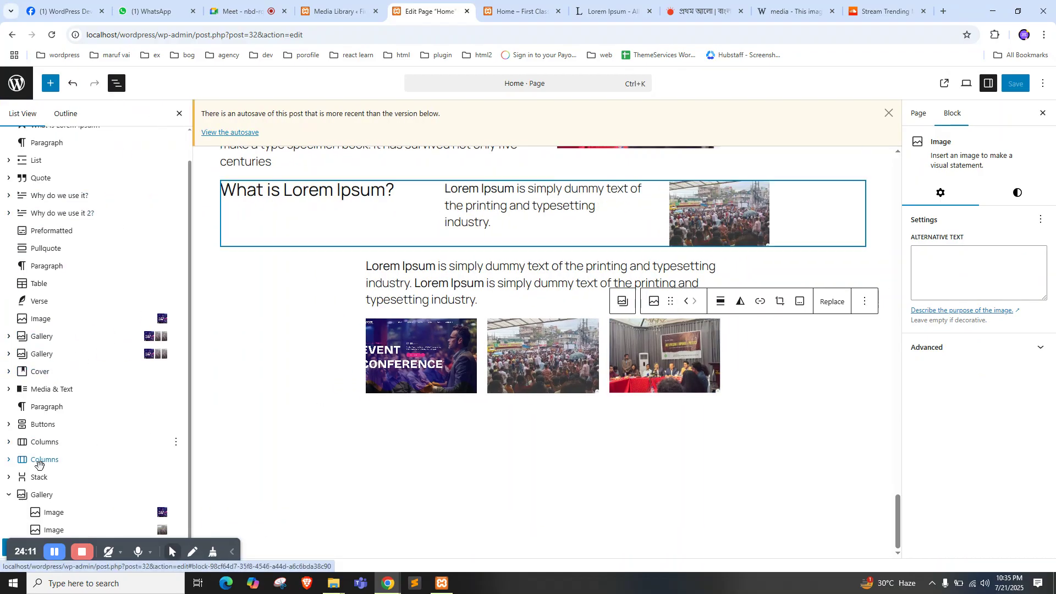
click(9, 496)
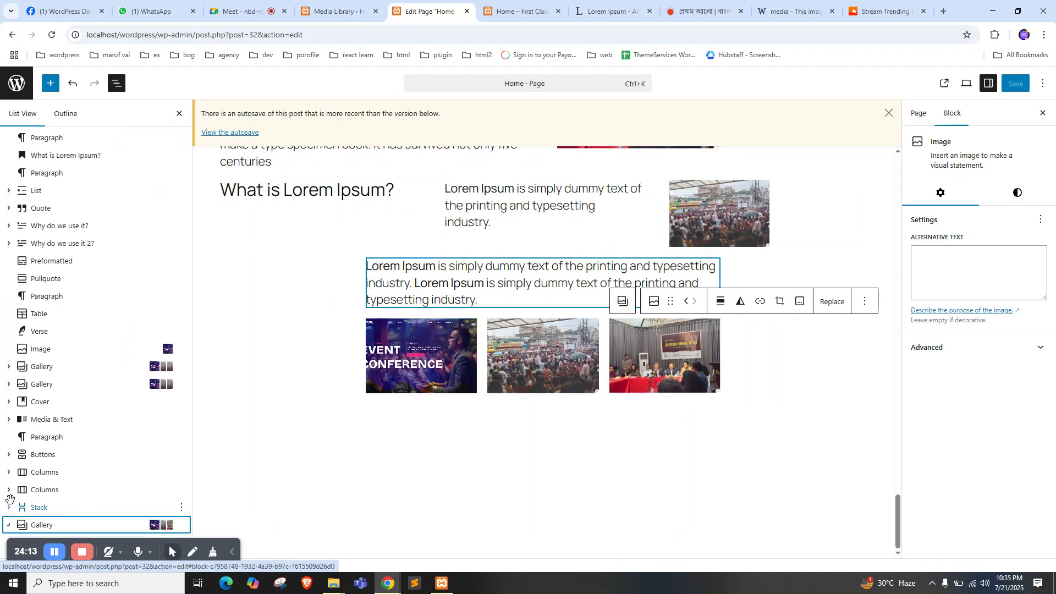
click(39, 509)
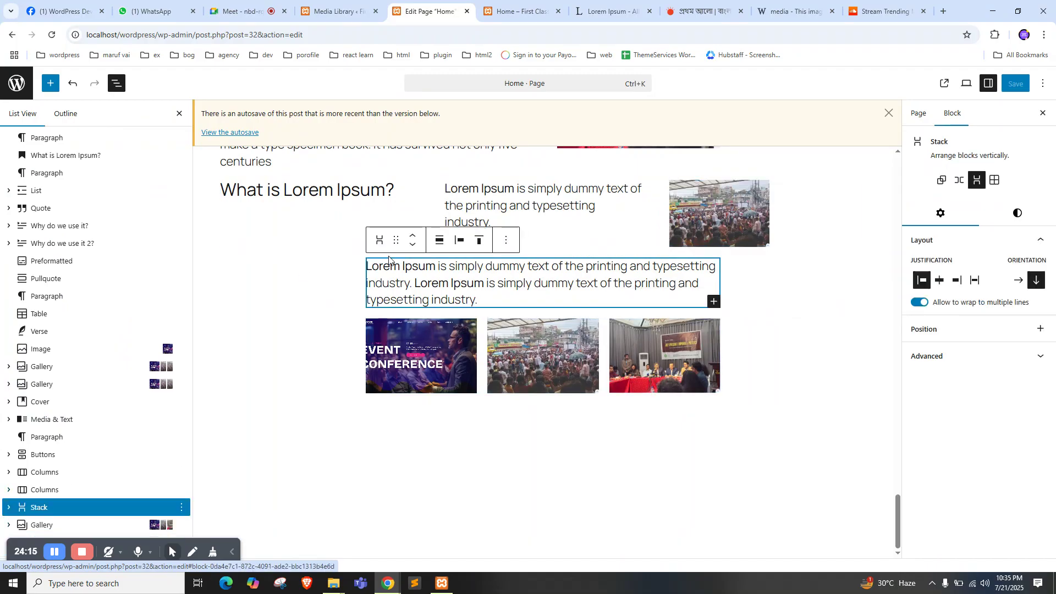
click(439, 240)
click(478, 303)
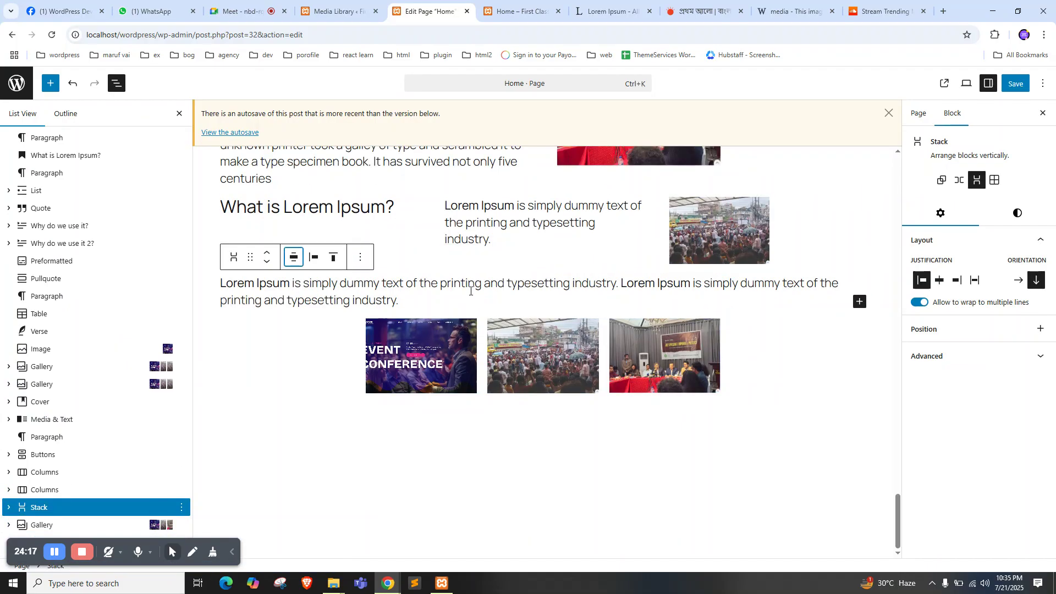
Set the last Gallery's alignment to Wide width and save the page
click(41, 525)
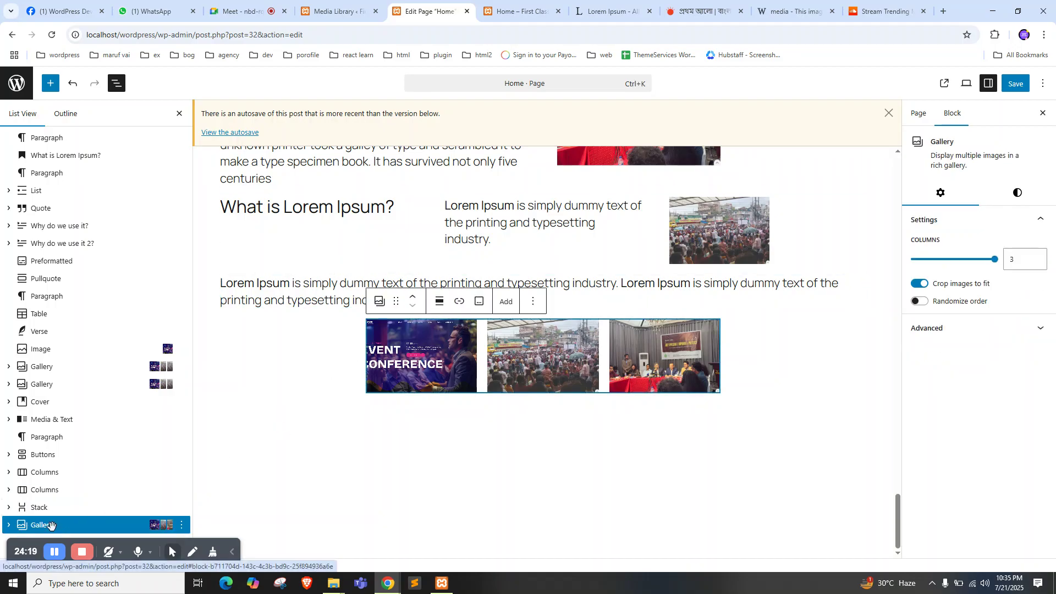
click(446, 302)
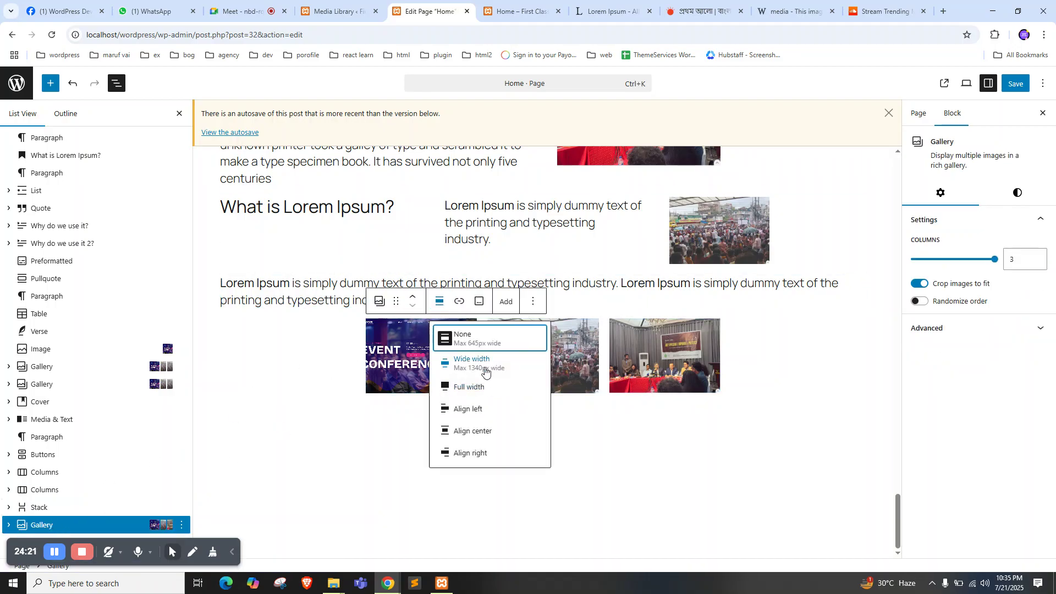
click(473, 360)
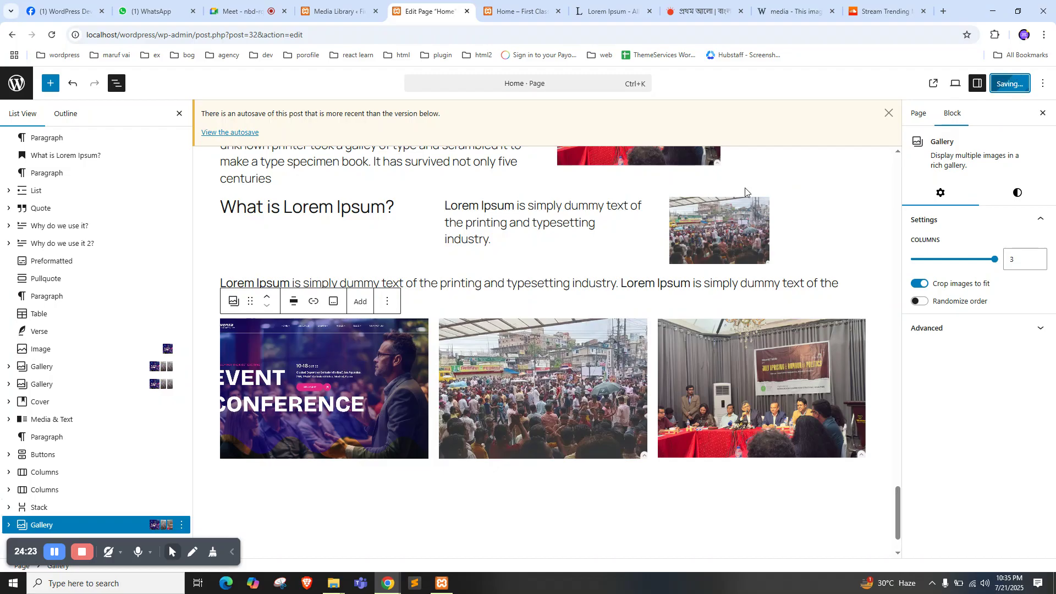
click(118, 88)
click(118, 87)
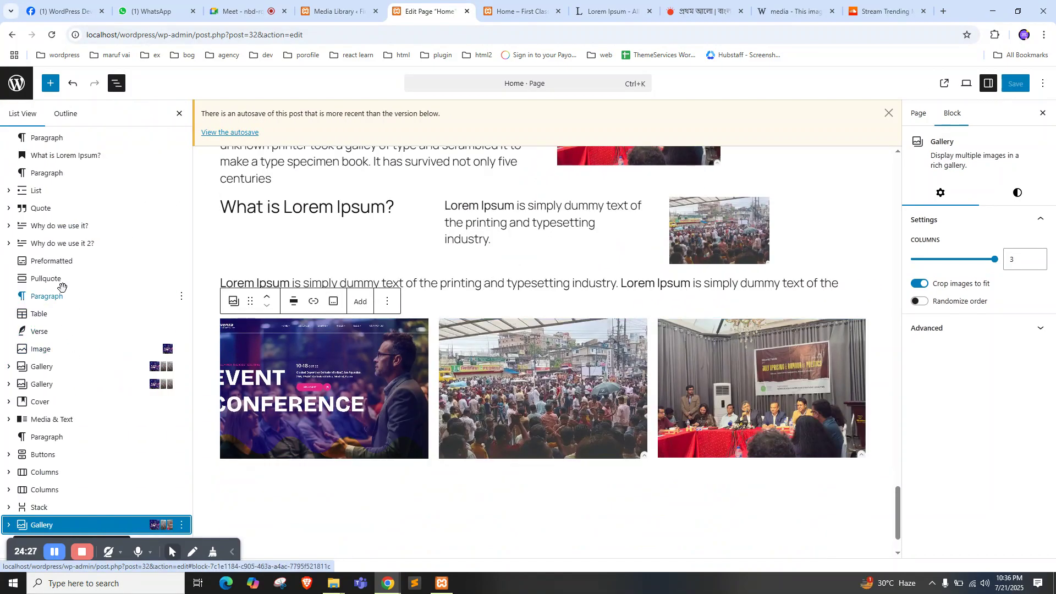
Switch to the Google Meet call and admit the participant waiting to join
click(242, 11)
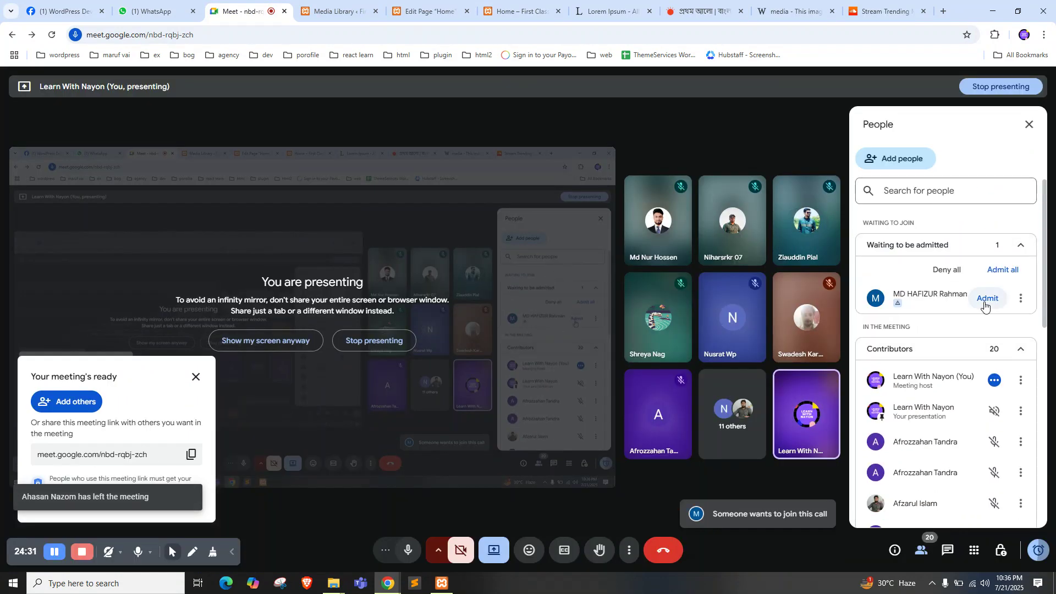
click(986, 298)
Reload the published Home page and examine the width of the Stack text and Gallery
click(520, 11)
right_click(47, 195)
click(93, 239)
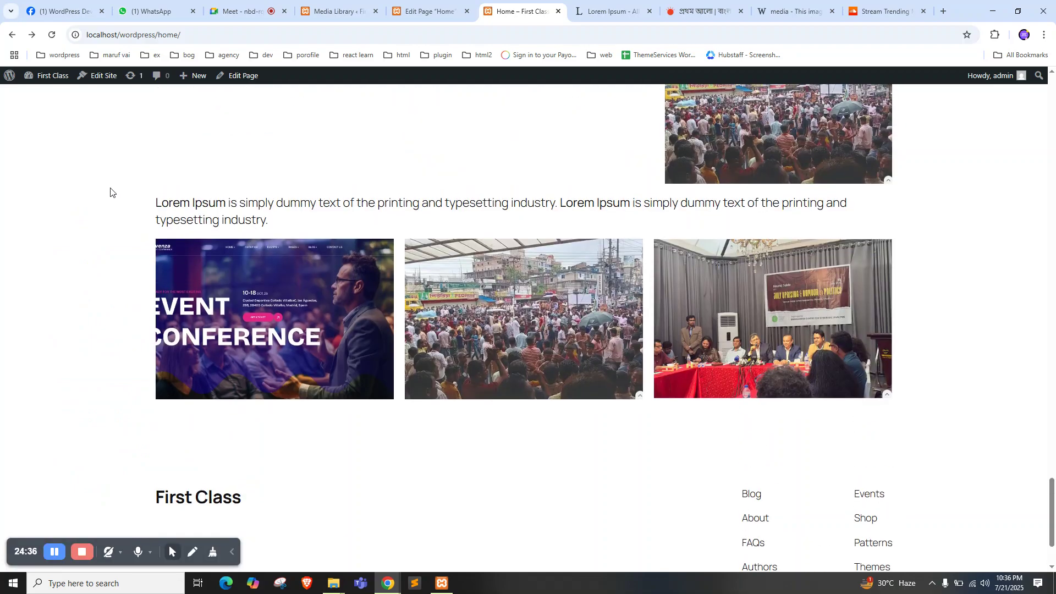
drag(109, 193, 341, 206)
Return to the page editor and examine the Design blocks in the block library, including the Stack and Grid previews
click(427, 11)
click(456, 285)
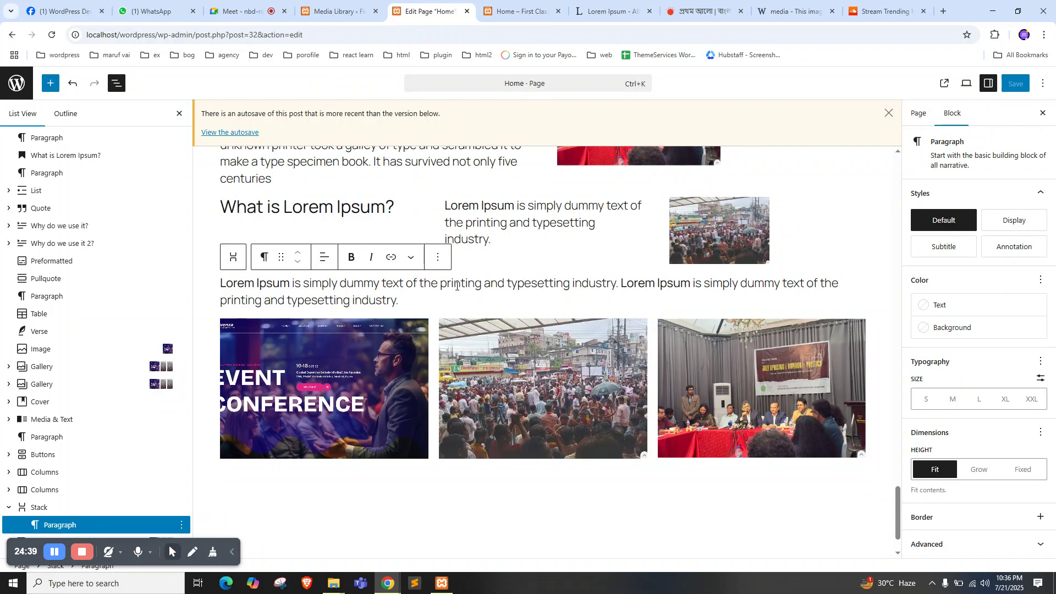
click(50, 83)
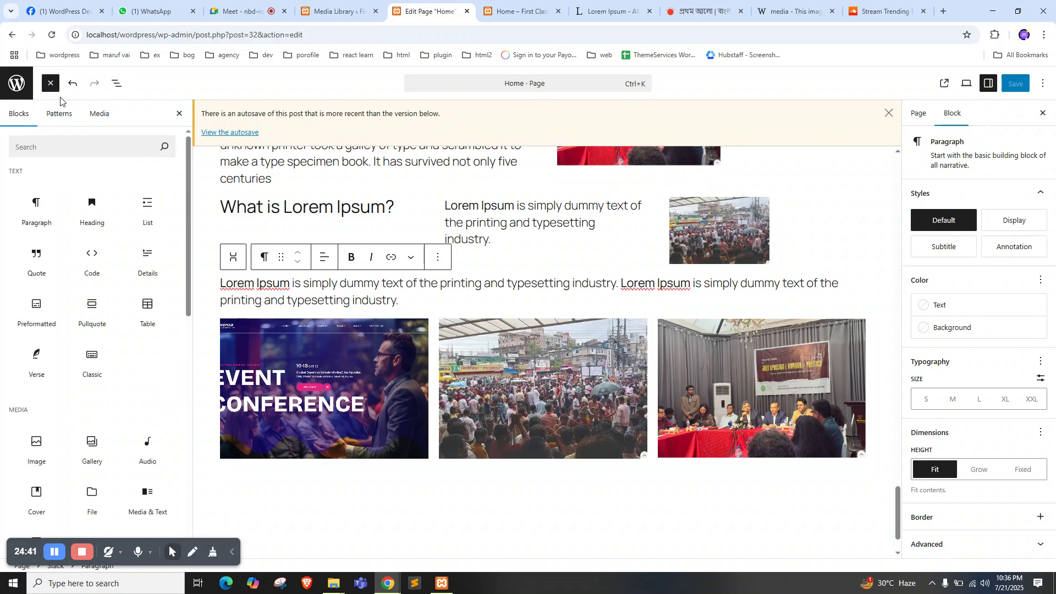
scroll(91, 361, down, 5)
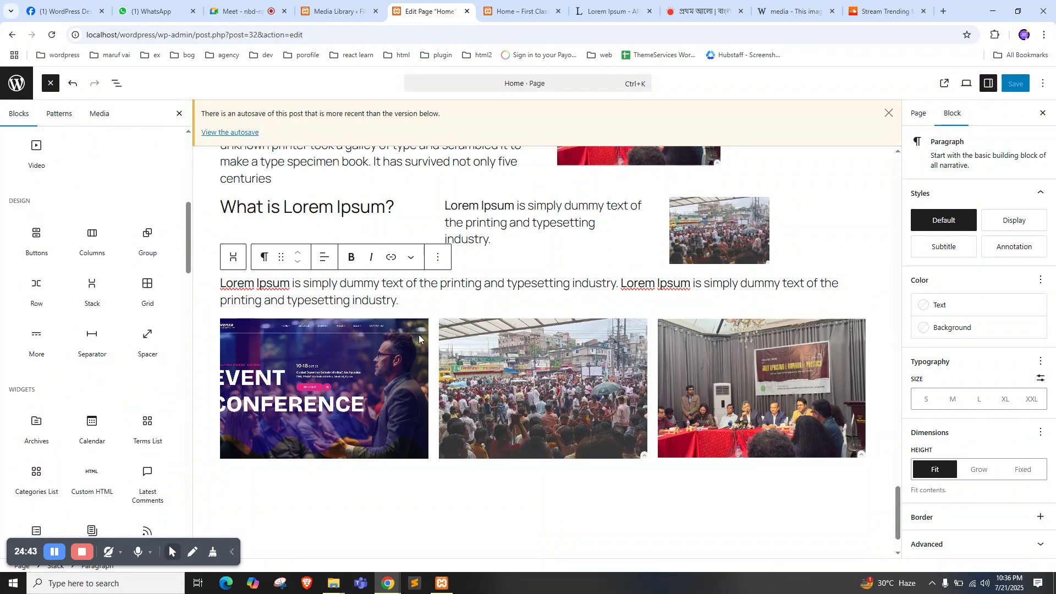
scroll(464, 325, up, 1)
scroll(463, 326, down, 2)
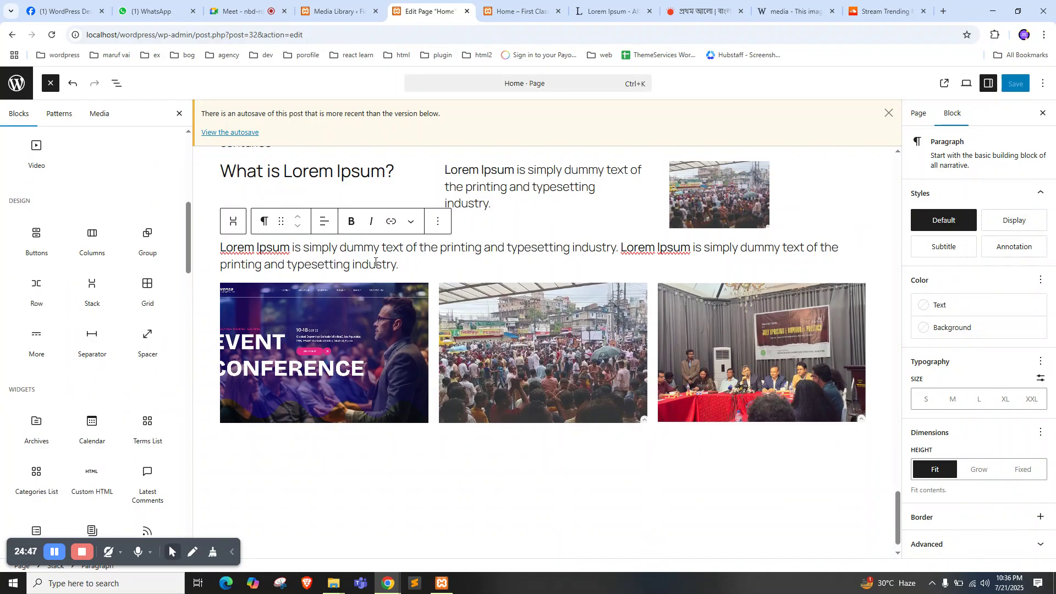
scroll(384, 261, down, 1)
mouse_move(92, 308)
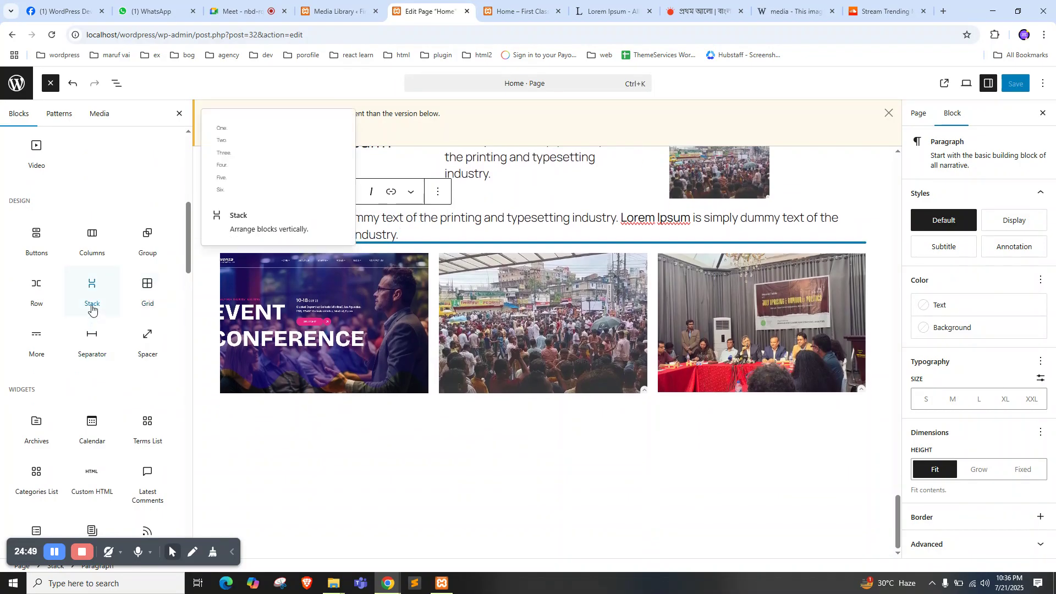
mouse_move(132, 306)
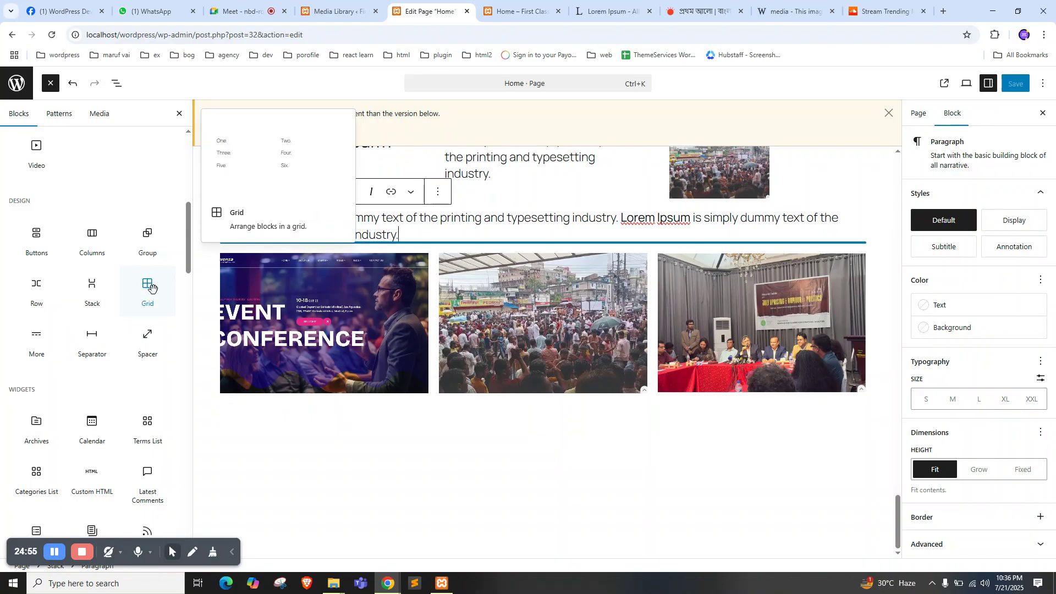
click(151, 287)
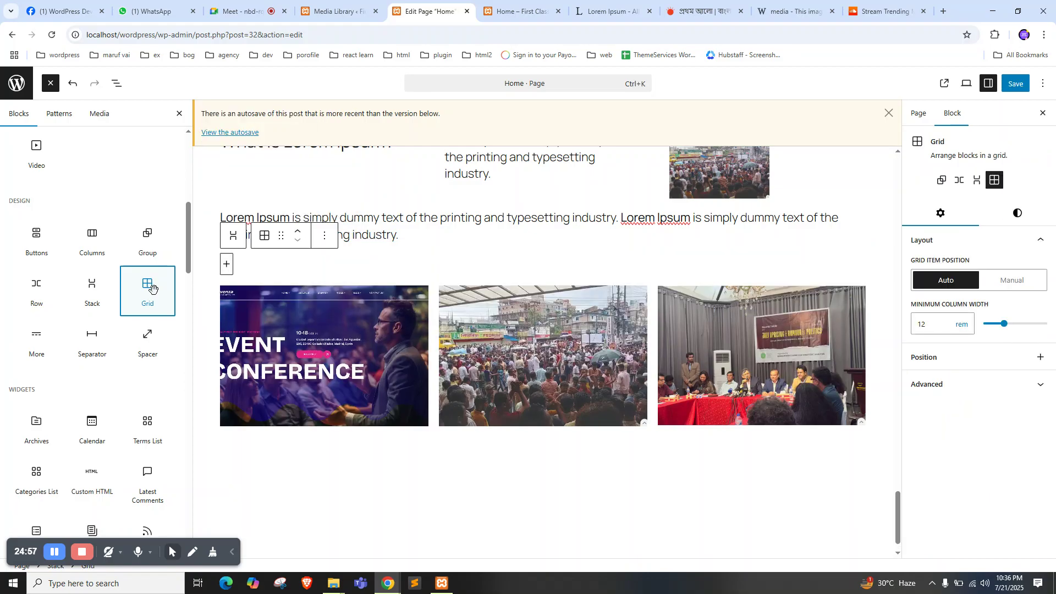
click(325, 235)
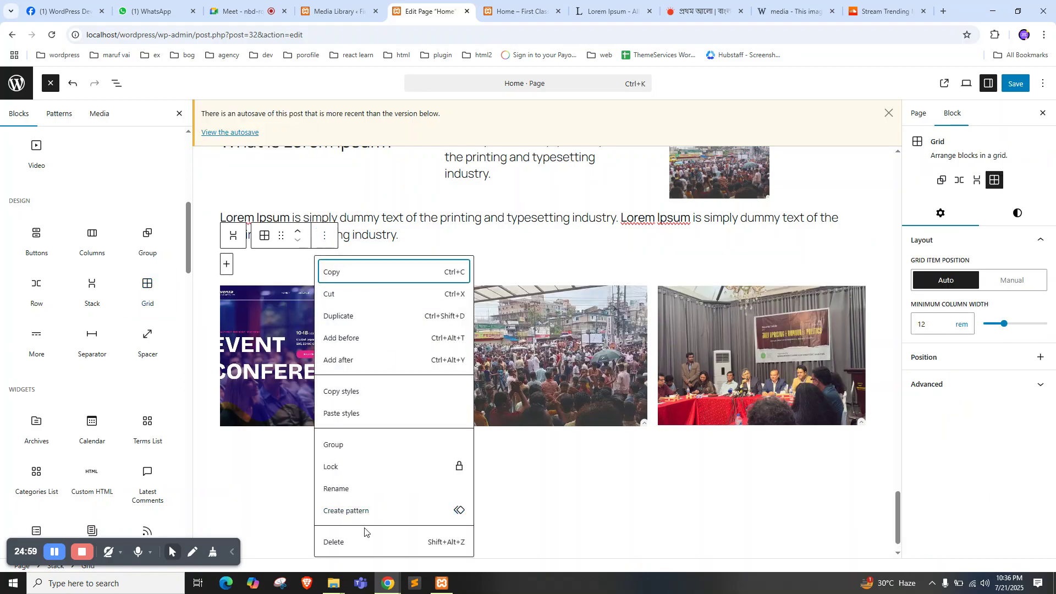
click(356, 542)
Remove the Grid nested in the Stack and insert a new Grid block below the last Gallery
click(447, 448)
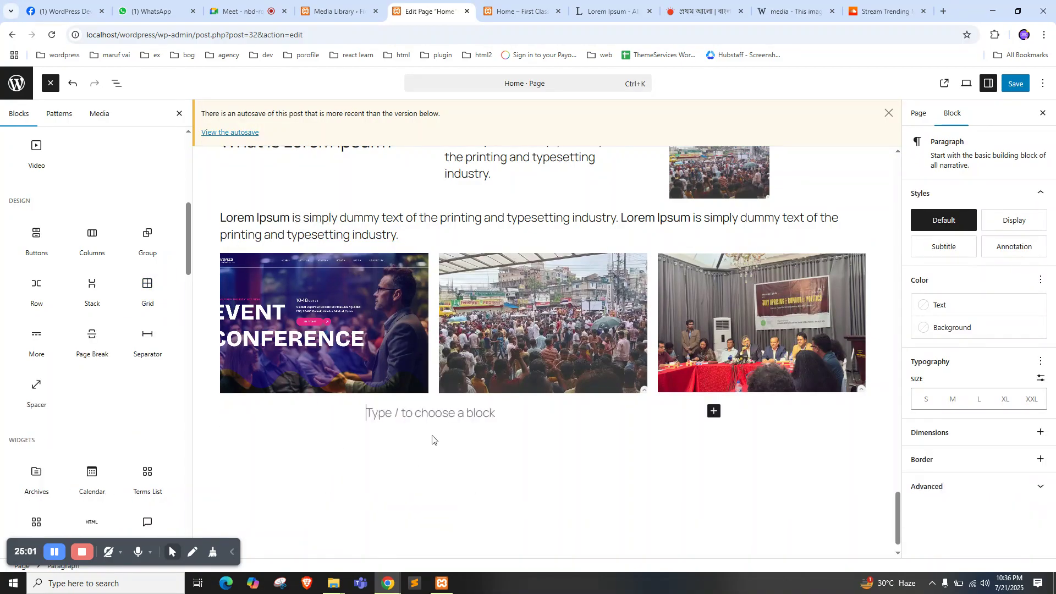
click(147, 289)
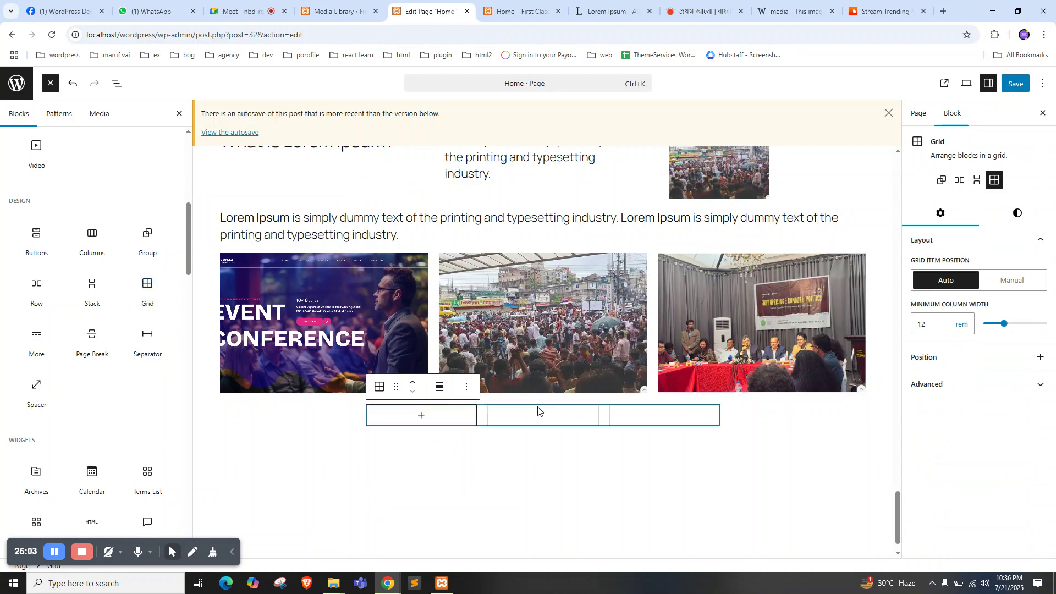
click(382, 393)
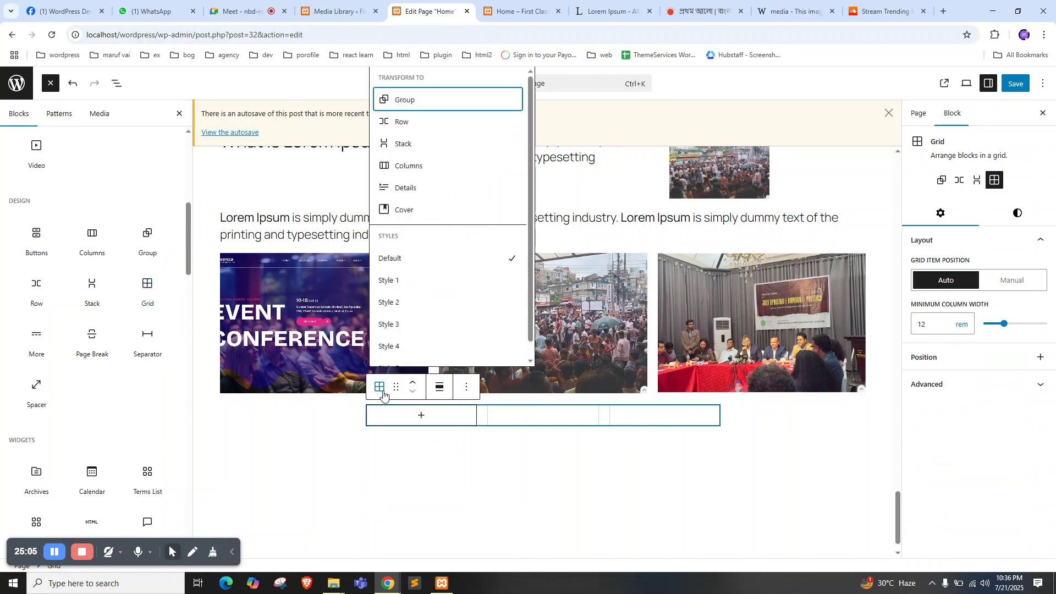
click(531, 415)
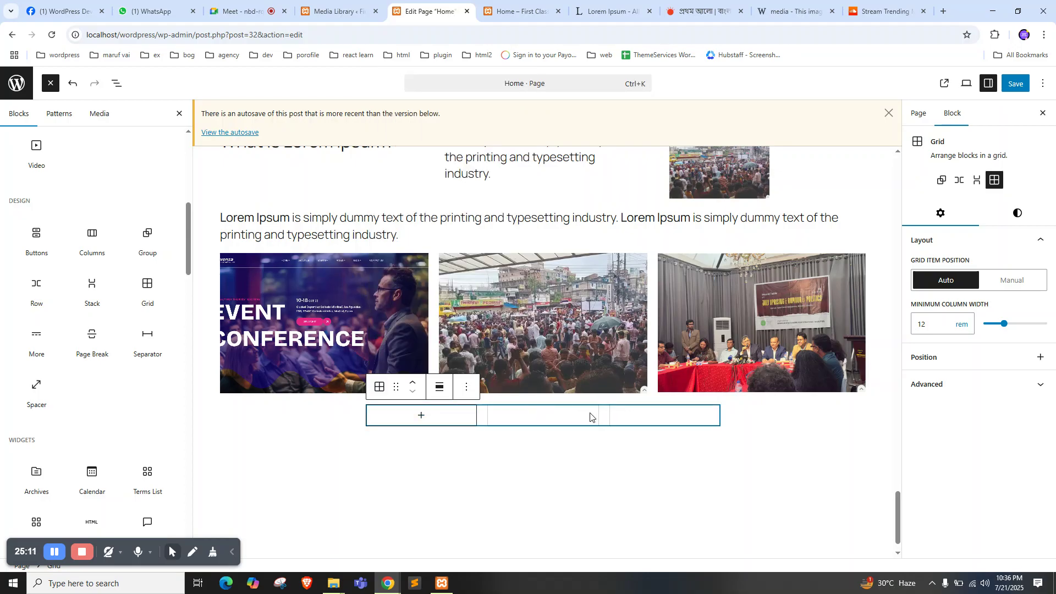
Add an Image block to the Grid's first cell using Screenshot-2.png from the Media Library
click(422, 416)
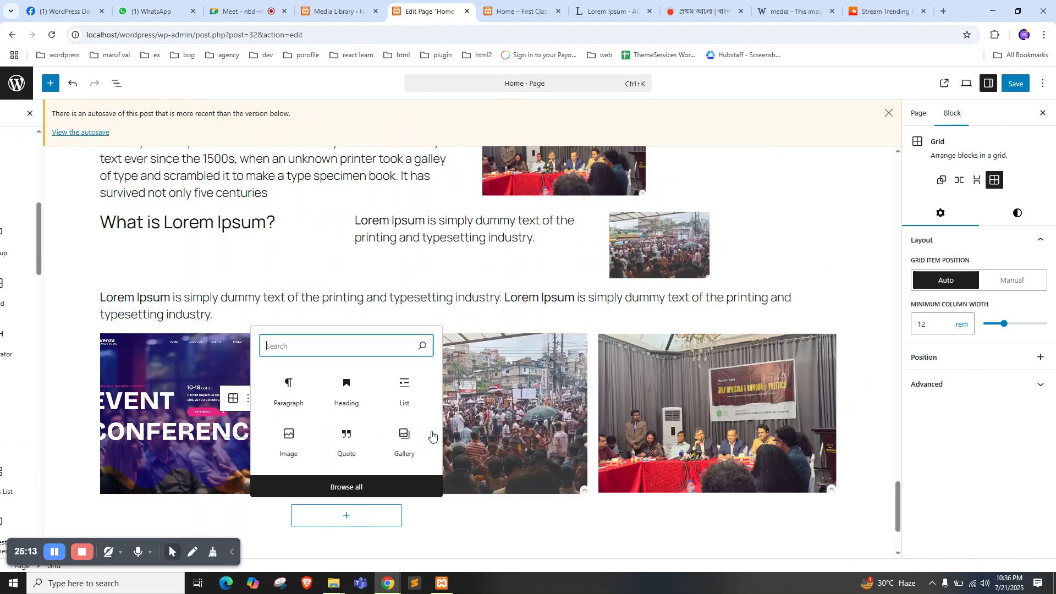
click(270, 461)
click(332, 347)
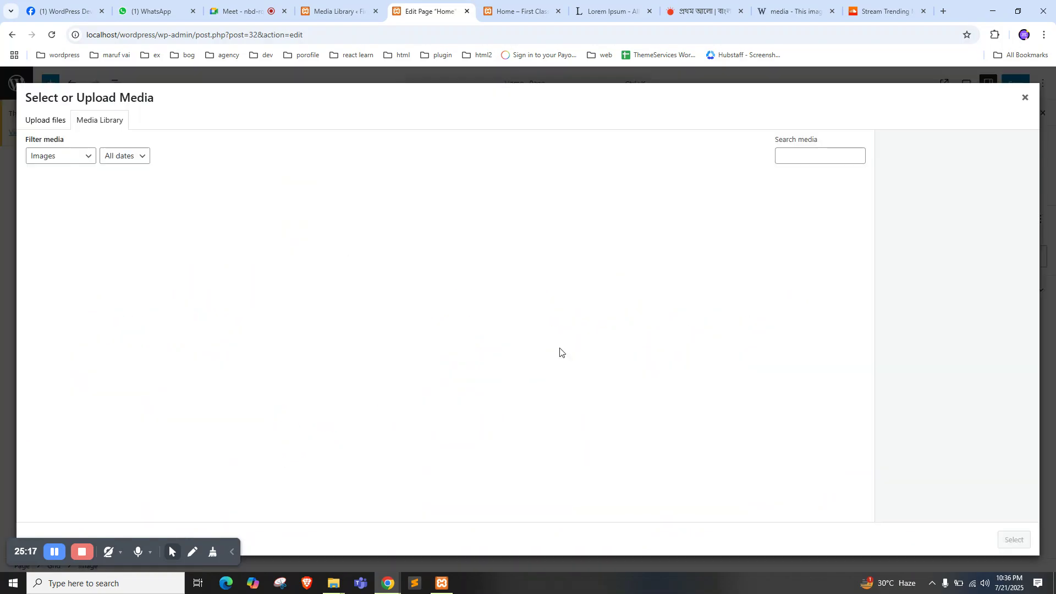
click(148, 238)
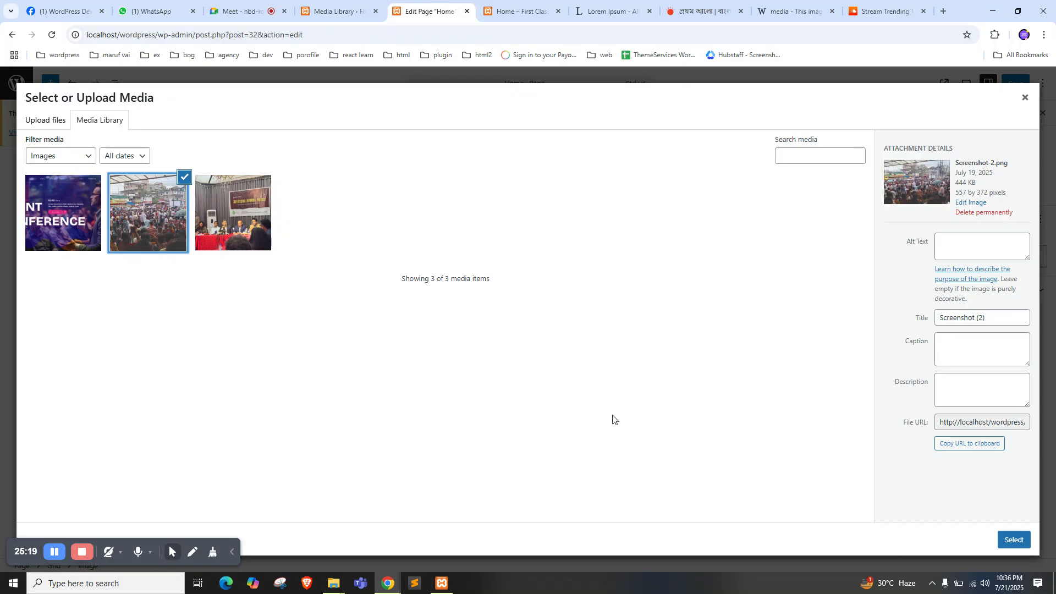
click(1015, 539)
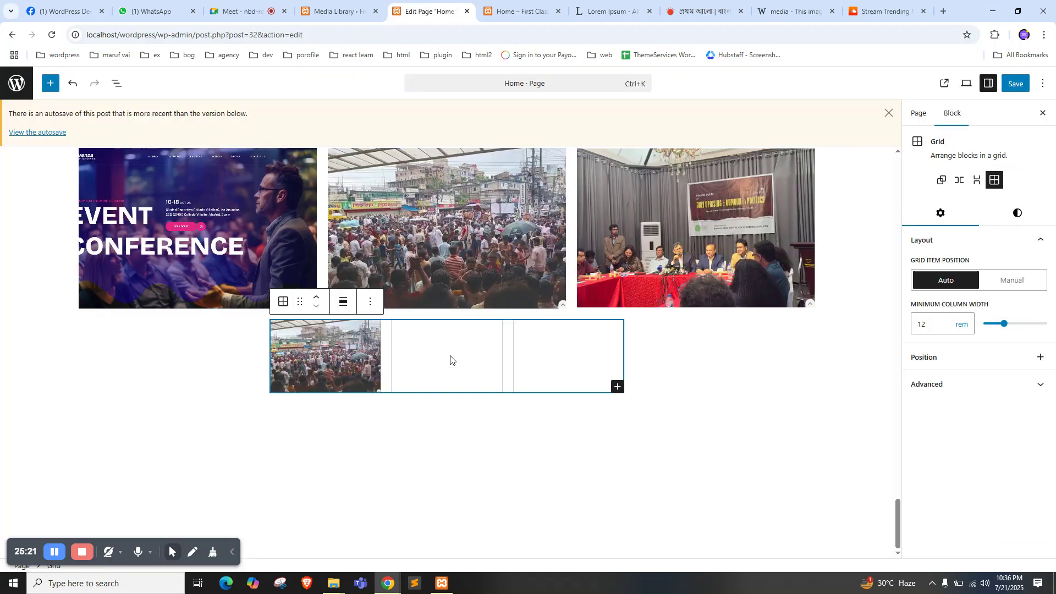
Add a Paragraph to the Grid's second cell reading "Lorem Ipsum is simply dummy text of the printing and typesetting industry."
click(618, 386)
click(654, 468)
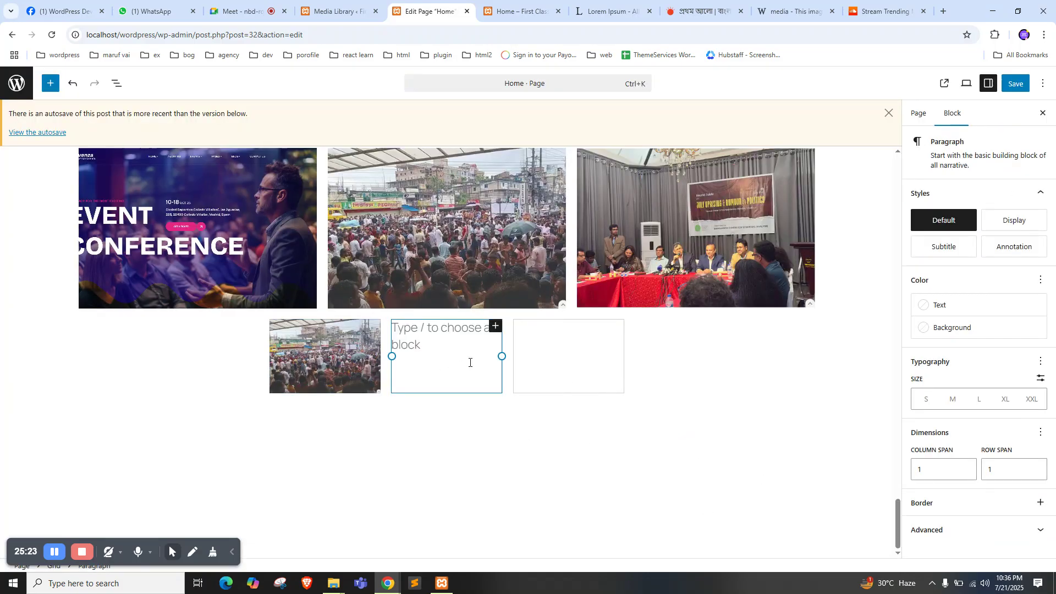
click(610, 11)
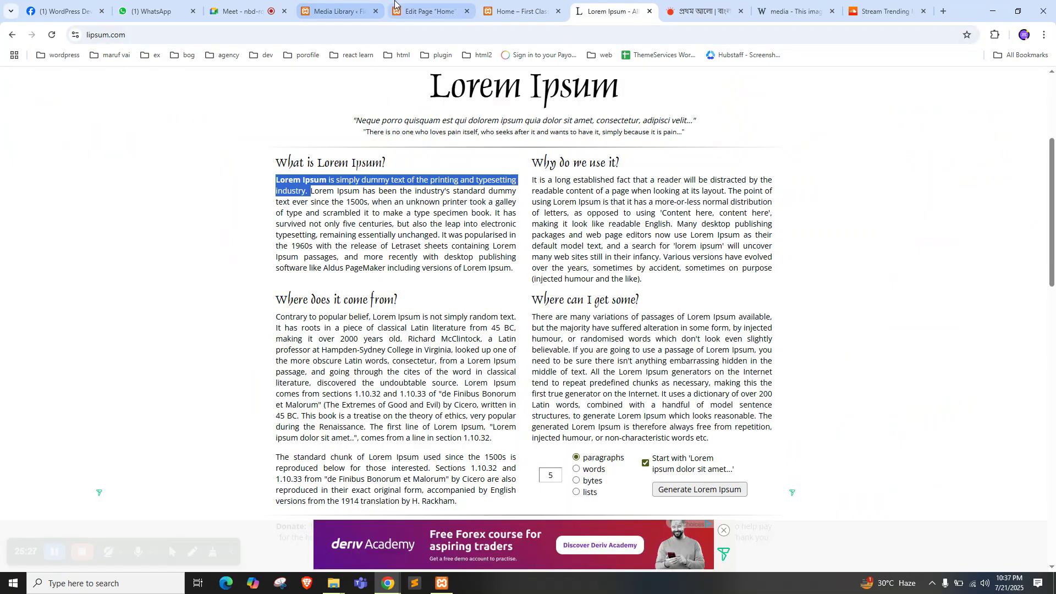
click(427, 11)
click(394, 321)
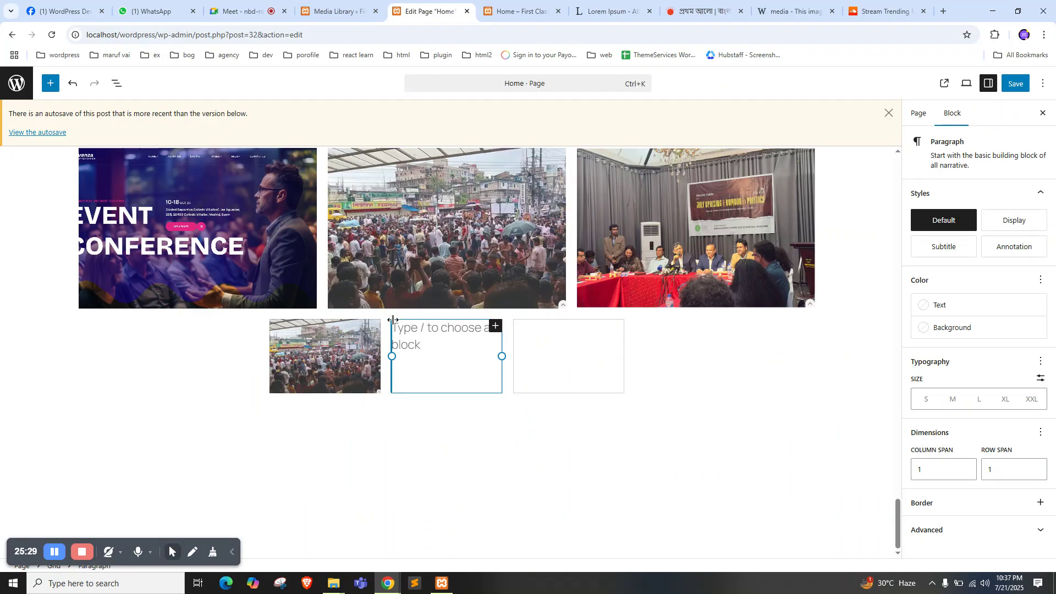
text(Lorem Ipsum is simply dummy text of the printing and typesetting industry.)
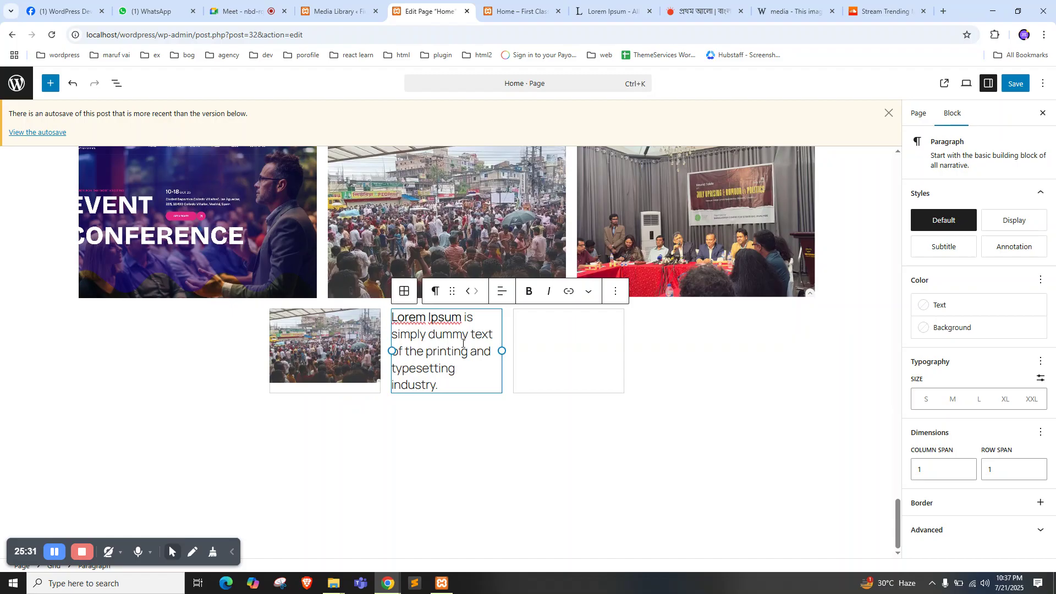
Add the heading "Why do we use it?", copied from lipsum.com, to the Grid's third cell and save the page
click(583, 10)
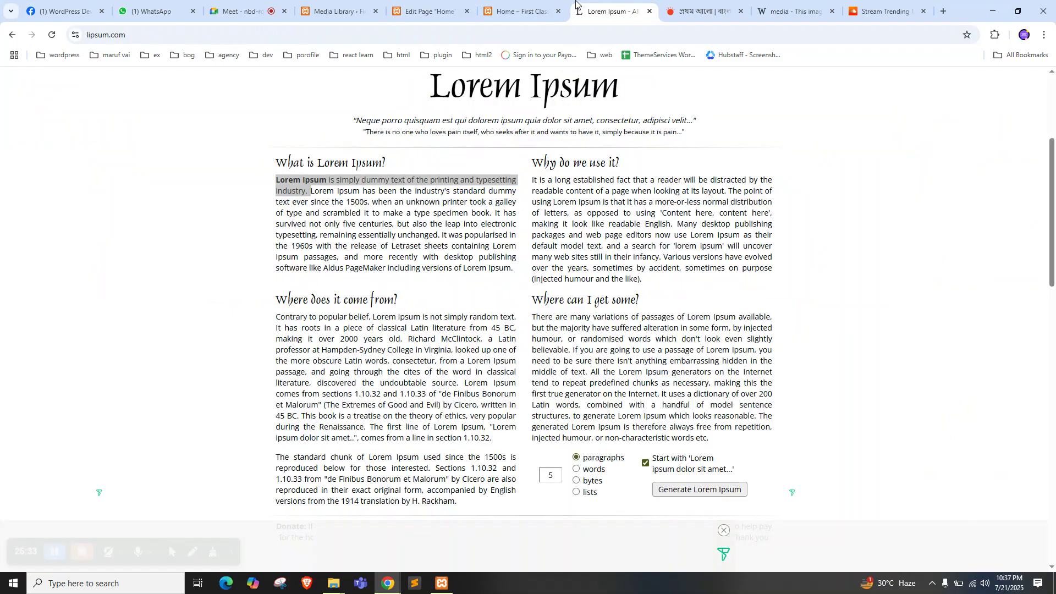
click(546, 163)
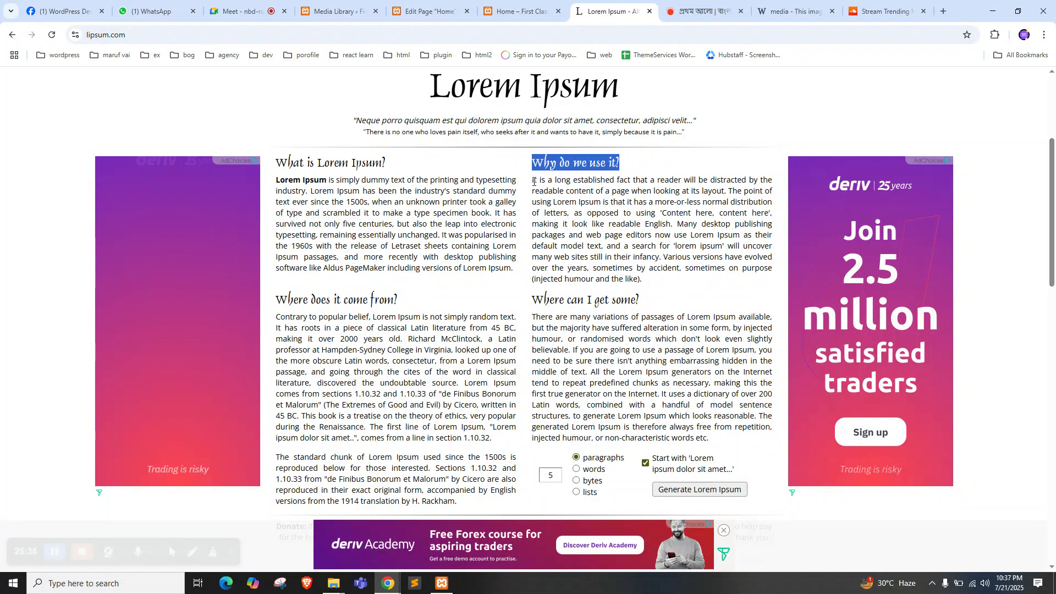
click(424, 10)
click(558, 363)
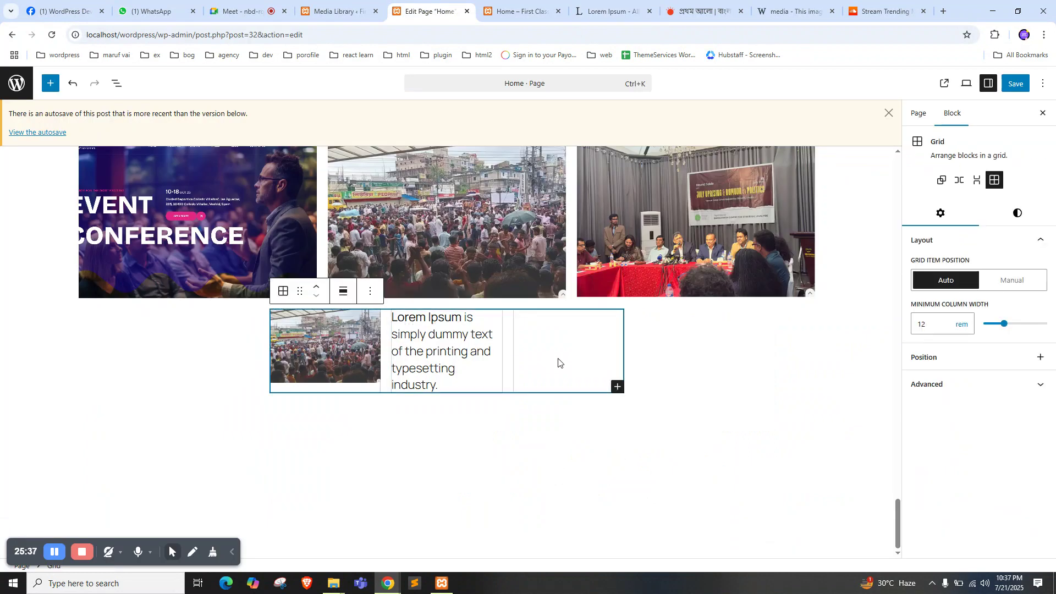
click(617, 387)
click(703, 462)
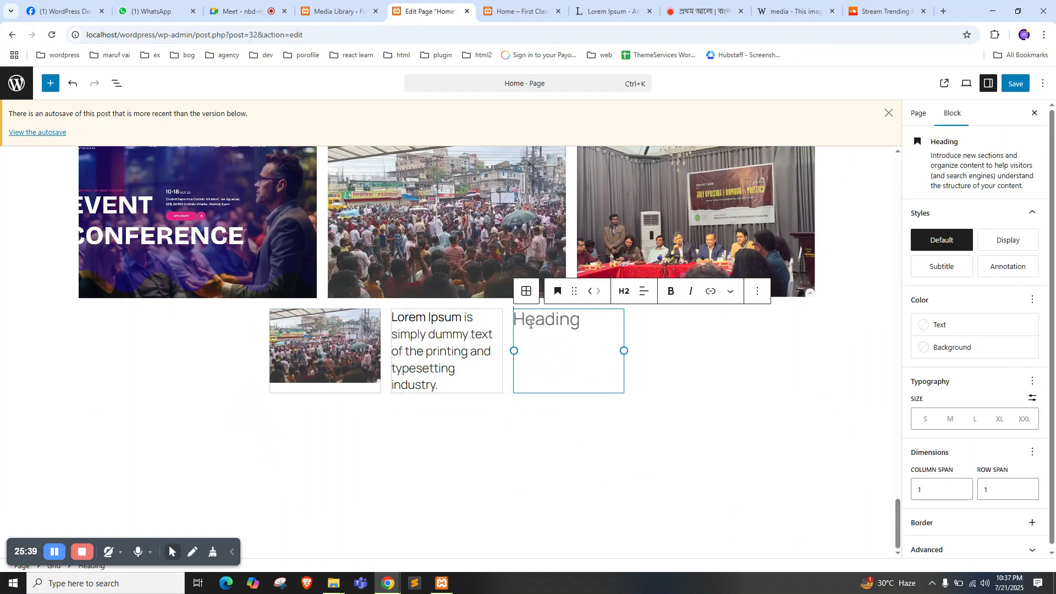
text(Why do we use it?)
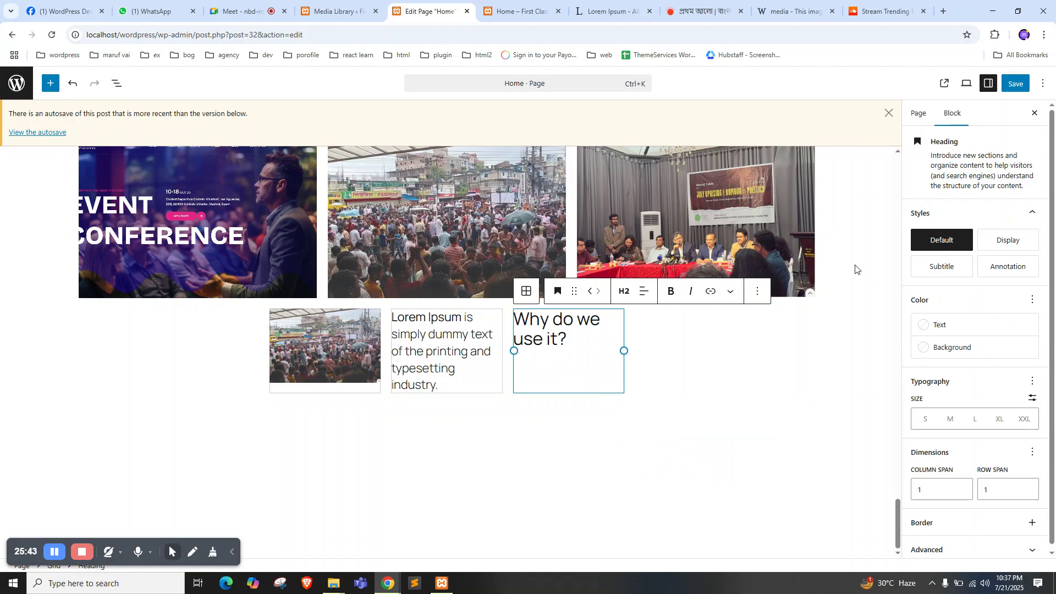
click(1023, 82)
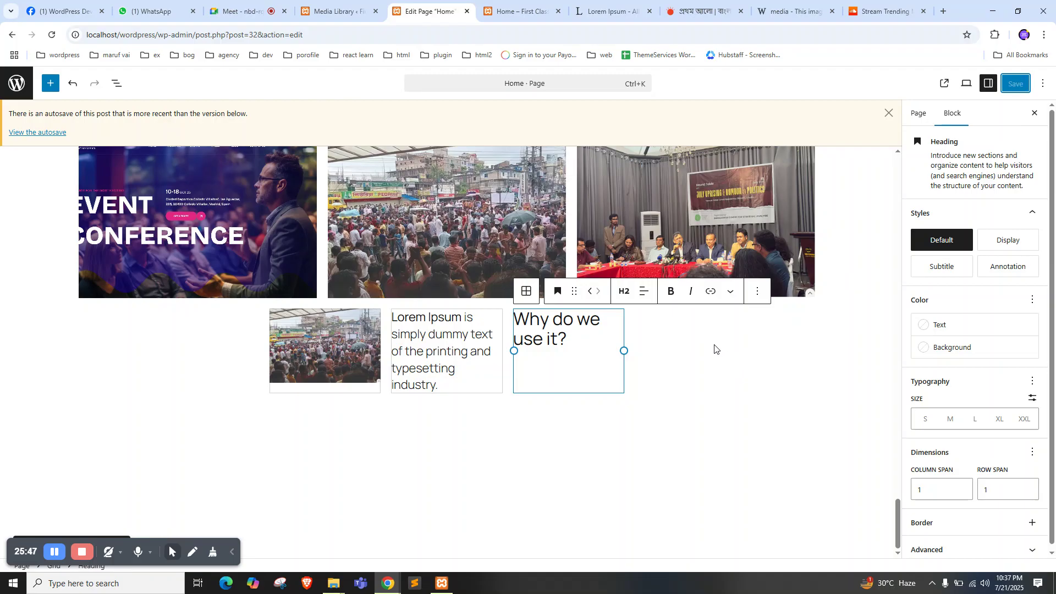
Add a Heading as the Grid's fourth item, reusing the "Why do we use it?" text copied from the third cell
click(527, 291)
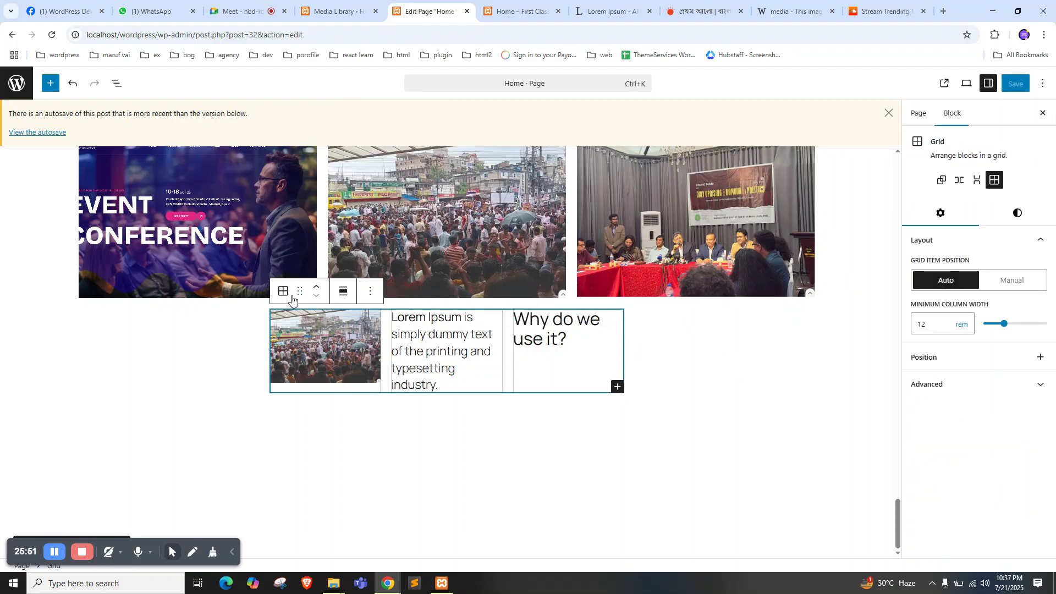
click(369, 292)
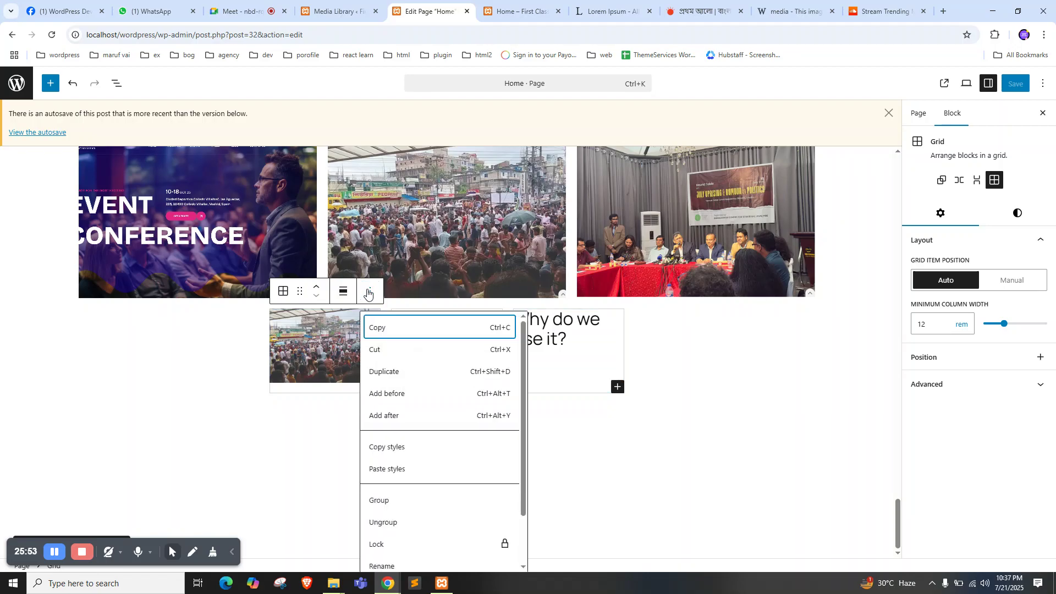
click(618, 387)
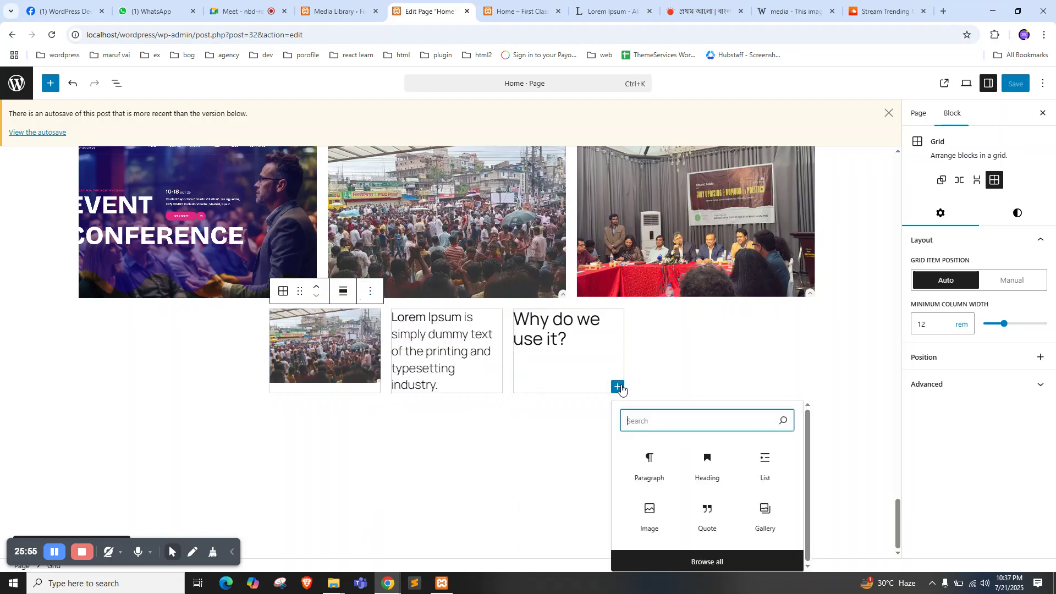
click(709, 468)
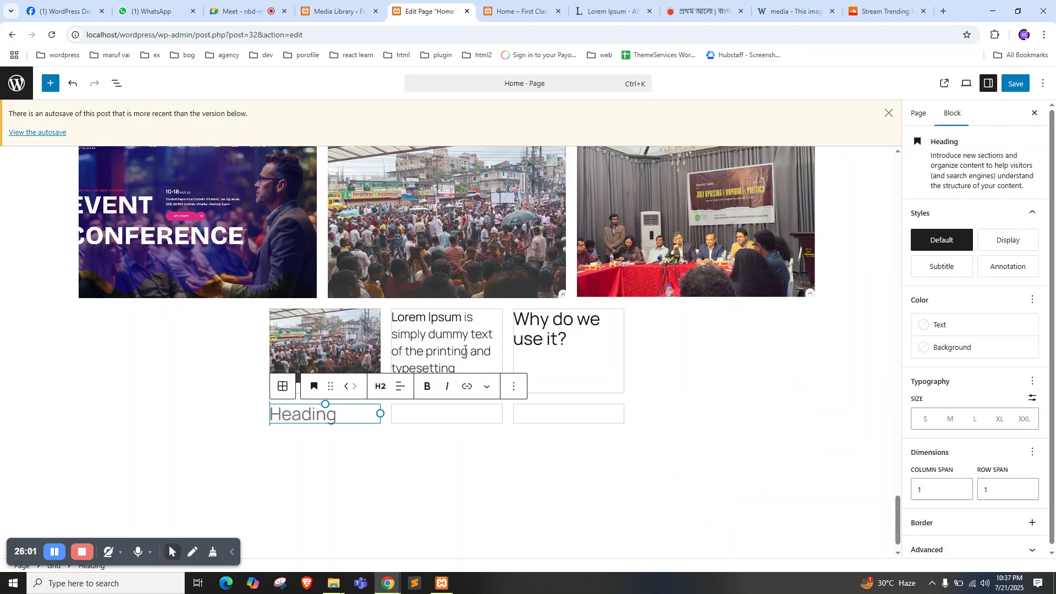
triple_click(558, 340)
key(ctrl+c)
click(322, 415)
key(ctrl+v)
scroll(323, 415, down, 1)
Set the Grid's alignment to Wide width and save the page
click(361, 253)
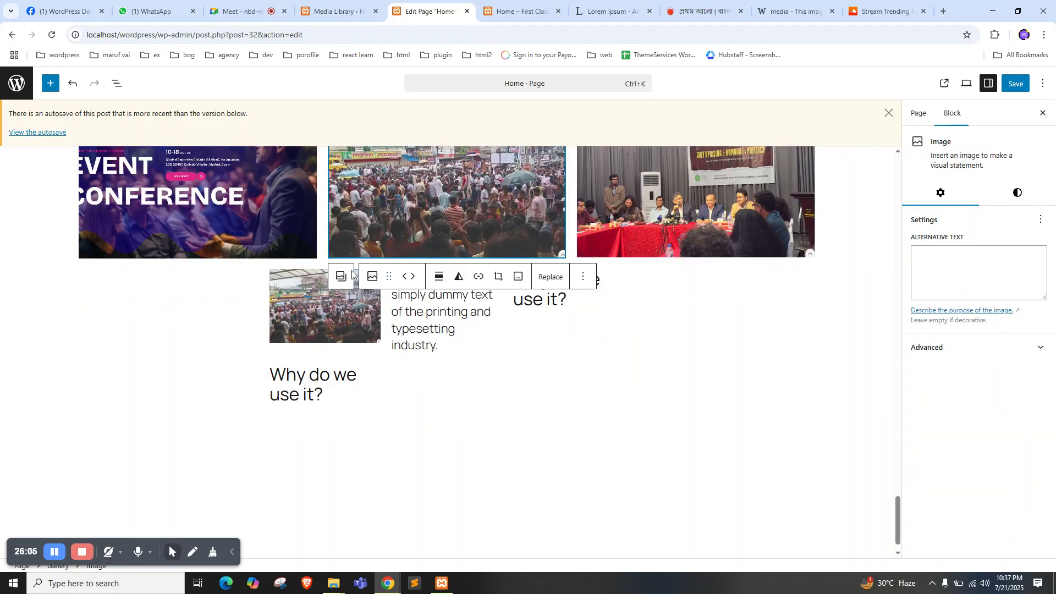
click(595, 323)
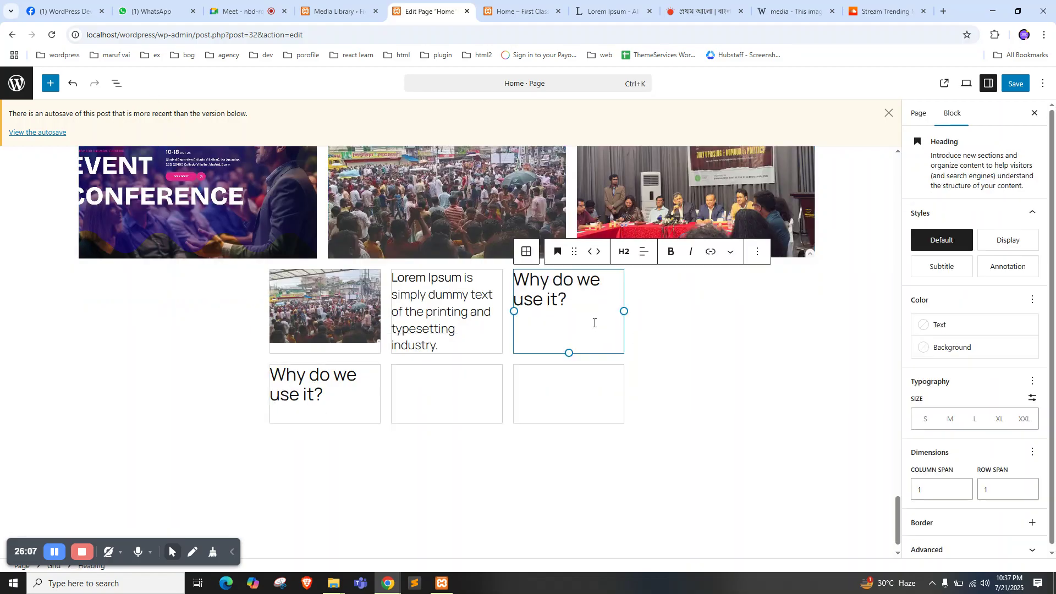
click(631, 313)
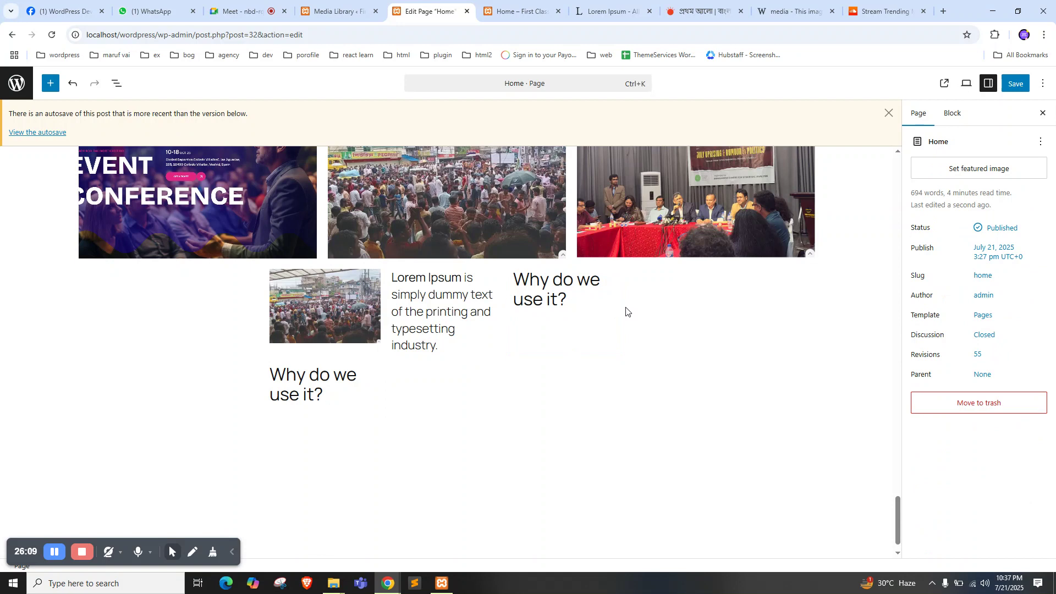
click(623, 311)
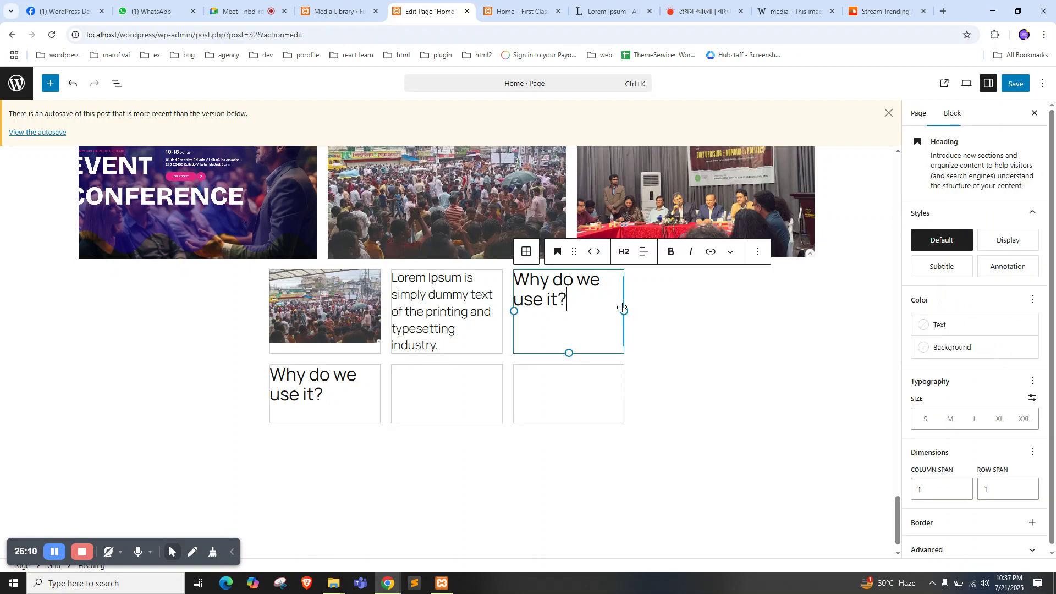
click(388, 271)
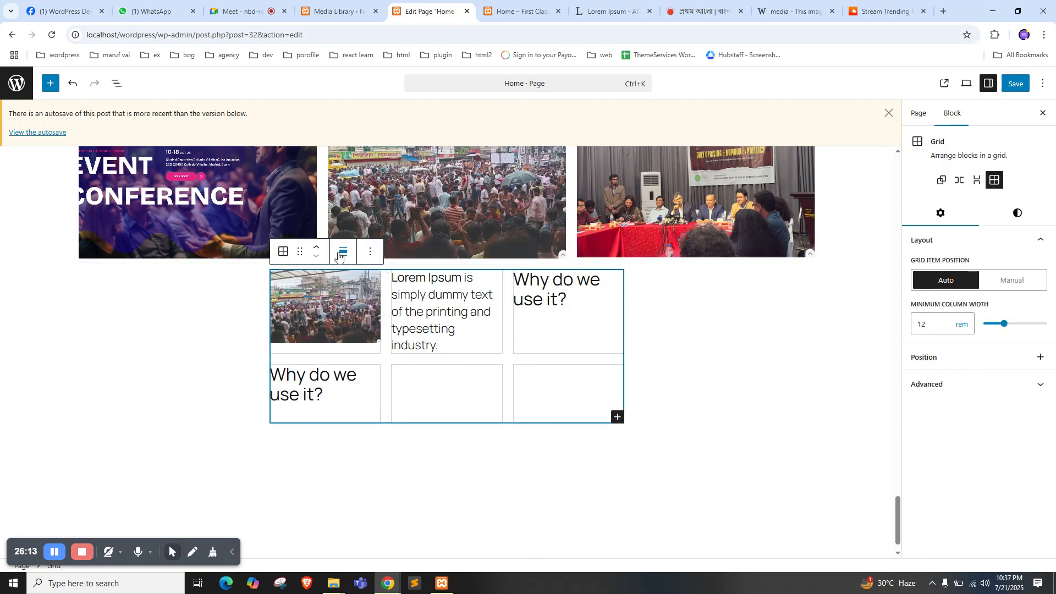
click(340, 253)
click(367, 312)
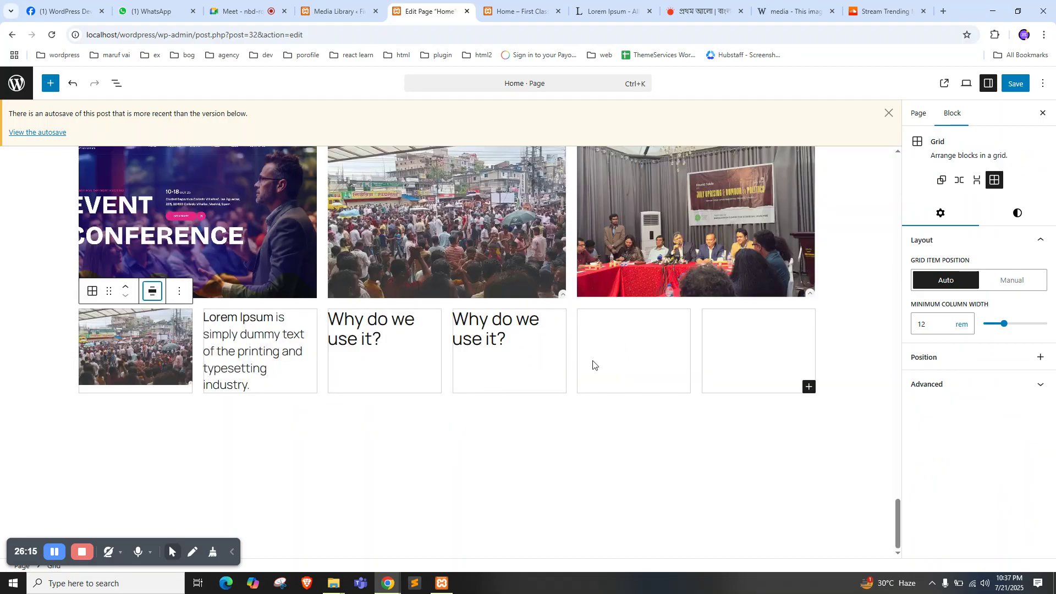
click(554, 355)
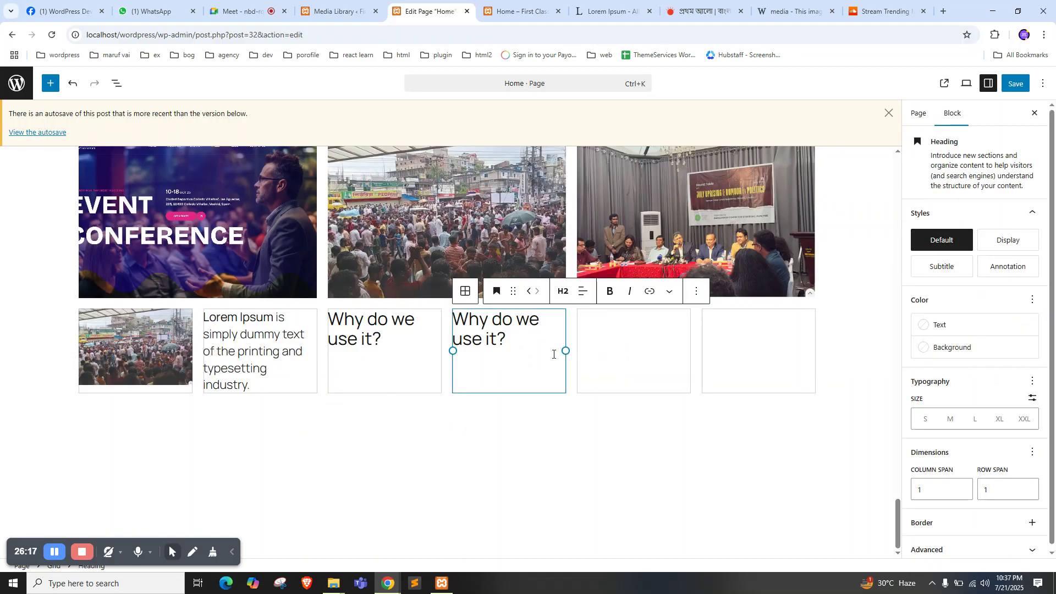
click(734, 362)
click(529, 355)
click(1015, 84)
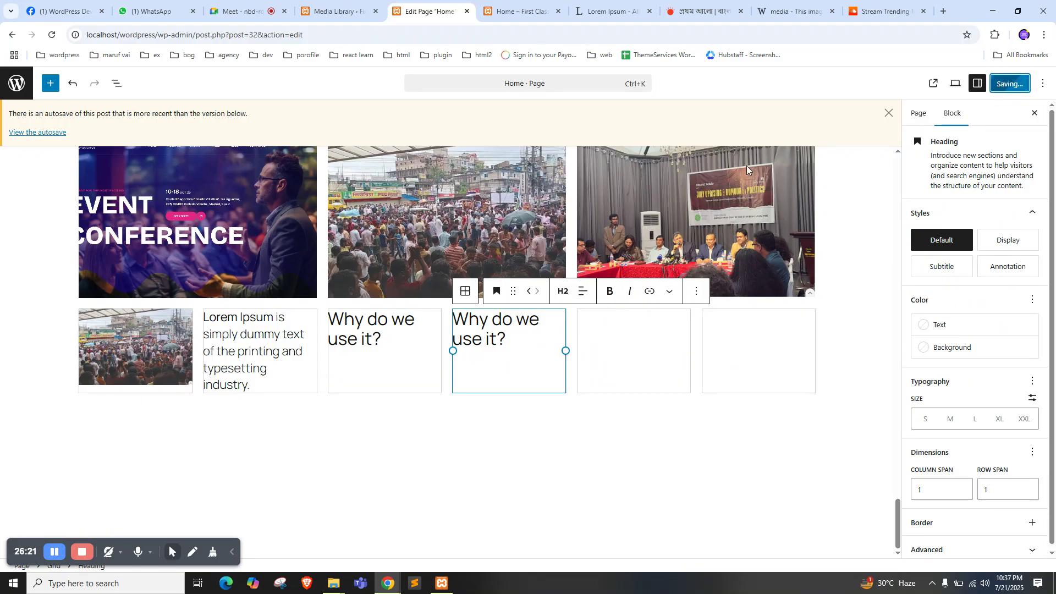
Reload the published Home page and examine the Grid's items below the Gallery
click(519, 10)
right_click(2, 184)
click(51, 228)
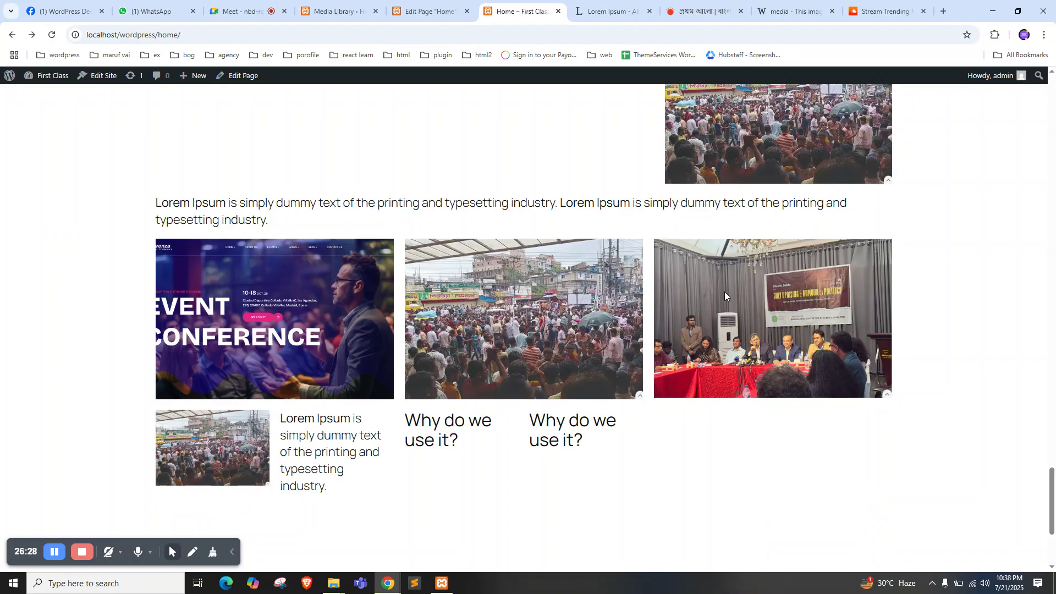
drag(576, 437, 152, 449)
click(121, 417)
Add a Heading as the Grid's fifth item with "Where can I get some?" copied from lipsum.com, and save the page
click(432, 11)
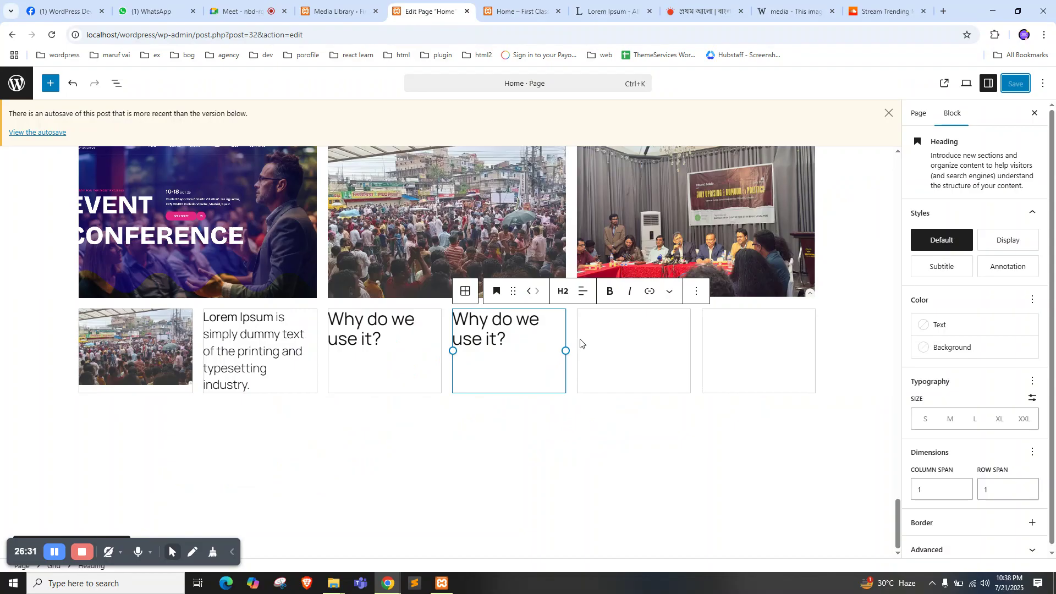
click(639, 355)
click(649, 348)
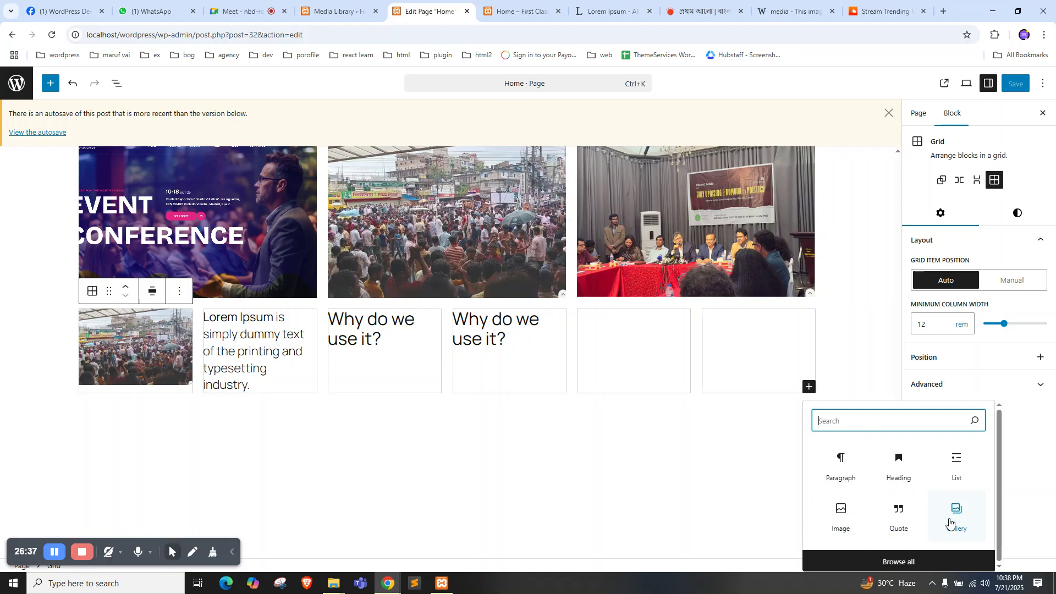
click(899, 465)
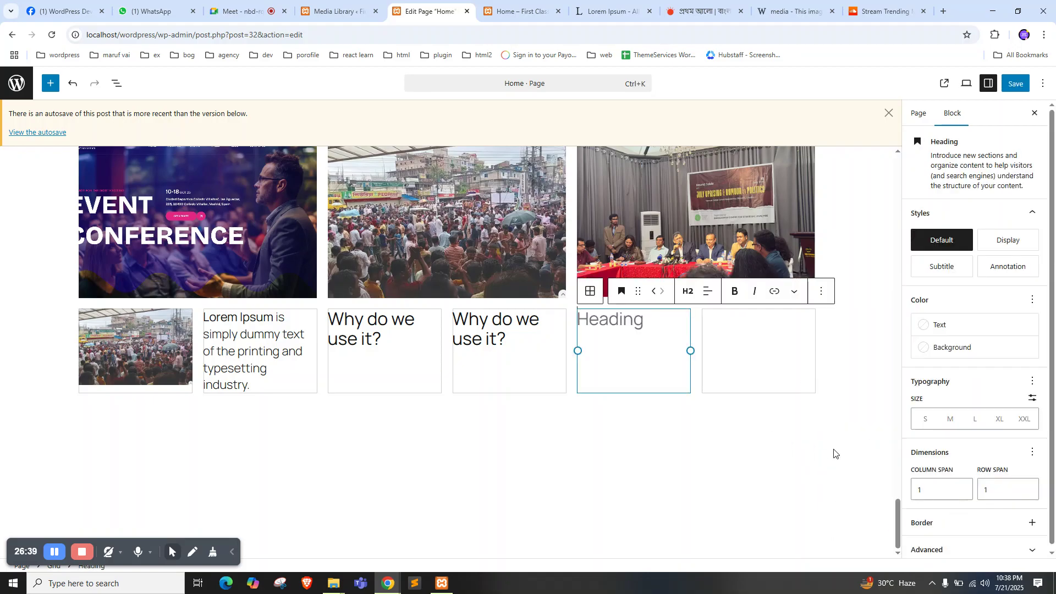
click(610, 11)
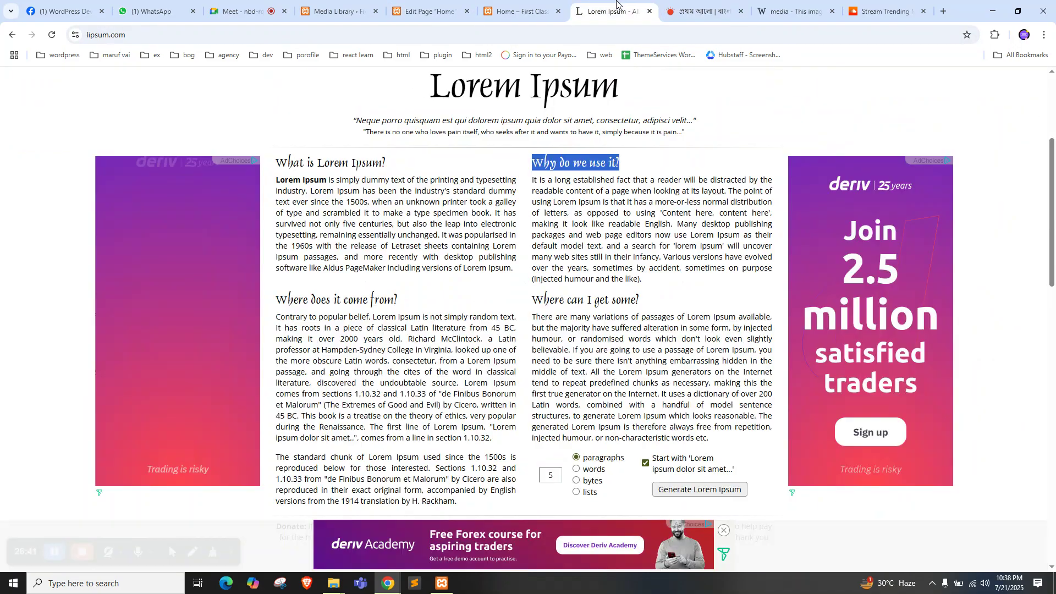
drag(532, 300, 639, 300)
key(ctrl+c)
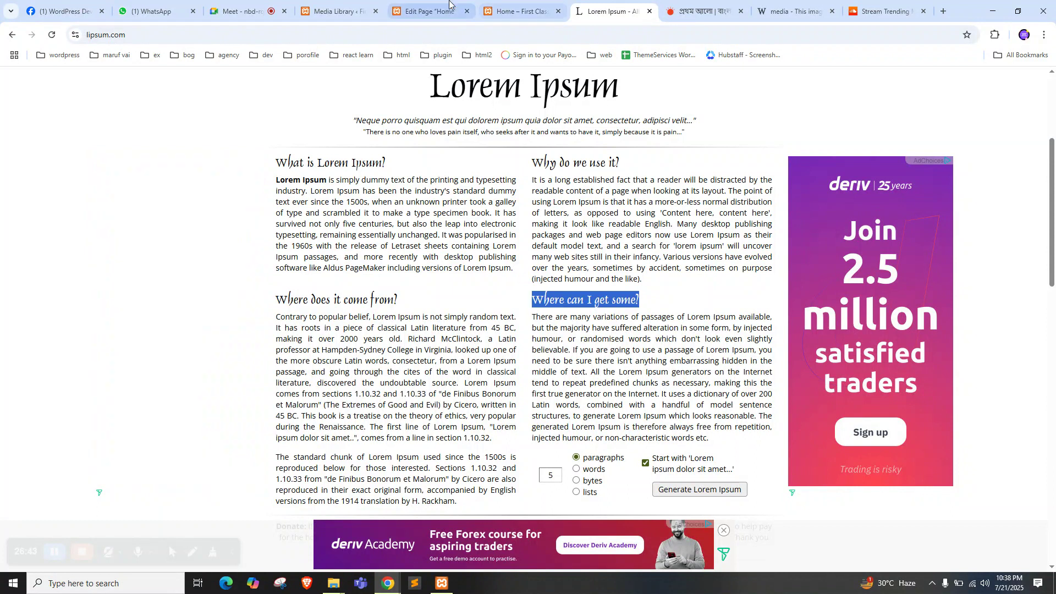
click(430, 11)
key(ctrl+v)
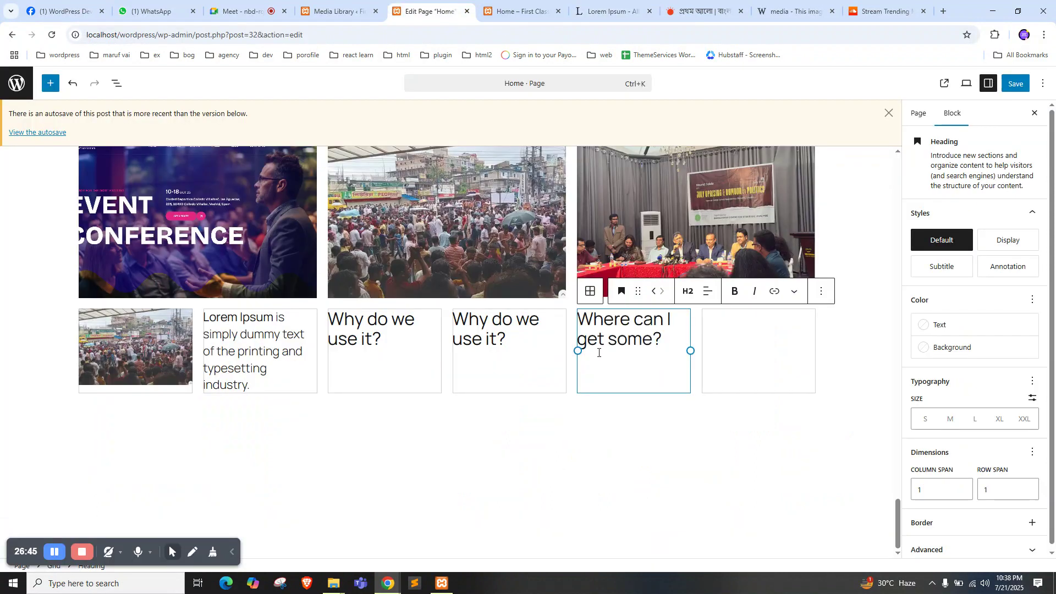
click(1014, 87)
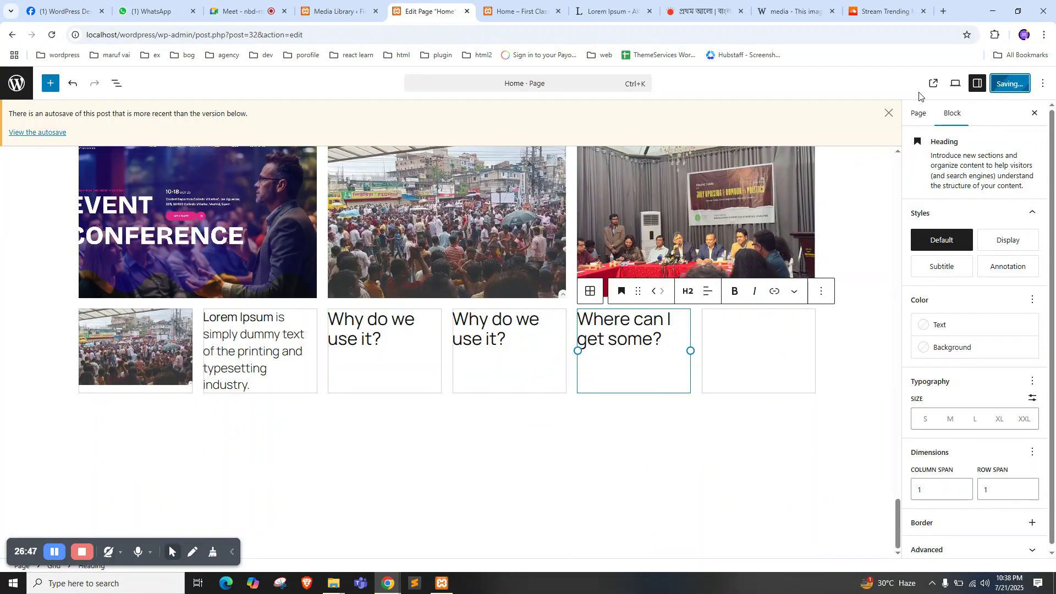
Reload the published Home page and check the fifth Grid item, the "Where can I get some?" heading
click(525, 10)
right_click(61, 163)
click(53, 212)
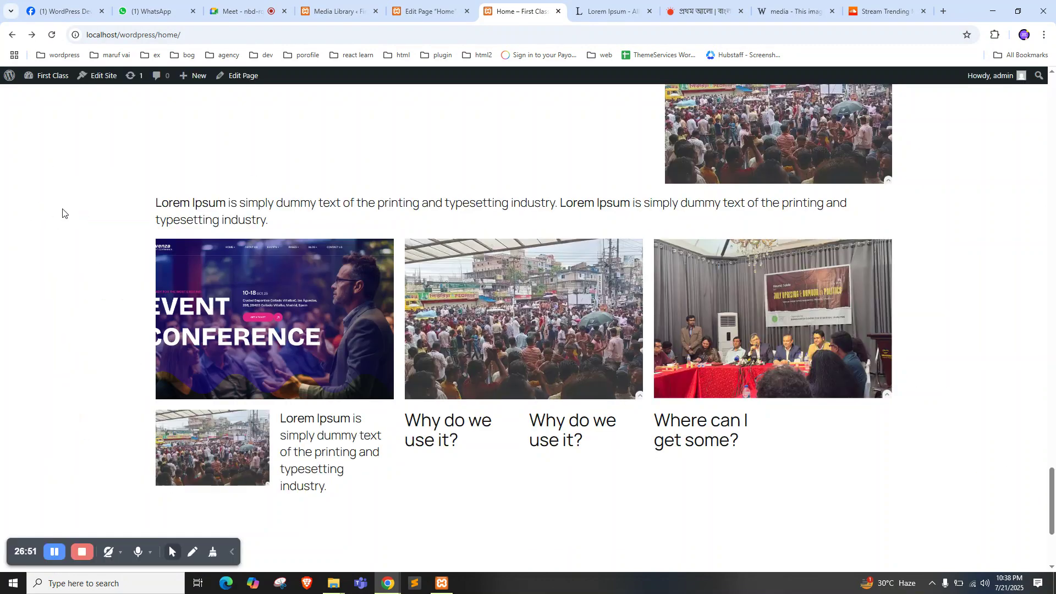
drag(662, 428, 785, 438)
click(785, 439)
Transform the whole Grid below the Gallery into a Cover block in the Home page editor
click(419, 9)
right_click(447, 184)
click(700, 394)
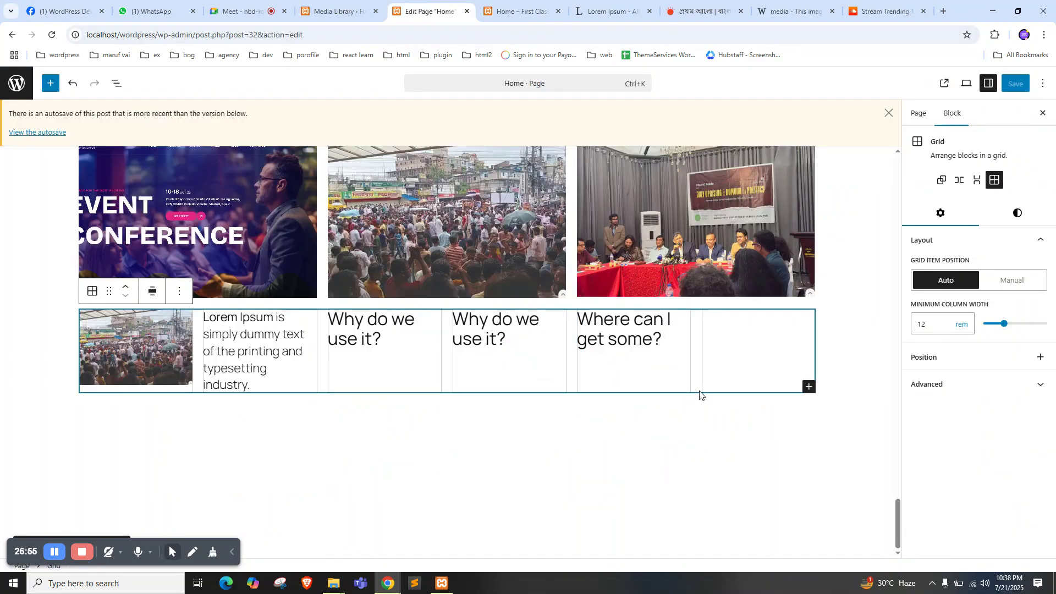
click(694, 399)
click(703, 390)
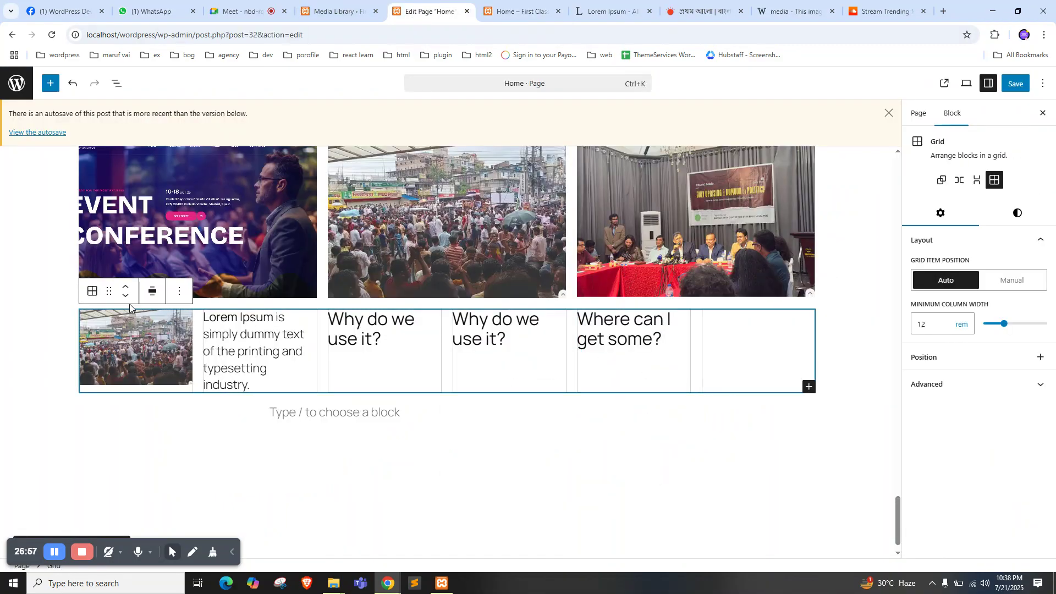
click(152, 291)
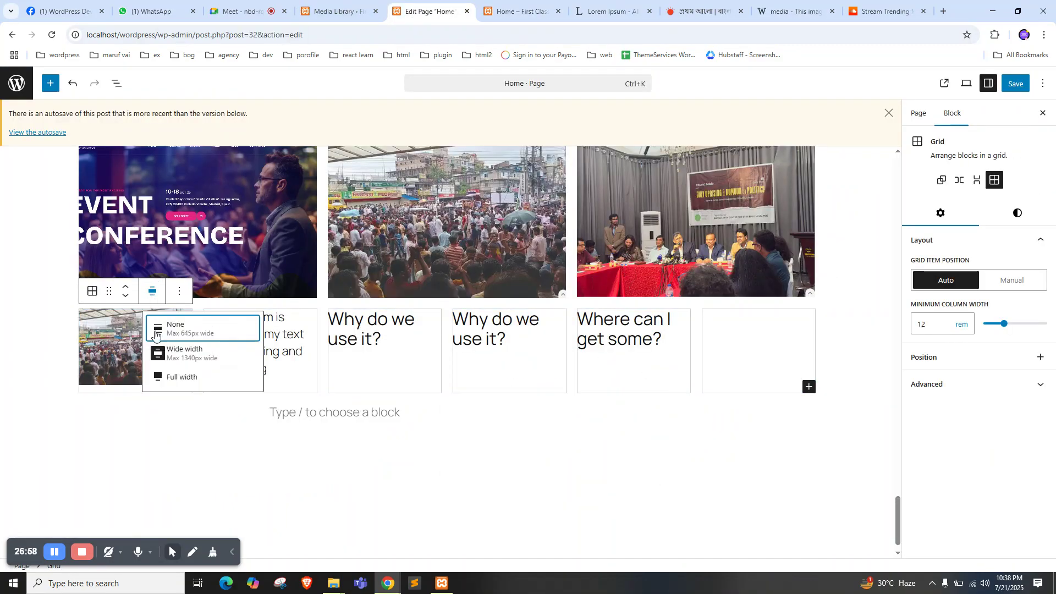
click(92, 292)
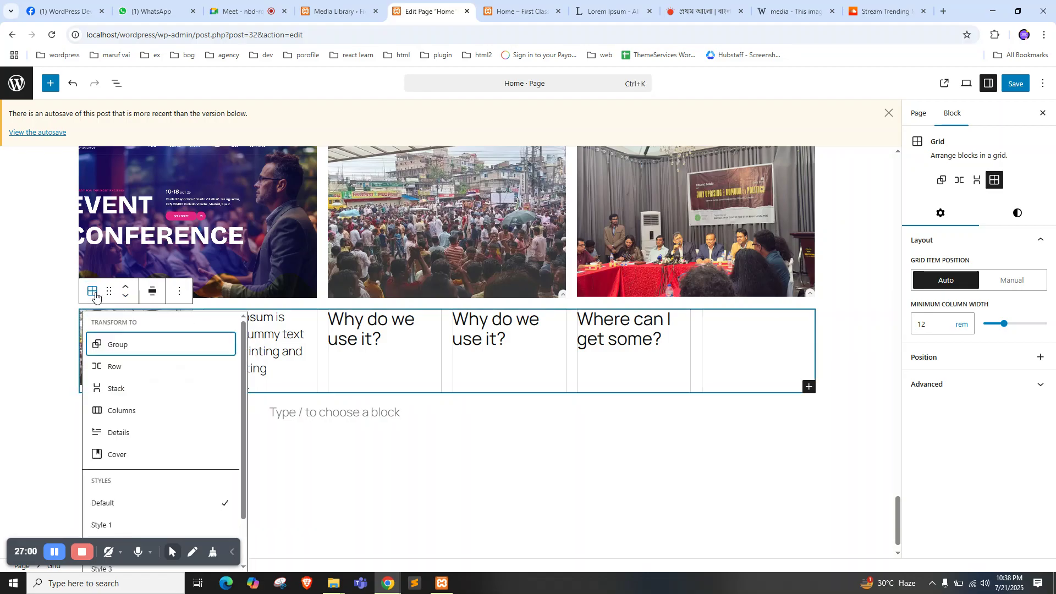
scroll(129, 396, down, 1)
scroll(130, 409, down, 1)
click(130, 408)
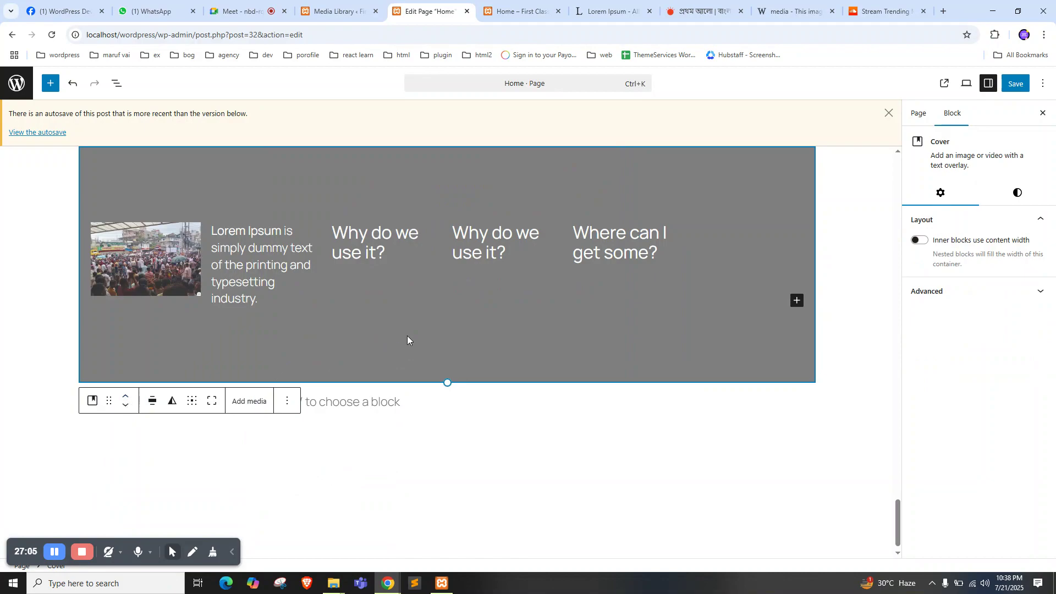
Undo the Grid's transformation into a Cover and save the page
scroll(407, 336, up, 1)
scroll(391, 302, up, 1)
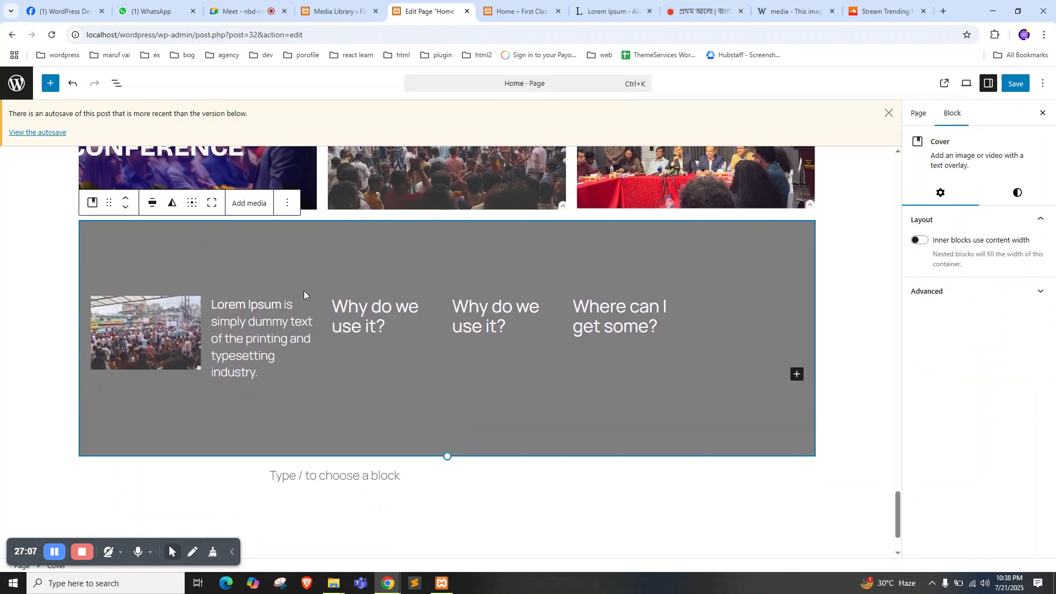
key(ctrl+z)
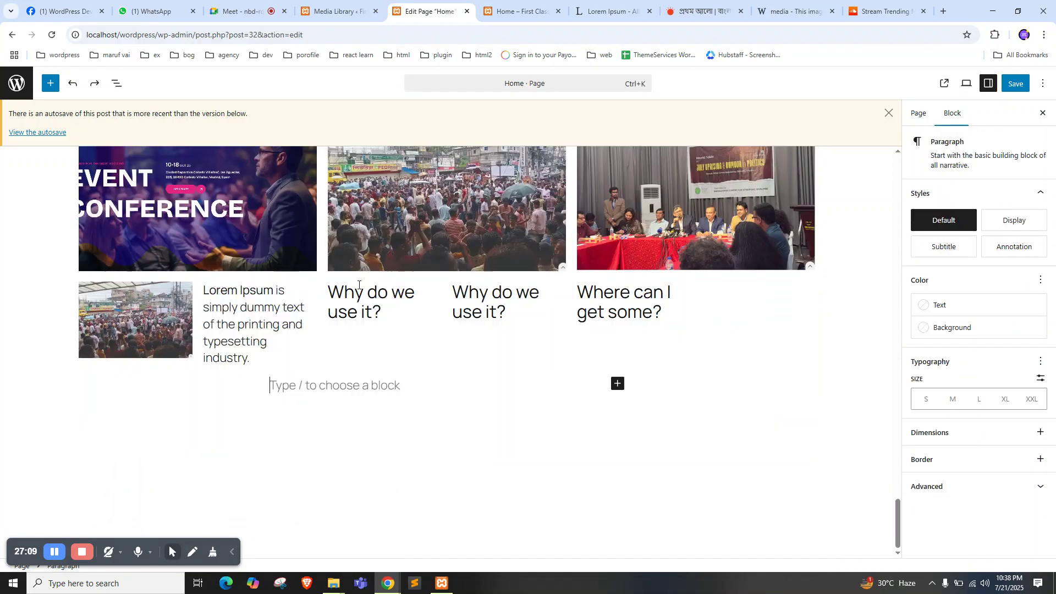
key(ctrl+s)
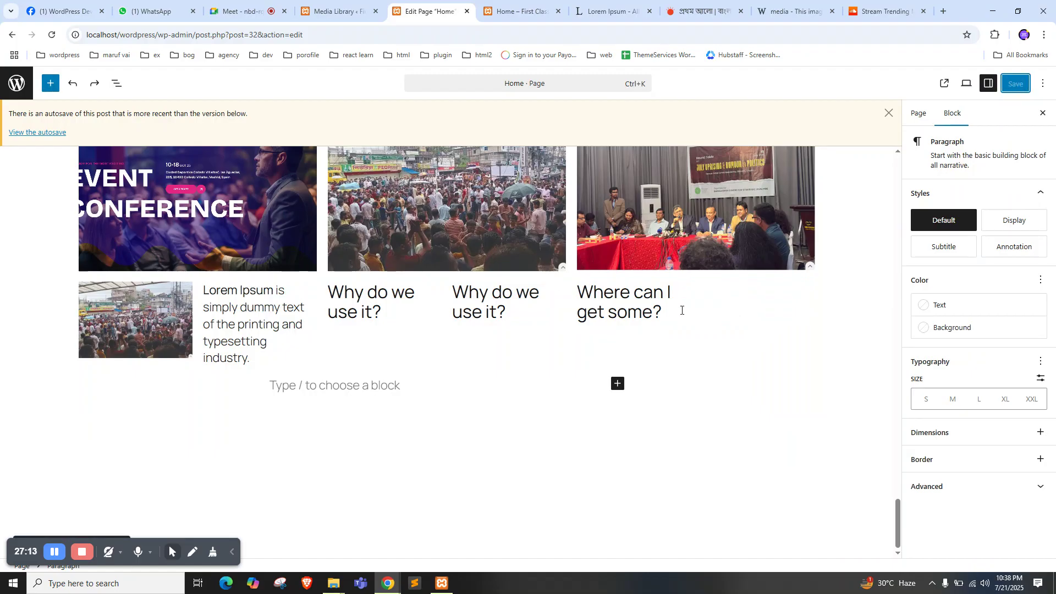
Add an empty Heading block as the Grid's sixth item, after "Where can I get some?"
click(682, 310)
click(790, 315)
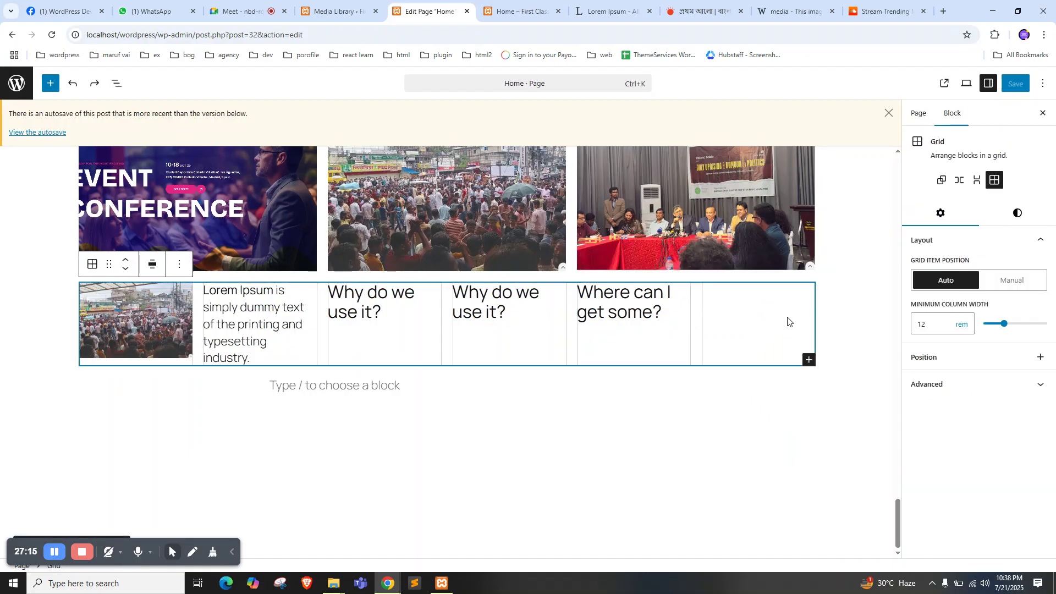
click(809, 360)
click(895, 443)
click(836, 352)
click(804, 345)
click(822, 344)
click(789, 331)
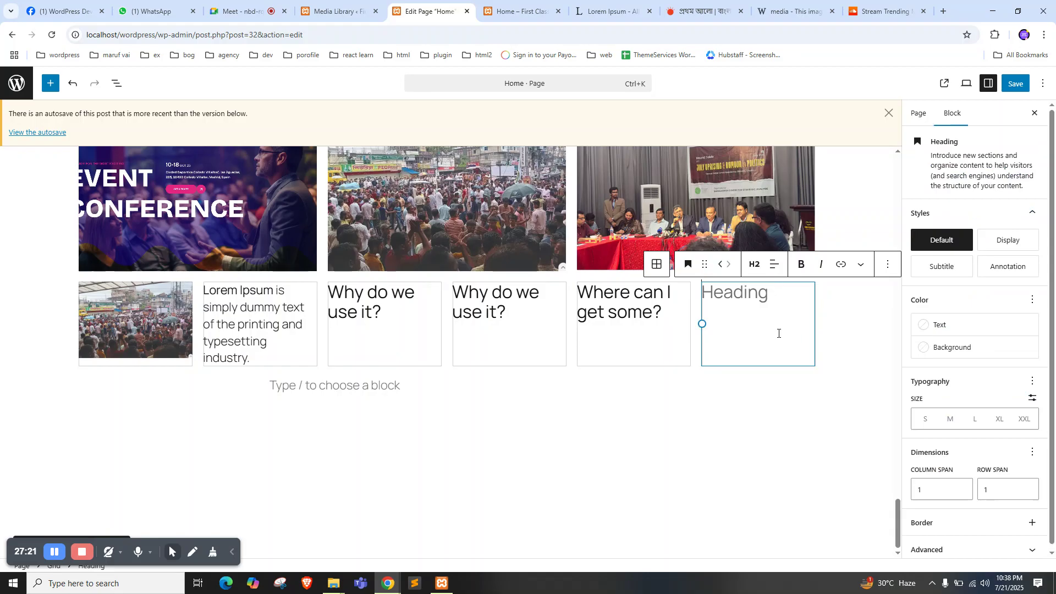
click(820, 329)
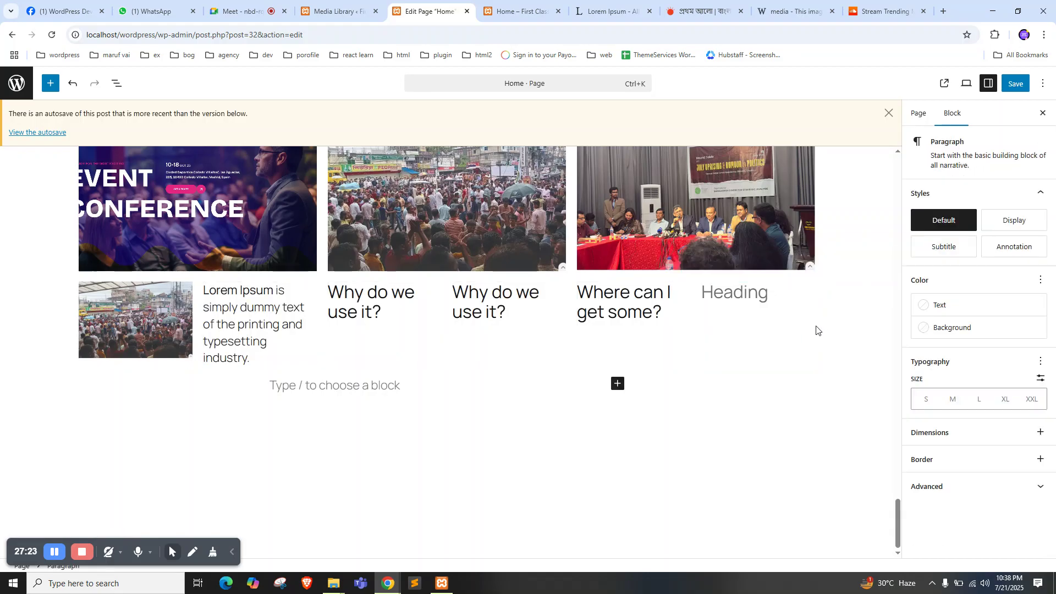
click(792, 314)
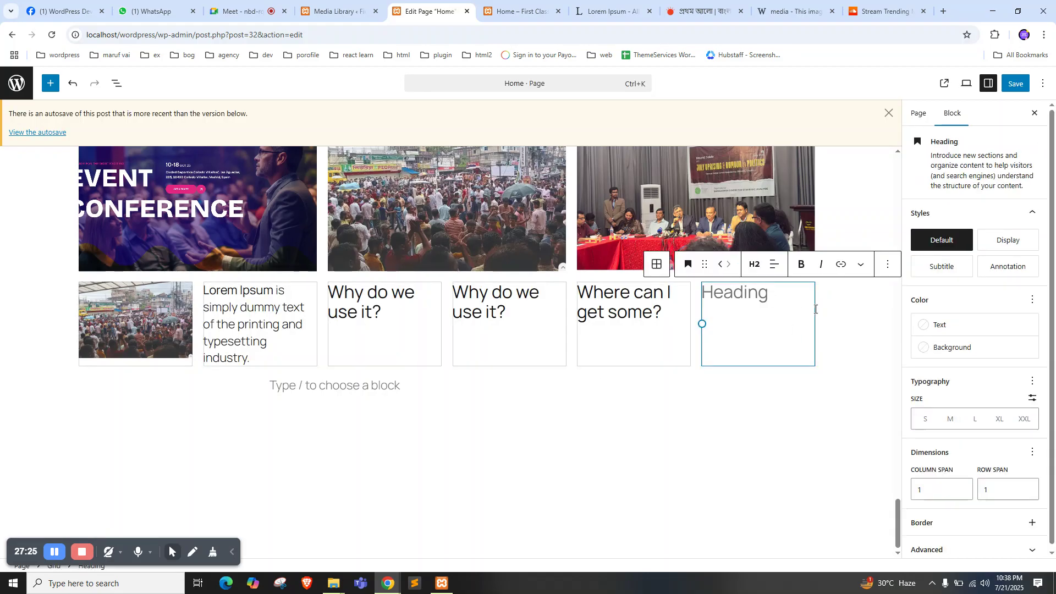
click(818, 312)
Add a List block to the Grid after the empty heading, delete its blank list item, and save the page
click(209, 284)
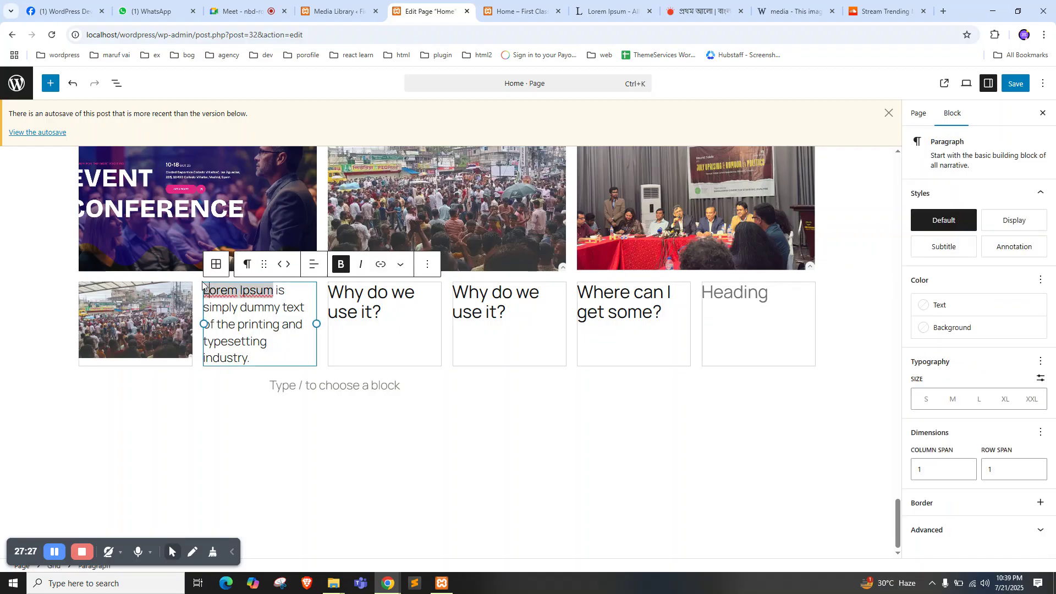
click(370, 322)
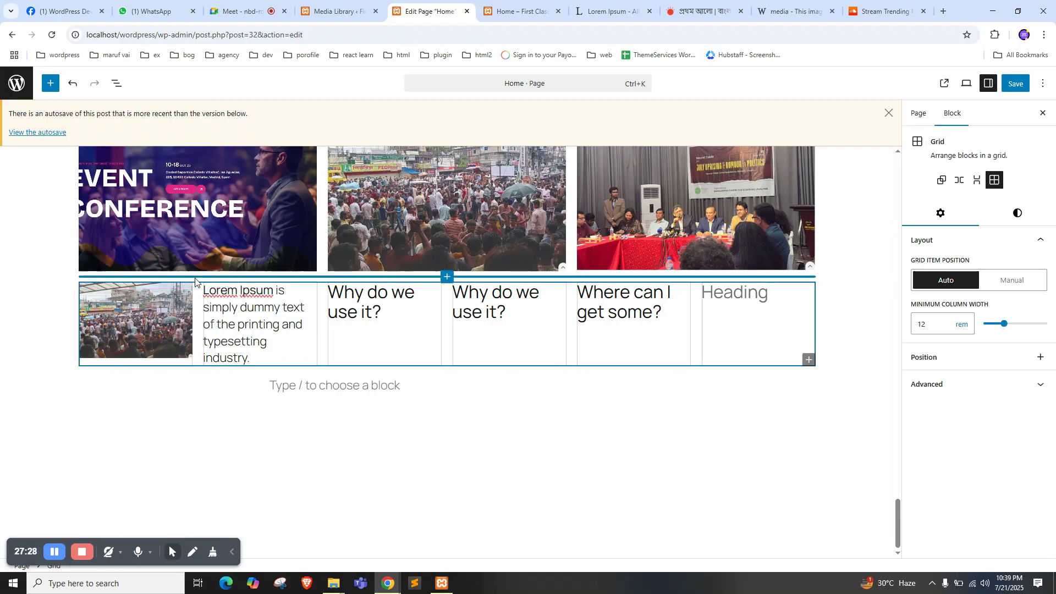
click(809, 360)
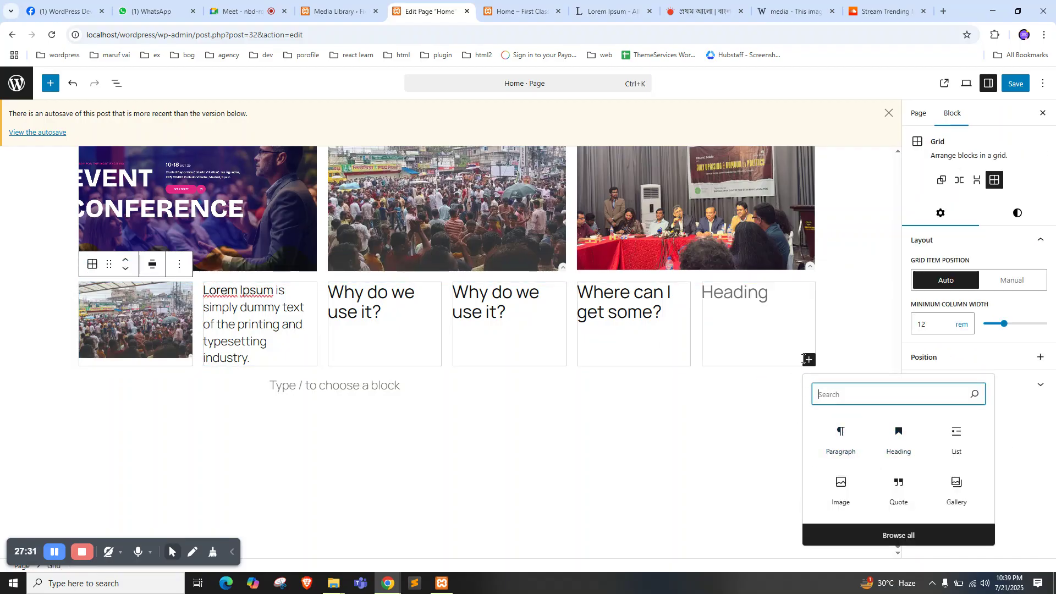
click(955, 438)
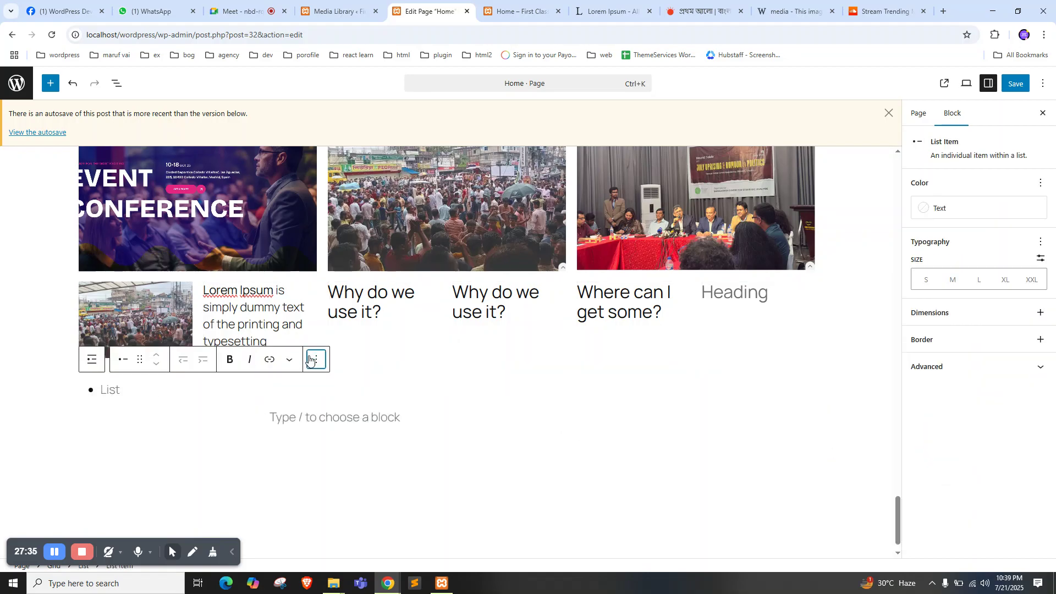
click(317, 360)
click(332, 328)
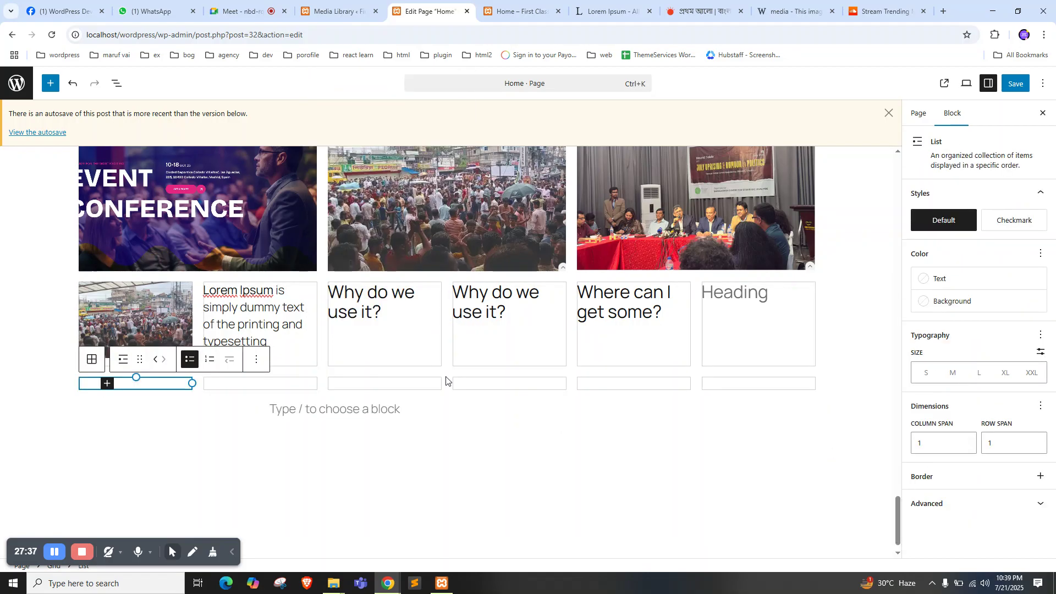
click(536, 385)
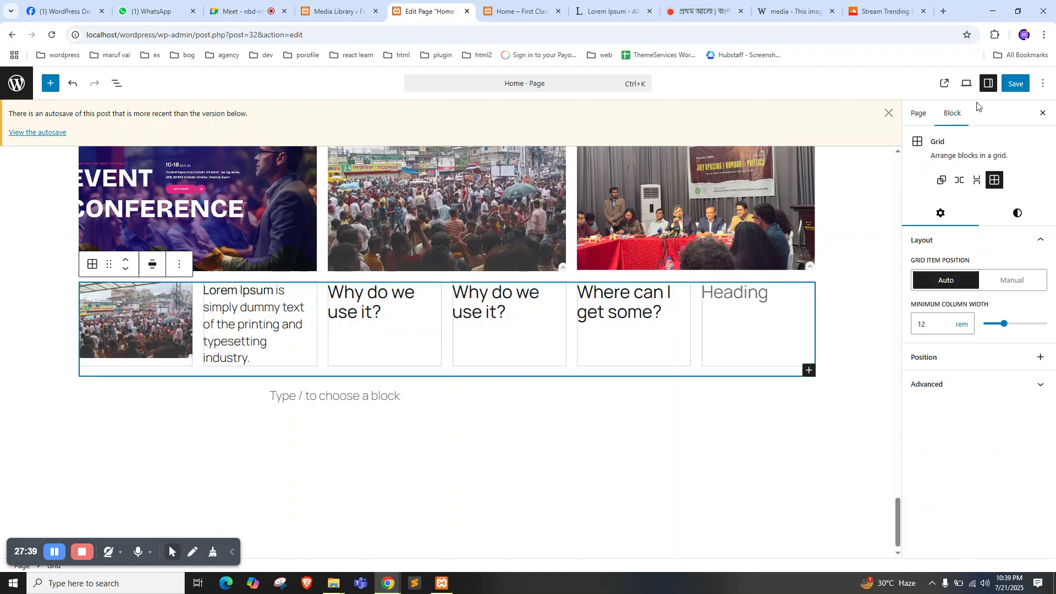
click(1015, 84)
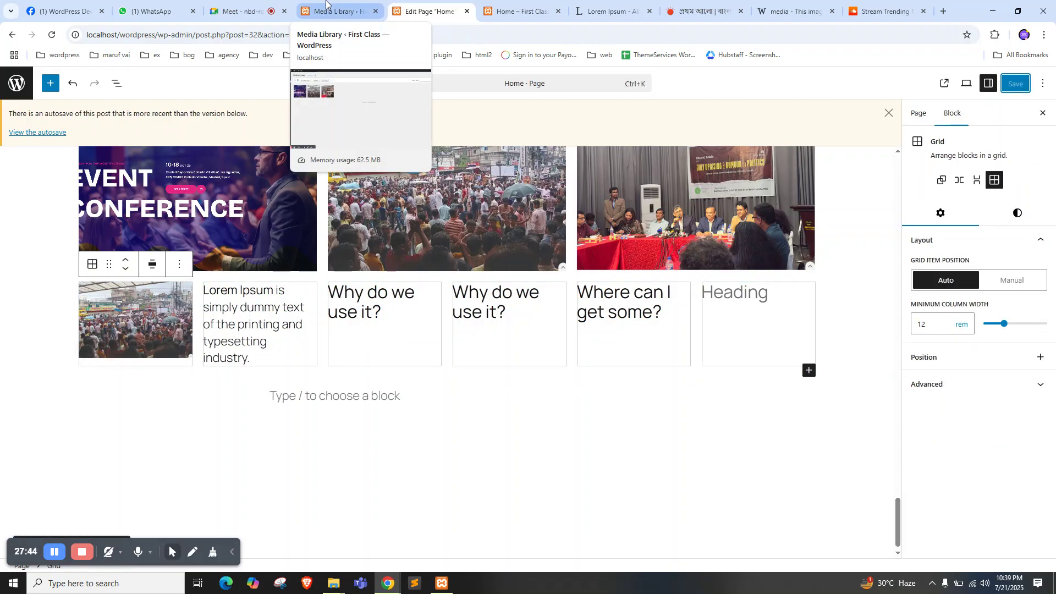
Switch to Facebook and look through the WordPress Developer Bangladesh group page down to its first discussion post
click(325, 2)
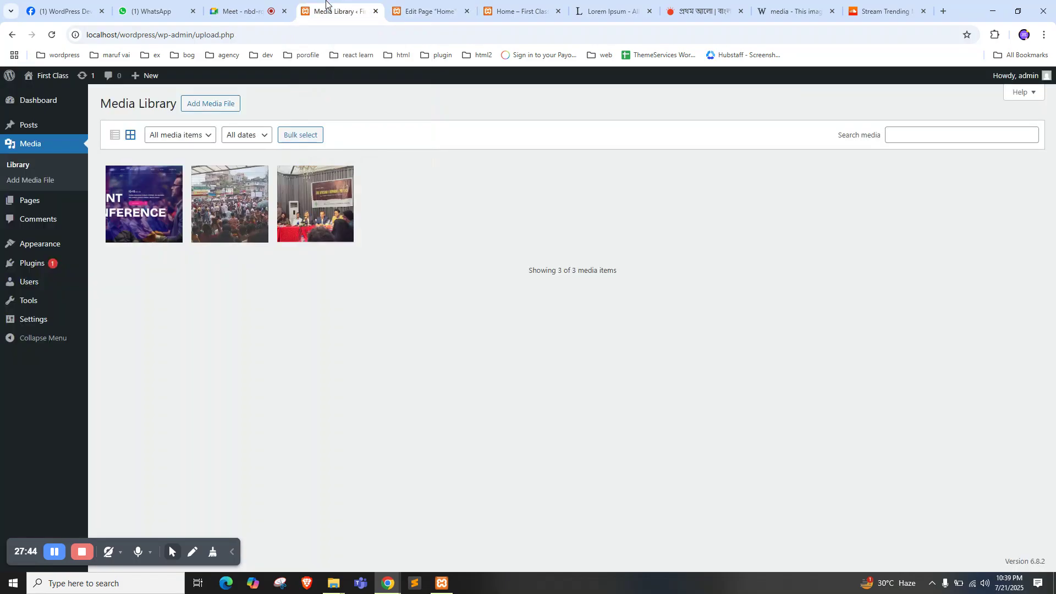
click(81, 3)
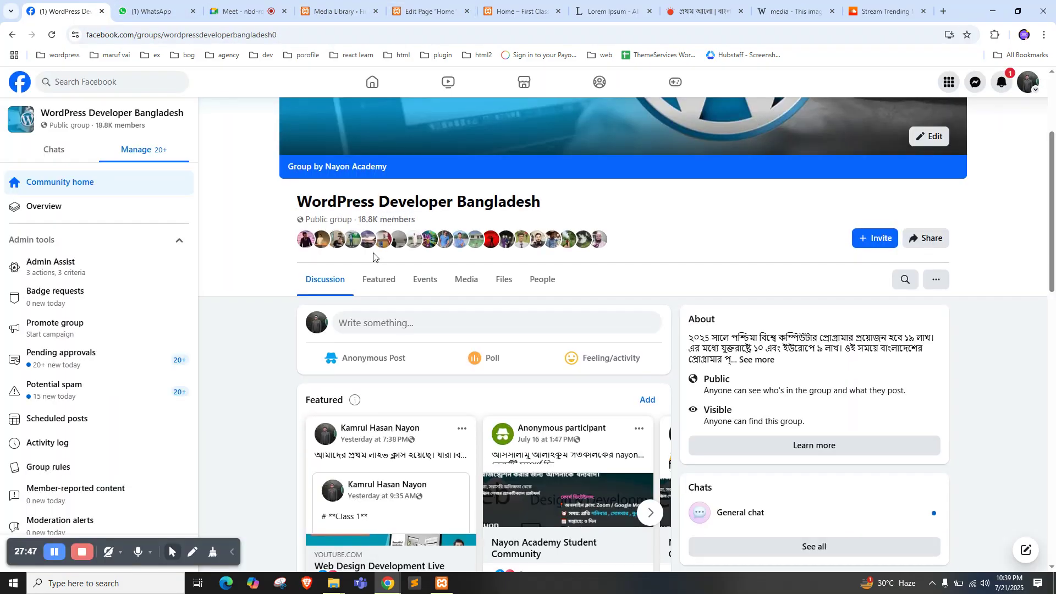
scroll(442, 264, up, 3)
scroll(402, 262, down, 2)
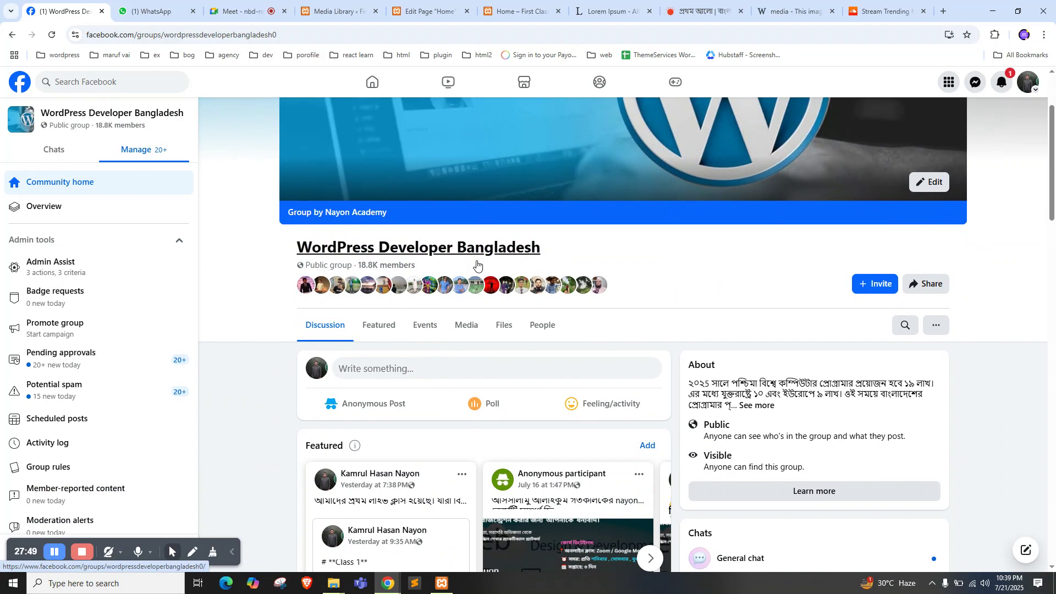
scroll(545, 246, down, 9)
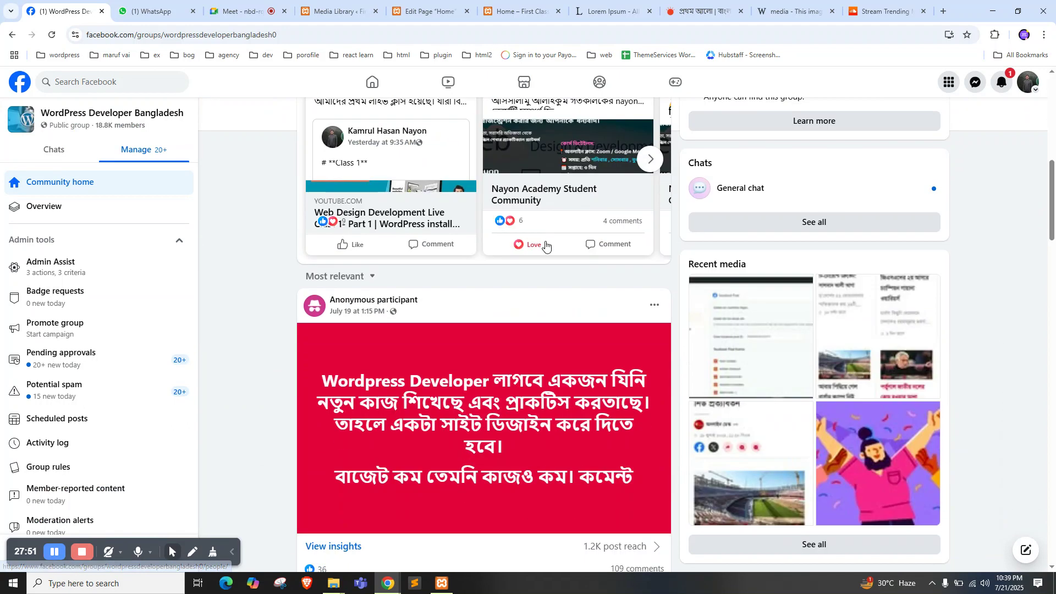
scroll(543, 242, down, 1)
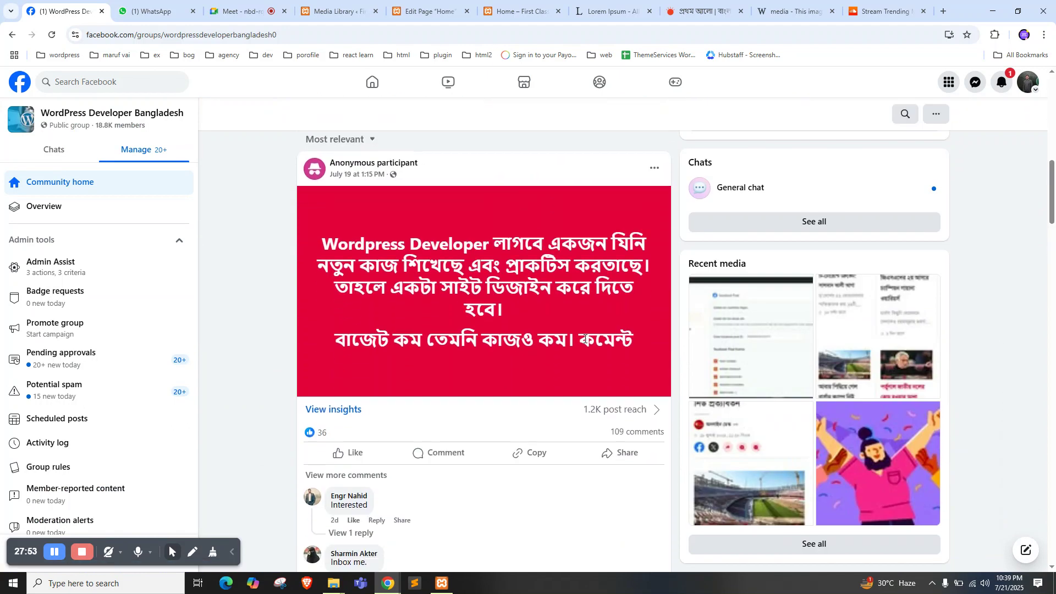
Switch to the Google Meet call and admit the participant waiting to join
click(242, 11)
click(988, 298)
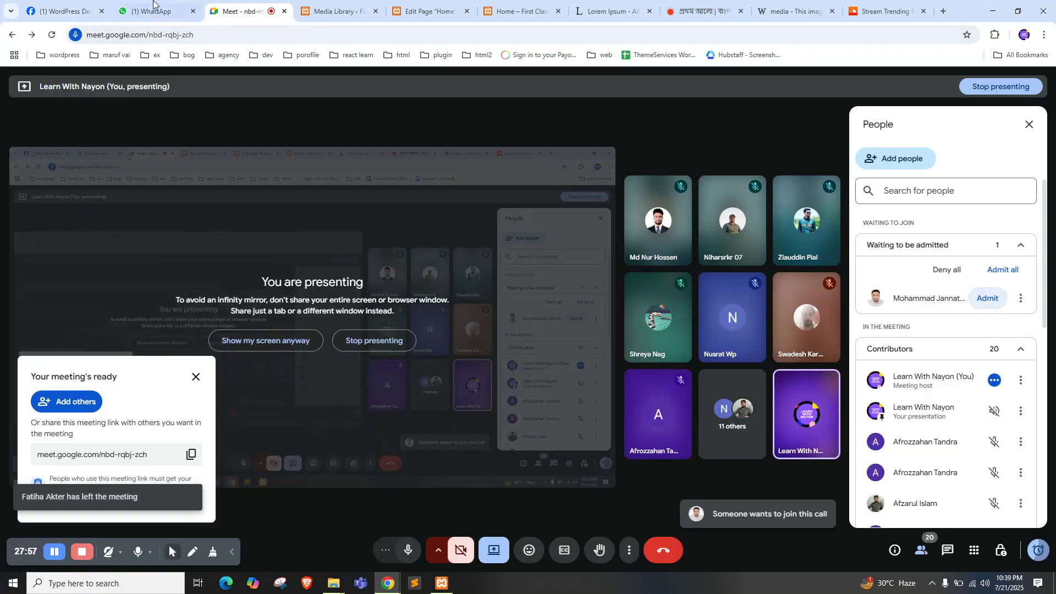
Return to the Facebook group and read the first post's comments and the following post
click(66, 5)
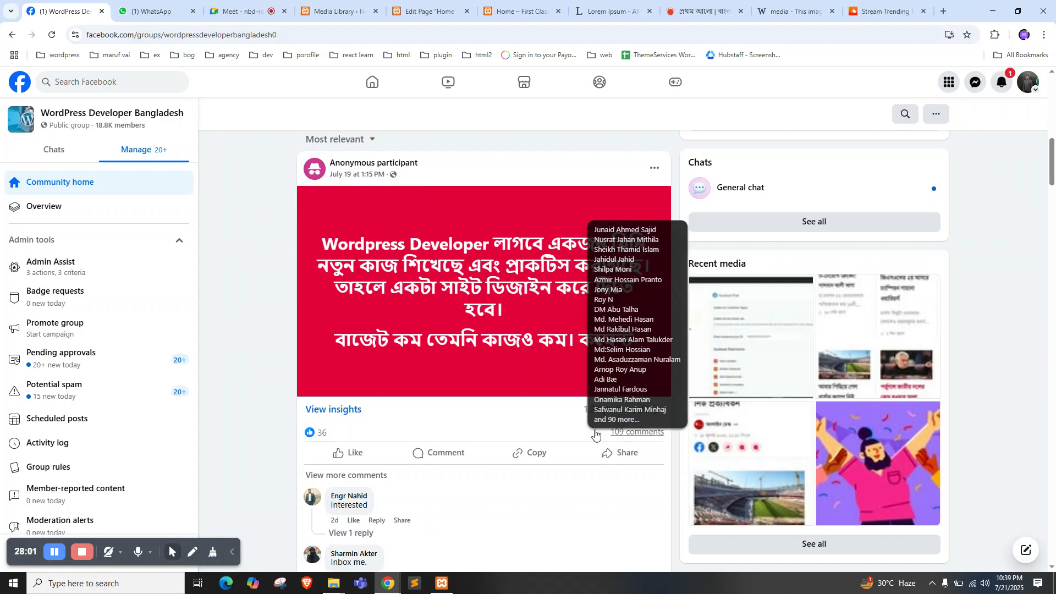
scroll(477, 402, down, 2)
scroll(517, 440, down, 4)
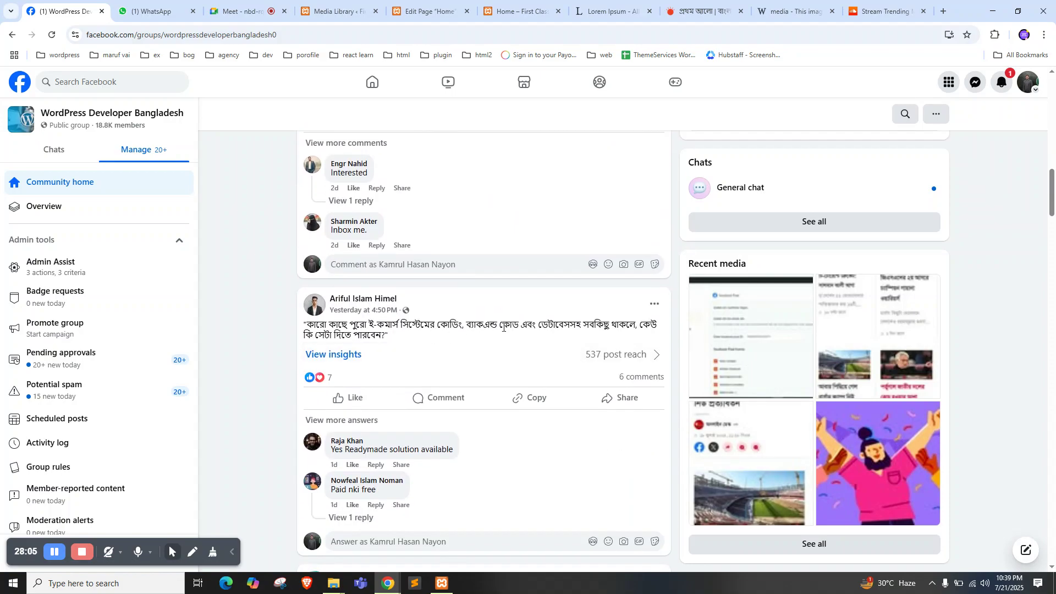
Look through the WordPress Developer Bangladesh group's posts about developer requests, hiring offers, and website problems
scroll(607, 345, down, 1)
scroll(514, 295, down, 5)
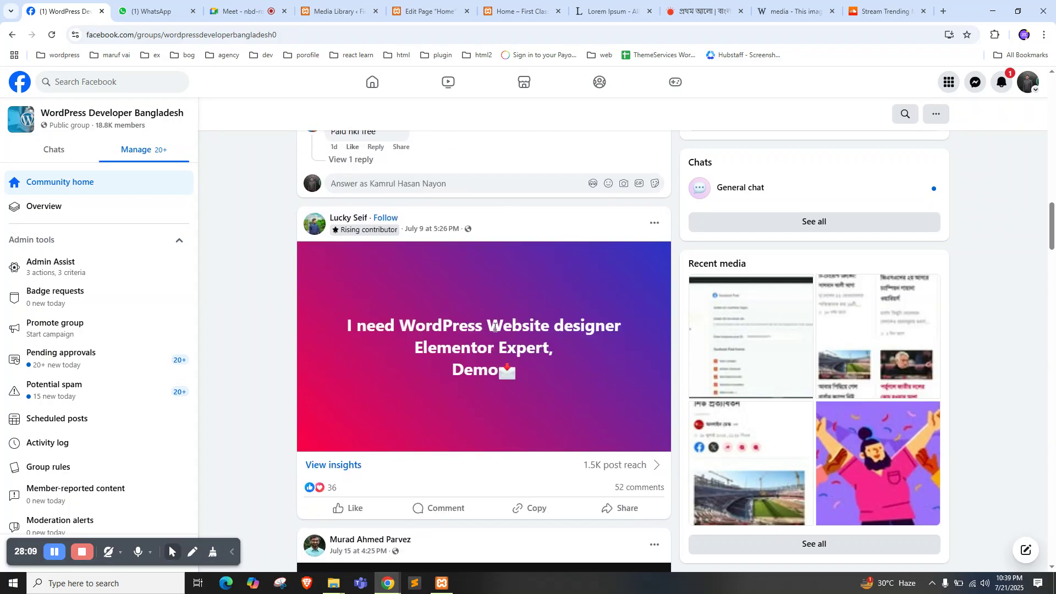
scroll(549, 374, down, 1)
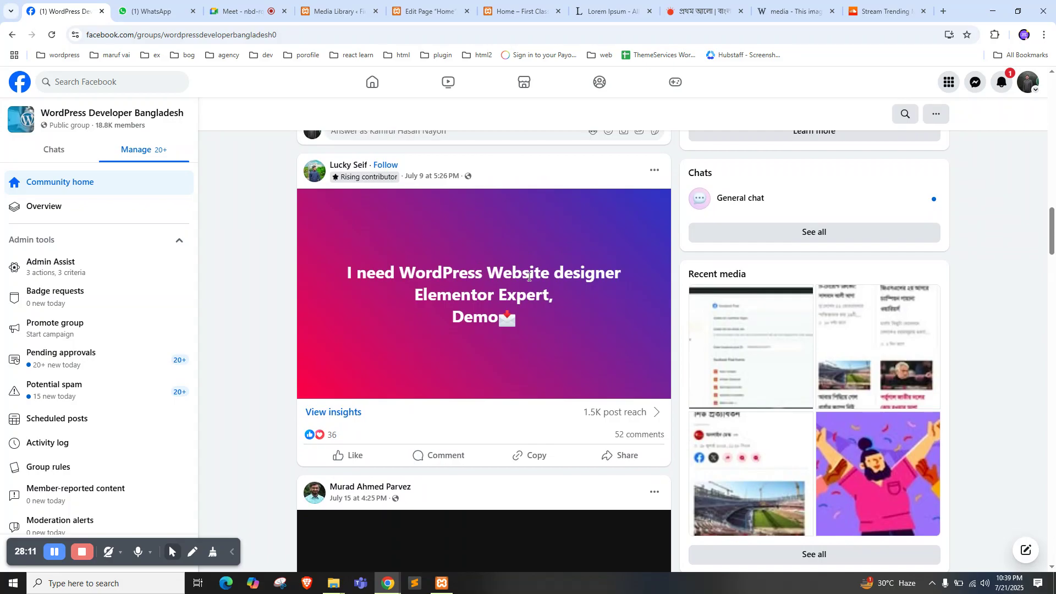
scroll(519, 280, up, 1)
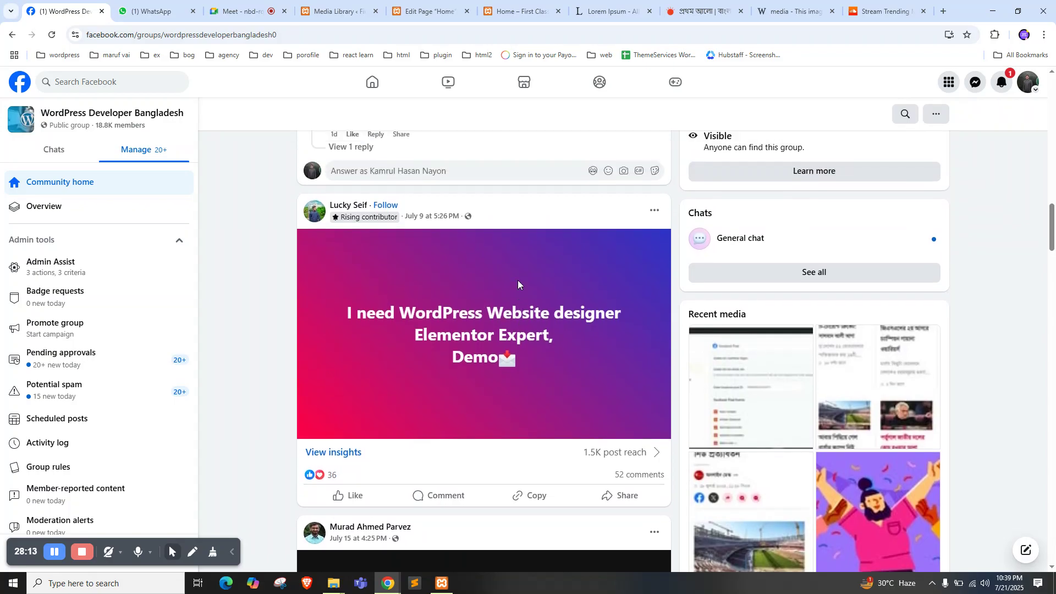
scroll(517, 280, down, 6)
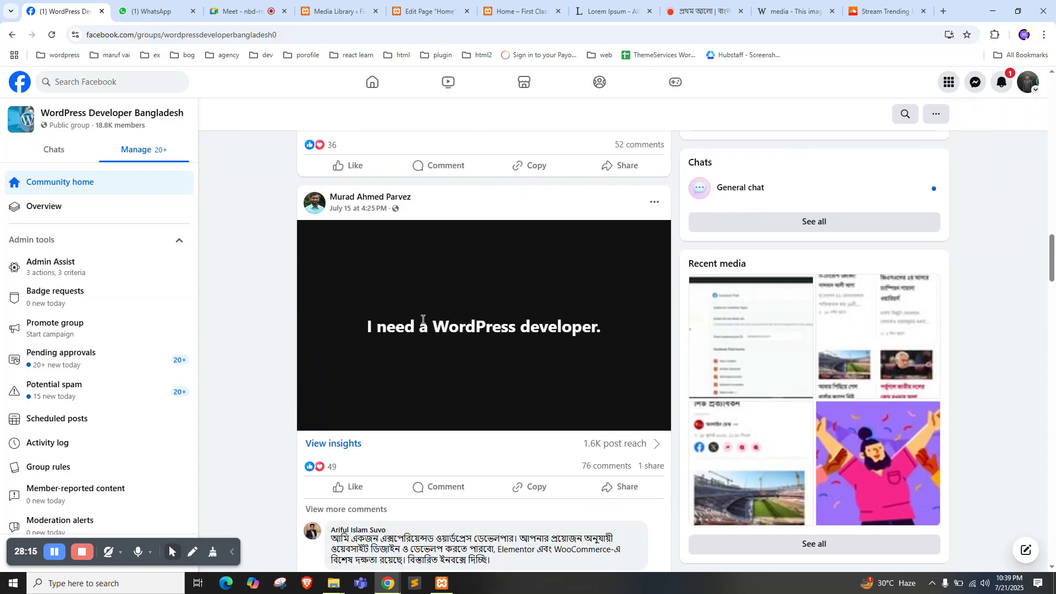
scroll(519, 334, down, 2)
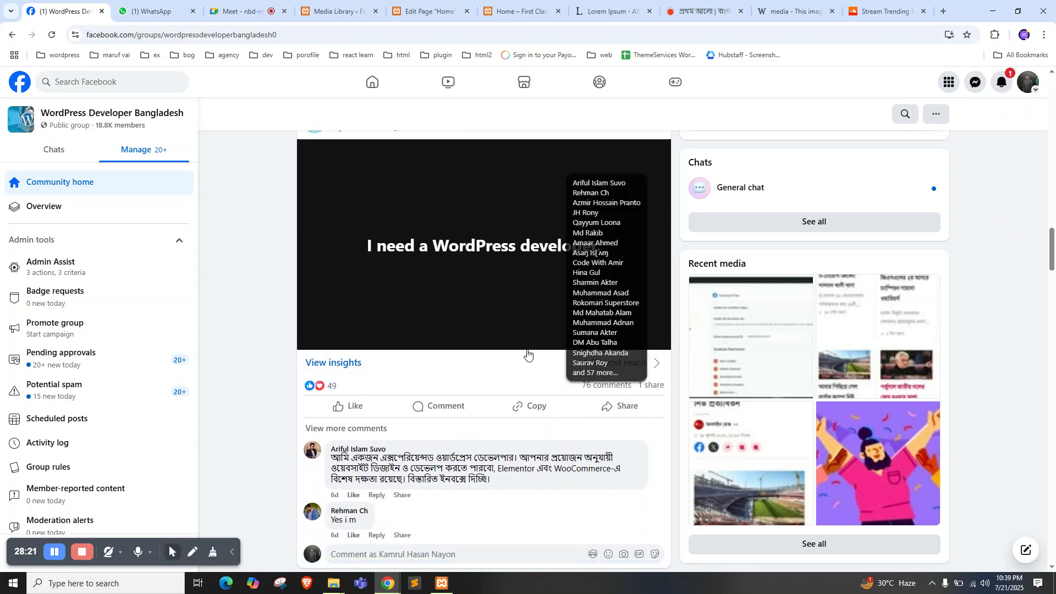
scroll(495, 330, down, 1)
scroll(466, 310, down, 7)
scroll(450, 300, down, 7)
scroll(450, 297, down, 12)
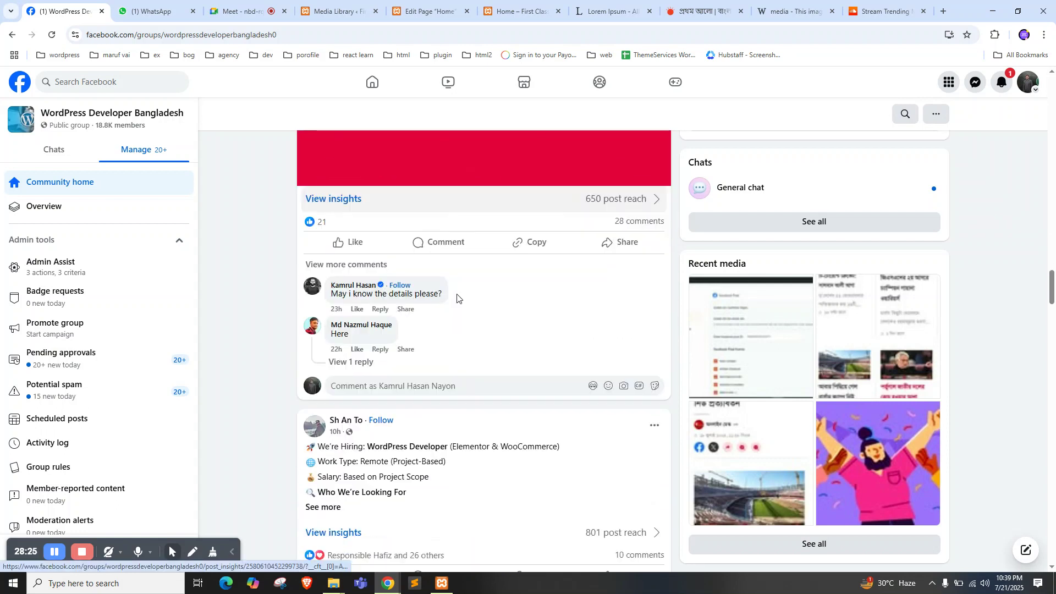
scroll(459, 297, up, 1)
scroll(484, 294, down, 12)
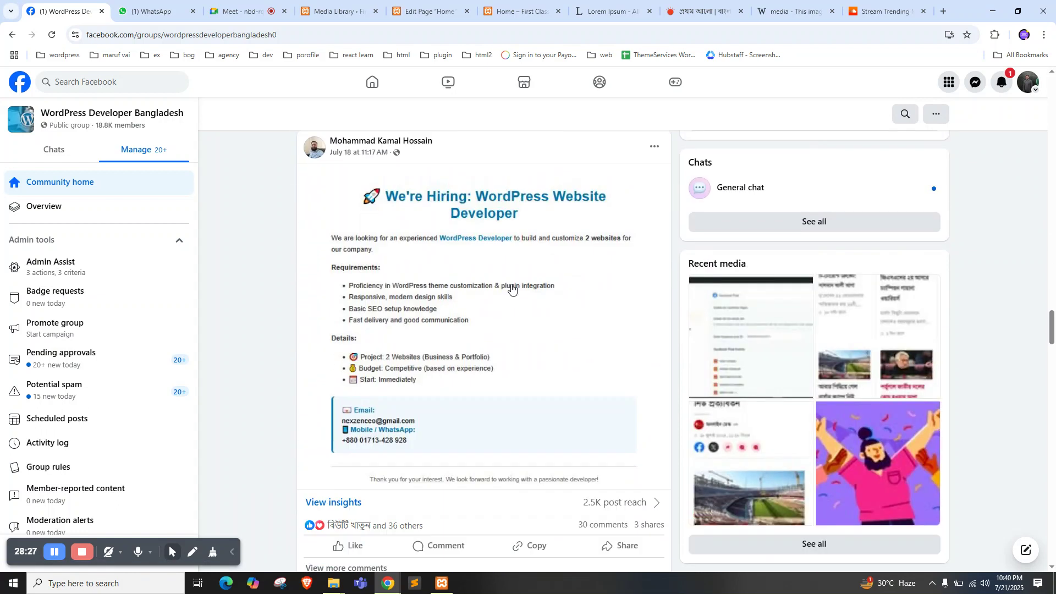
scroll(511, 290, down, 12)
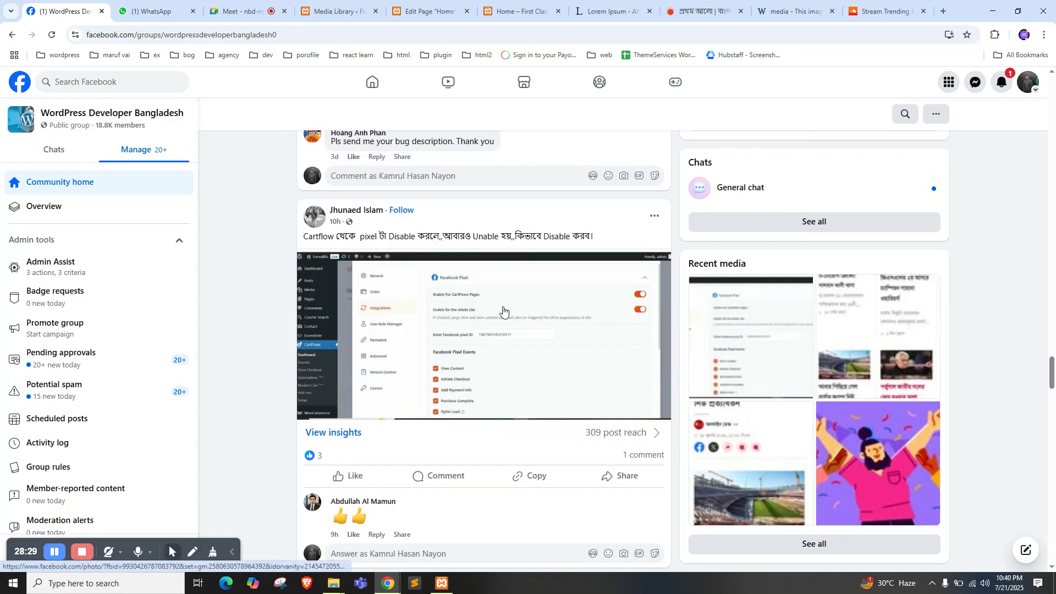
scroll(600, 440, down, 8)
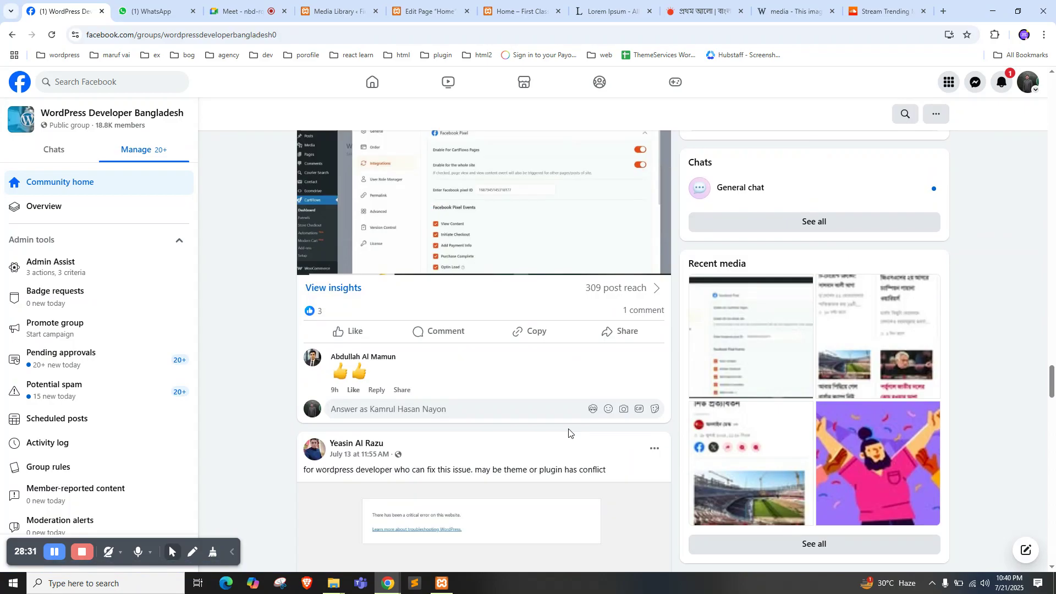
scroll(376, 226, up, 1)
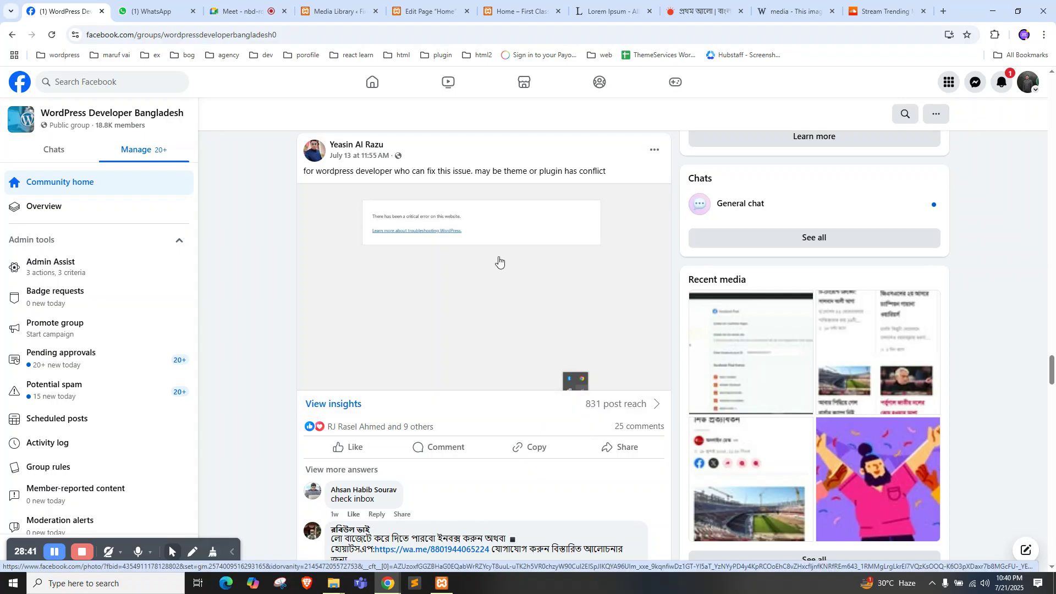
scroll(409, 233, up, 20)
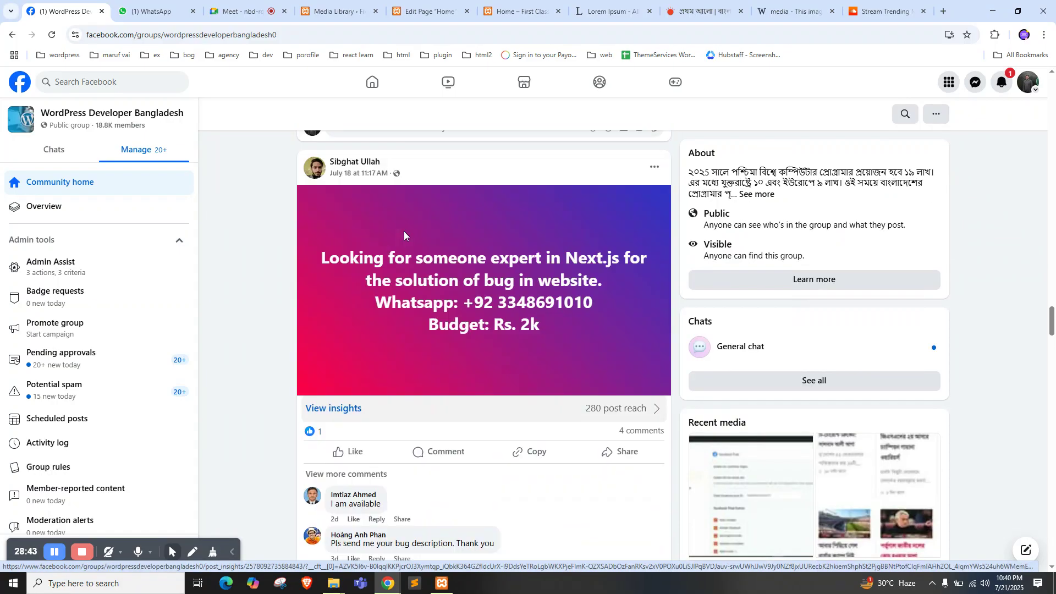
scroll(399, 236, down, 10)
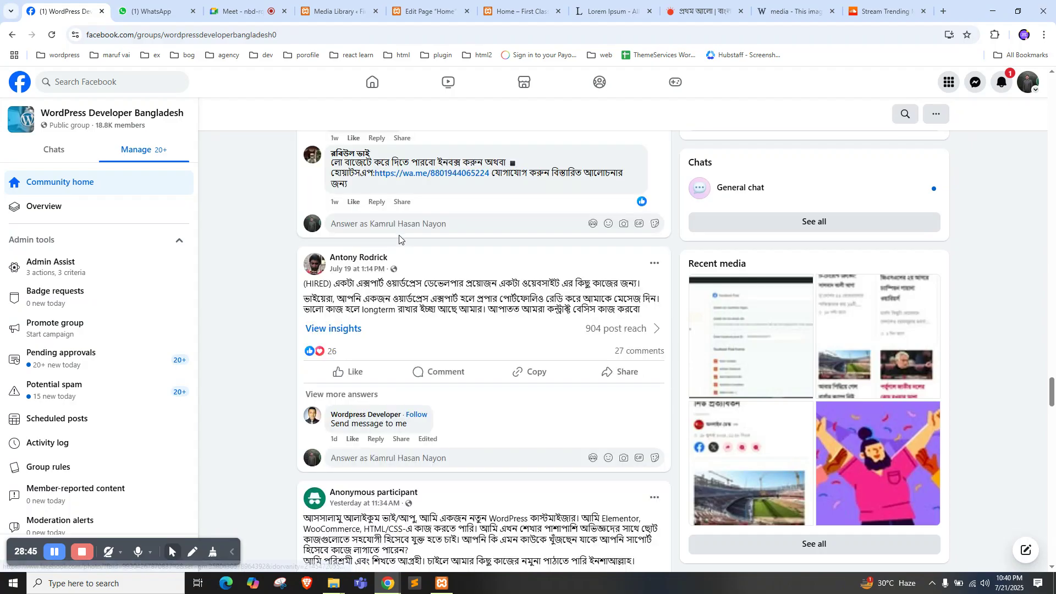
scroll(401, 245, down, 7)
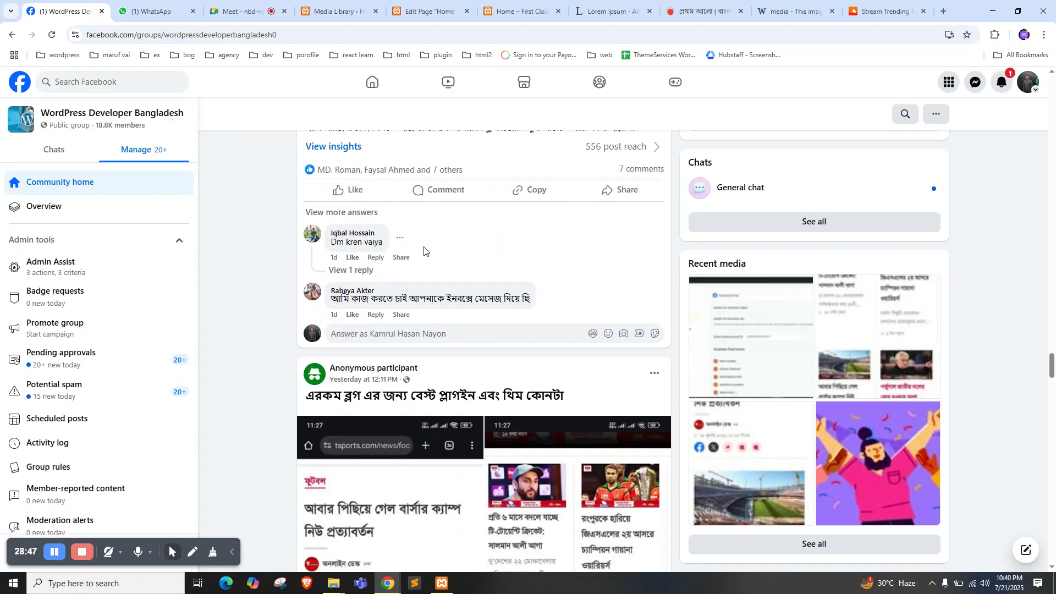
Open the Nayon Academy Student Community group from the Facebook home page and look through its recent posts
click(18, 80)
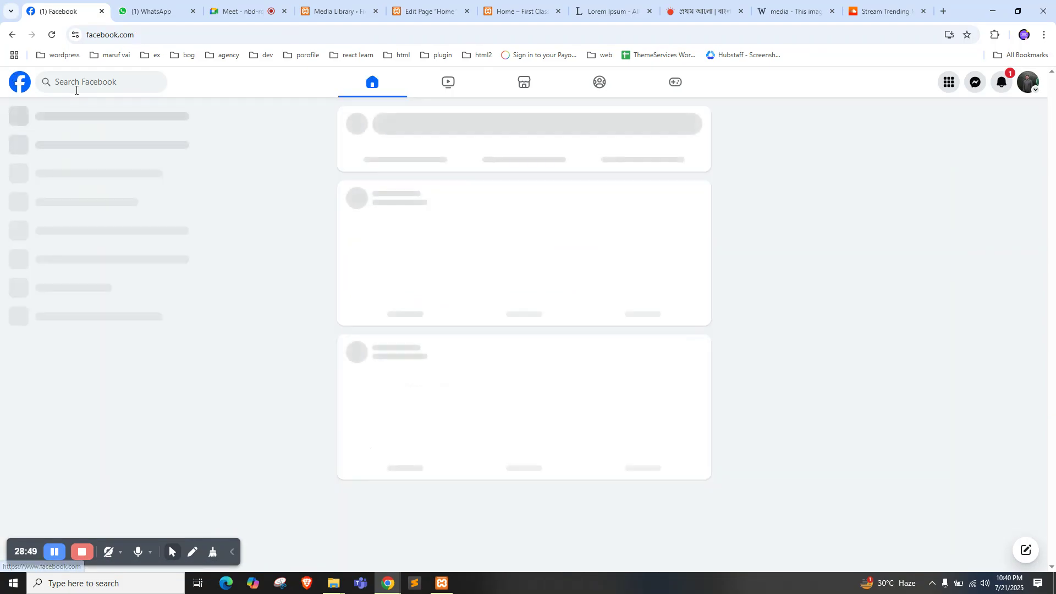
click(92, 436)
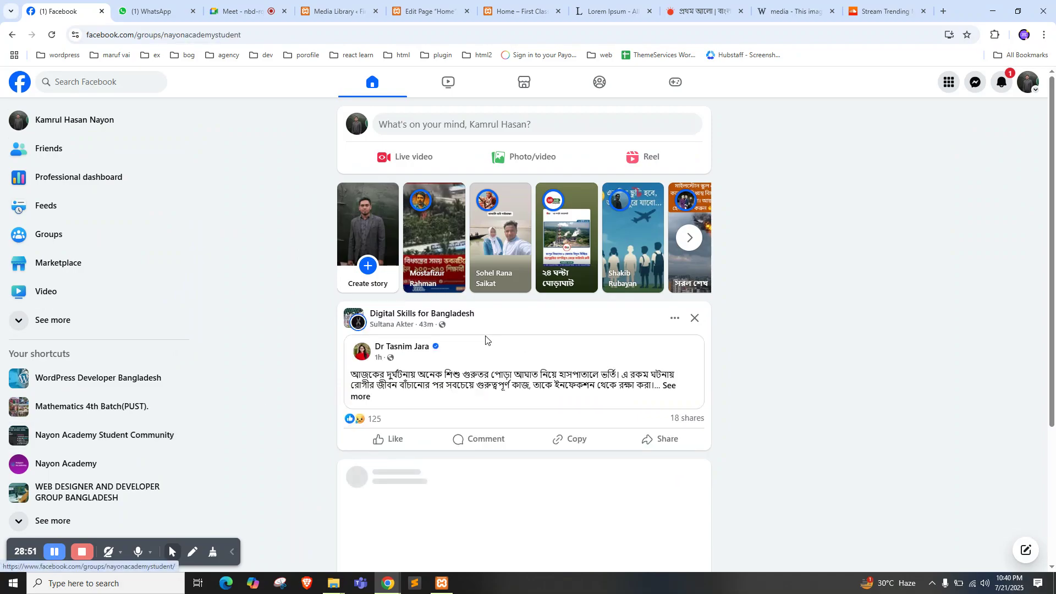
scroll(431, 352, down, 10)
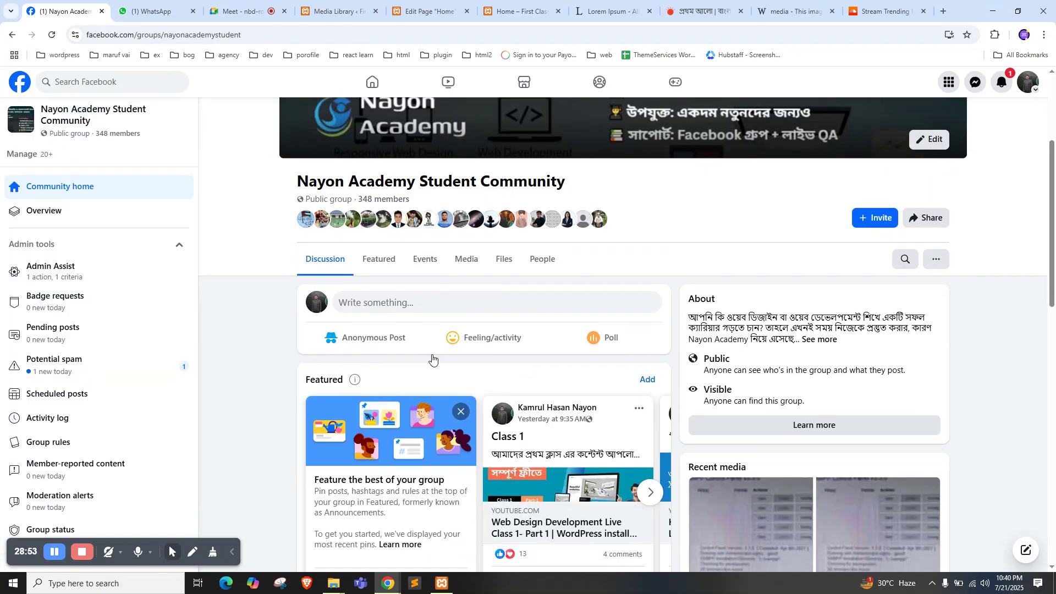
scroll(486, 237, down, 9)
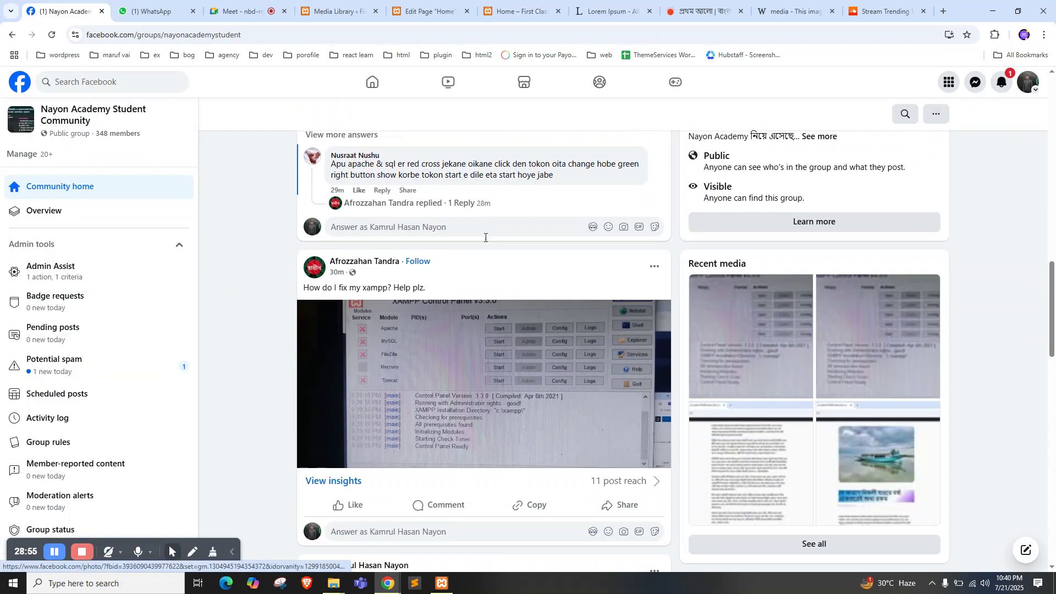
scroll(484, 245, up, 3)
scroll(483, 247, down, 8)
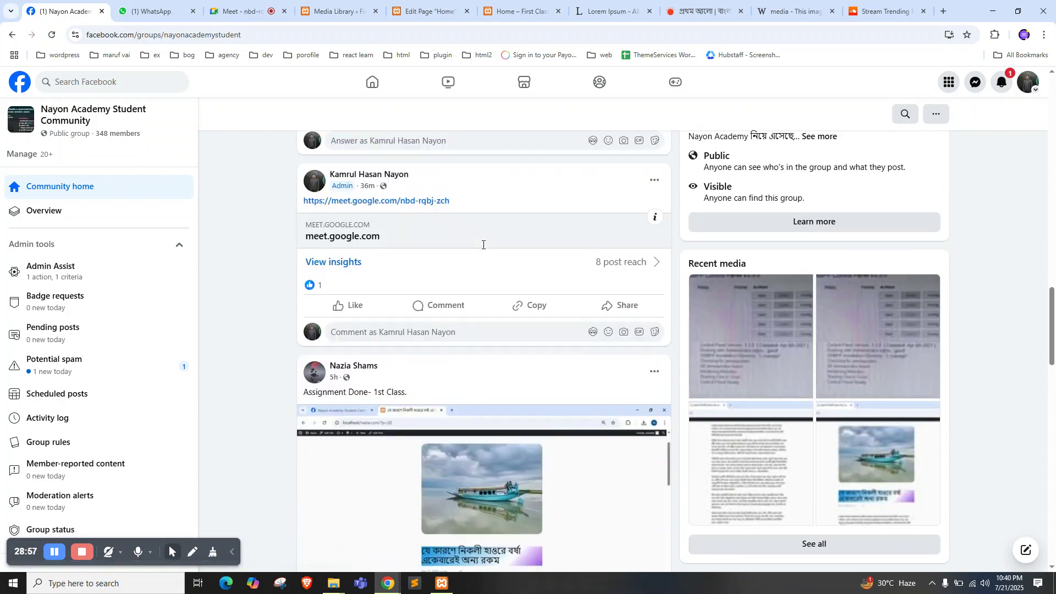
scroll(486, 248, up, 5)
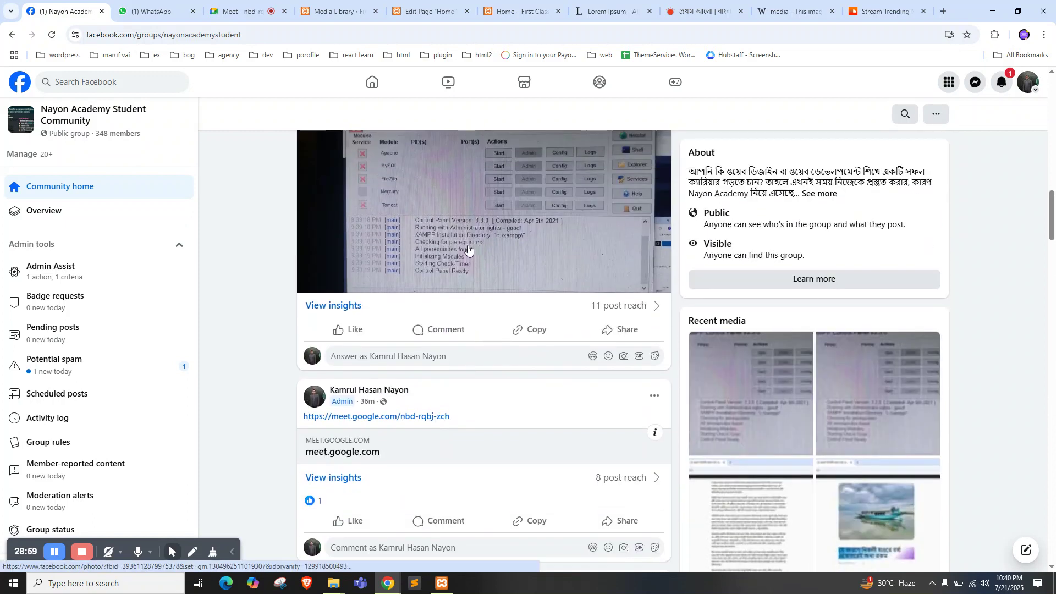
Copy the WordPress Developer Bangladesh group's link from Facebook and send it to the Nayon Academy chat in WhatsApp
click(11, 82)
click(93, 380)
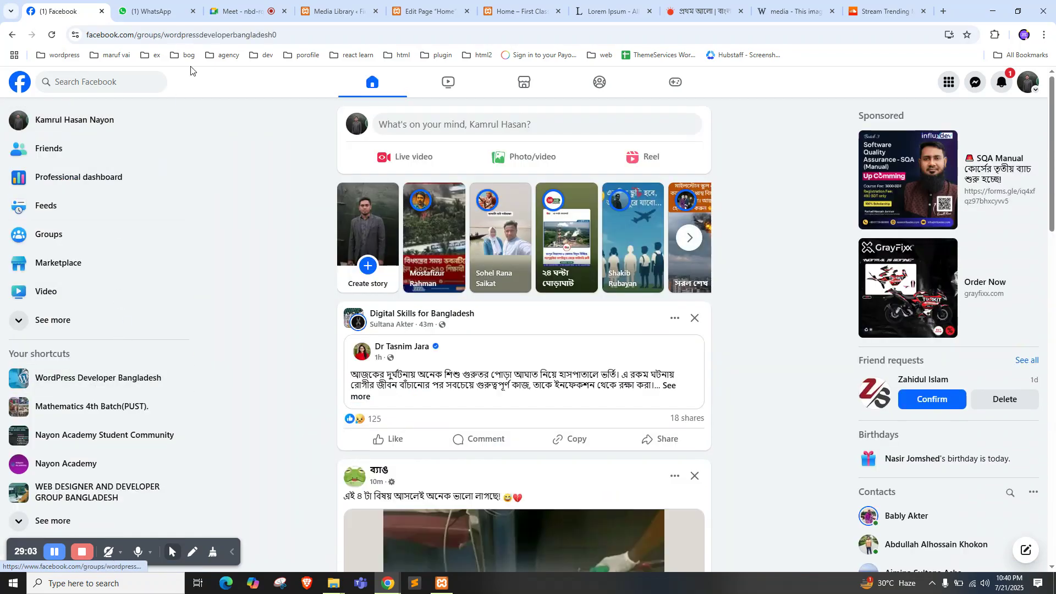
click(207, 34)
key(ctrl+c)
click(165, 3)
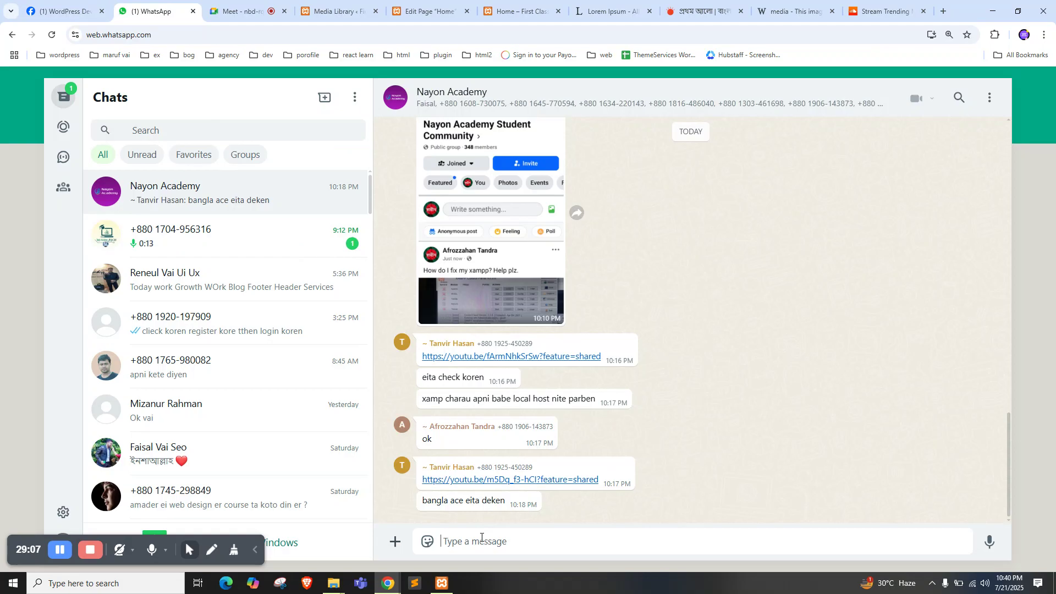
key(ctrl+v)
key(Return)
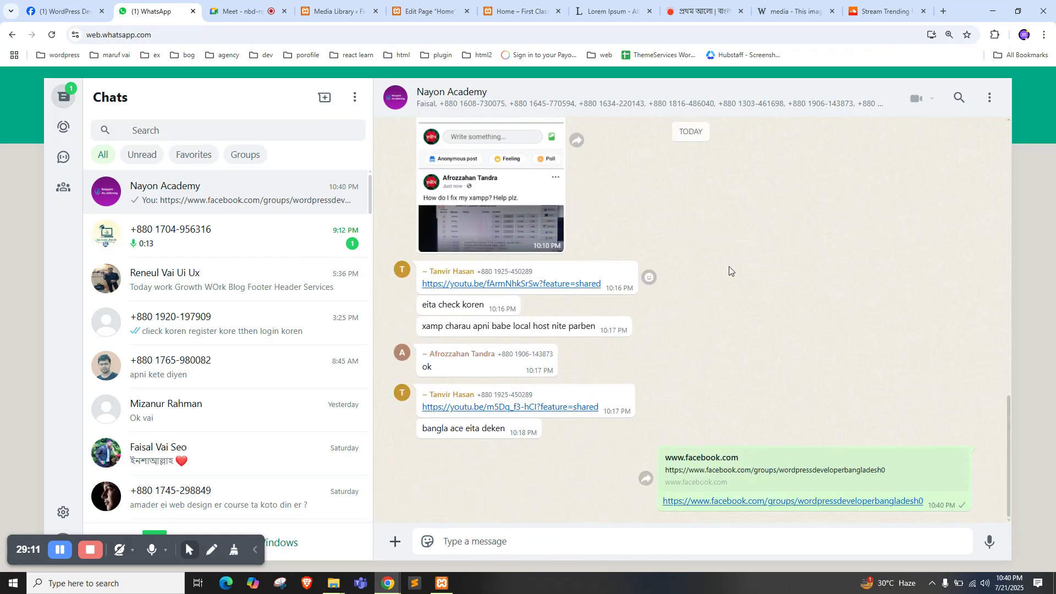
Switch back to the WordPress Home page editor and review the Stack paragraph, the image row, and the Grid below them
mouse_move(267, 8)
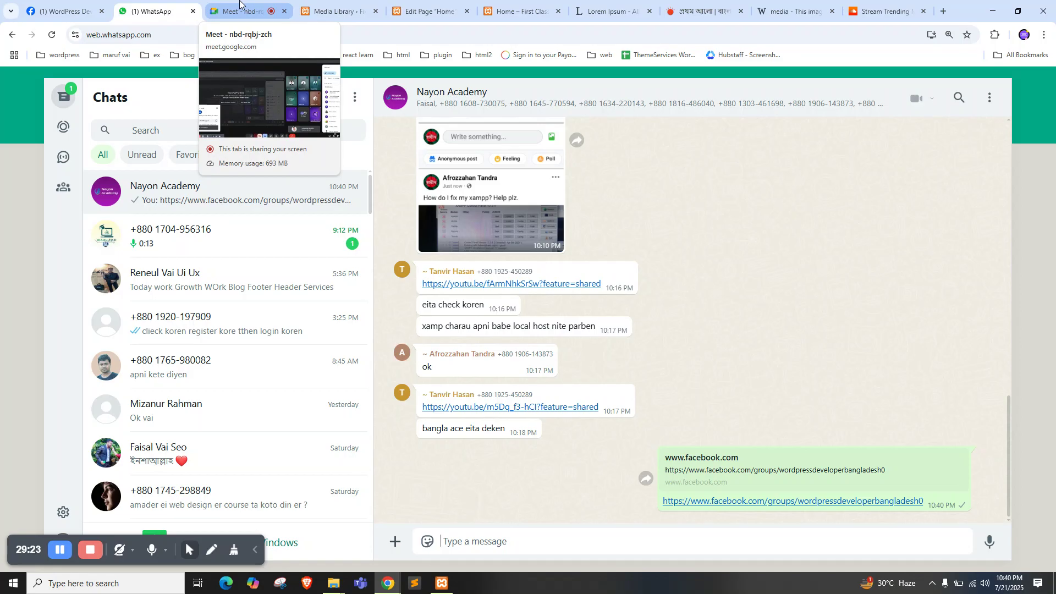
click(323, 6)
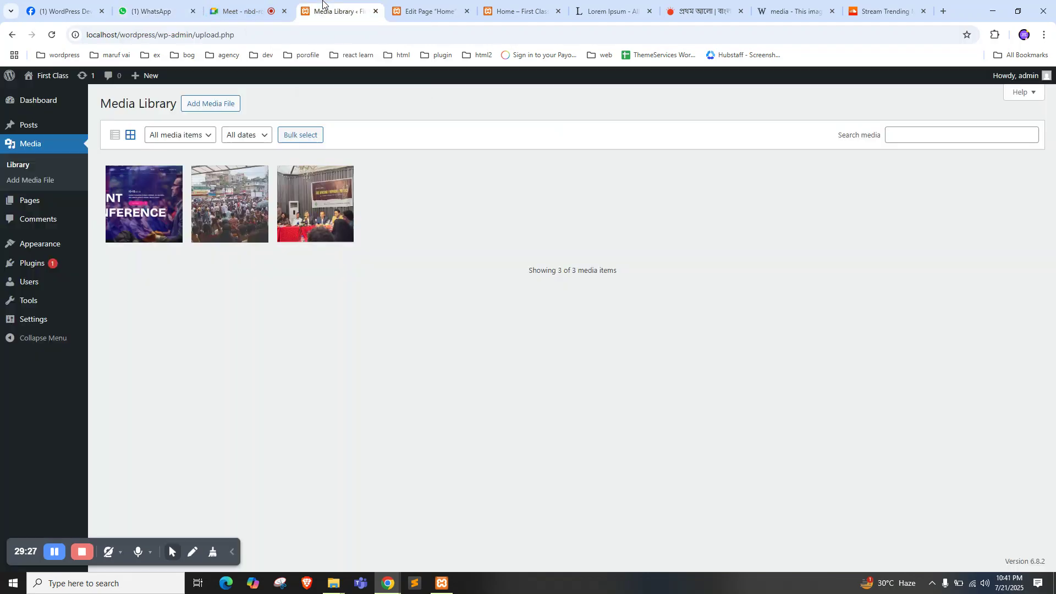
click(410, 3)
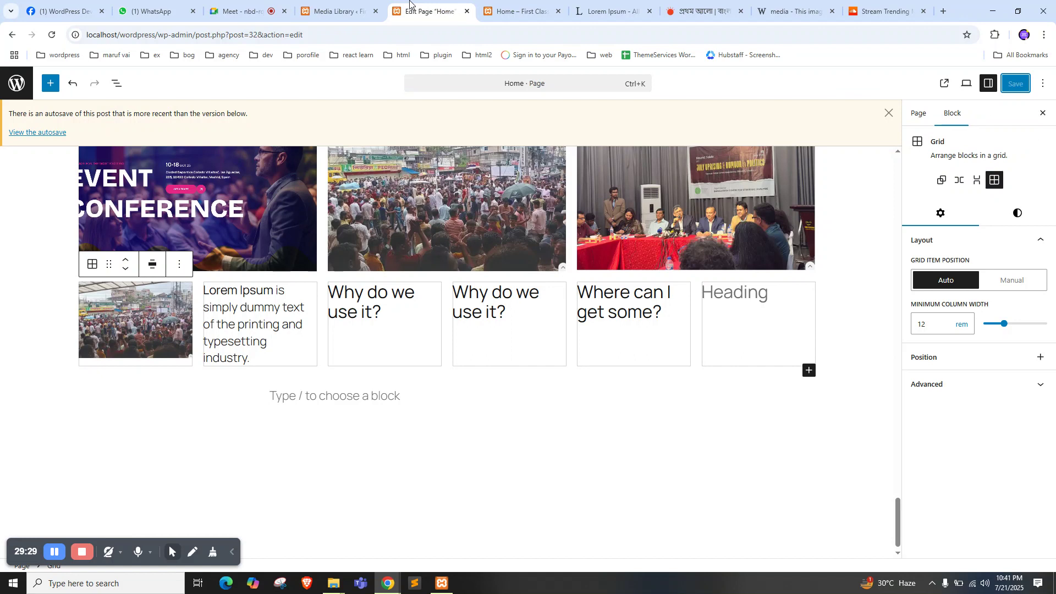
scroll(321, 268, up, 3)
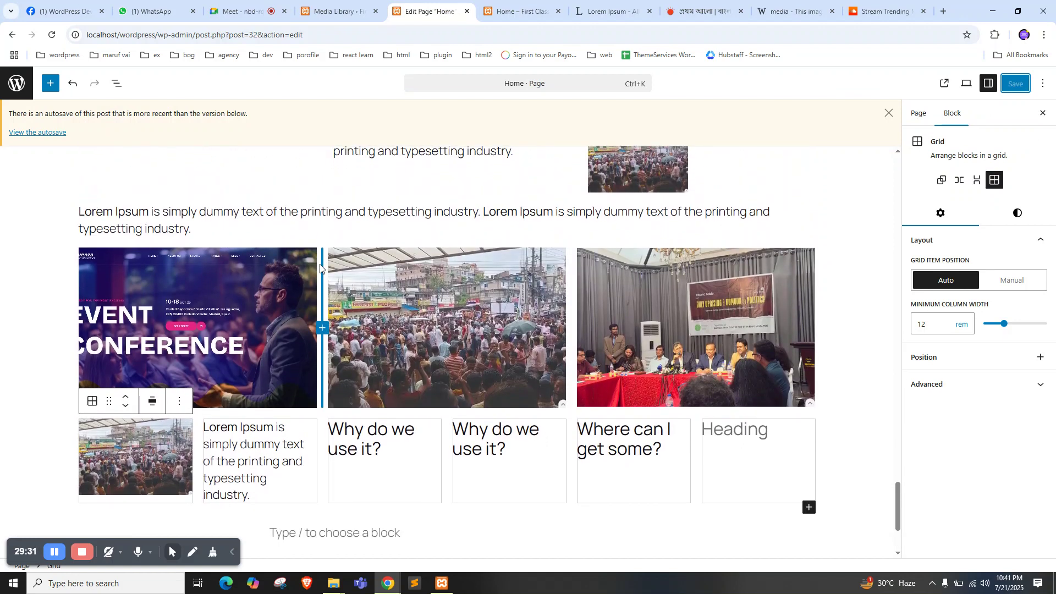
click(309, 228)
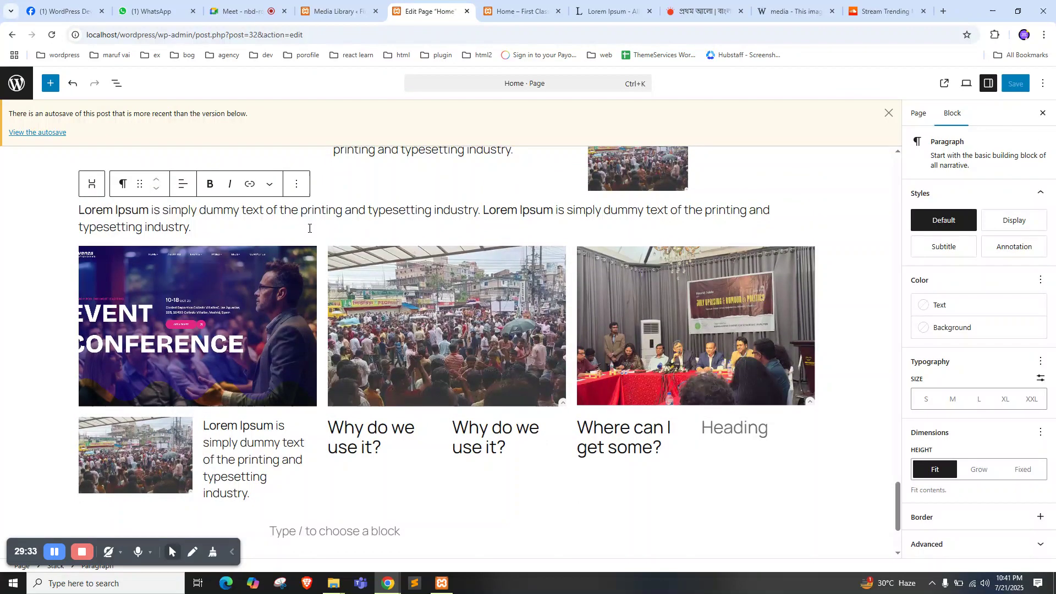
scroll(248, 220, down, 1)
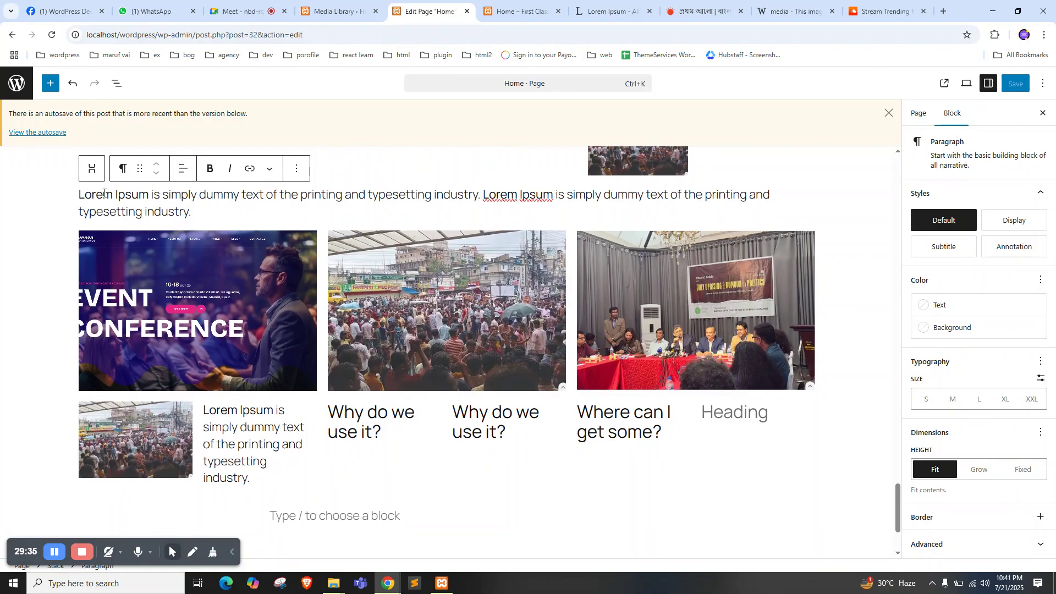
scroll(220, 215, down, 3)
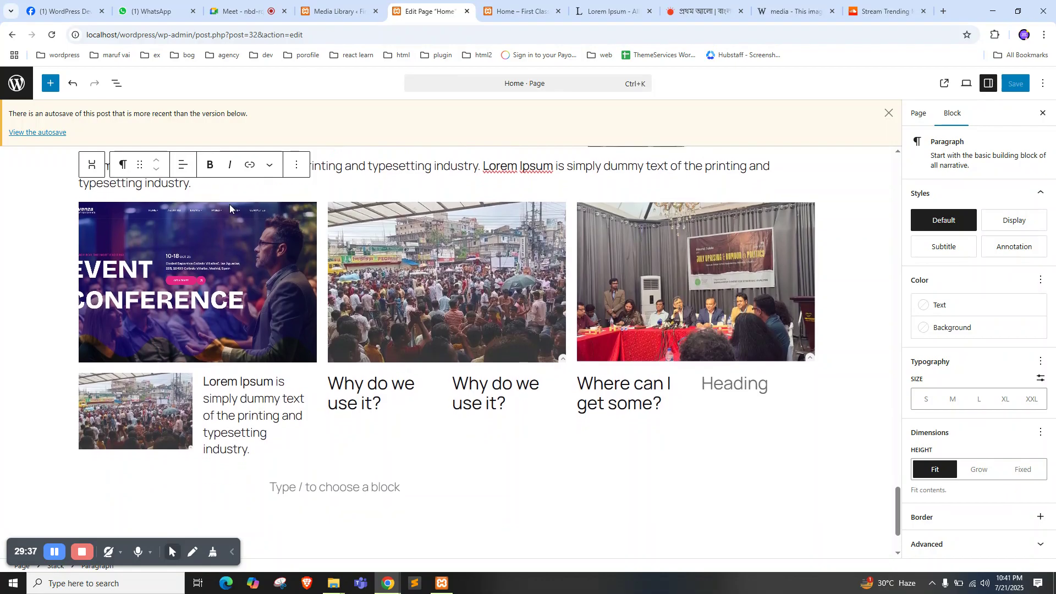
Insert a More block into the Grid after the "Where can I get some?" heading
click(50, 81)
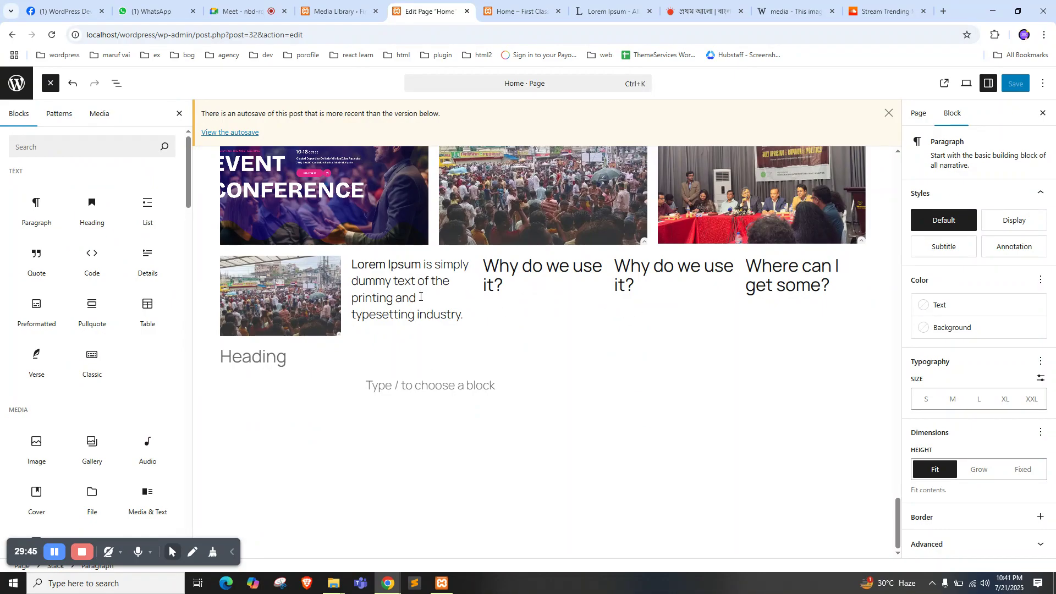
click(421, 297)
click(527, 301)
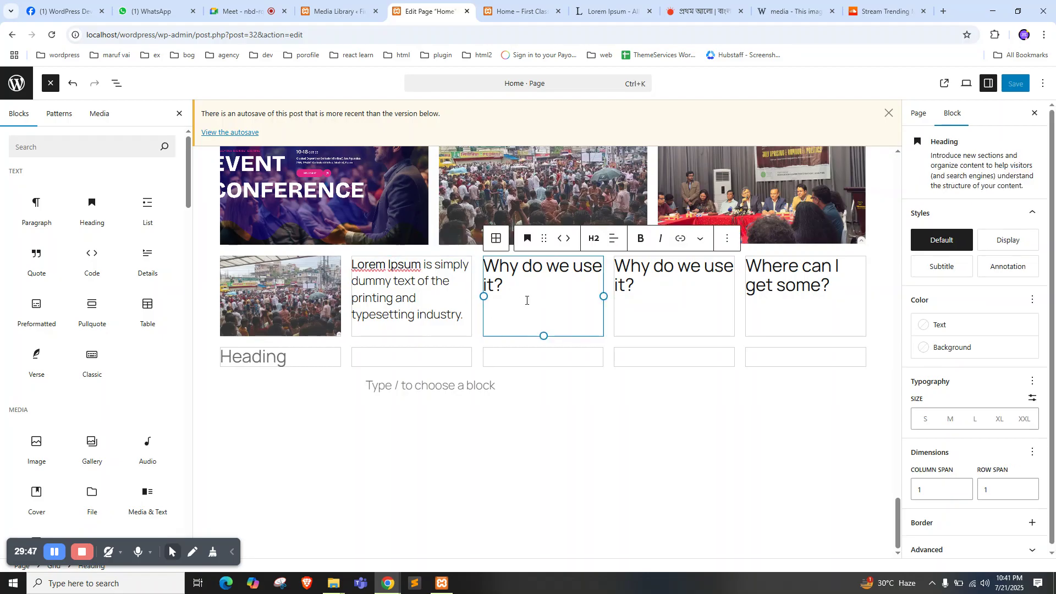
click(640, 292)
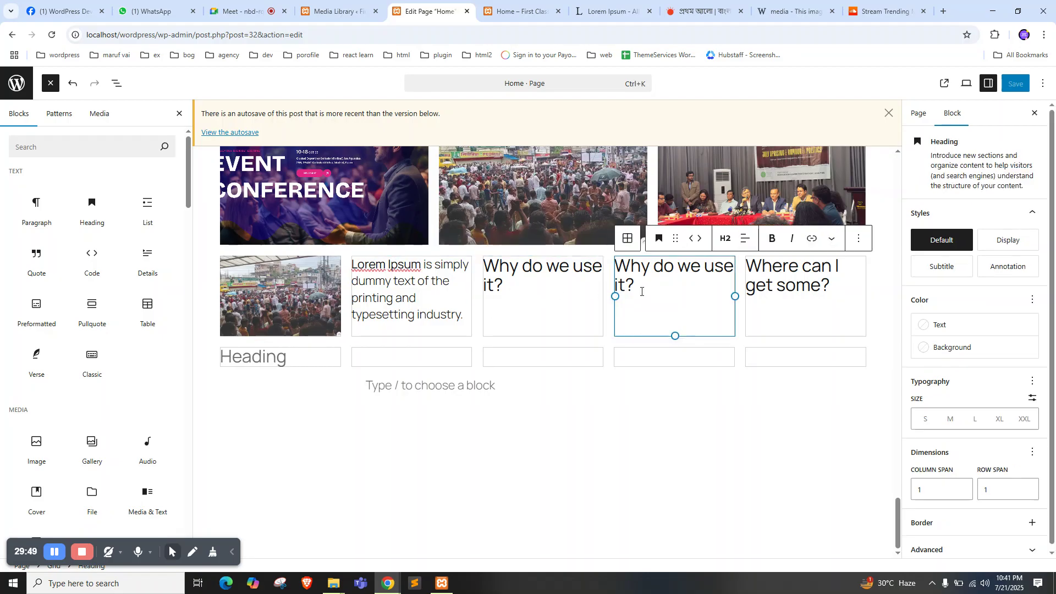
click(840, 290)
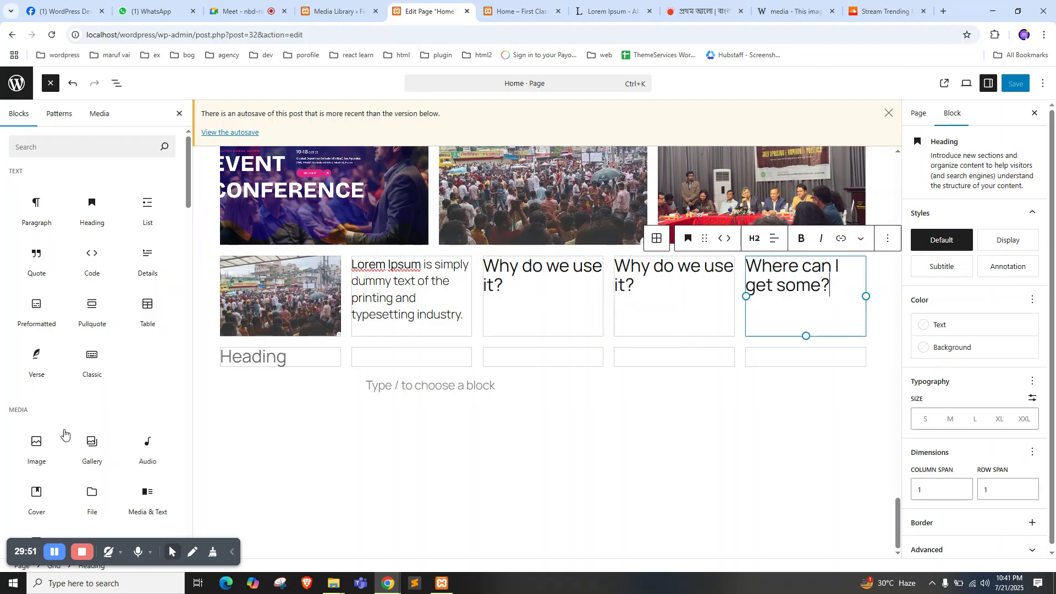
scroll(64, 414, down, 2)
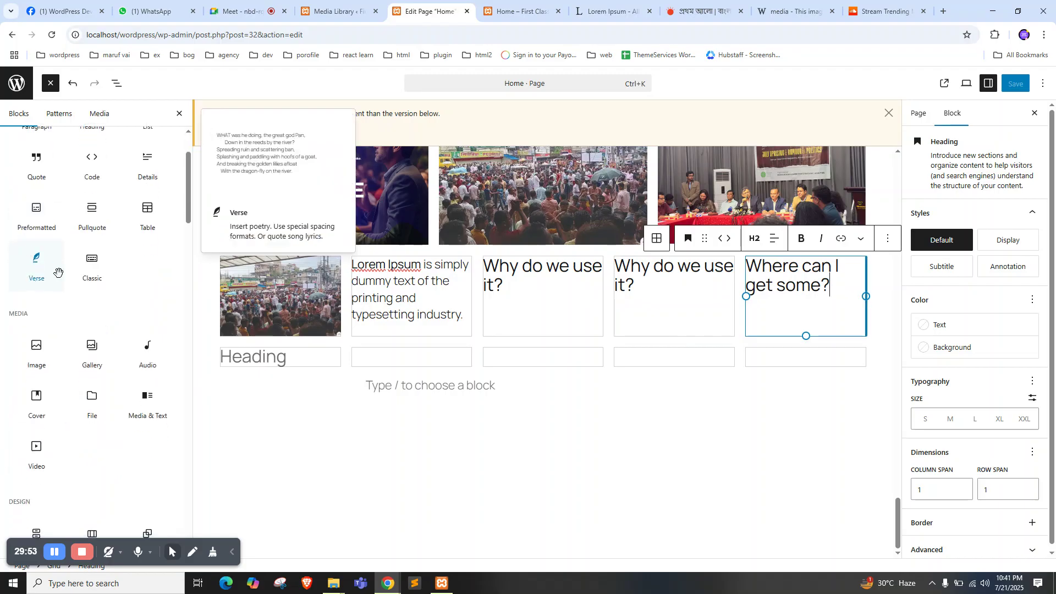
scroll(58, 274, down, 3)
scroll(91, 324, down, 2)
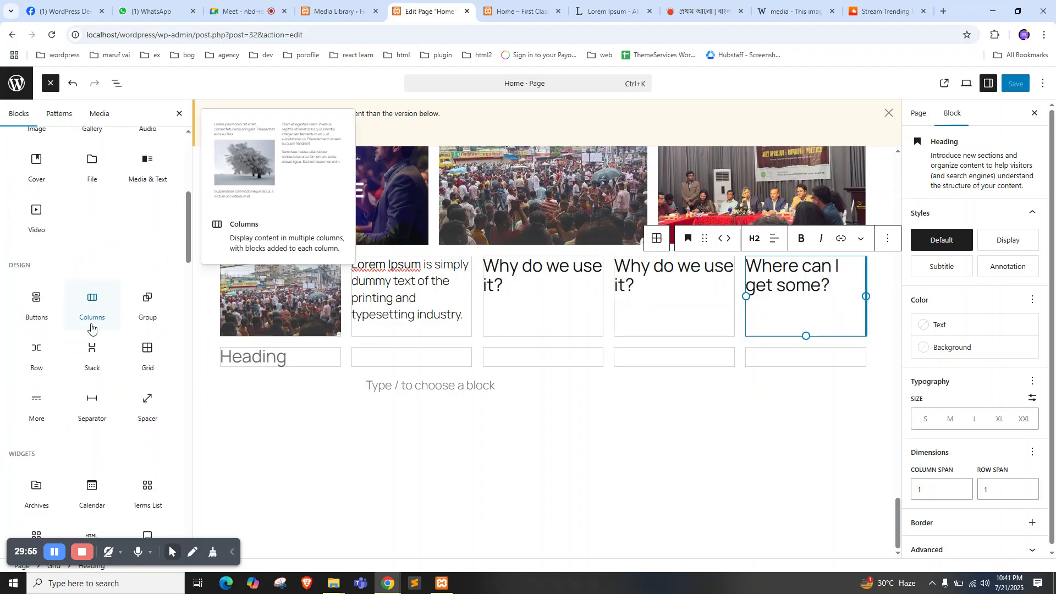
scroll(63, 420, down, 1)
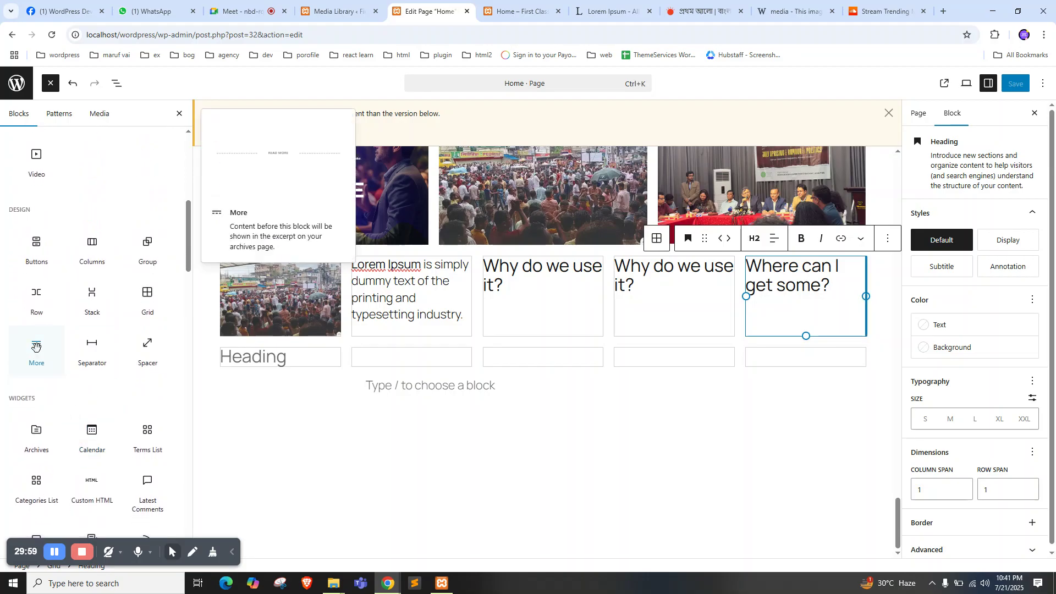
click(36, 346)
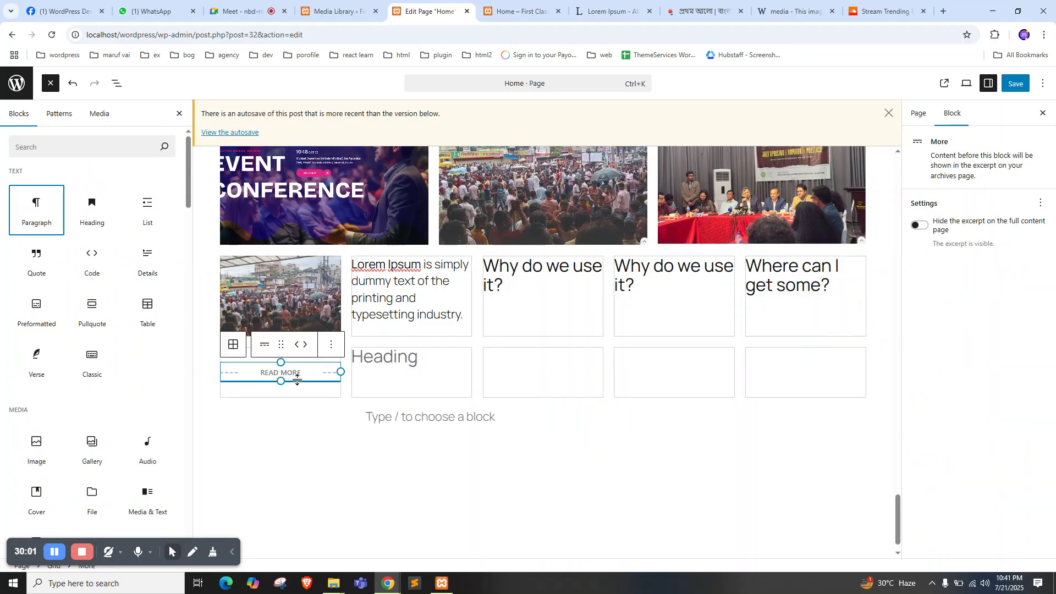
Delete the empty Heading block beside the Read More block in the Grid
click(378, 370)
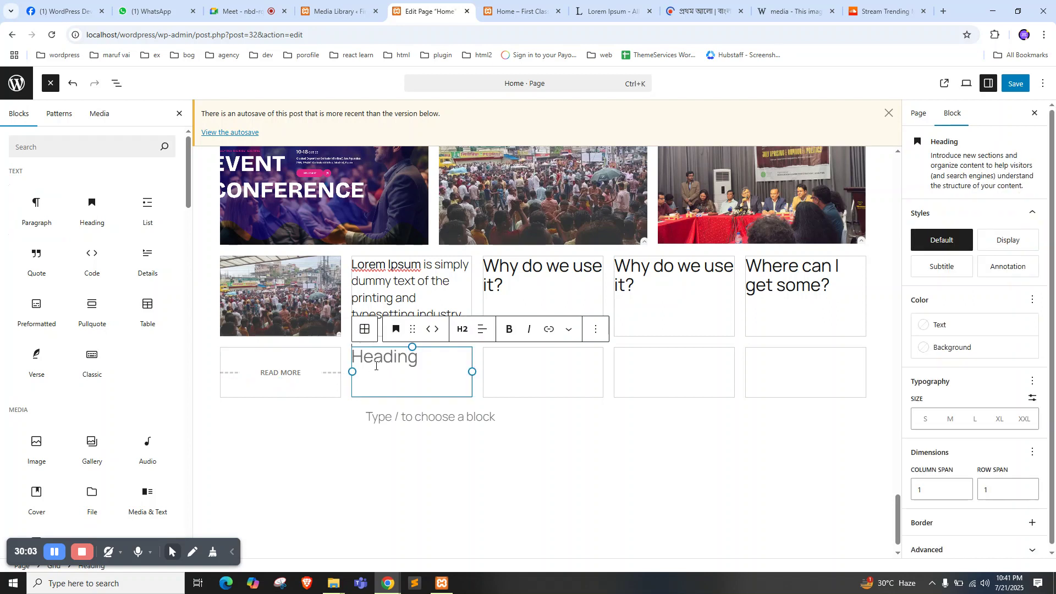
click(595, 330)
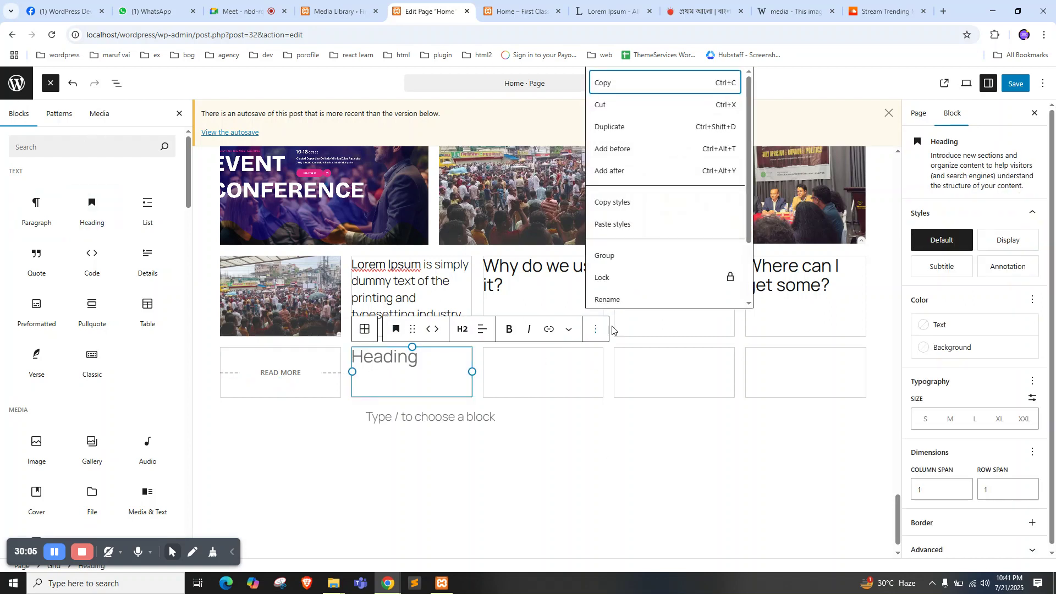
scroll(611, 296, down, 2)
click(631, 294)
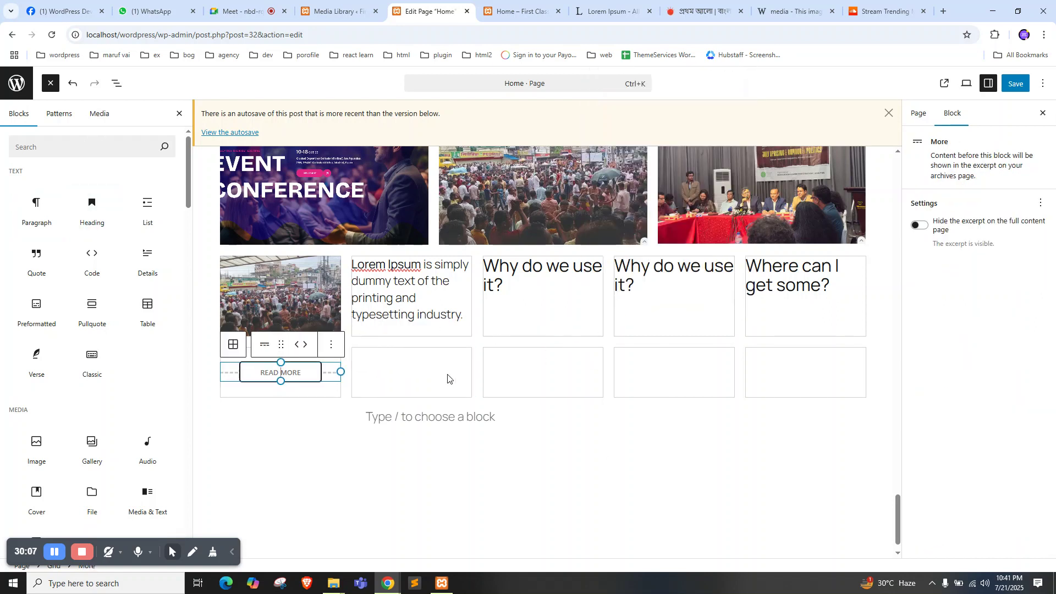
Insert a Page Break block in place of the empty paragraph below the Grid
click(736, 355)
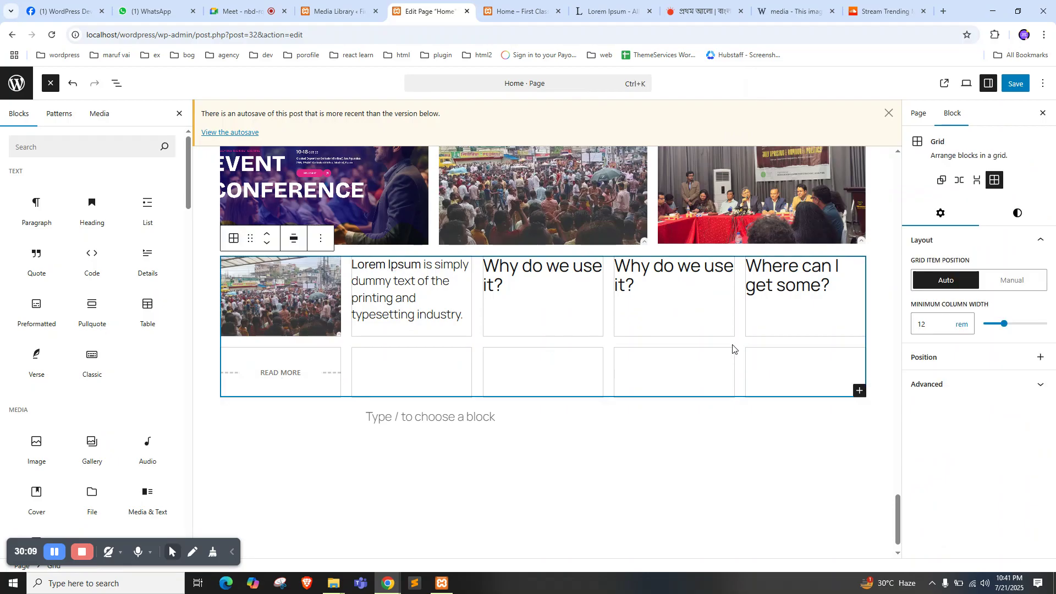
click(114, 83)
click(449, 416)
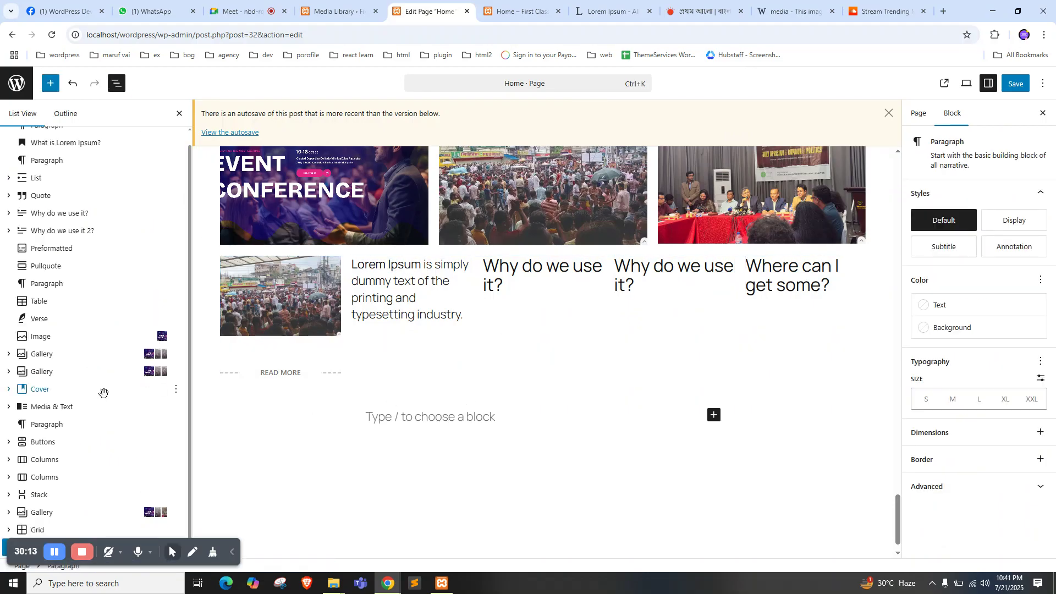
click(50, 84)
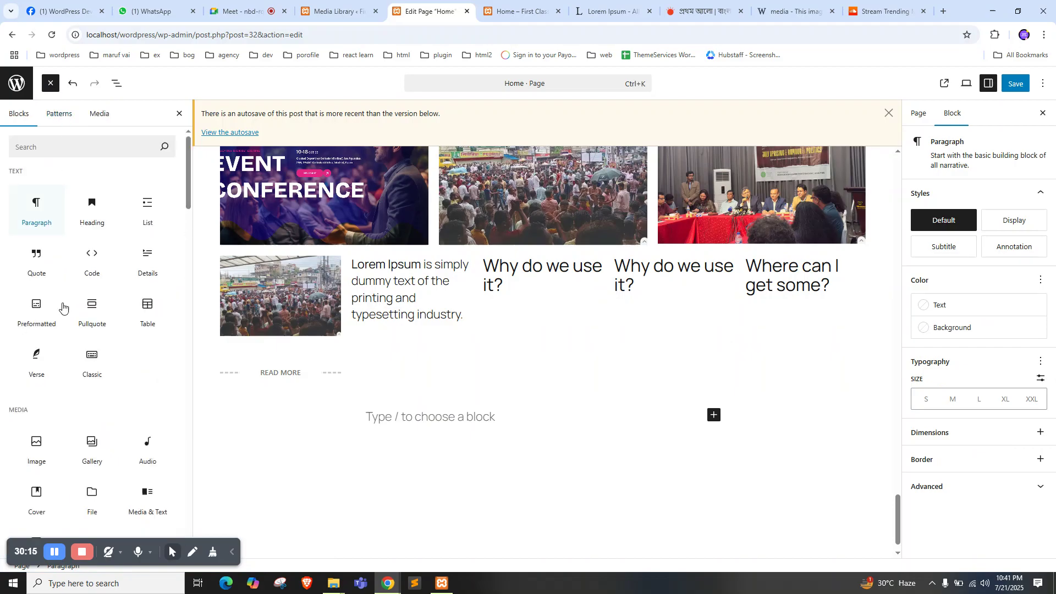
scroll(61, 330, down, 10)
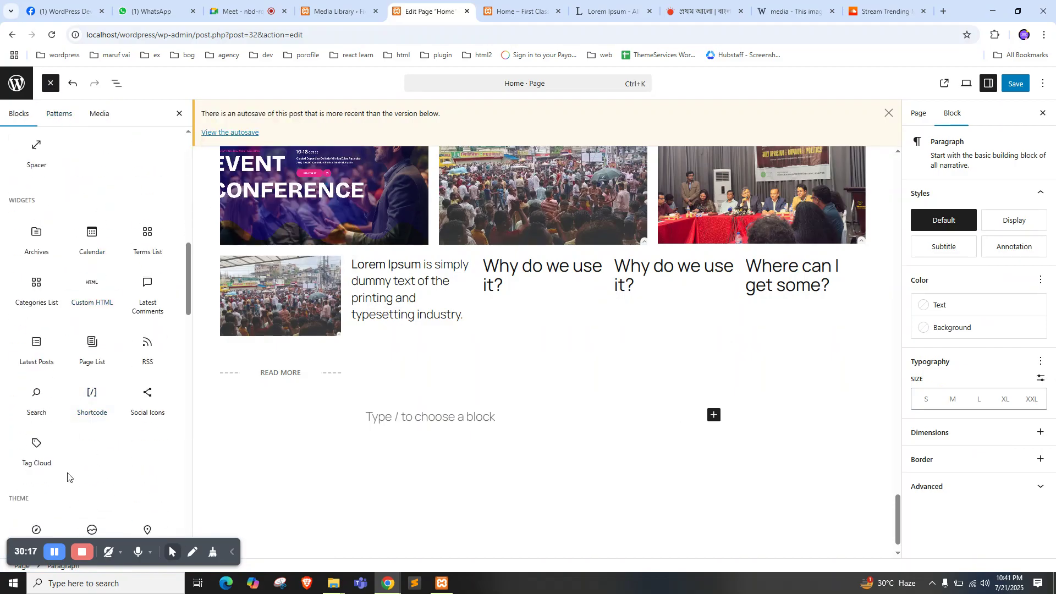
scroll(69, 473, up, 3)
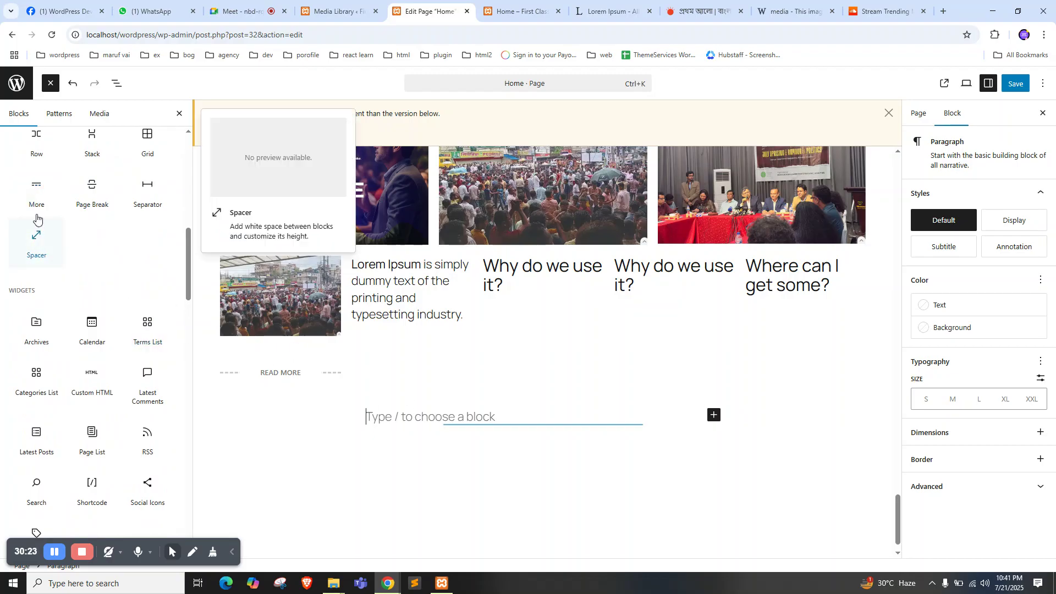
click(89, 212)
click(550, 425)
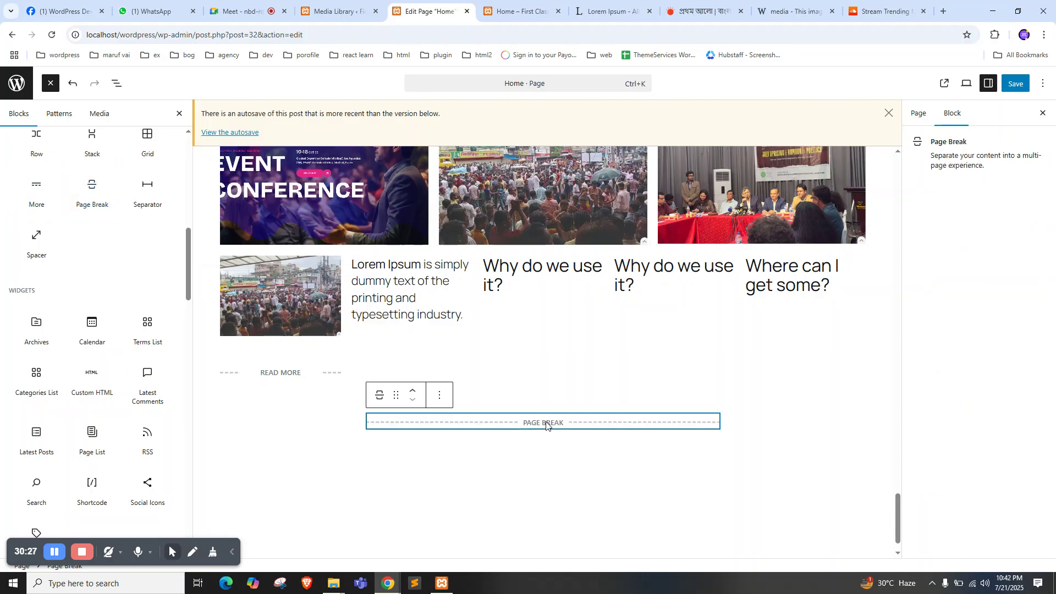
Insert a Separator block below the page break and set its margin to X-Small
click(147, 204)
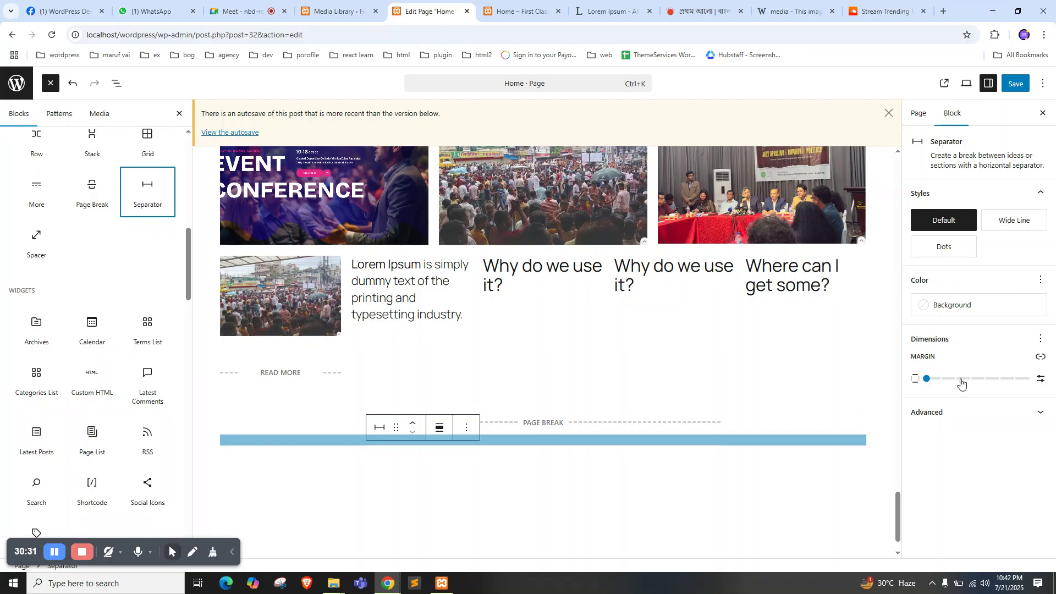
drag(927, 382, 954, 381)
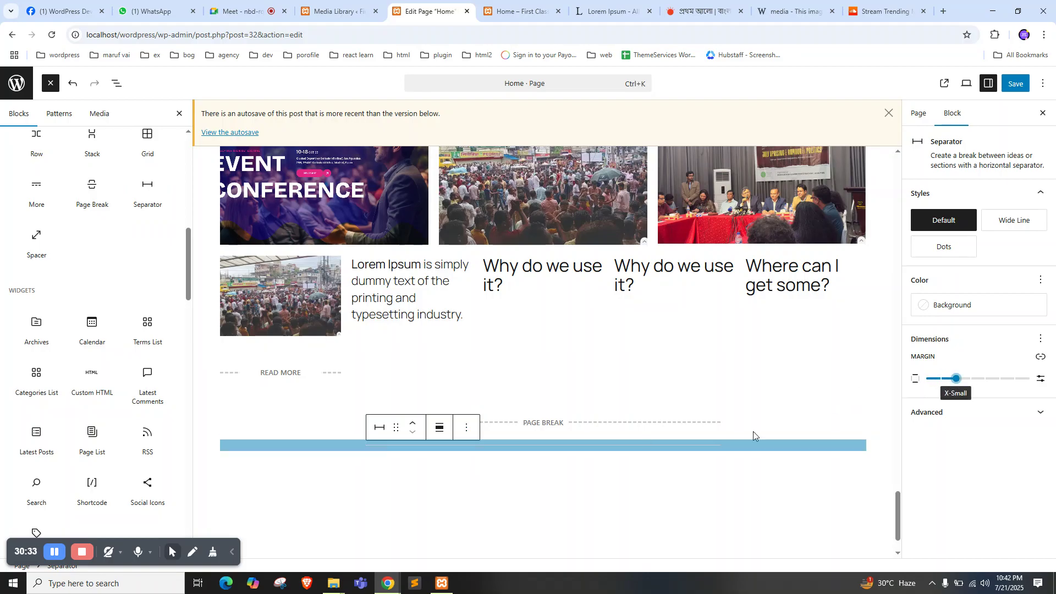
click(576, 444)
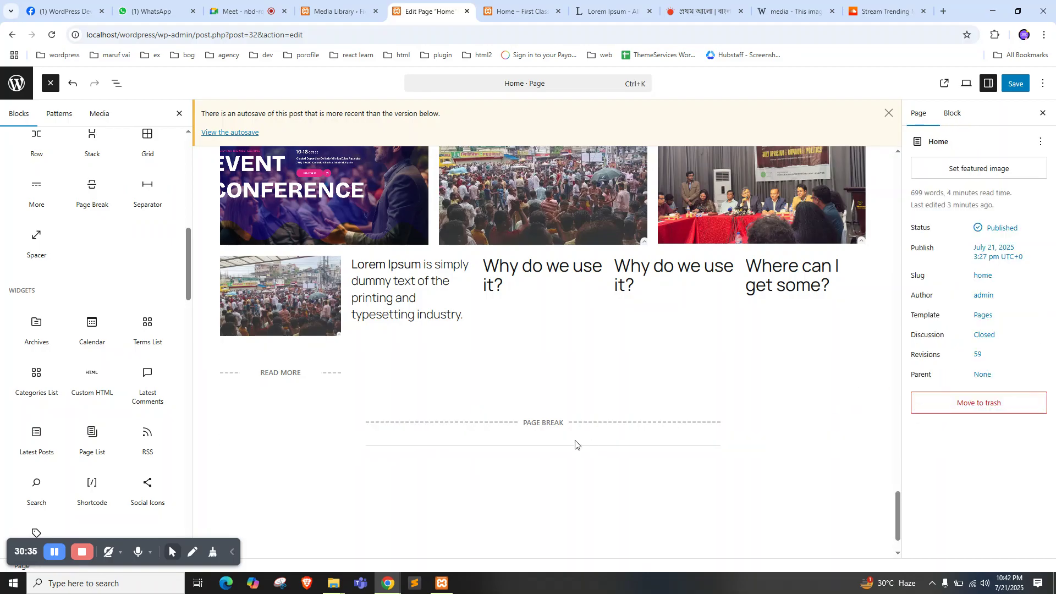
Delete the Page Break block between the Grid and the separator
click(549, 431)
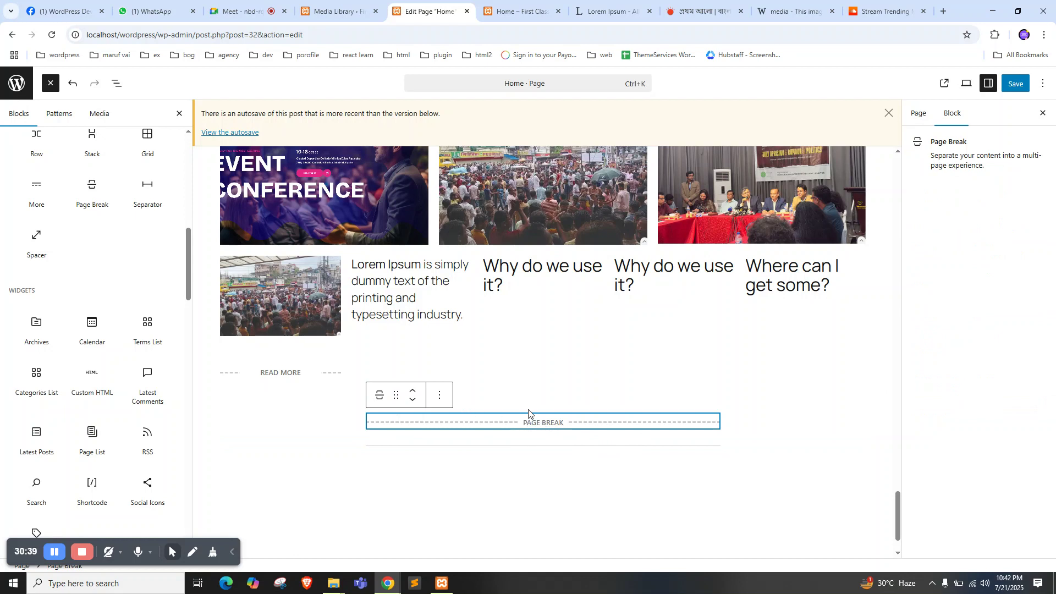
click(439, 395)
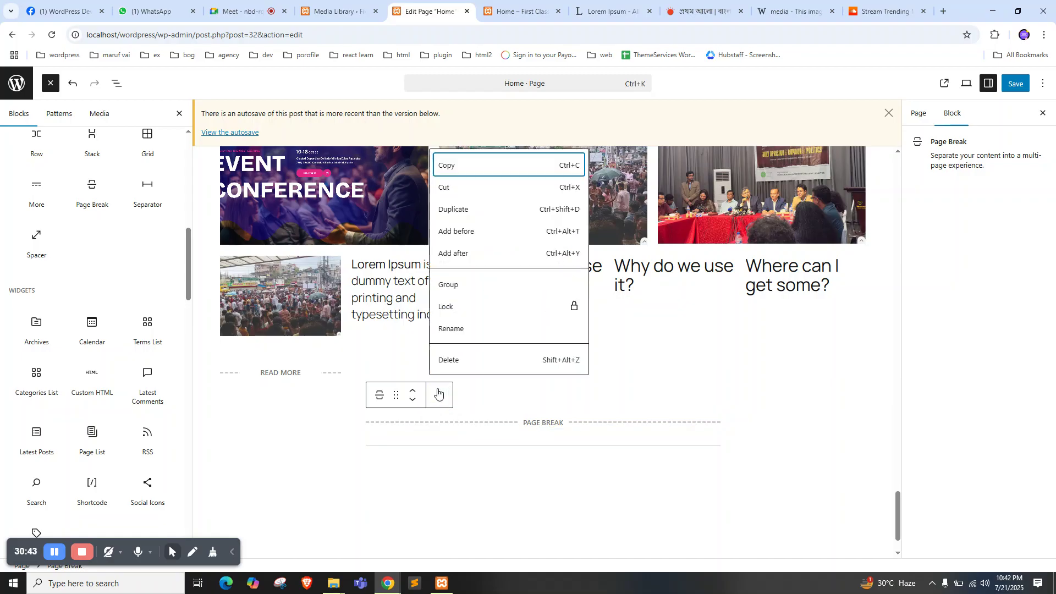
click(466, 361)
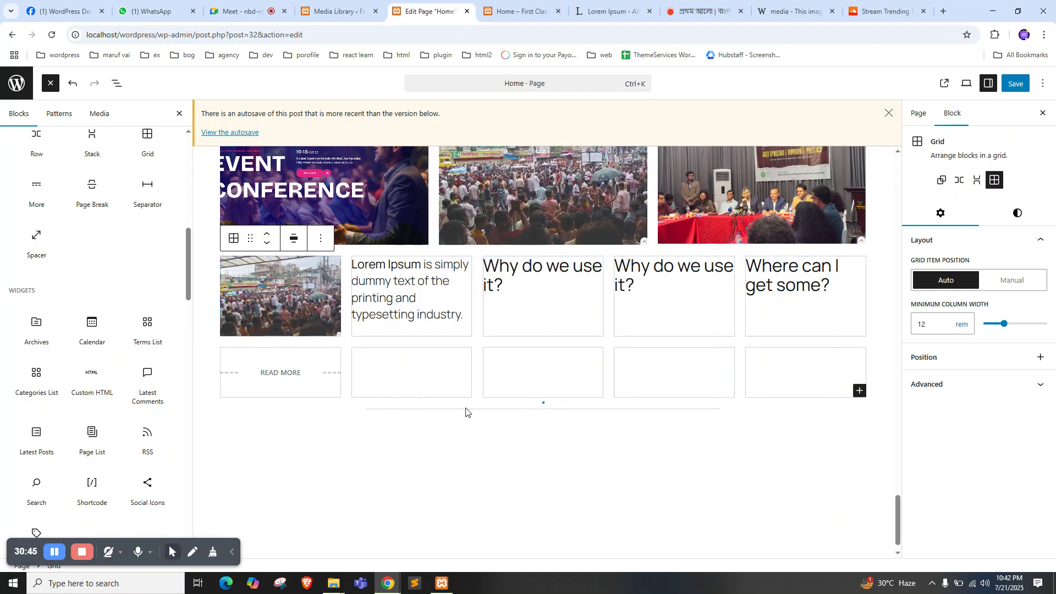
Select the Separator below the Grid and move it up two positions, between the Stack and the Gallery
click(465, 410)
click(478, 416)
click(474, 412)
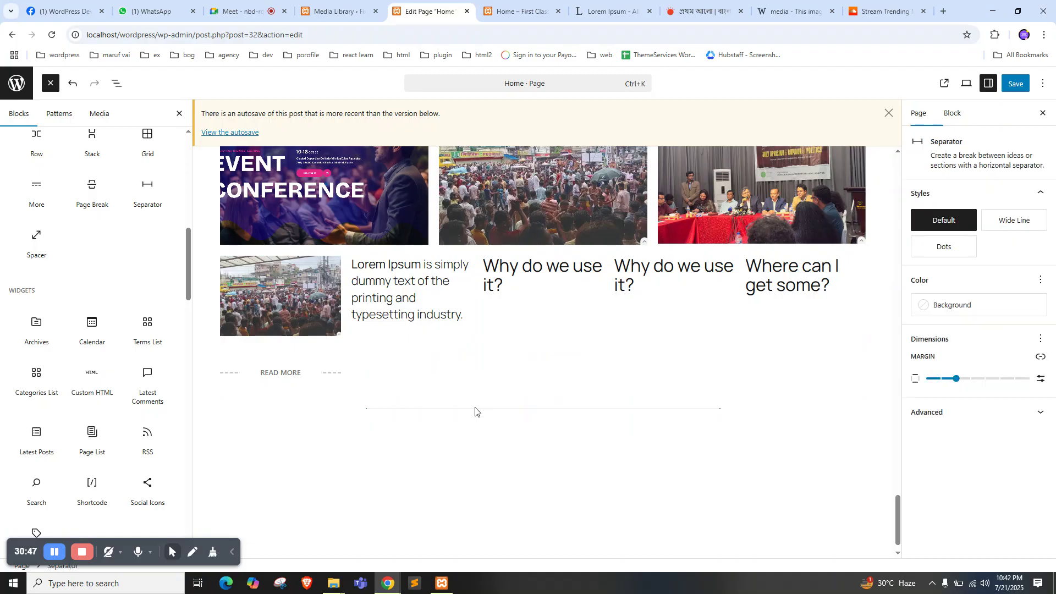
click(398, 413)
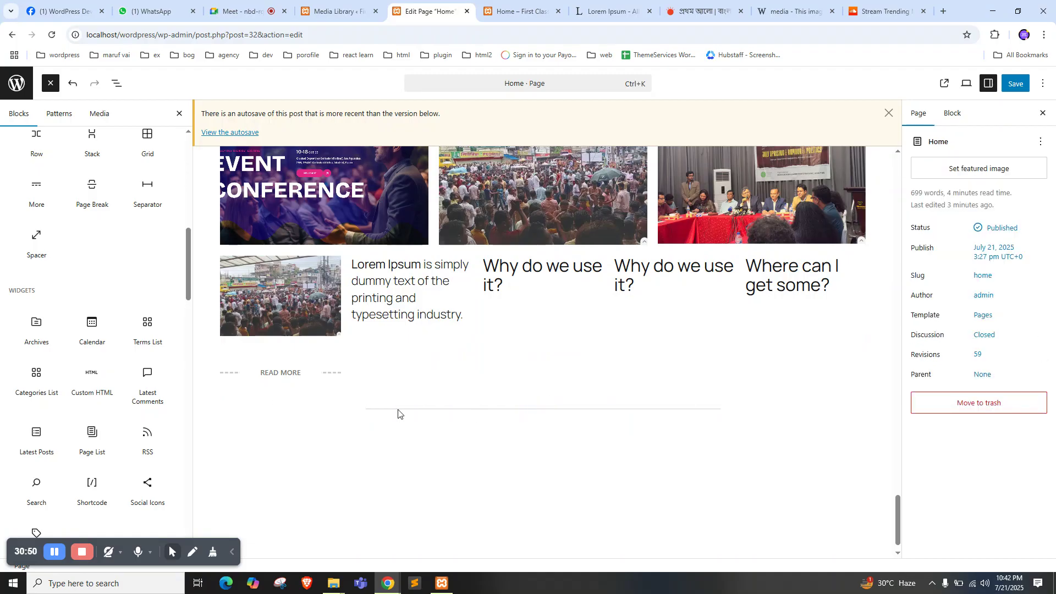
click(443, 410)
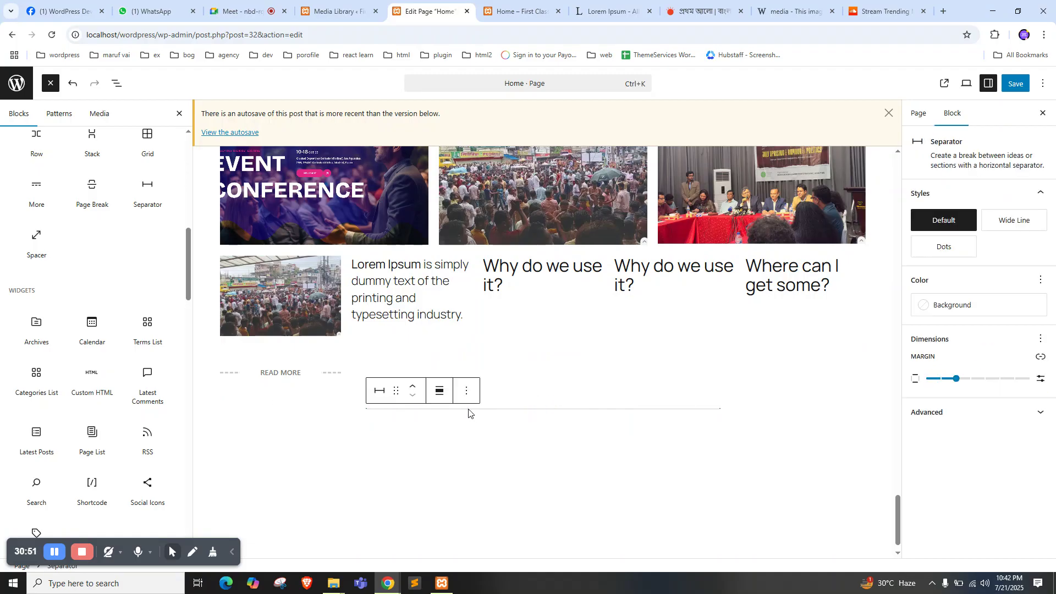
click(121, 83)
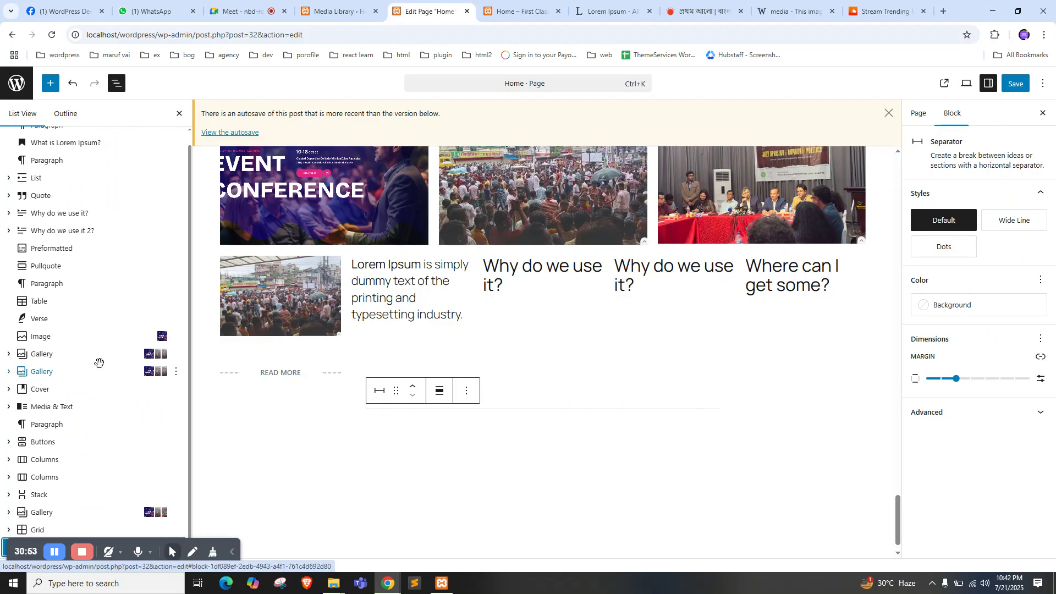
drag(8, 550, 439, 585)
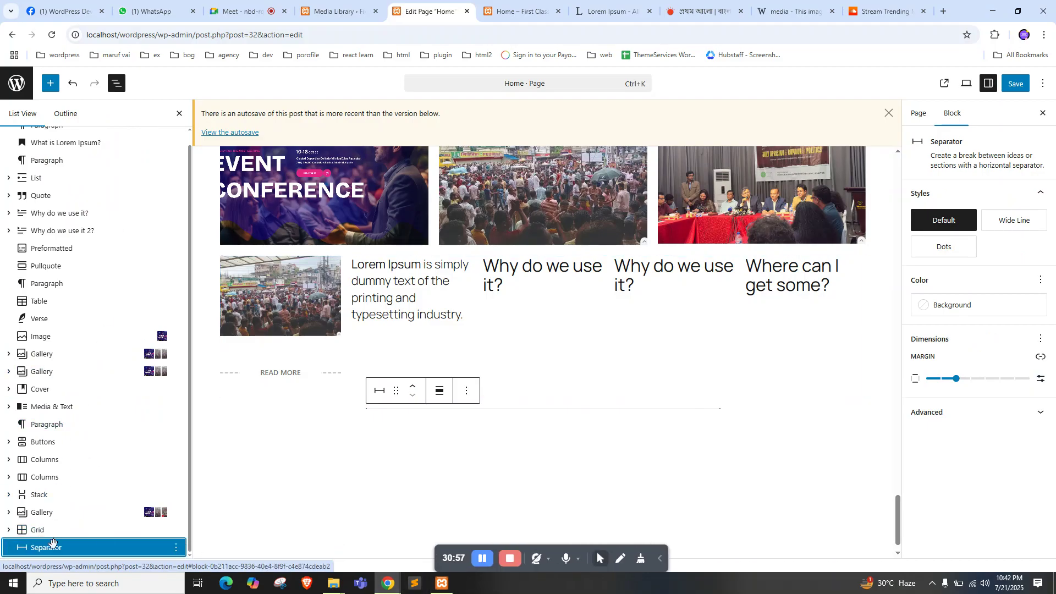
click(465, 390)
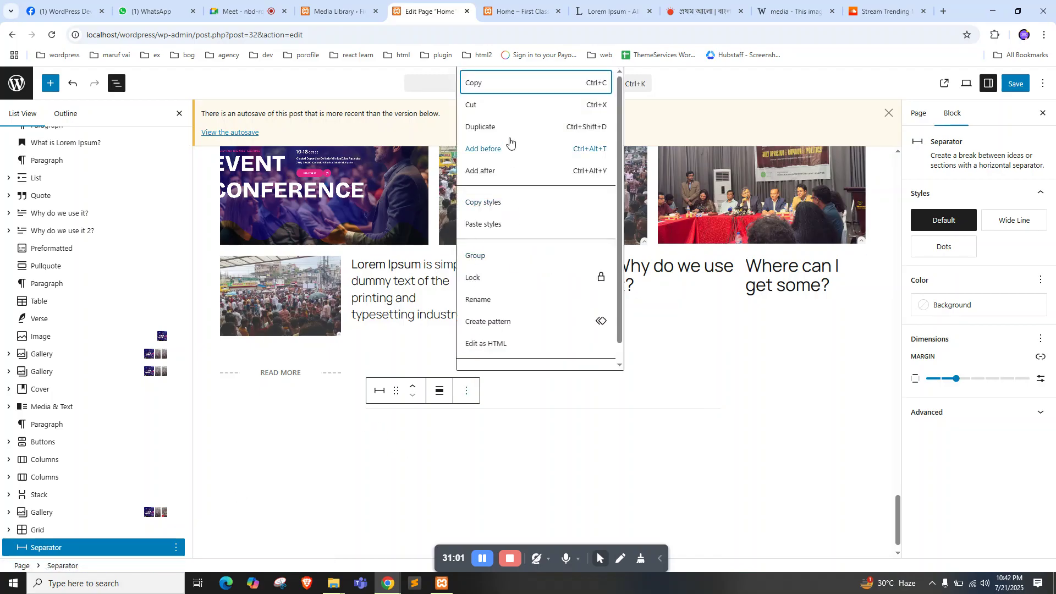
scroll(508, 108, down, 1)
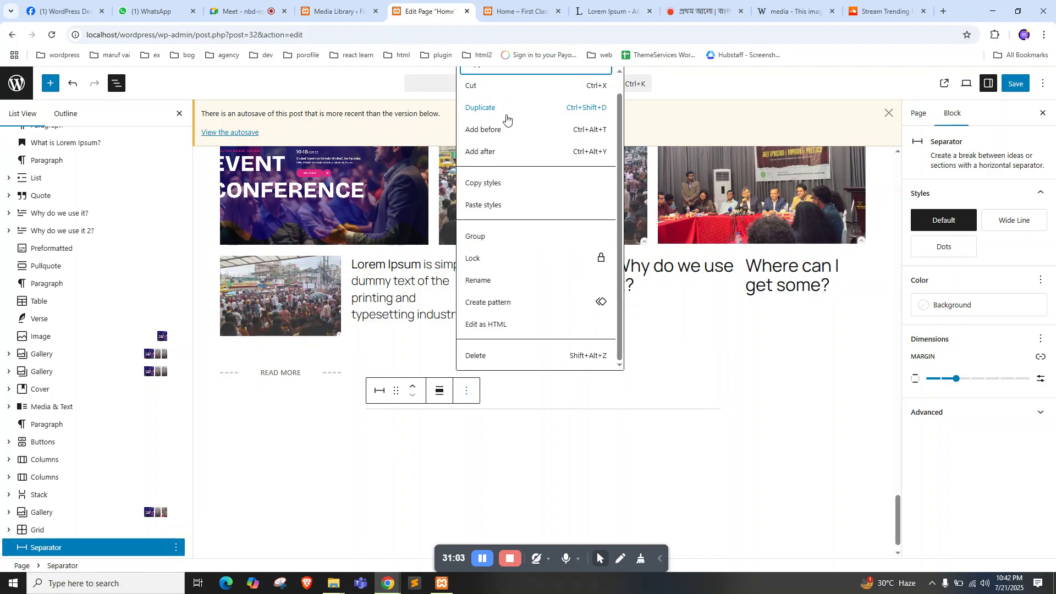
scroll(495, 182, up, 1)
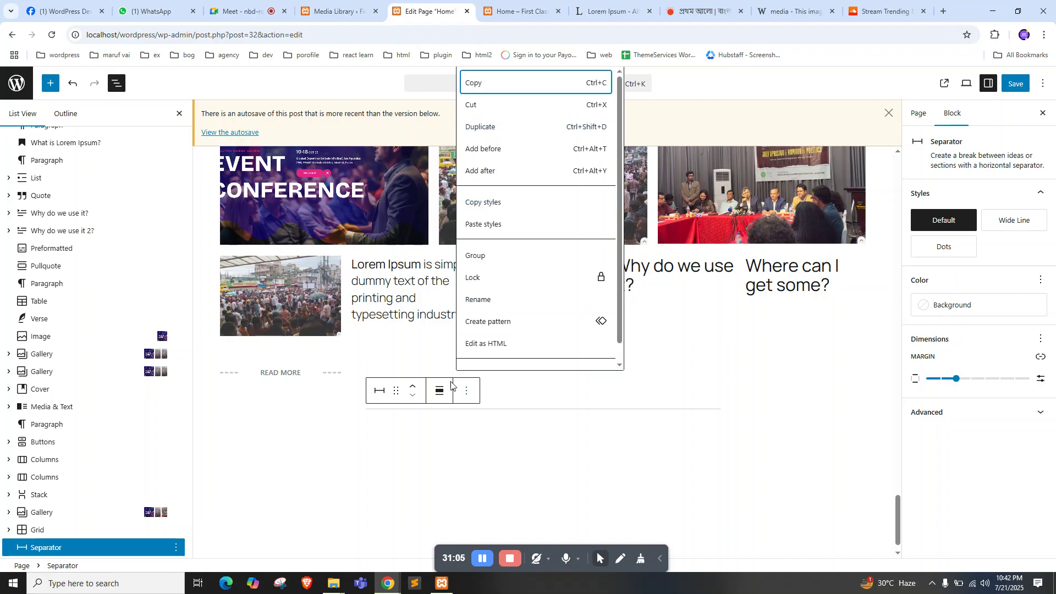
click(413, 386)
click(414, 388)
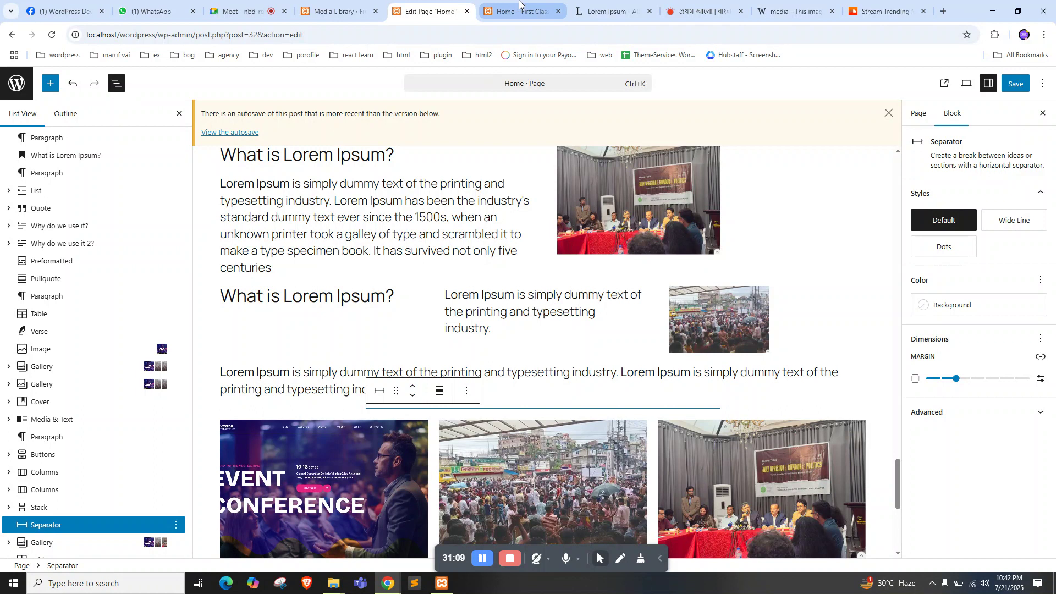
Compare the published Home page's Stack paragraph and image row with the separator's position in the page editor
click(519, 11)
scroll(442, 291, up, 3)
scroll(441, 291, down, 1)
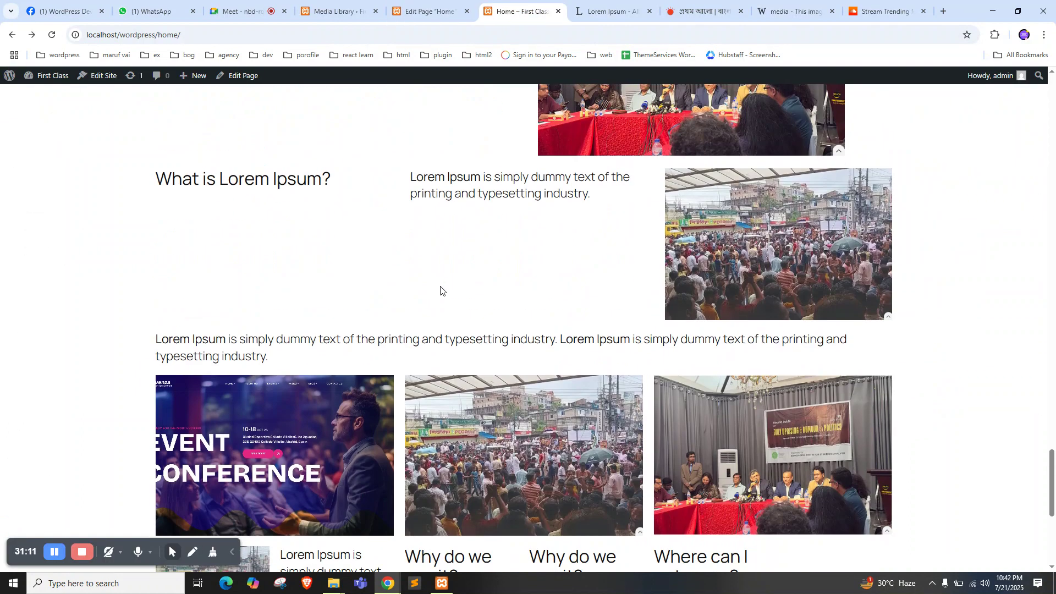
key(ctrl+shift+Tab)
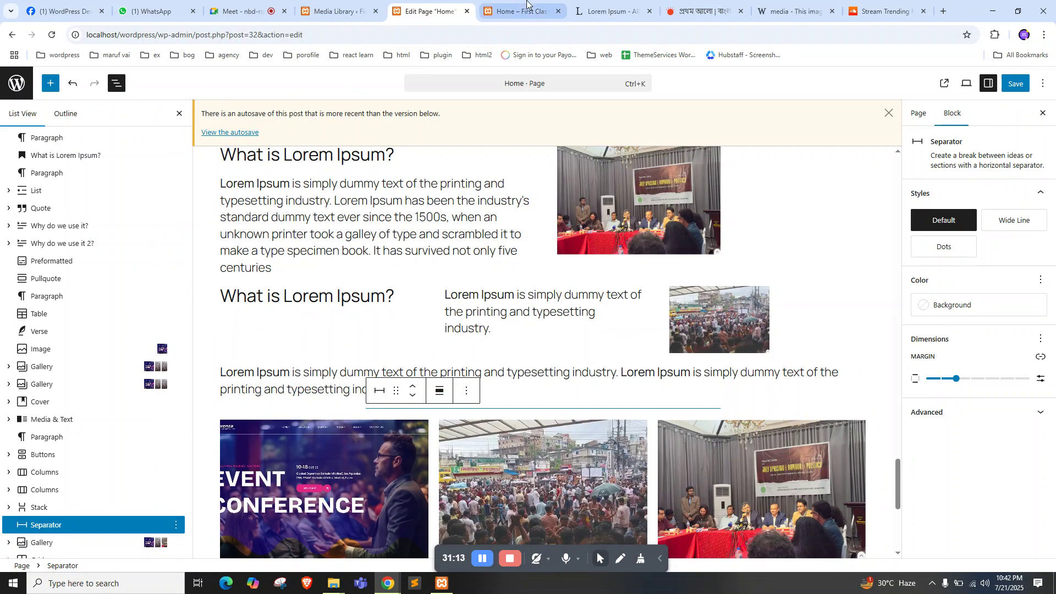
key(ctrl+Tab)
click(413, 8)
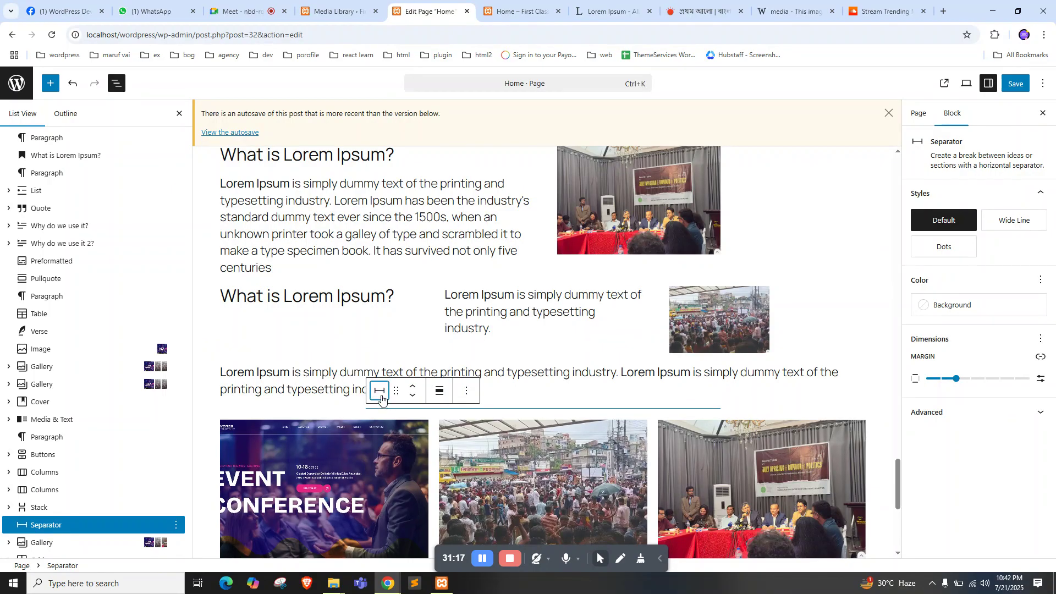
Increase the margin of the separator between the Stack and Gallery to the fourth size step, save, and check the published Home page
click(380, 391)
click(844, 392)
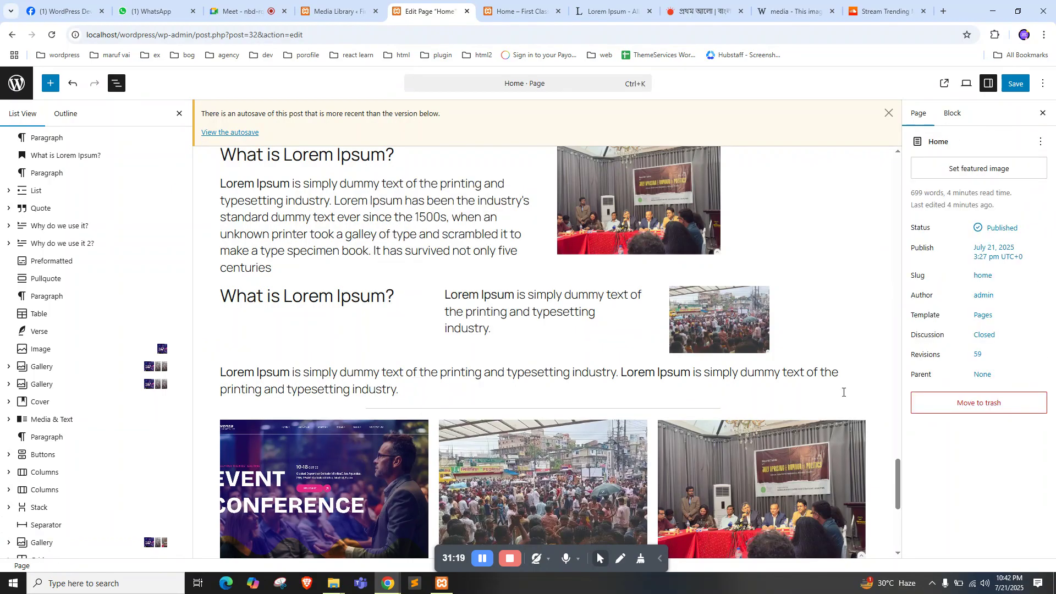
click(407, 409)
scroll(63, 536, down, 1)
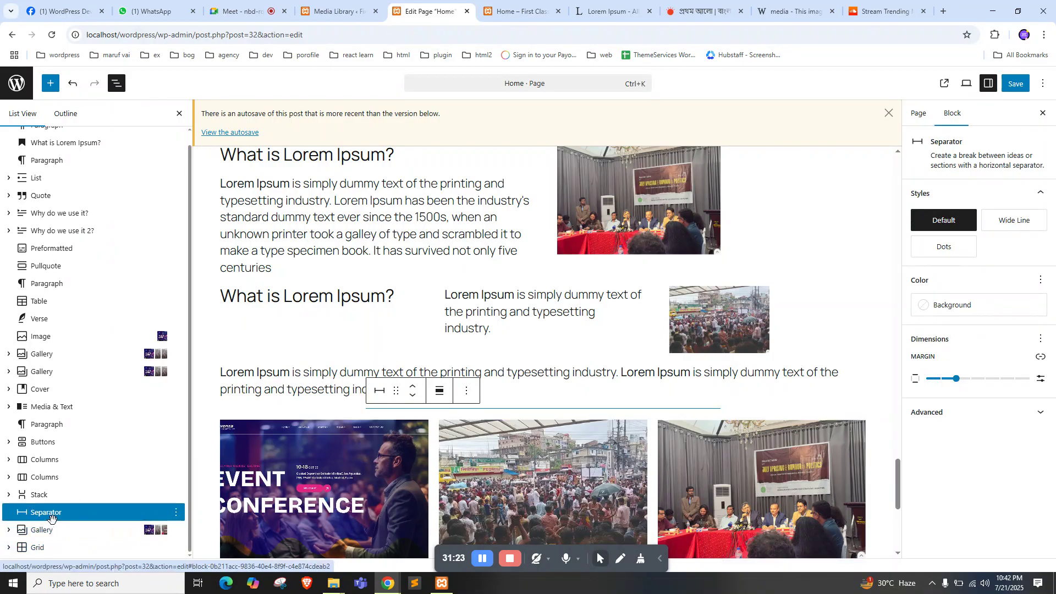
drag(953, 383, 991, 379)
key(ctrl+s)
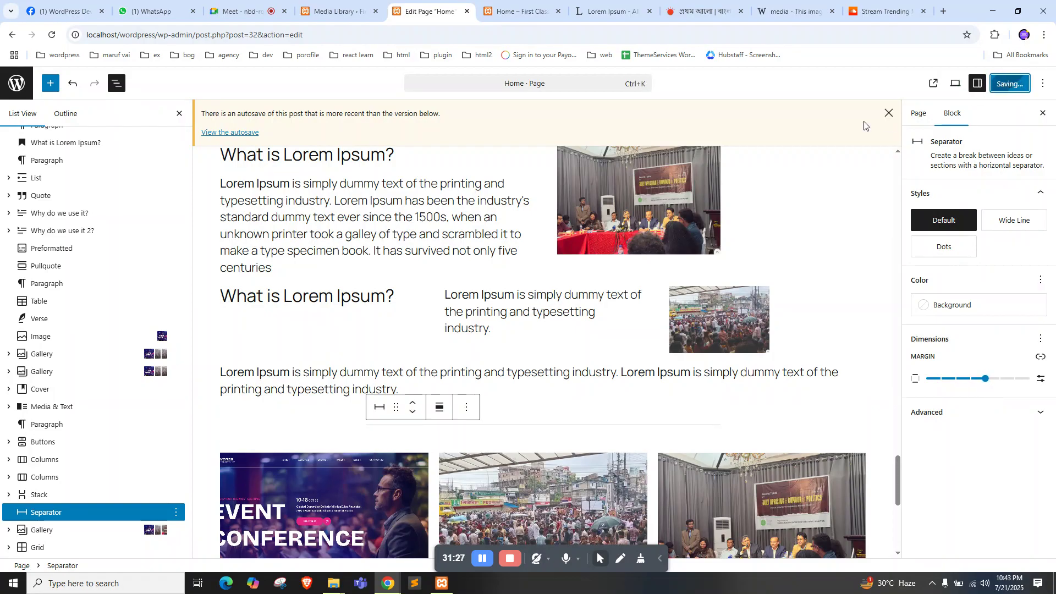
click(507, 3)
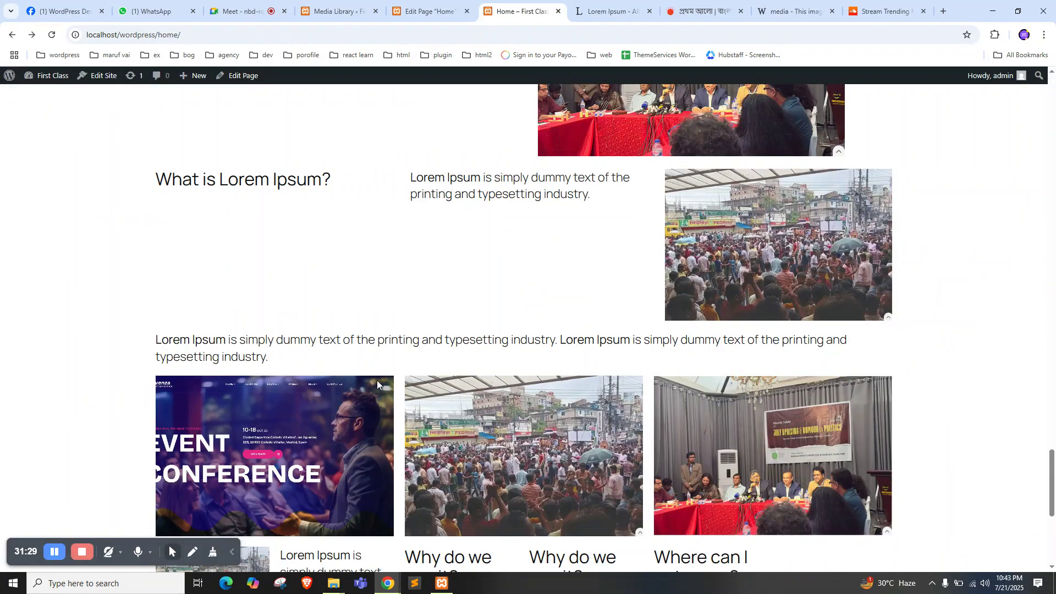
right_click(3, 200)
click(40, 238)
scroll(430, 302, down, 2)
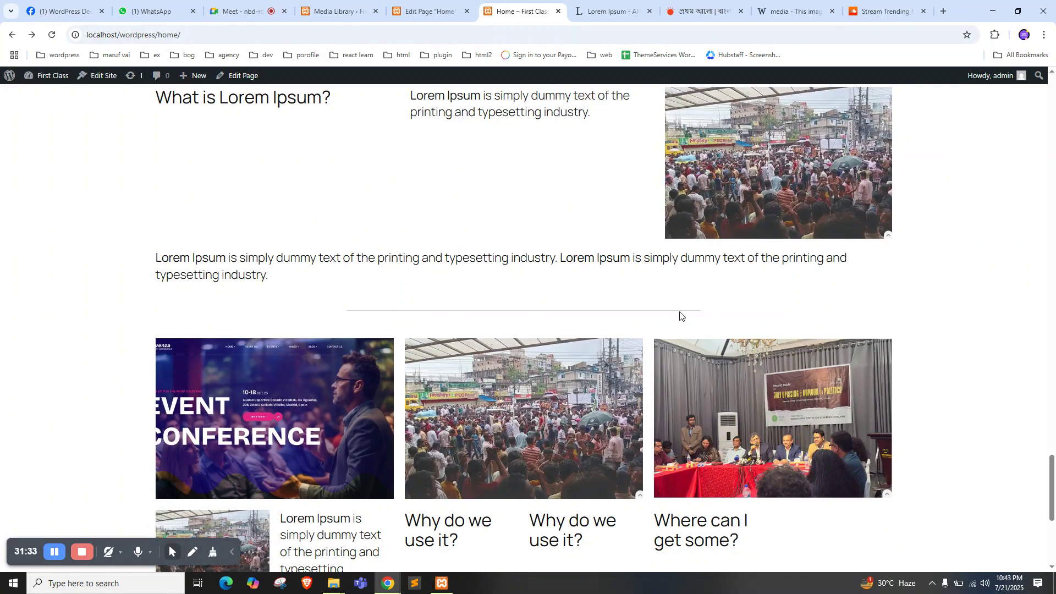
Set the separator's style to Wide Line, save the page, and check the line on the reloaded Home page
click(461, 7)
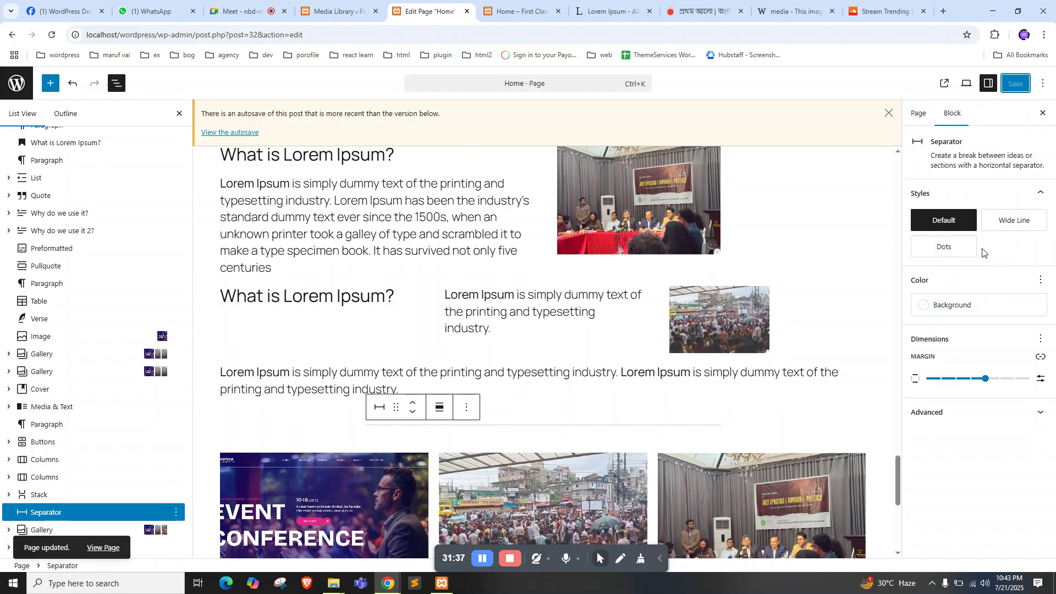
click(1007, 228)
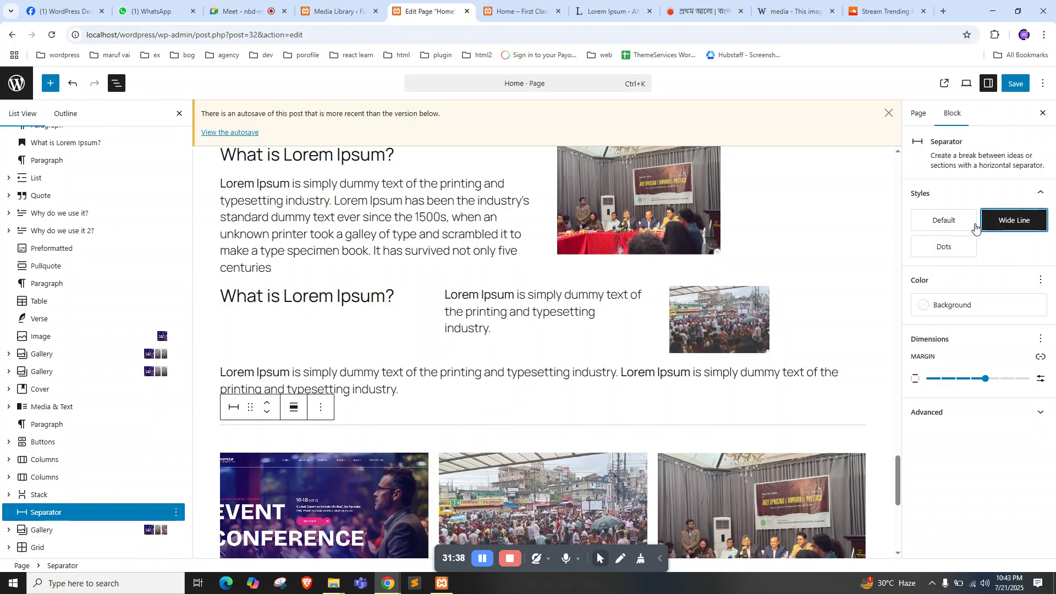
click(1016, 83)
click(502, 21)
right_click(2, 194)
click(23, 234)
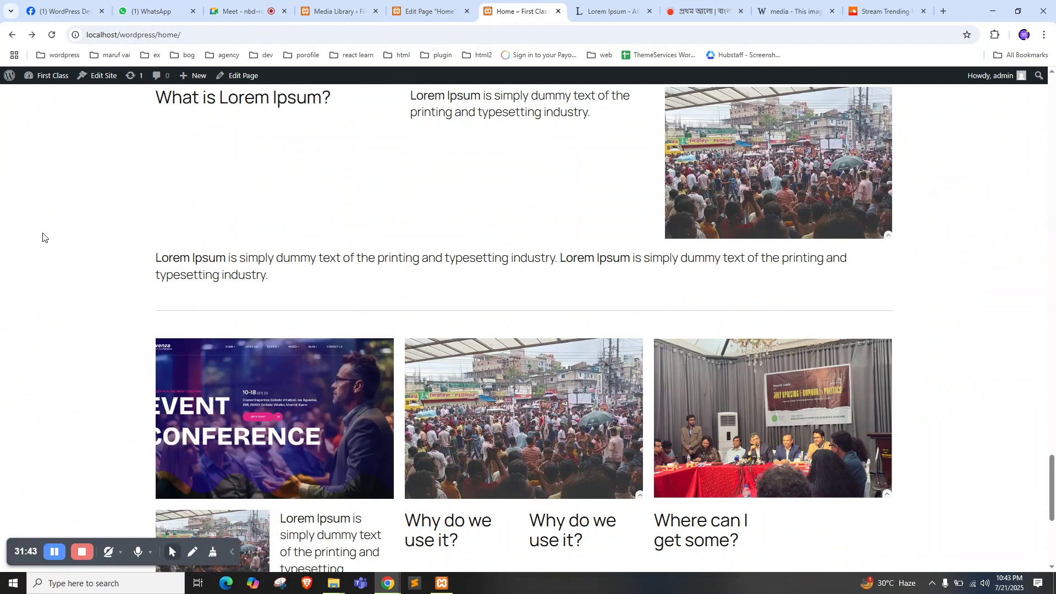
scroll(529, 255, down, 2)
scroll(509, 262, up, 3)
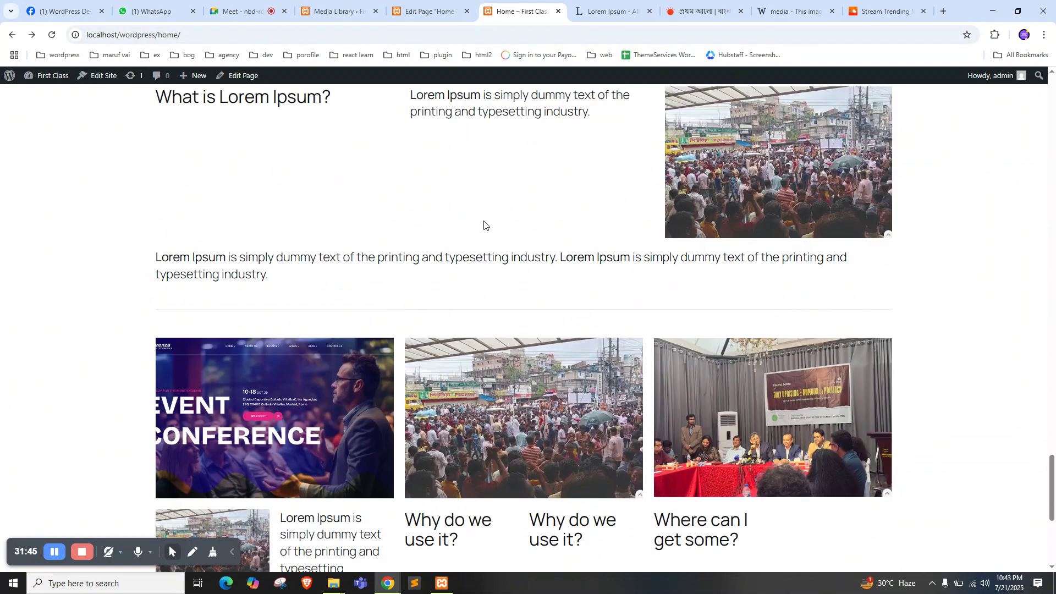
scroll(467, 382, down, 2)
Set the separator's style to Dots, save the page, and reload the published Home page
click(429, 11)
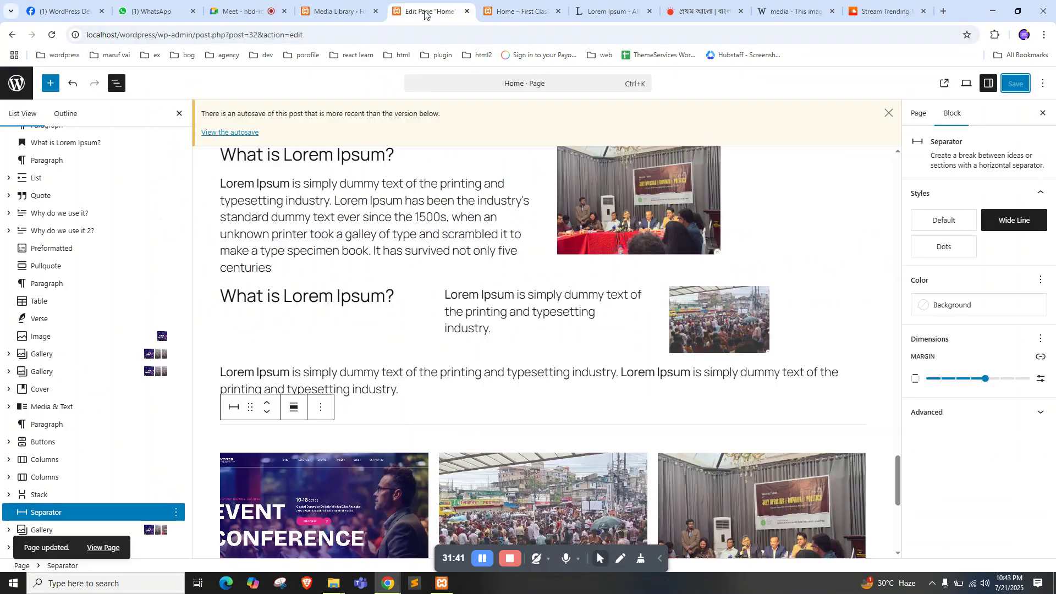
click(944, 246)
click(1008, 83)
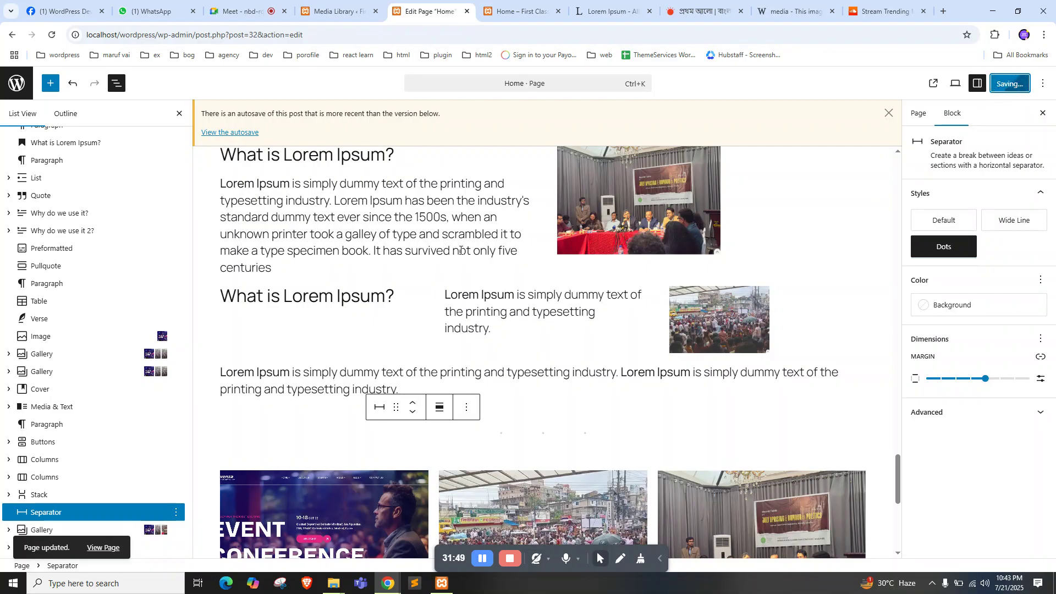
click(517, 11)
key(F5)
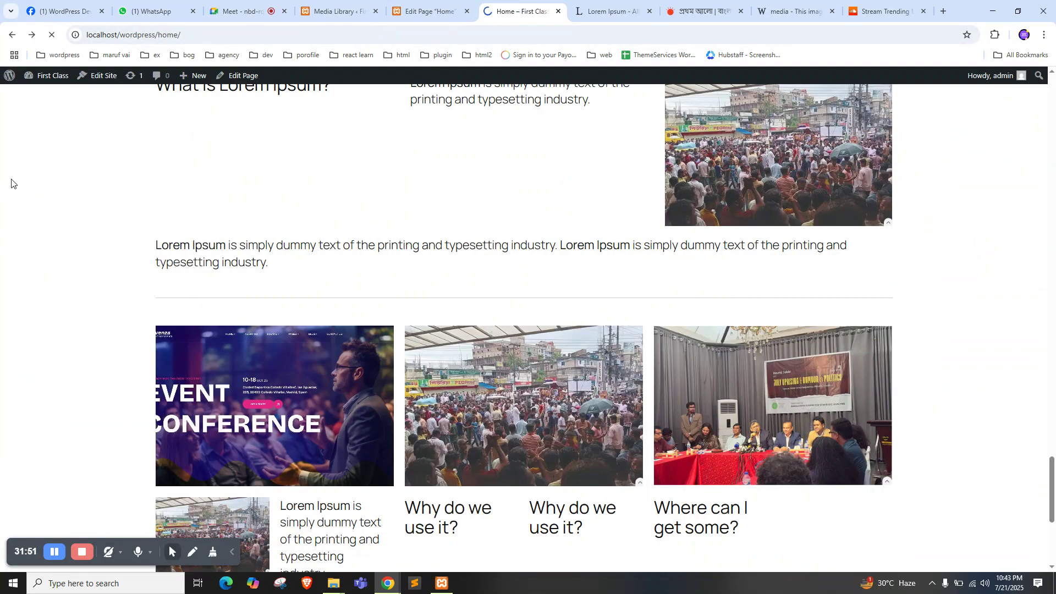
Set the separator's background color to the purple theme color, save the page, and reload the published Home page
click(434, 12)
click(924, 319)
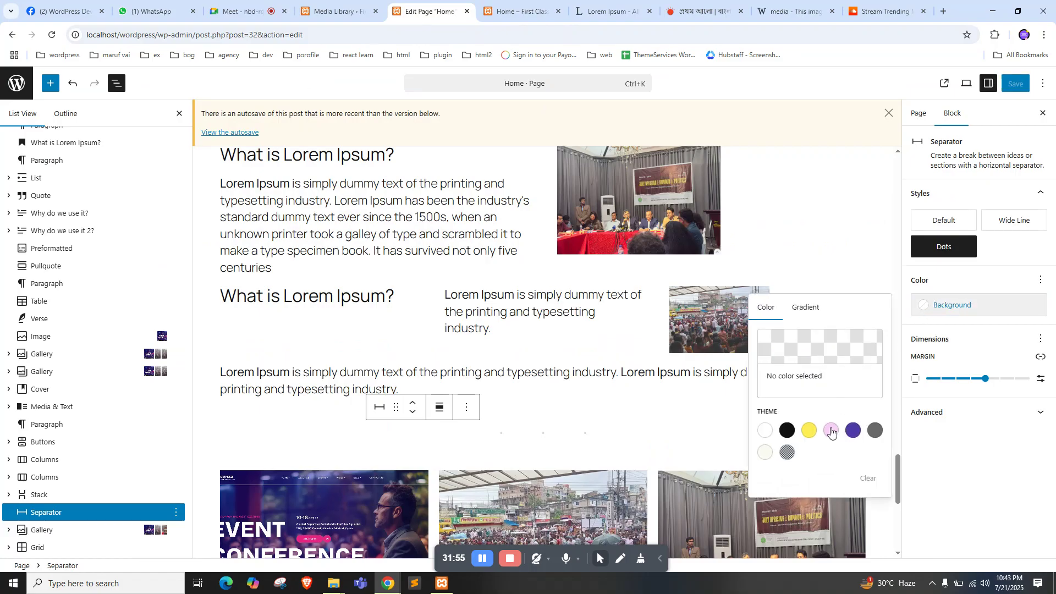
click(853, 430)
key(Escape)
key(ctrl+s)
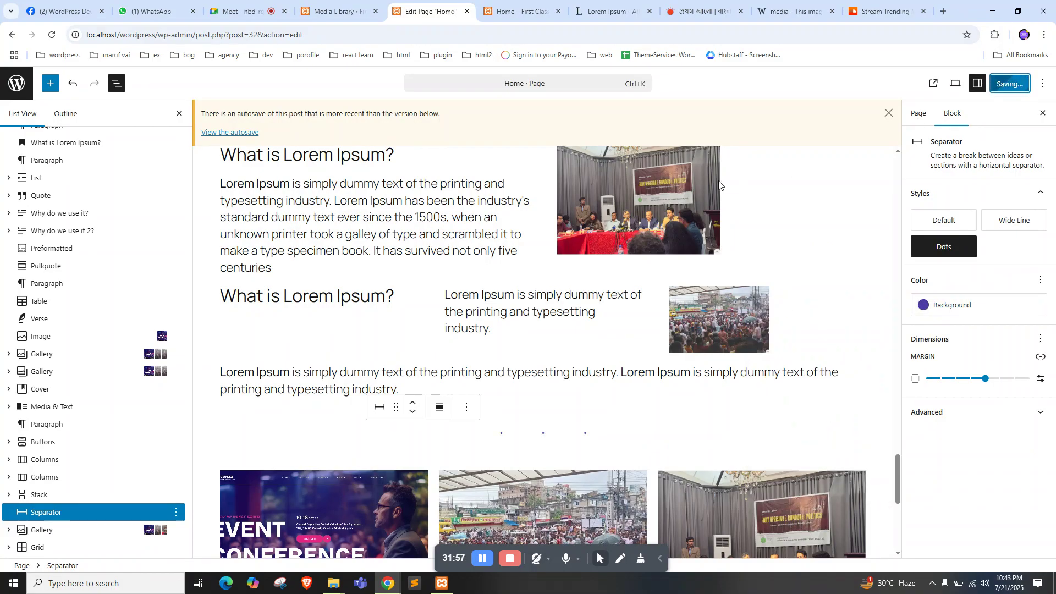
click(519, 11)
right_click(5, 155)
click(48, 197)
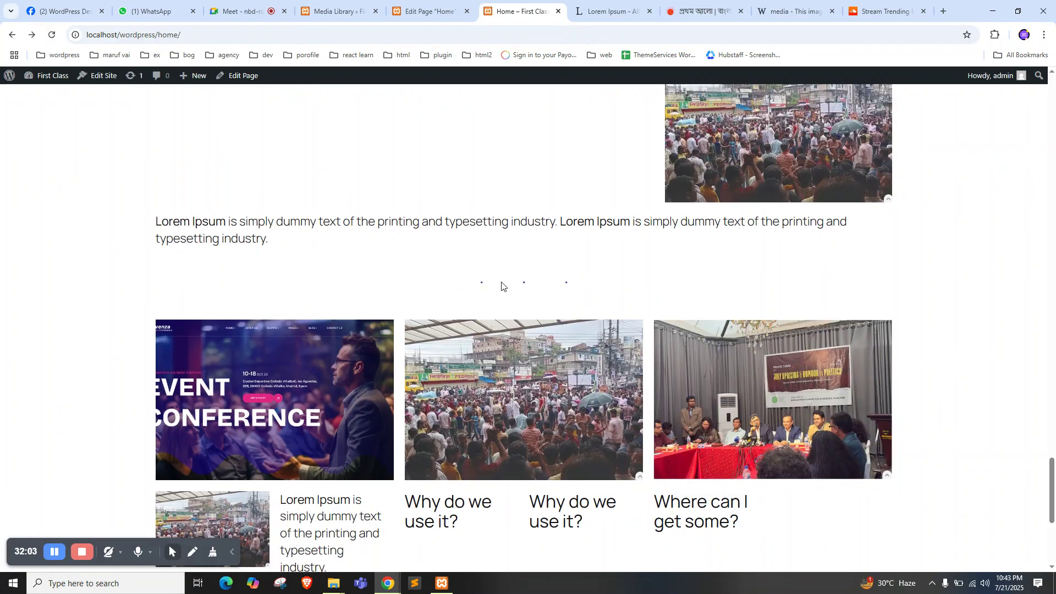
Switch the purple separator to the Wide Line style, save the page, and reload the published Home page
click(429, 11)
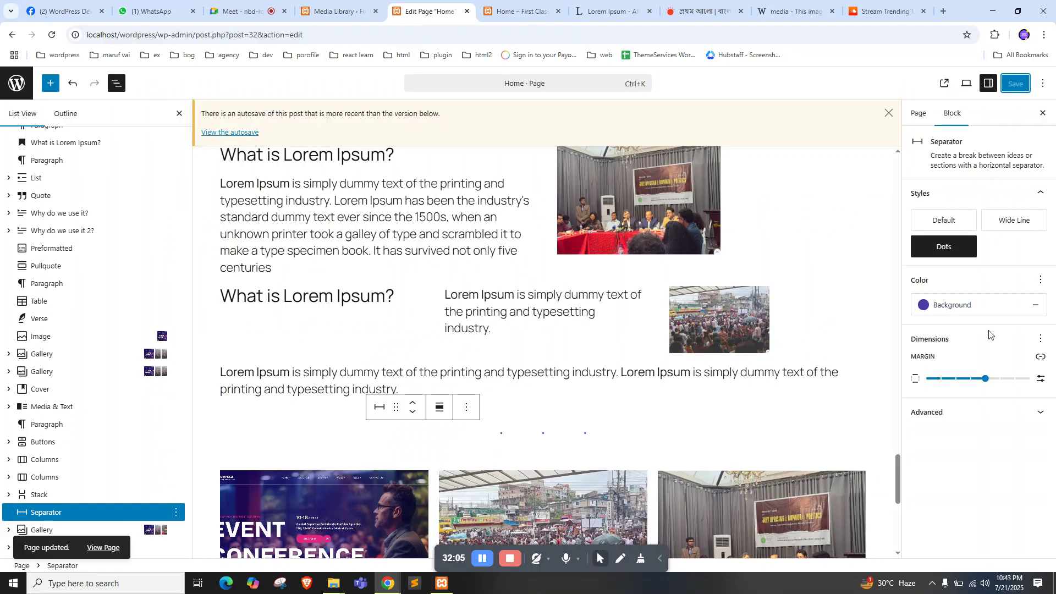
click(954, 221)
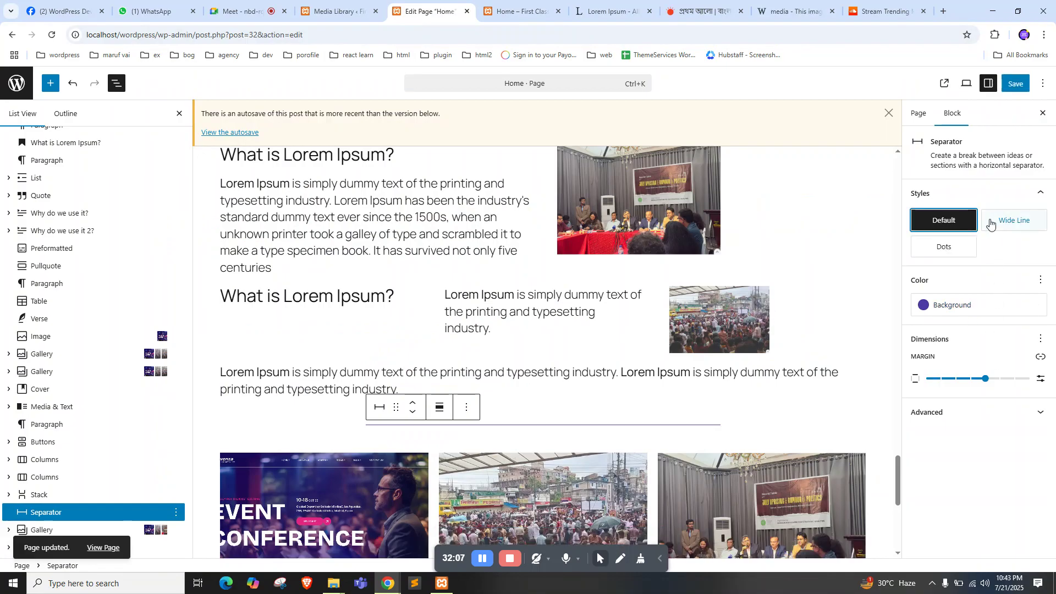
click(1014, 221)
click(1015, 84)
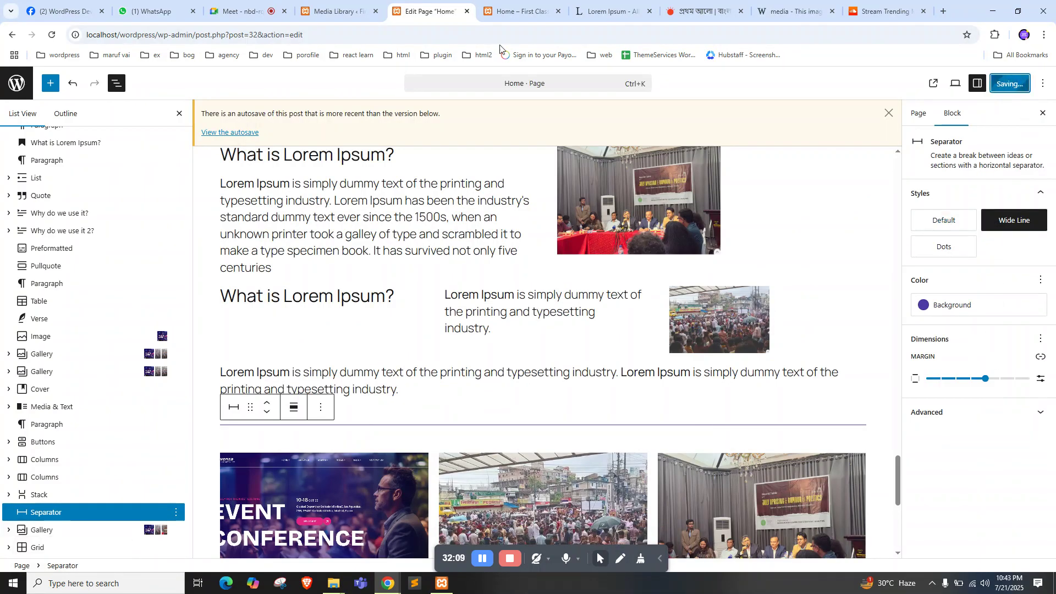
click(519, 11)
right_click(1, 196)
click(46, 245)
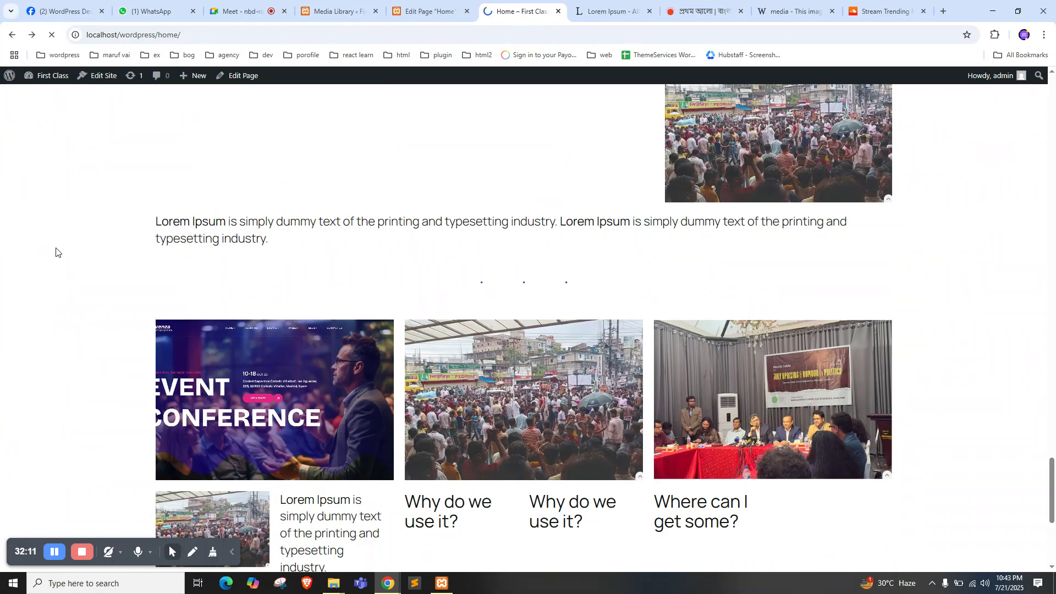
Insert a Separator block from the Design blocks below the Read More block at the end of the page
click(426, 11)
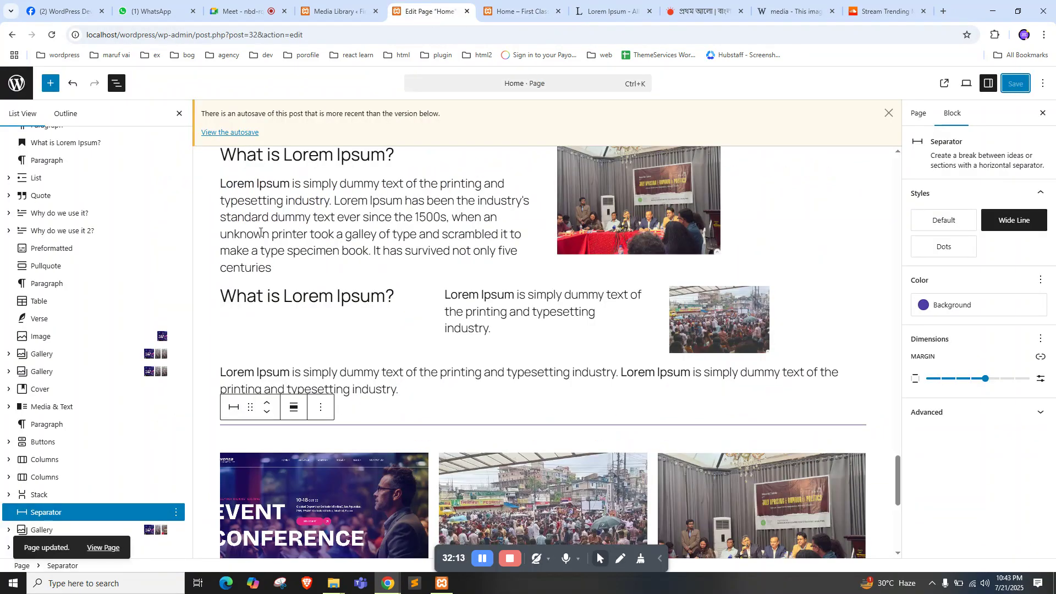
click(47, 84)
scroll(70, 308, down, 10)
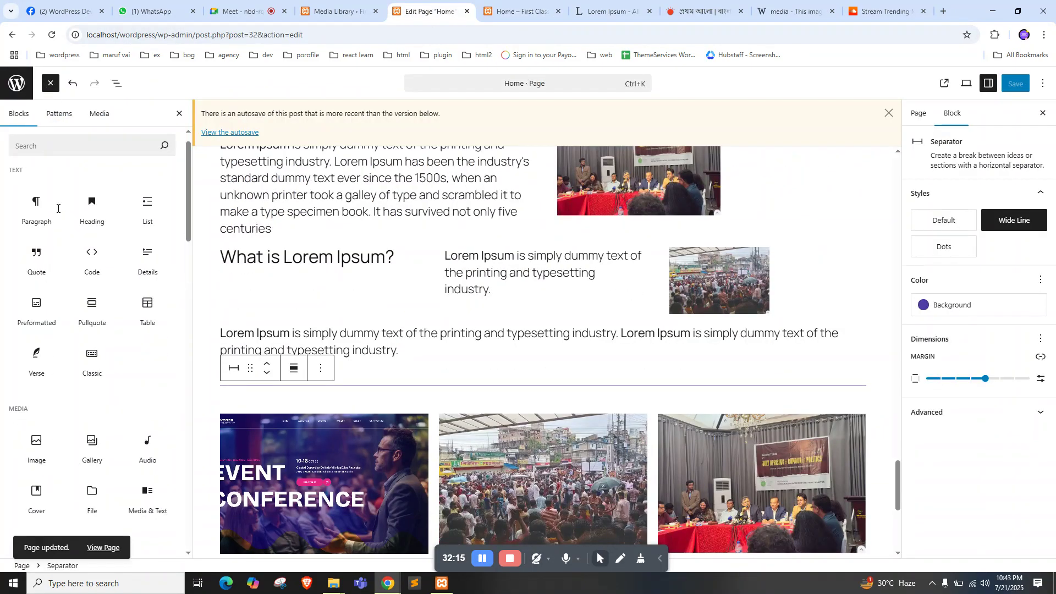
scroll(70, 308, up, 10)
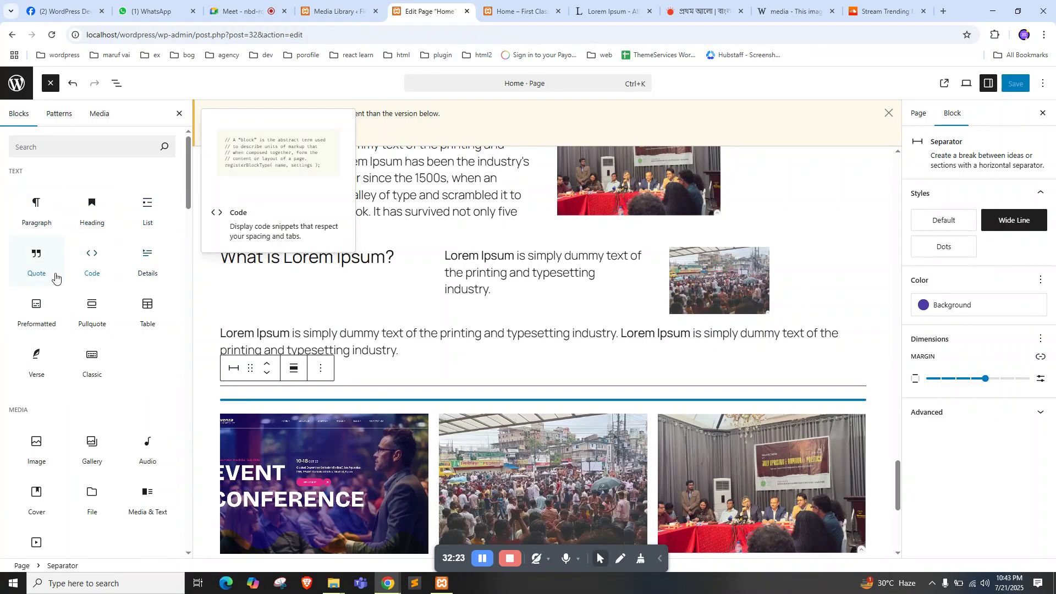
scroll(55, 286, down, 6)
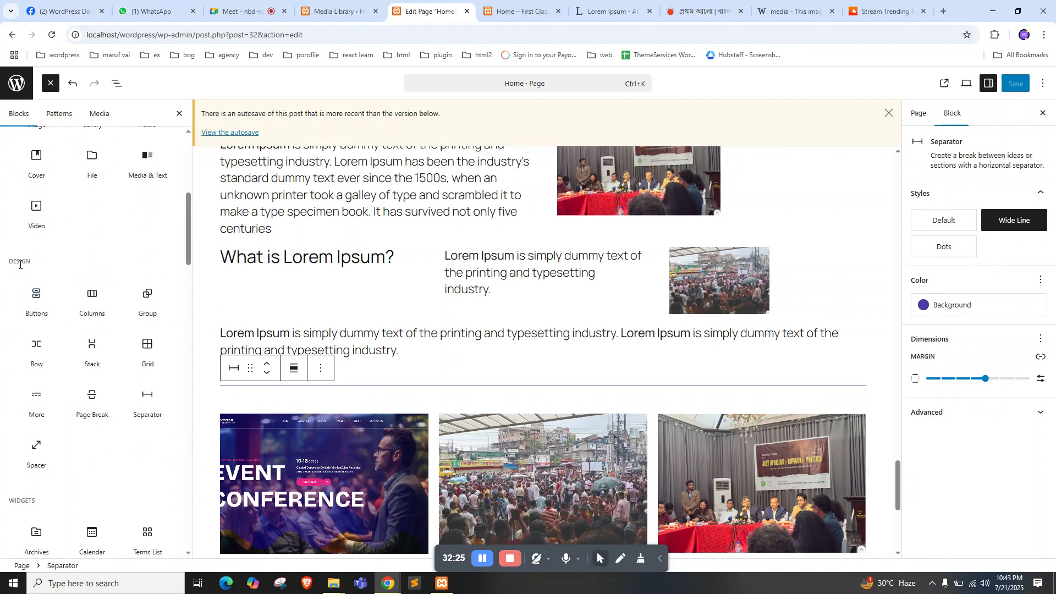
scroll(22, 270, down, 2)
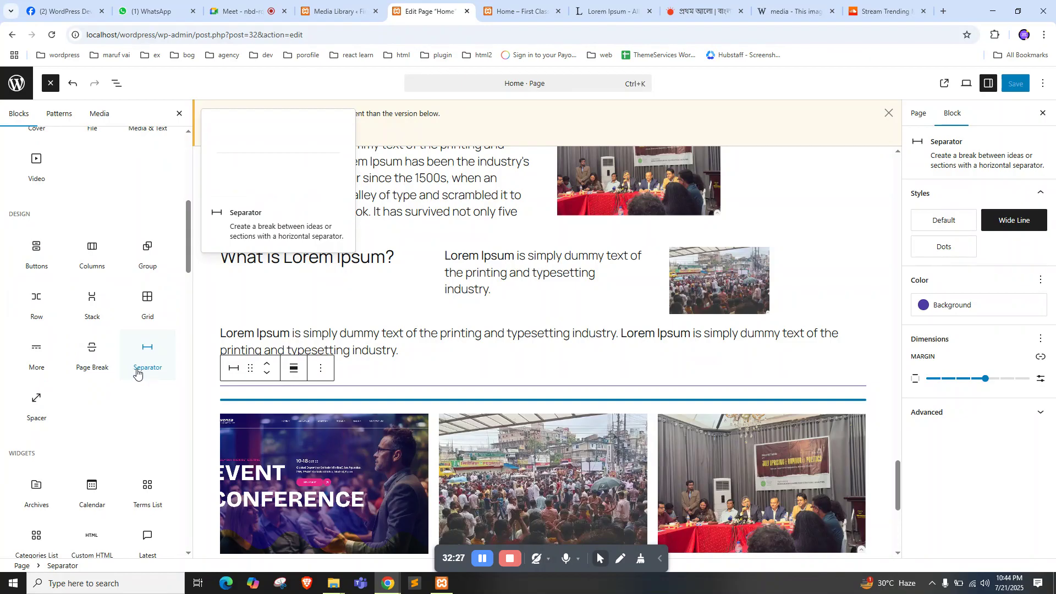
scroll(432, 363, down, 1)
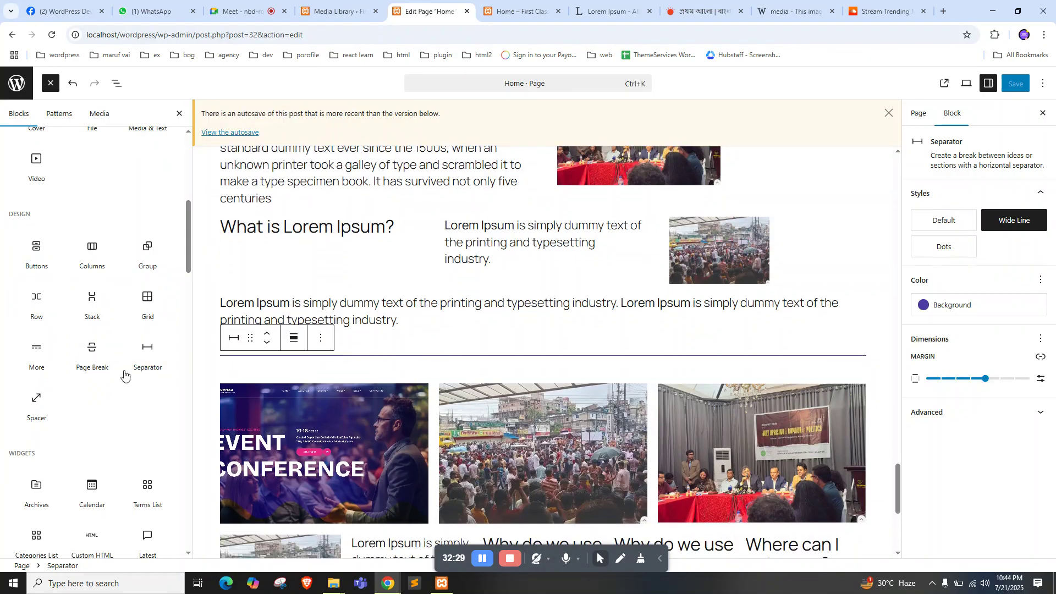
scroll(417, 336, down, 5)
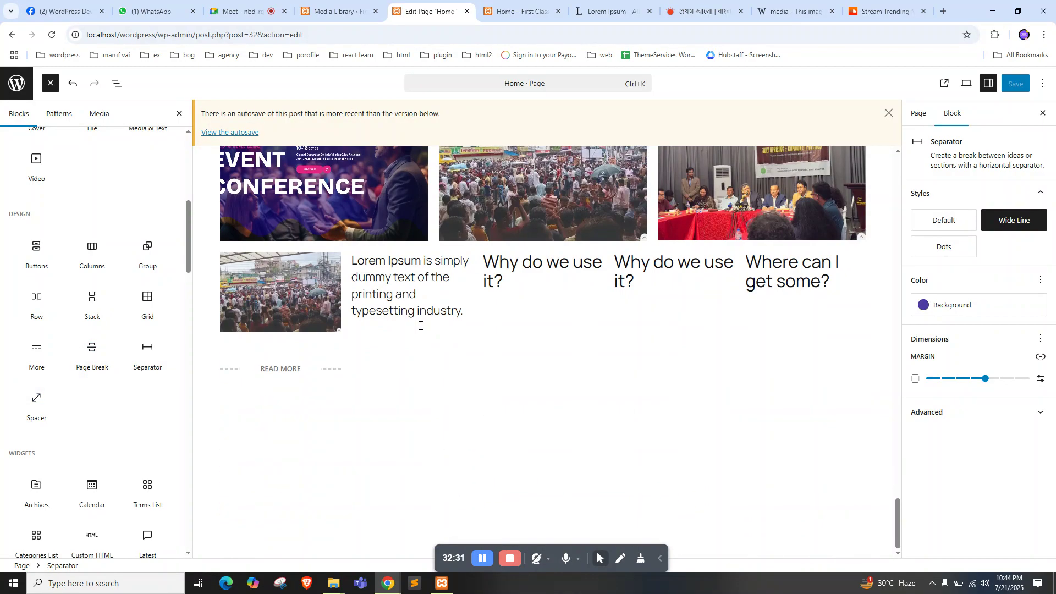
click(478, 406)
click(147, 353)
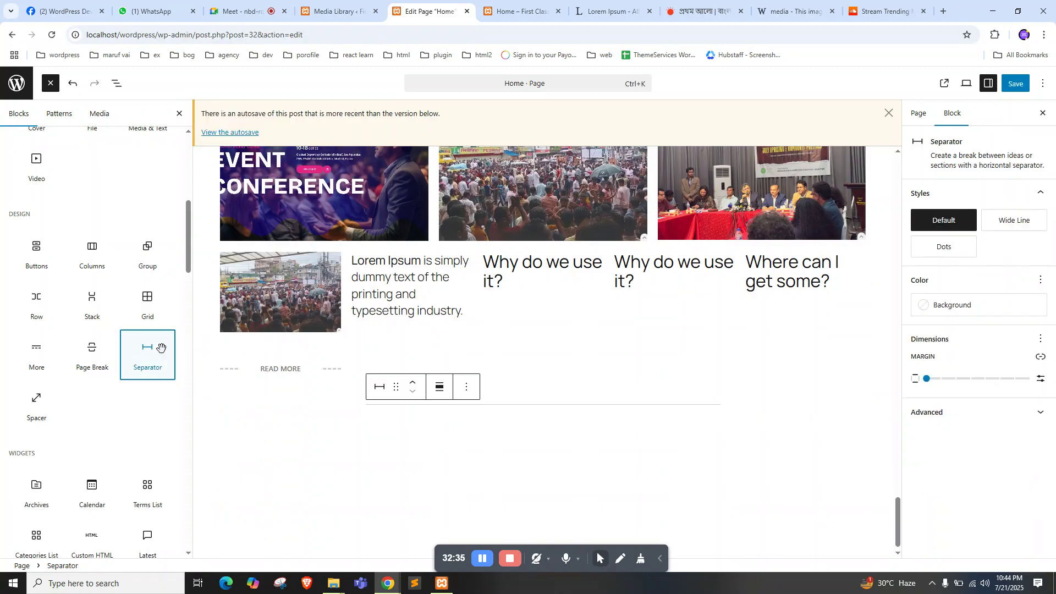
Insert a Spacer block below the new separator and resize its height to 68 px
click(535, 407)
click(36, 404)
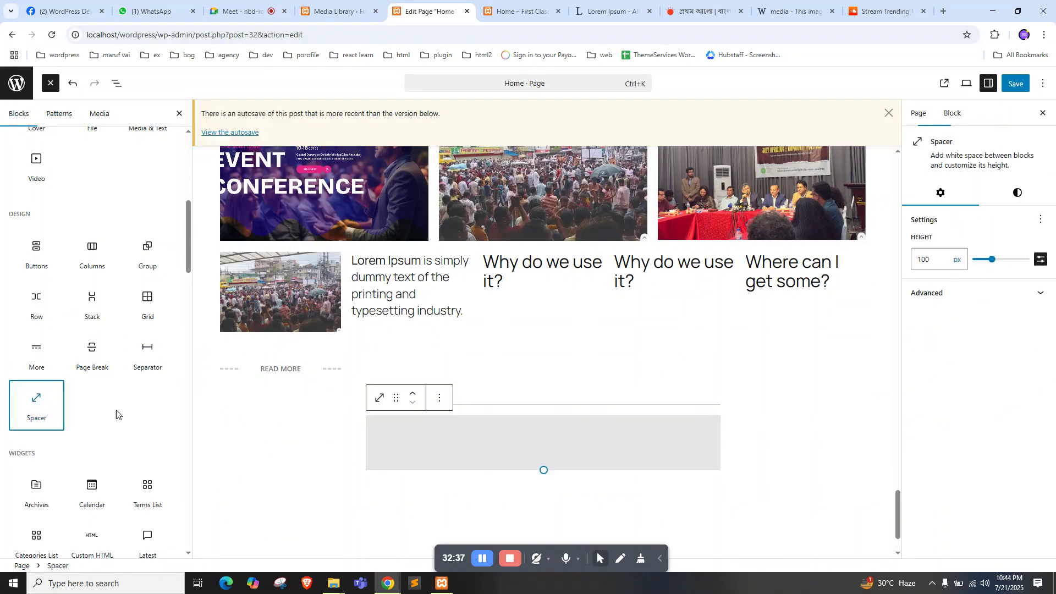
drag(540, 469, 542, 434)
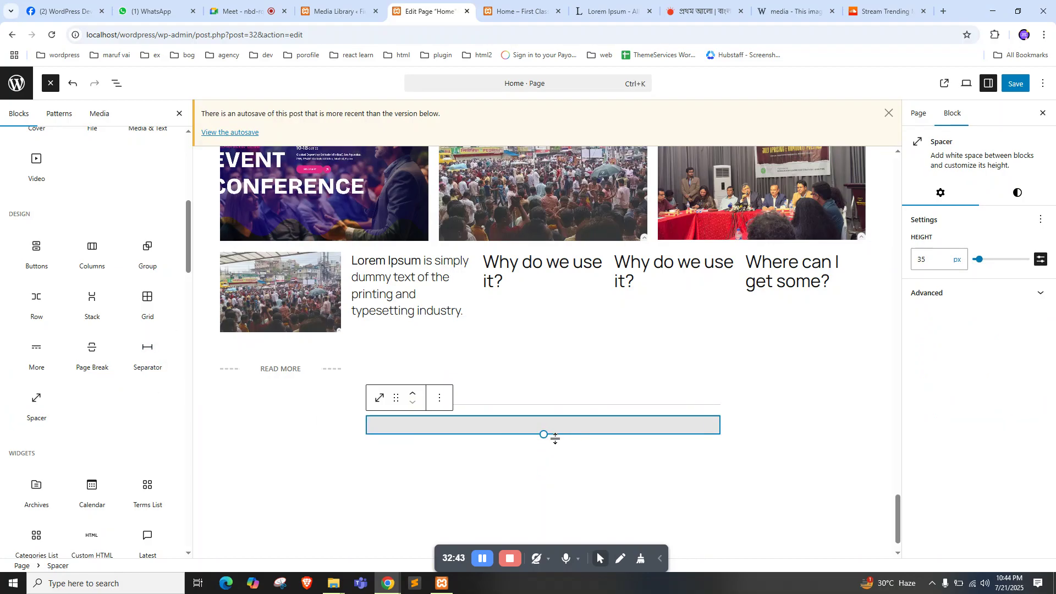
mouse_move(545, 436)
mouse_down()
mouse_move(545, 468)
mouse_move(547, 454)
mouse_up()
View the current published Home page and save the edited page with its new separator and spacer
click(517, 12)
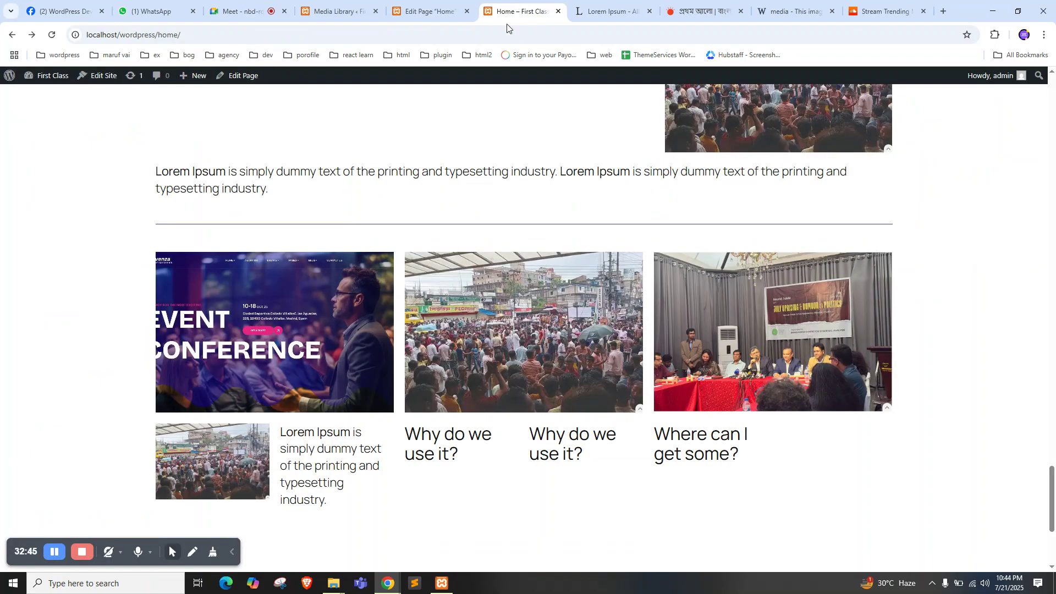
click(338, 11)
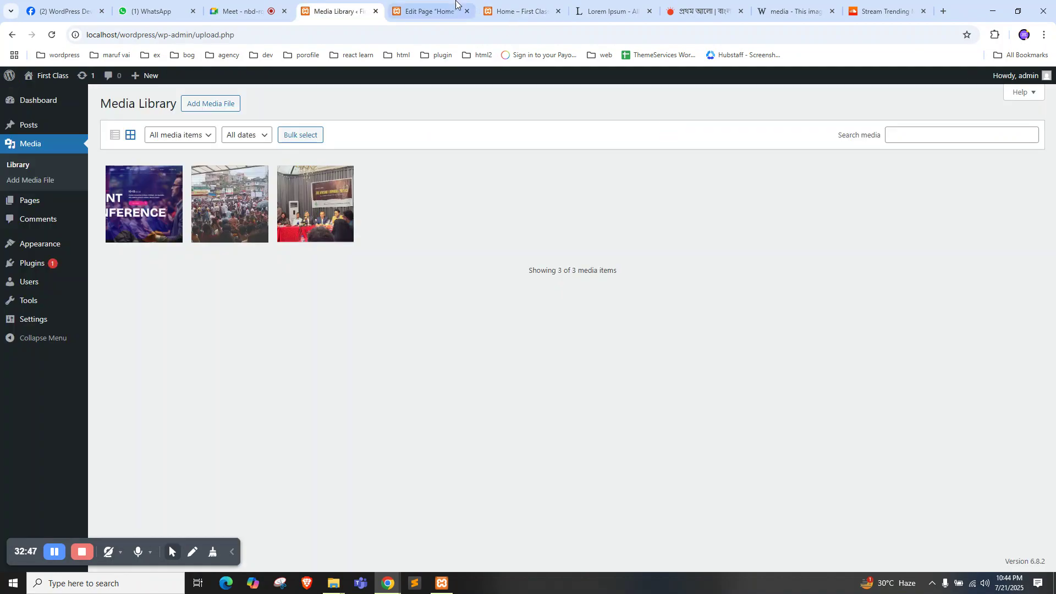
click(460, 8)
click(517, 11)
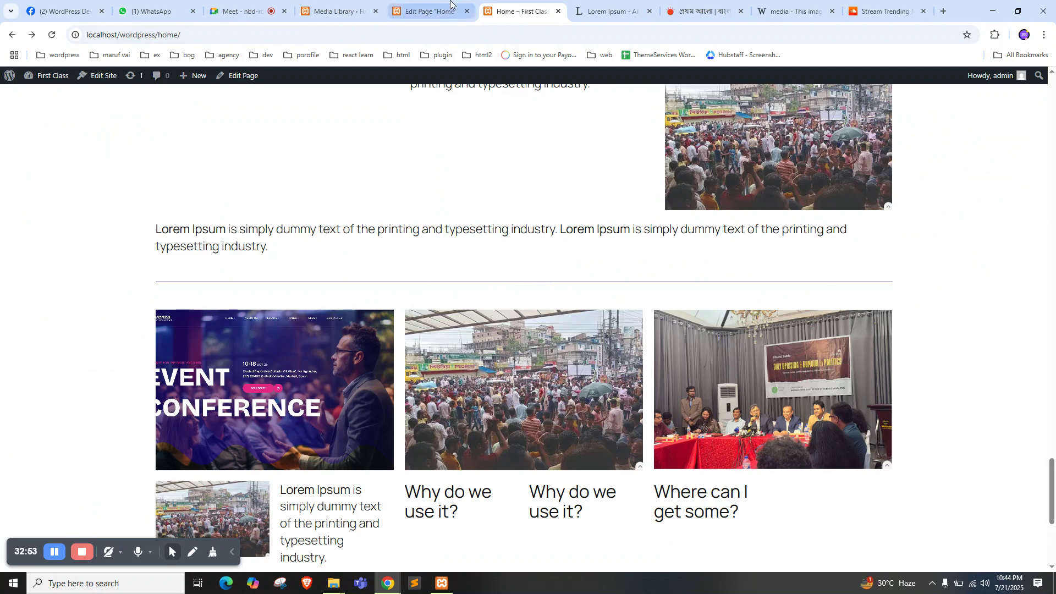
click(426, 11)
click(588, 401)
click(1022, 84)
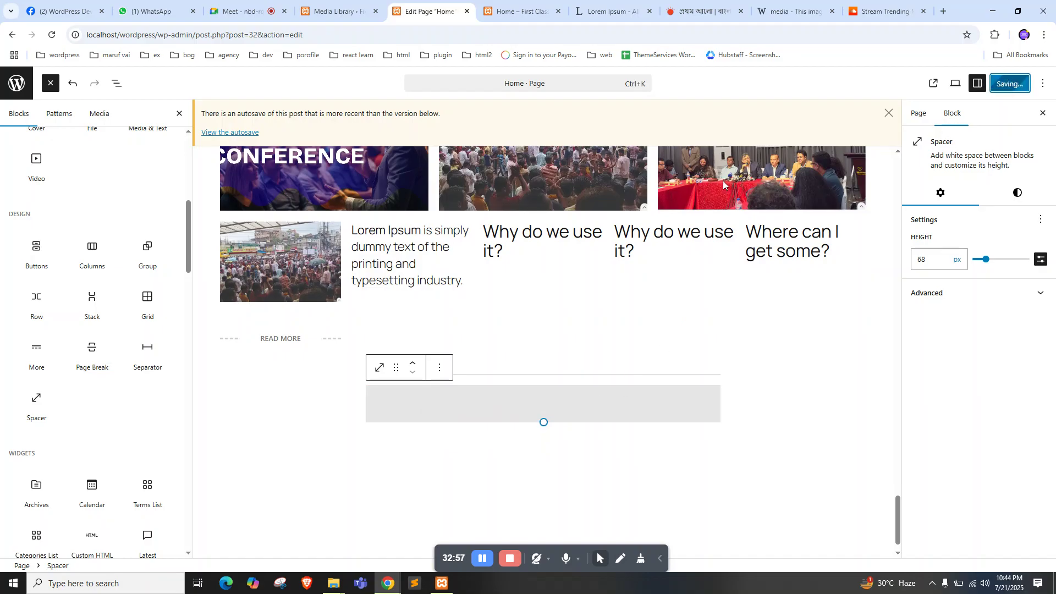
Move the Spacer up between the Gallery and the Grid, and view the matching area on the published Home page
click(413, 366)
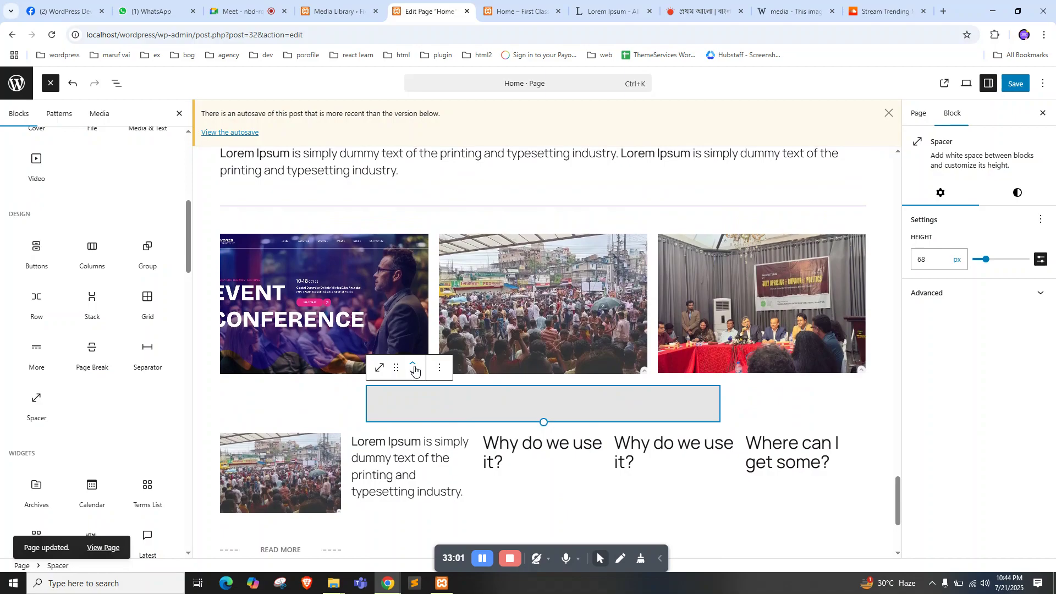
click(496, 11)
scroll(387, 423, down, 2)
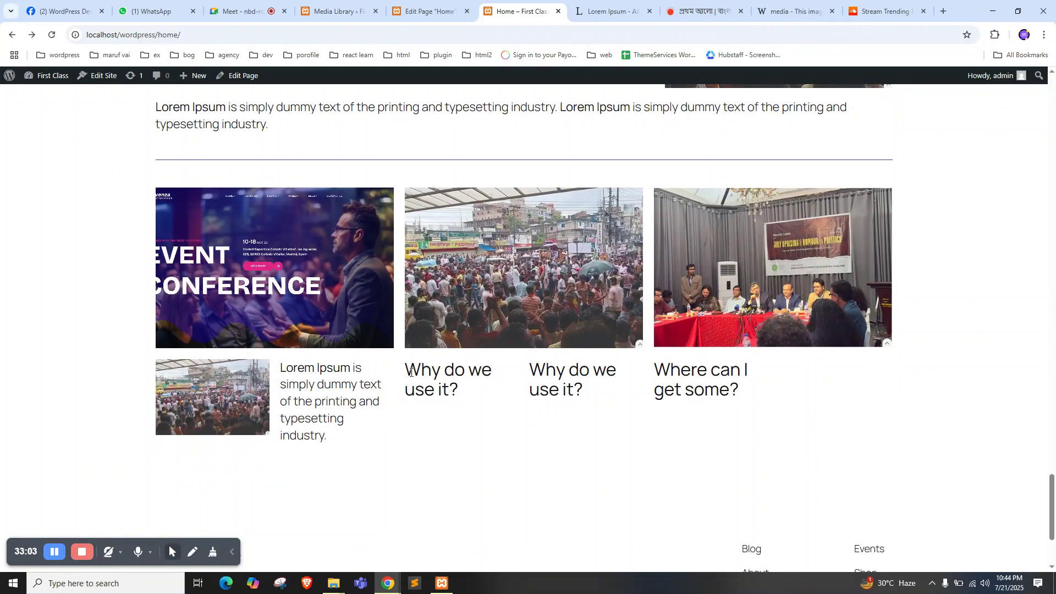
Save the Home page with the Spacer in its new position and reload the published page to check the gap between gallery and grid
click(435, 10)
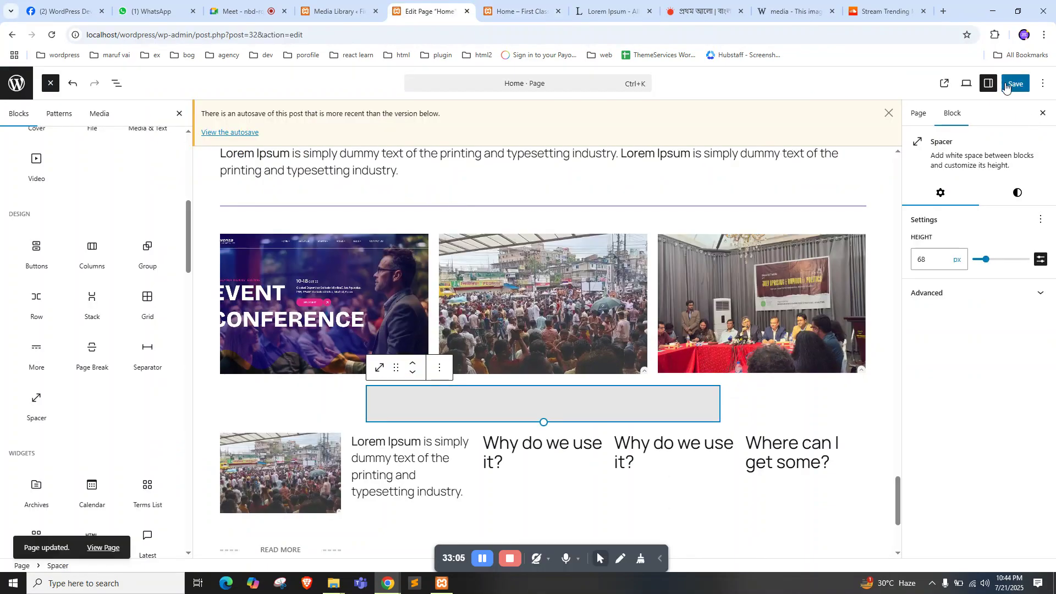
click(1015, 85)
click(517, 11)
right_click(4, 173)
click(58, 216)
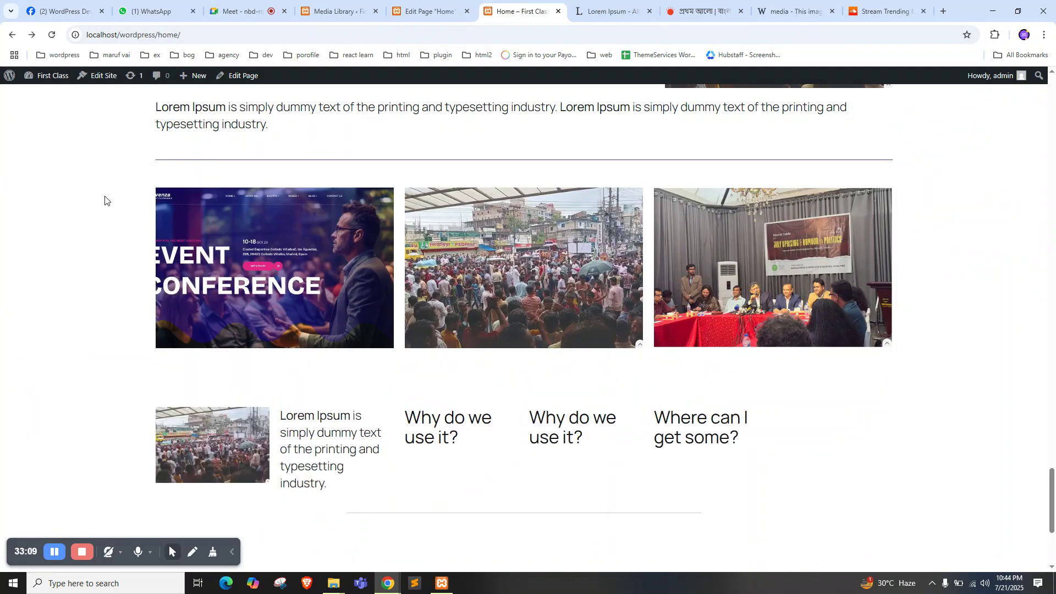
scroll(465, 297, up, 3)
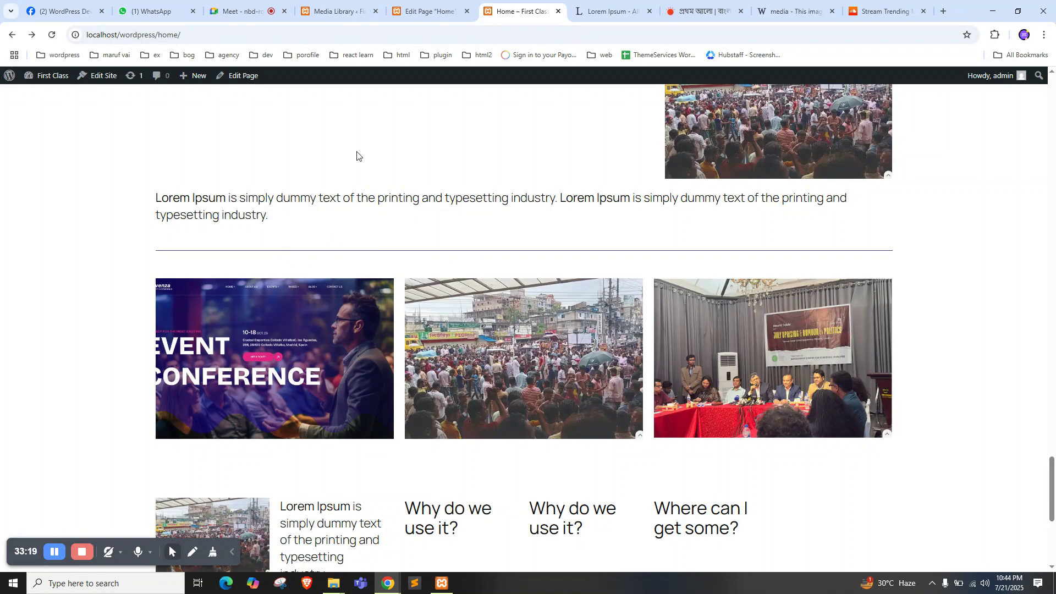
scroll(370, 363, down, 2)
Review the Text, Media, Design and Widgets categories of the block library in the Home page editor
key(ctrl+shift+Tab)
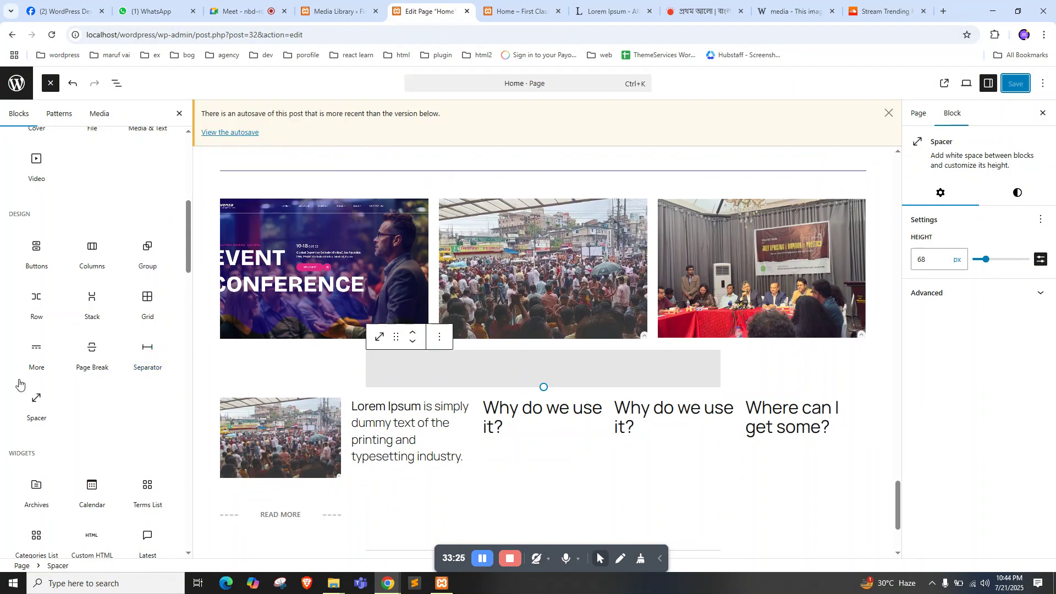
scroll(23, 257, up, 3)
scroll(23, 257, up, 5)
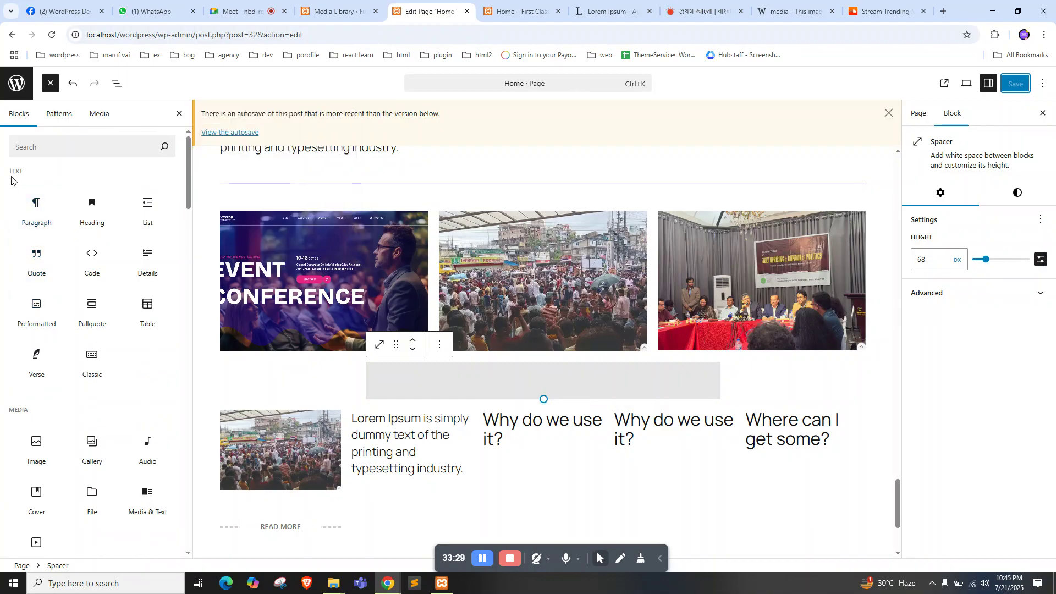
scroll(11, 180, down, 7)
scroll(17, 293, down, 1)
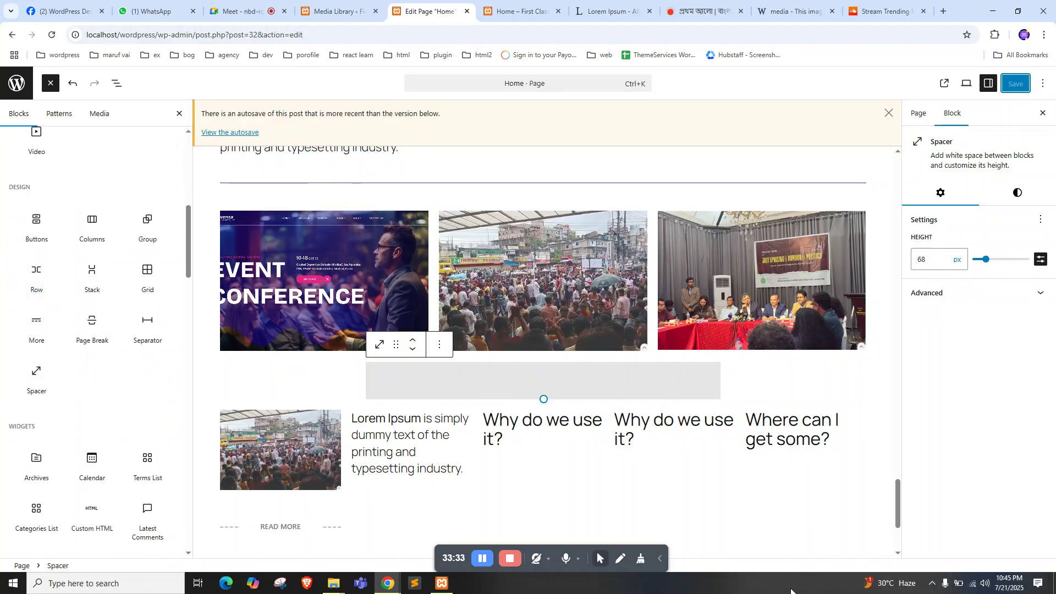
click(467, 302)
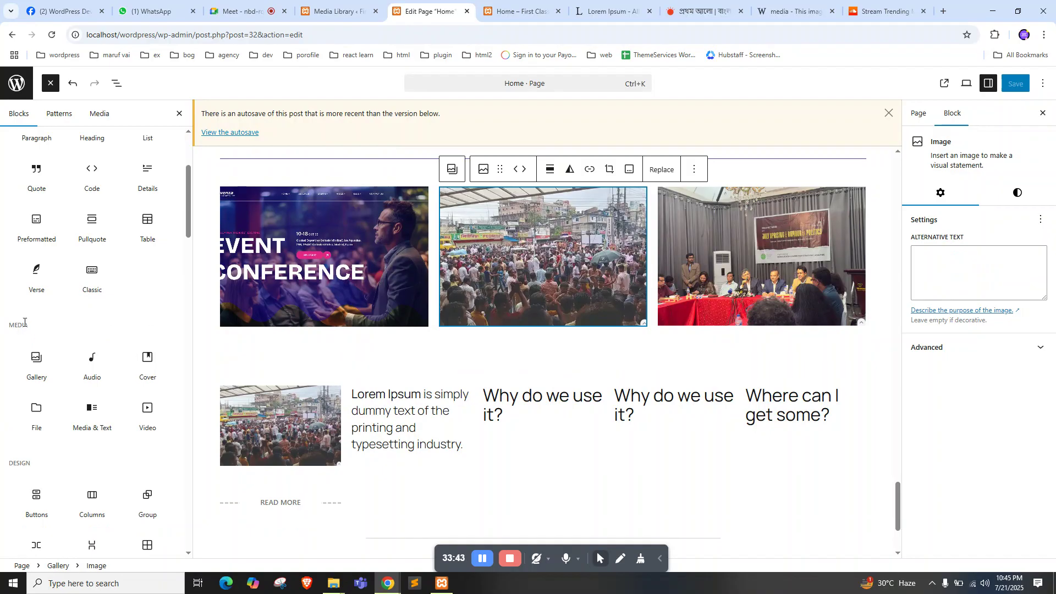
scroll(25, 322, down, 5)
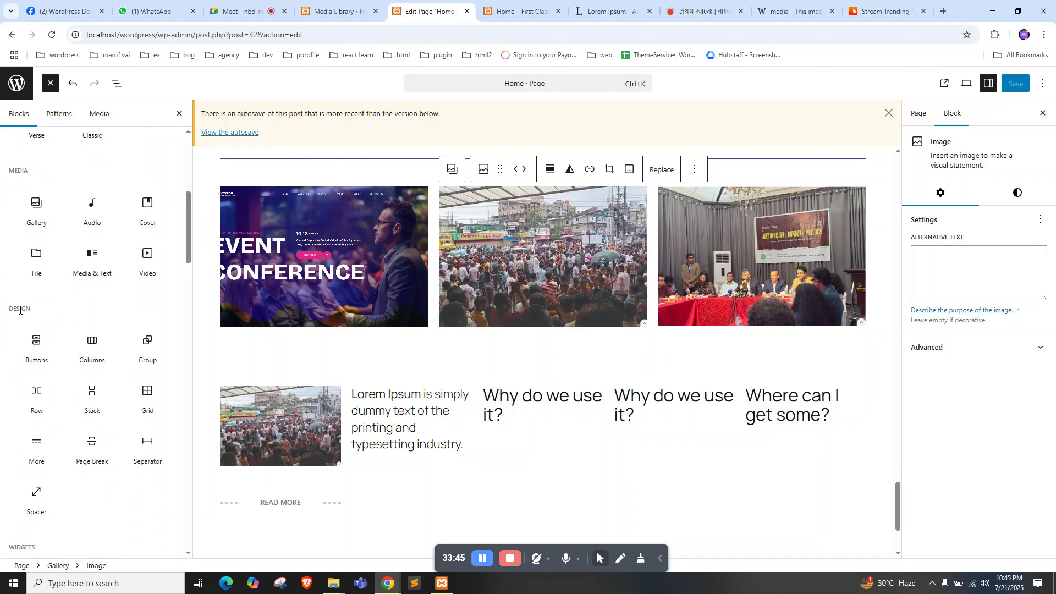
scroll(24, 312, down, 3)
scroll(28, 308, up, 5)
scroll(504, 294, up, 1)
scroll(504, 295, up, 5)
Examine the sections of the published Home page from the upper content down to the last blocks
key(ctrl+Tab)
scroll(408, 282, down, 4)
scroll(408, 285, up, 10)
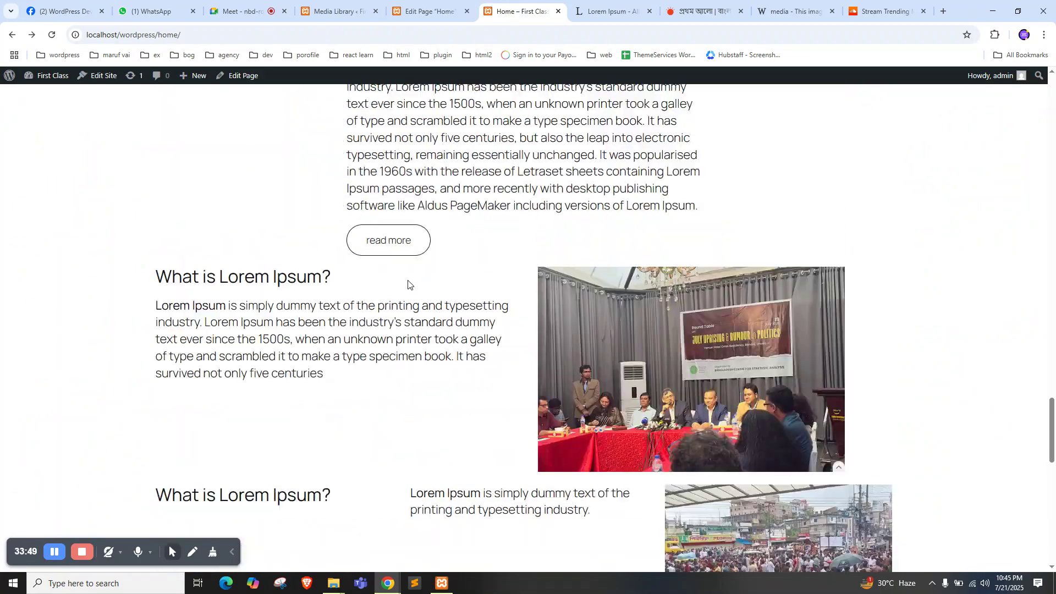
scroll(407, 284, up, 10)
scroll(388, 273, down, 15)
scroll(390, 269, up, 15)
scroll(400, 262, down, 8)
scroll(399, 263, down, 6)
click(341, 10)
Return to the Home page editor and look through the block library from the Embed blocks back to the Design blocks
click(409, 6)
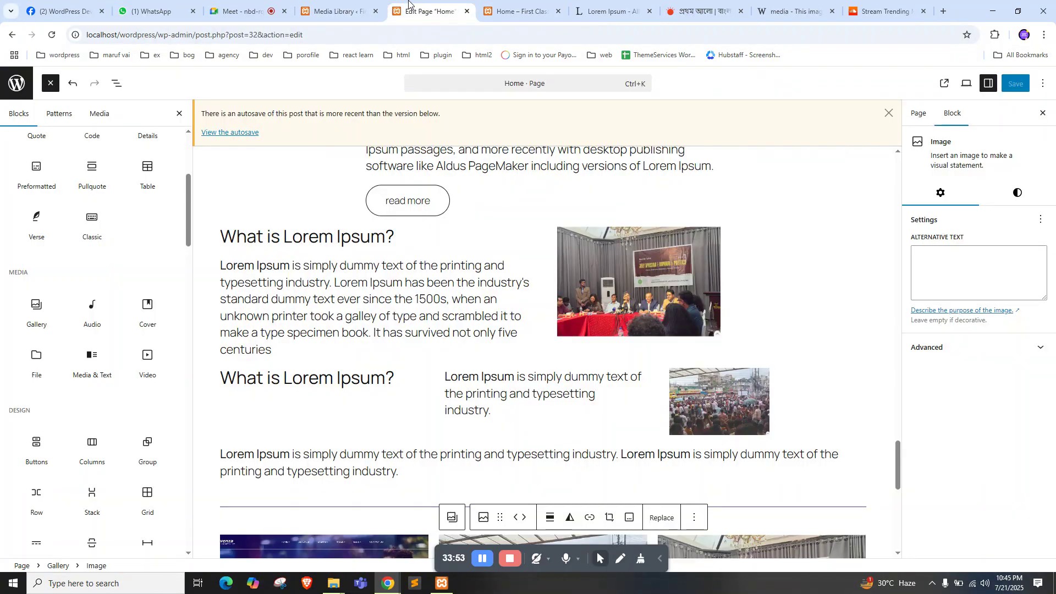
scroll(127, 325, down, 10)
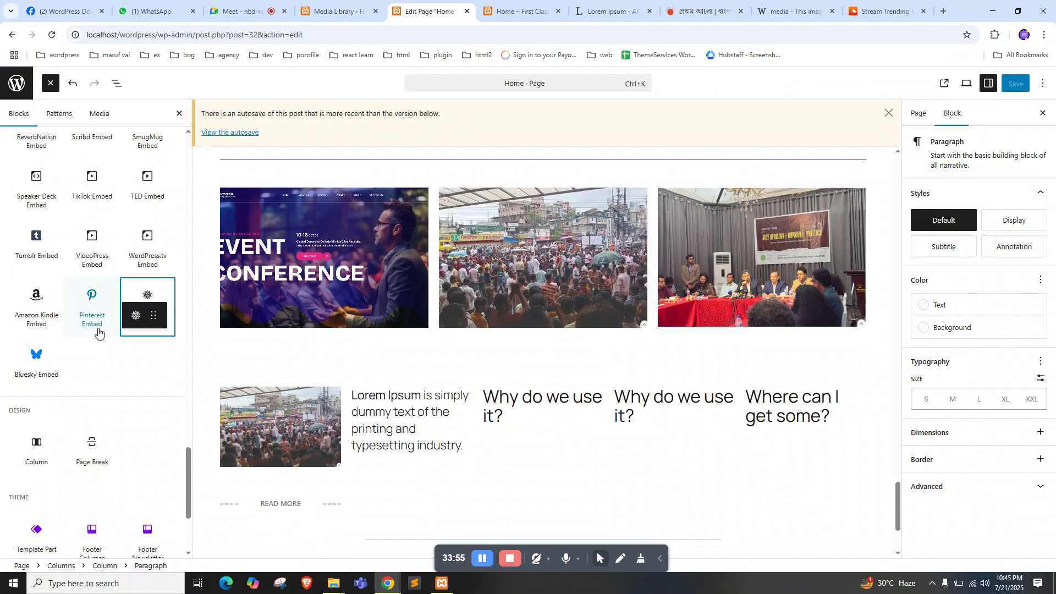
scroll(89, 322, up, 9)
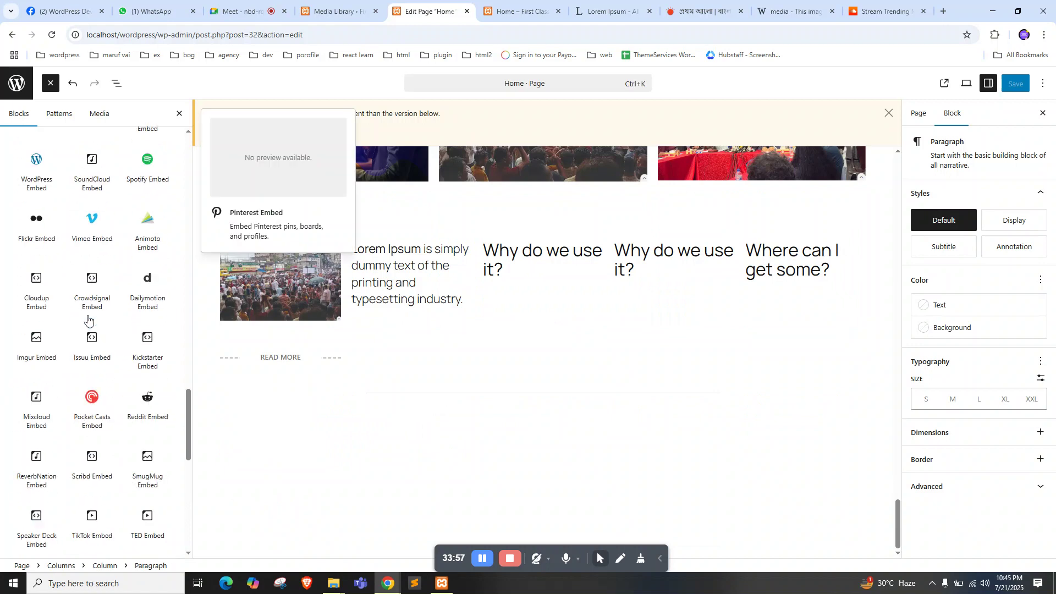
scroll(85, 299, up, 15)
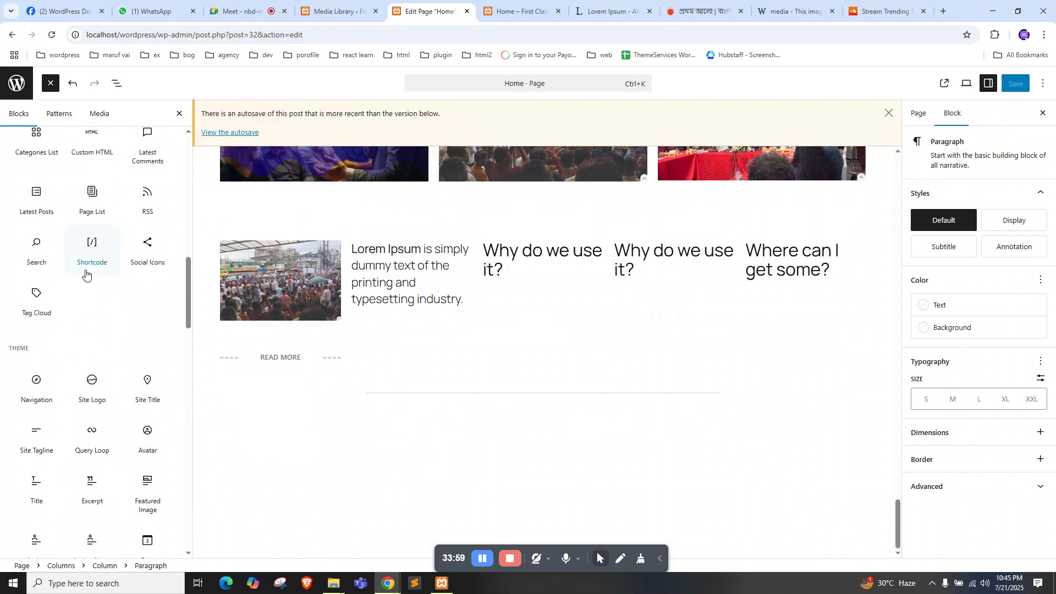
scroll(82, 278, up, 6)
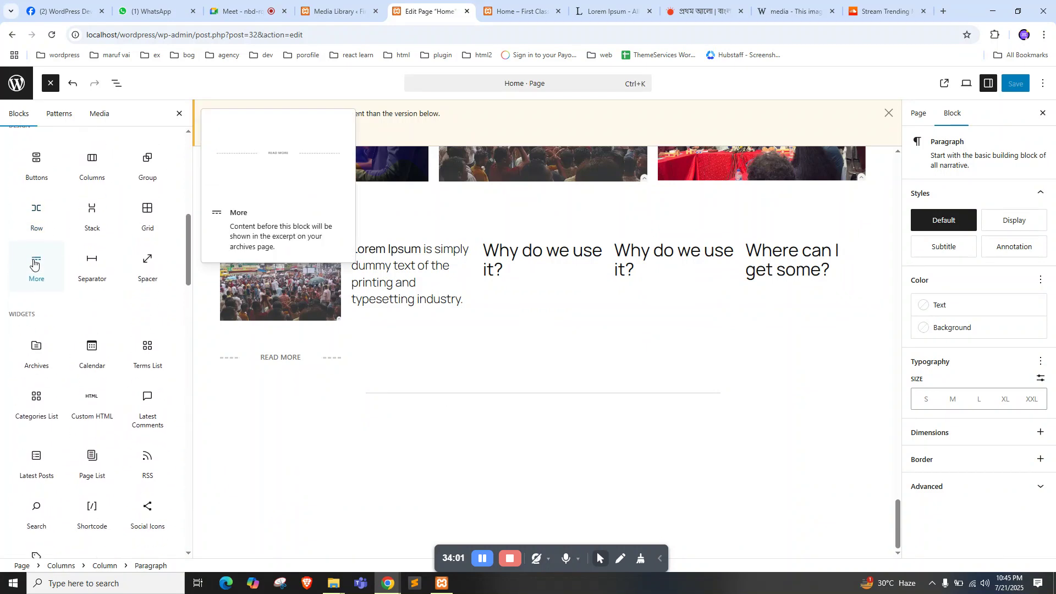
Check the Google Meet call and leave the Home page editor for the list of all pages
click(233, 5)
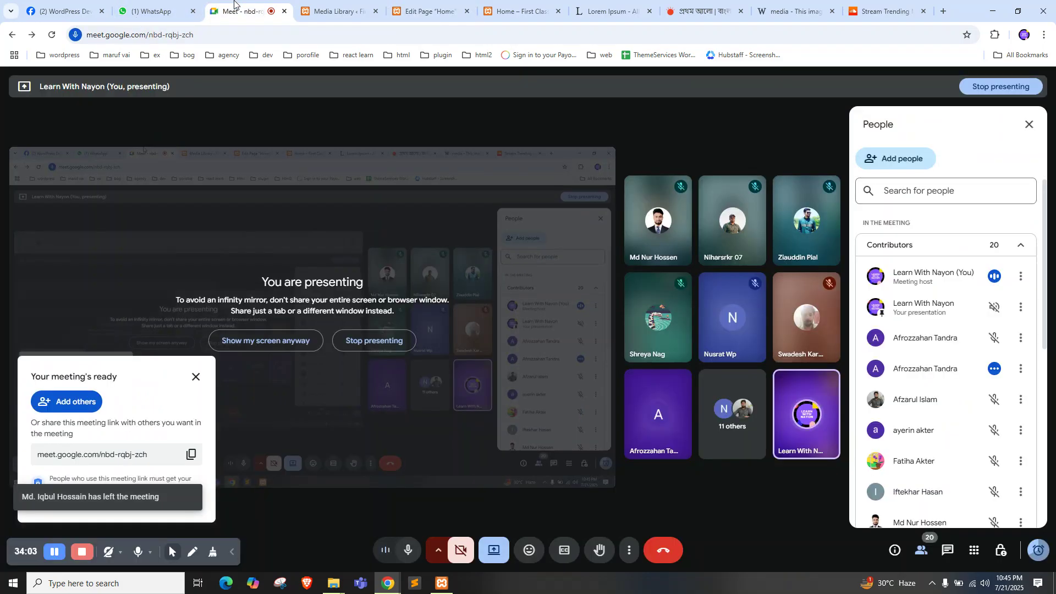
click(411, 6)
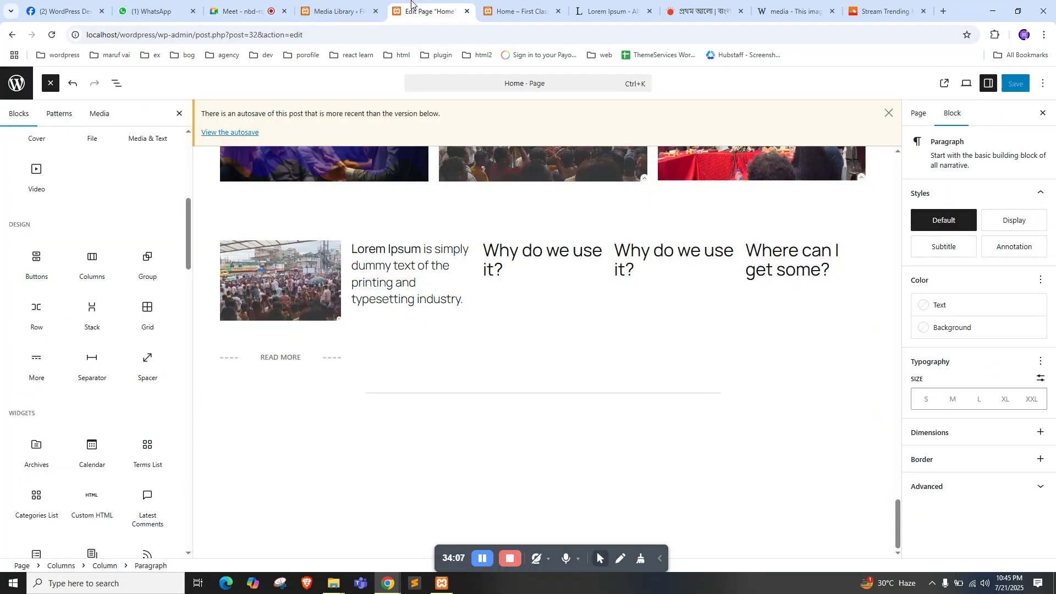
click(12, 87)
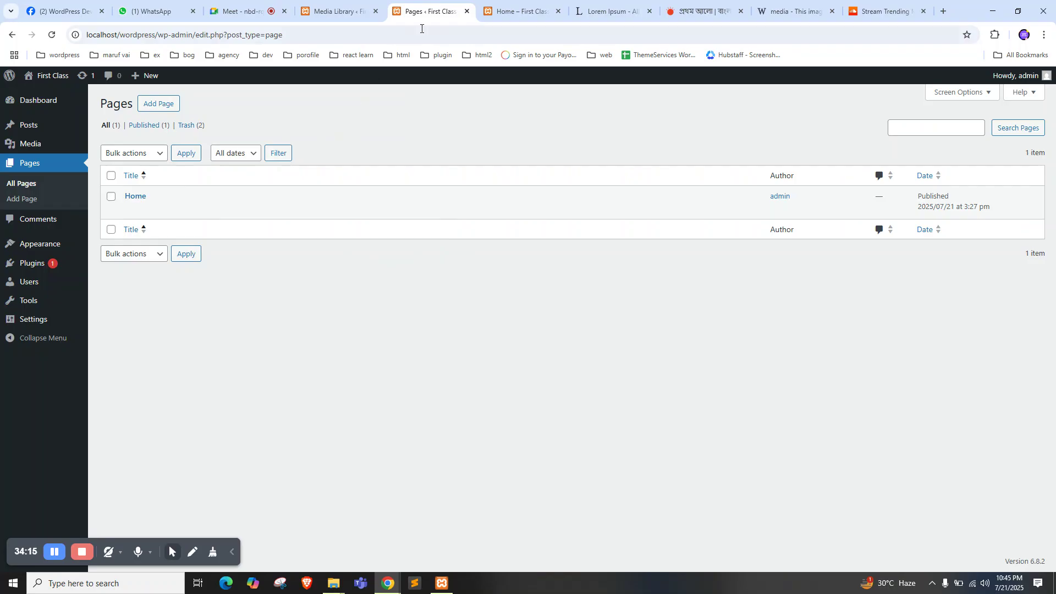
View the published Home page from the grid section above the footer up to the page title
click(514, 3)
triple_click(447, 208)
triple_click(567, 204)
click(440, 274)
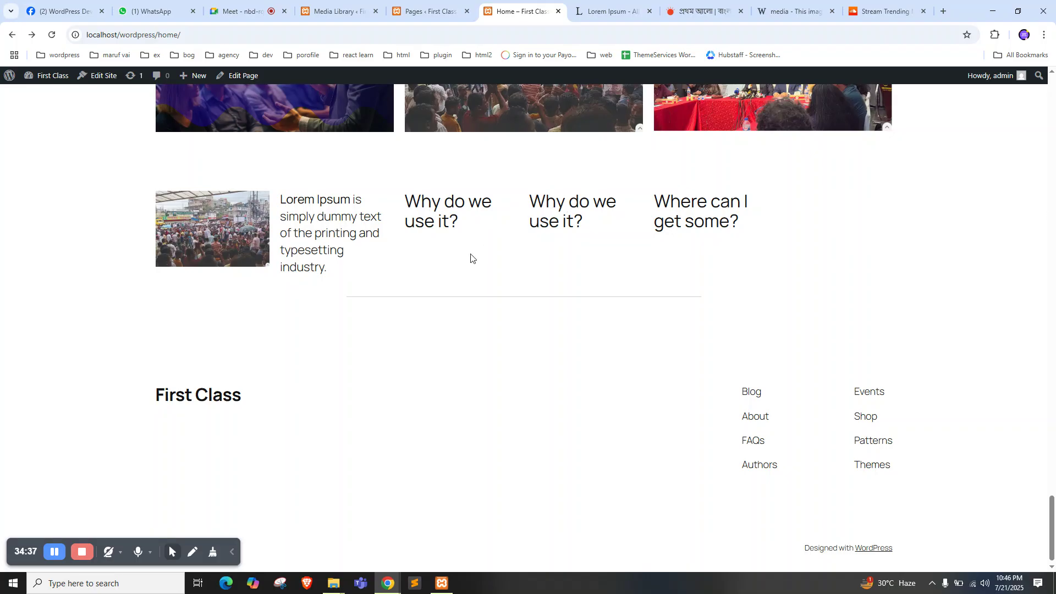
scroll(471, 259, up, 15)
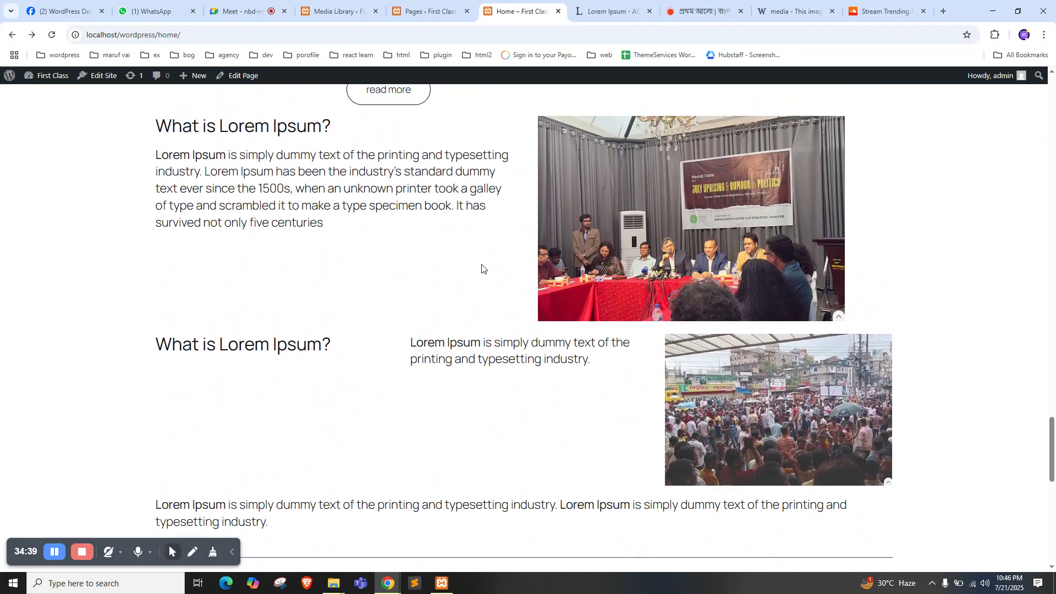
scroll(476, 264, up, 12)
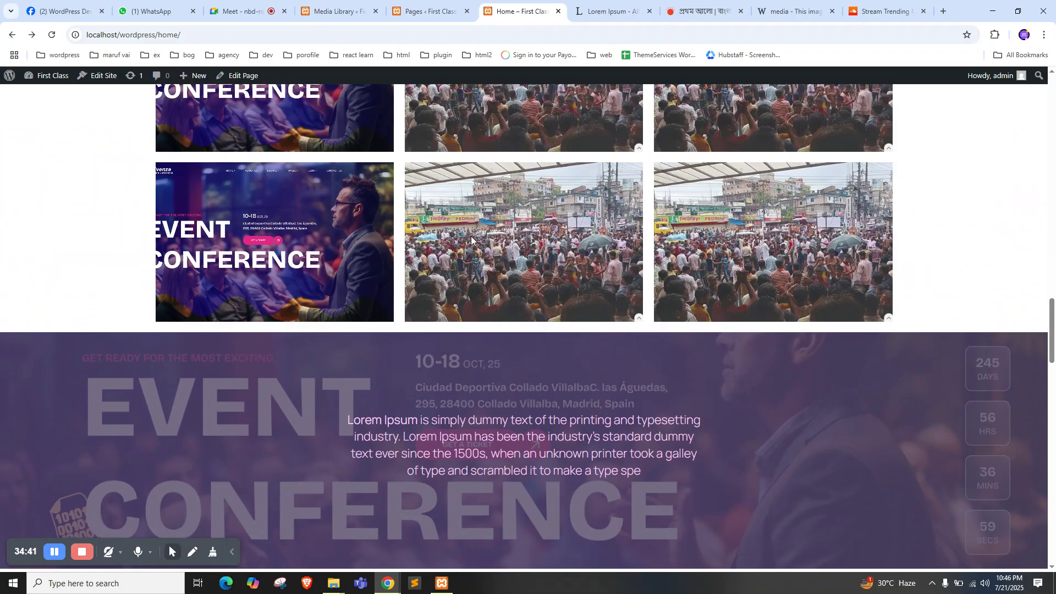
scroll(467, 236, up, 8)
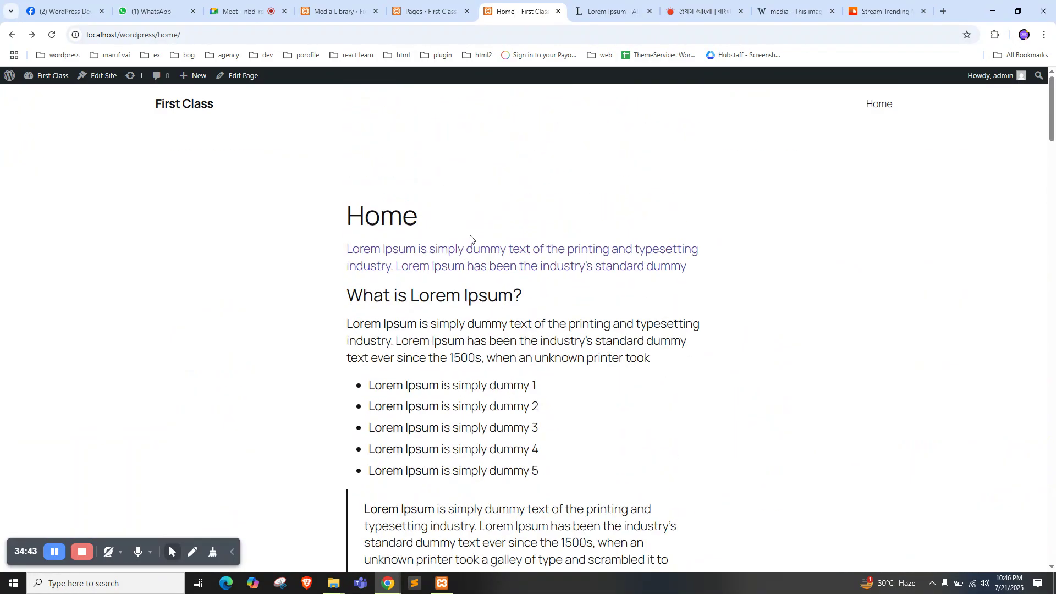
Compare where the Home menu link and the First Class site title lead on the local site
click(879, 104)
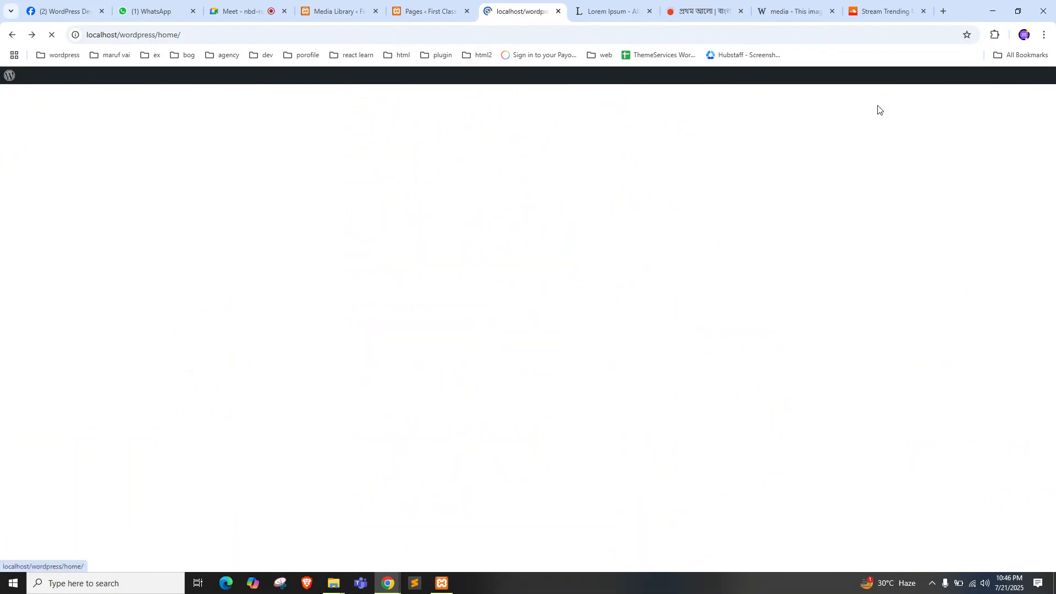
click(185, 104)
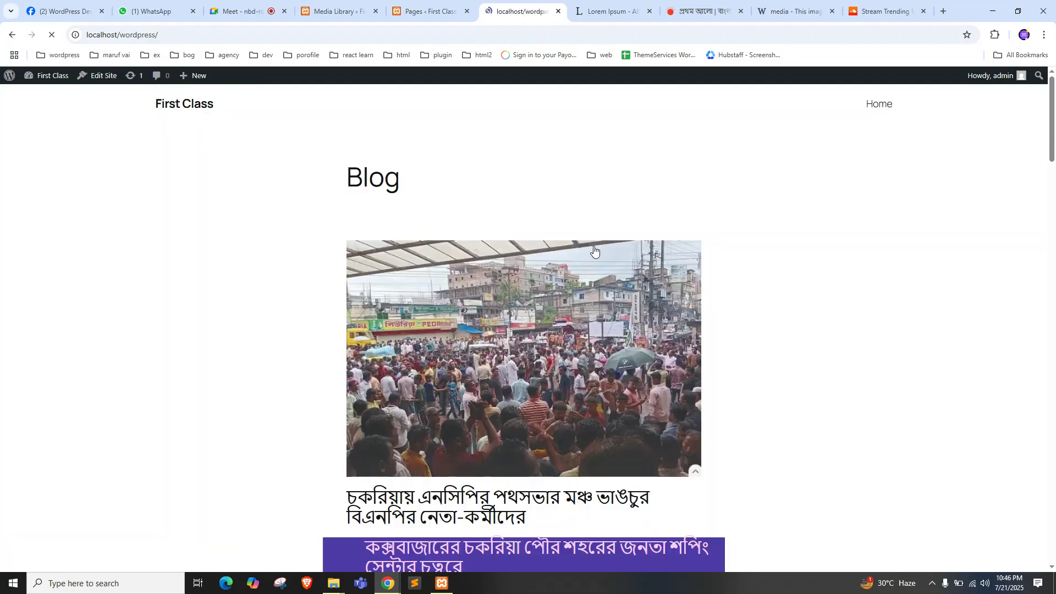
click(879, 104)
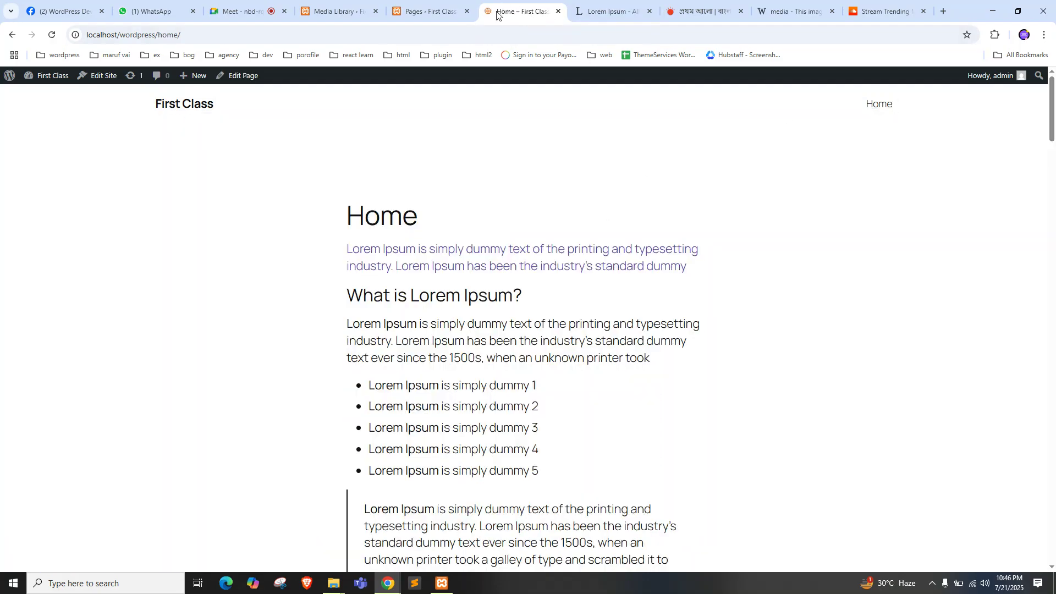
click(875, 103)
click(181, 109)
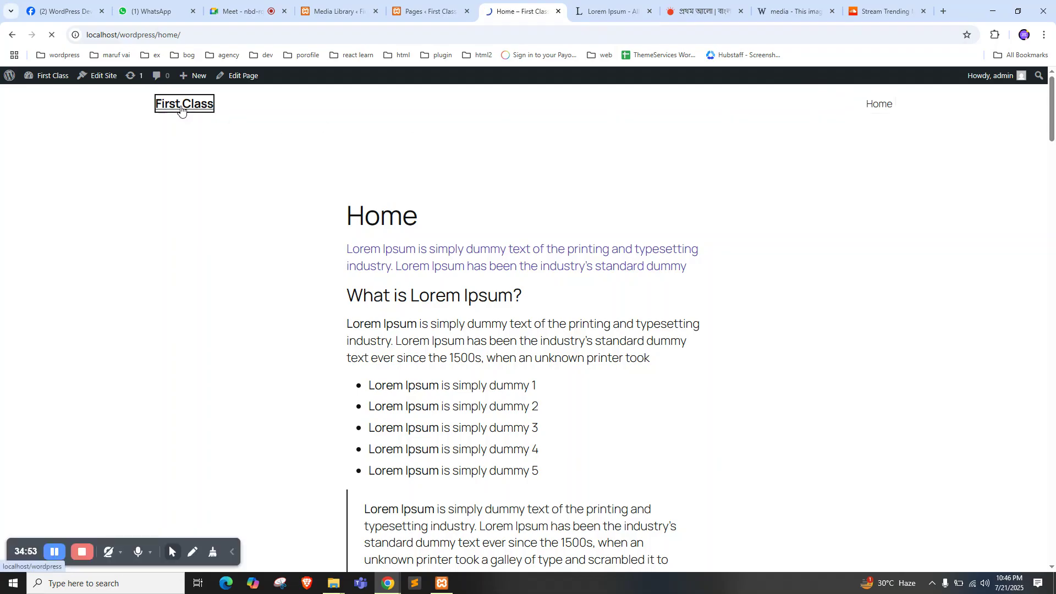
Open nayonacademy.com in a new tab, view its Course page and return to its homepage through the site logo
click(943, 11)
text(na)
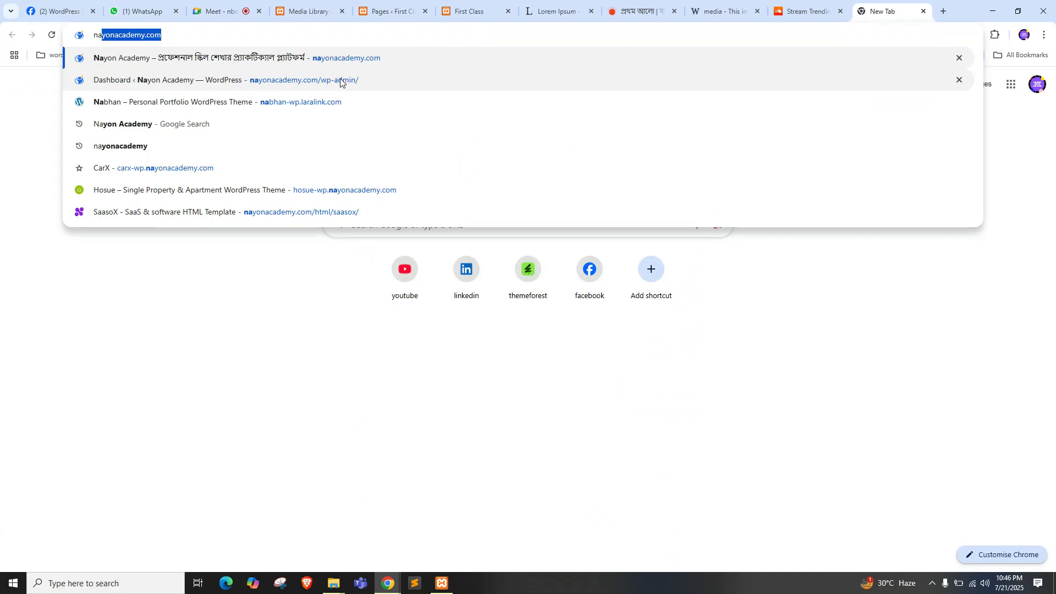
key(Return)
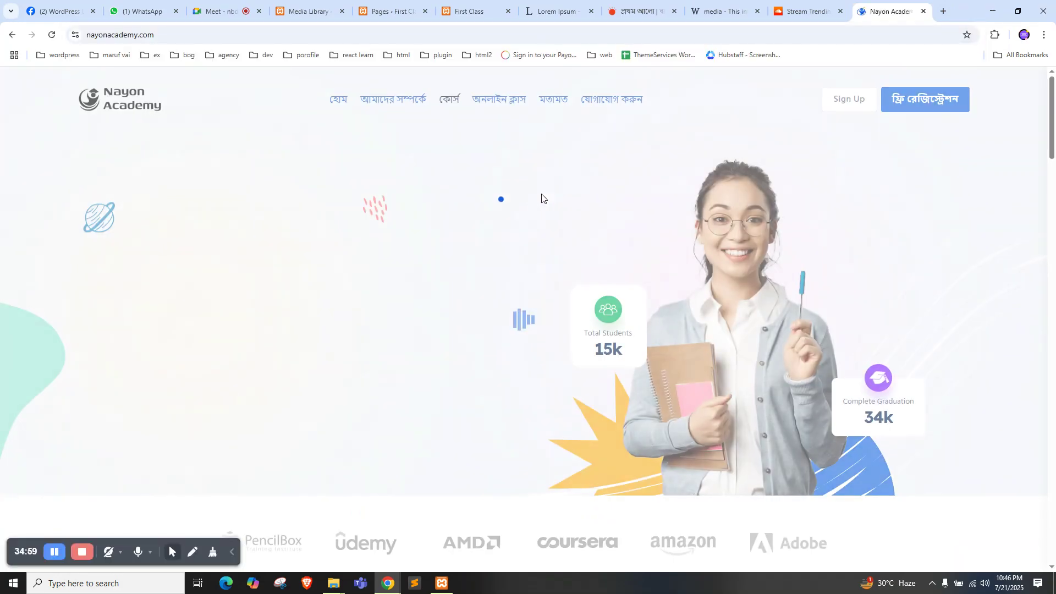
click(453, 102)
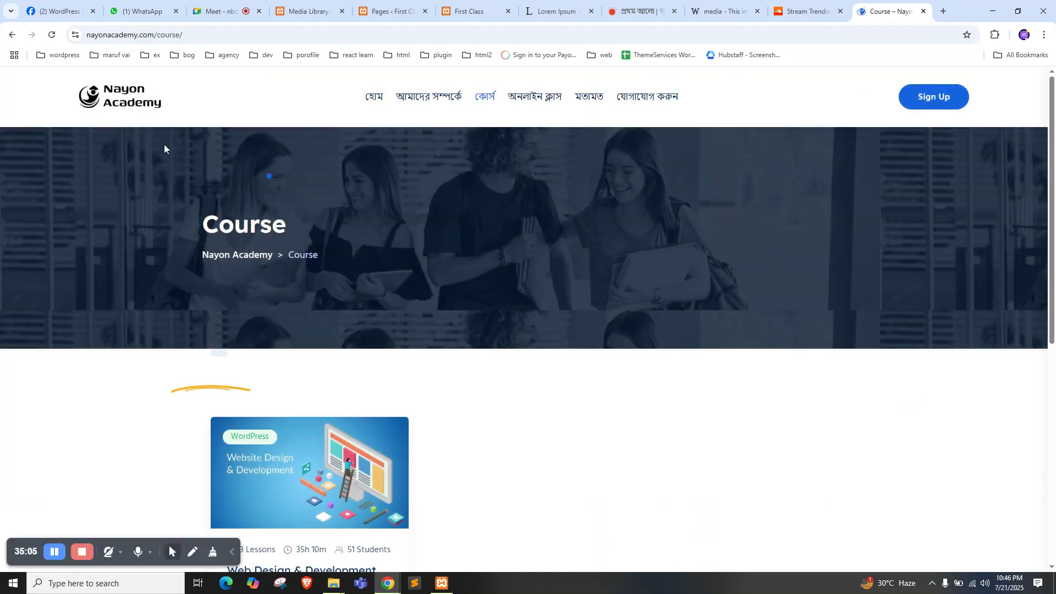
click(124, 105)
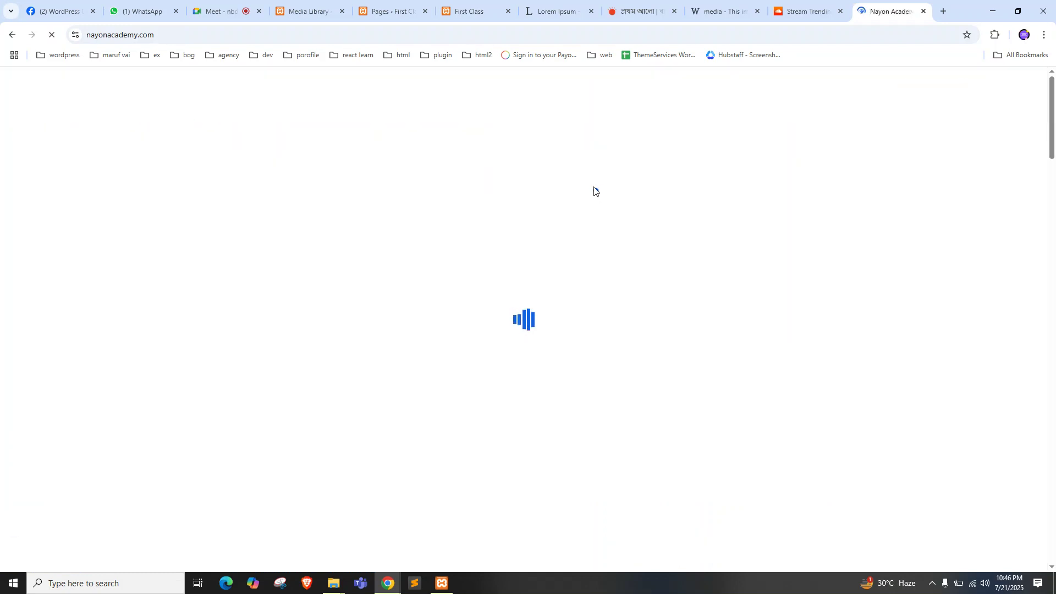
scroll(595, 191, down, 9)
scroll(464, 147, up, 9)
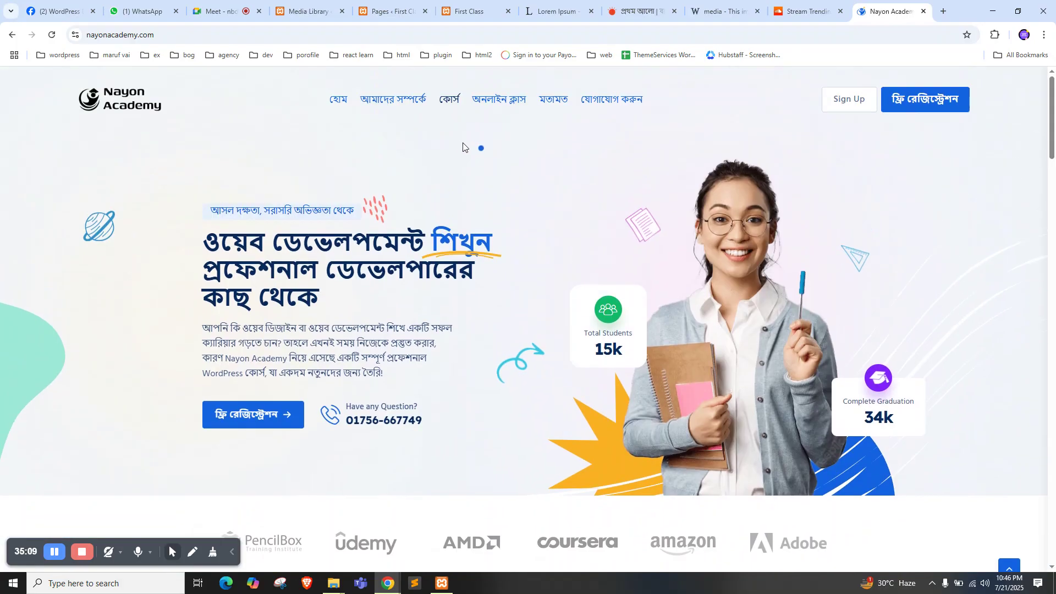
Go to the About section of the Nayon Academy homepage and highlight its first paragraph
click(392, 99)
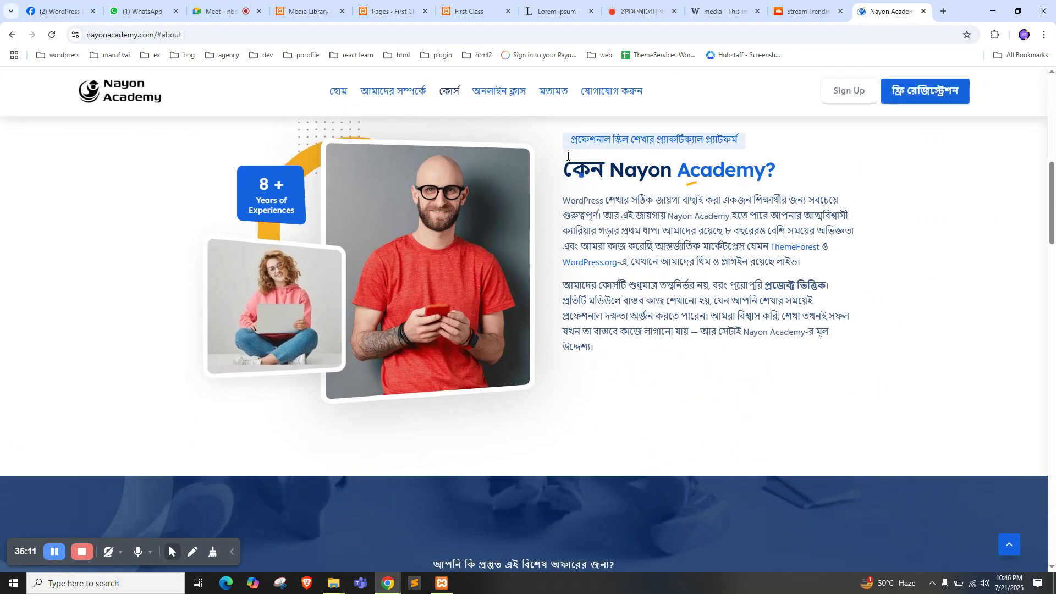
drag(571, 162, 771, 357)
click(711, 260)
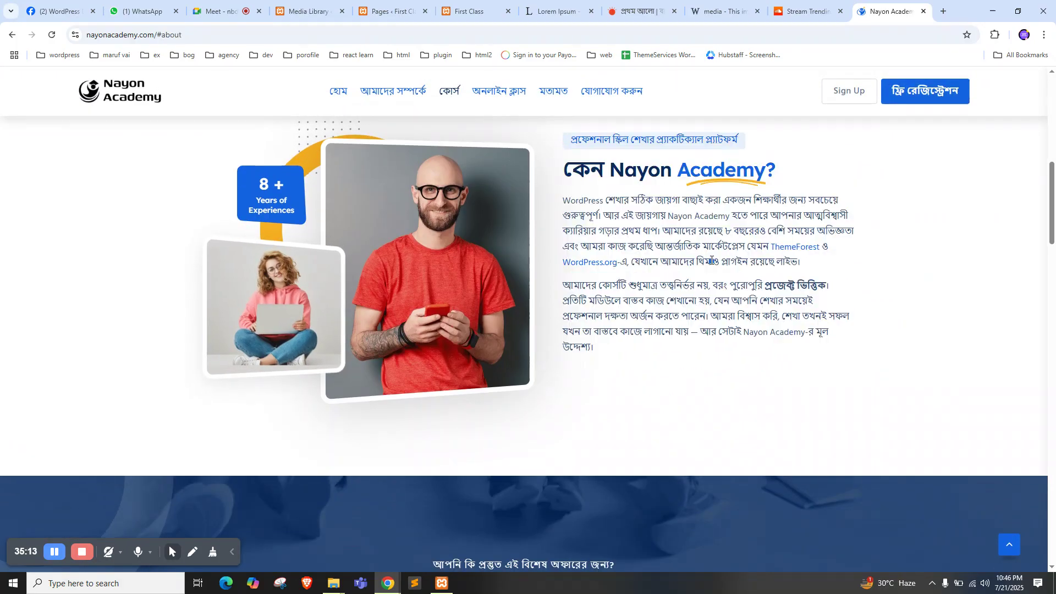
triple_click(680, 222)
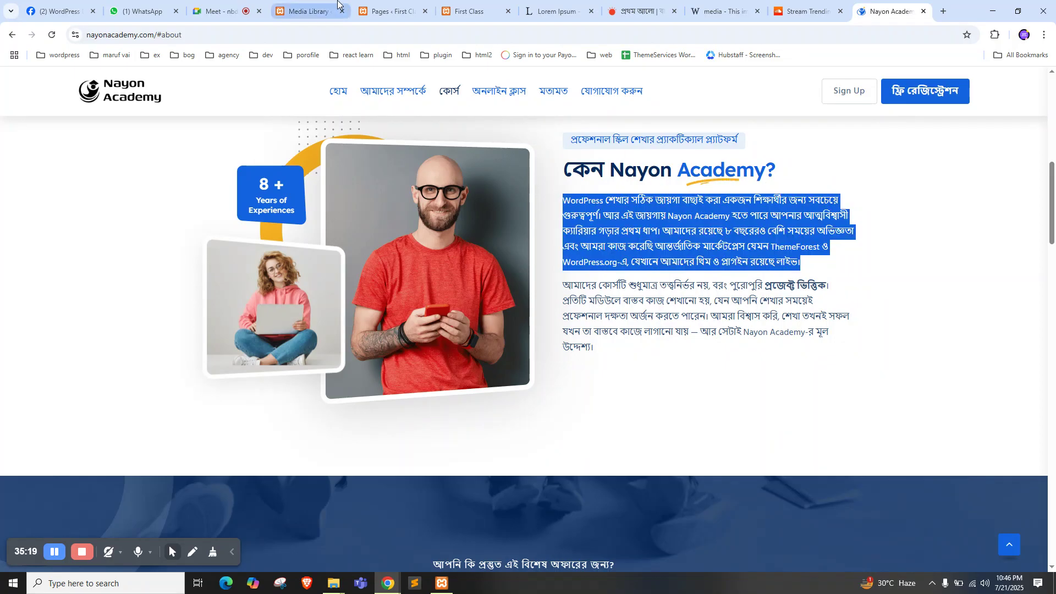
Switch back to the local First Class site and open its front page through the site title
click(330, 9)
click(408, 8)
click(473, 8)
click(557, 6)
click(473, 8)
click(399, 8)
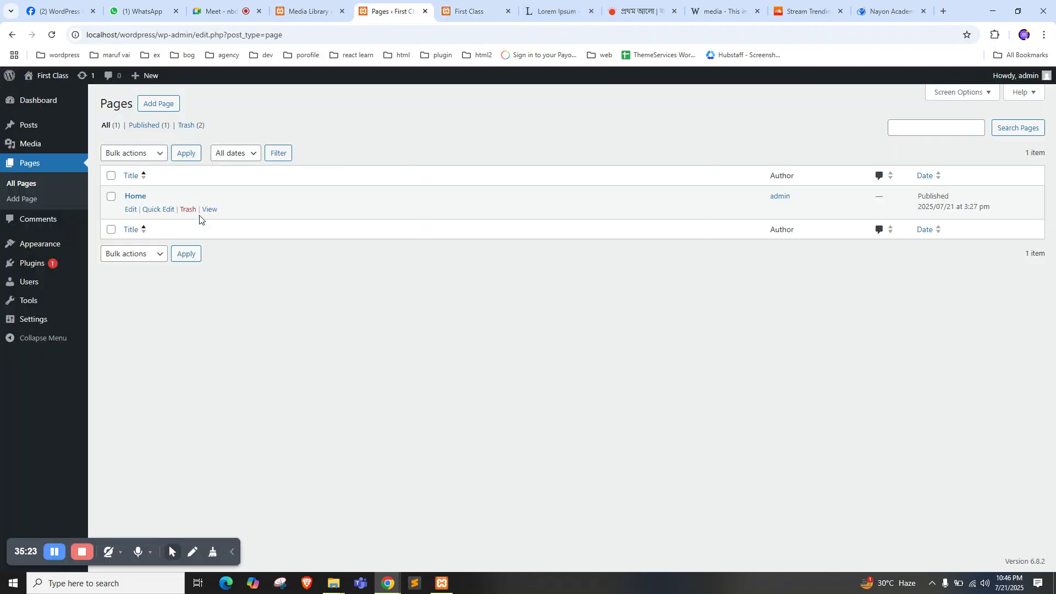
click(473, 8)
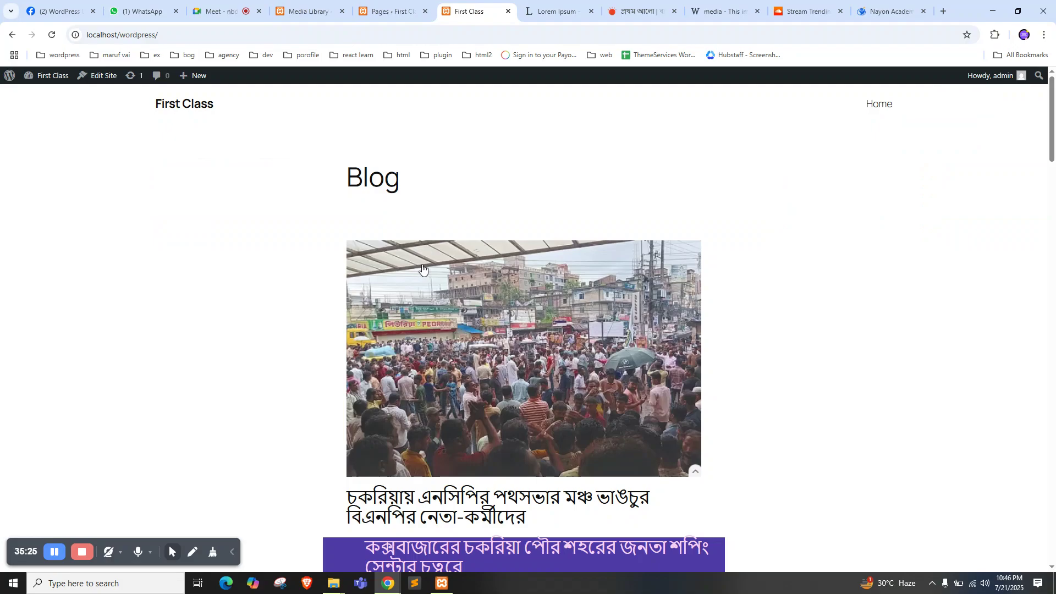
scroll(421, 269, down, 1)
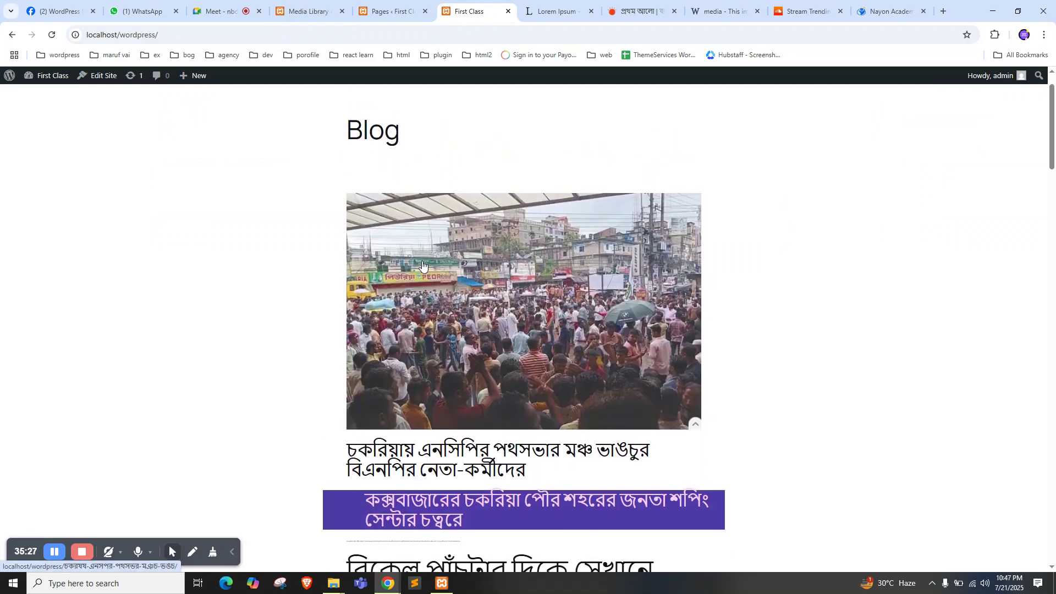
scroll(330, 209, up, 1)
click(184, 104)
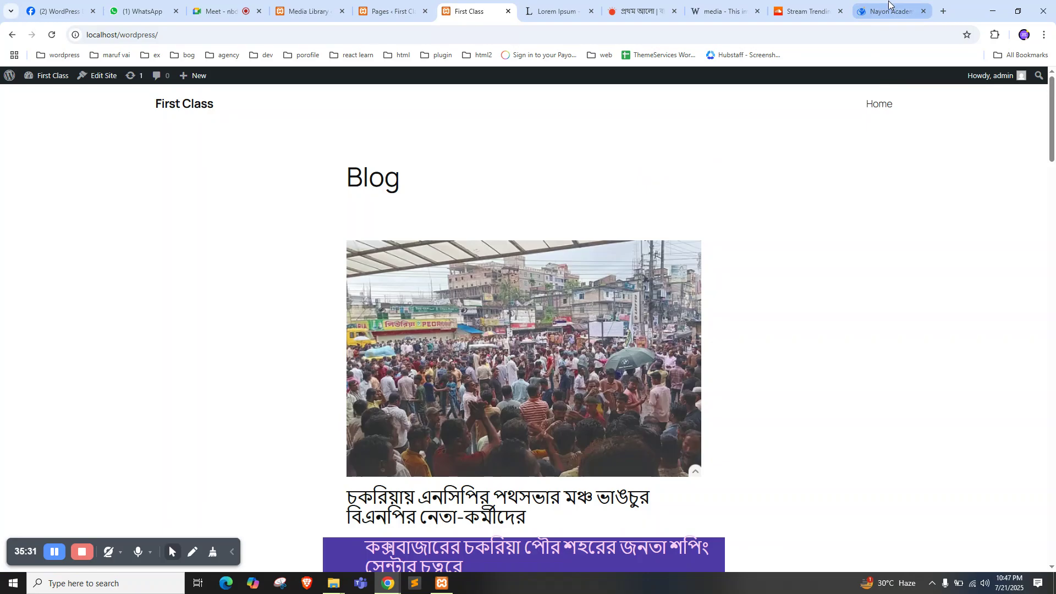
Highlight the Blog heading and header area of the front page, and view the first post below
double_click(378, 184)
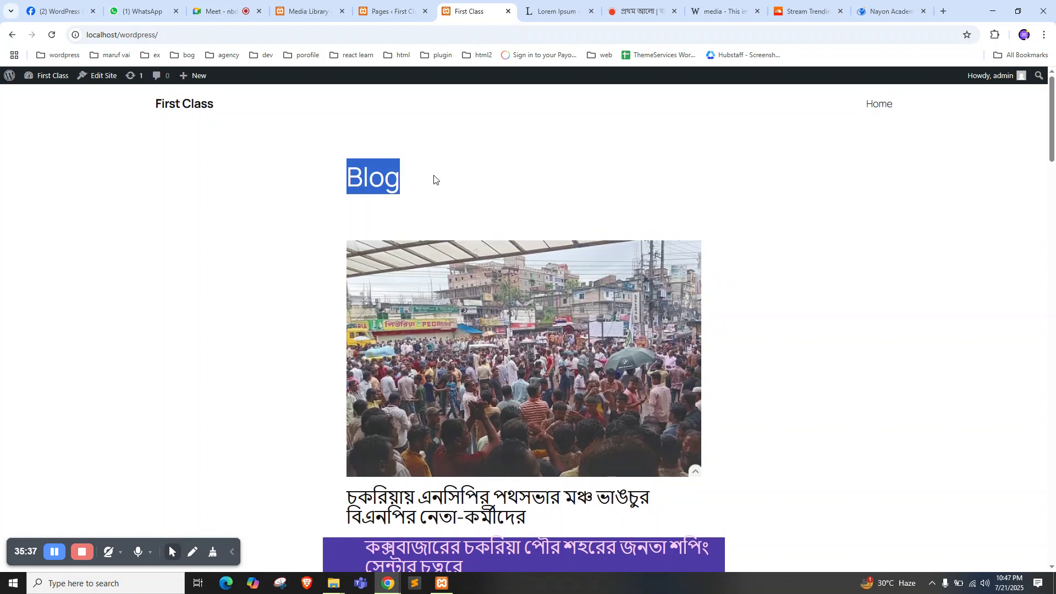
drag(112, 107, 915, 156)
scroll(900, 170, down, 2)
click(812, 235)
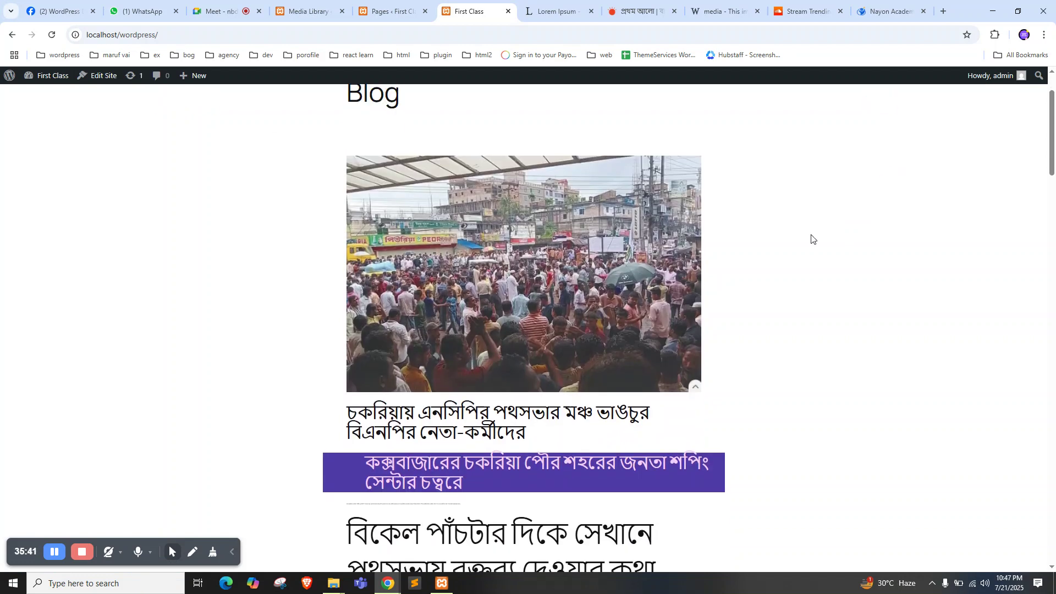